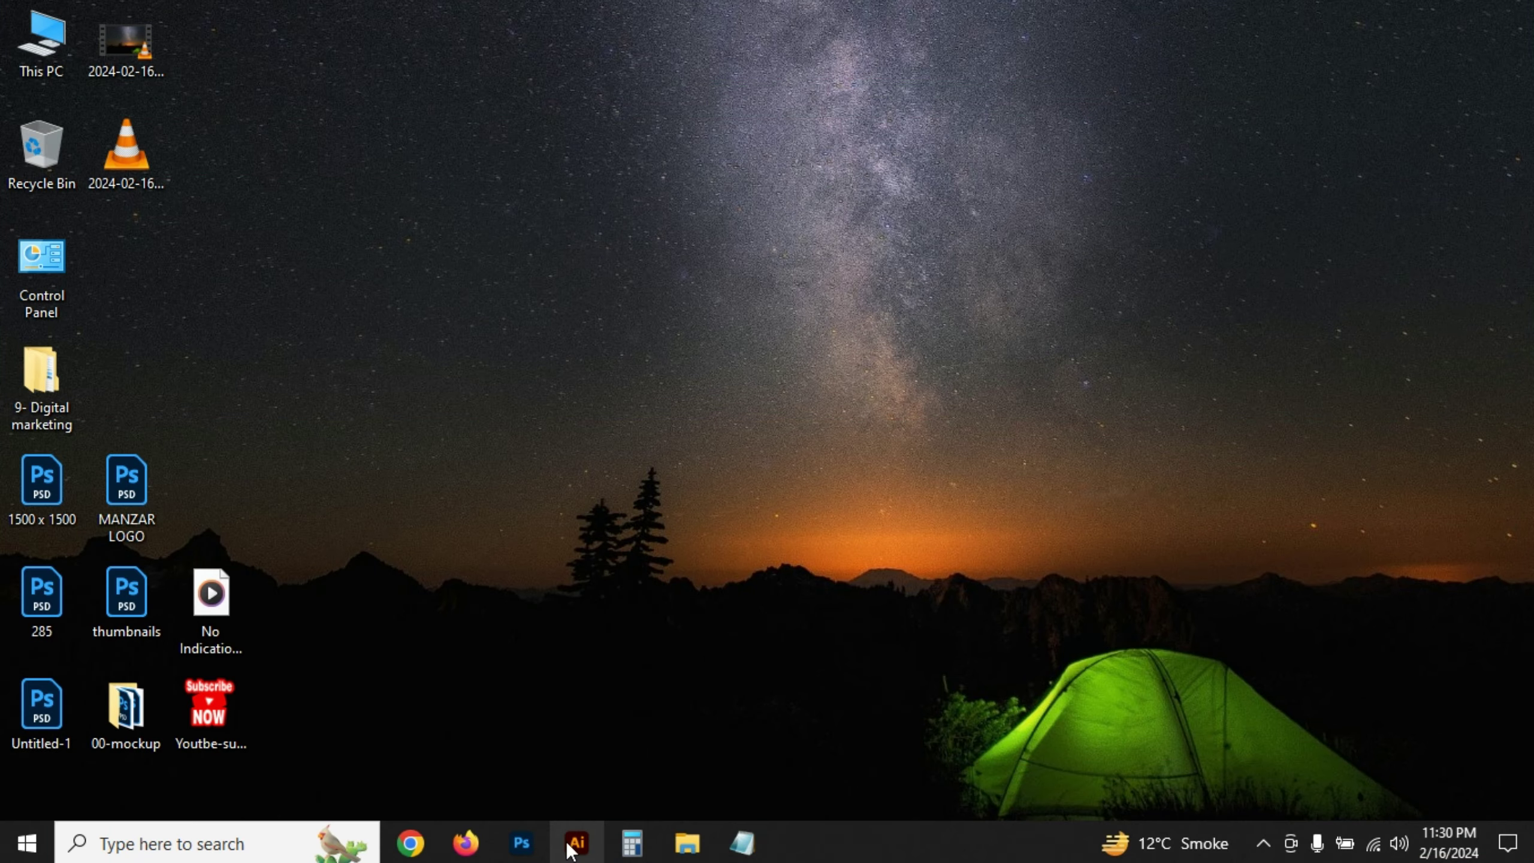
# - Create a new 1080 × 1080 px RGB document with 72 ppi raster effects
pyautogui.click(571, 844)
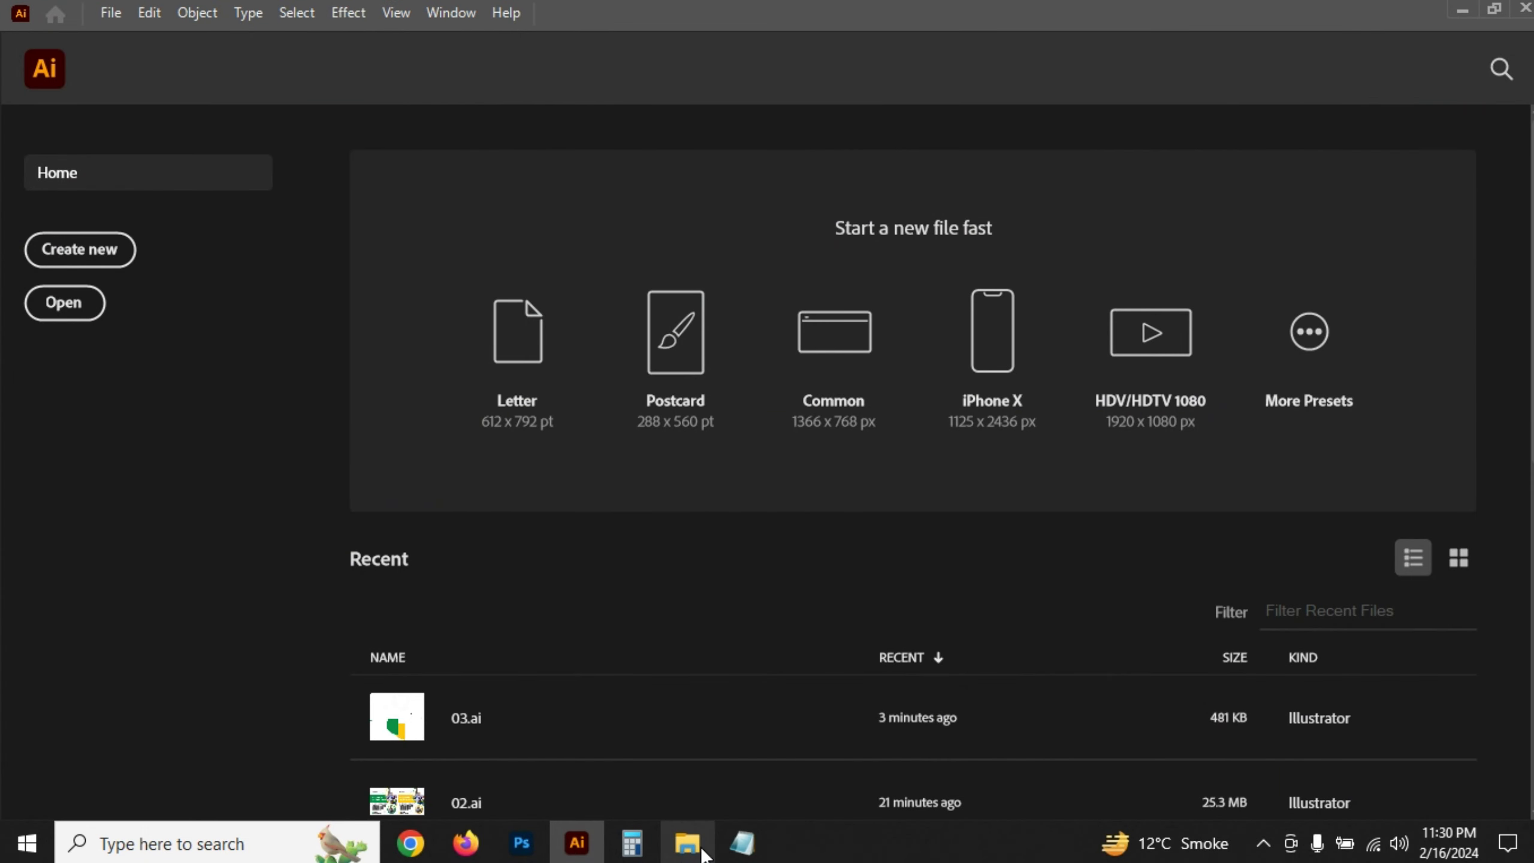
pyautogui.click(108, 11)
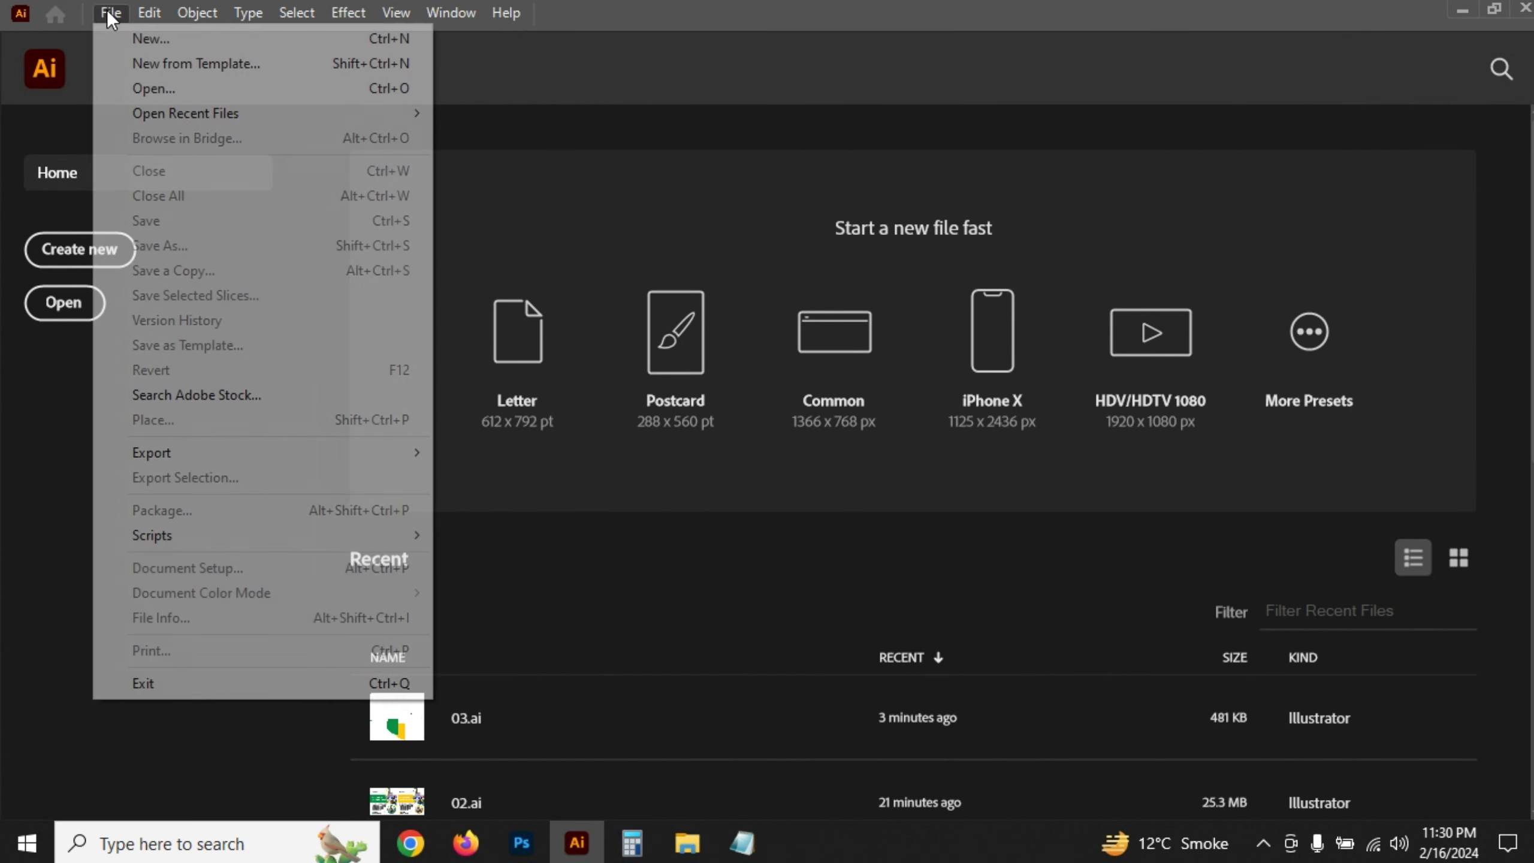
pyautogui.click(137, 40)
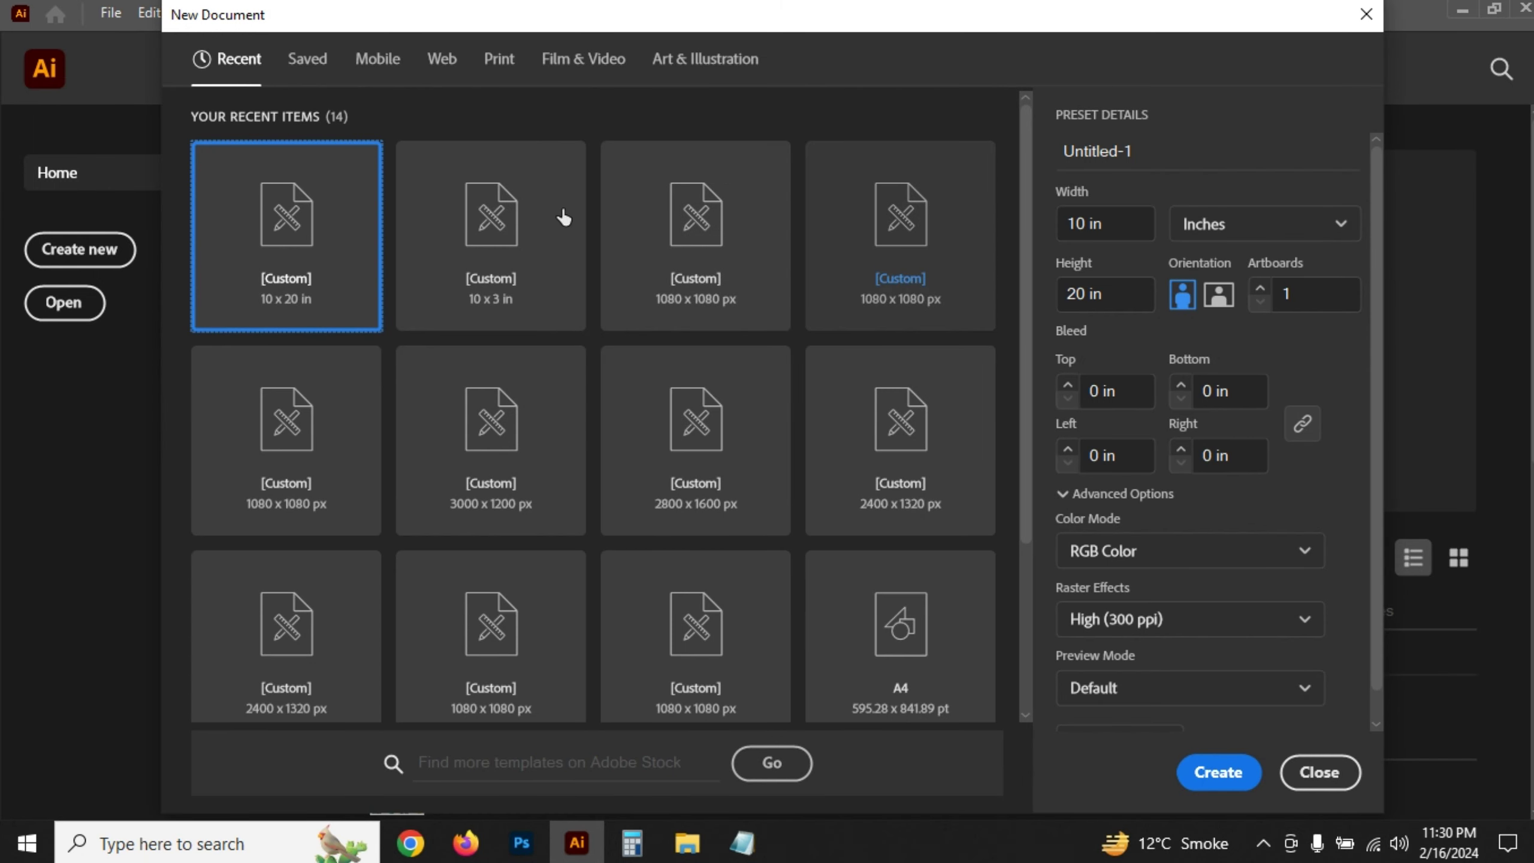
pyautogui.click(695, 242)
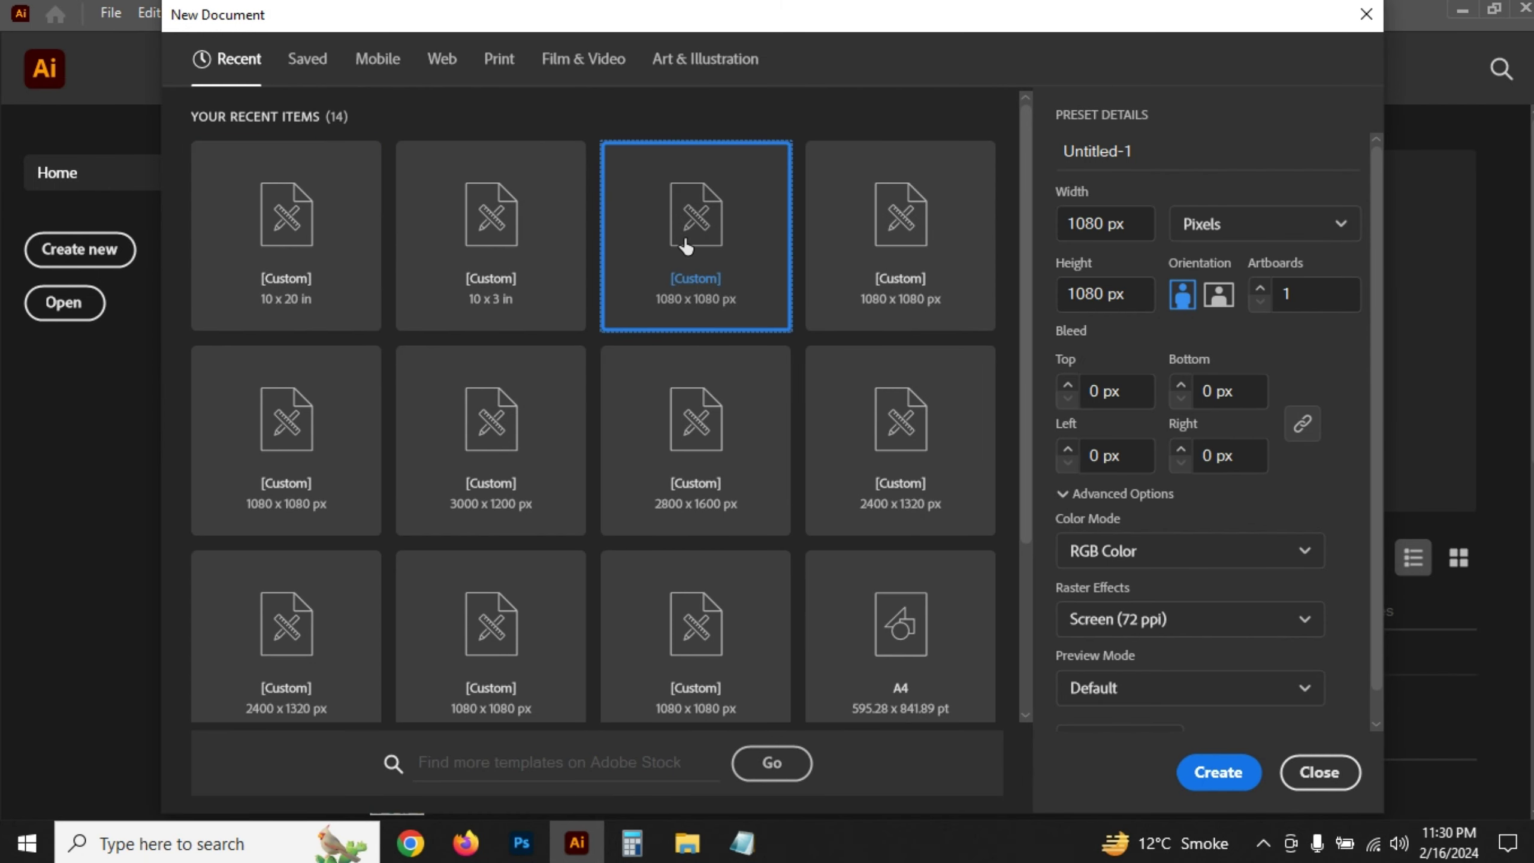
pyautogui.click(1139, 223)
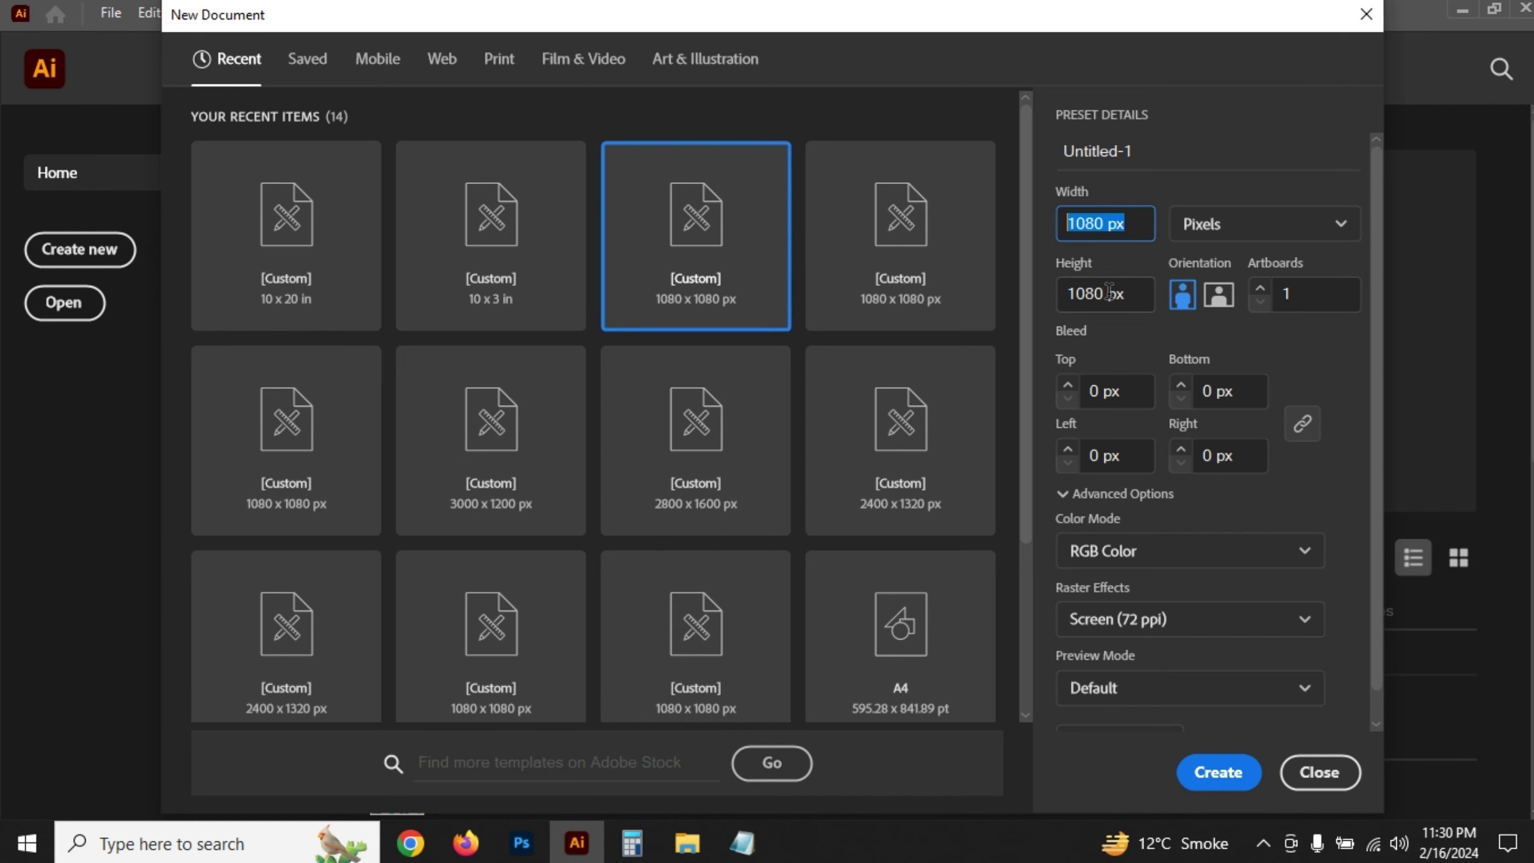
pyautogui.click(1135, 293)
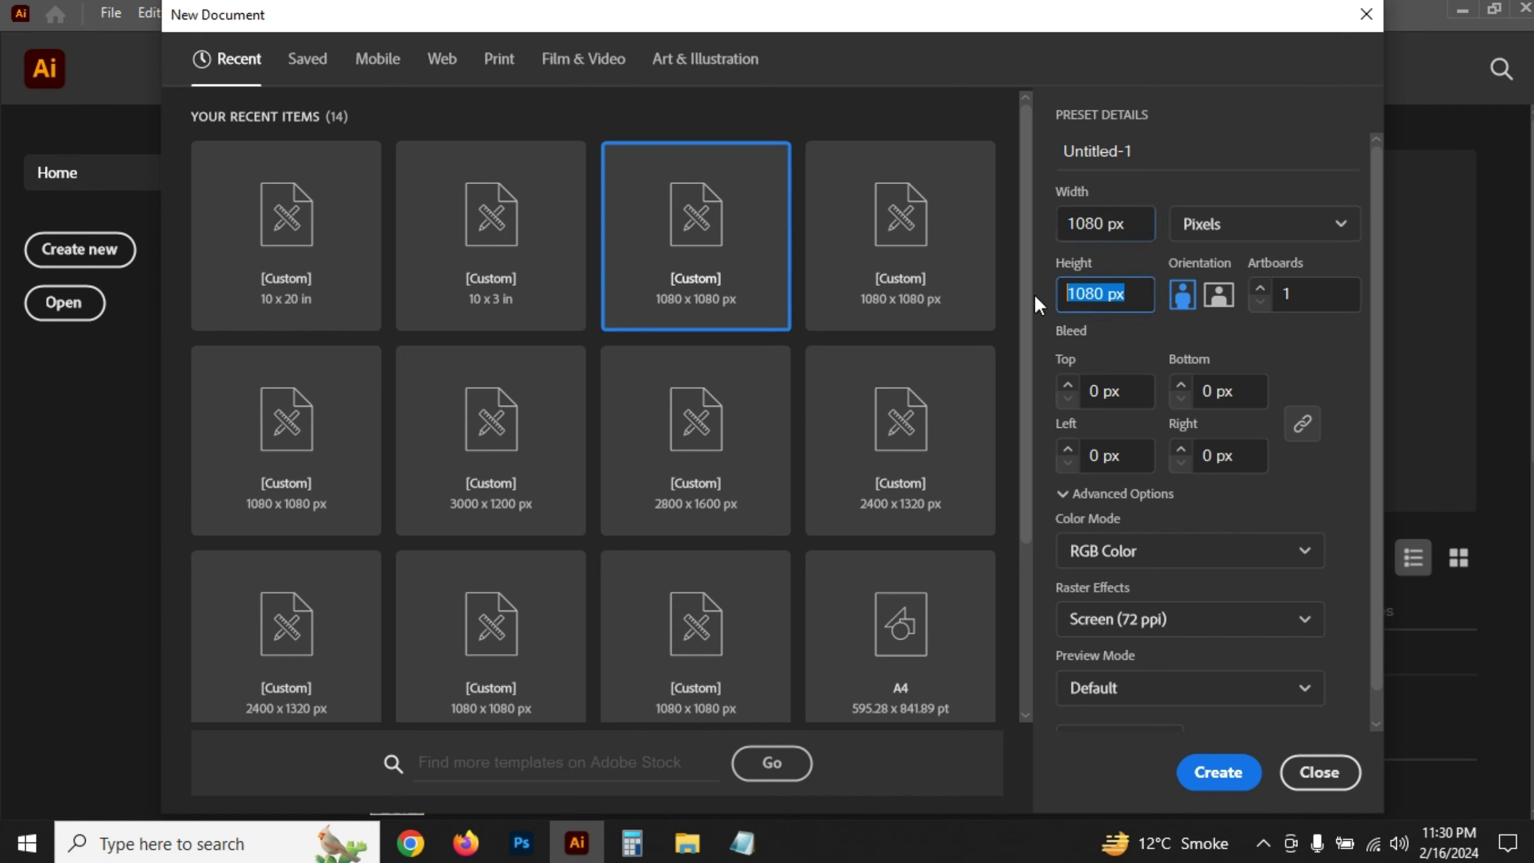
pyautogui.click(1169, 563)
pyautogui.click(1176, 623)
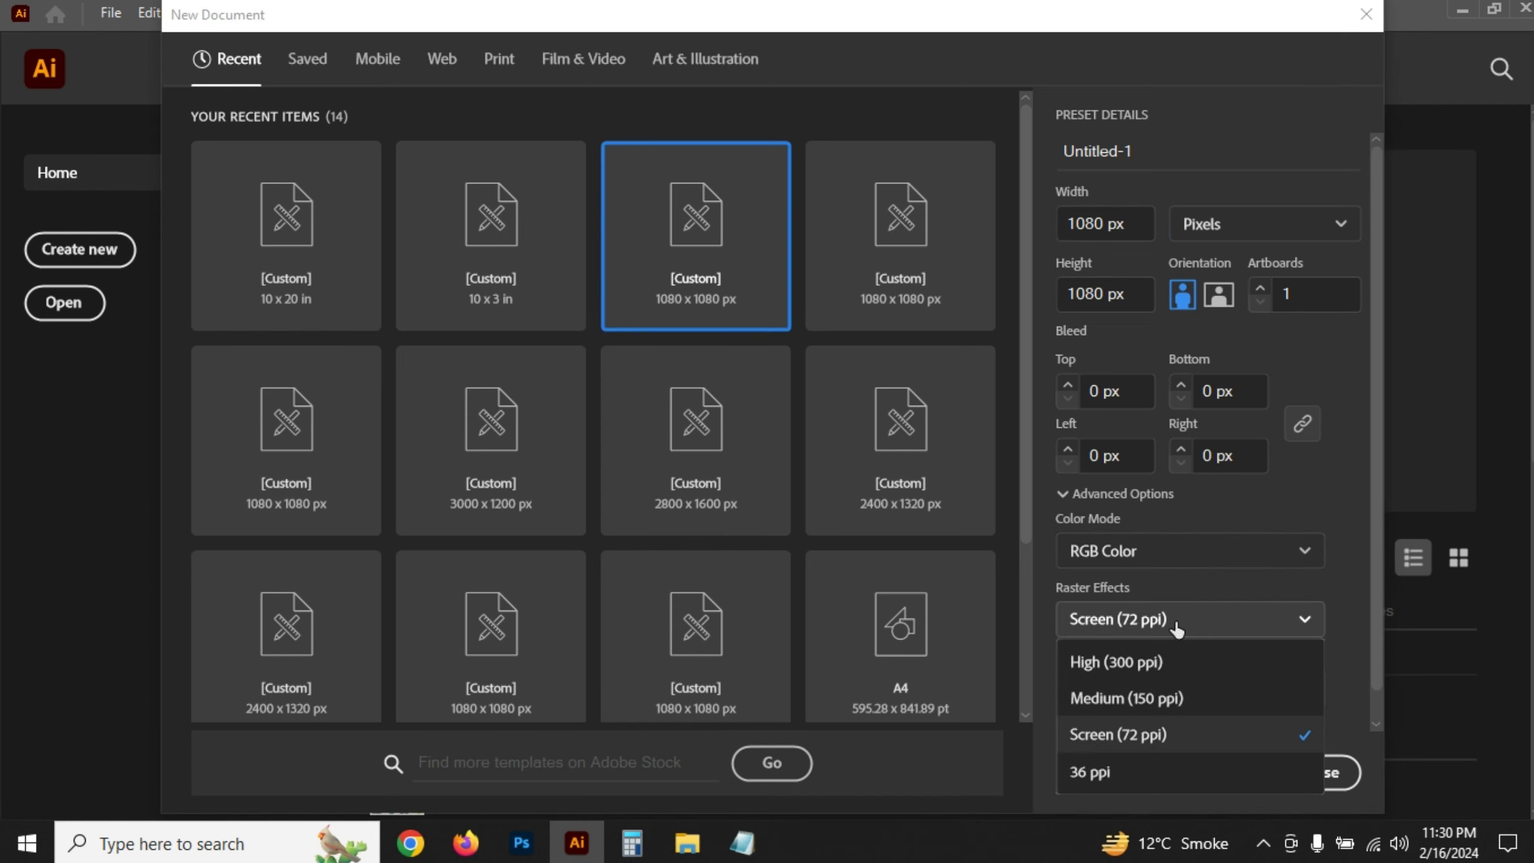
pyautogui.click(1218, 773)
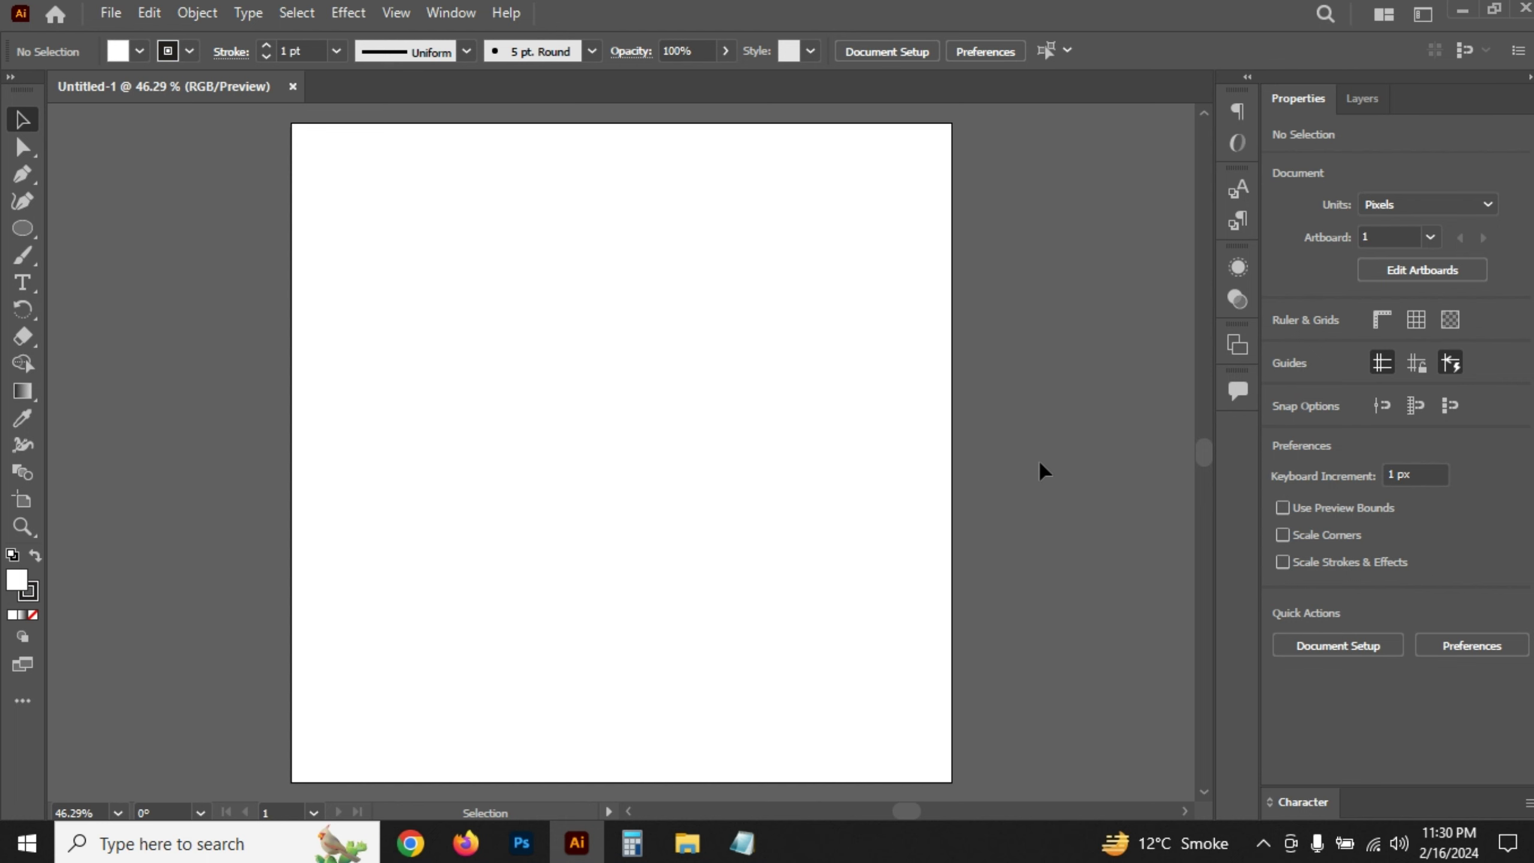
# - Open 03.ai from the original-with-image folder through File Explorer
pyautogui.click(687, 843)
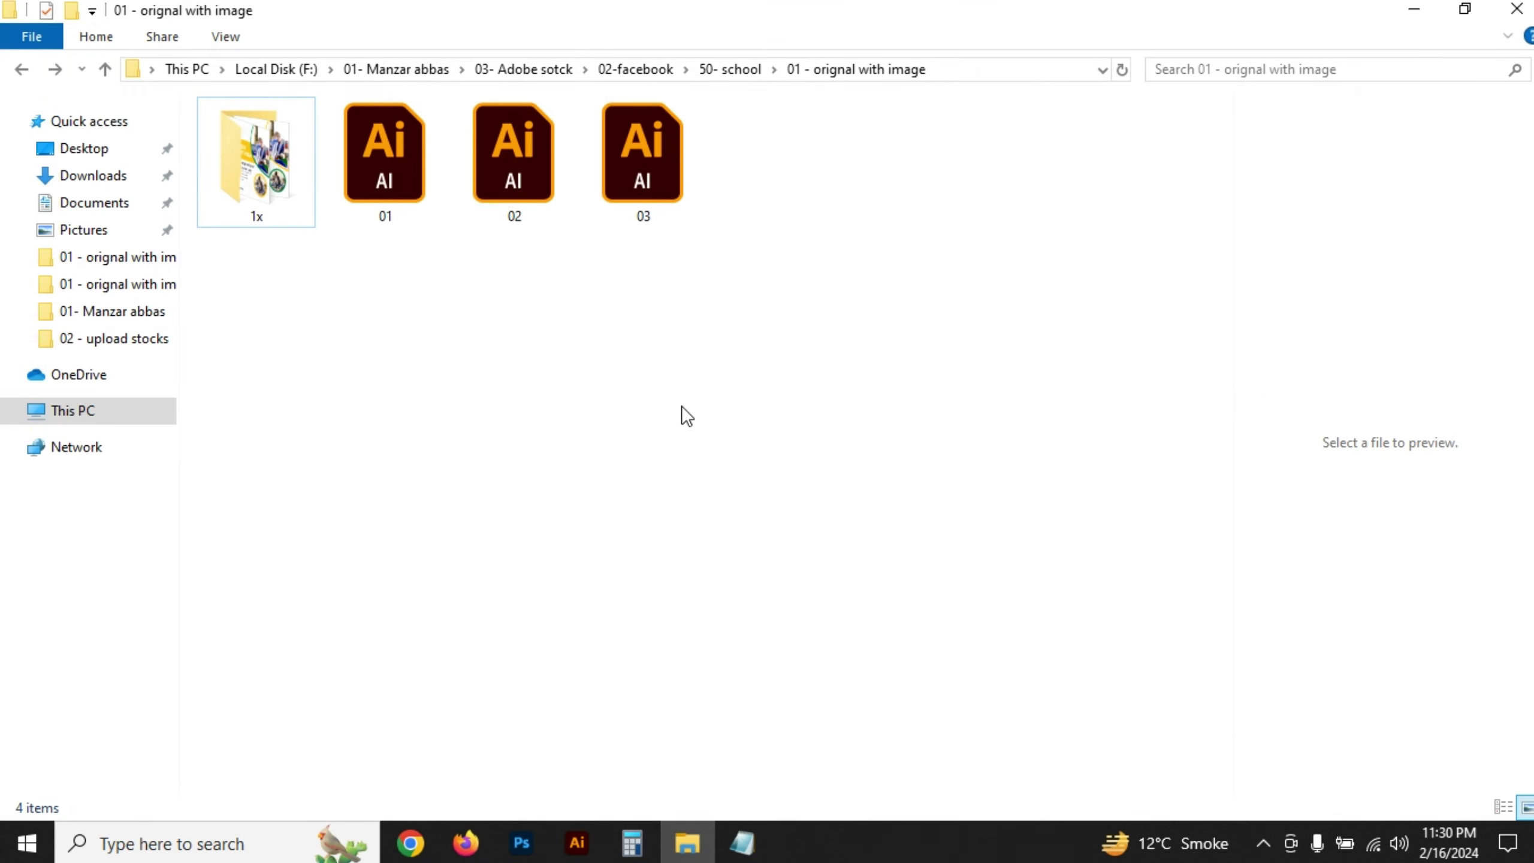
pyautogui.doubleClick(628, 156)
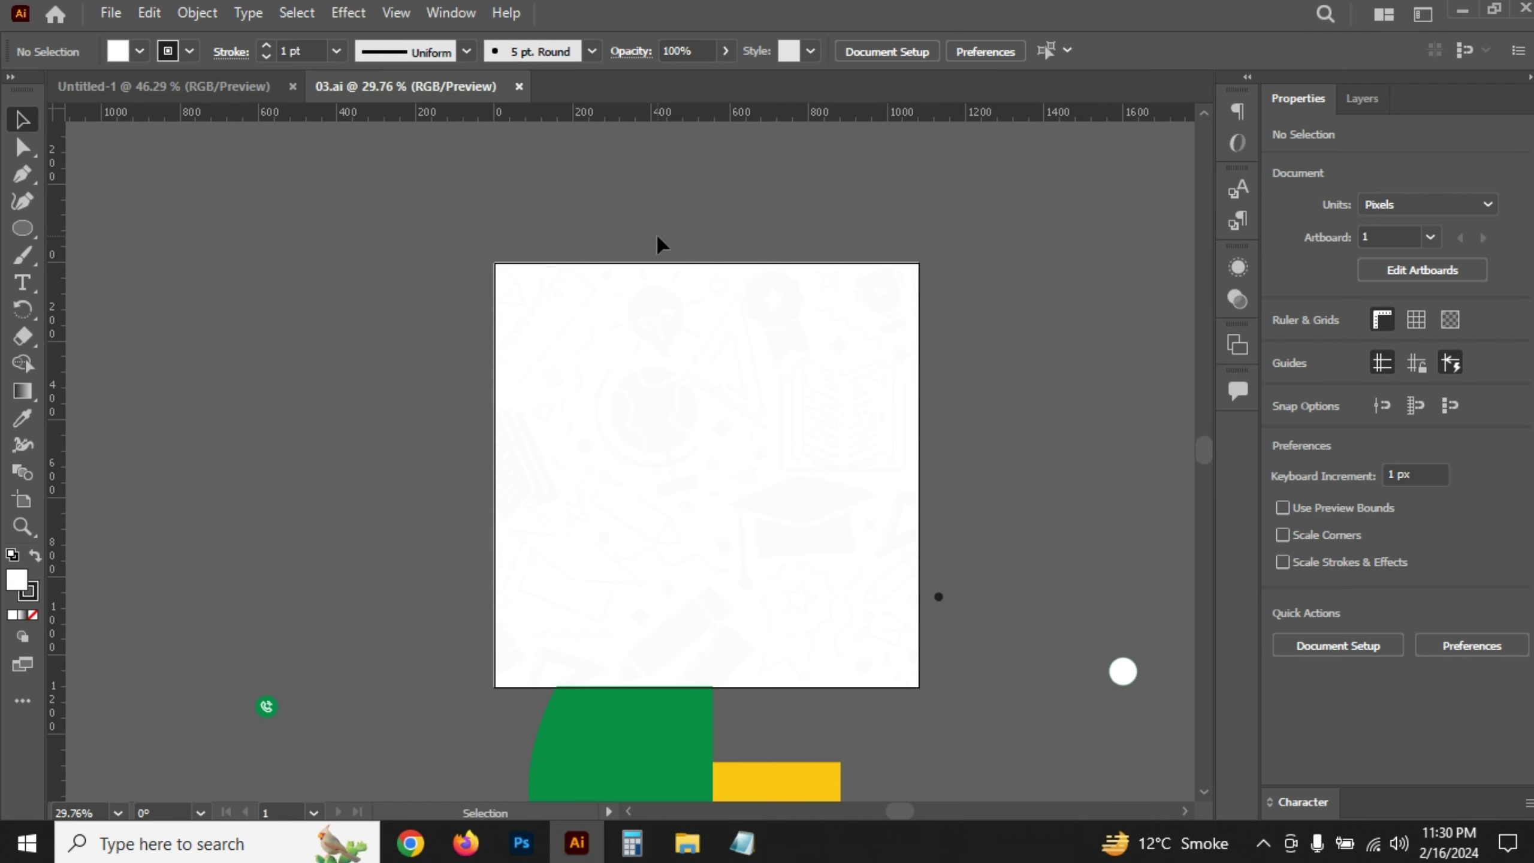
# - Move the yellow and green curved shapes onto the artboard, aligned to its right edge
pyautogui.moveTo(675, 408); pyautogui.dragTo(637, 334)
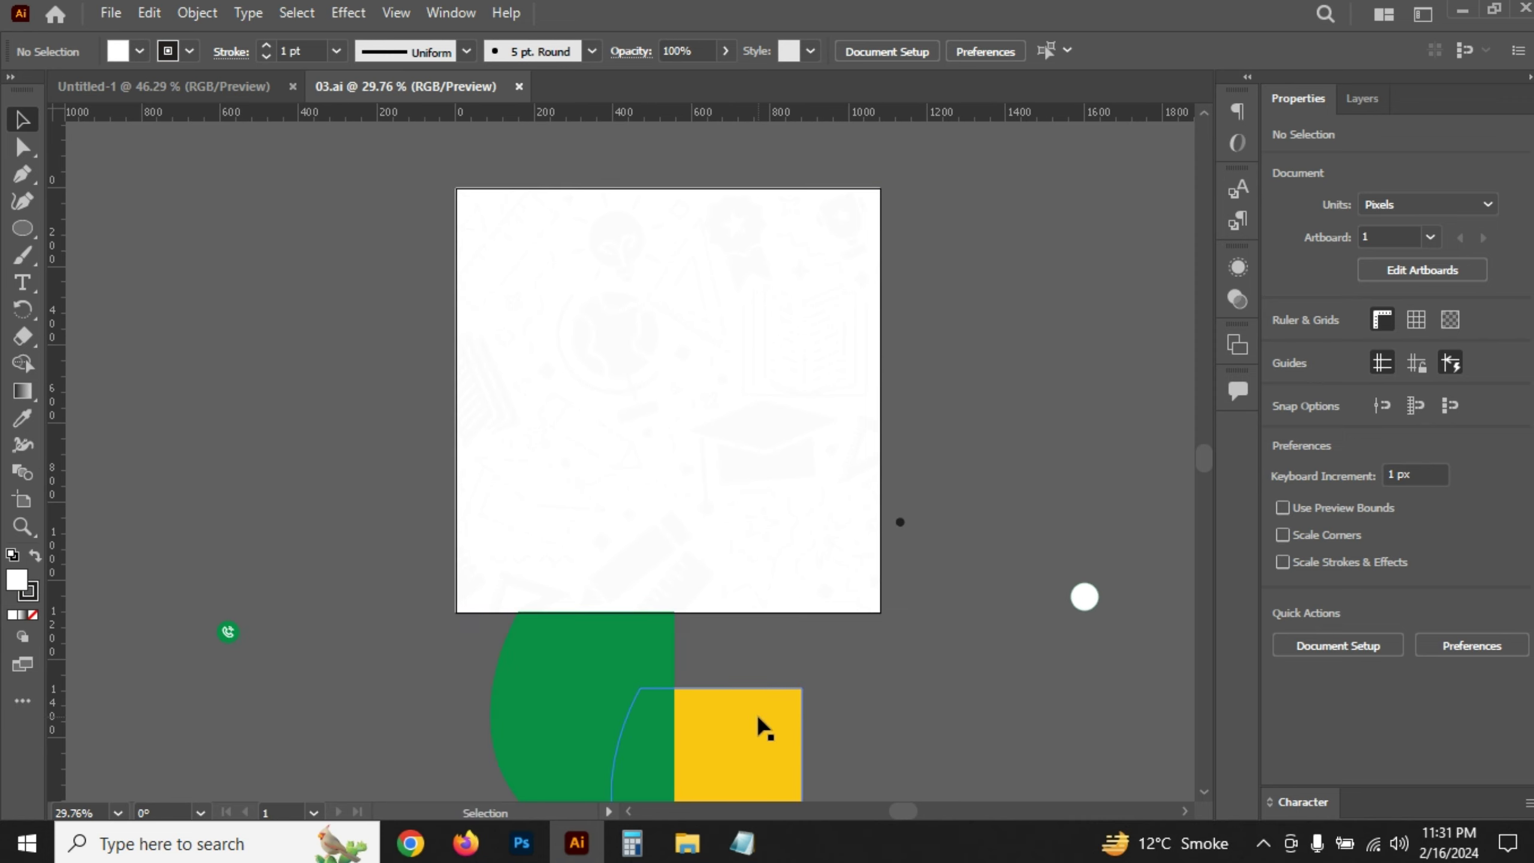
pyautogui.moveTo(760, 712); pyautogui.dragTo(727, 339)
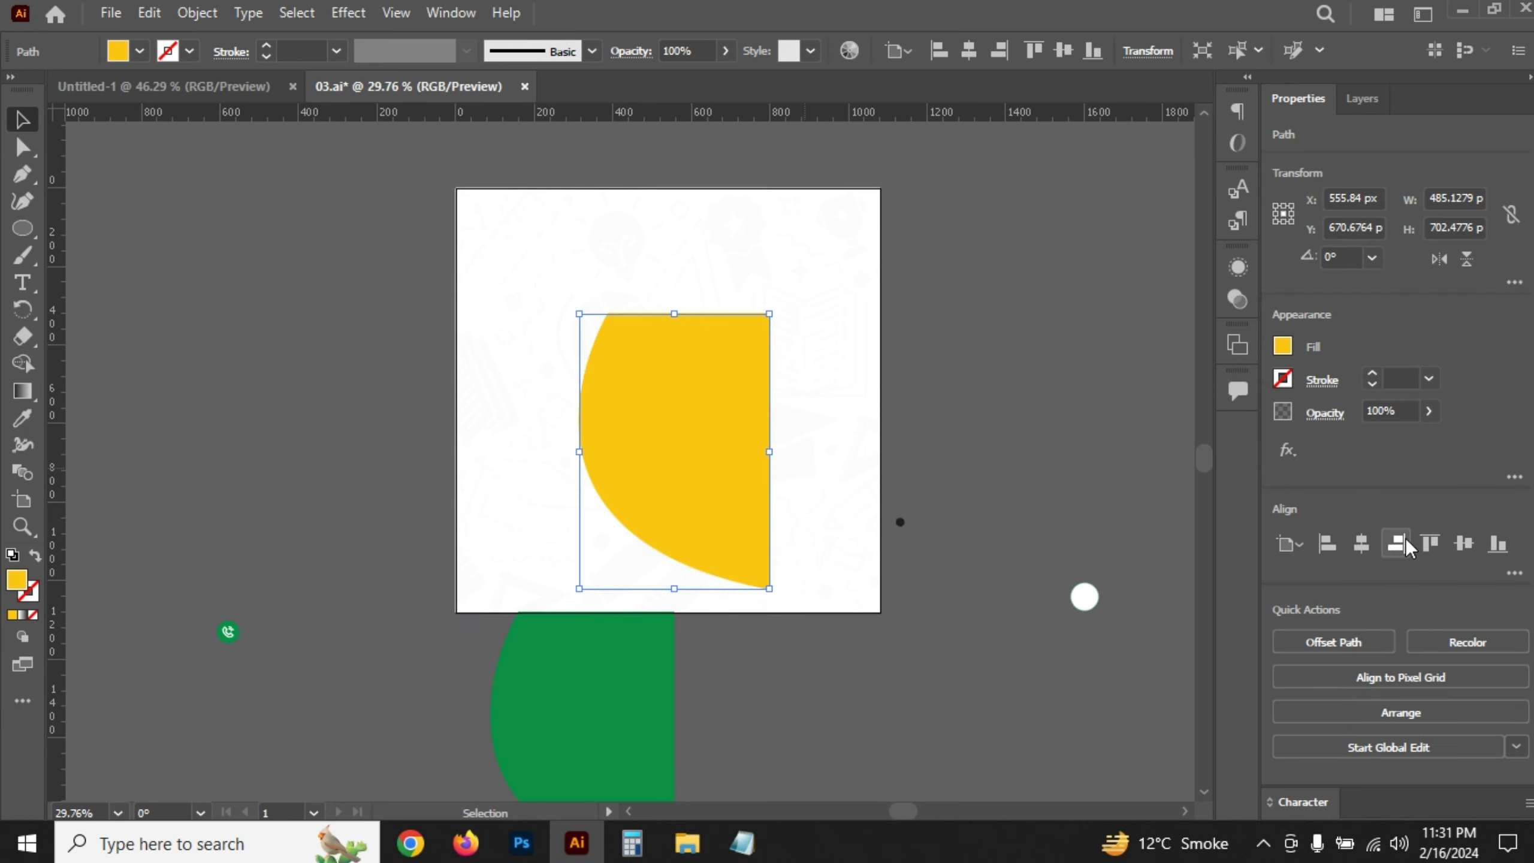
pyautogui.click(1405, 537)
pyautogui.moveTo(626, 671)
pyautogui.mouseDown()
pyautogui.moveTo(722, 435)
pyautogui.moveTo(805, 320)
pyautogui.mouseUp()
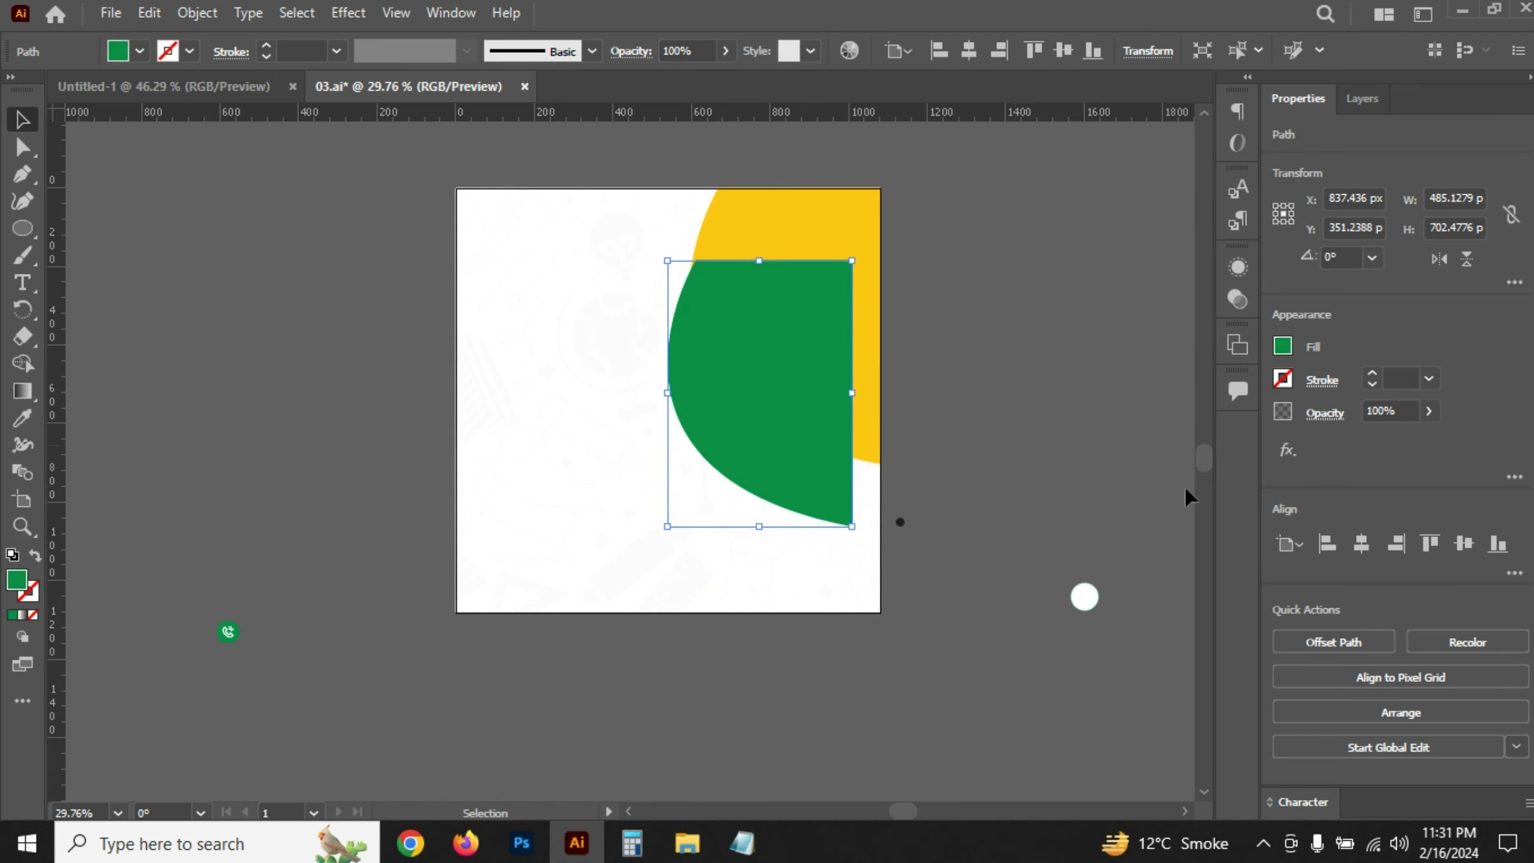
pyautogui.click(1403, 545)
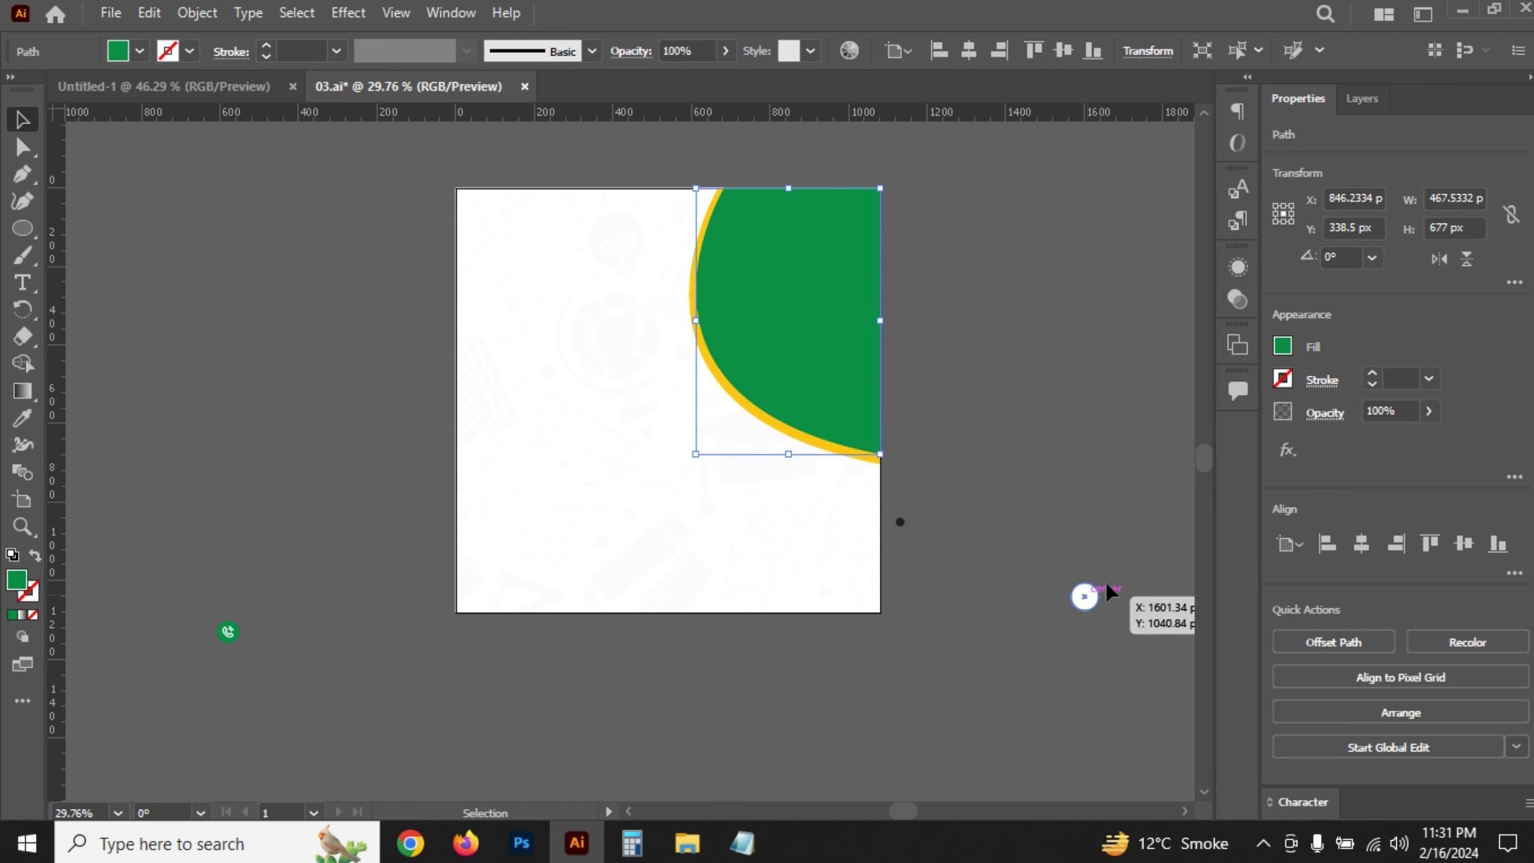
# - Bring the tall outlined-circle group onto the artboard and centre it horizontally
pyautogui.moveTo(1102, 581)
pyautogui.mouseDown()
pyautogui.moveTo(564, 281)
pyautogui.moveTo(561, 239)
pyautogui.mouseUp()
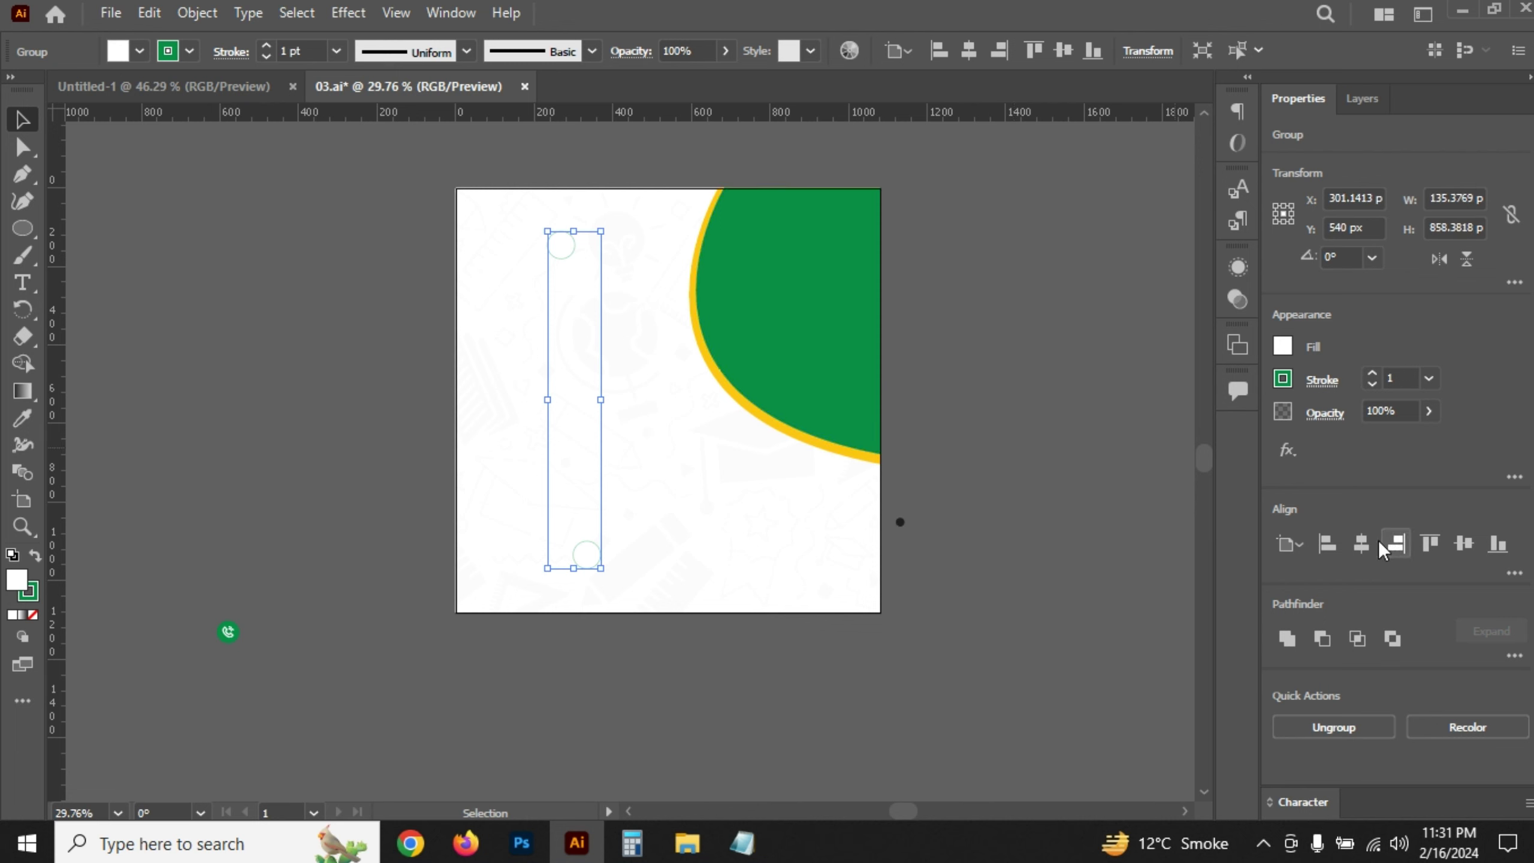
pyautogui.click(1361, 544)
pyautogui.click(1021, 519)
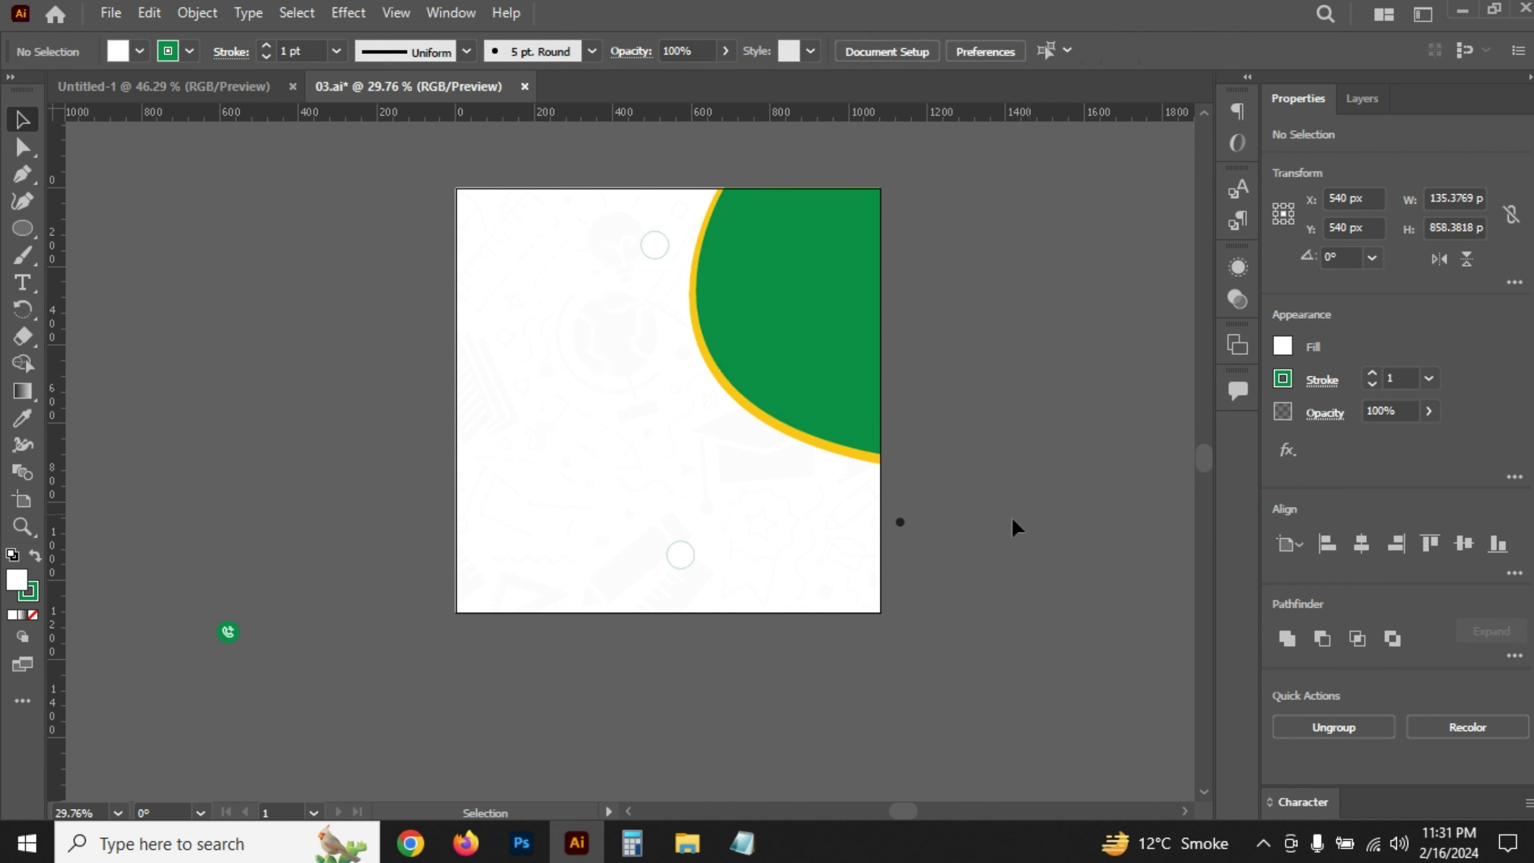
pyautogui.press('a')
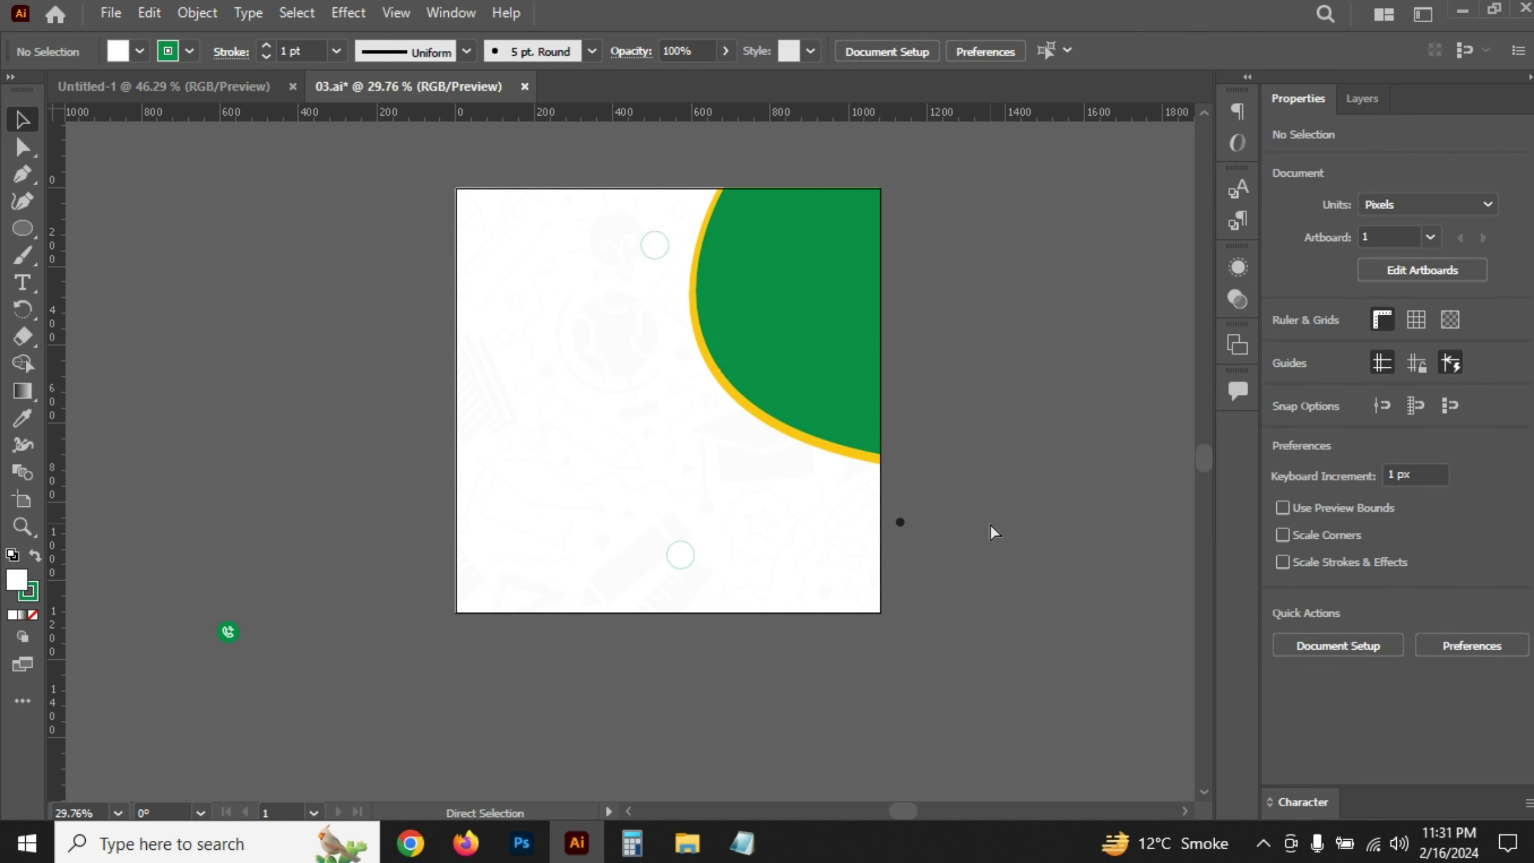
# - Select the words 'your logo' in the Notepad notes and return to 03.ai
pyautogui.click(742, 844)
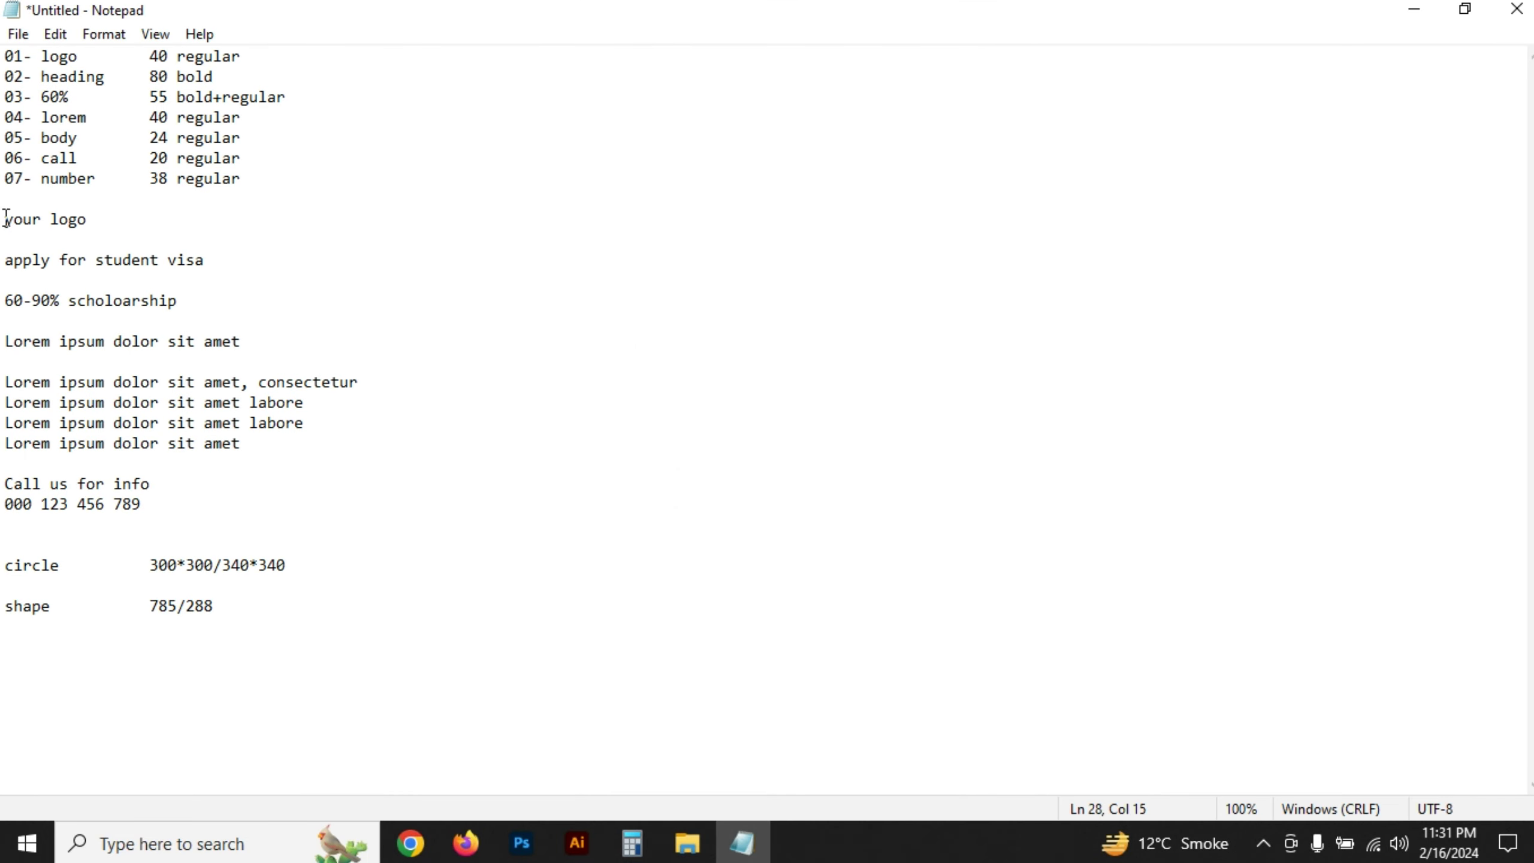
pyautogui.moveTo(6, 219); pyautogui.dragTo(116, 221)
pyautogui.click(577, 843)
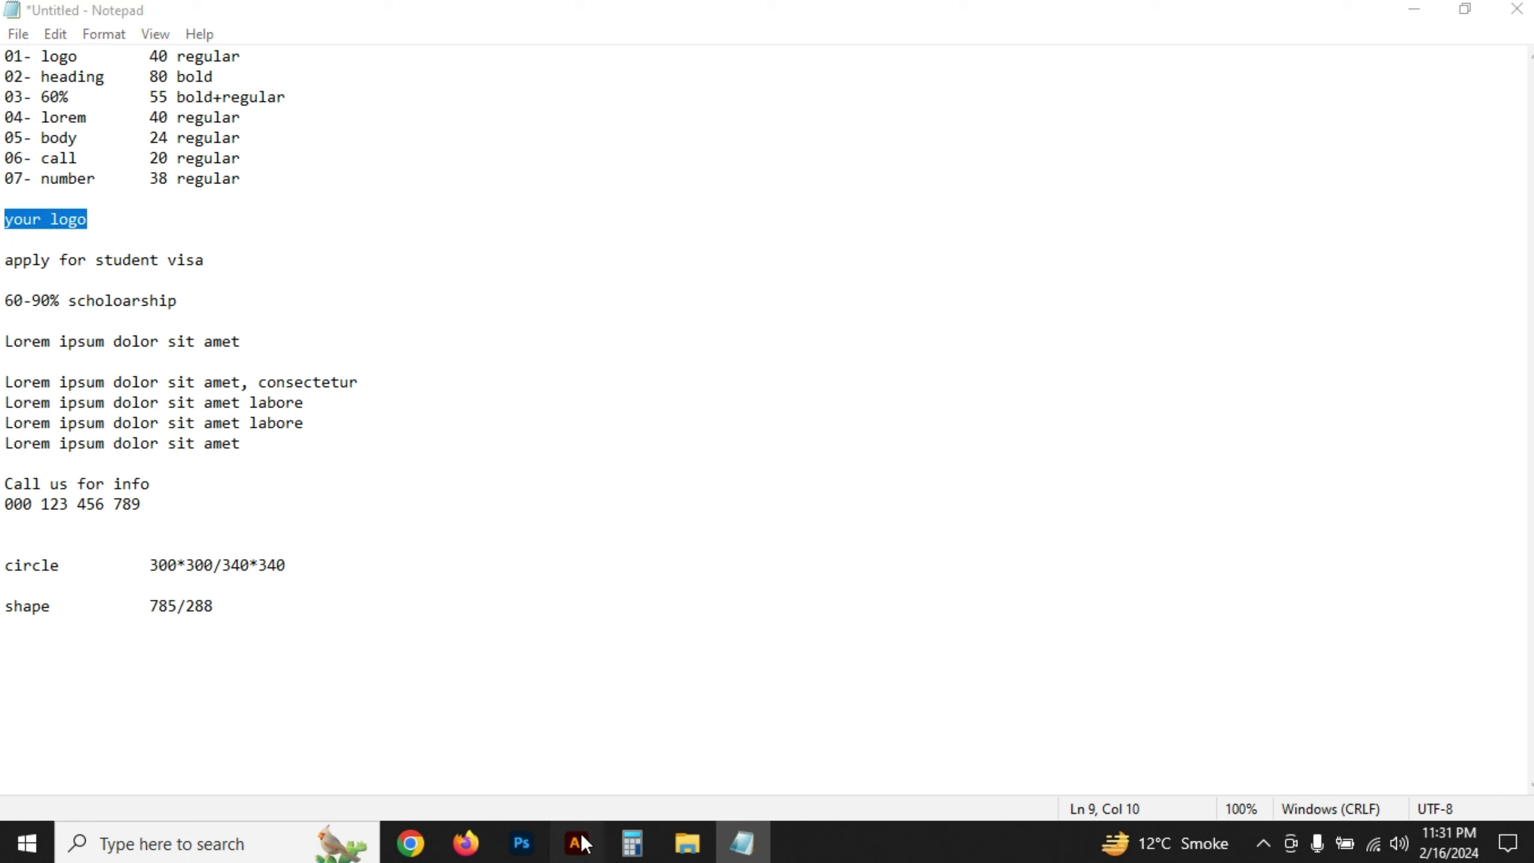
# - Add the text 'your logo' near the artboard's top-left corner
pyautogui.hotkey('ctrl', '=')
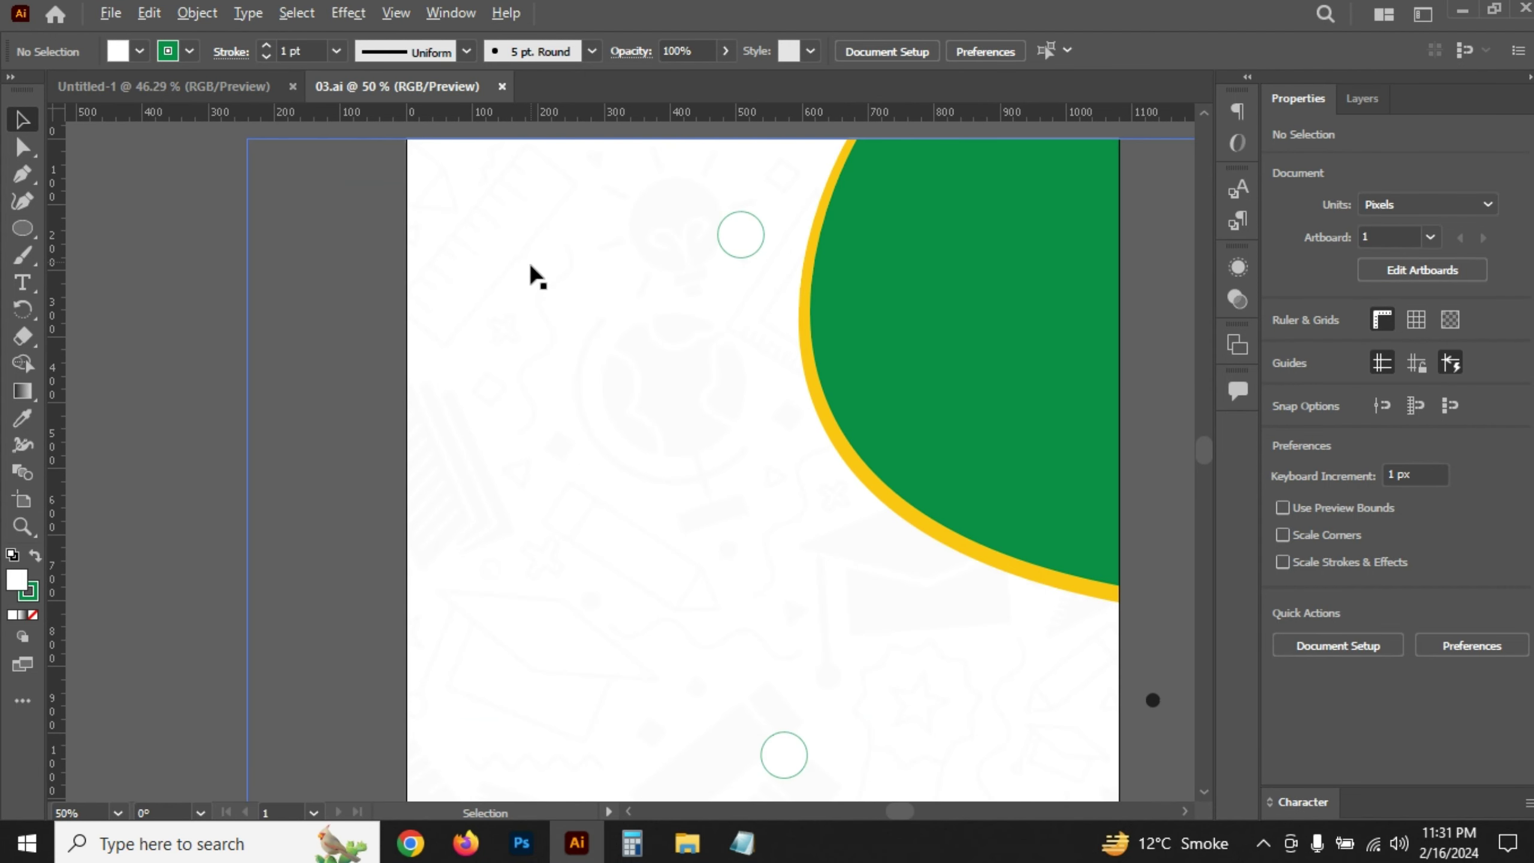
pyautogui.moveTo(531, 274); pyautogui.dragTo(401, 332)
pyautogui.press('t')
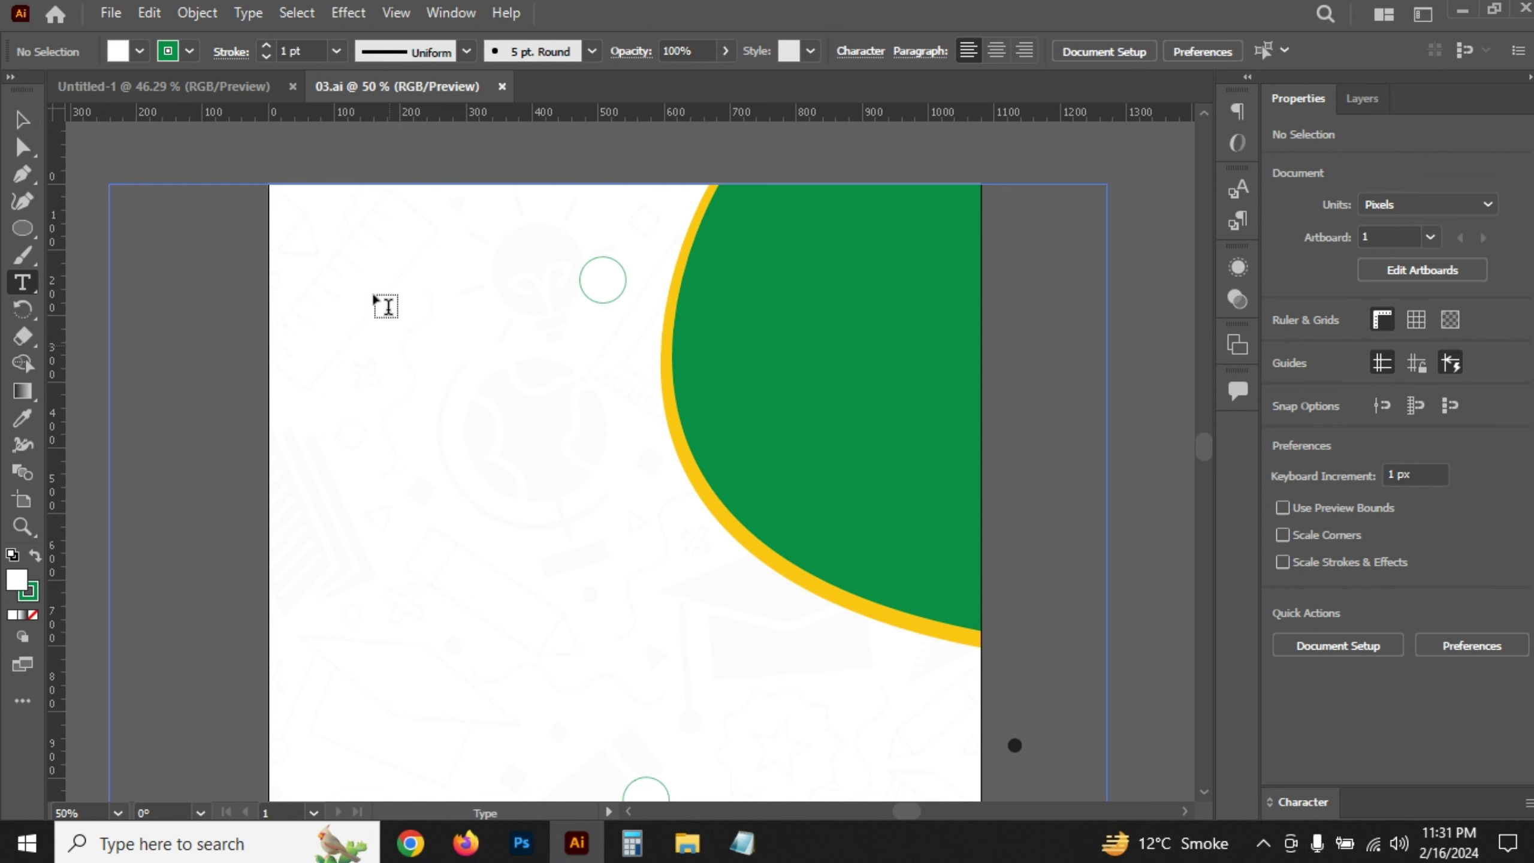
pyautogui.click(411, 296)
pyautogui.write('your logo')
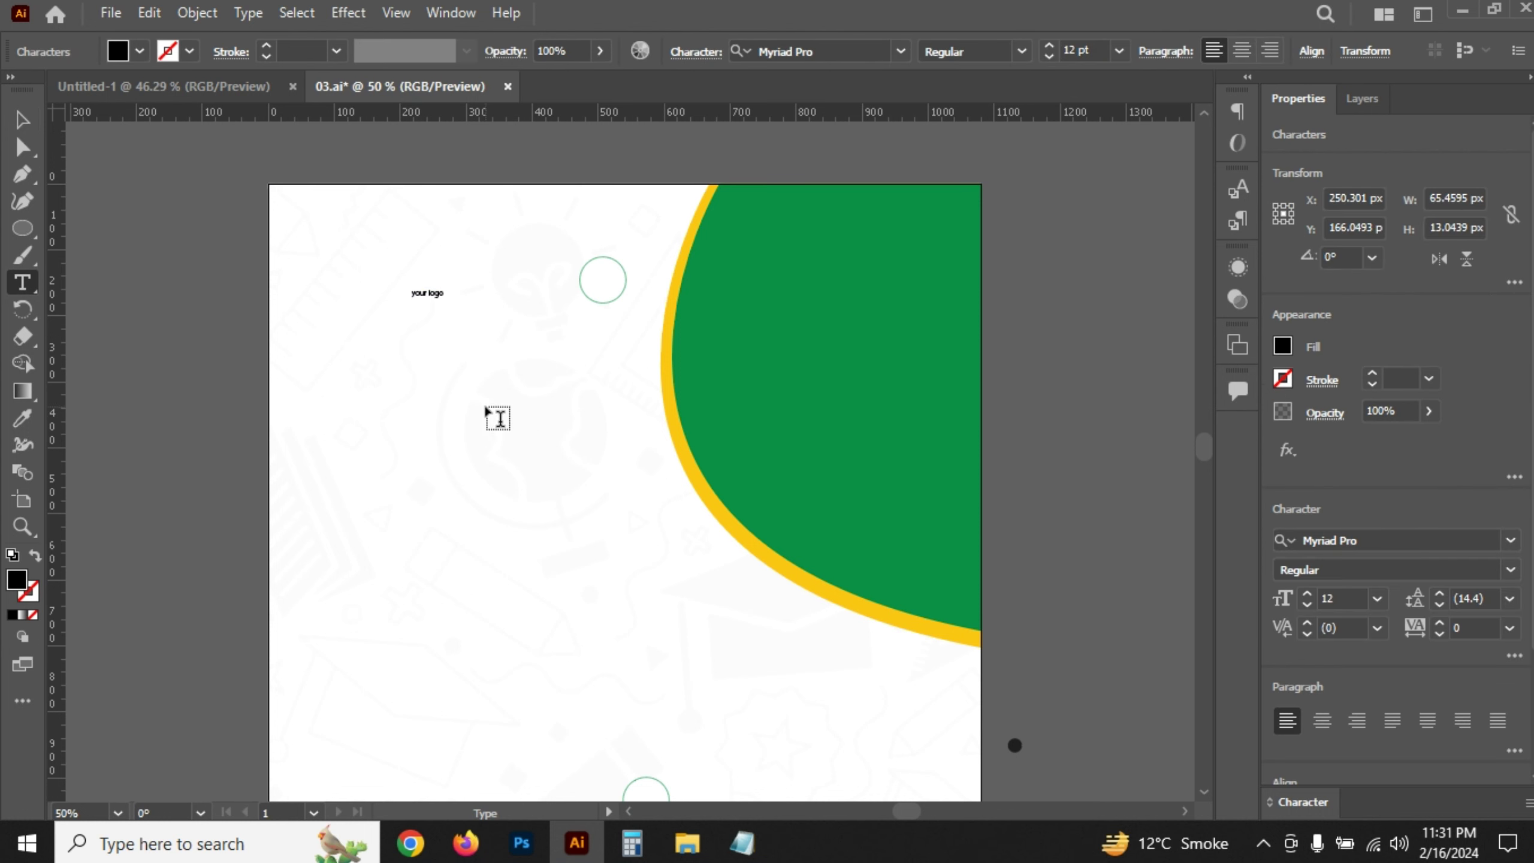
pyautogui.click(19, 118)
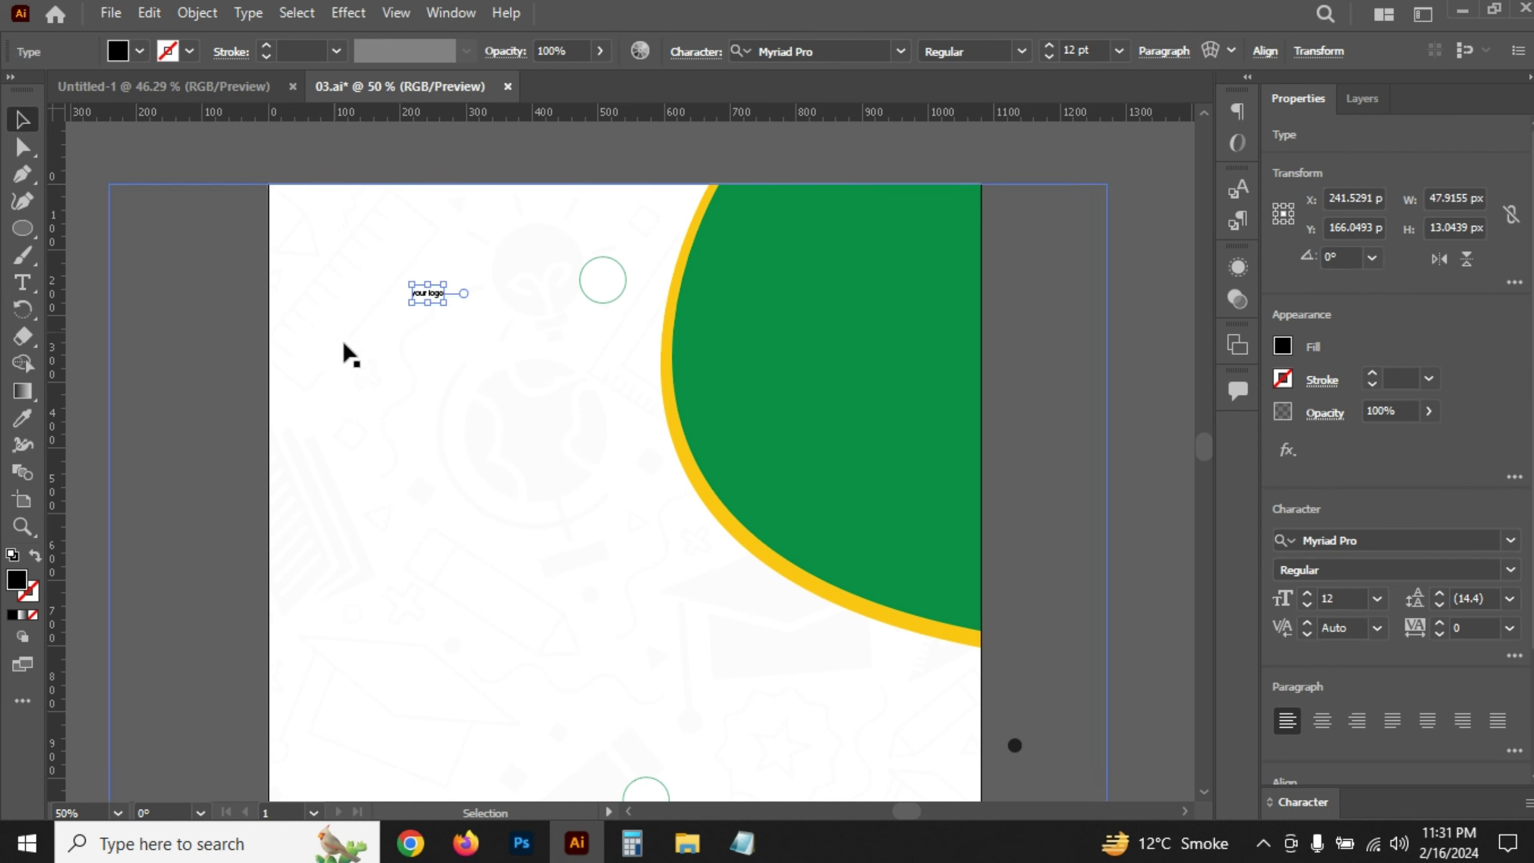
pyautogui.click(743, 843)
pyautogui.click(744, 844)
# - Make the logo text all capitals at 40 pt
pyautogui.moveTo(444, 293); pyautogui.dragTo(488, 294)
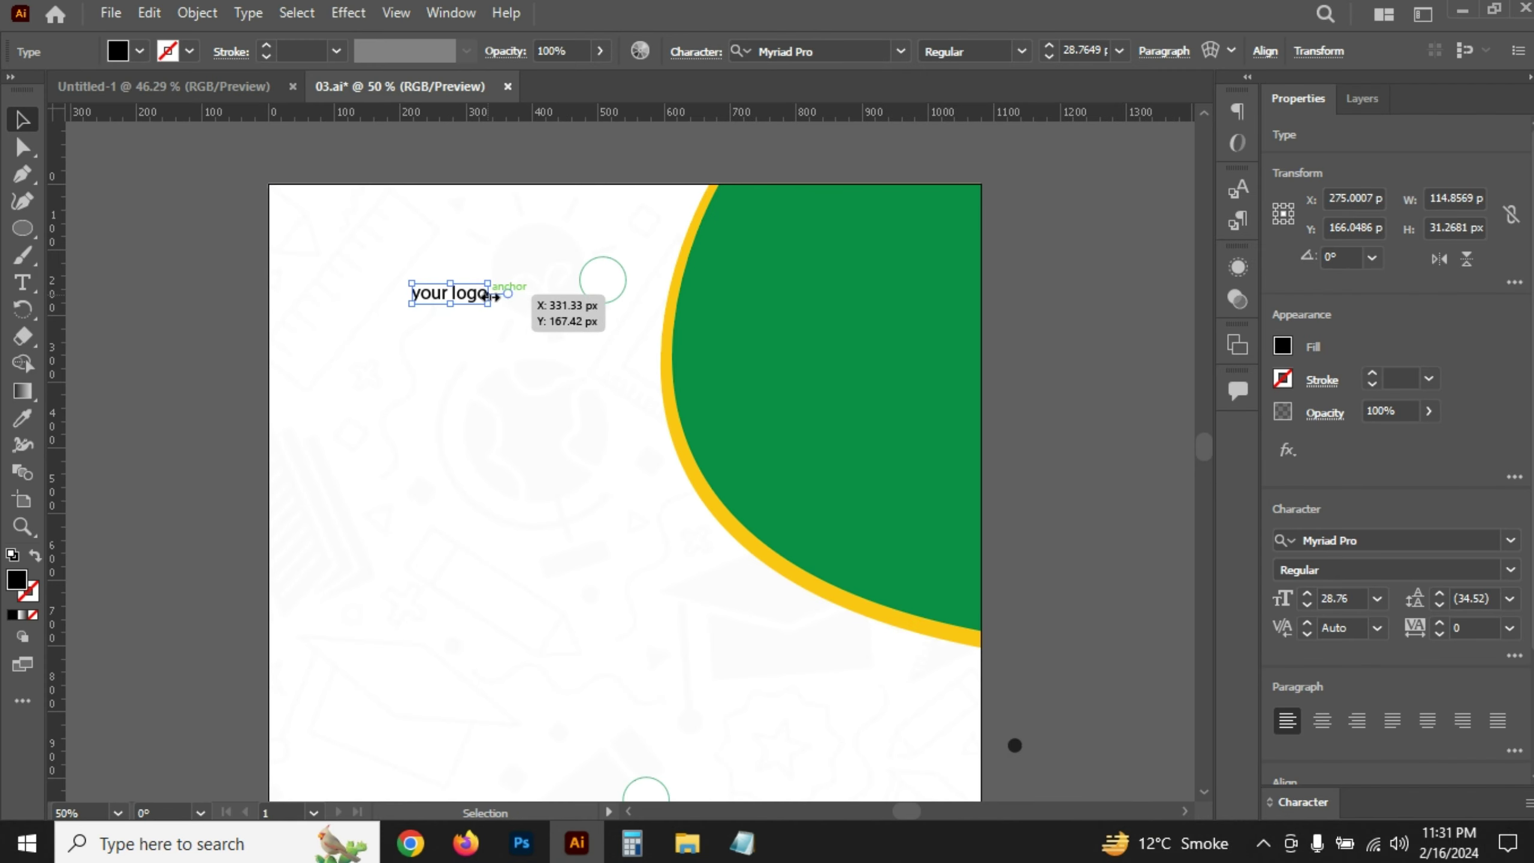
pyautogui.click(1352, 597)
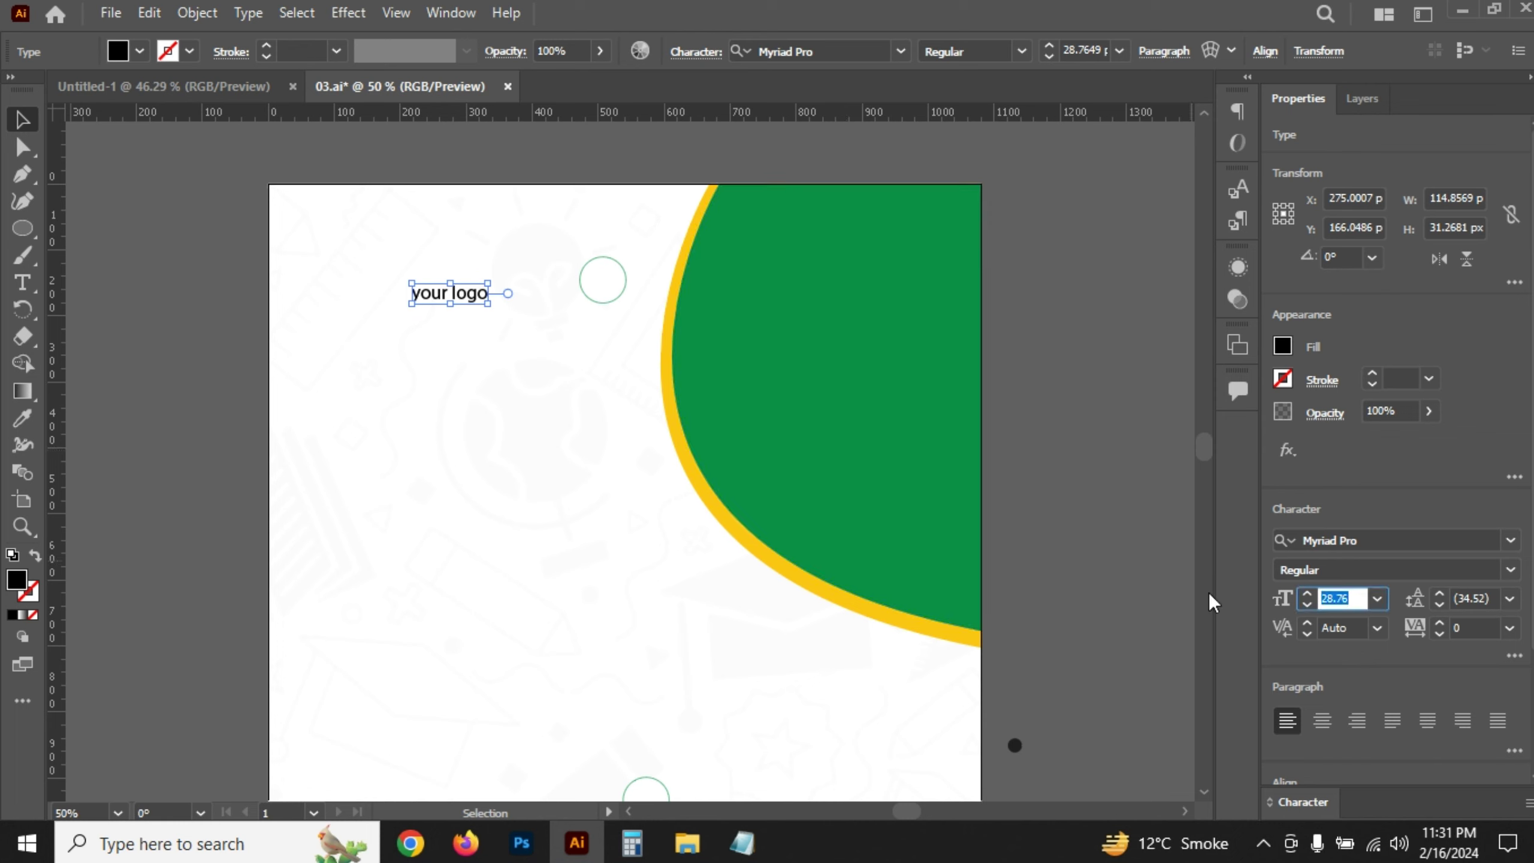
pyautogui.write('35')
pyautogui.press('Return')
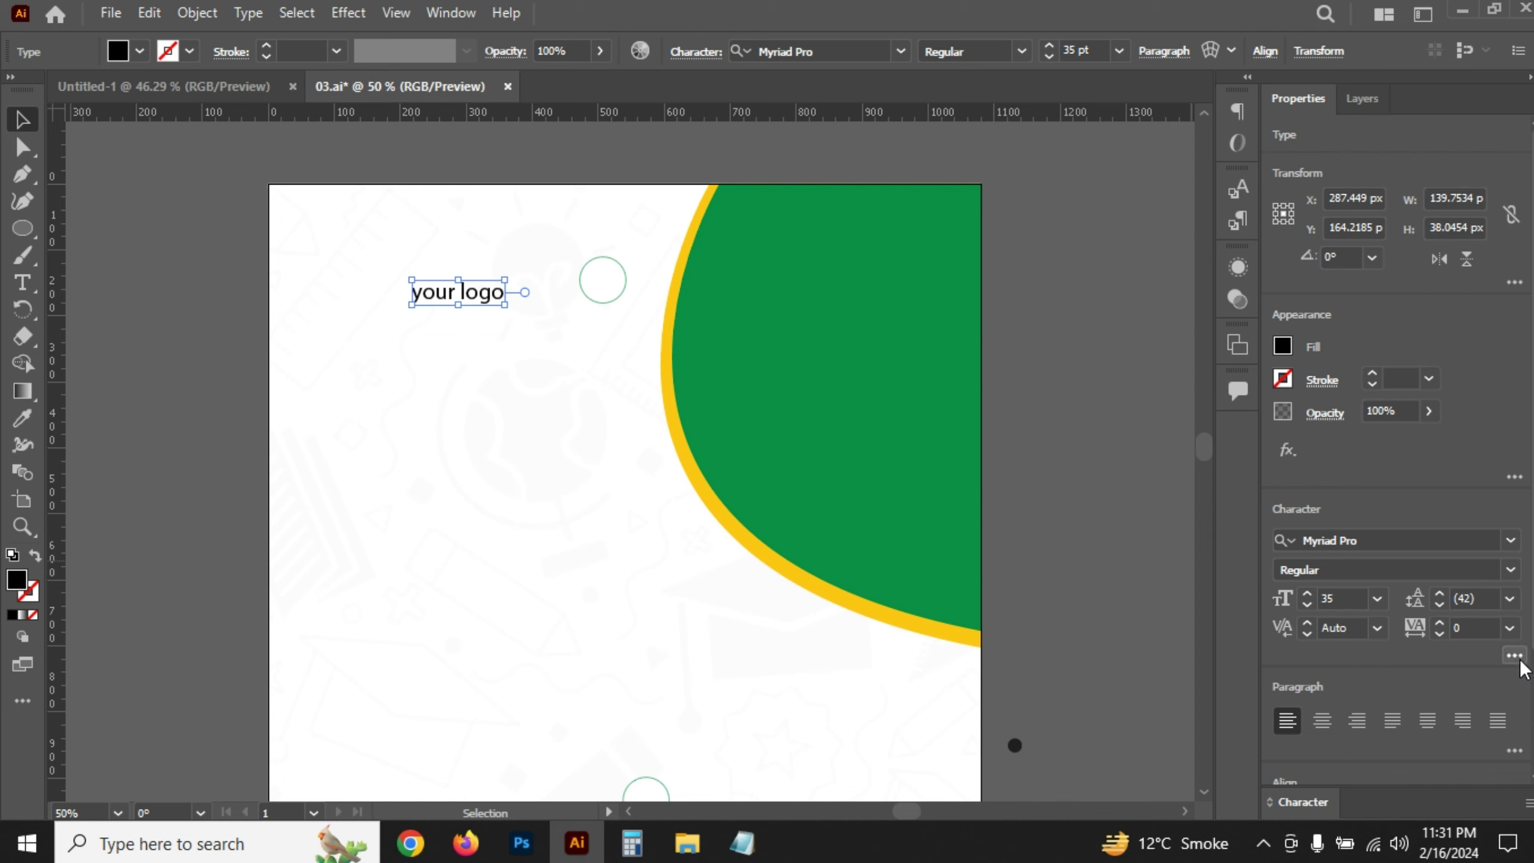
pyautogui.click(1515, 656)
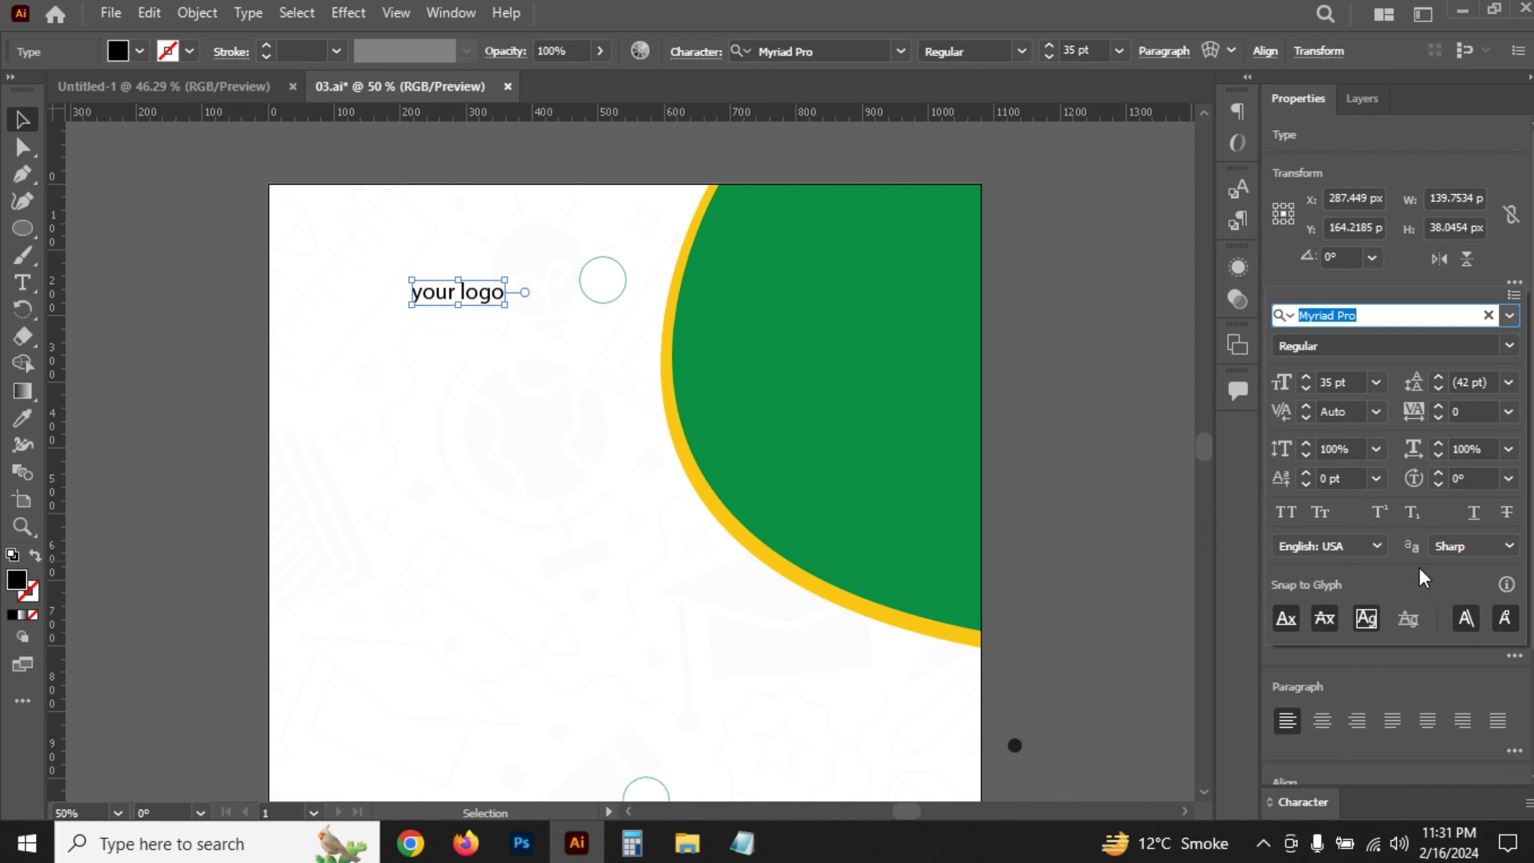
pyautogui.click(1278, 507)
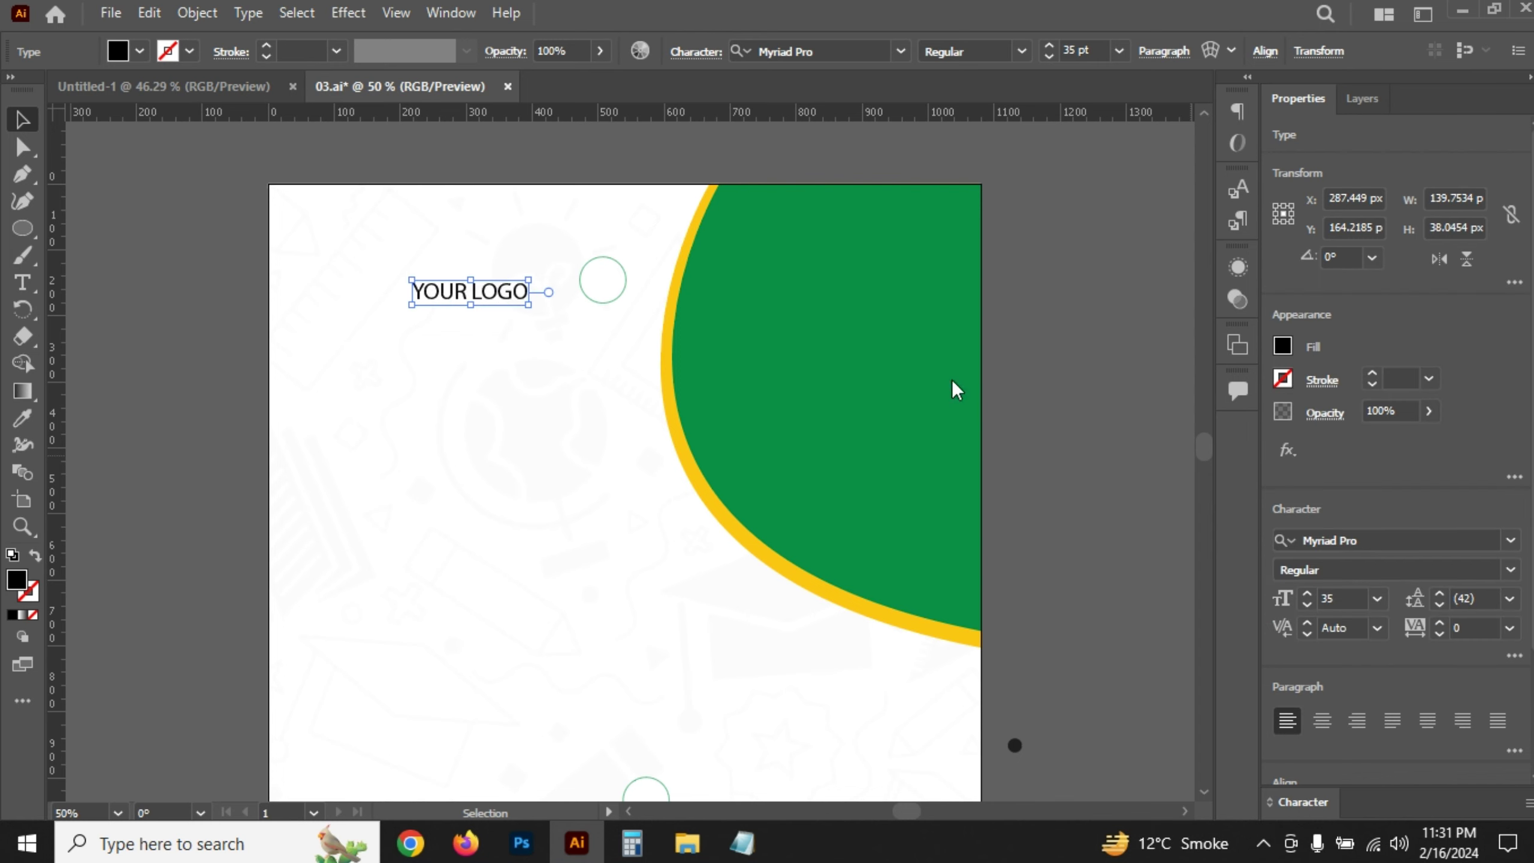
pyautogui.moveTo(507, 302); pyautogui.dragTo(410, 270)
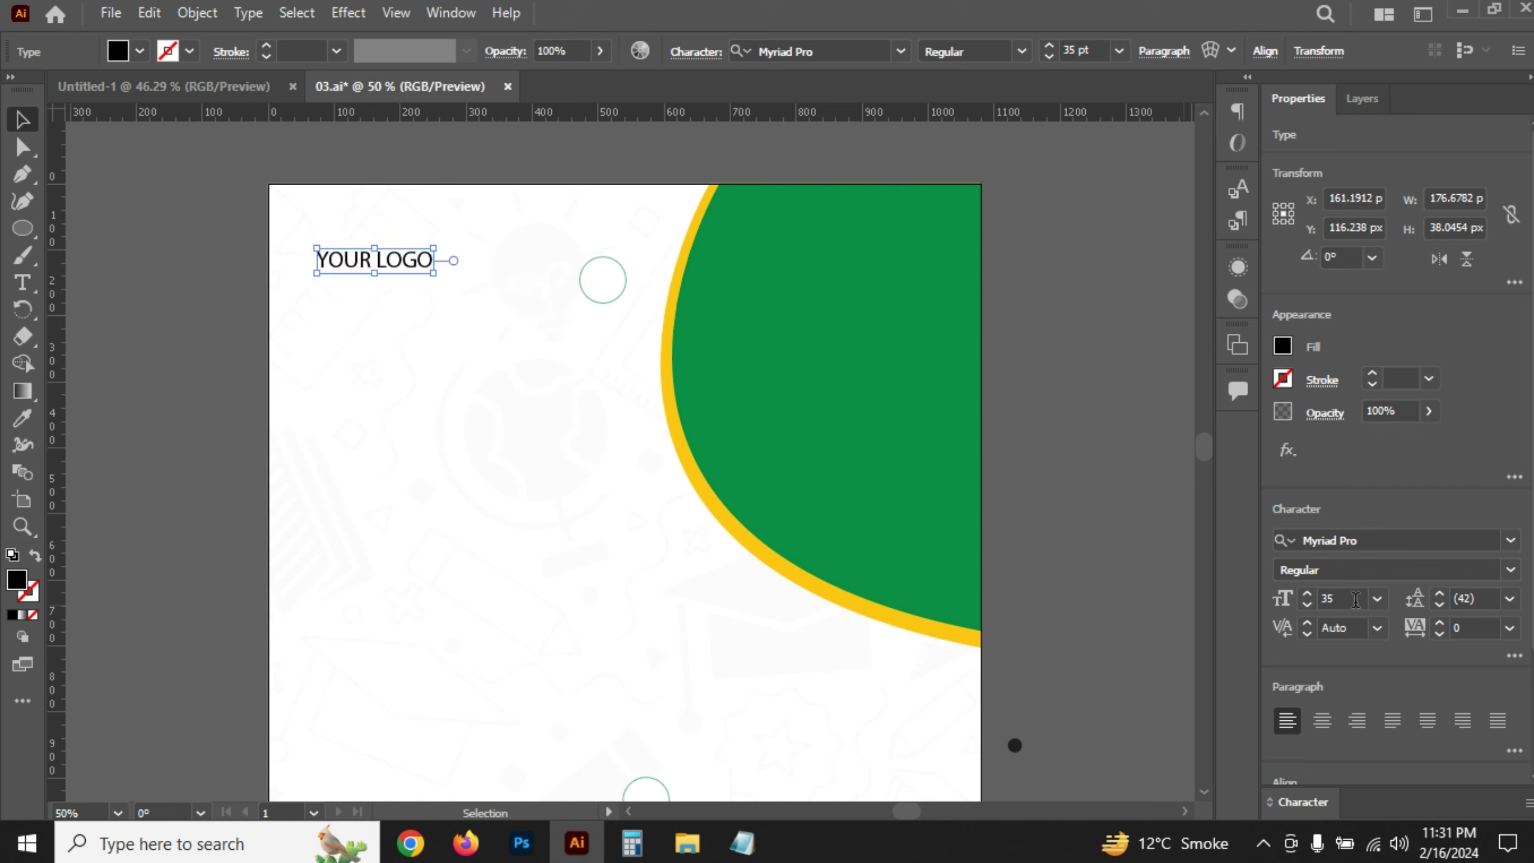
pyautogui.click(1338, 598)
pyautogui.write('0')
pyautogui.press('Return')
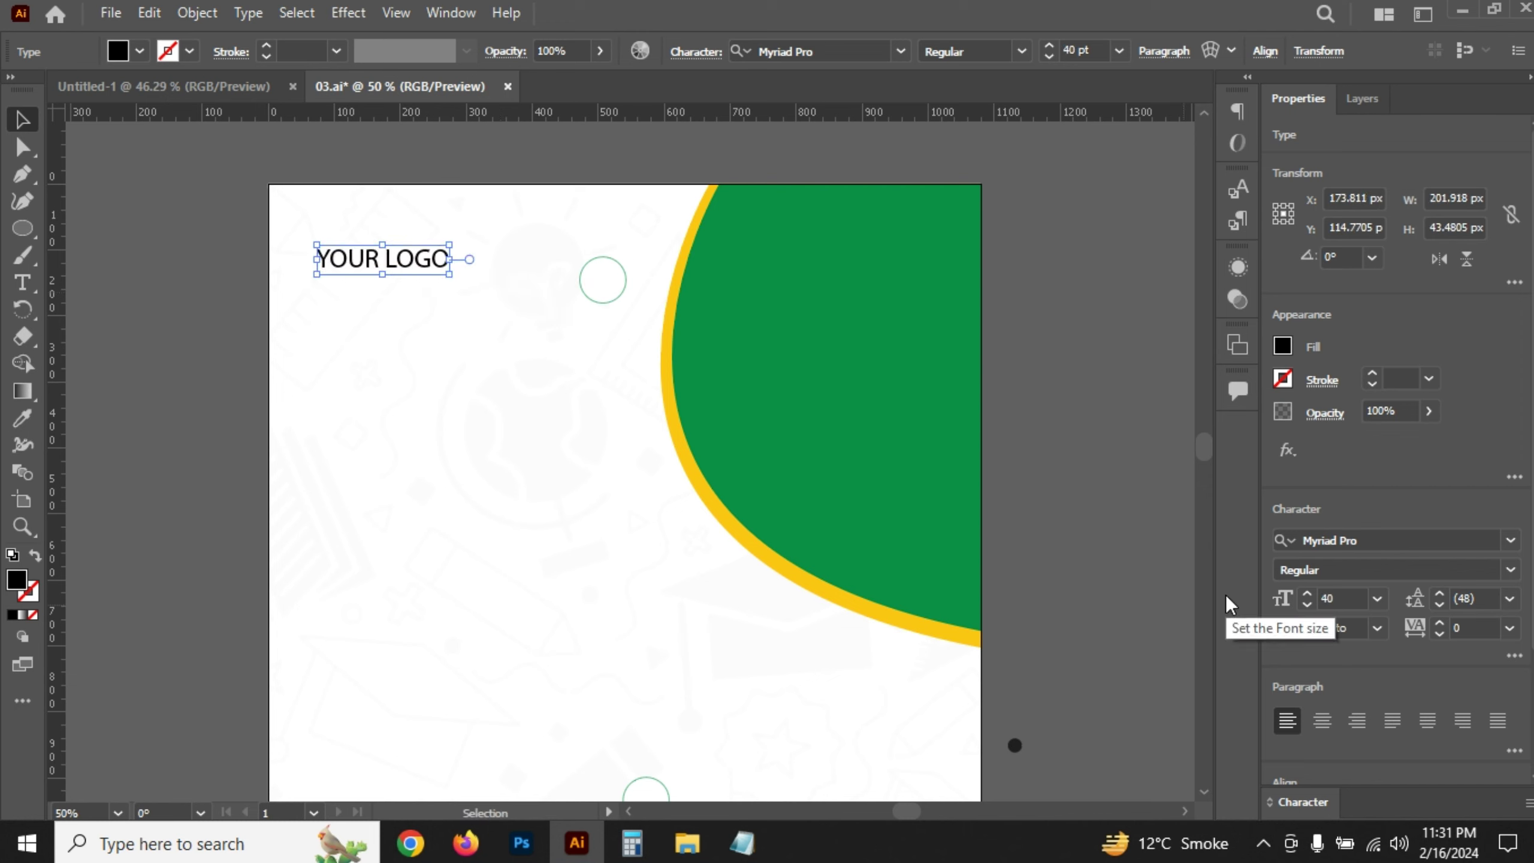
# - Align YOUR LOGO to the artboard's top-left, then nudge it slightly down and right
pyautogui.scroll(-3, 1364, 694)
pyautogui.click(1328, 663)
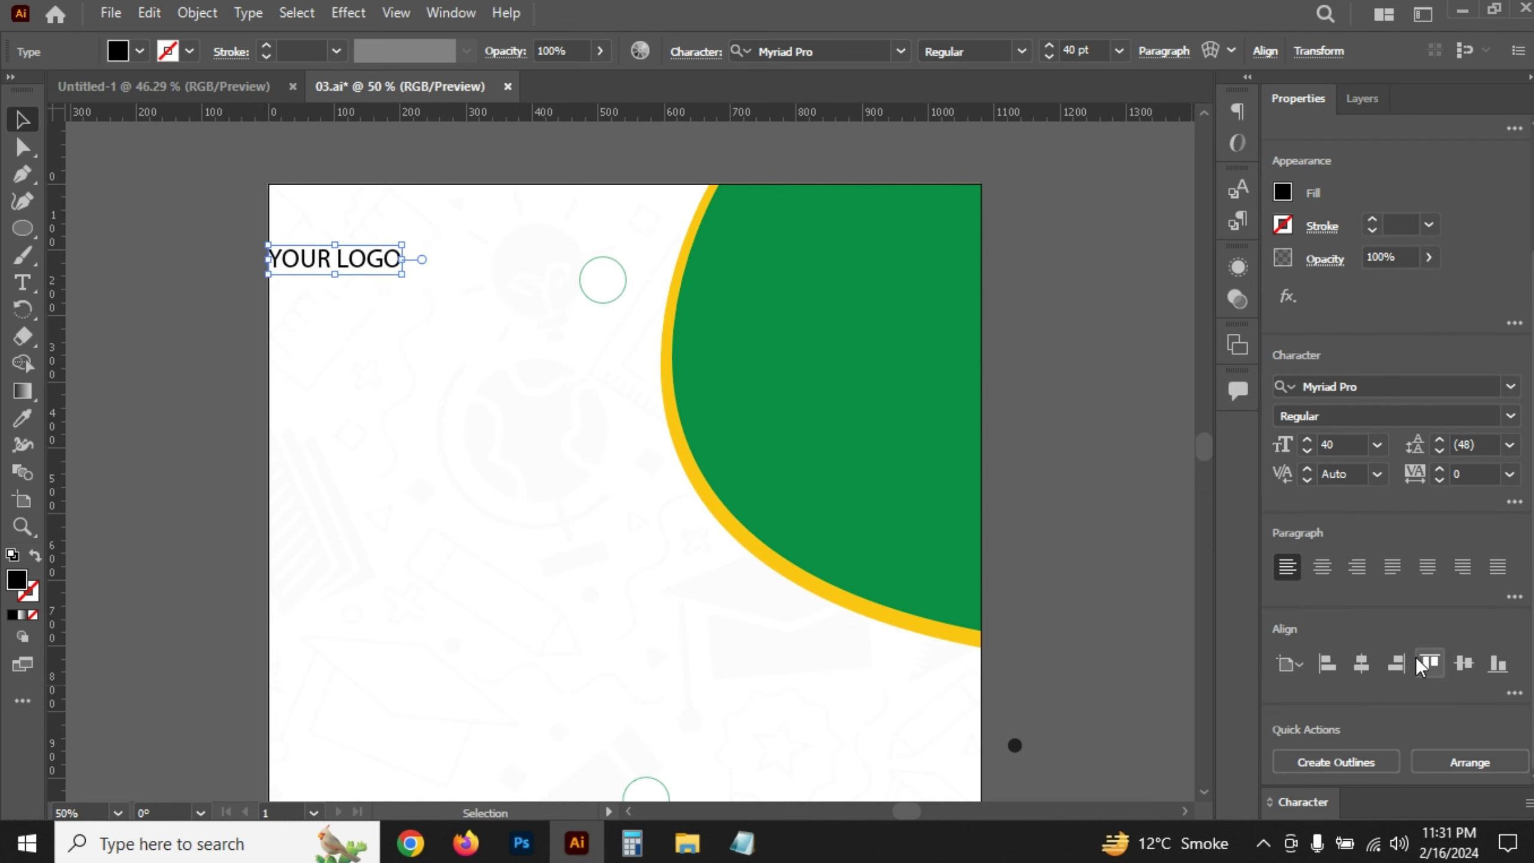
pyautogui.click(1430, 663)
pyautogui.hotkey('shift', 'Down')
pyautogui.hotkey('shift', 'Down')
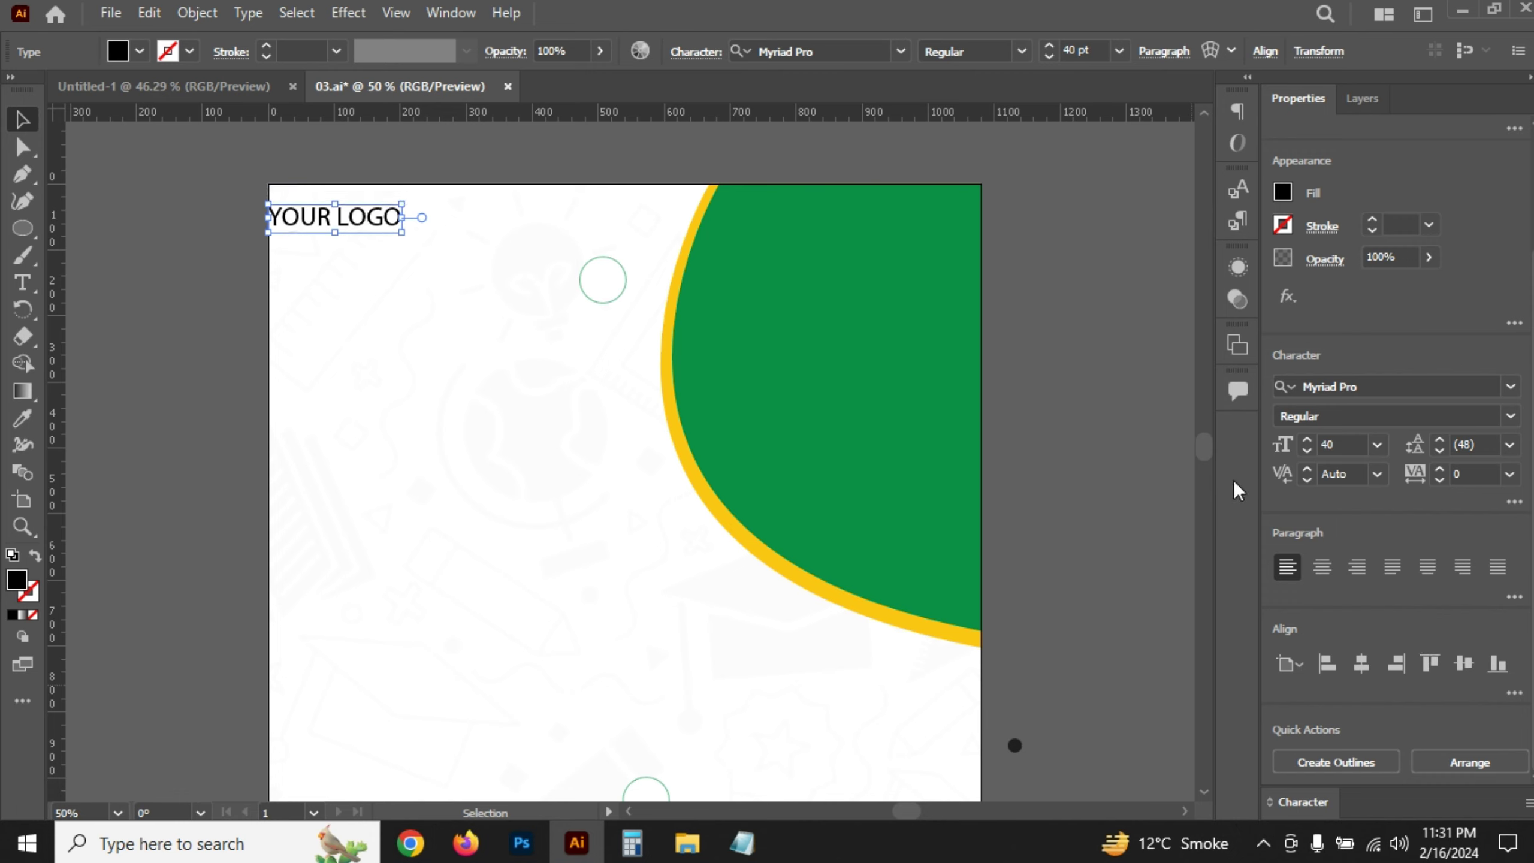
pyautogui.hotkey('shift', 'Down')
pyautogui.hotkey('shift', 'Down')
pyautogui.hotkey('shift', 'Down')
pyautogui.hotkey('shift', 'Down')
pyautogui.hotkey('shift', 'Down')
pyautogui.hotkey('shift', 'Down')
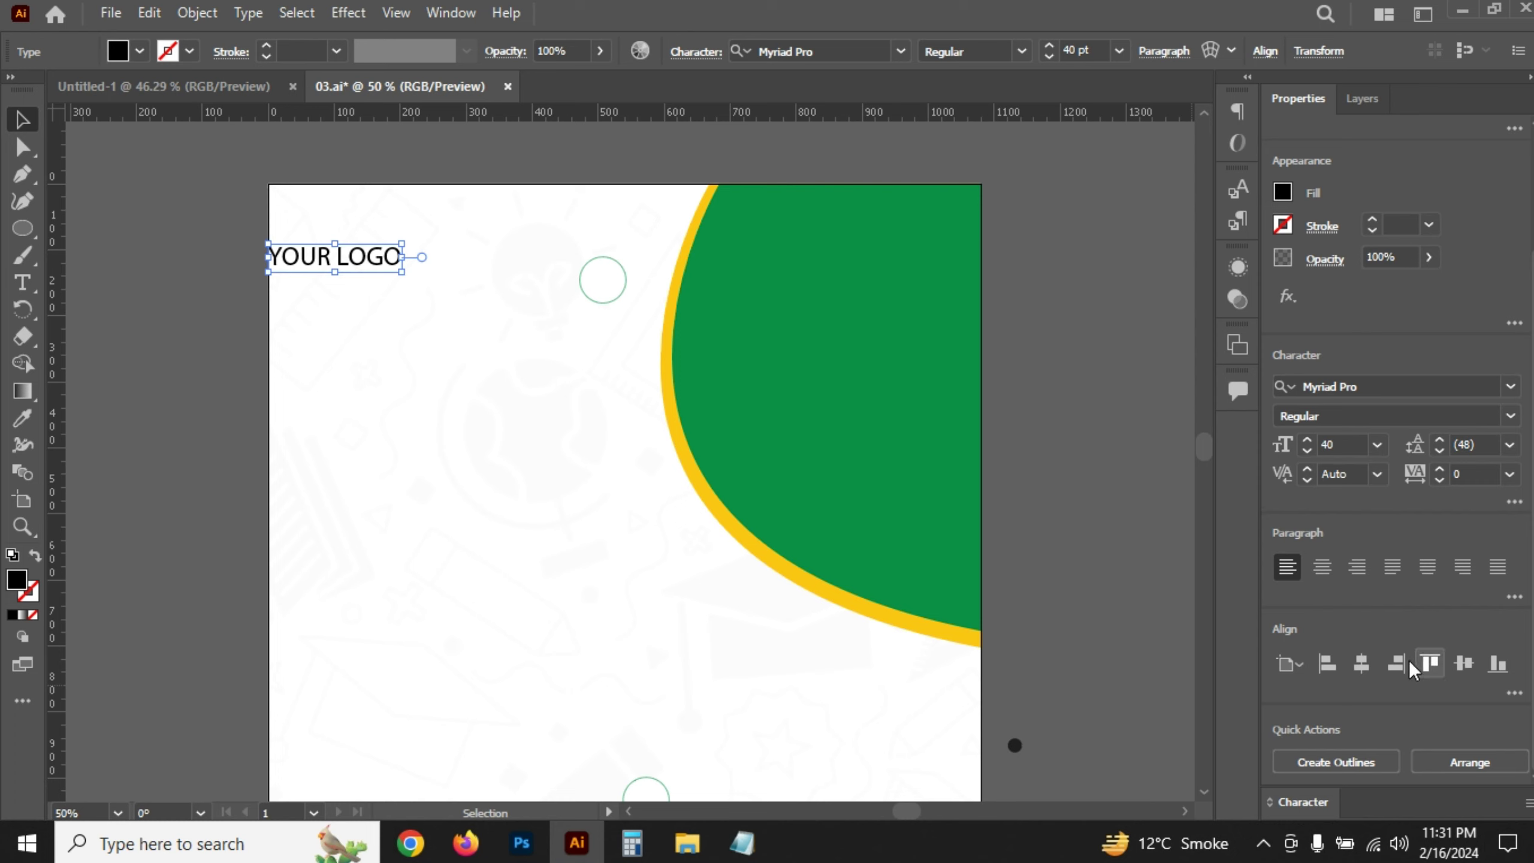
pyautogui.click(1431, 663)
pyautogui.hotkey('shift', 'Down')
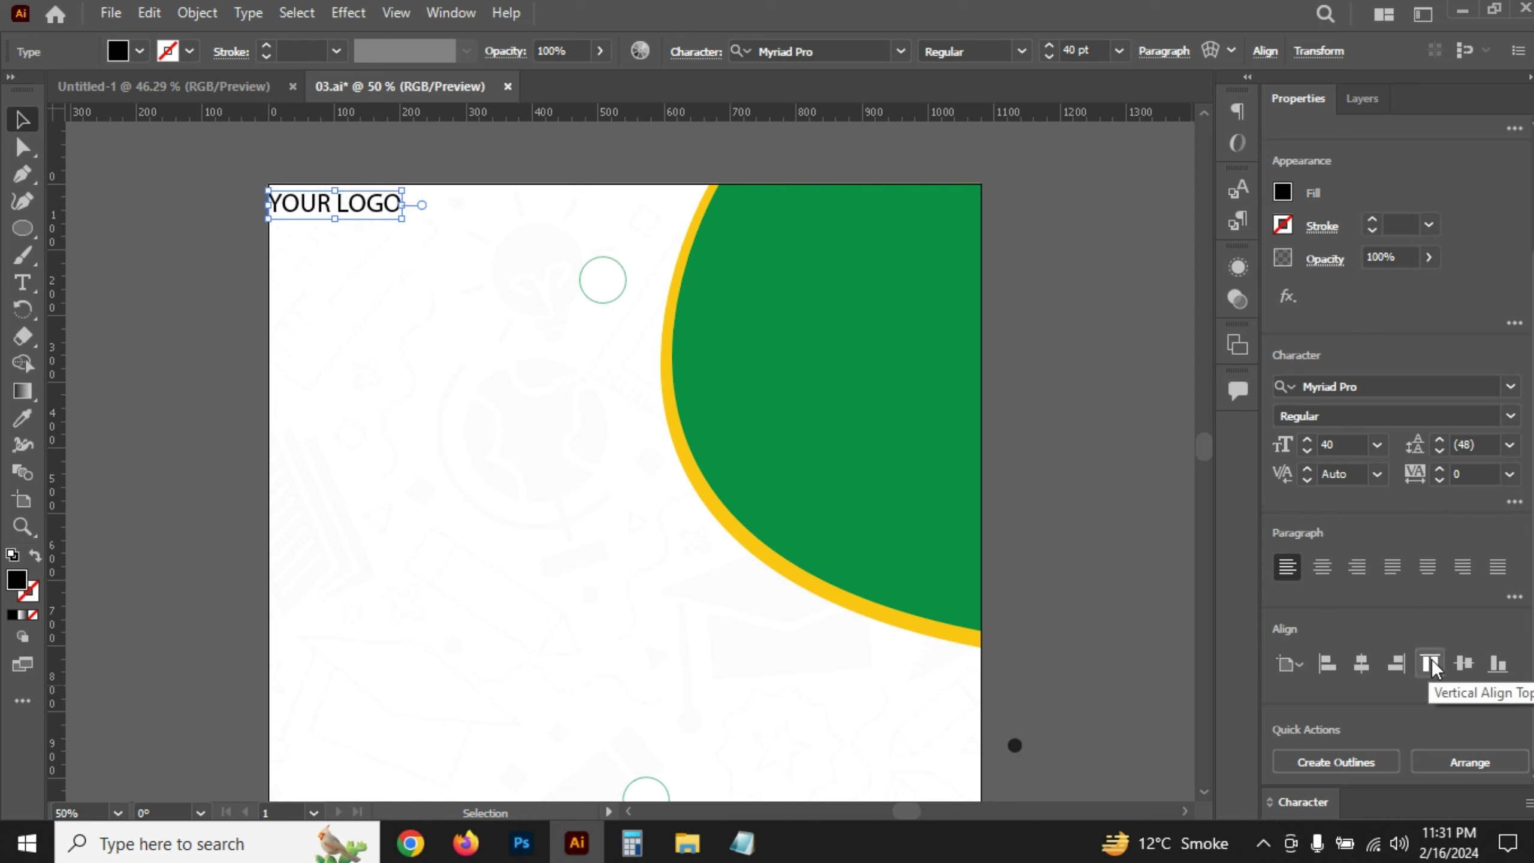
pyautogui.hotkey('shift', 'Down')
pyautogui.hotkey('shift', 'Down')
pyautogui.hotkey('shift', 'Down')
pyautogui.hotkey('shift', 'Down')
pyautogui.hotkey('shift', 'Down')
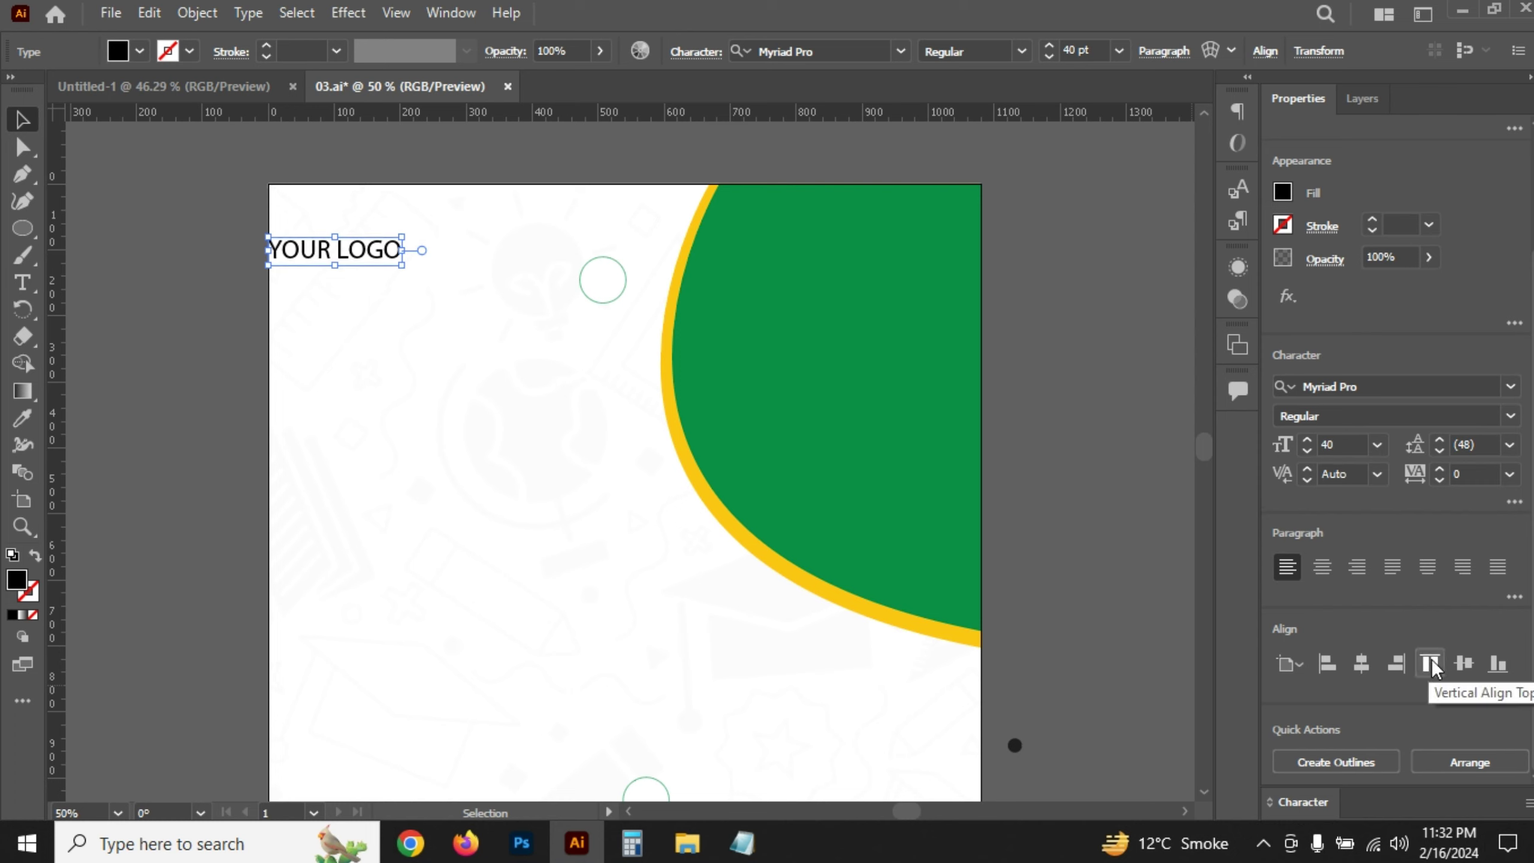
pyautogui.hotkey('shift', 'Down')
pyautogui.hotkey('shift', 'Down')
pyautogui.hotkey('shift', 'Right')
pyautogui.hotkey('shift', 'Right')
pyautogui.hotkey('shift', 'Right')
pyautogui.hotkey('shift', 'Right')
pyautogui.hotkey('shift', 'Right')
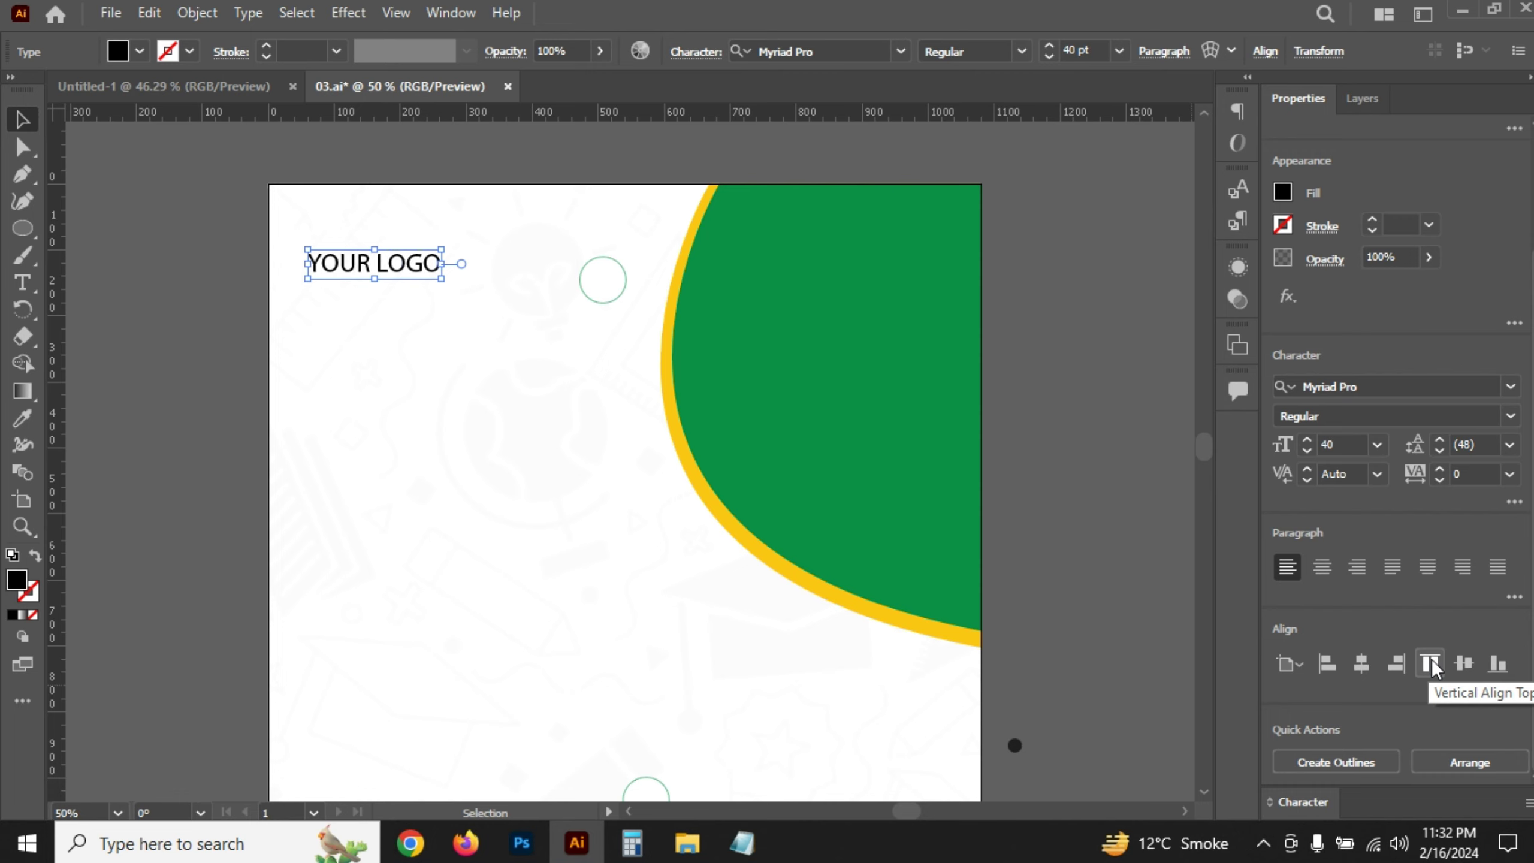
pyautogui.hotkey('shift', 'Right')
pyautogui.hotkey('shift', 'Right')
pyautogui.hotkey('shift', 'Right')
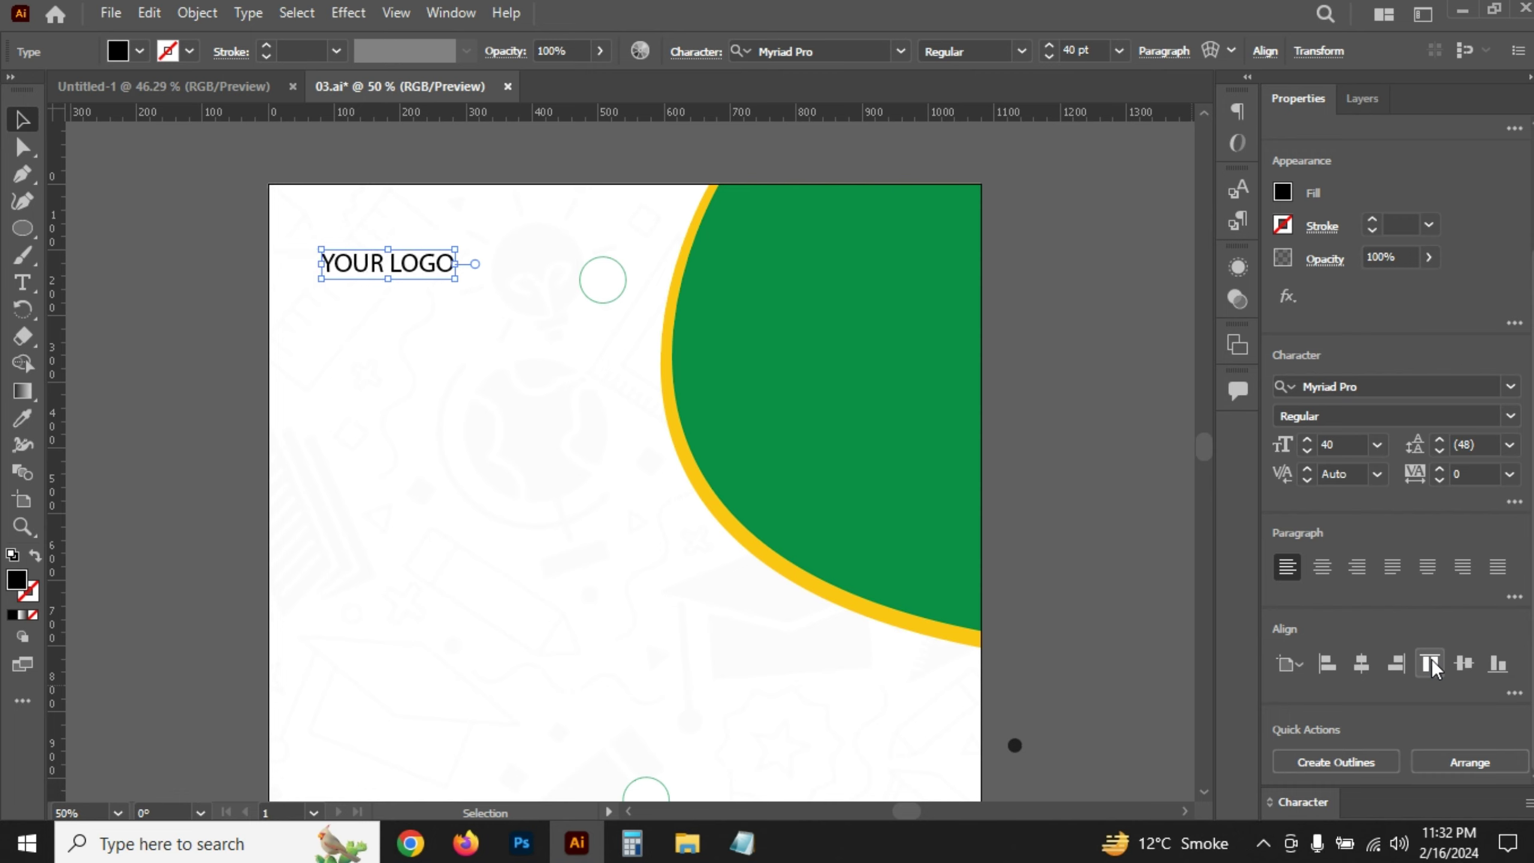
pyautogui.click(1327, 665)
pyautogui.hotkey('shift', 'Right')
pyautogui.hotkey('shift', 'Right')
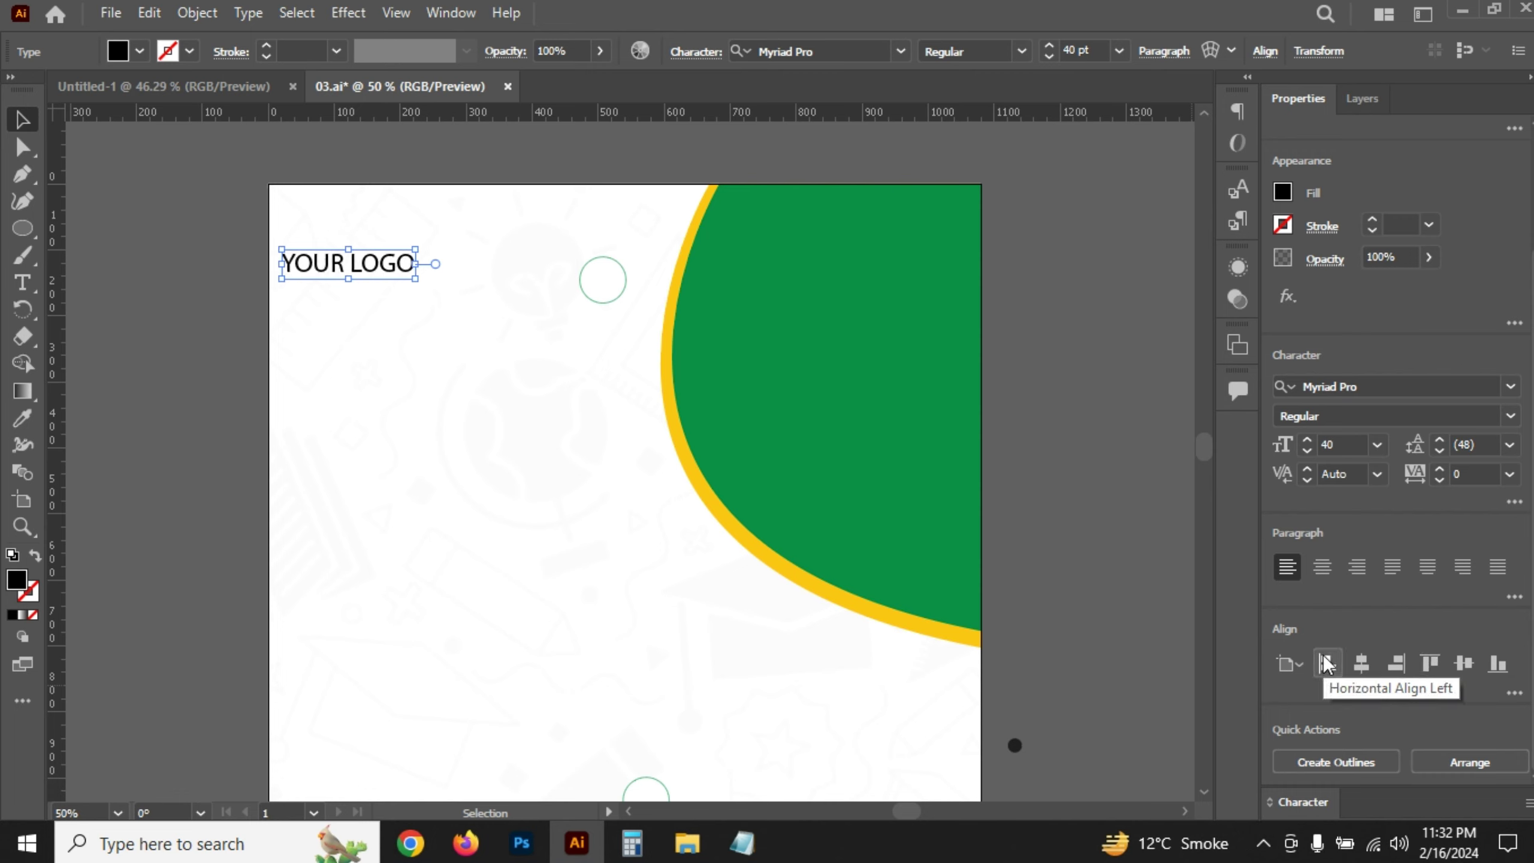
pyautogui.hotkey('shift', 'Right')
pyautogui.hotkey('shift', 'Right')
pyautogui.hotkey('shift', 'Right')
pyautogui.hotkey('shift', 'Right')
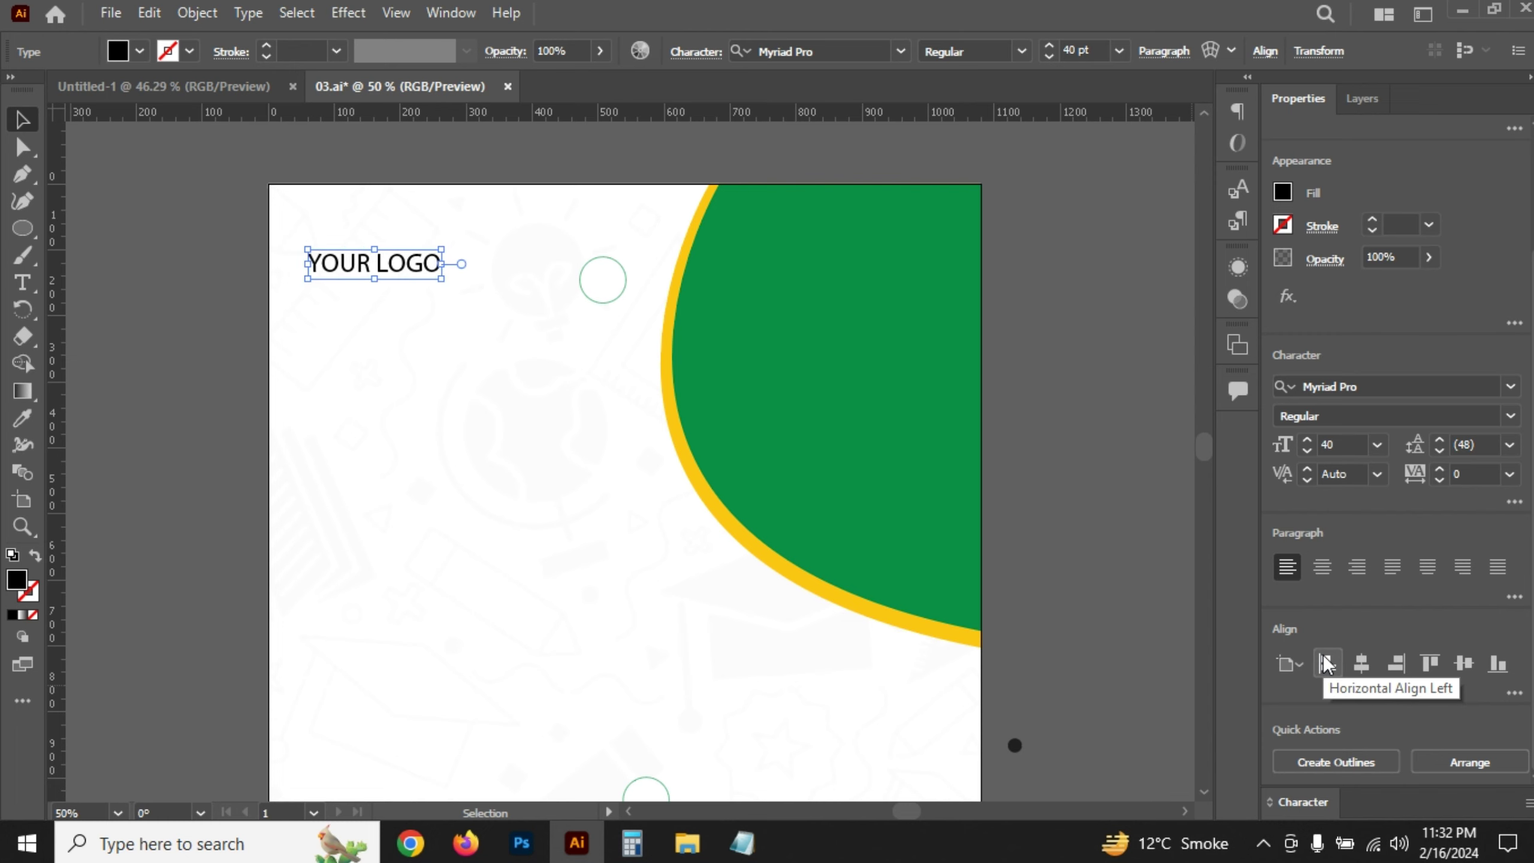
pyautogui.click(990, 456)
# - Draw a rectangle across the artboard's left middle, sampling the curved shape's green as its fill
pyautogui.moveTo(657, 402); pyautogui.dragTo(700, 384)
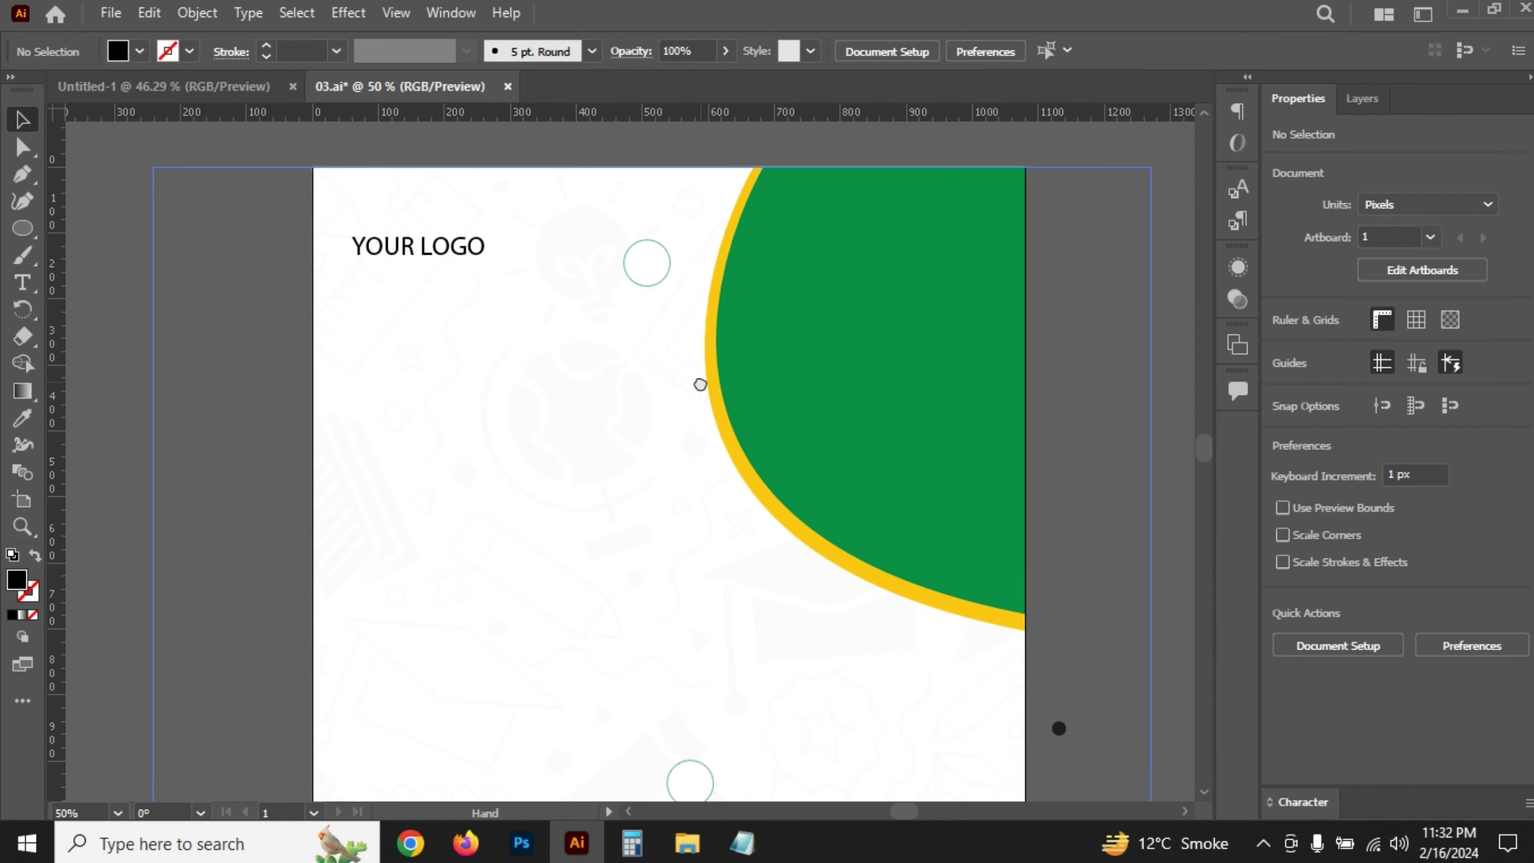
pyautogui.press('m')
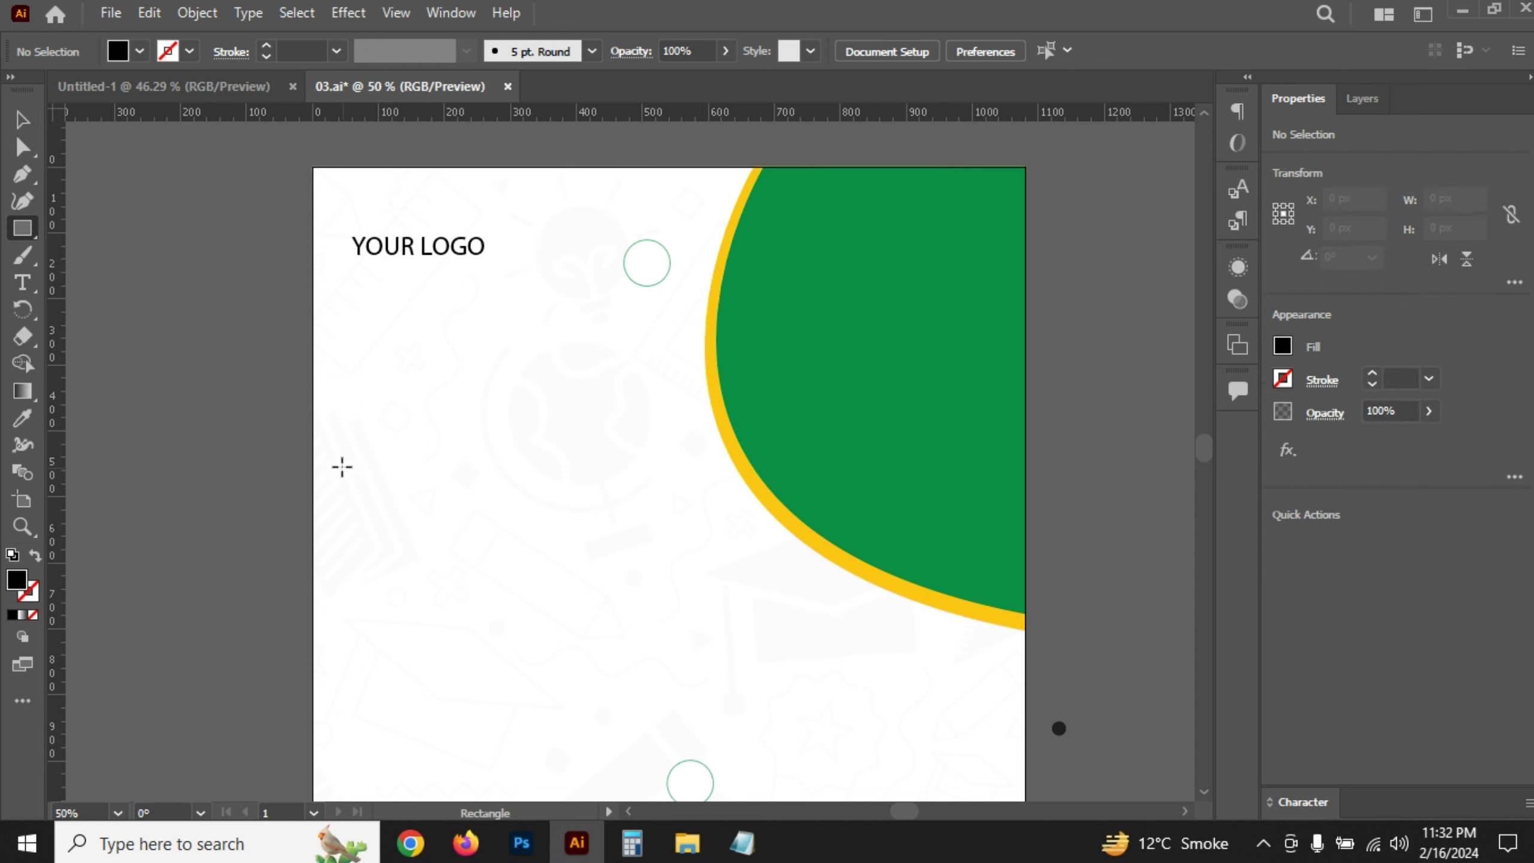
pyautogui.moveTo(312, 412); pyautogui.dragTo(761, 544)
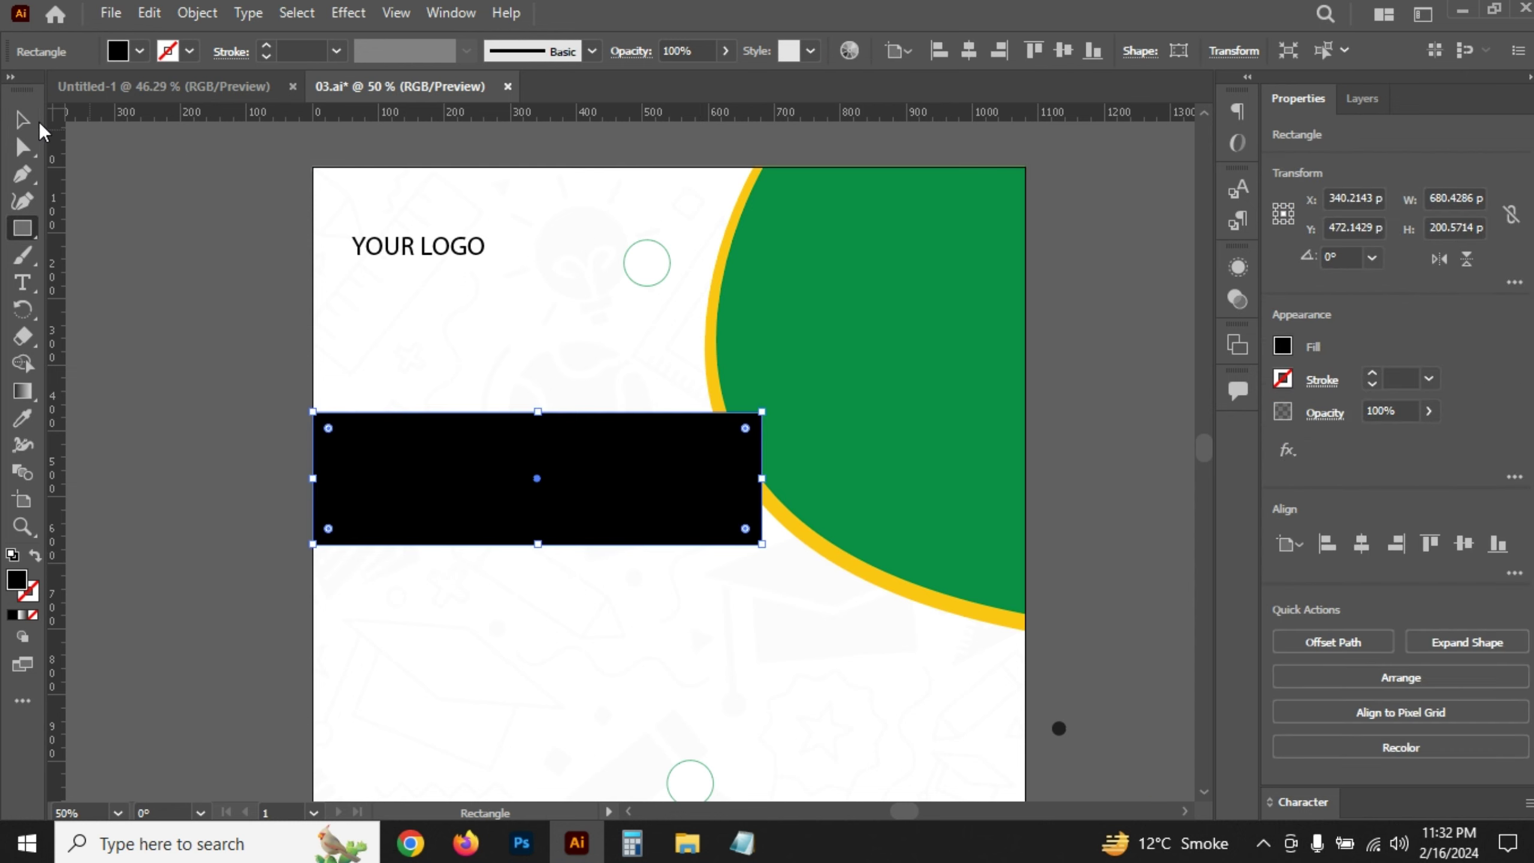
pyautogui.press('i')
pyautogui.click(829, 224)
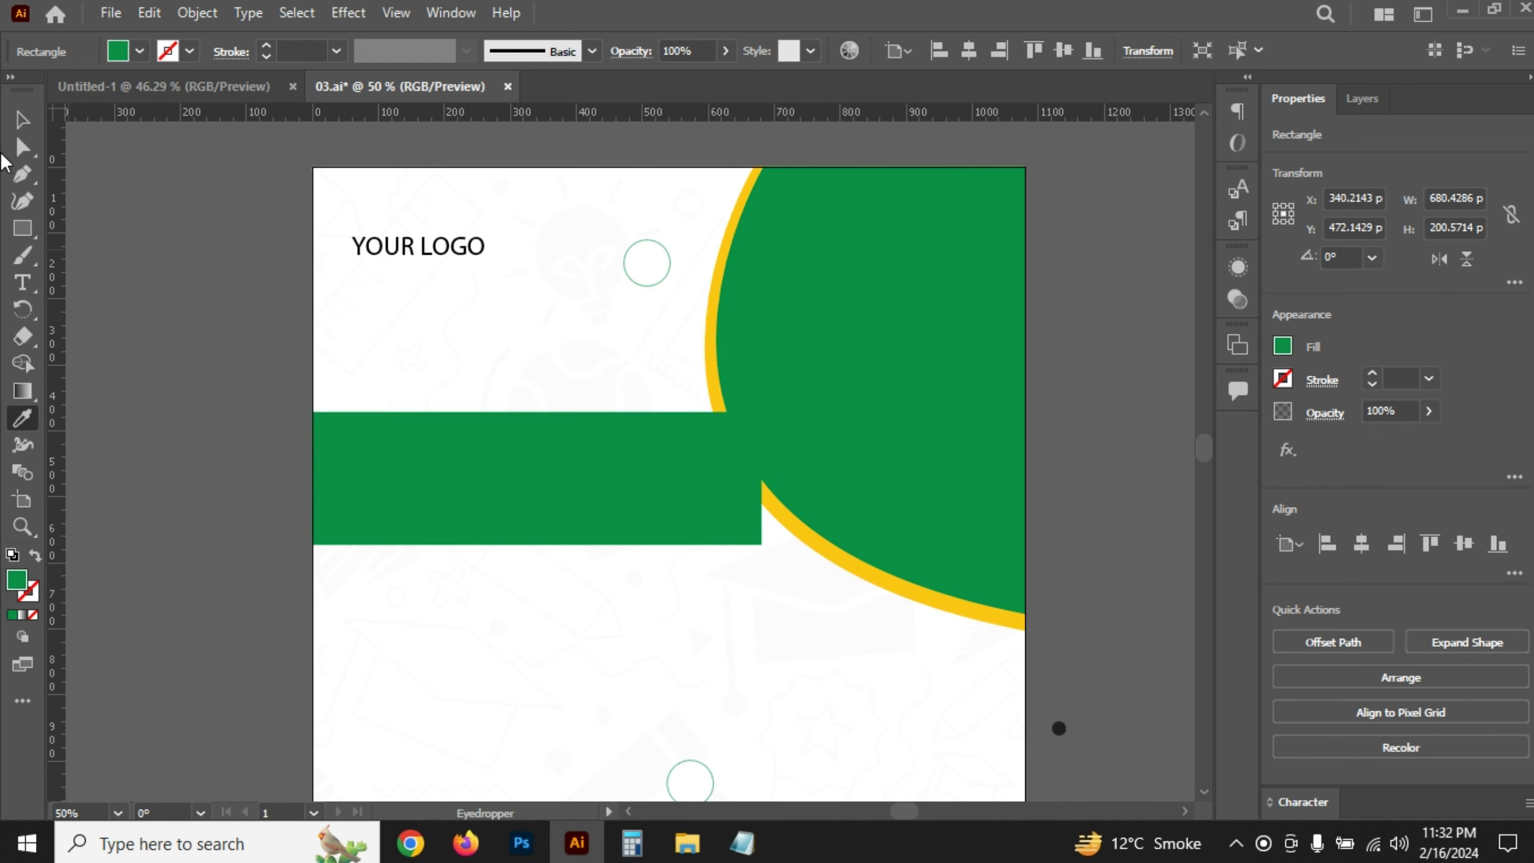
pyautogui.click(22, 119)
pyautogui.click(822, 761)
# - Select the line 'apply for student visa' in Notepad, then minimize it
pyautogui.click(743, 843)
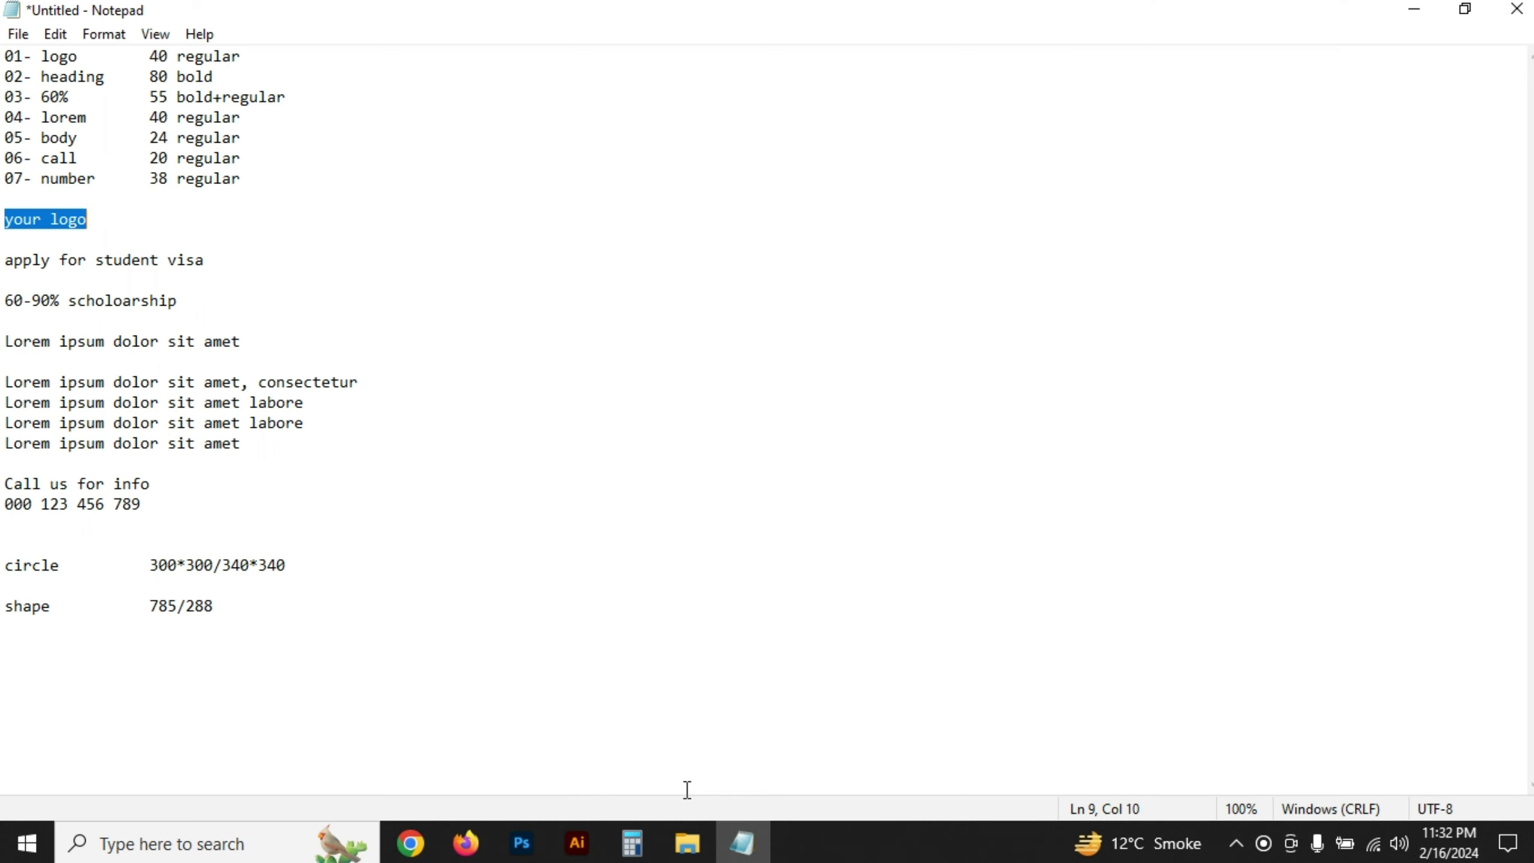
pyautogui.moveTo(4, 256); pyautogui.dragTo(217, 256)
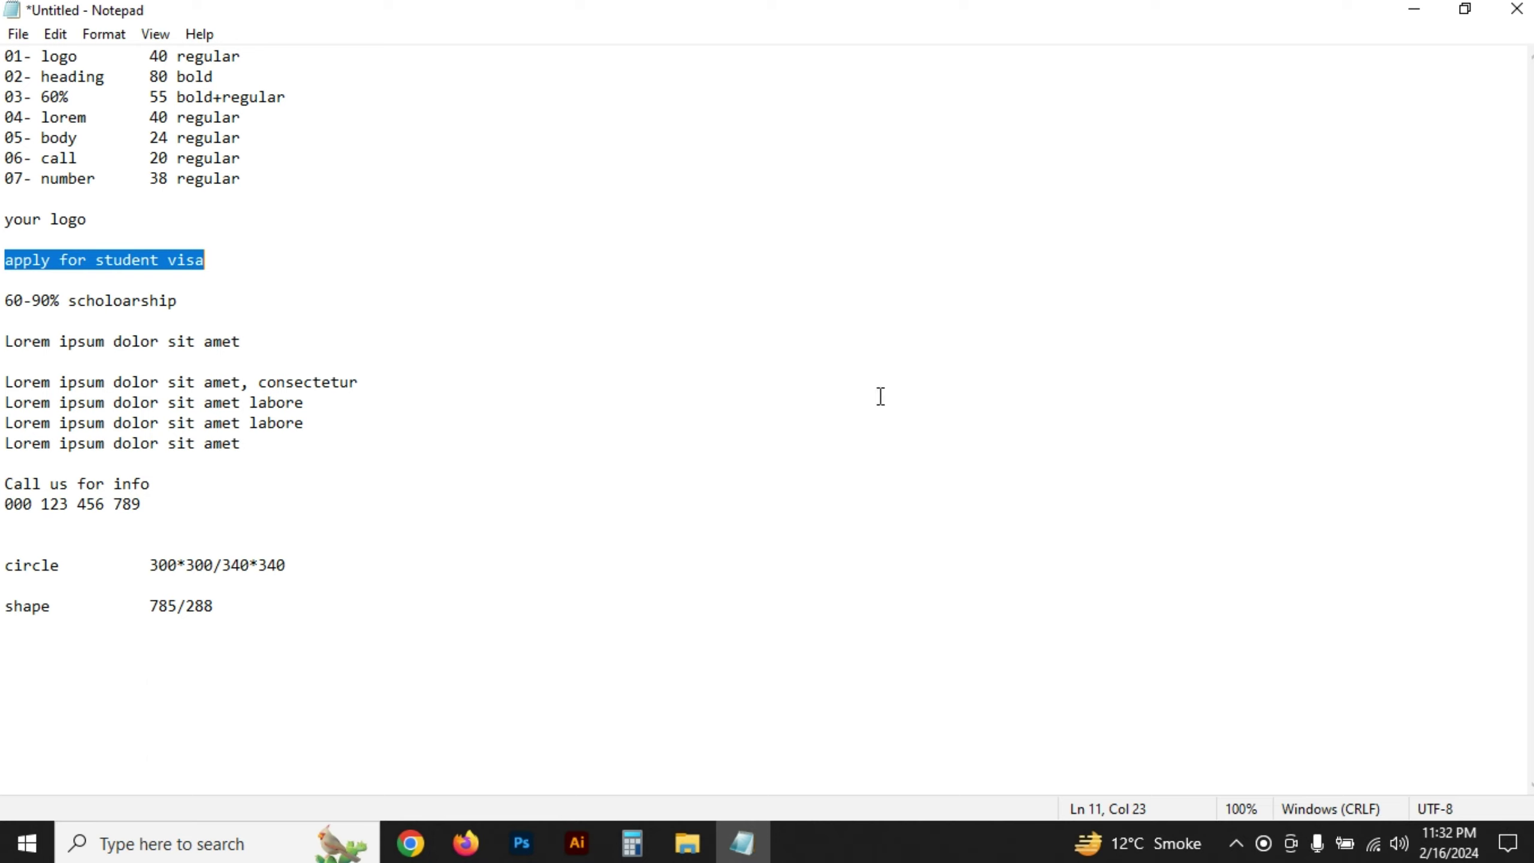
pyautogui.click(1414, 10)
pyautogui.click(630, 457)
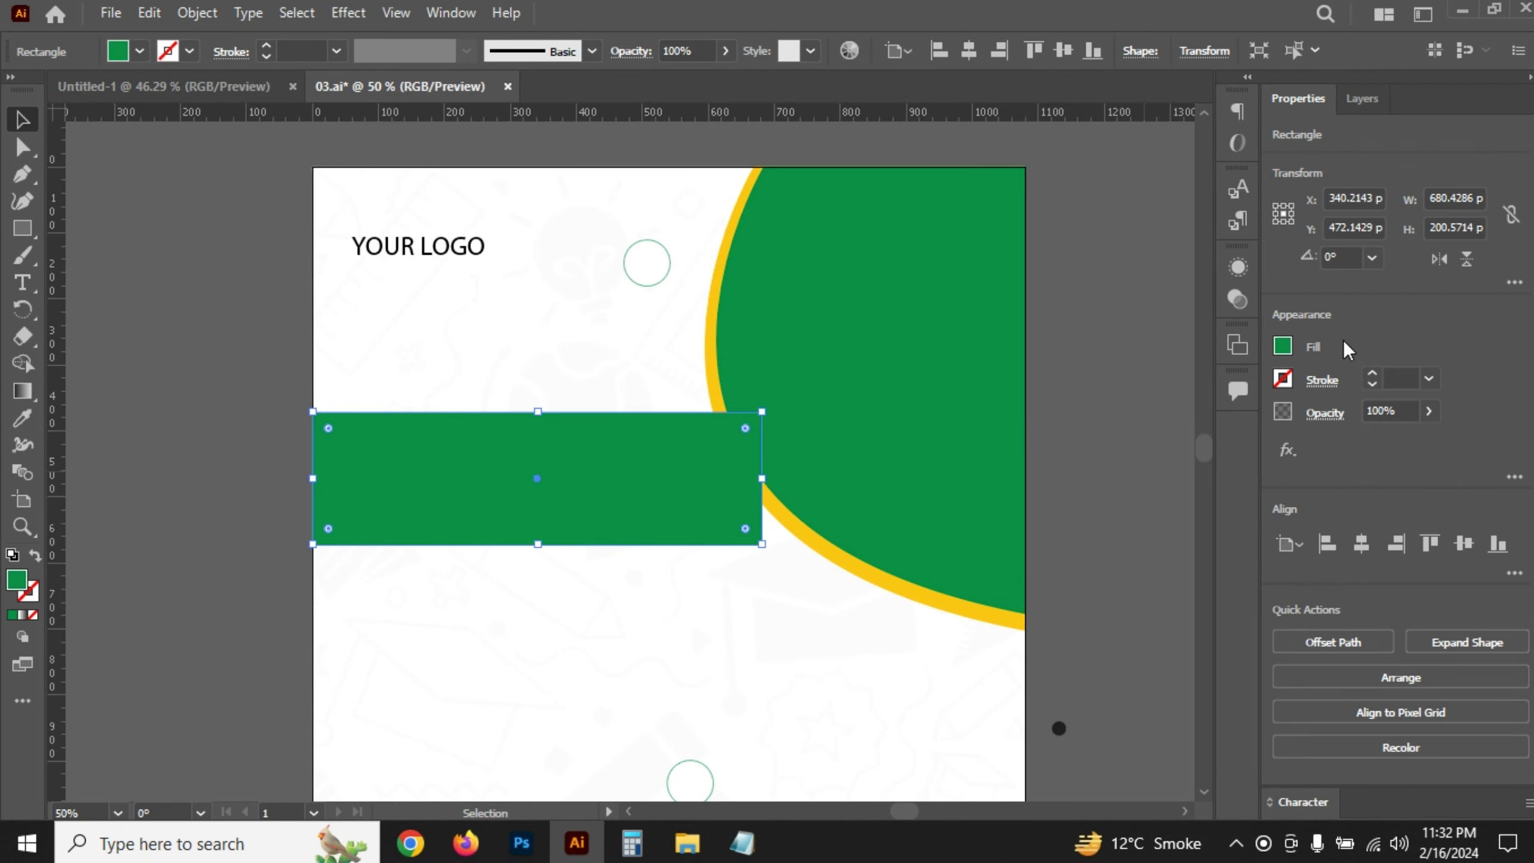
# - Resize the green rectangle to 785 × 288 px
pyautogui.click(1462, 197)
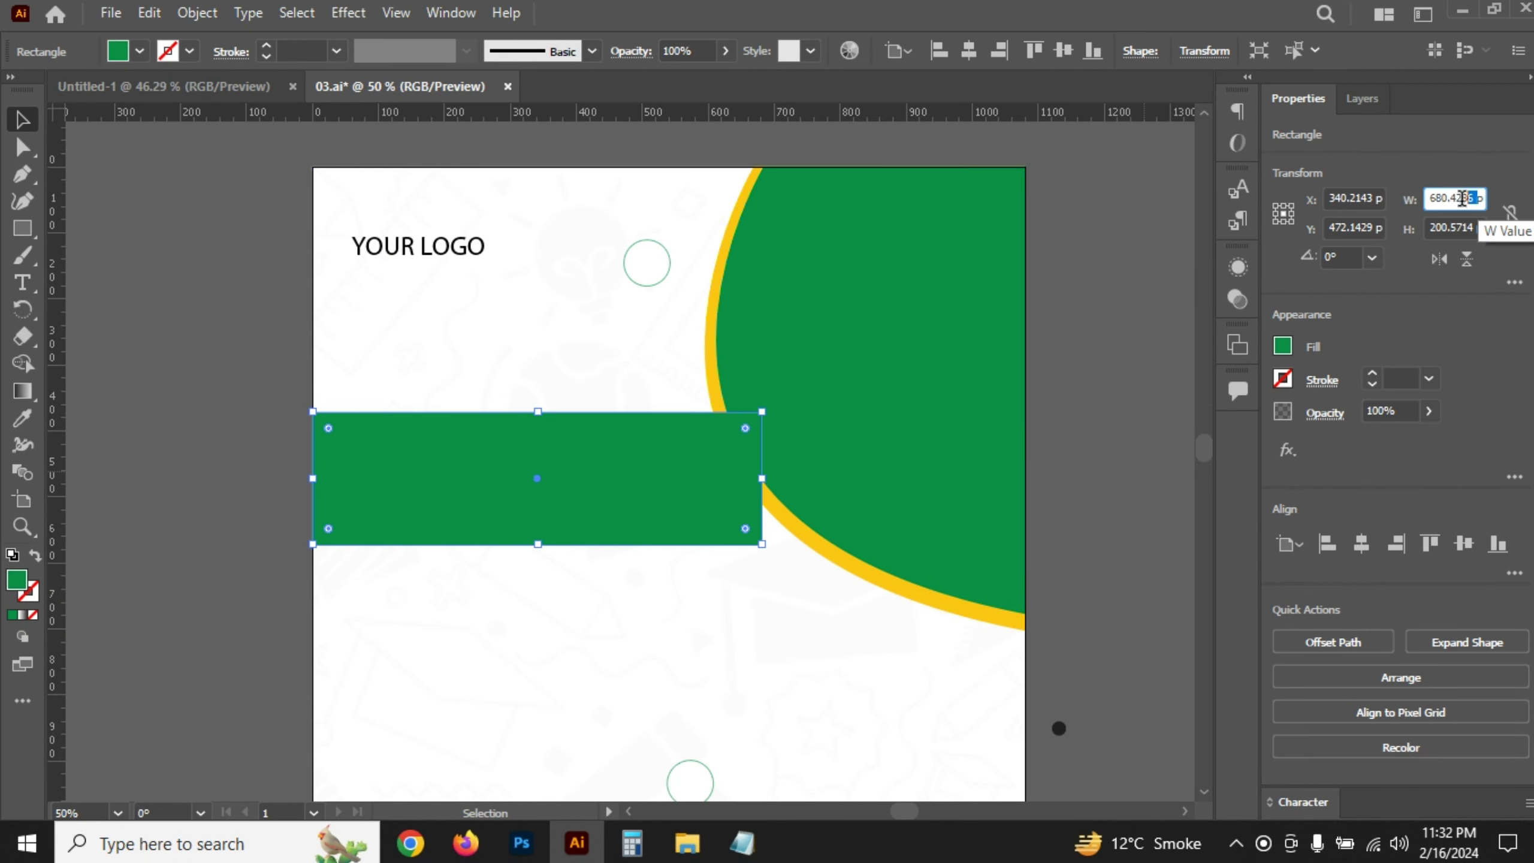
pyautogui.write('785')
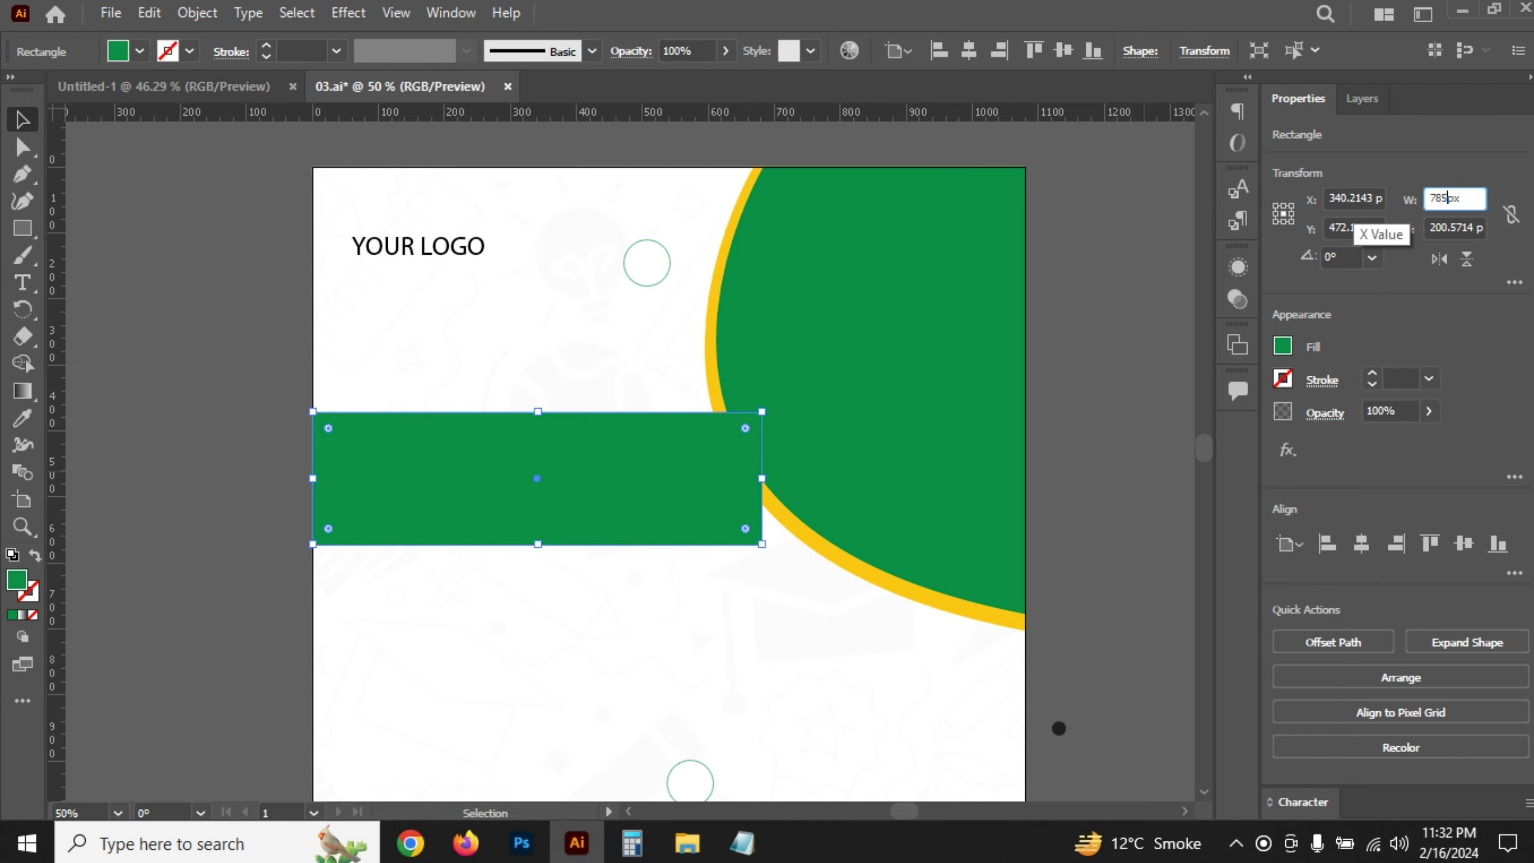
pyautogui.press('Tab')
pyautogui.moveTo(1469, 228); pyautogui.dragTo(1367, 220)
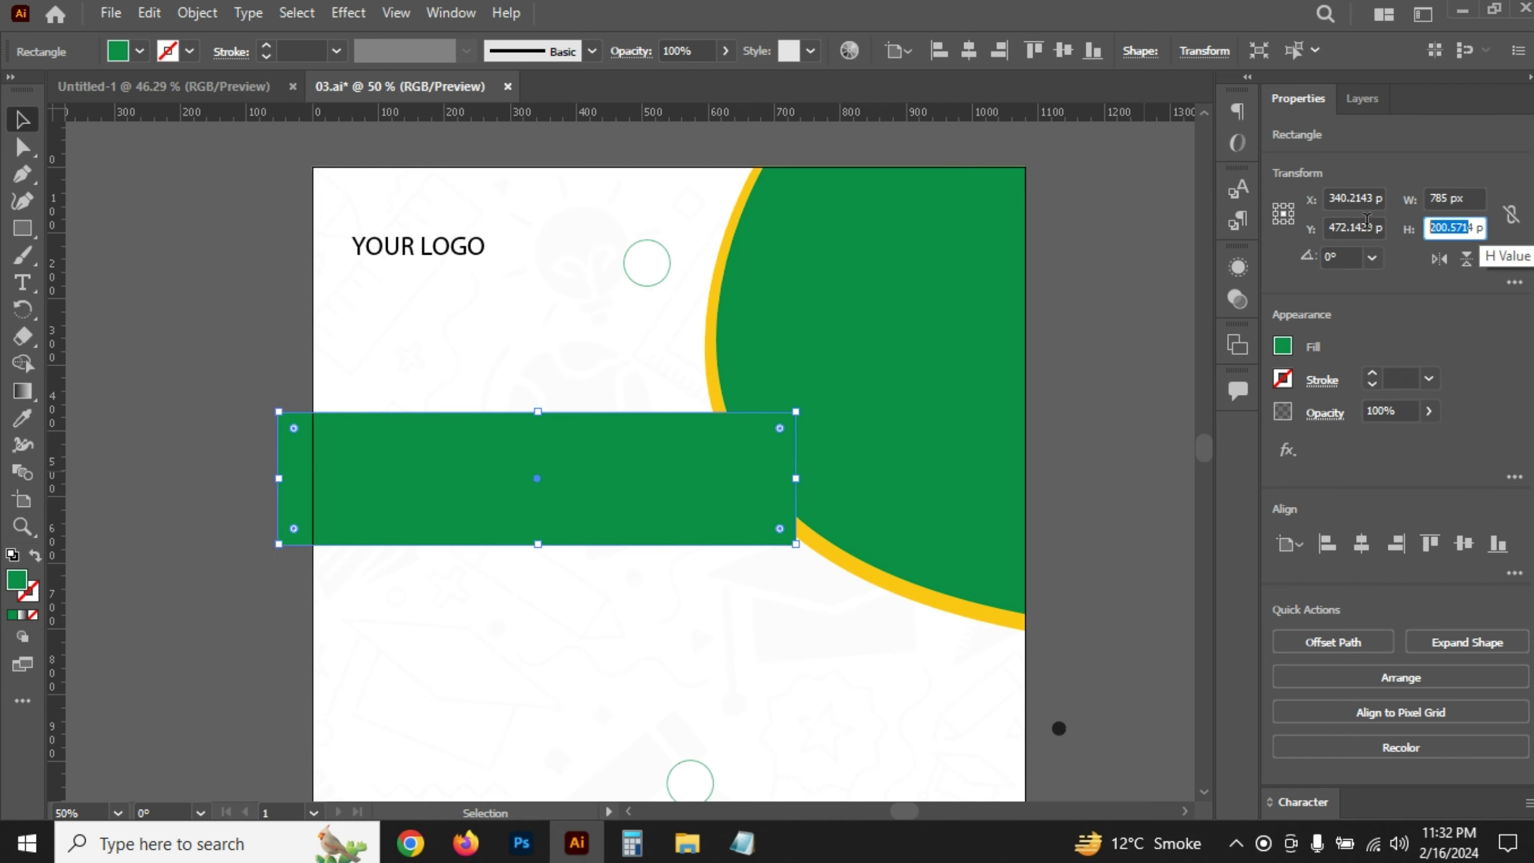
pyautogui.write('2884')
pyautogui.press('Return')
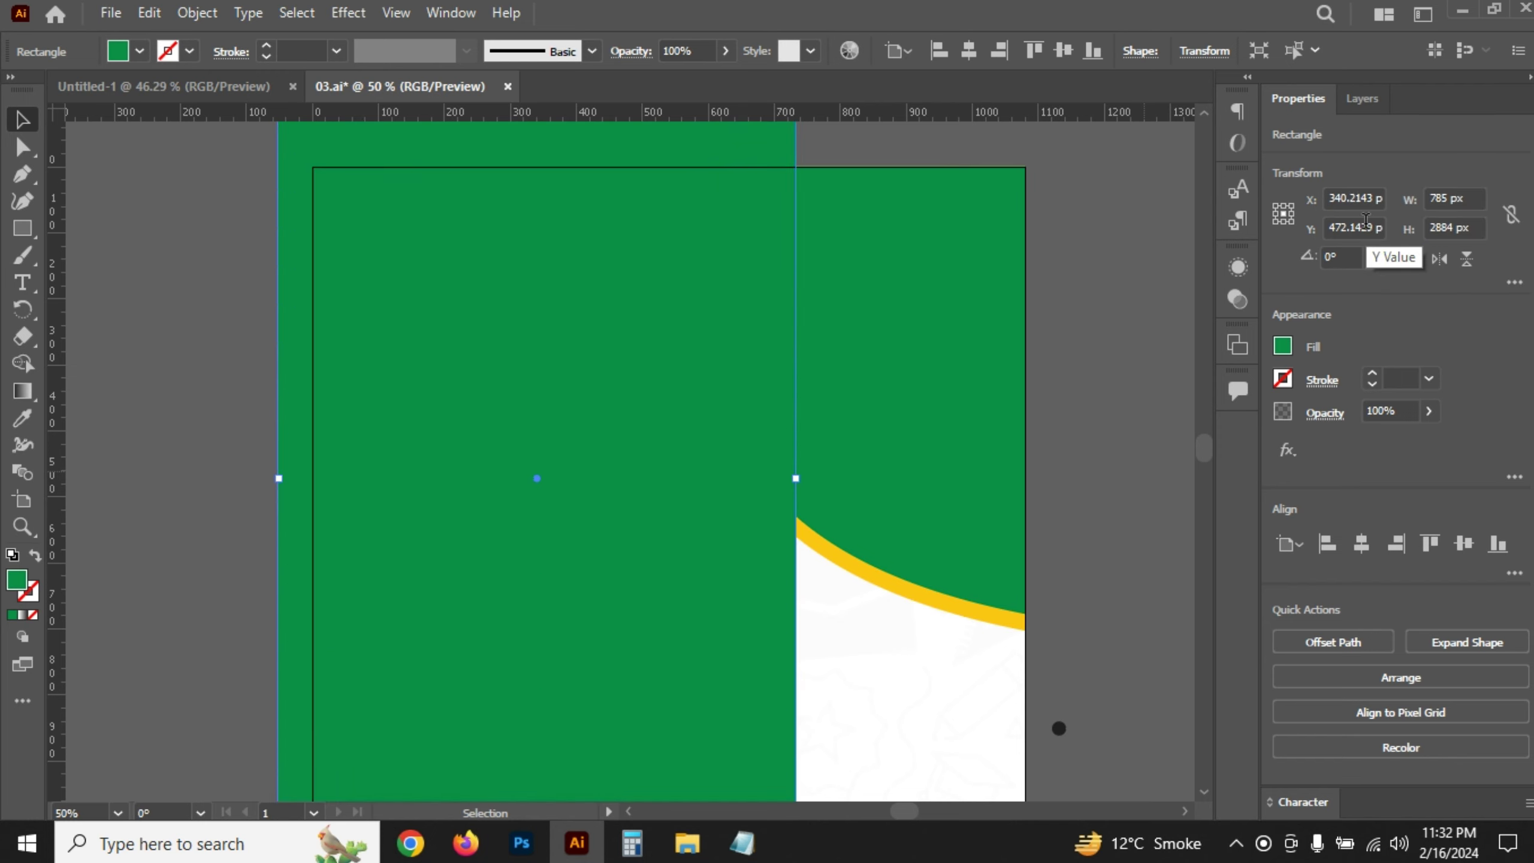
pyautogui.doubleClick(1447, 227)
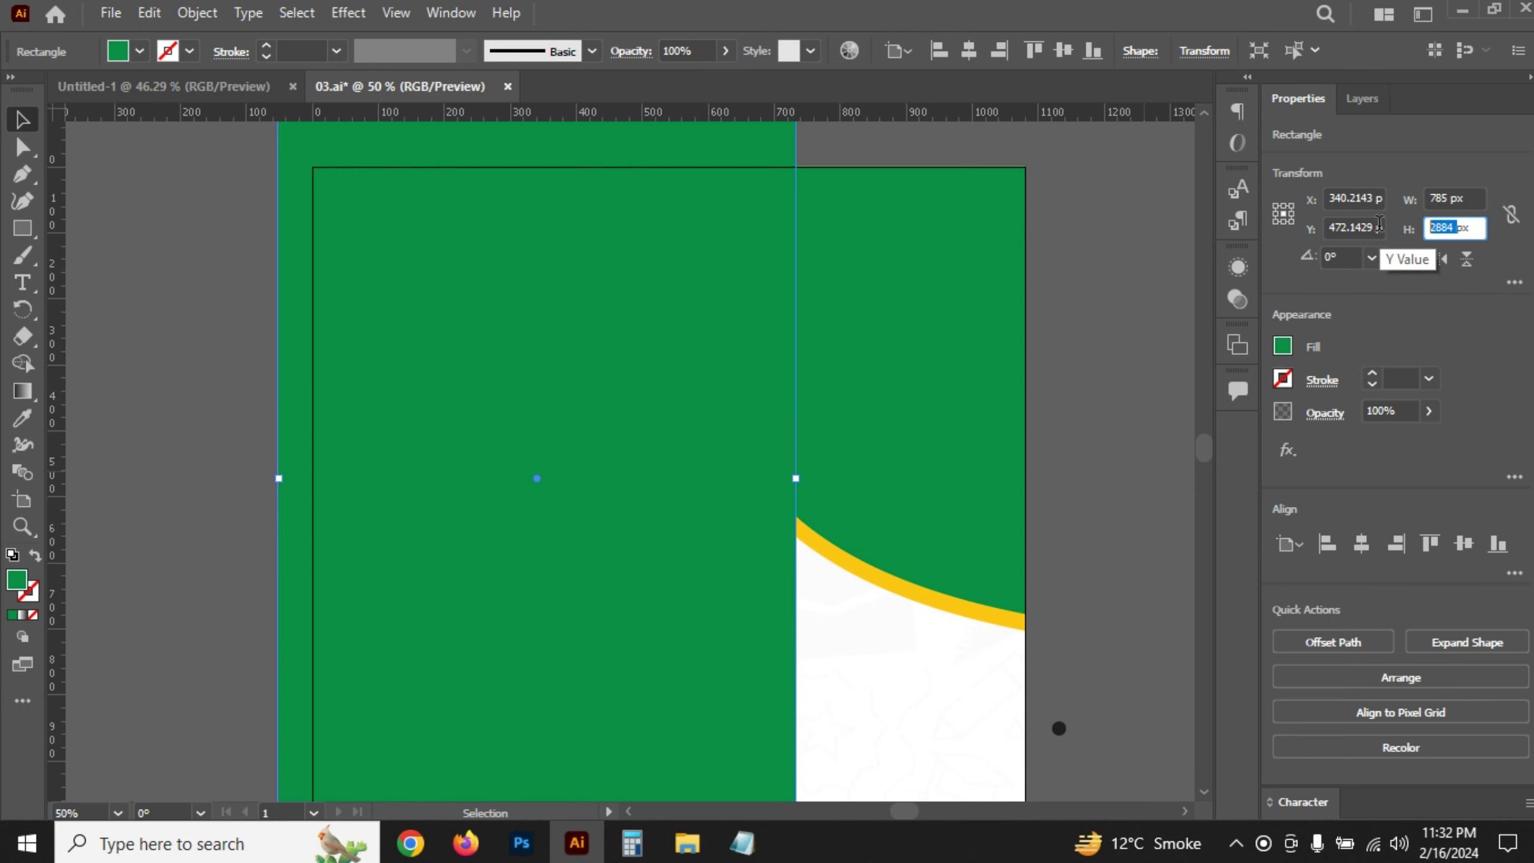
pyautogui.write('28')
pyautogui.press('Return')
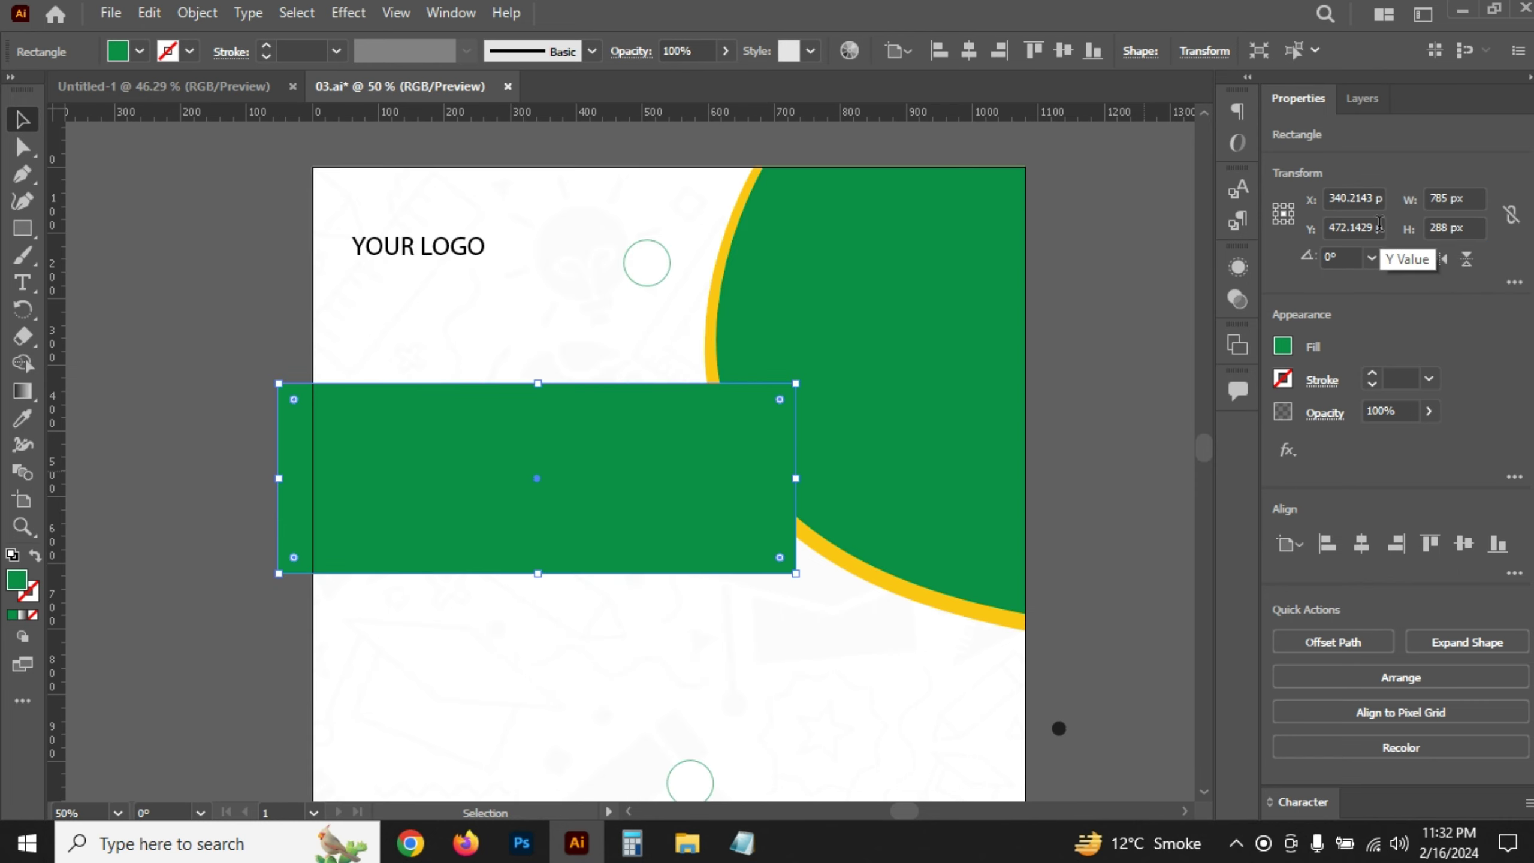
# - Align the banner left, raise it, layer it behind the curved shape, and copy YOUR LOGO onto it
pyautogui.click(1327, 543)
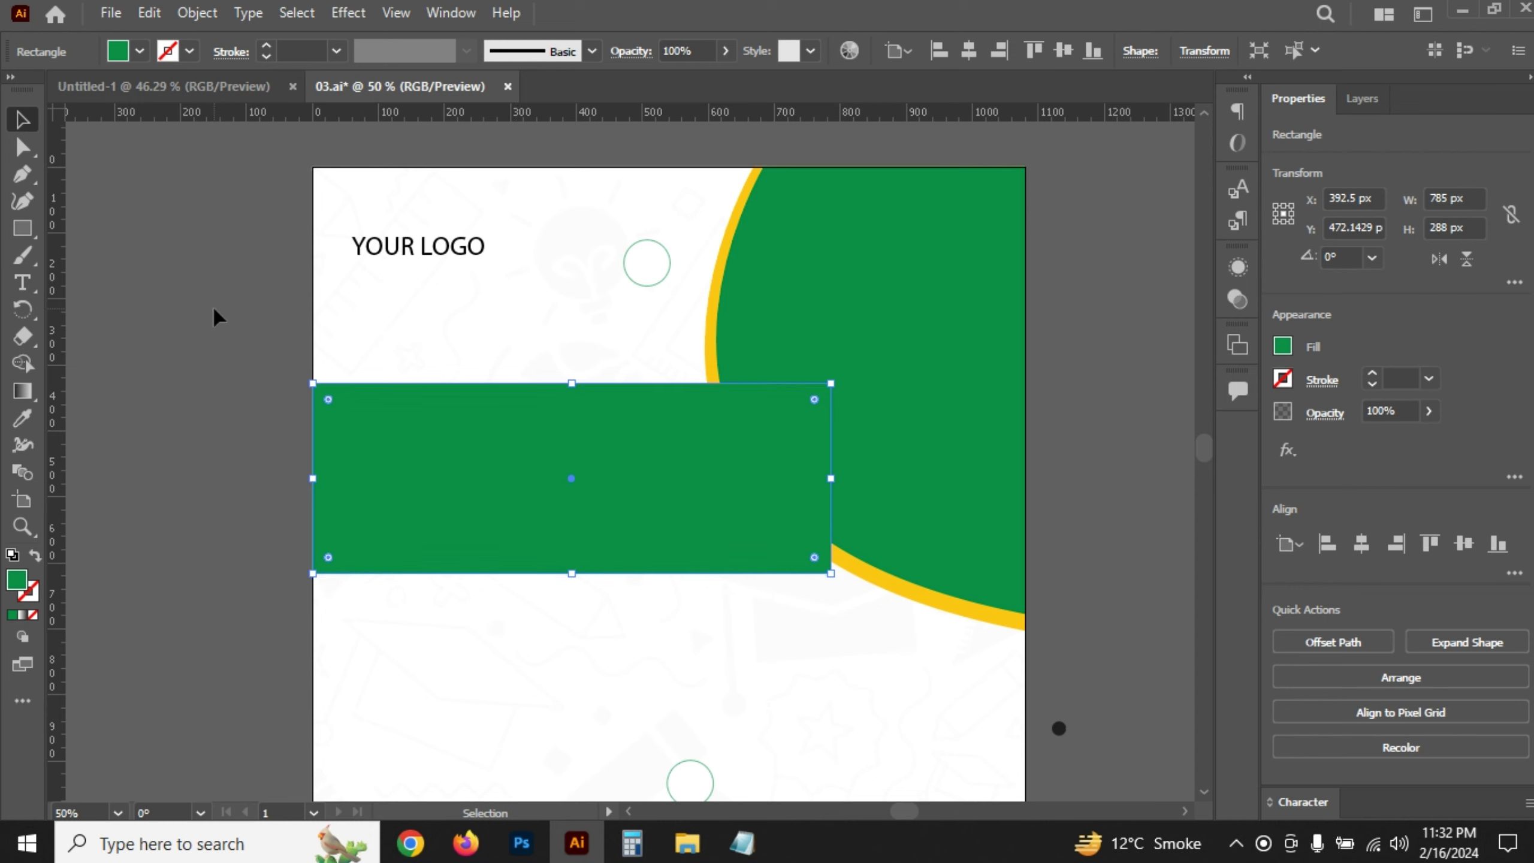
pyautogui.press('Up')
pyautogui.press('Up')
pyautogui.press('Up')
pyautogui.press('Up')
pyautogui.press('Up')
pyautogui.press('Up')
pyautogui.press('Up')
pyautogui.press('Up')
pyautogui.press('Up')
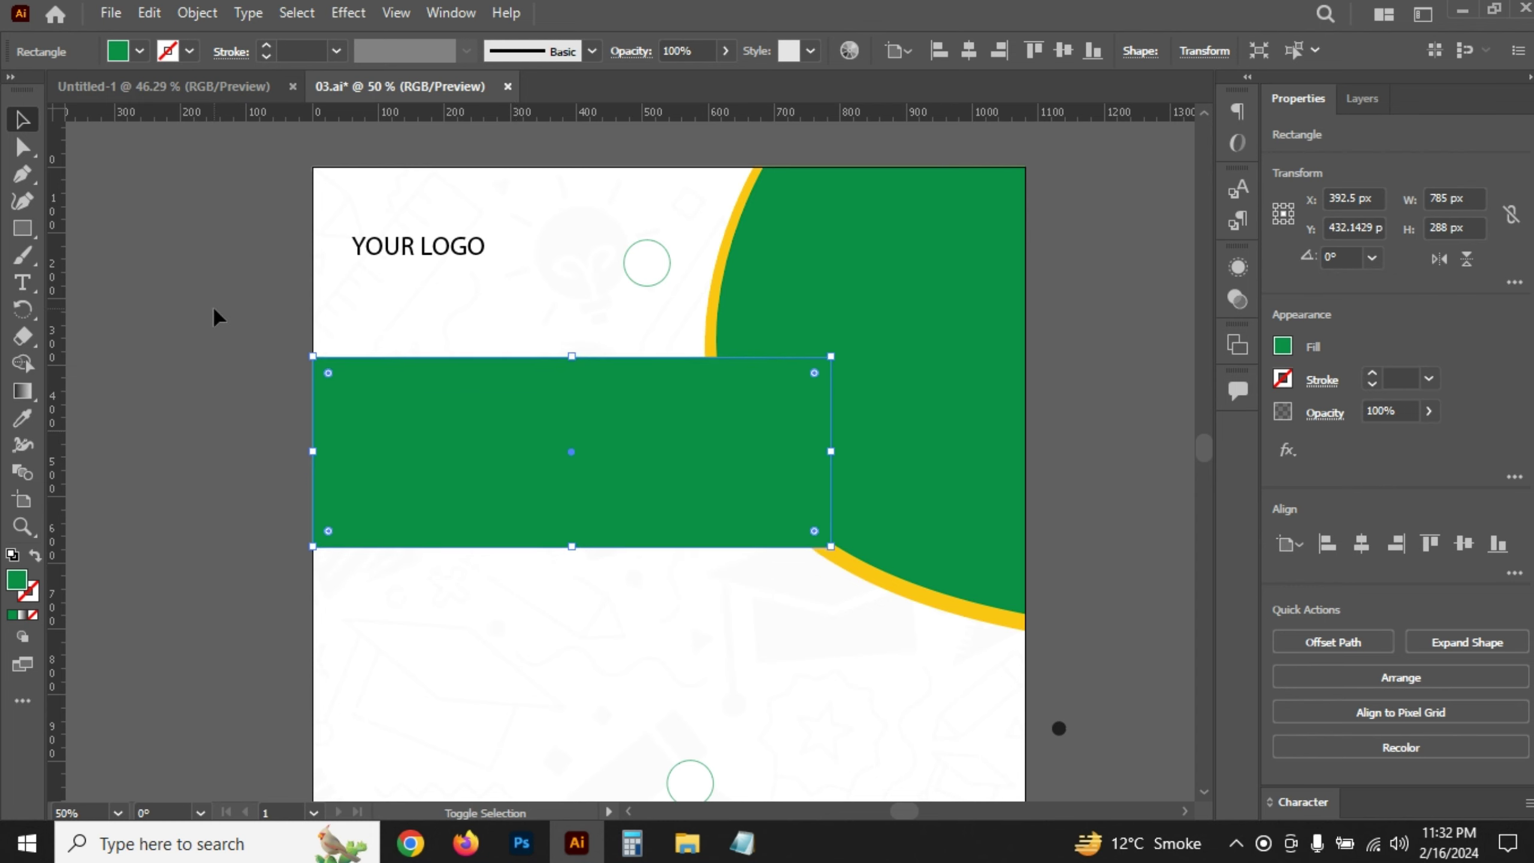
pyautogui.press('Up')
pyautogui.press('Up')
pyautogui.press('Up')
pyautogui.hotkey('shift', 'Up')
pyautogui.hotkey('shift', 'Up')
pyautogui.hotkey('shift', 'Up')
pyautogui.hotkey('ctrl', 'shift', '[')
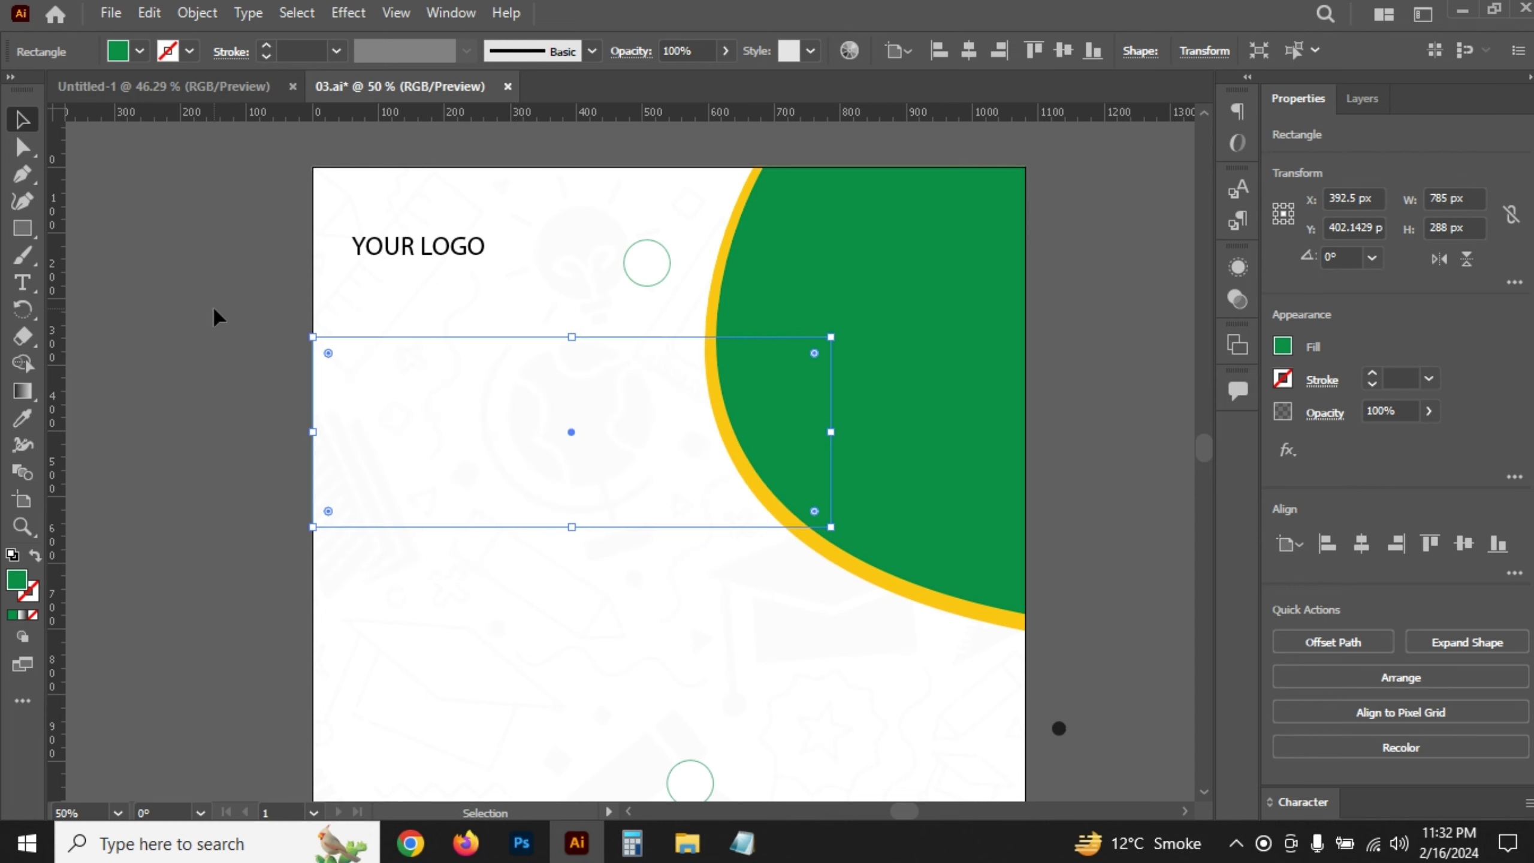
pyautogui.click(1367, 97)
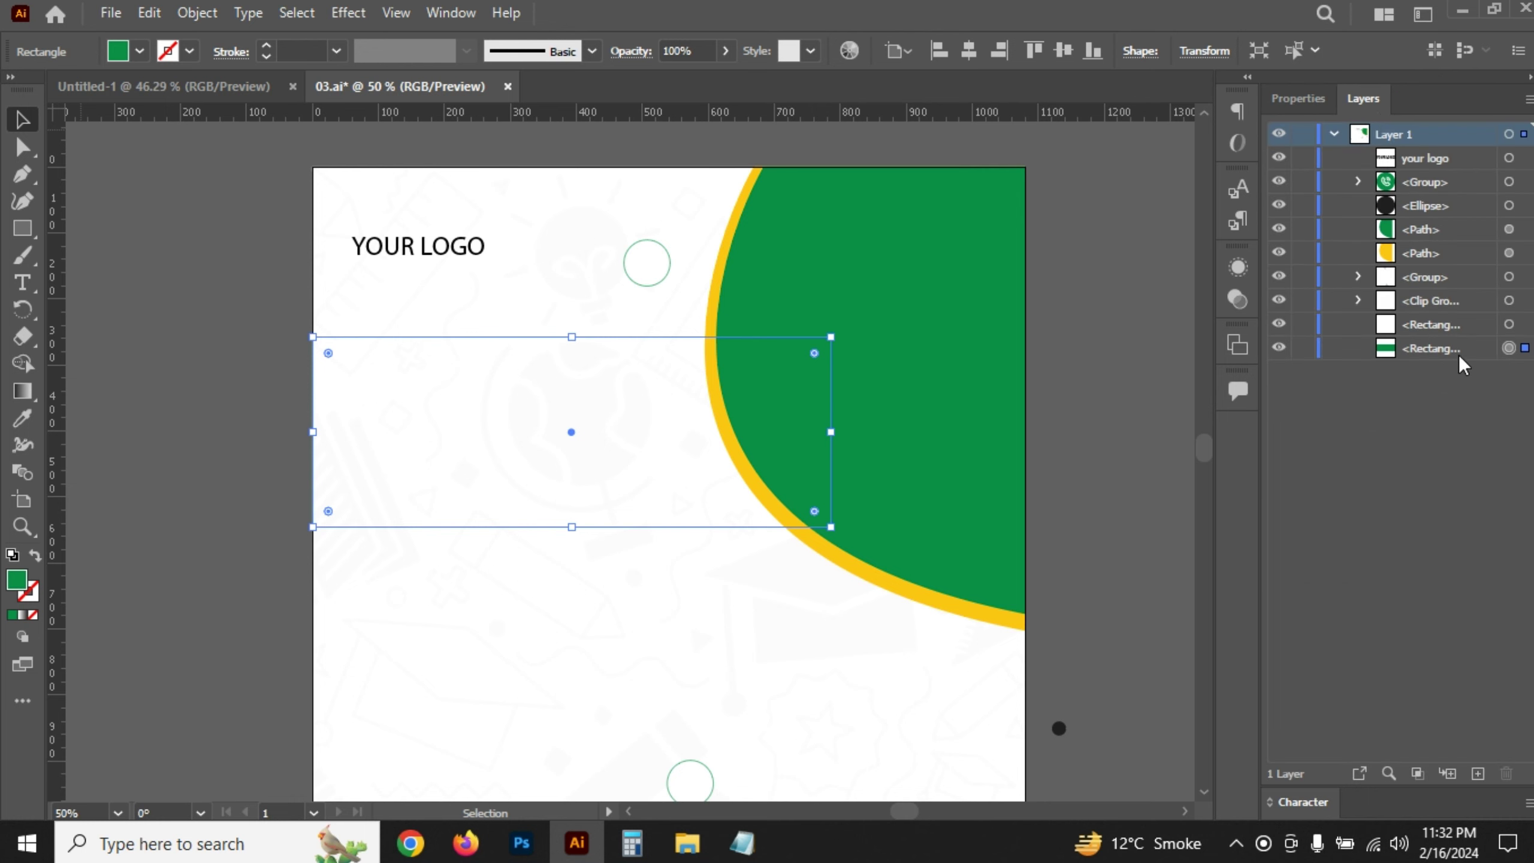
pyautogui.moveTo(1432, 348); pyautogui.dragTo(1452, 302)
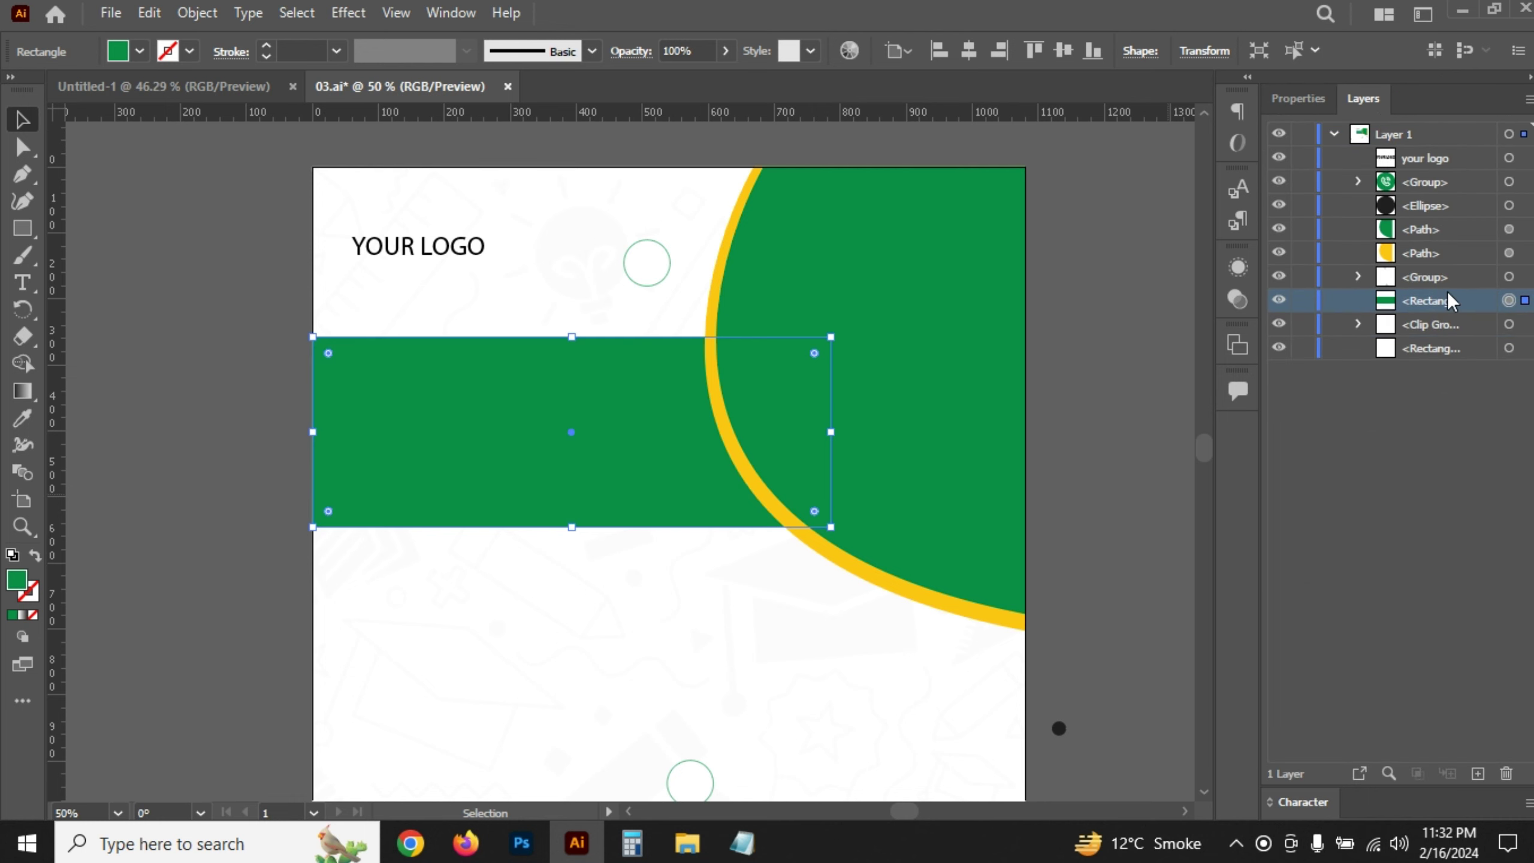
pyautogui.click(1094, 382)
pyautogui.moveTo(392, 256); pyautogui.dragTo(436, 411)
# - Replace the copied text with 'APPLY FOR STUDENT VISA' and fill it white
pyautogui.tripleClick(437, 411)
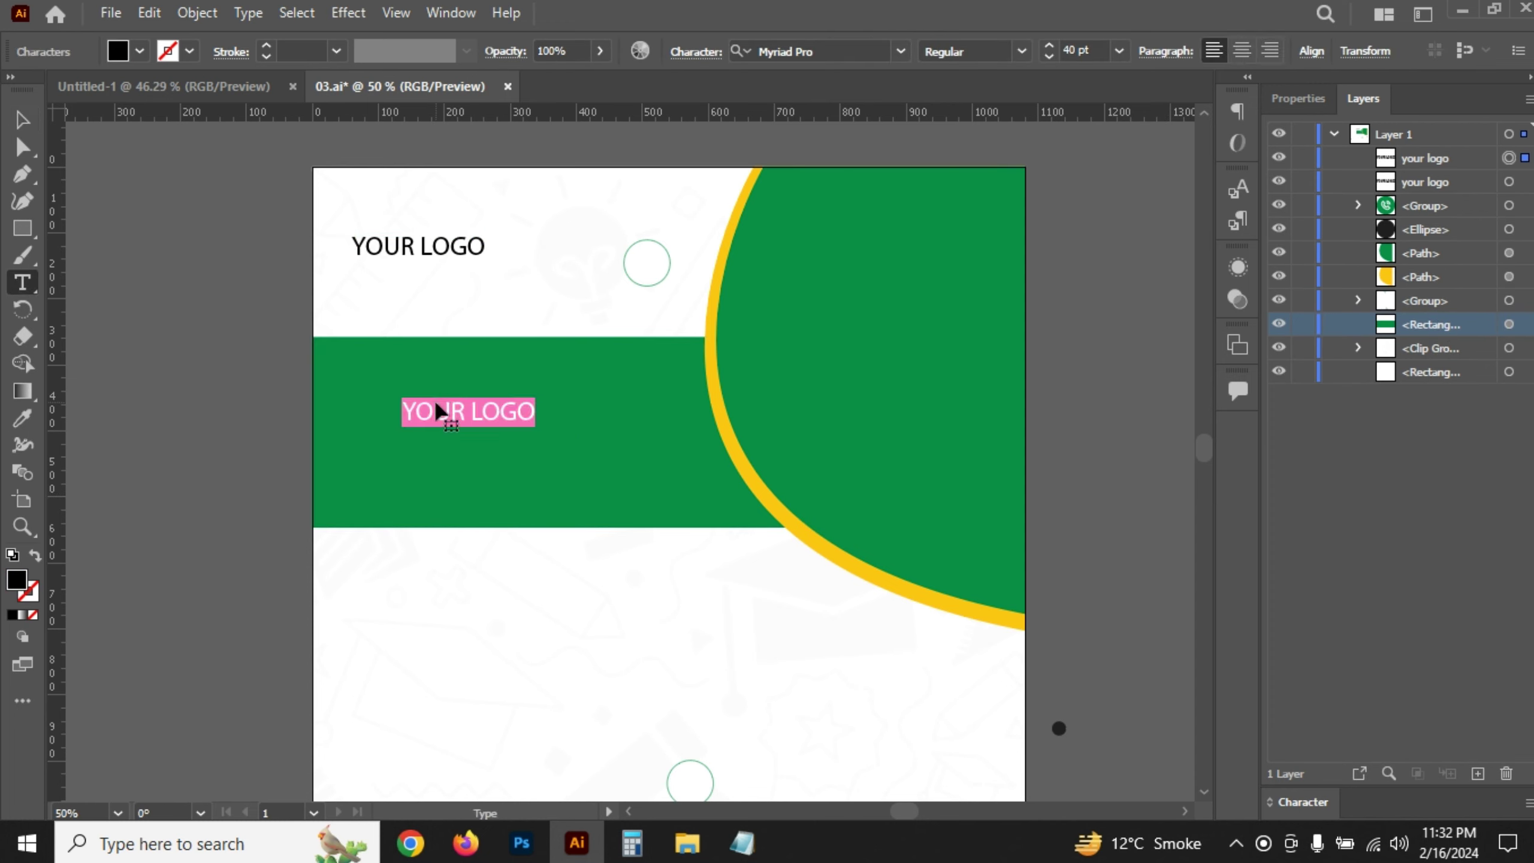
pyautogui.hotkey('ctrl', 'v')
pyautogui.click(23, 120)
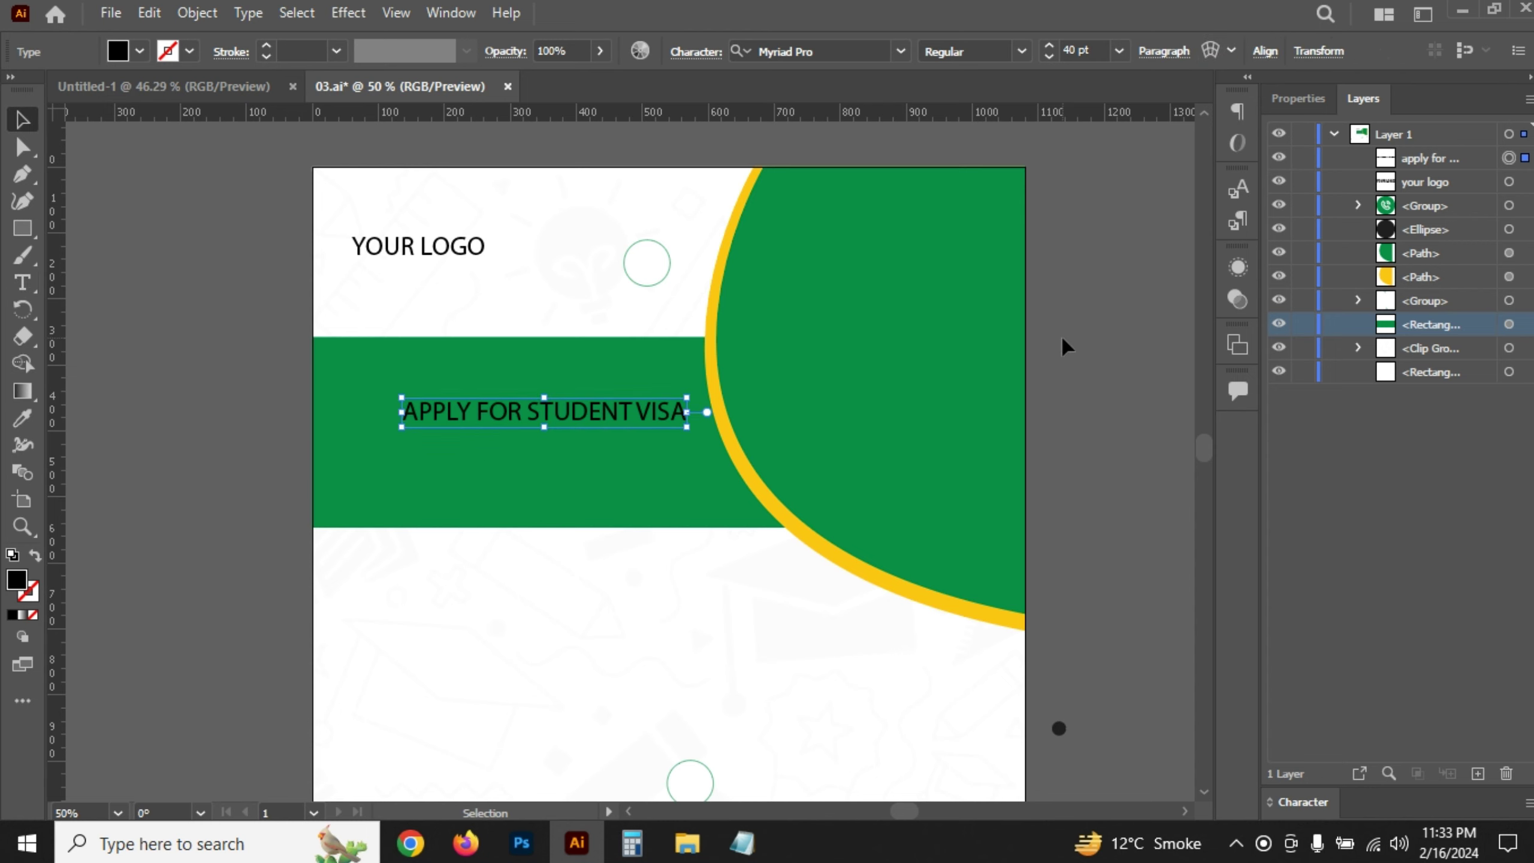
pyautogui.click(565, 257)
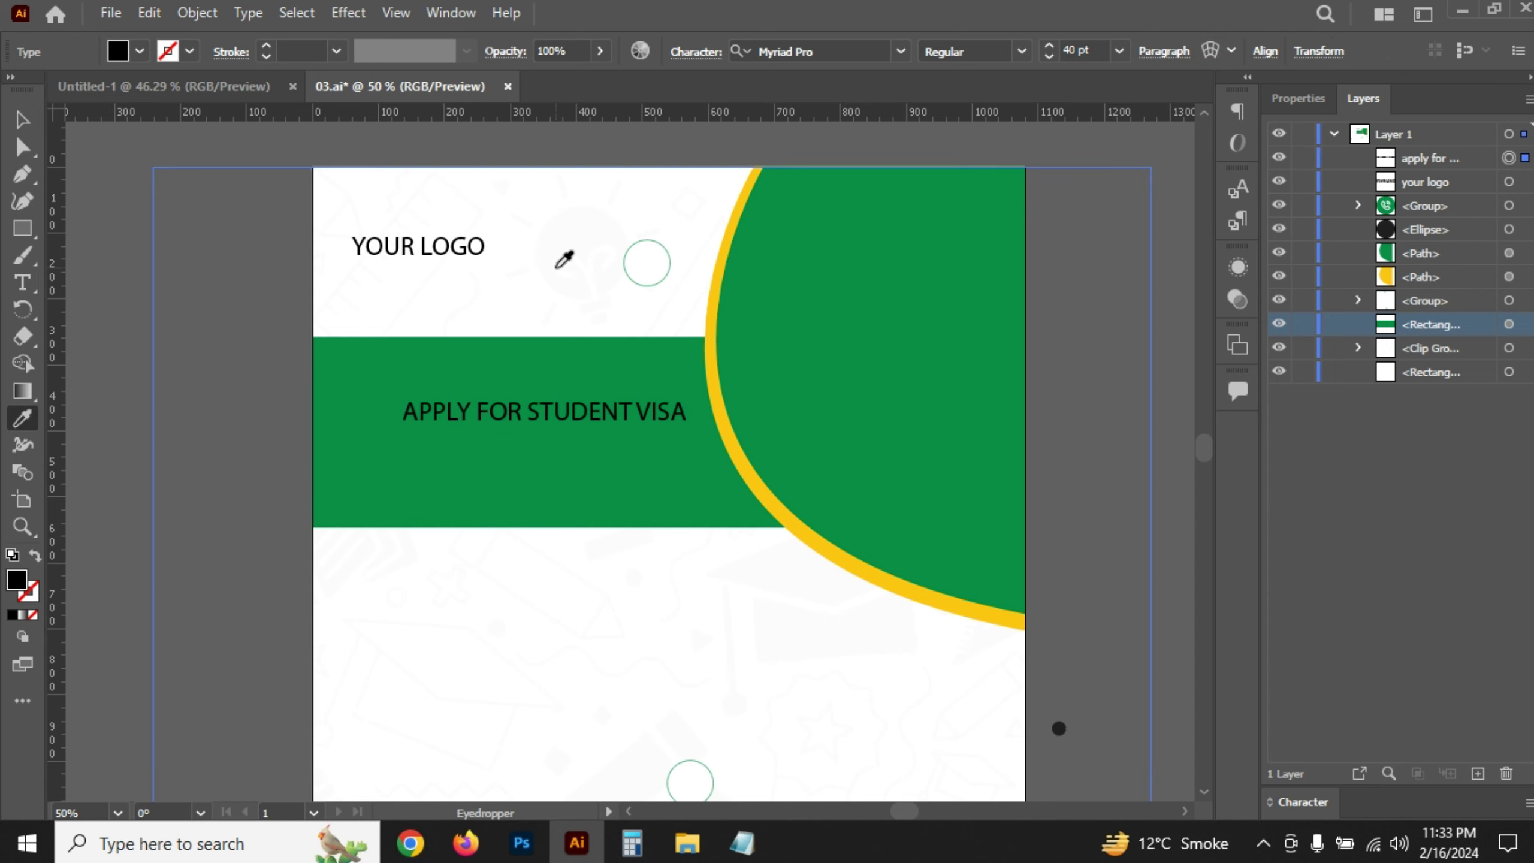
pyautogui.click(22, 419)
pyautogui.doubleClick(24, 586)
pyautogui.click(477, 270)
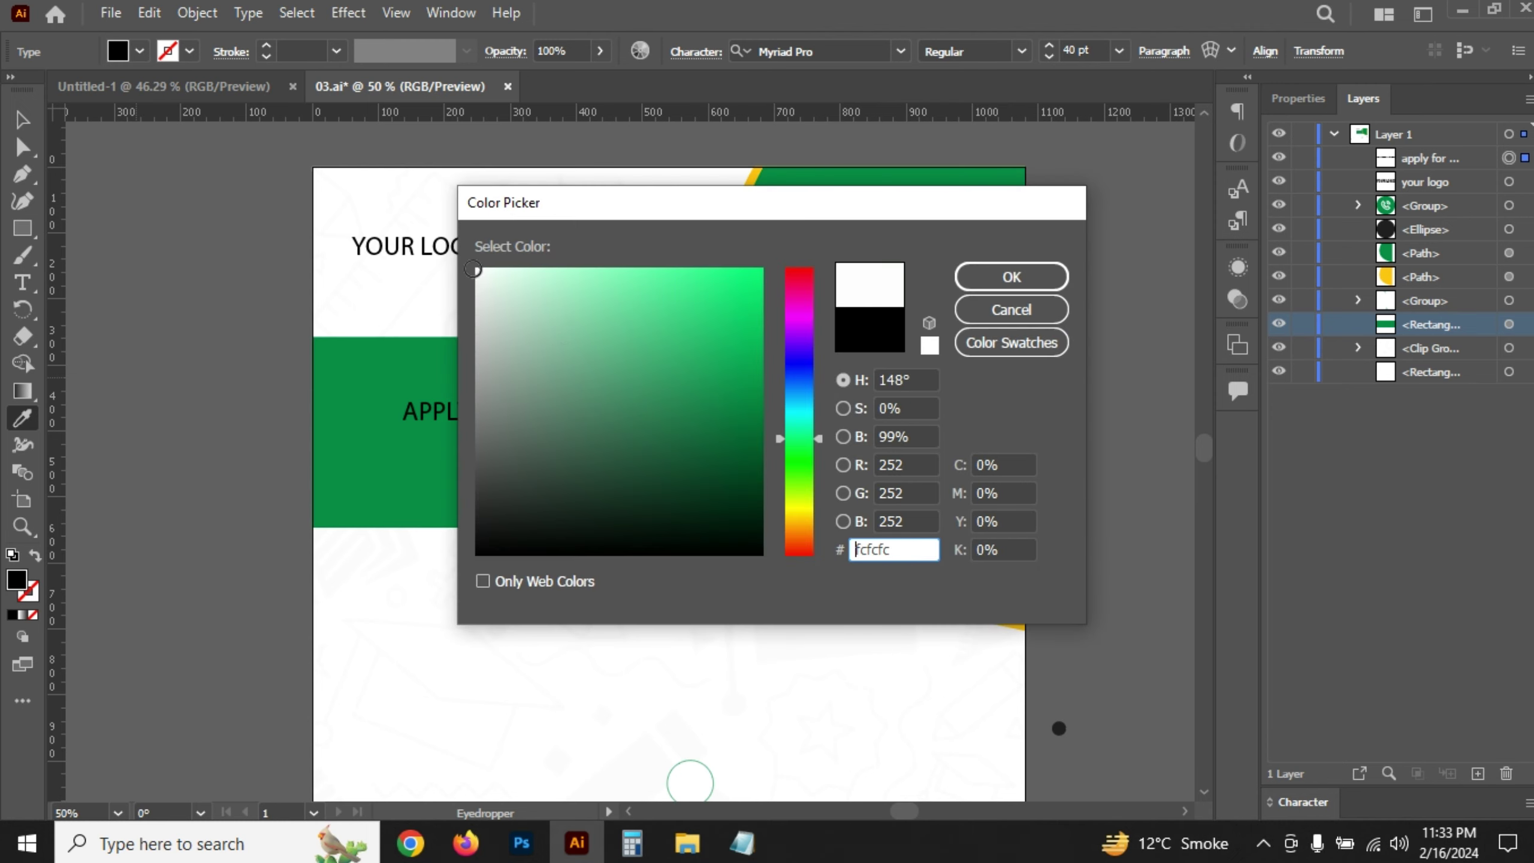
pyautogui.click(1012, 277)
pyautogui.press('v')
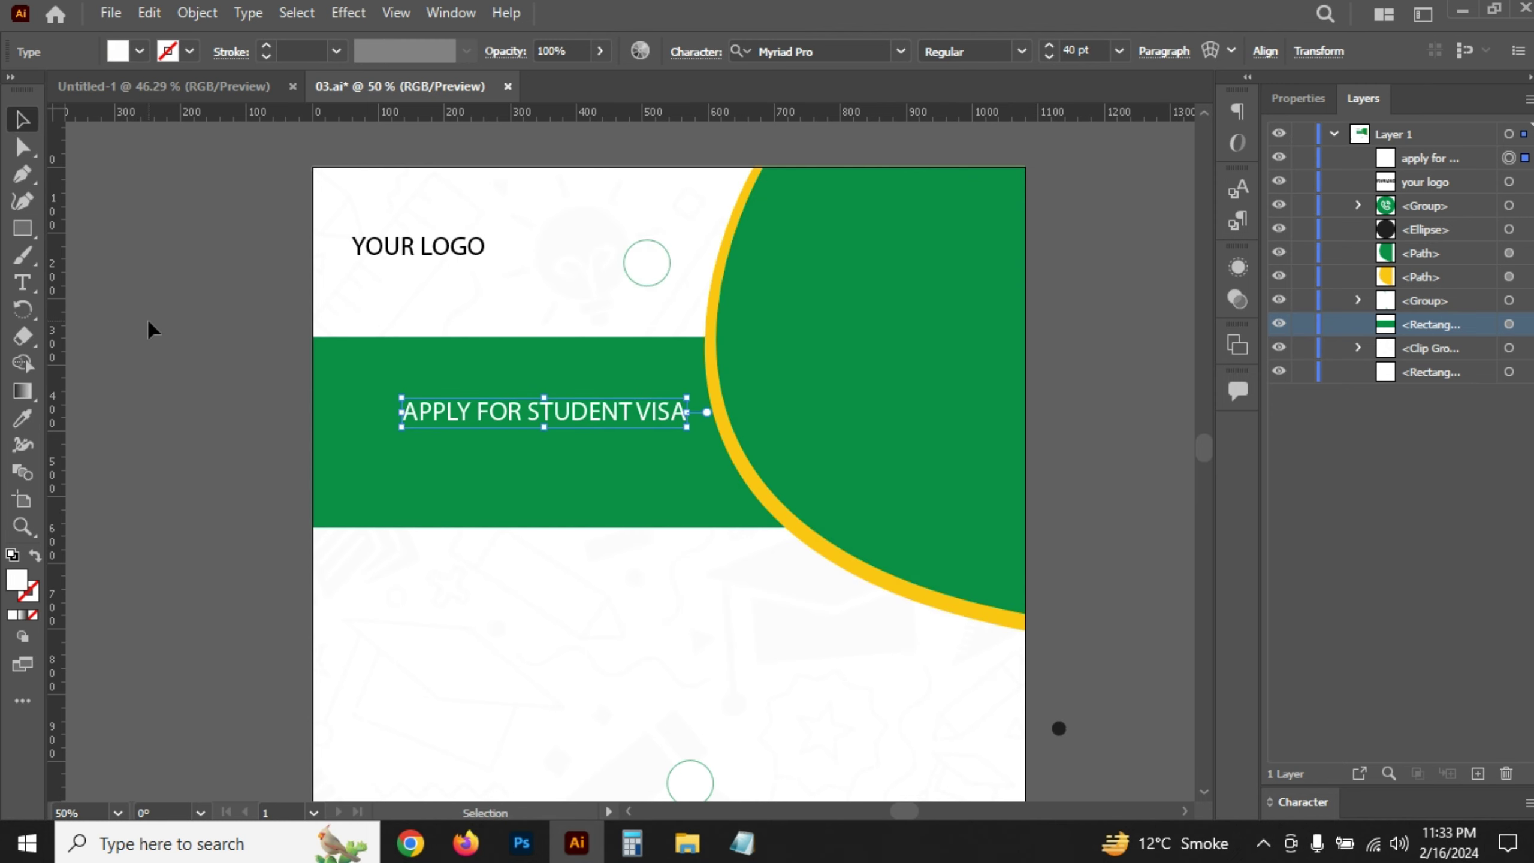
# - Break the heading before STUDENT and enlarge it to about 83.39 pt
pyautogui.moveTo(508, 422); pyautogui.dragTo(532, 417)
pyautogui.doubleClick(538, 411)
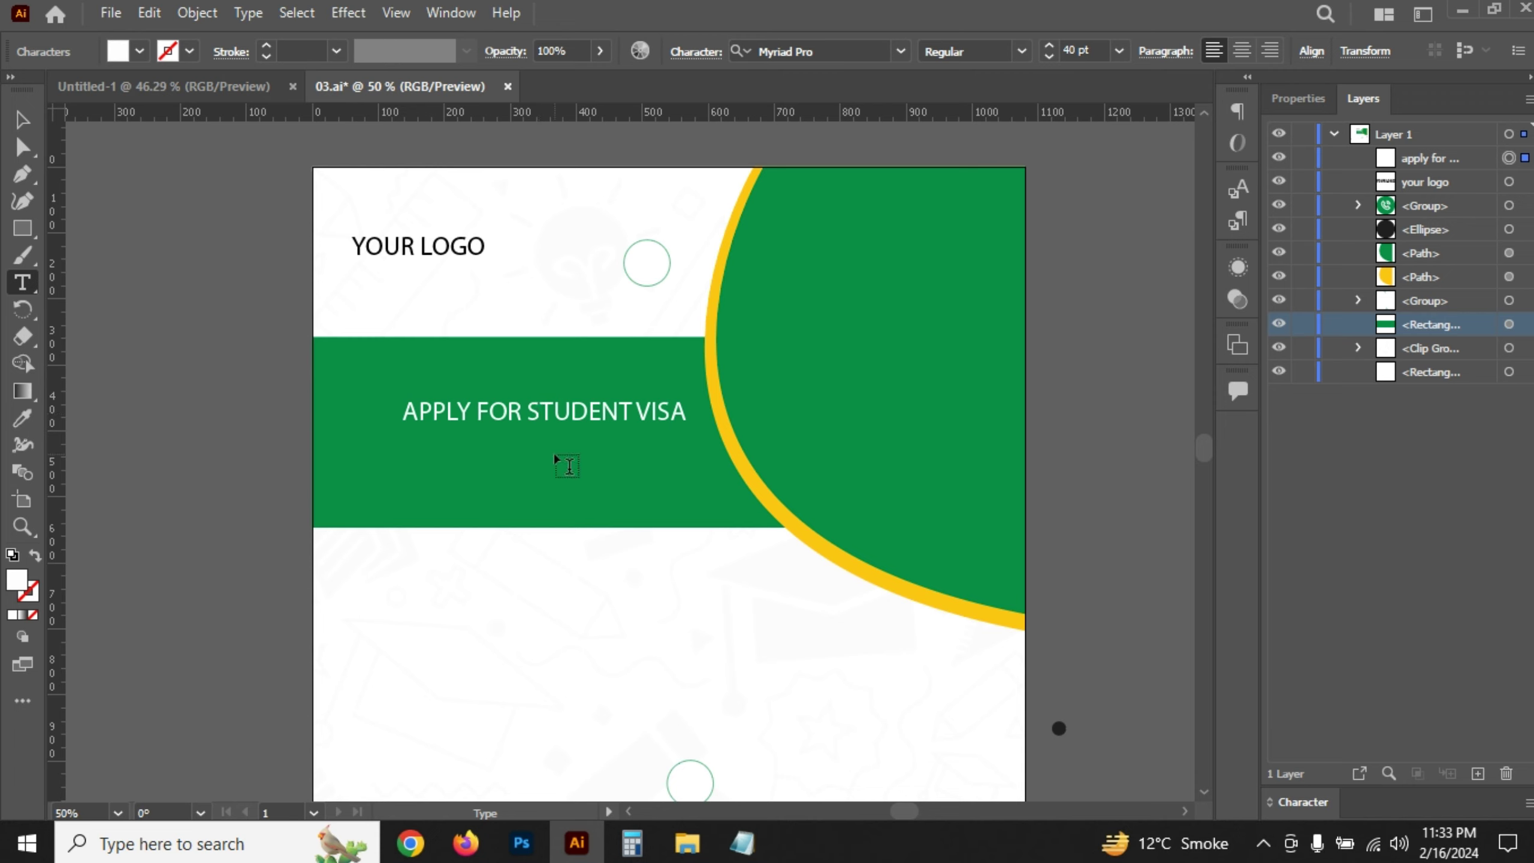
pyautogui.press('BackSpace')
pyautogui.press('Return')
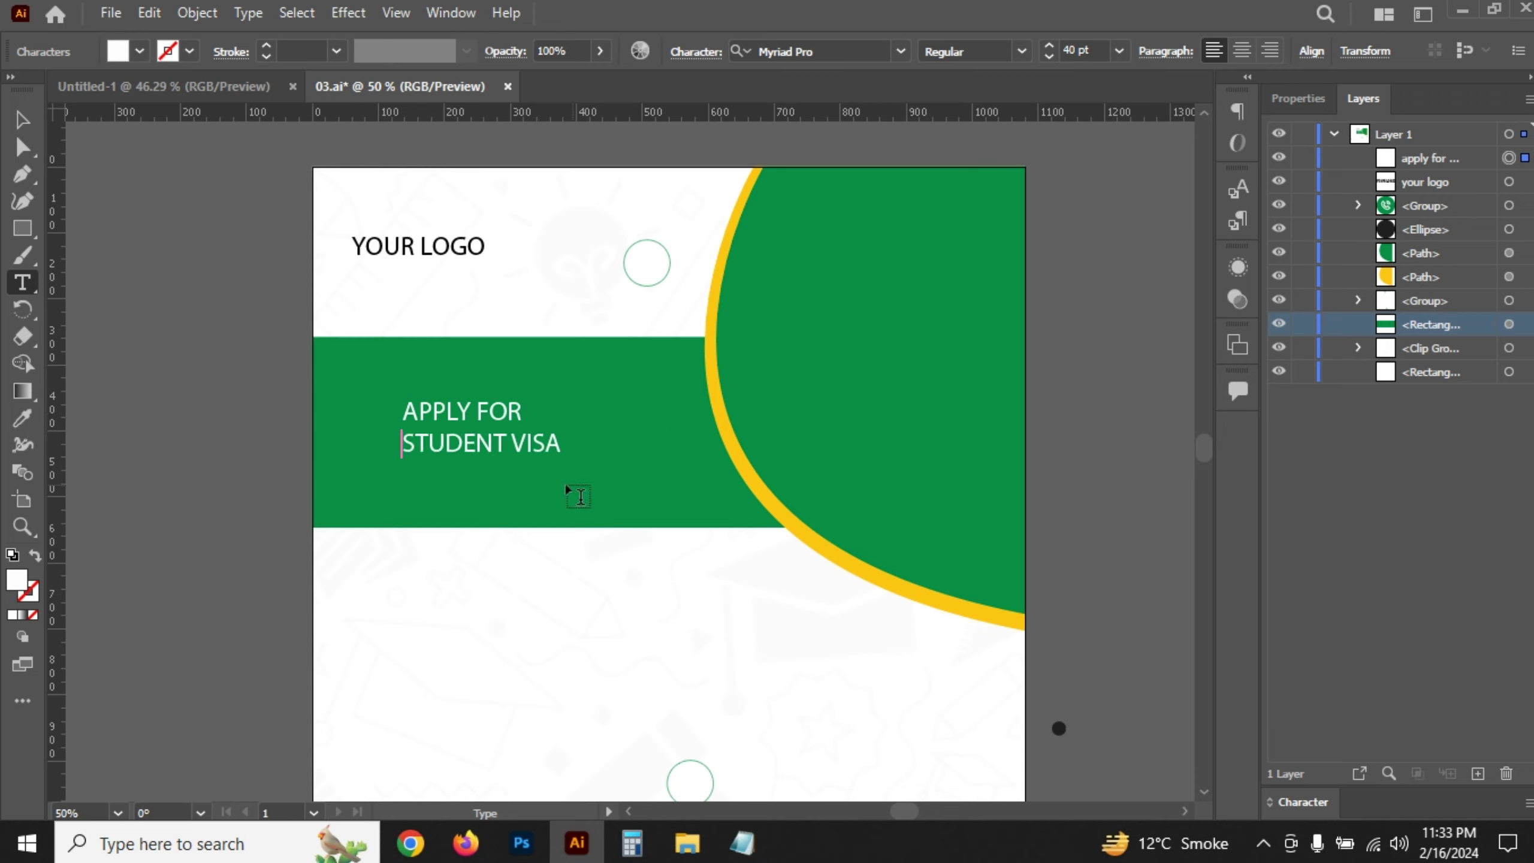
pyautogui.press('Escape')
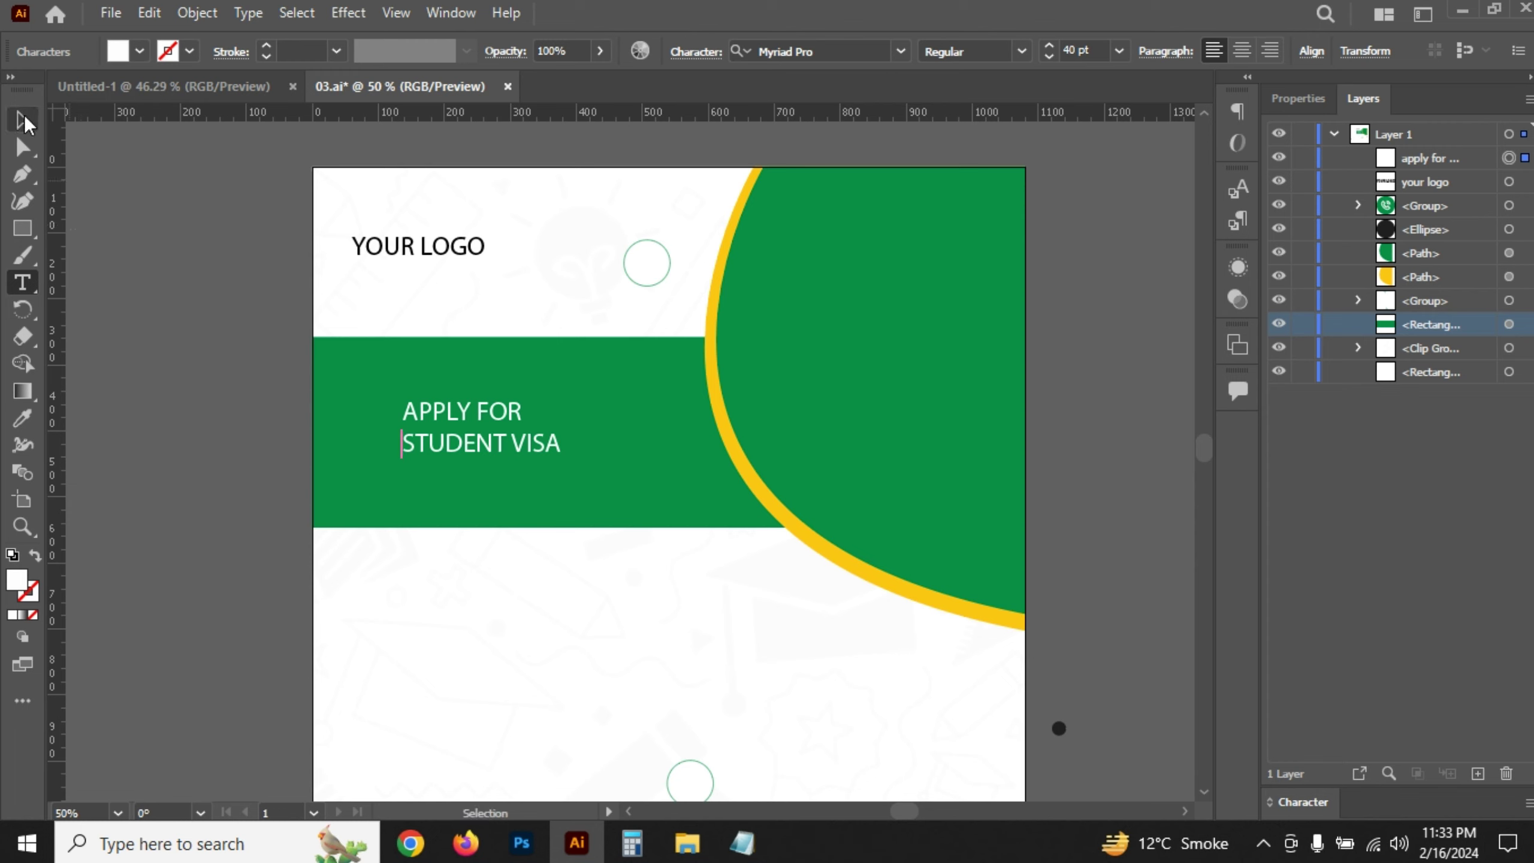
pyautogui.click(24, 122)
pyautogui.moveTo(563, 429); pyautogui.dragTo(691, 428)
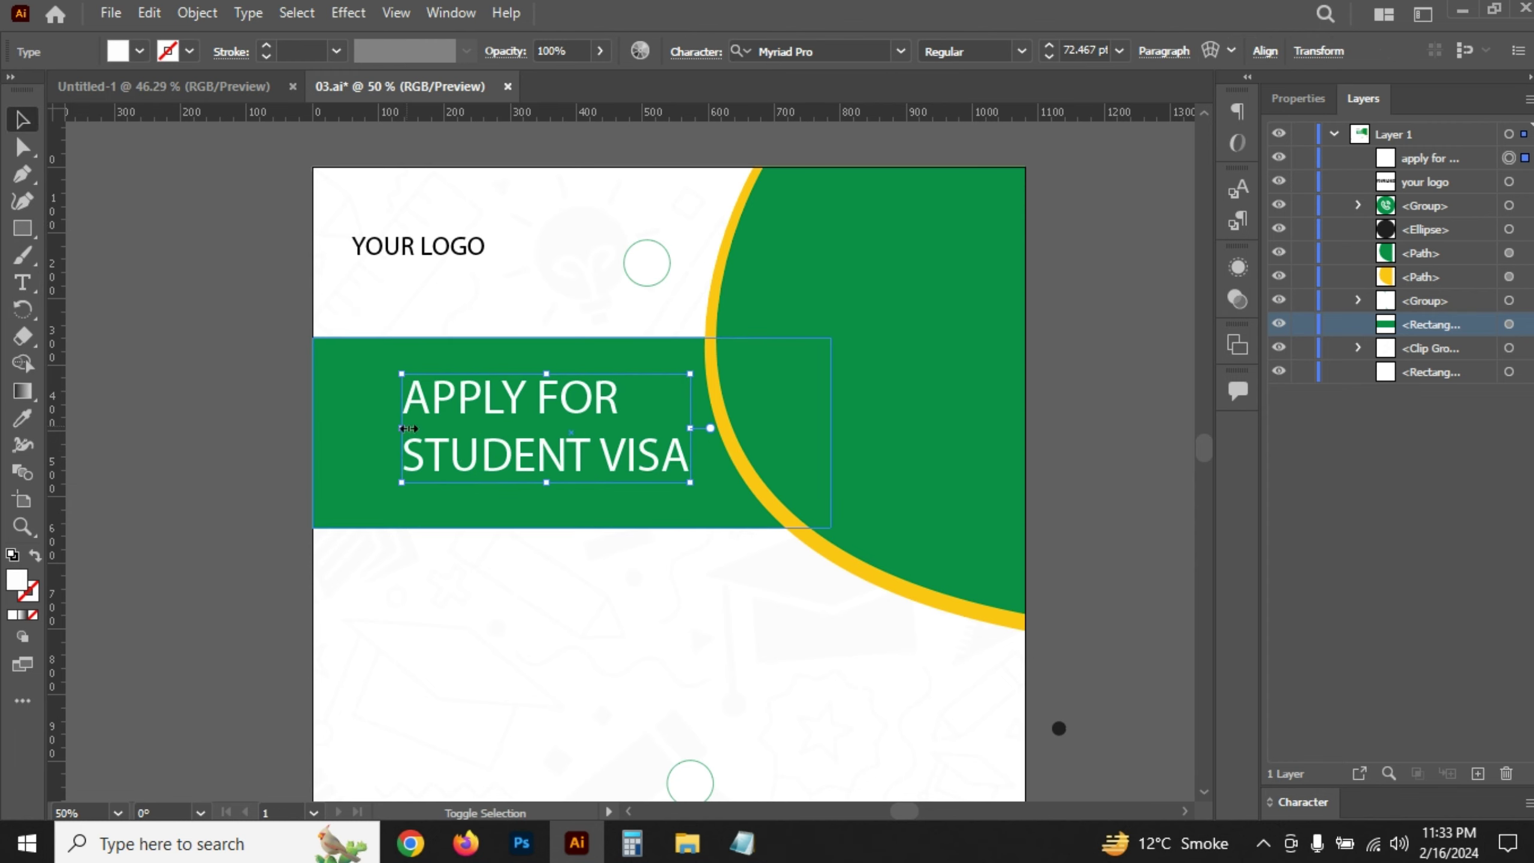
pyautogui.moveTo(402, 428); pyautogui.dragTo(359, 428)
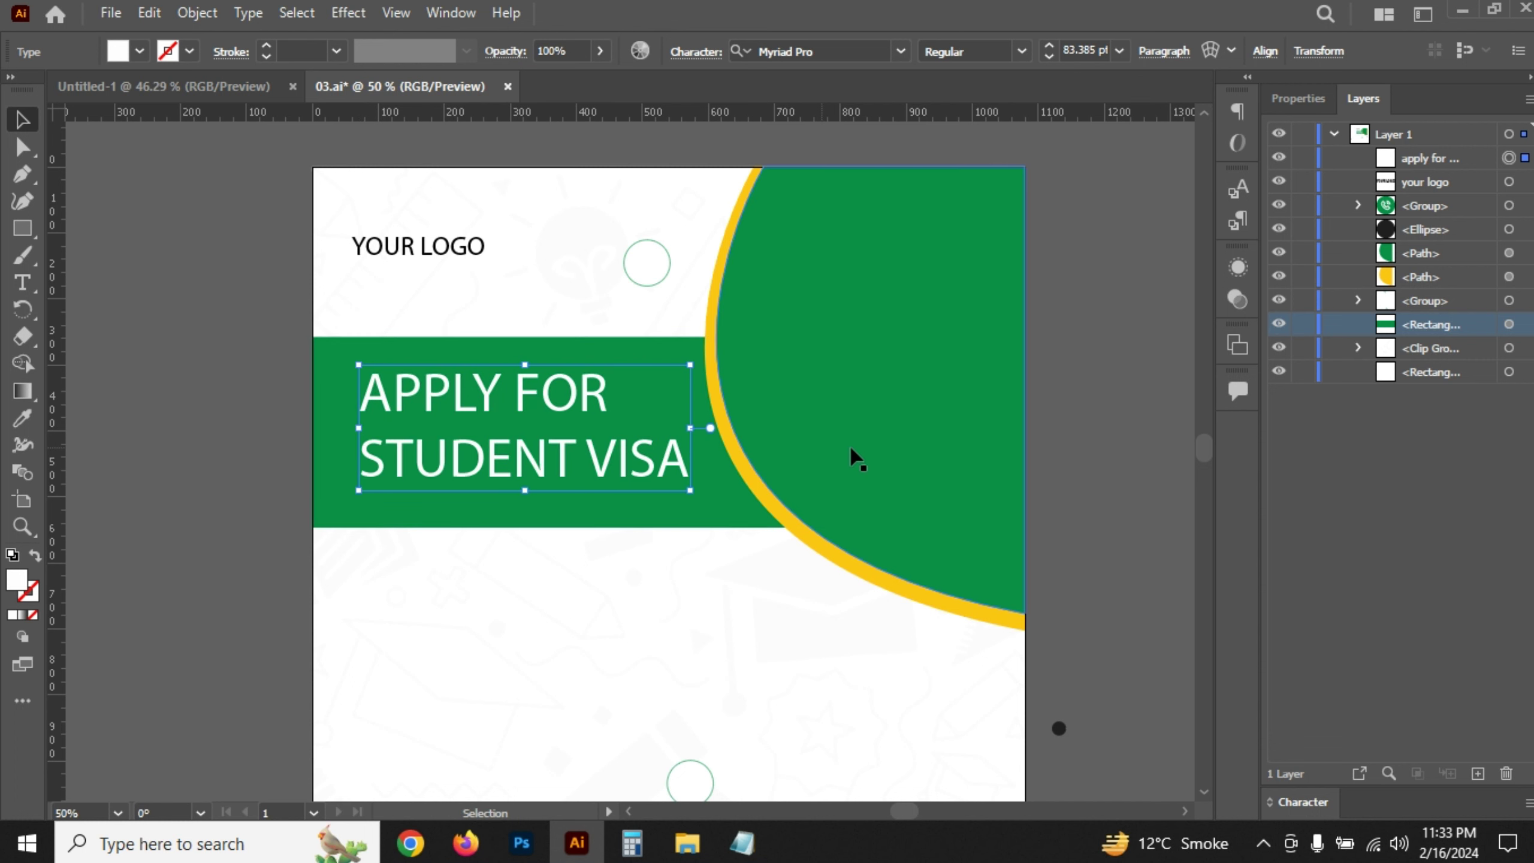
pyautogui.click(1297, 98)
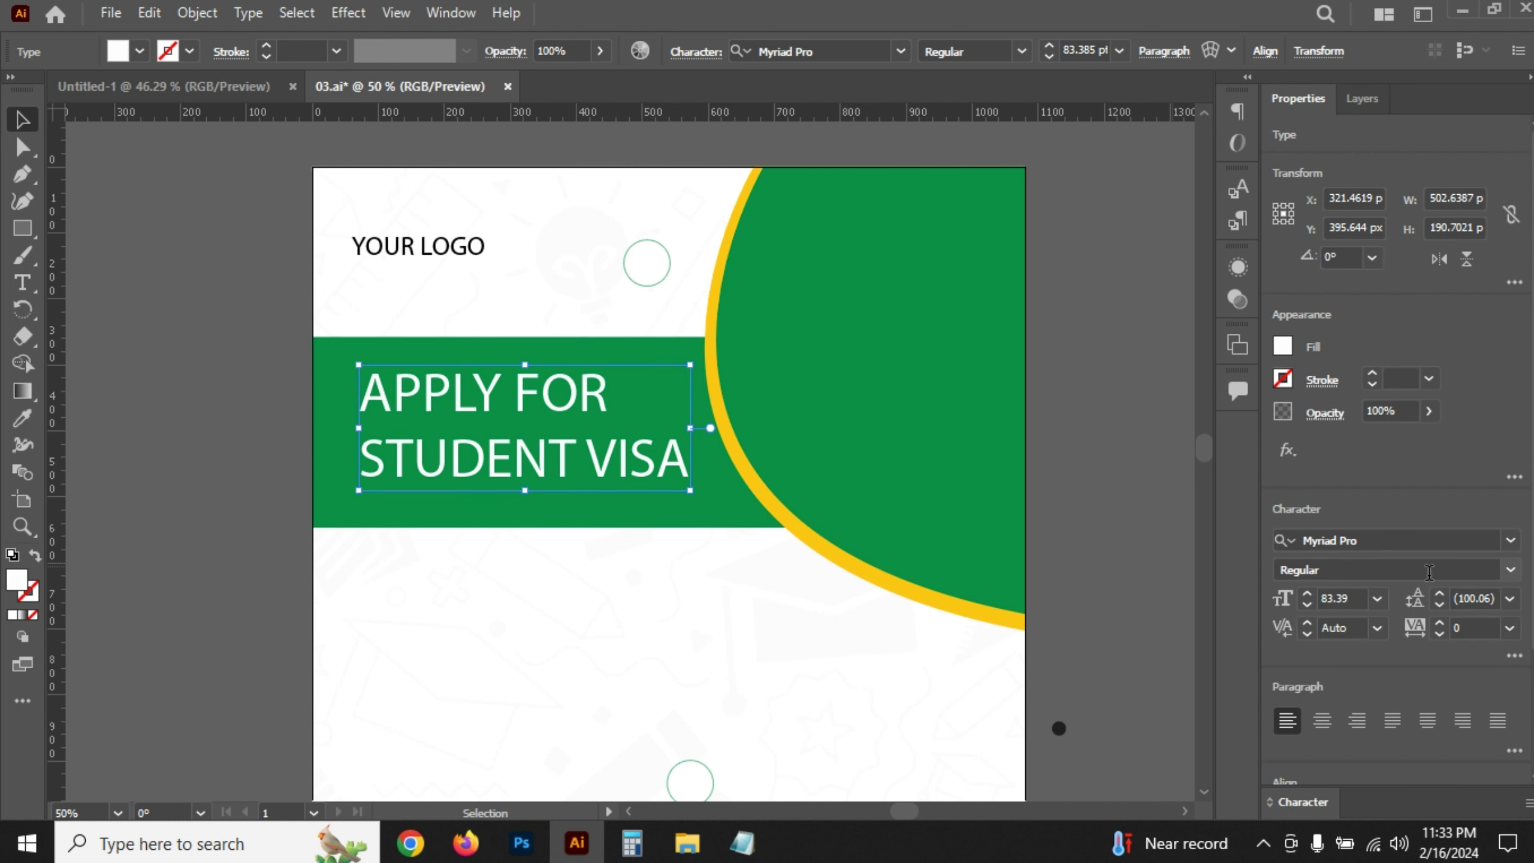
# - Set YOUR LOGO and the heading in Poppins Regular, nudging YOUR LOGO right
pyautogui.click(1405, 546)
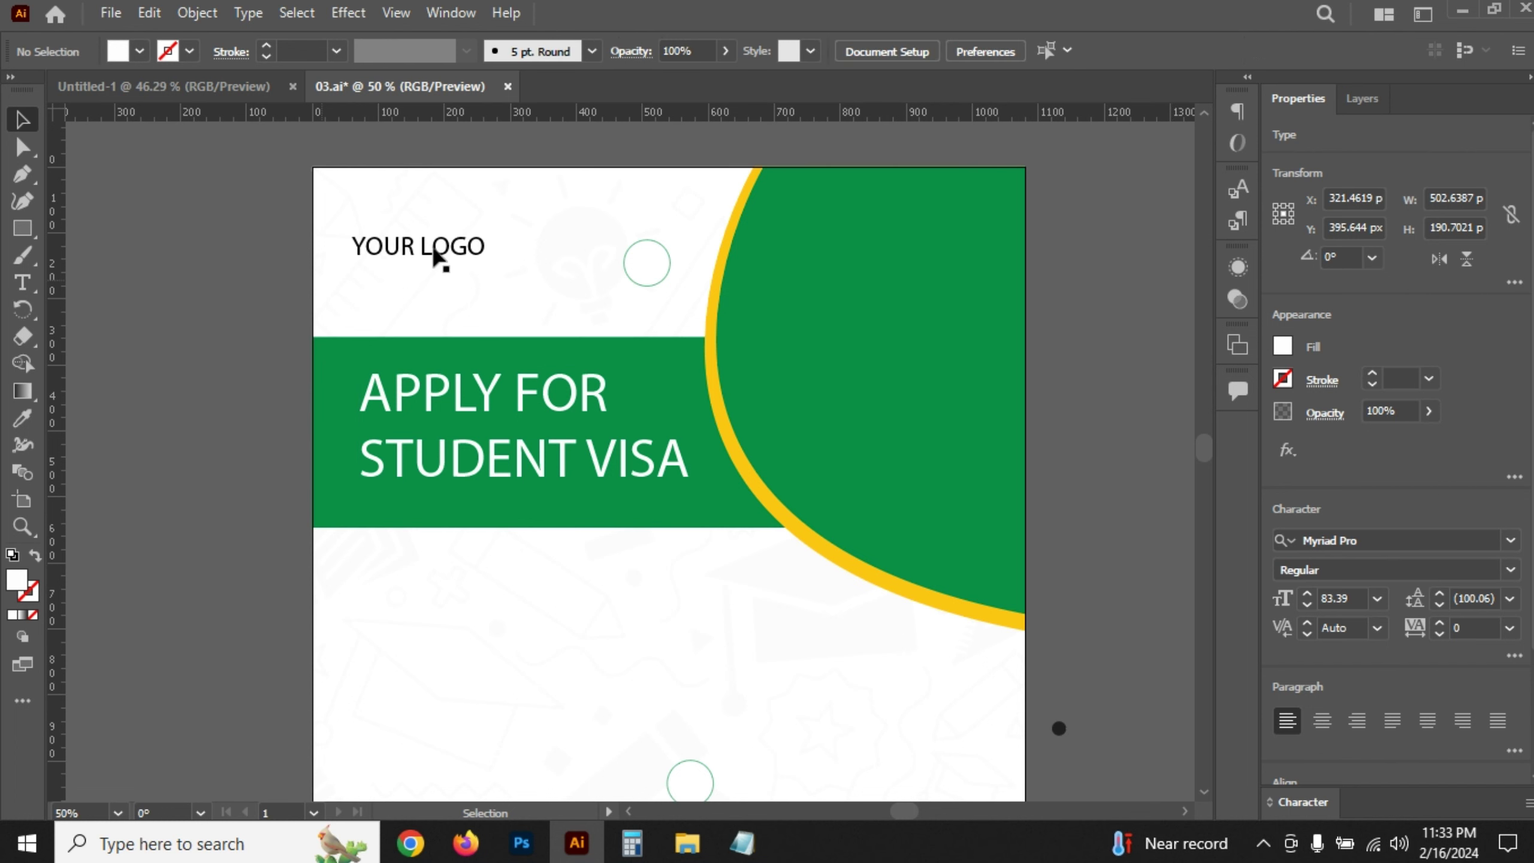
pyautogui.click(439, 255)
pyautogui.keyDown('shift'); pyautogui.click(468, 412); pyautogui.keyUp('shift')
pyautogui.click(1401, 540)
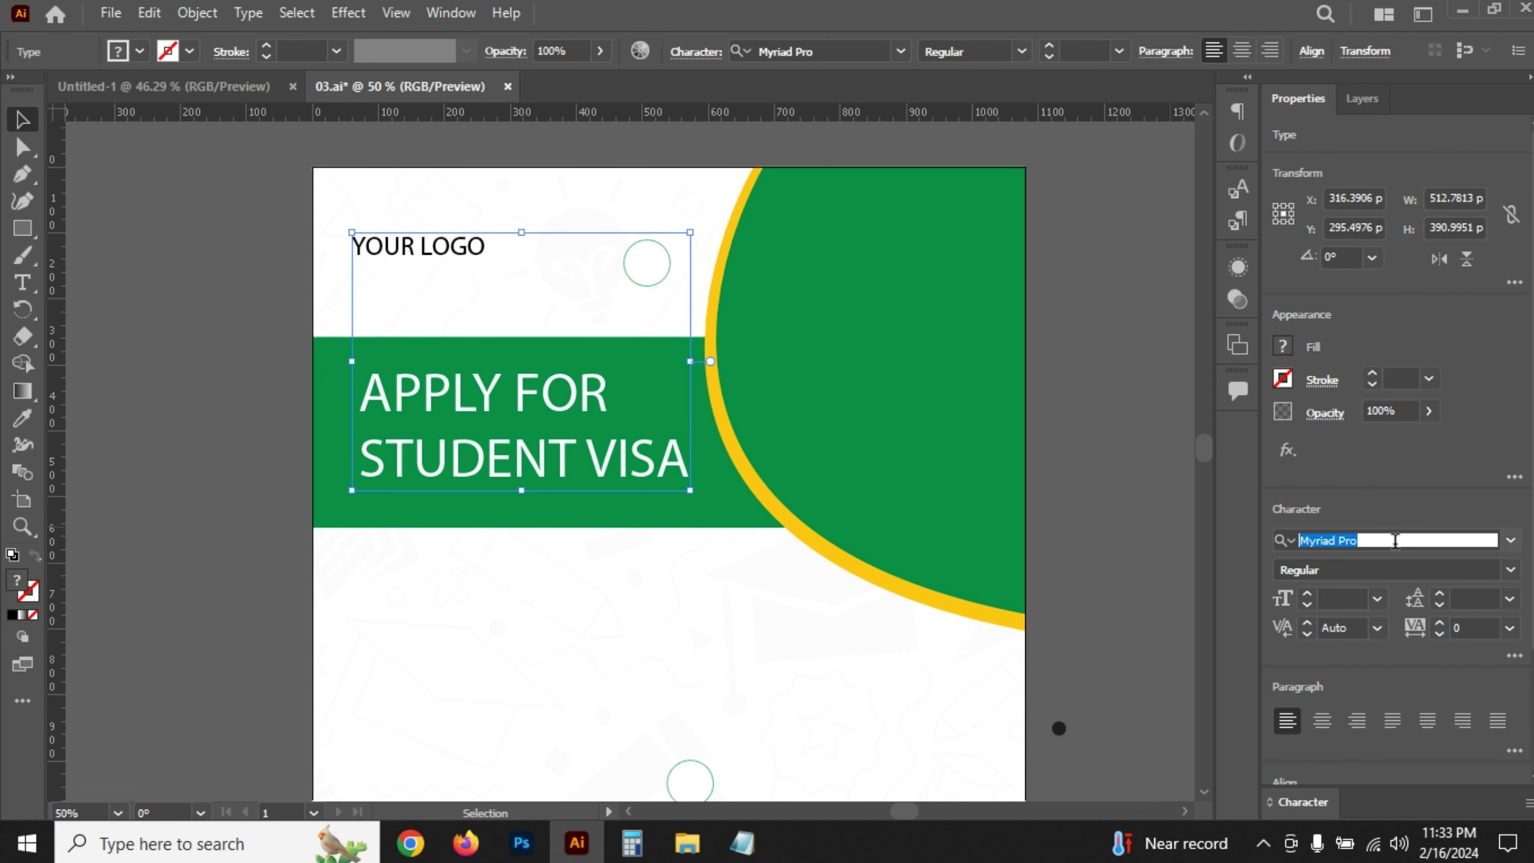
pyautogui.write('popp')
pyautogui.press('Return')
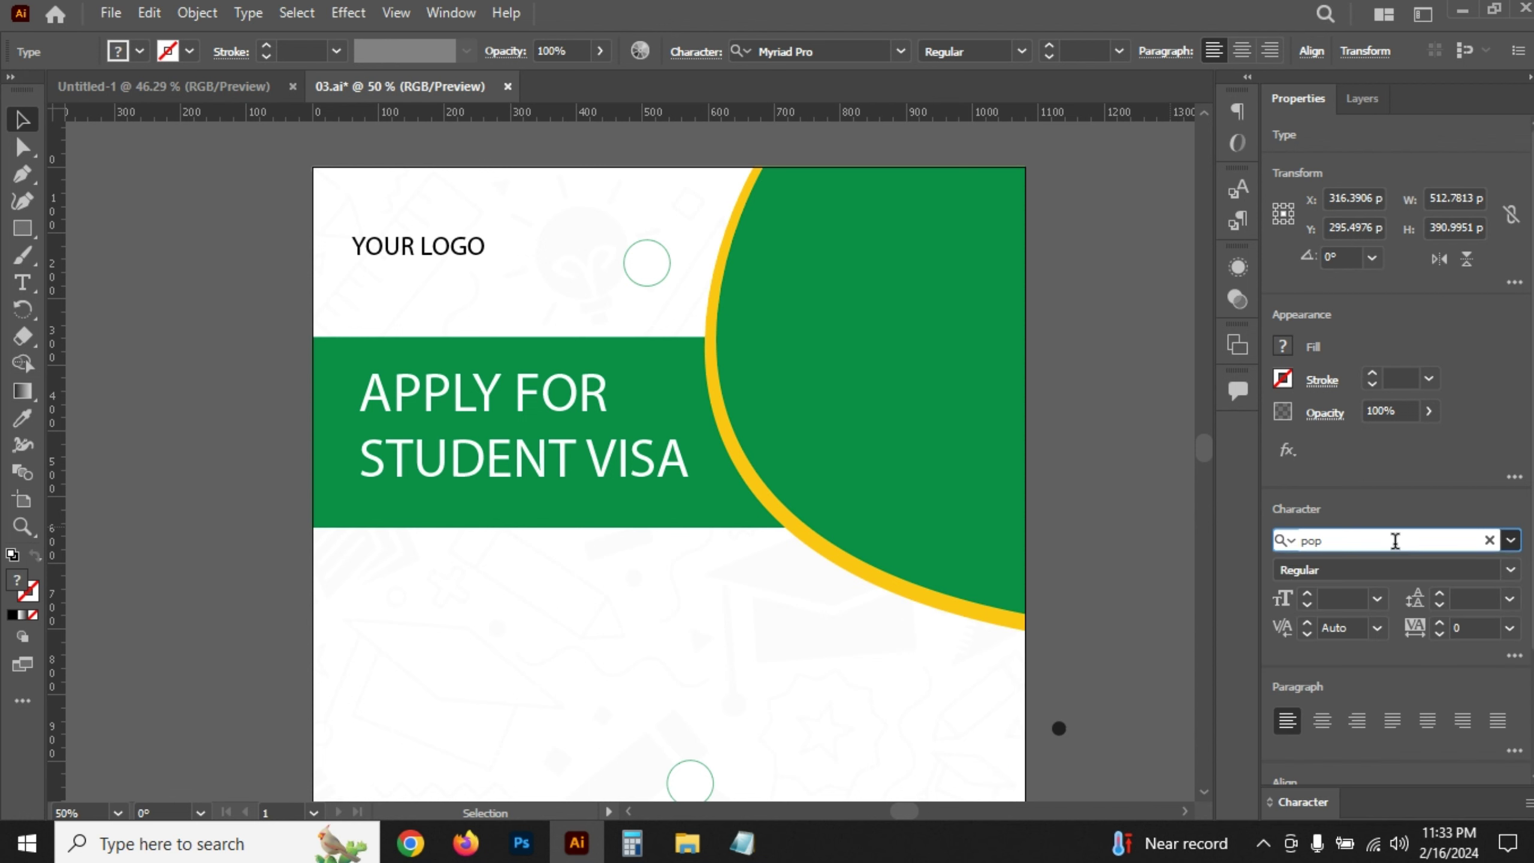
pyautogui.click(1510, 569)
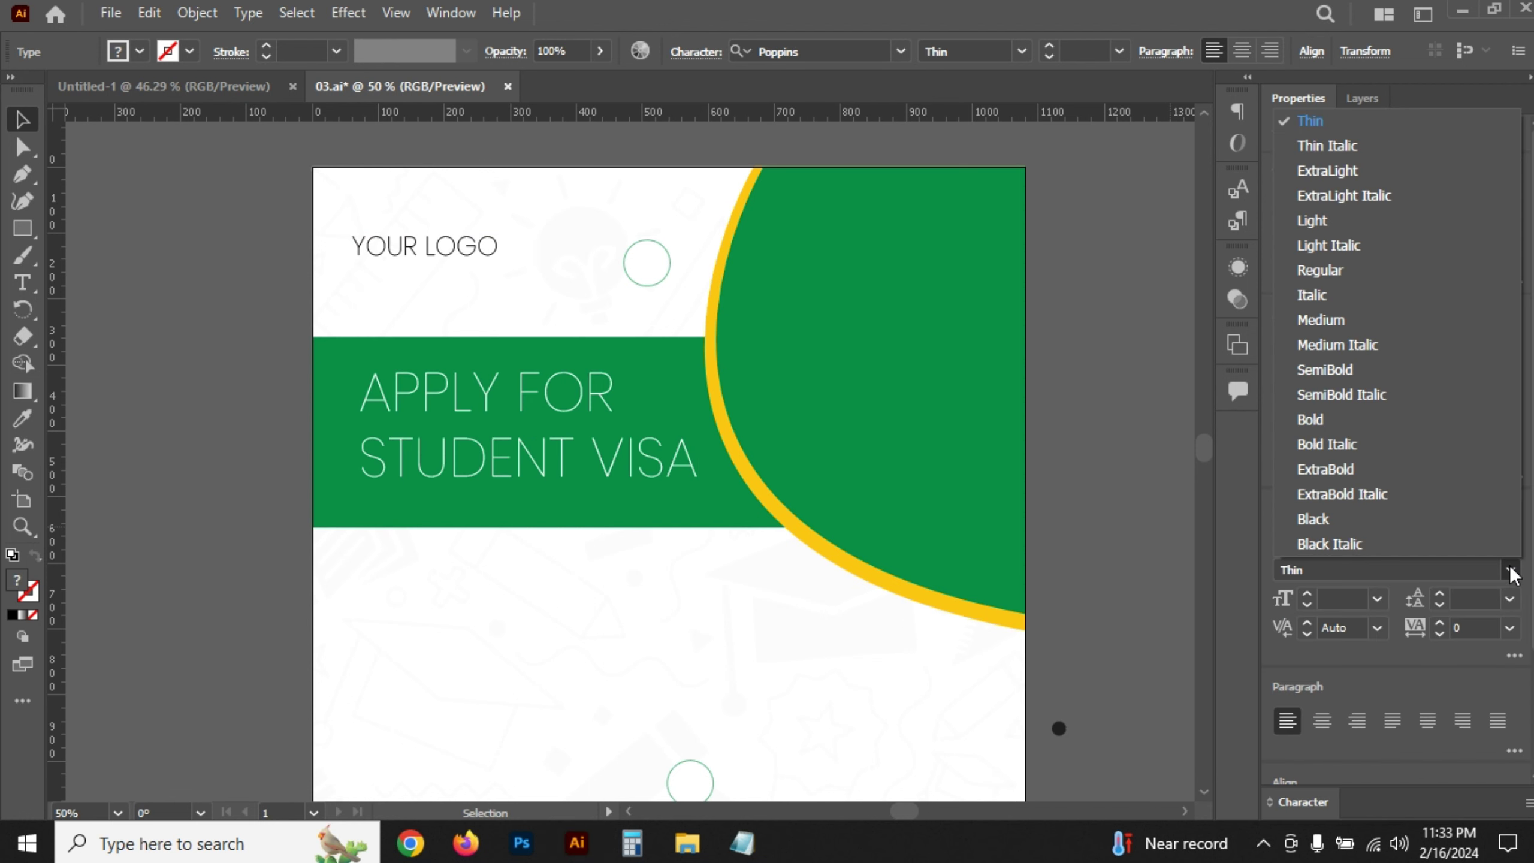
pyautogui.click(1340, 266)
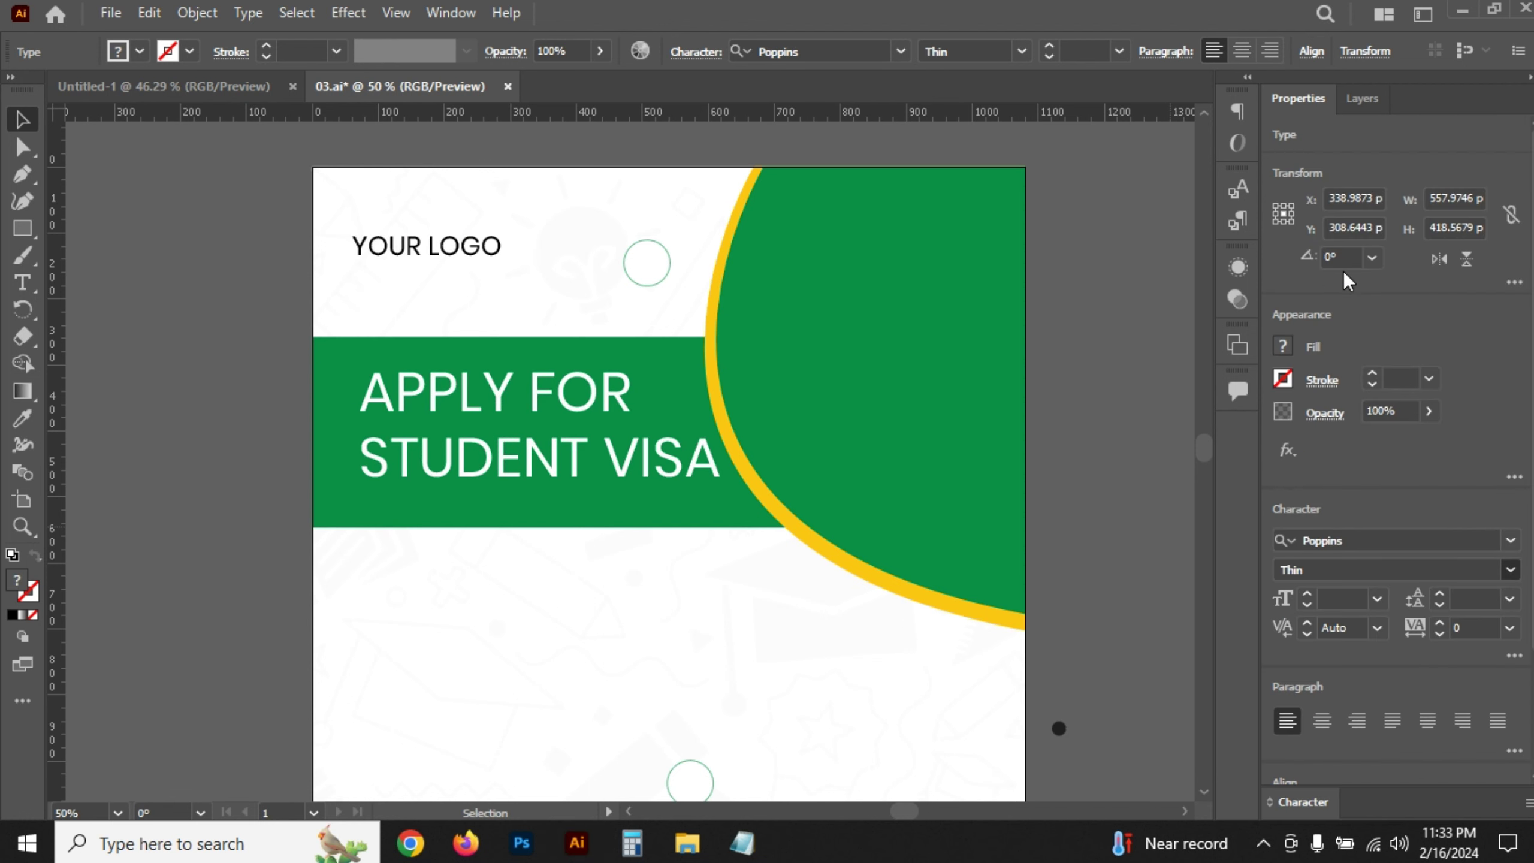
pyautogui.click(164, 280)
pyautogui.click(398, 247)
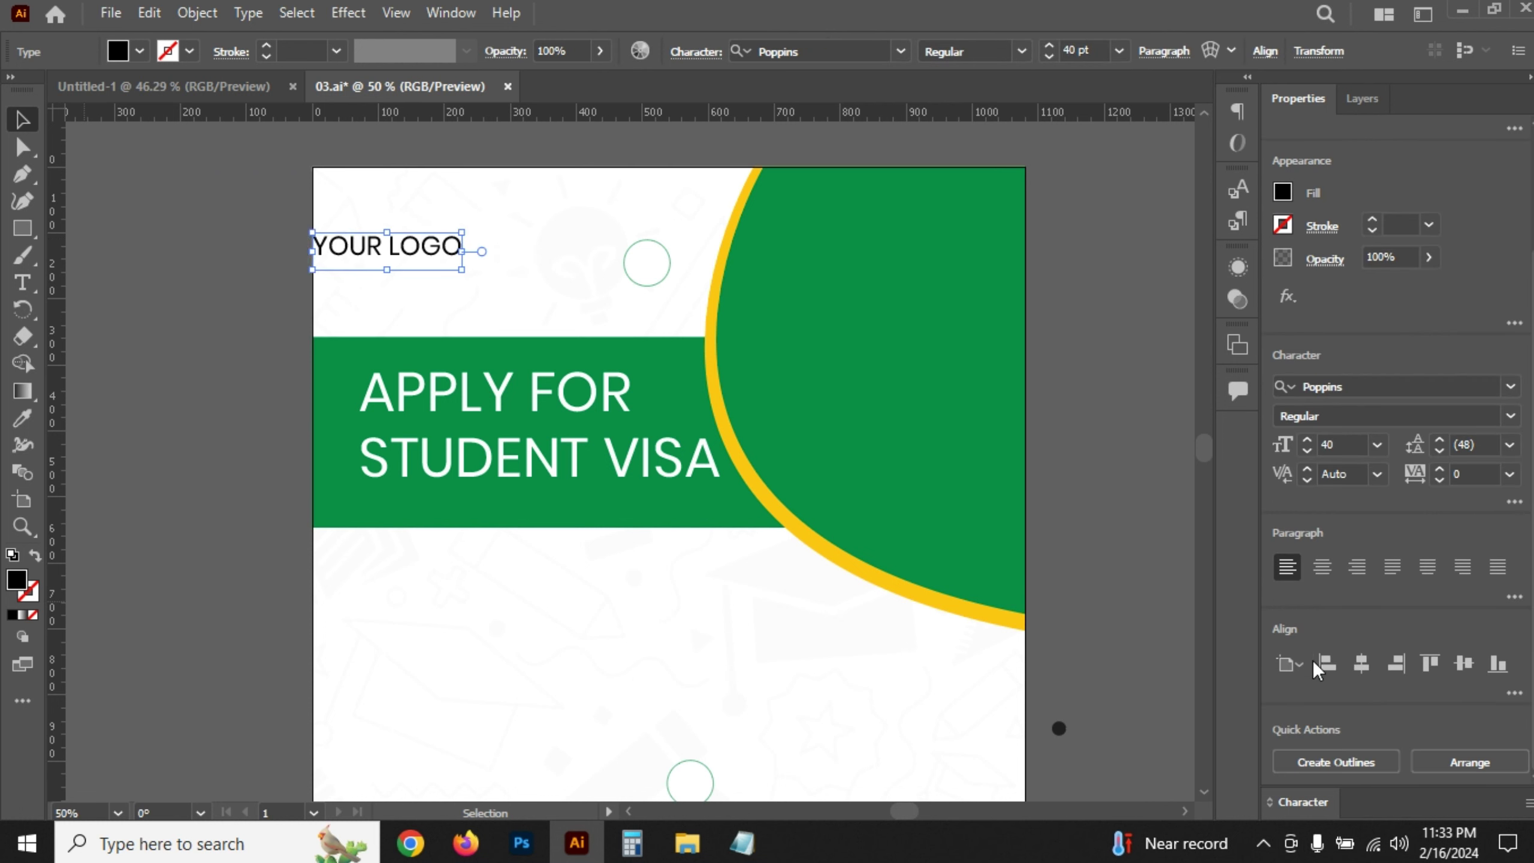
pyautogui.hotkey('shift', 'Right')
pyautogui.hotkey('shift', 'Right')
pyautogui.hotkey('shift', 'Right')
pyautogui.hotkey('shift', 'Right')
pyautogui.hotkey('shift', 'Right')
pyautogui.hotkey('shift', 'Right')
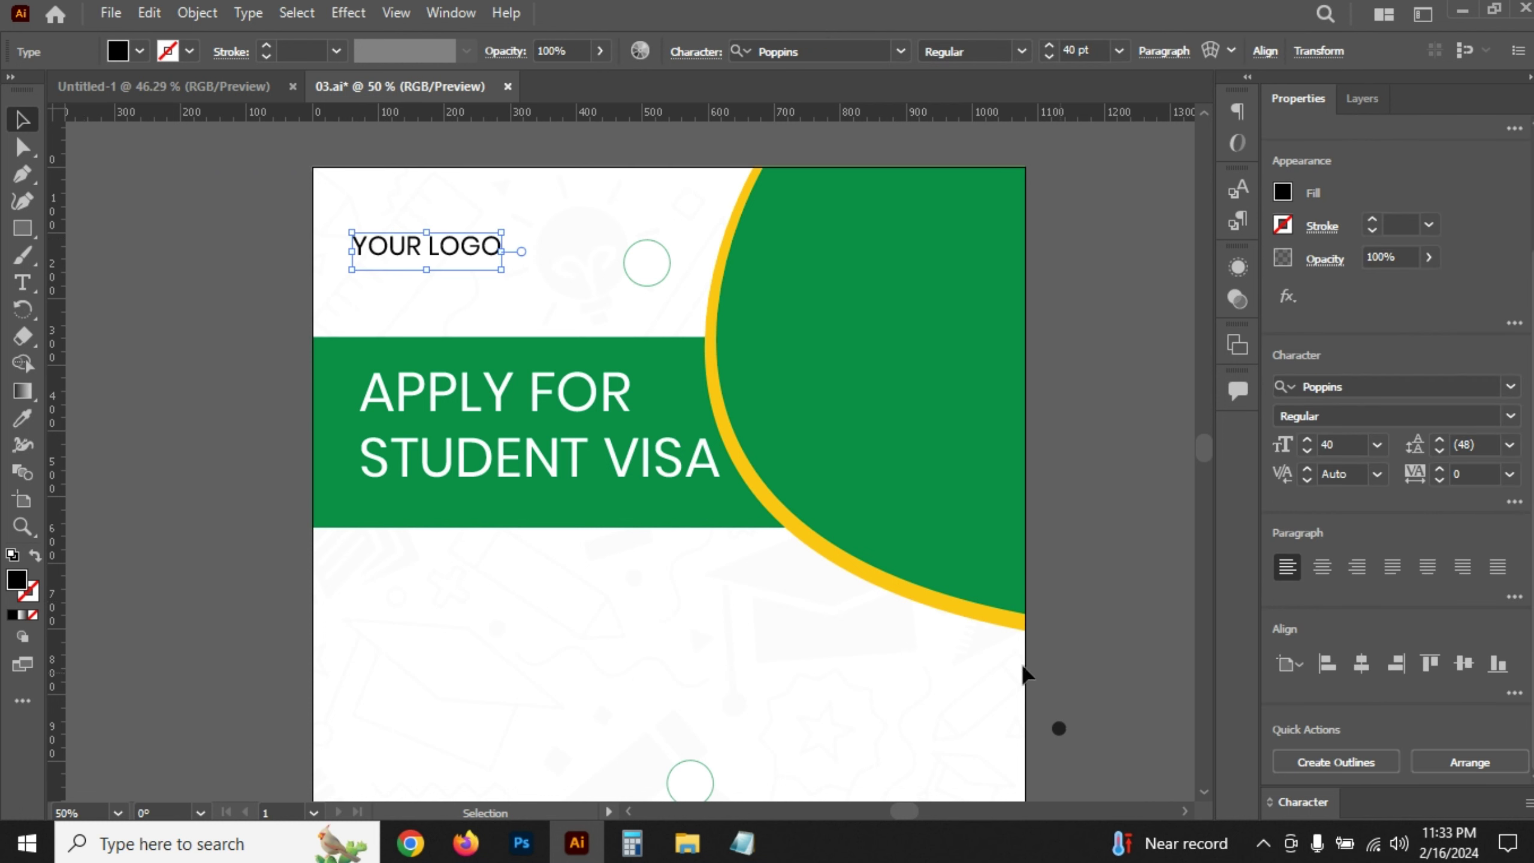
# - Make the heading's STUDENT VISA line Poppins Bold
pyautogui.click(630, 464)
pyautogui.doubleClick(630, 464)
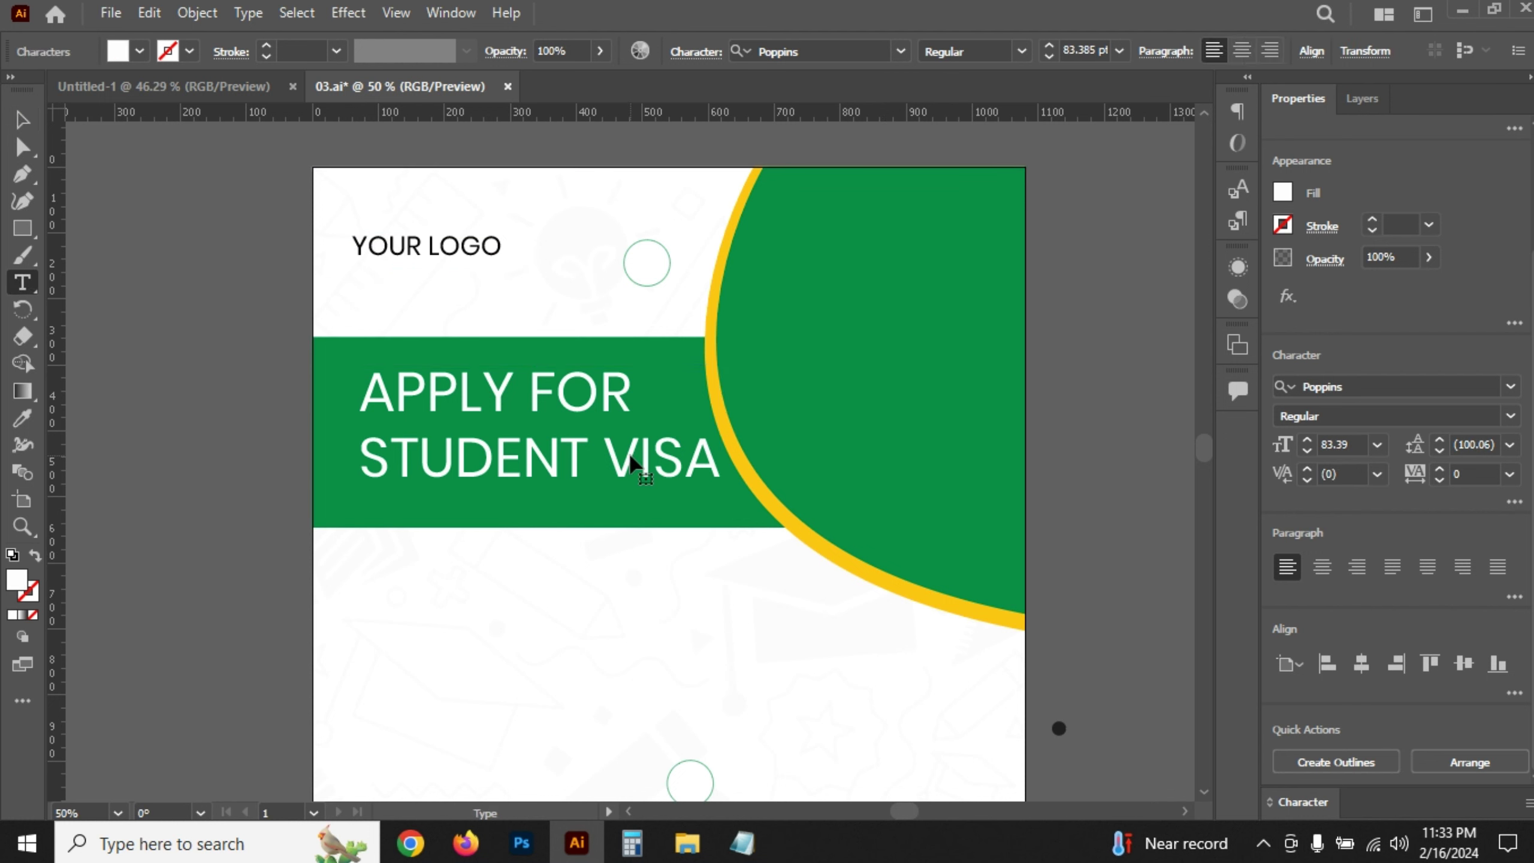
pyautogui.tripleClick(641, 459)
pyautogui.click(1511, 416)
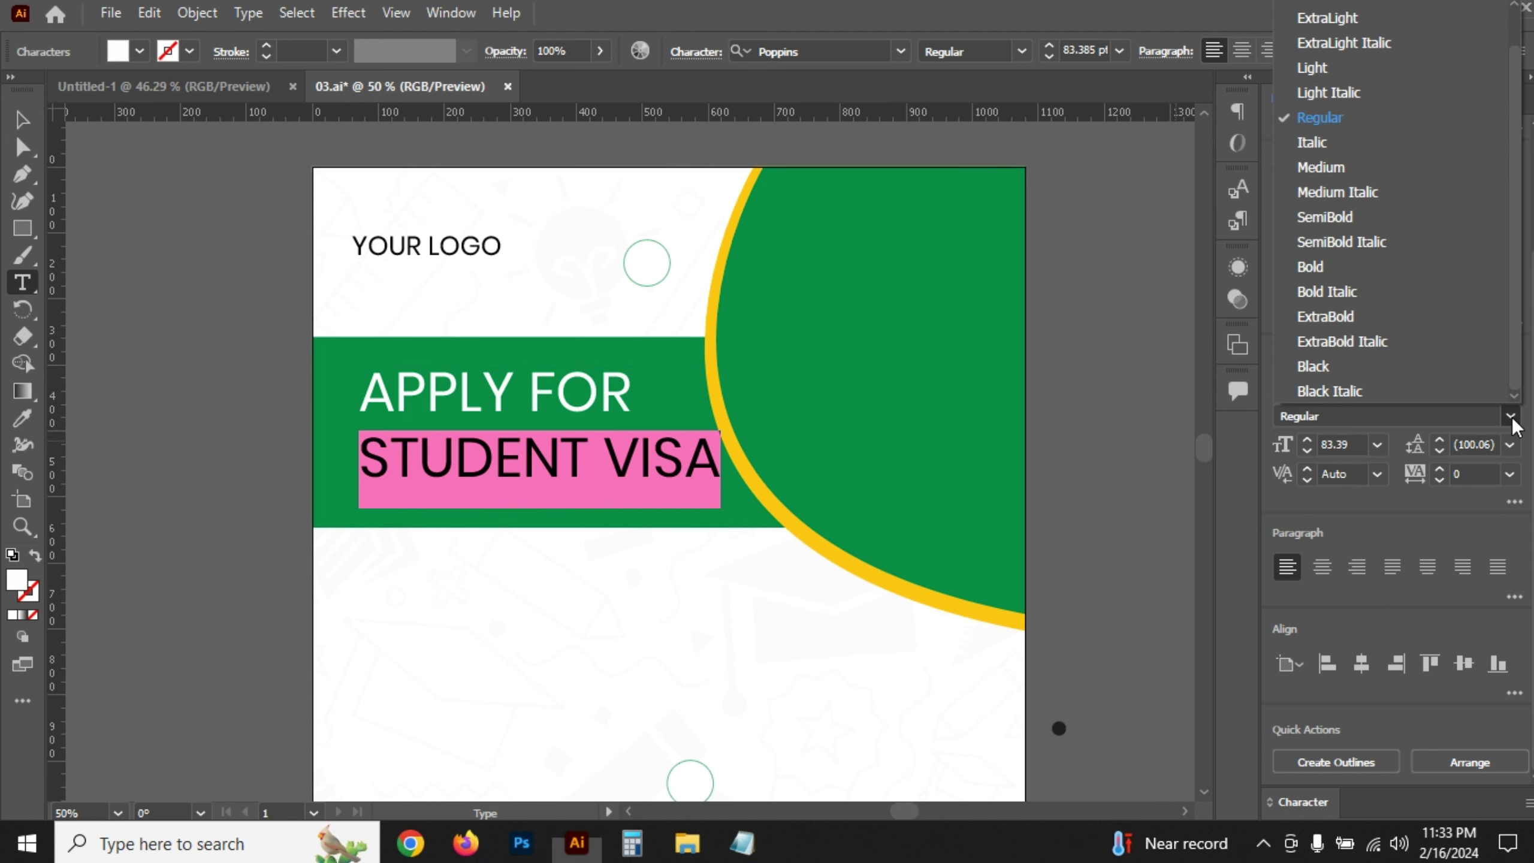
pyautogui.click(1317, 269)
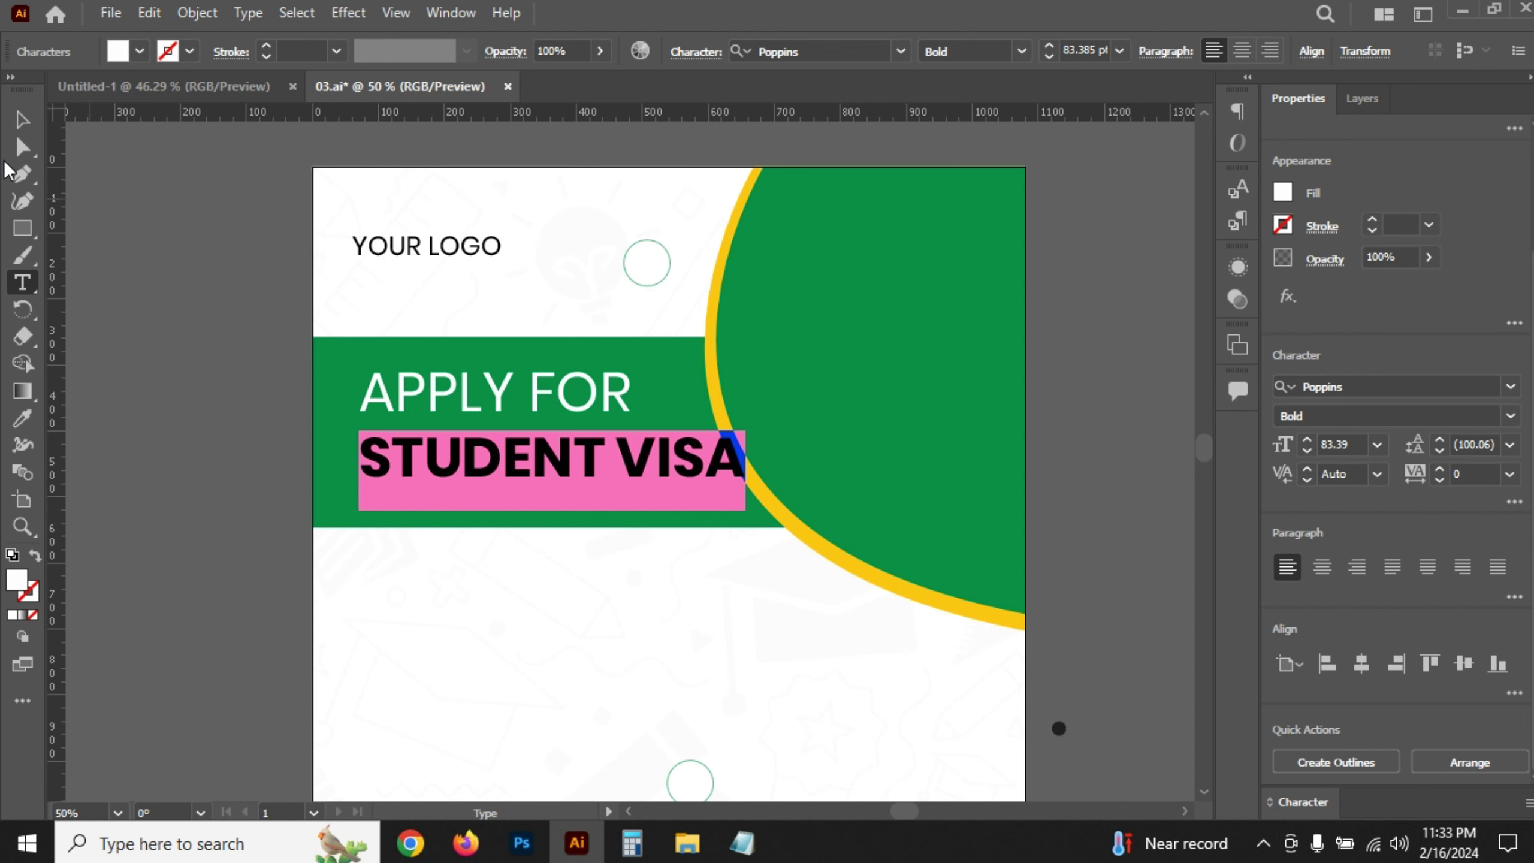
pyautogui.click(22, 120)
pyautogui.click(743, 843)
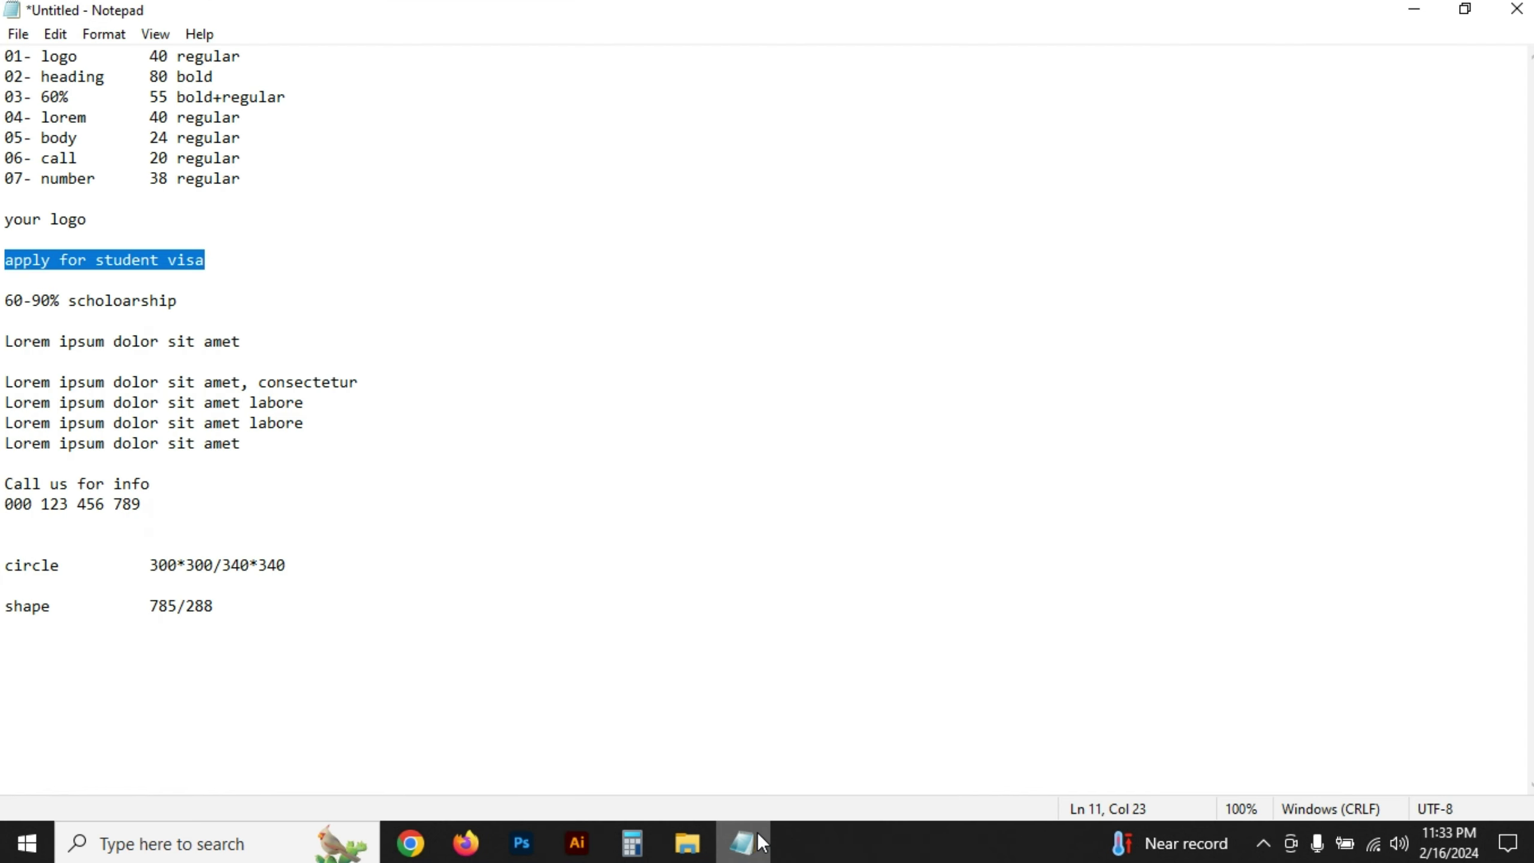
pyautogui.click(763, 842)
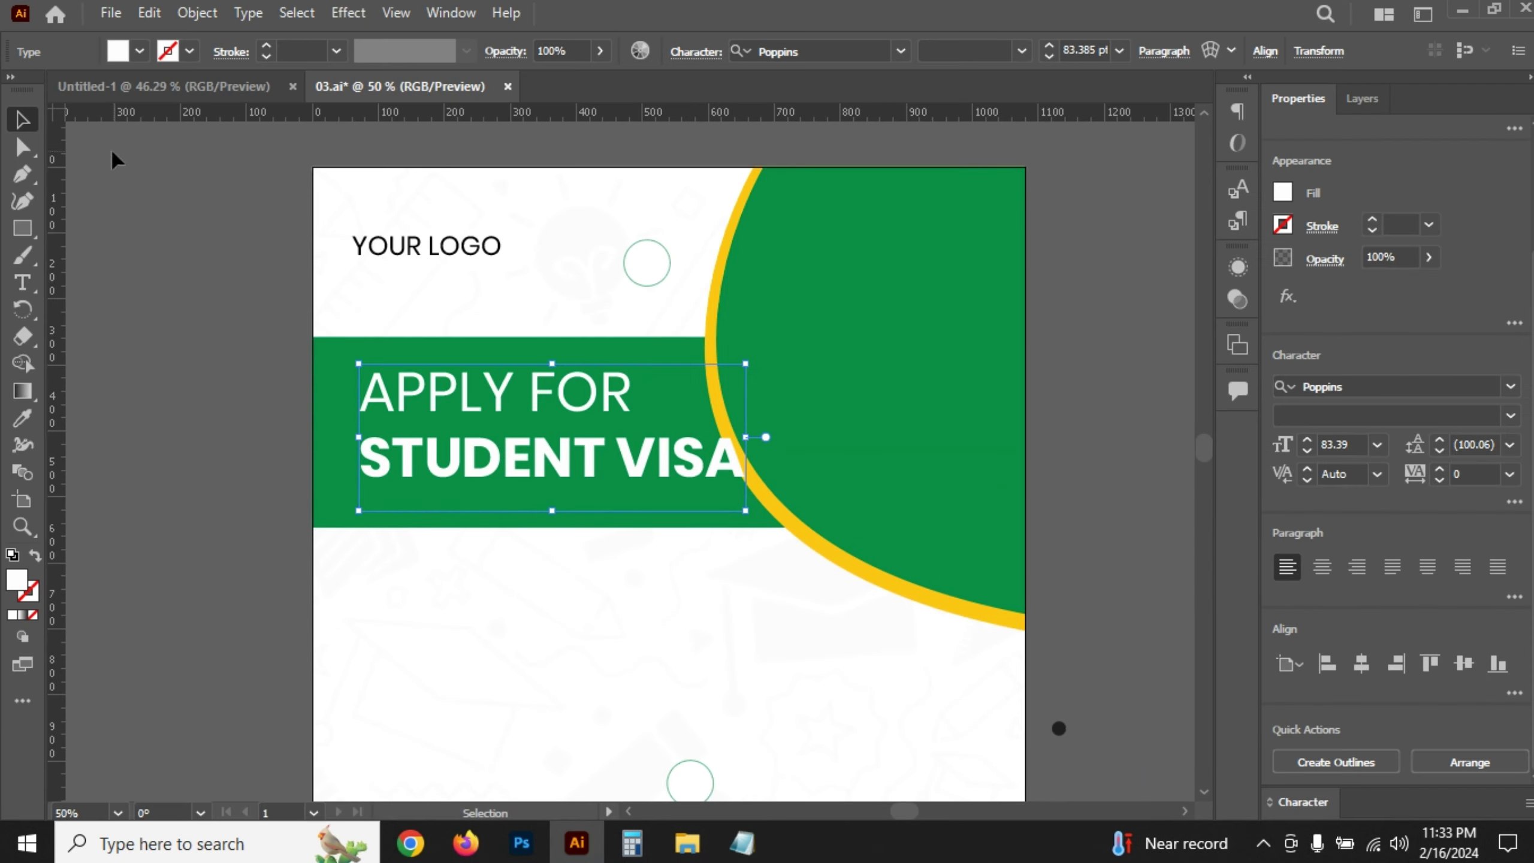
# - Set the STUDENT VISA heading to 80 pt with 85 leading, aligned to the artboard's left edge
pyautogui.click(93, 242)
pyautogui.click(408, 430)
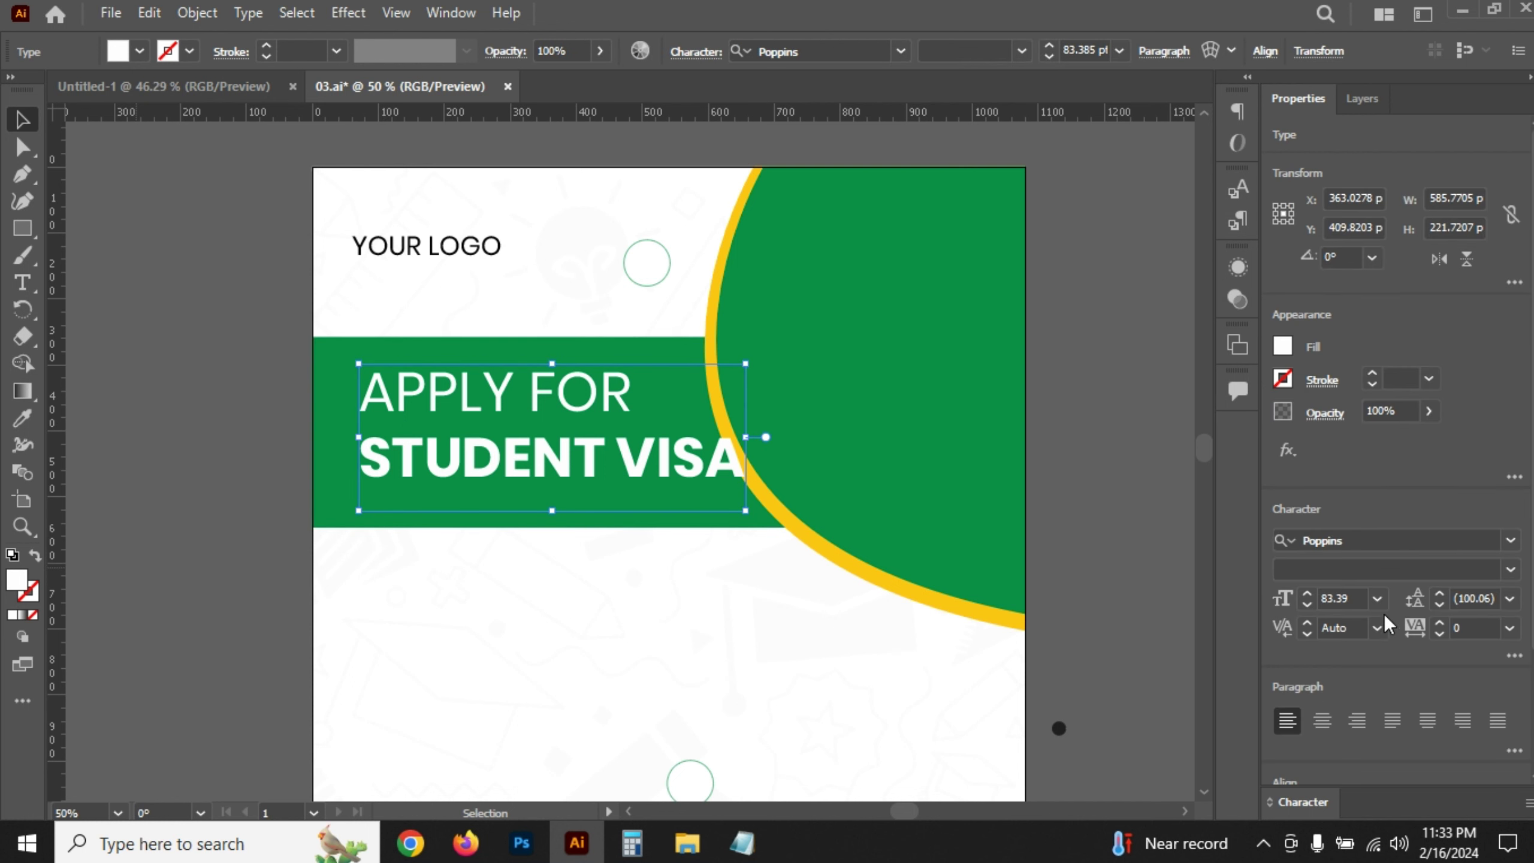
pyautogui.click(1358, 593)
pyautogui.write('80')
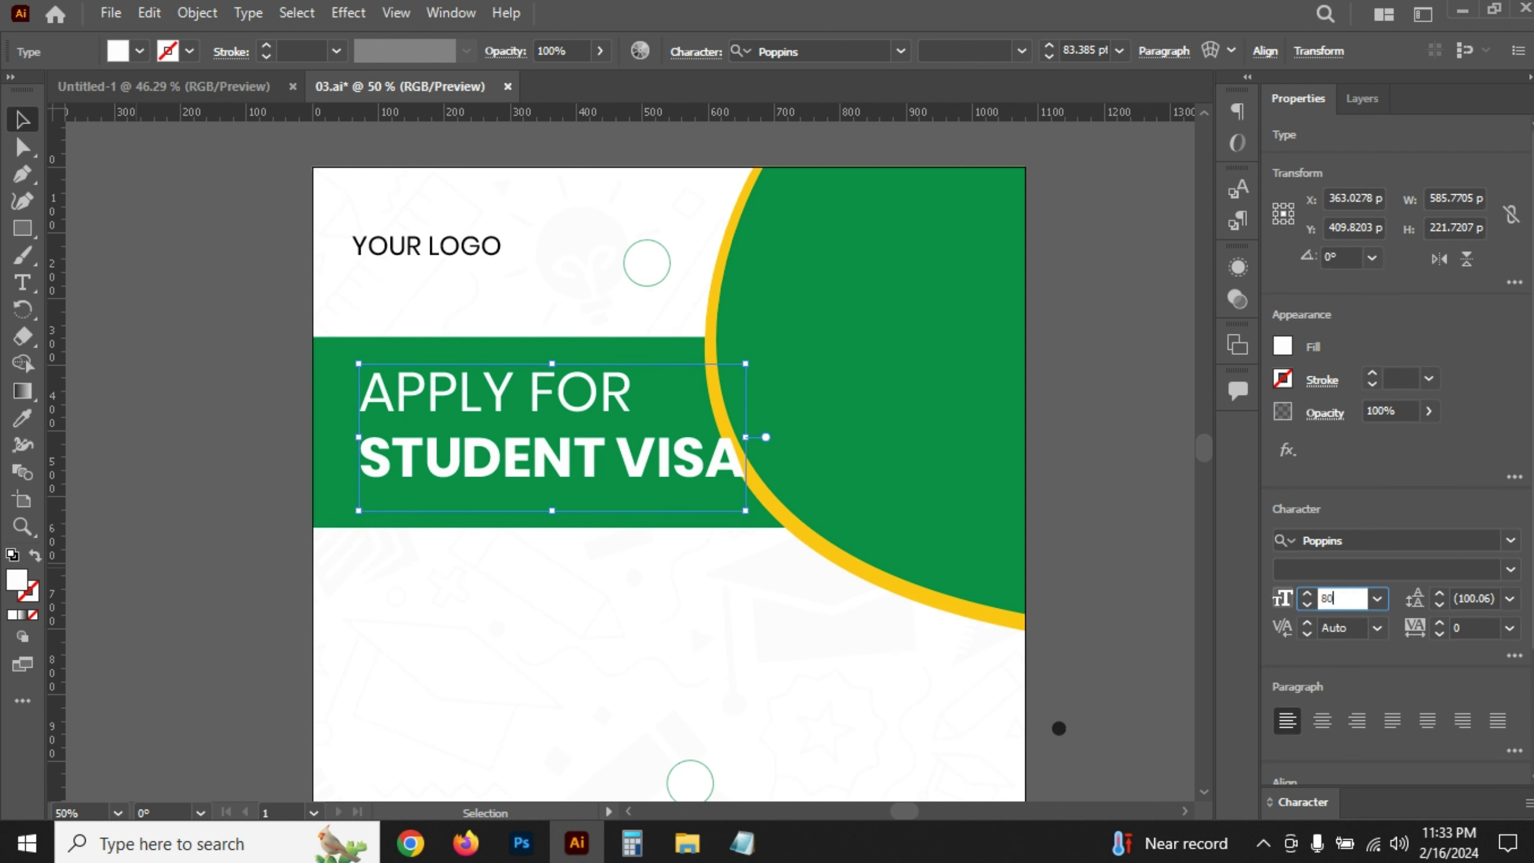
pyautogui.press('Return')
pyautogui.click(1485, 597)
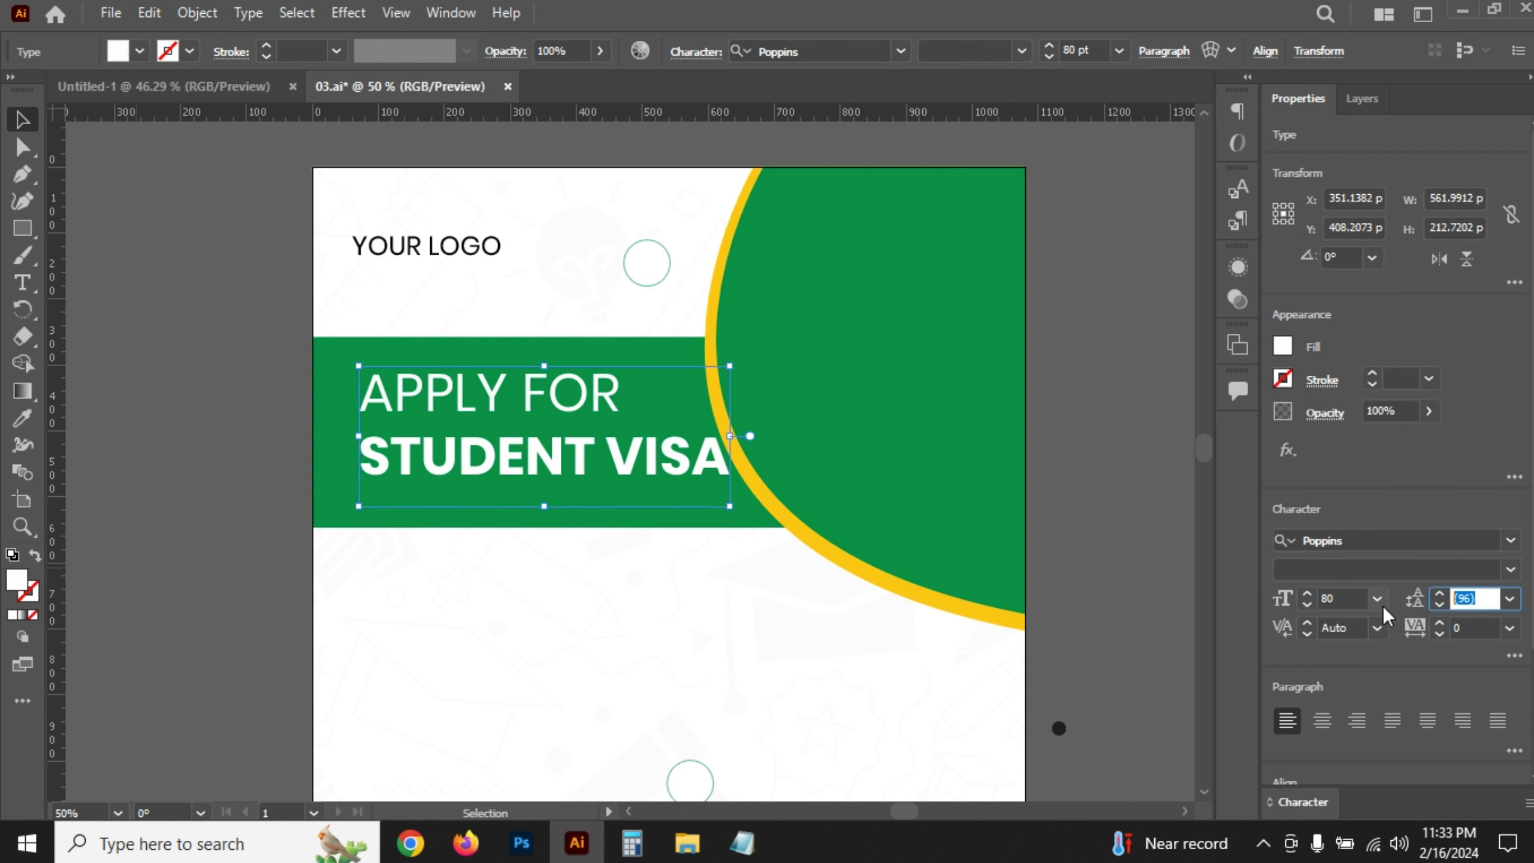
pyautogui.write('0')
pyautogui.press('Return')
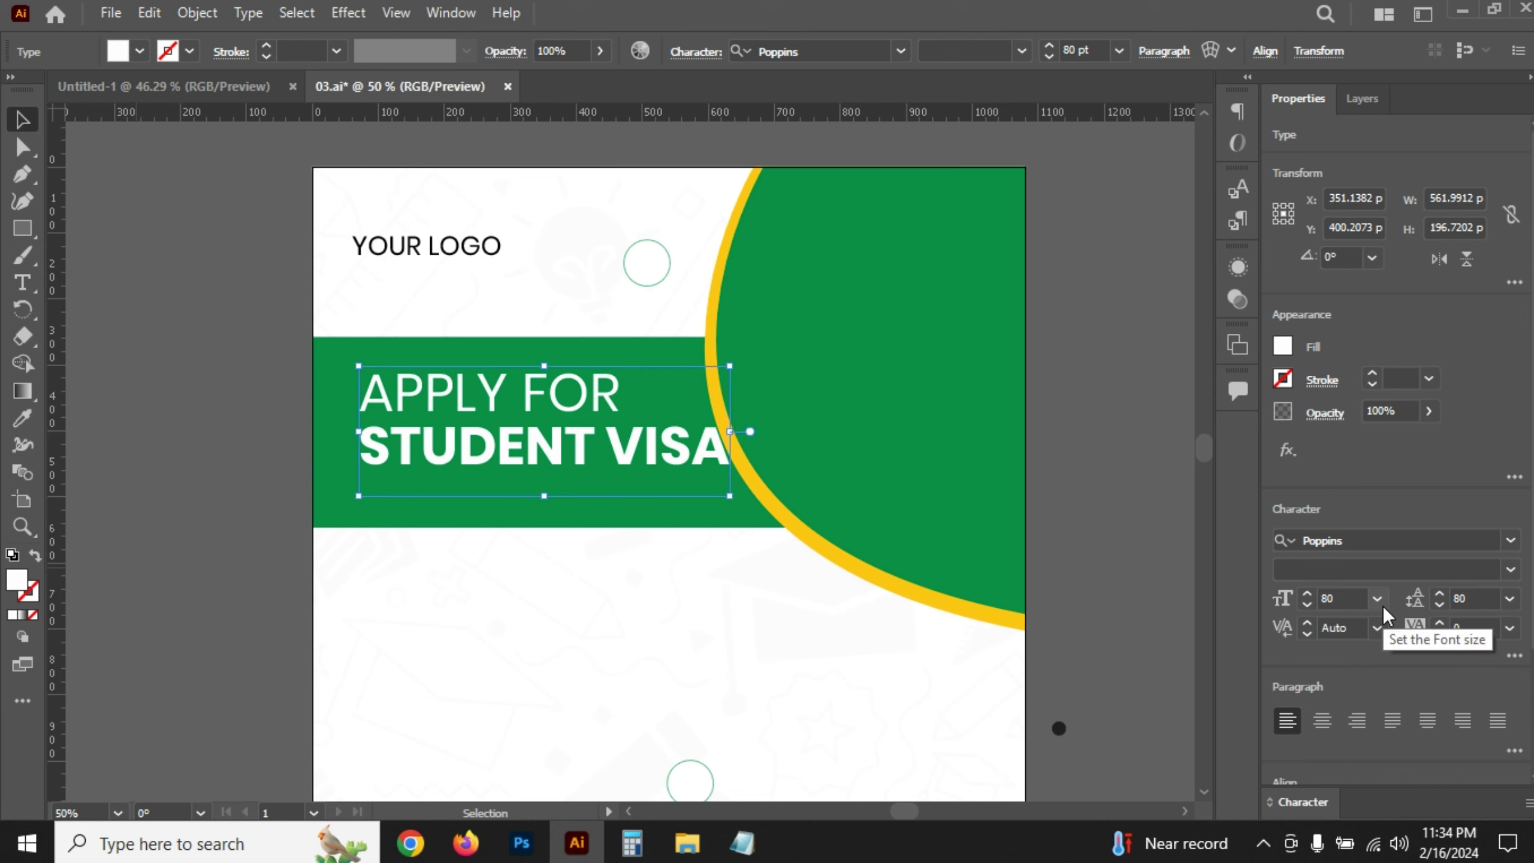
pyautogui.click(1474, 598)
pyautogui.write('8')
pyautogui.press('Return')
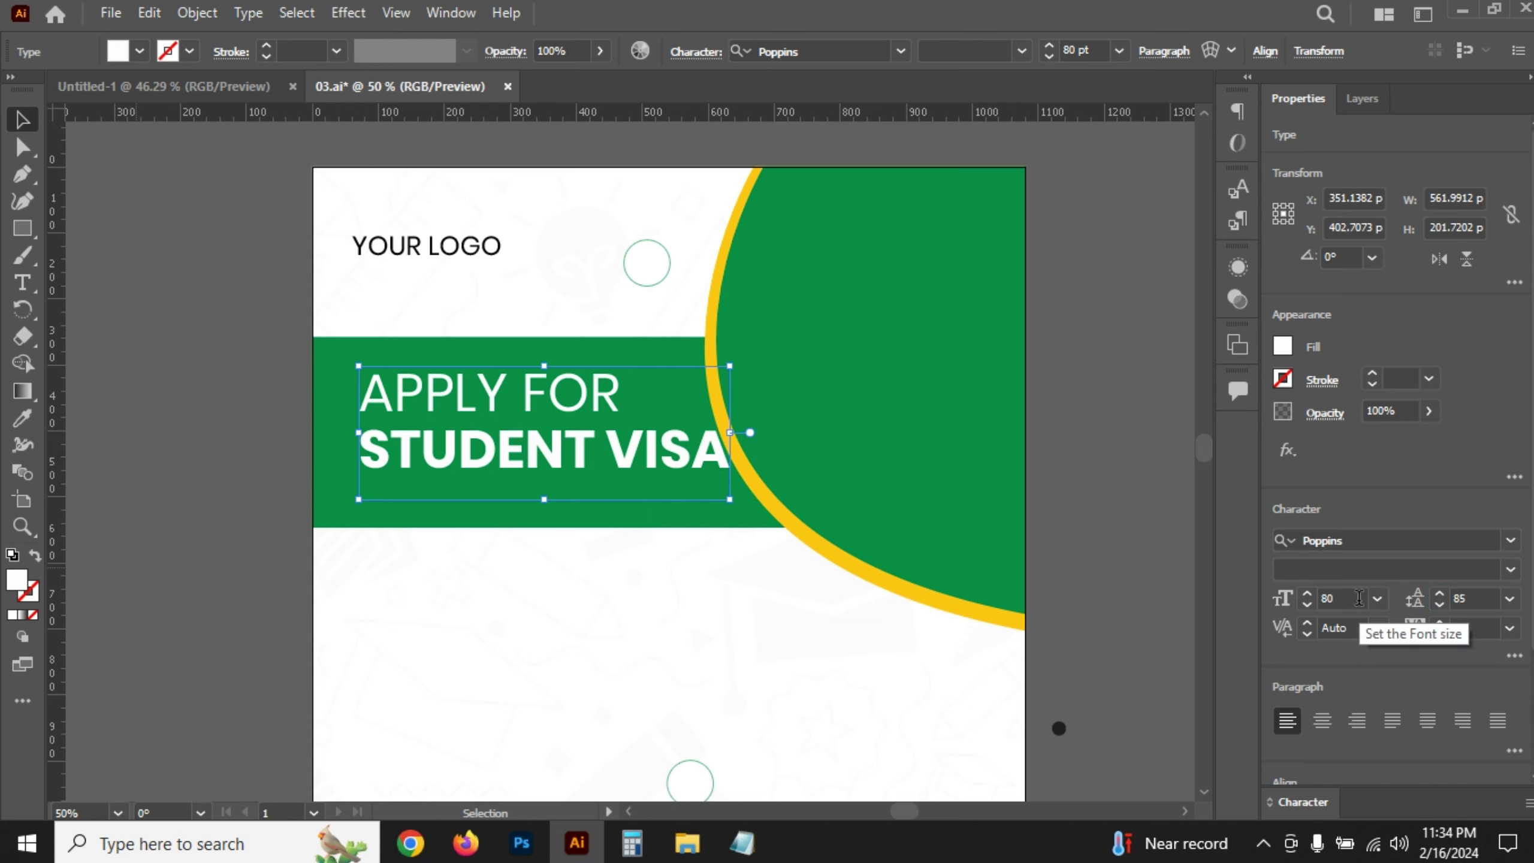
pyautogui.scroll(-3, 1353, 695)
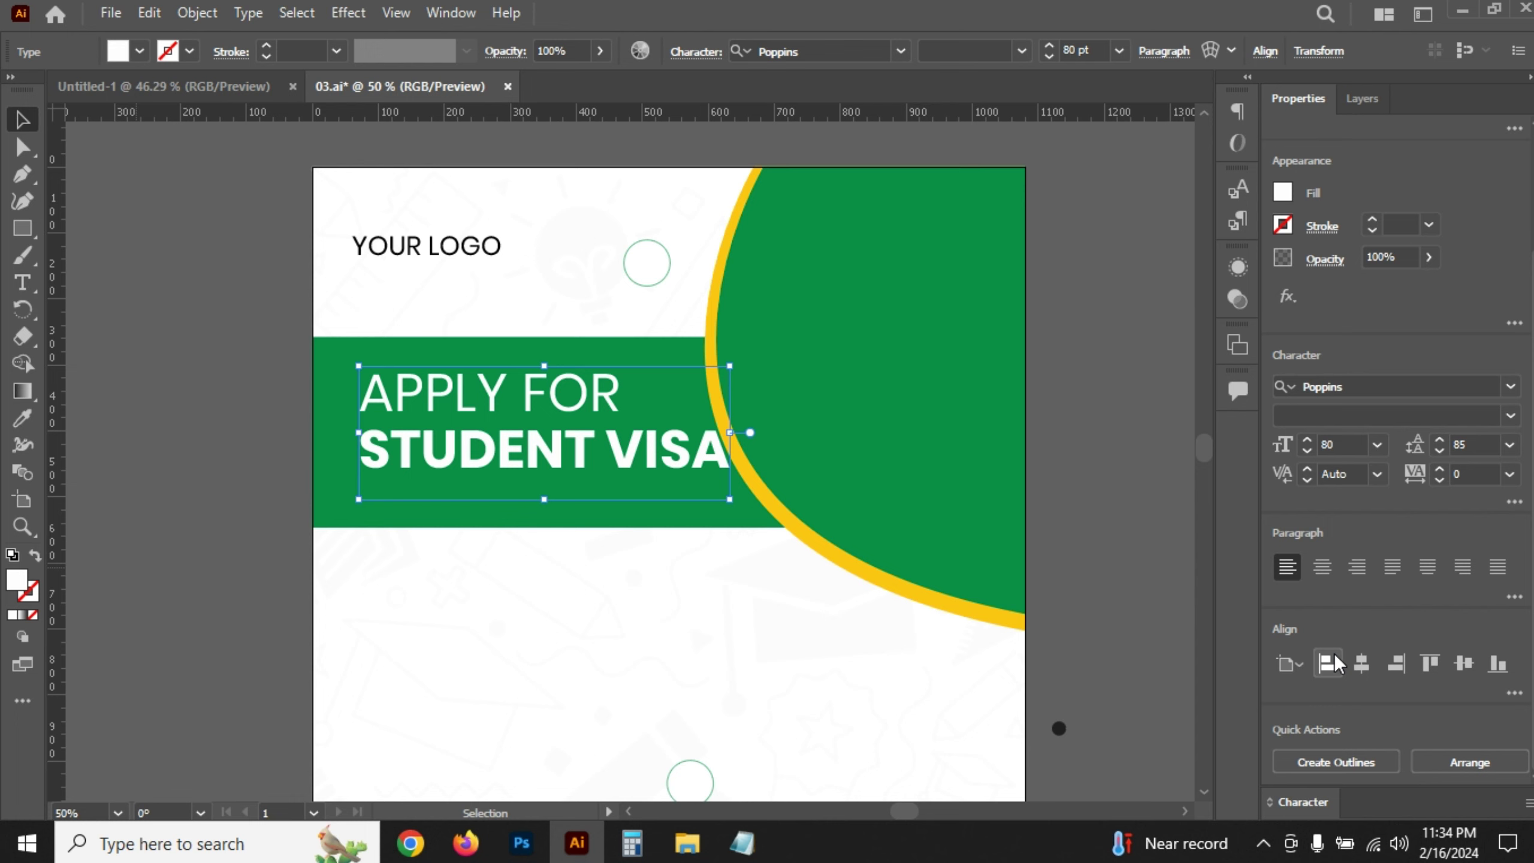
pyautogui.click(1329, 663)
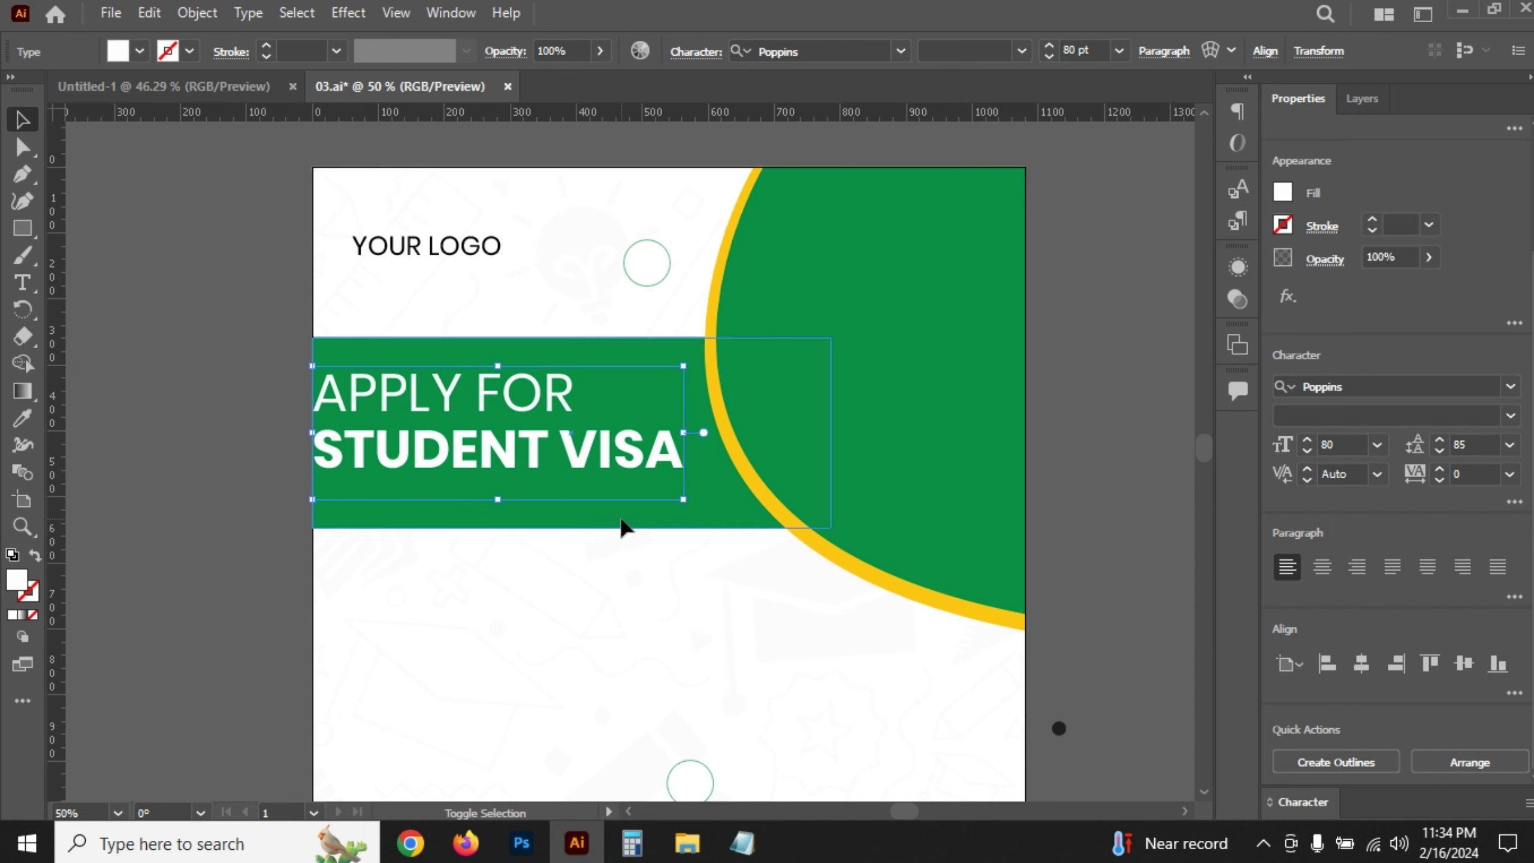
# - Group and ungroup the banner and heading, then nudge the heading right from the banner edge
pyautogui.keyDown('shift'); pyautogui.click(622, 523); pyautogui.keyUp('shift')
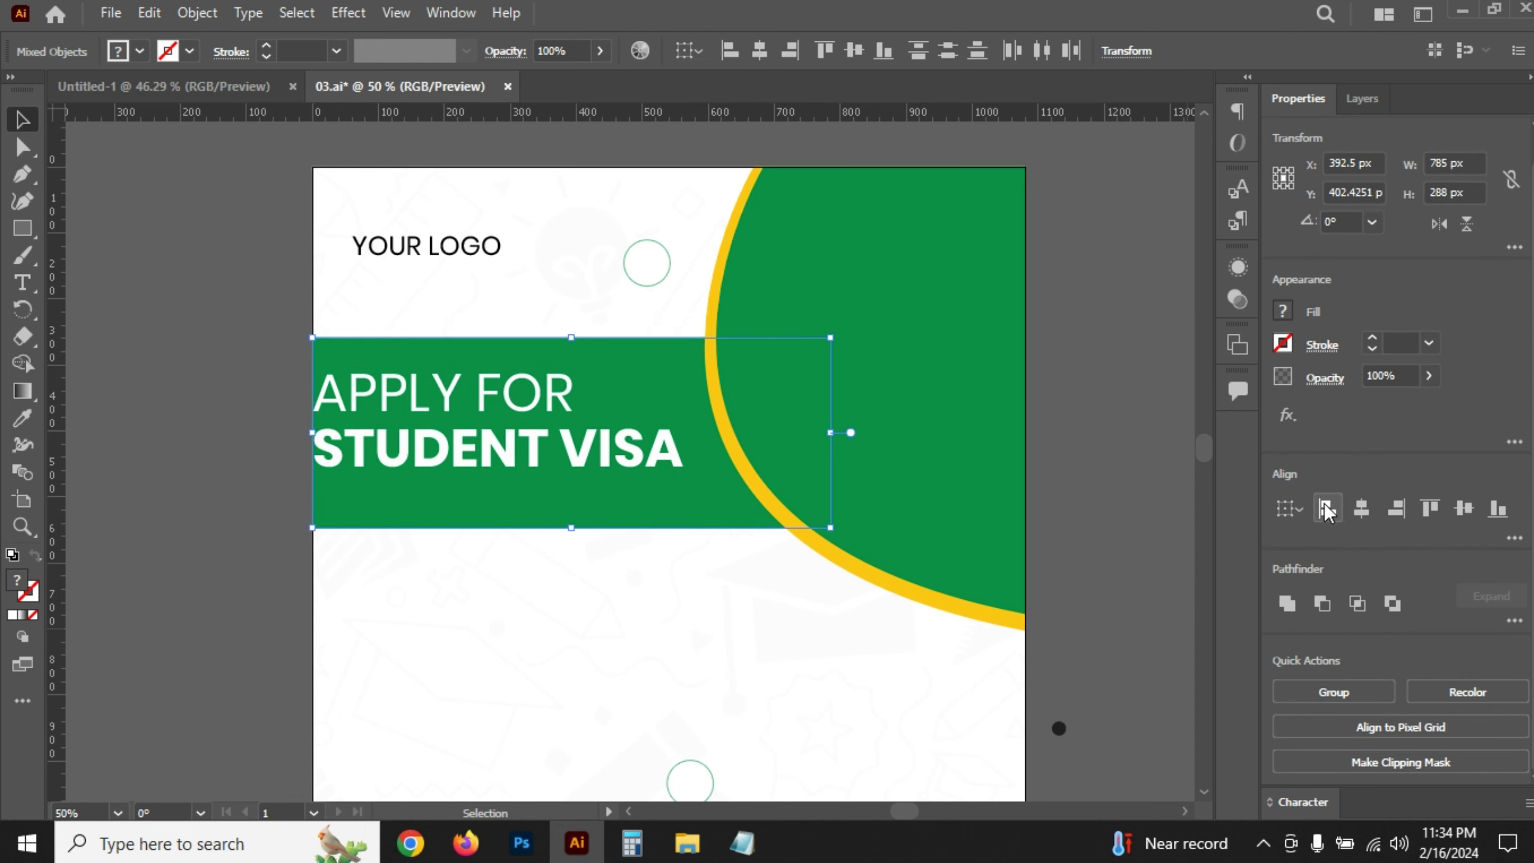
pyautogui.click(1299, 694)
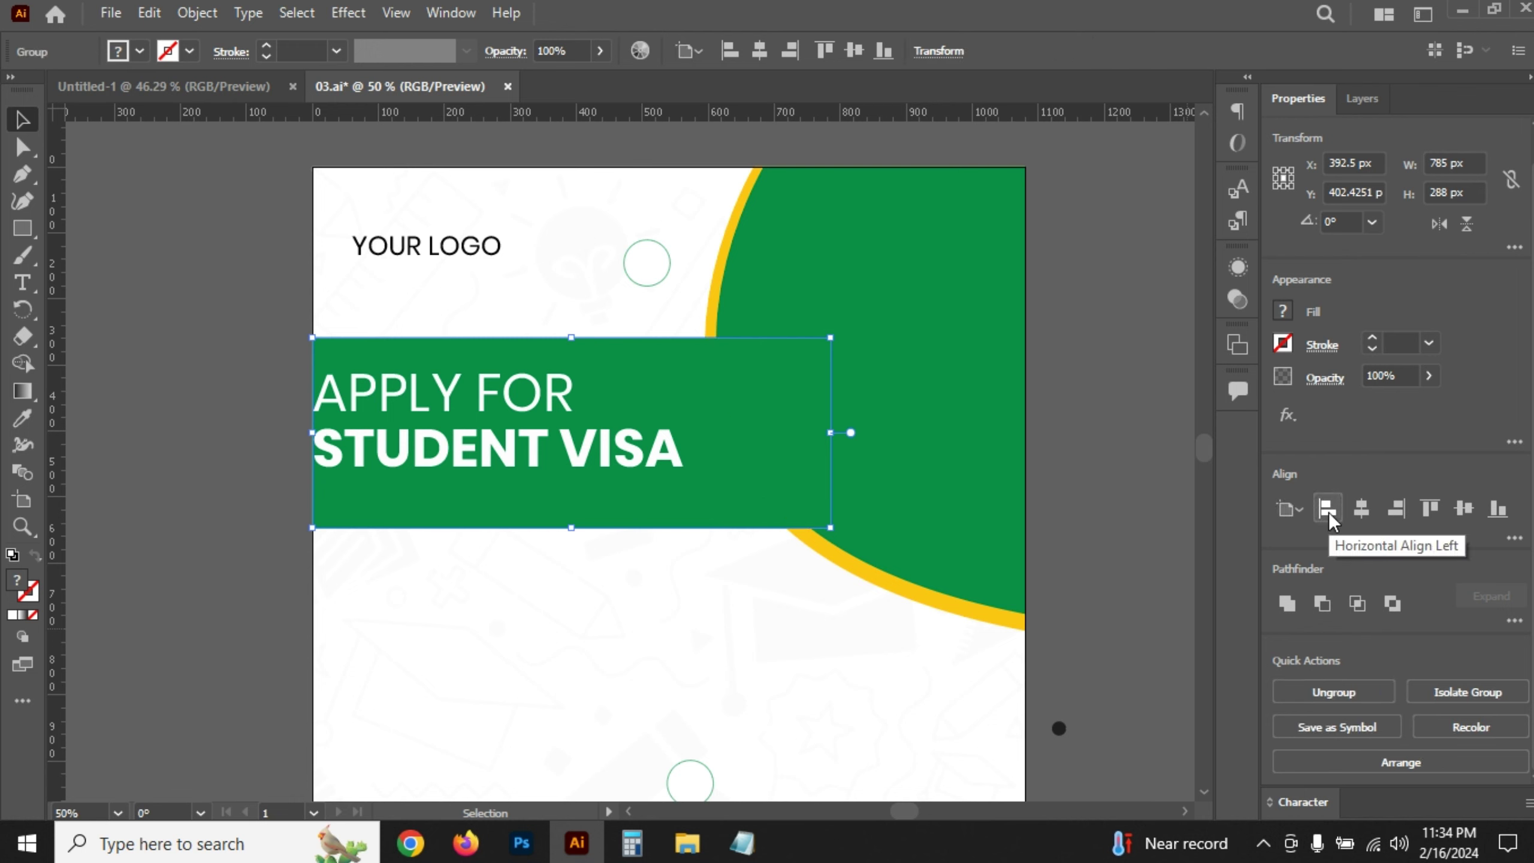
pyautogui.click(1311, 692)
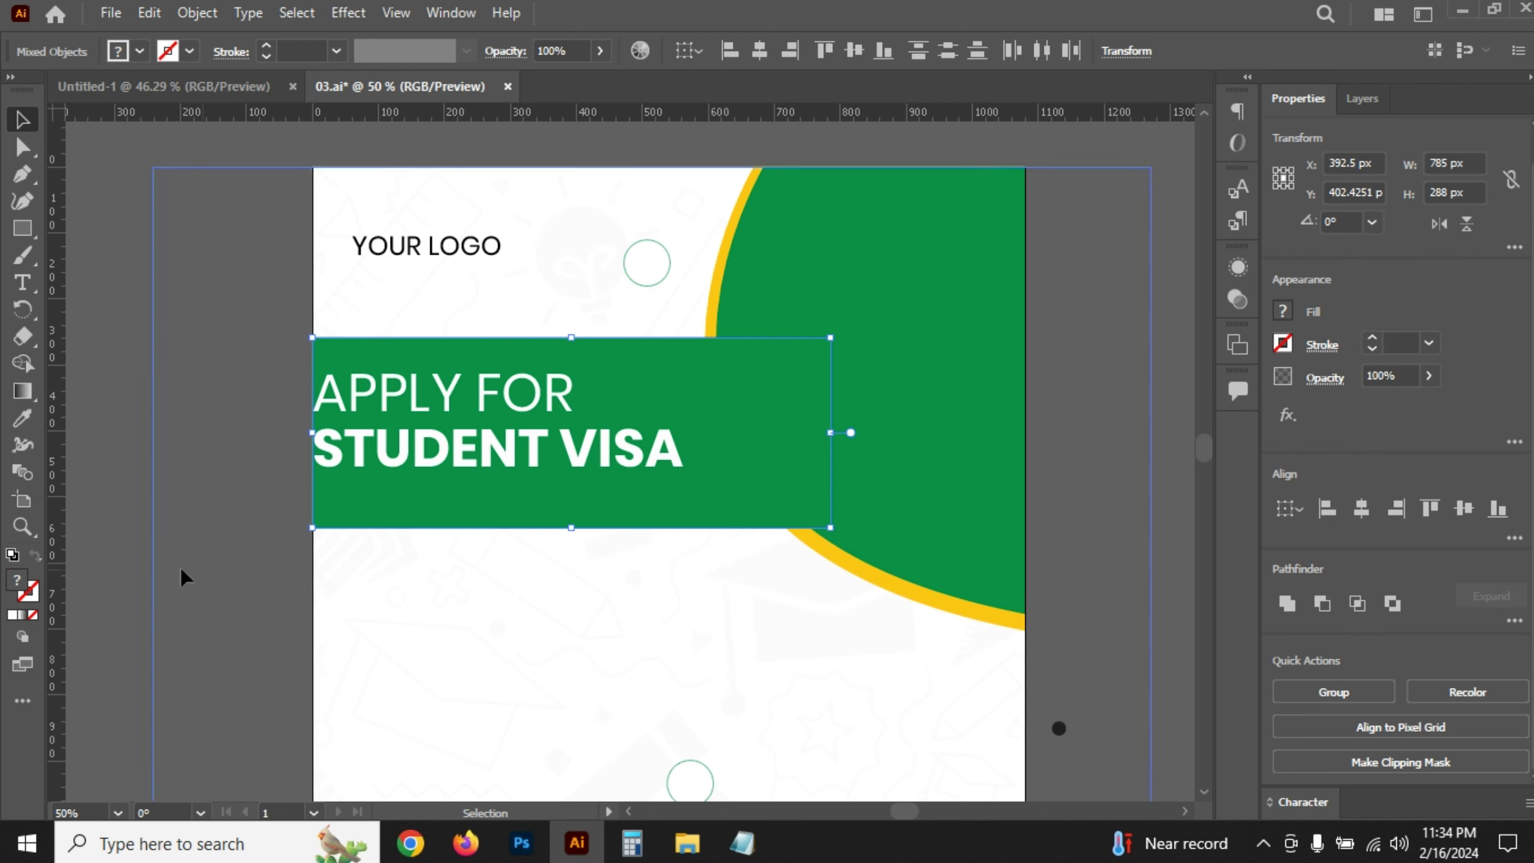
pyautogui.click(226, 518)
pyautogui.click(373, 457)
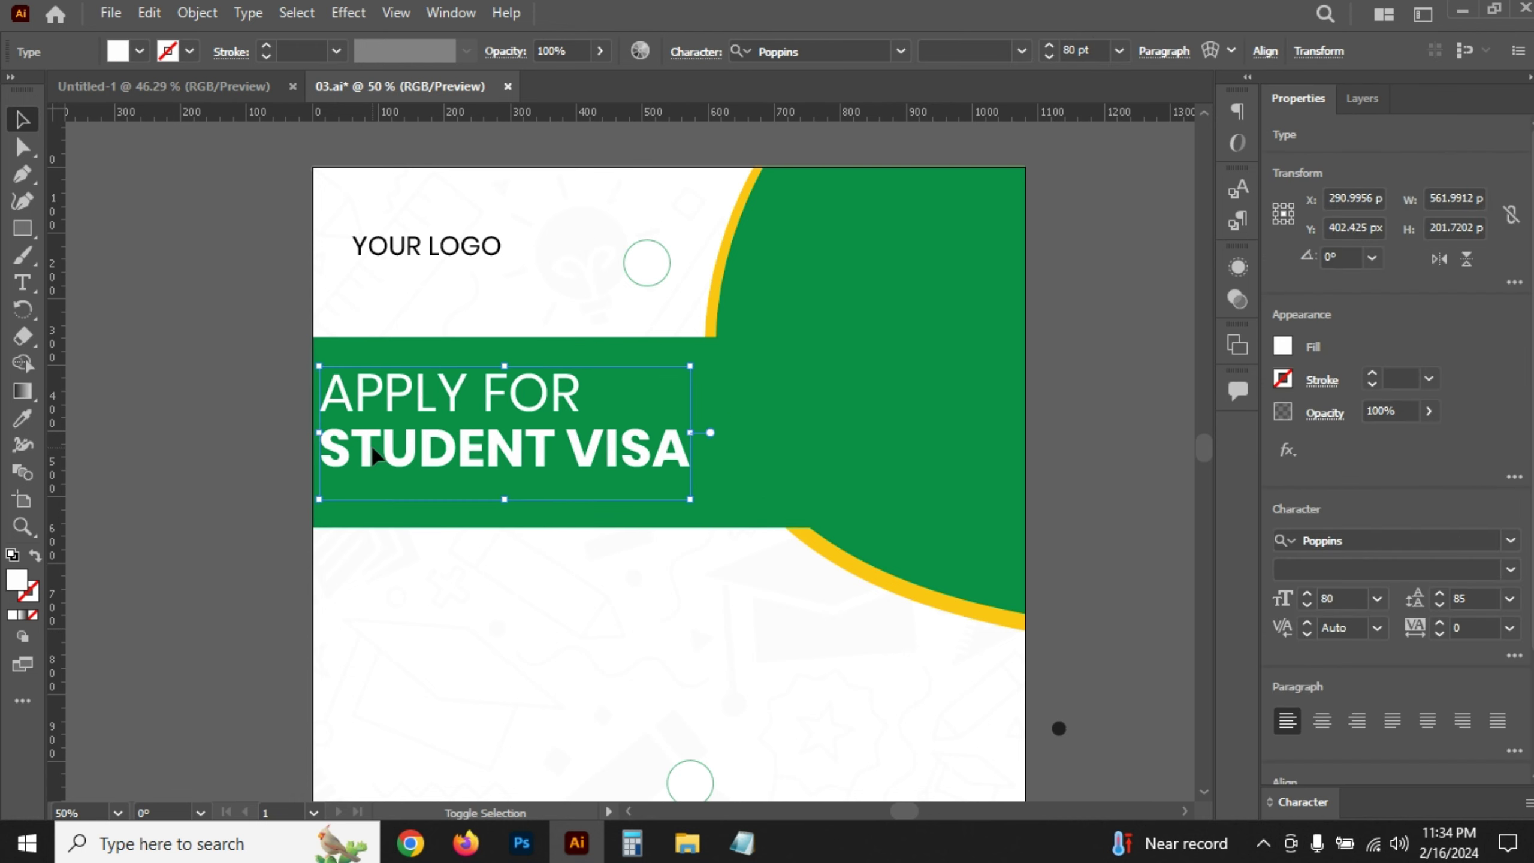
pyautogui.hotkey('shift', 'Right')
pyautogui.hotkey('shift', 'Right')
pyautogui.hotkey('shift', 'Right')
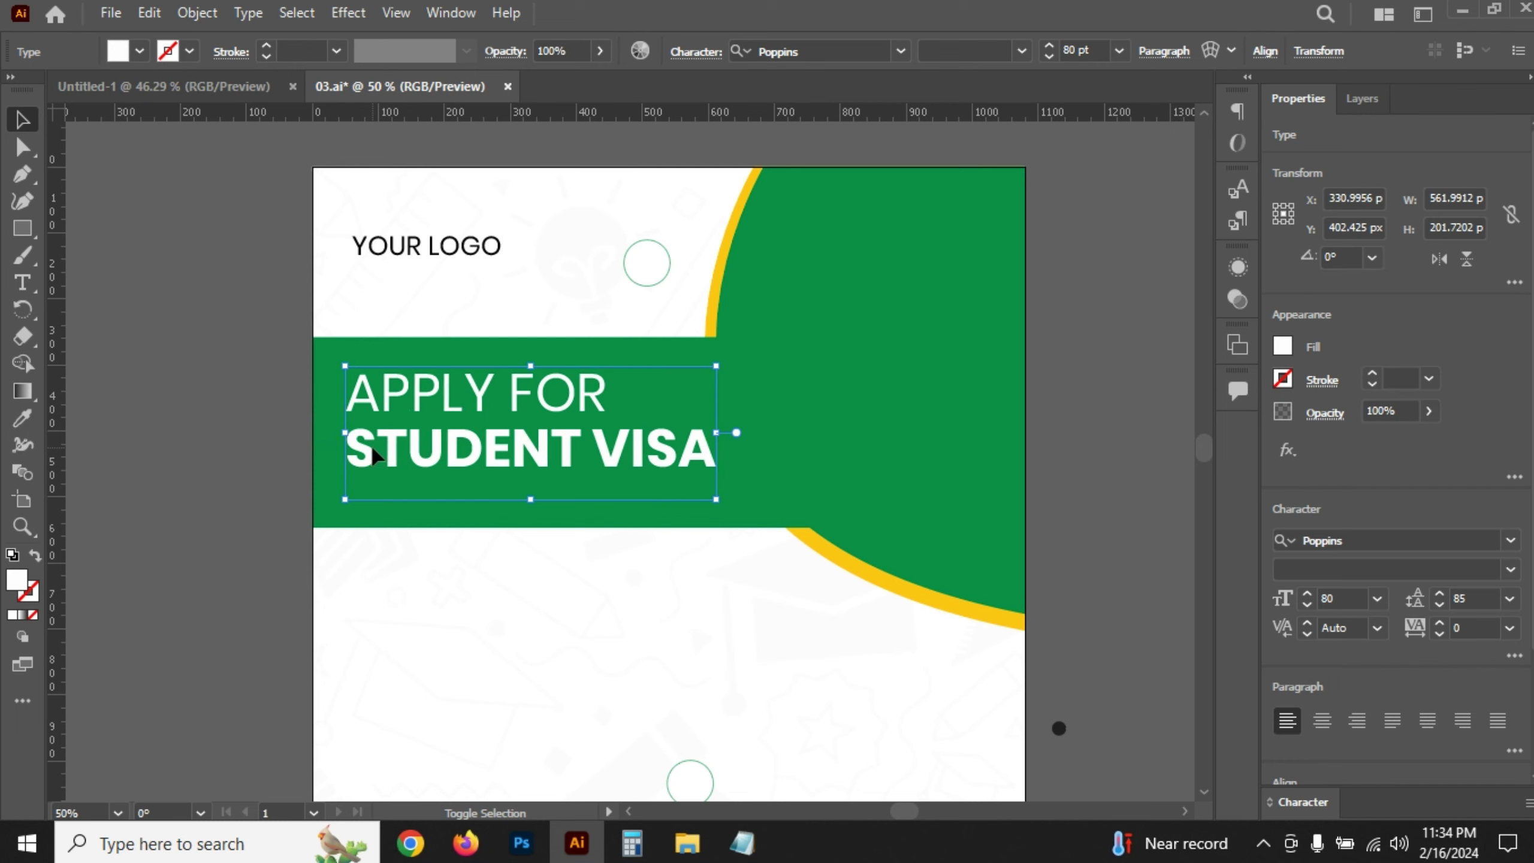
pyautogui.hotkey('shift', 'Right')
# - Shrink the heading to 78 pt so it clears the yellow curve, then save
pyautogui.click(875, 548)
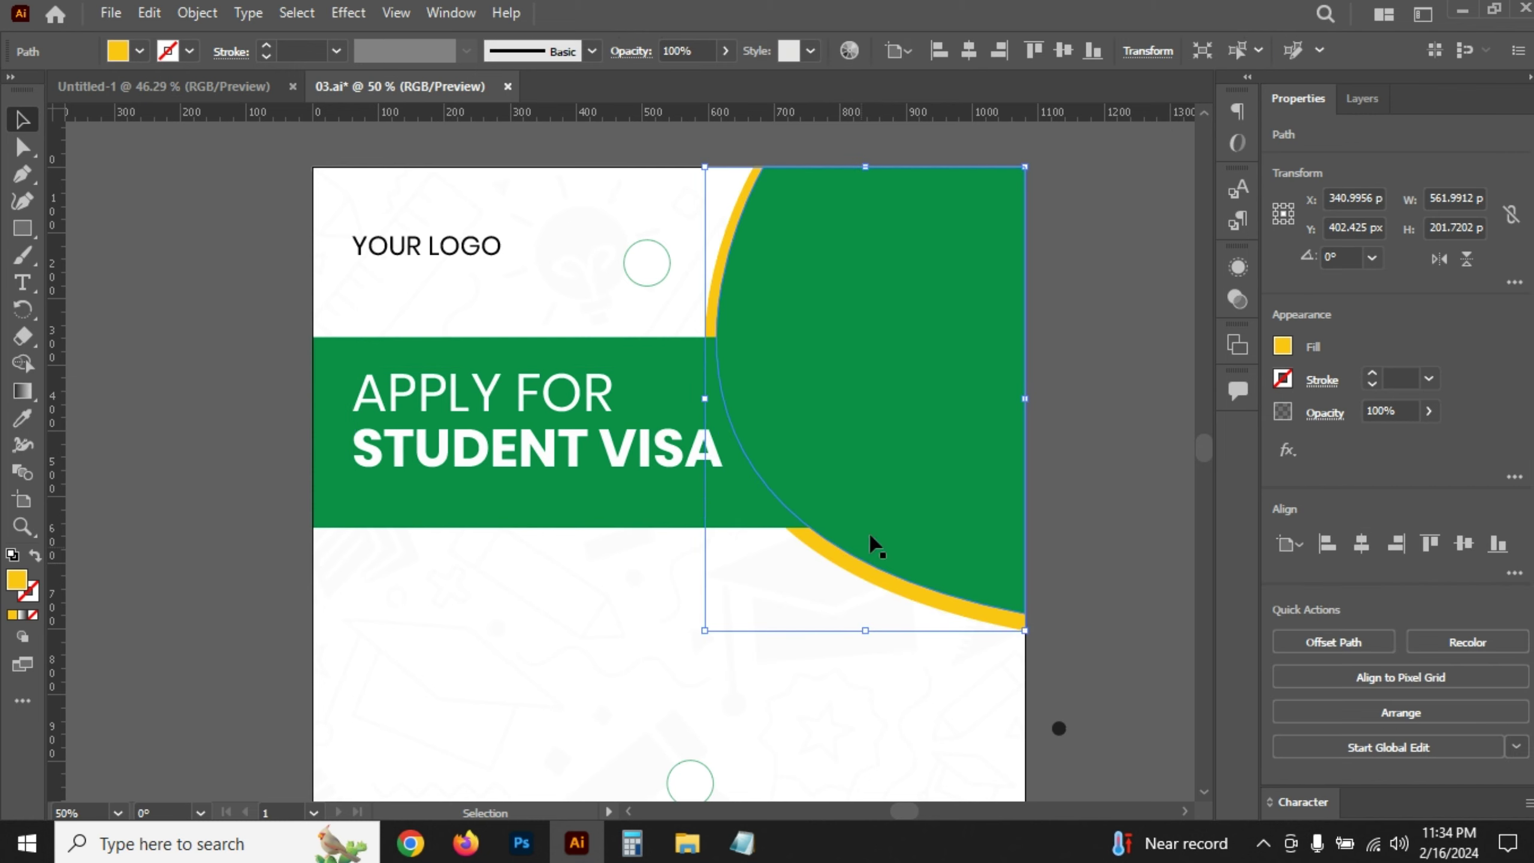
pyautogui.keyDown('shift'); pyautogui.click(901, 458); pyautogui.keyUp('shift')
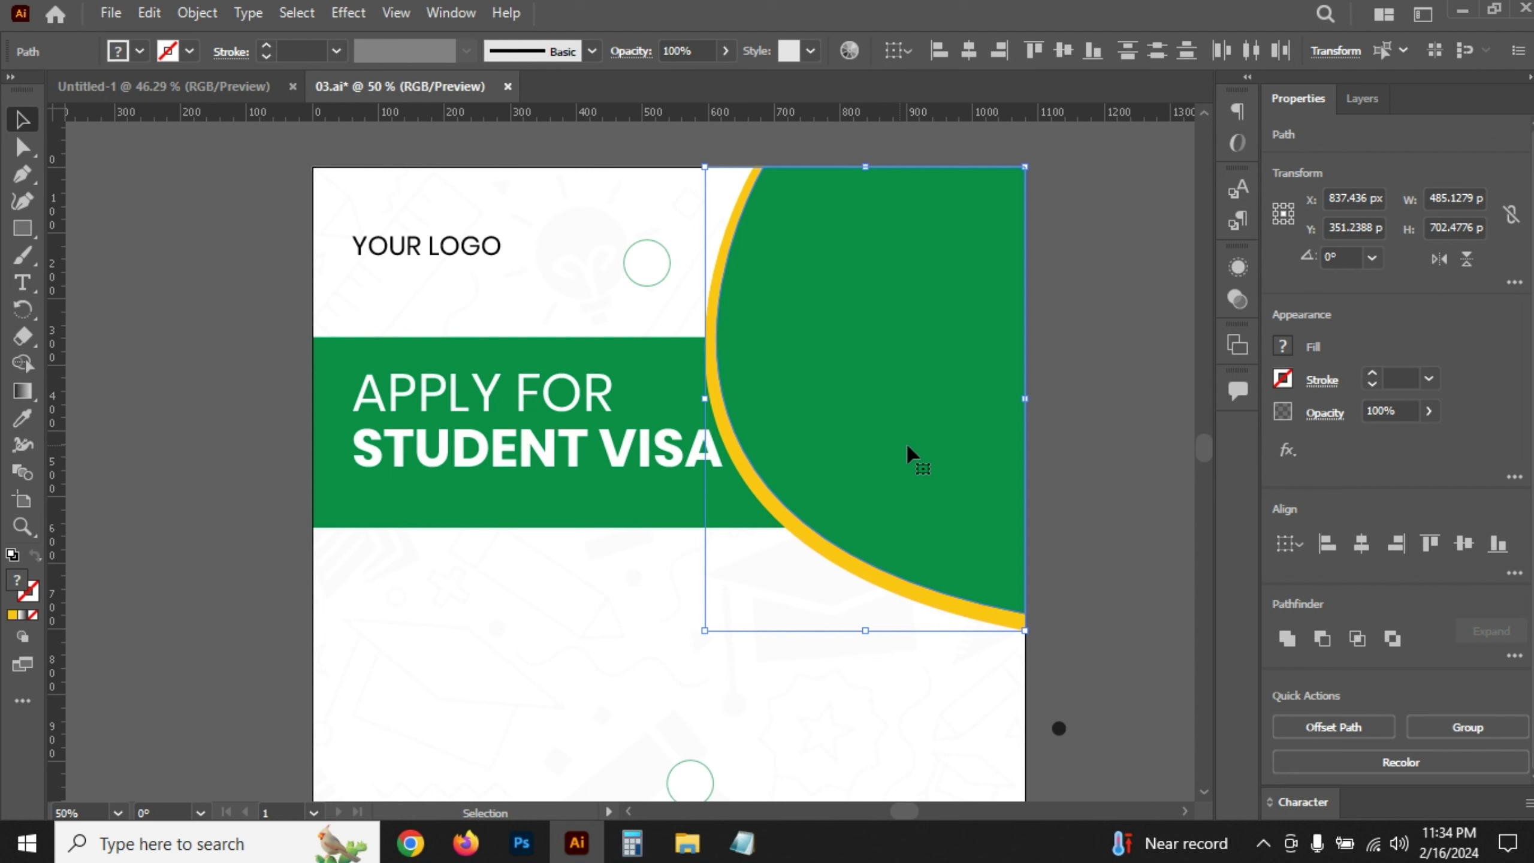
pyautogui.click(1085, 425)
pyautogui.click(715, 472)
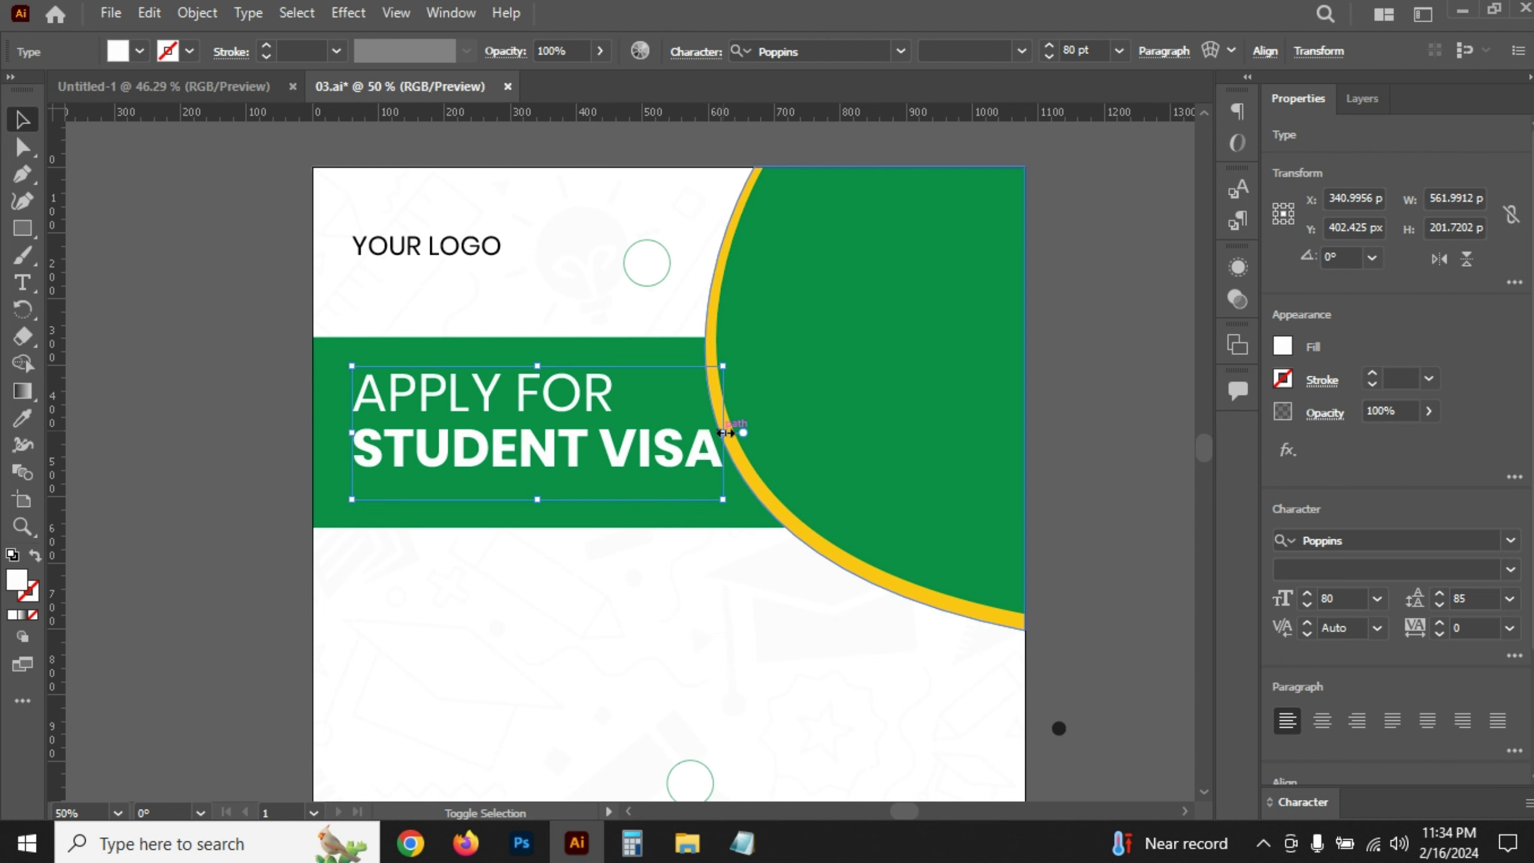
pyautogui.moveTo(723, 433); pyautogui.dragTo(714, 433)
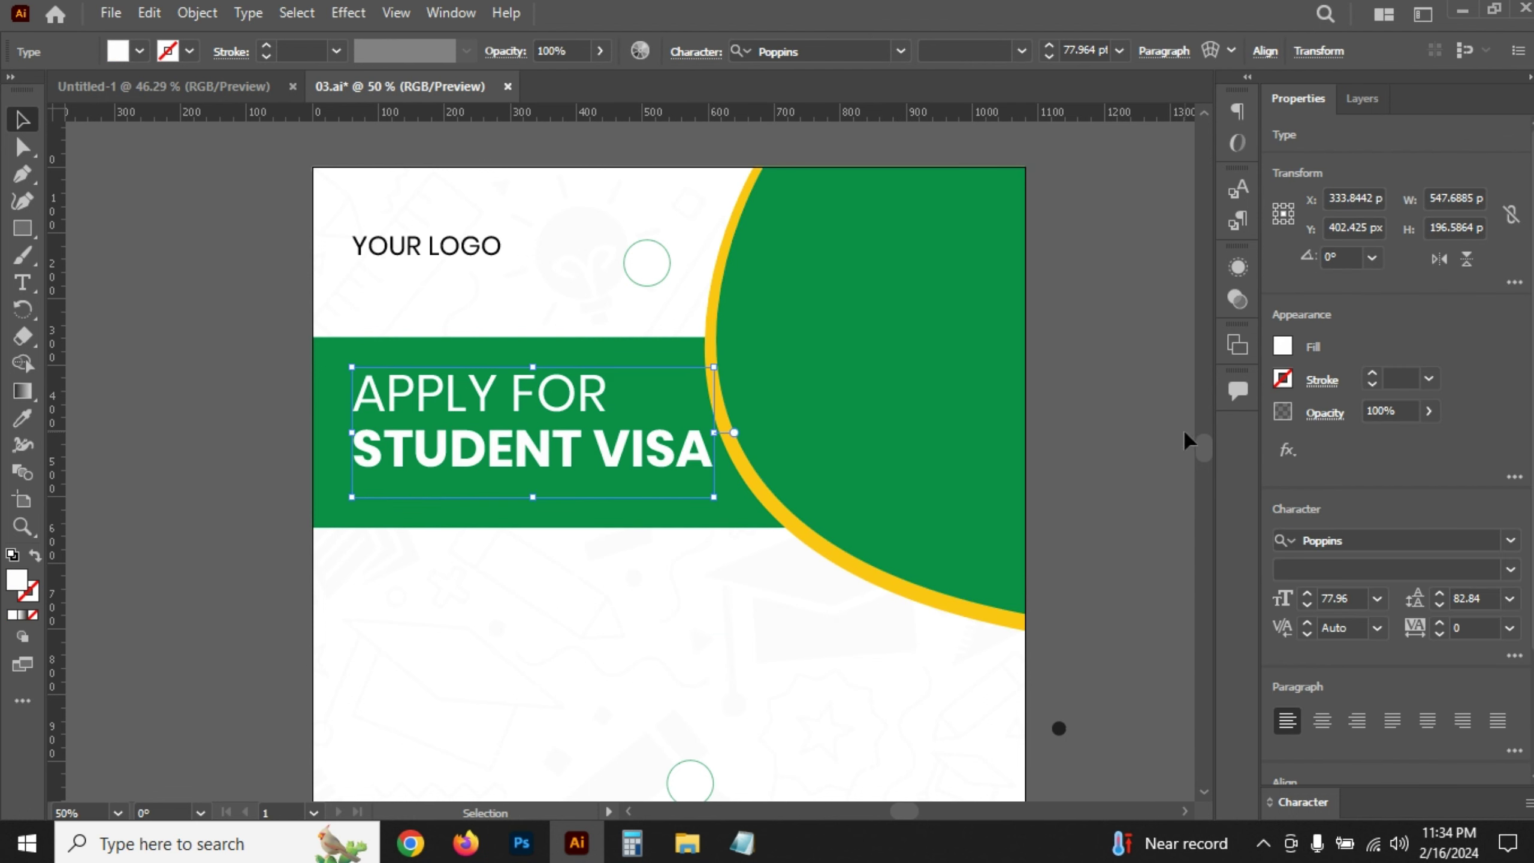
pyautogui.click(1355, 598)
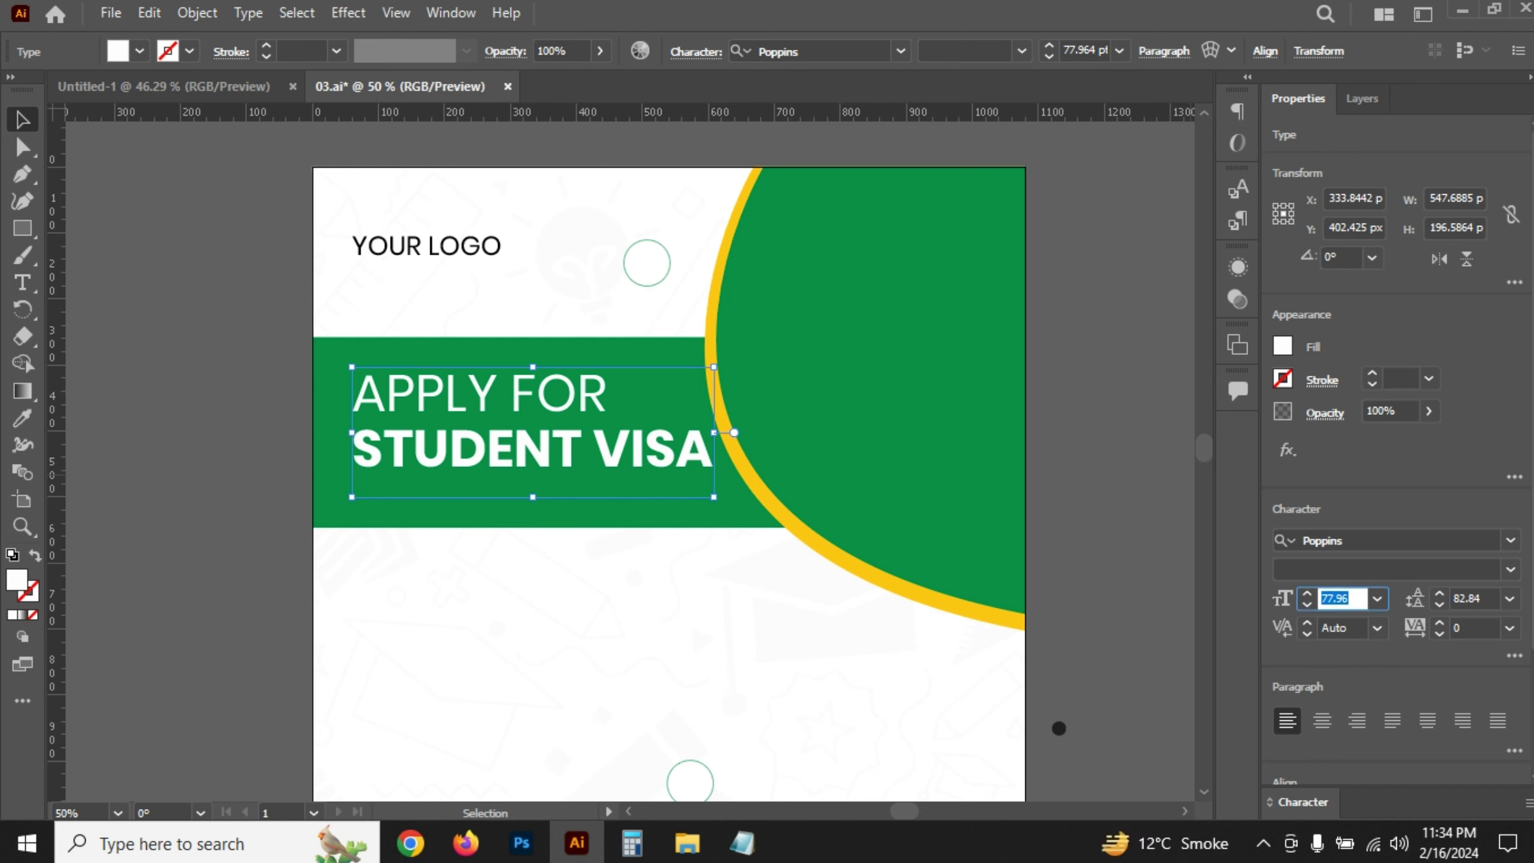
pyautogui.write('78')
pyautogui.press('Return')
pyautogui.click(1081, 513)
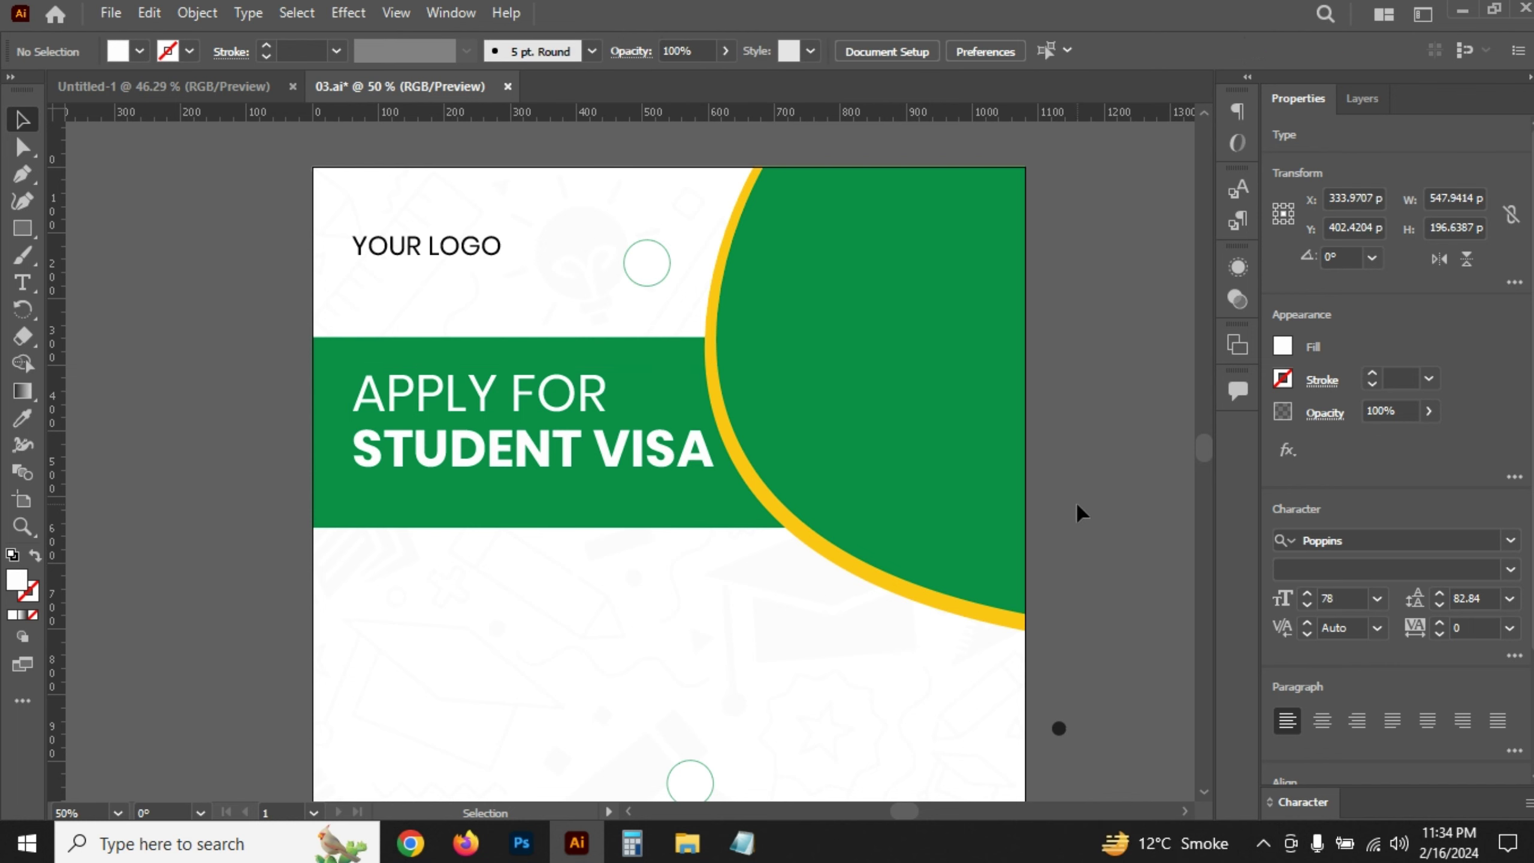
pyautogui.hotkey('ctrl', 's')
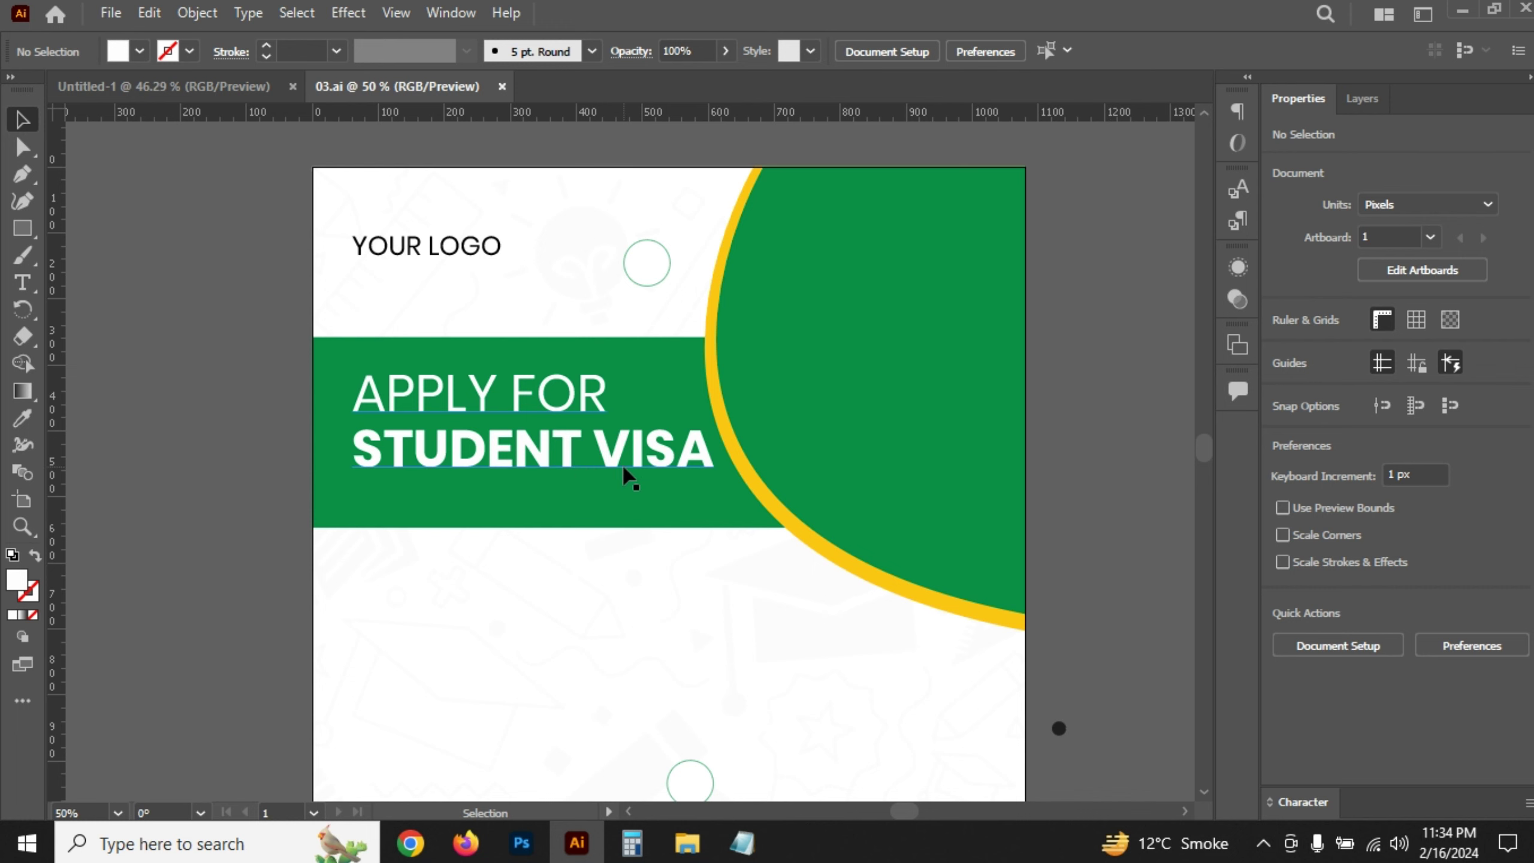
# - Duplicate the YOUR LOGO text below the banner and replace it with '60-90% SCHOLOARSHIP' from the notes
pyautogui.moveTo(410, 262); pyautogui.dragTo(459, 598)
pyautogui.hotkey('alt', 'Tab')
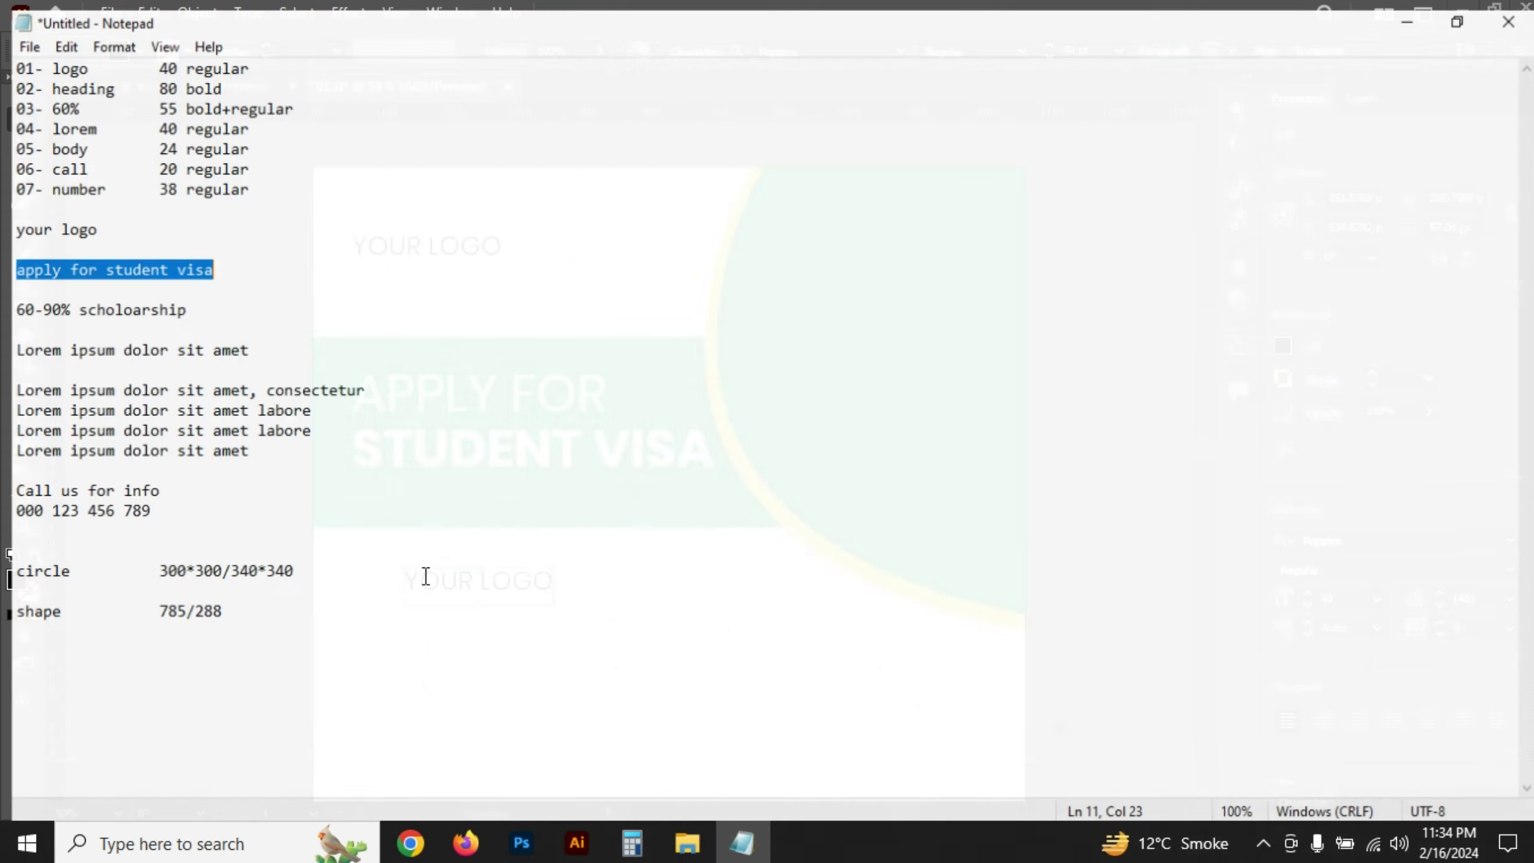
pyautogui.moveTo(8, 299); pyautogui.dragTo(264, 295)
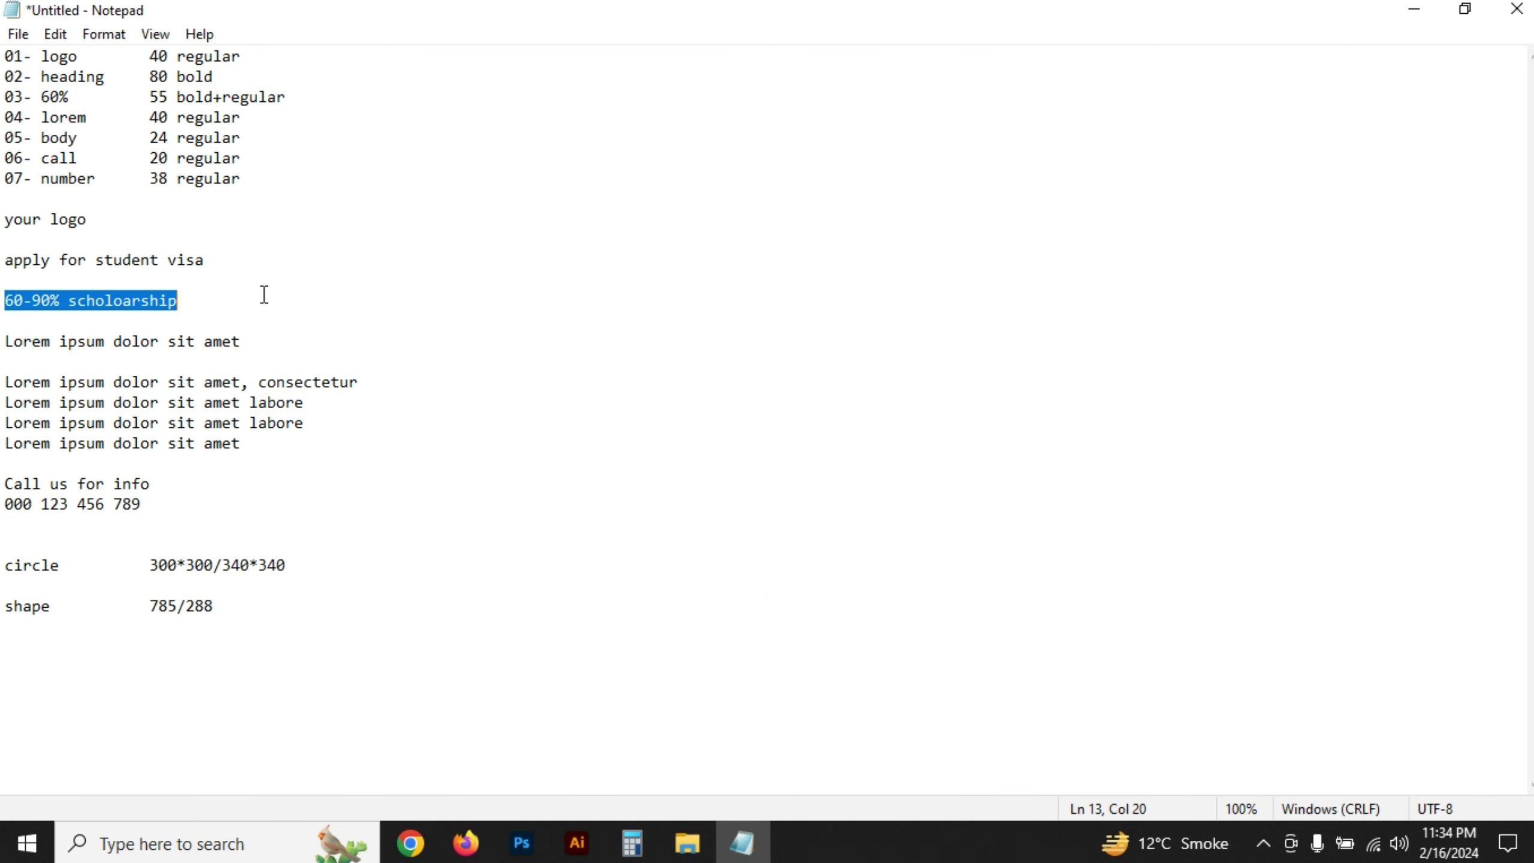
pyautogui.click(577, 844)
pyautogui.doubleClick(496, 583)
pyautogui.hotkey('ctrl', 'a')
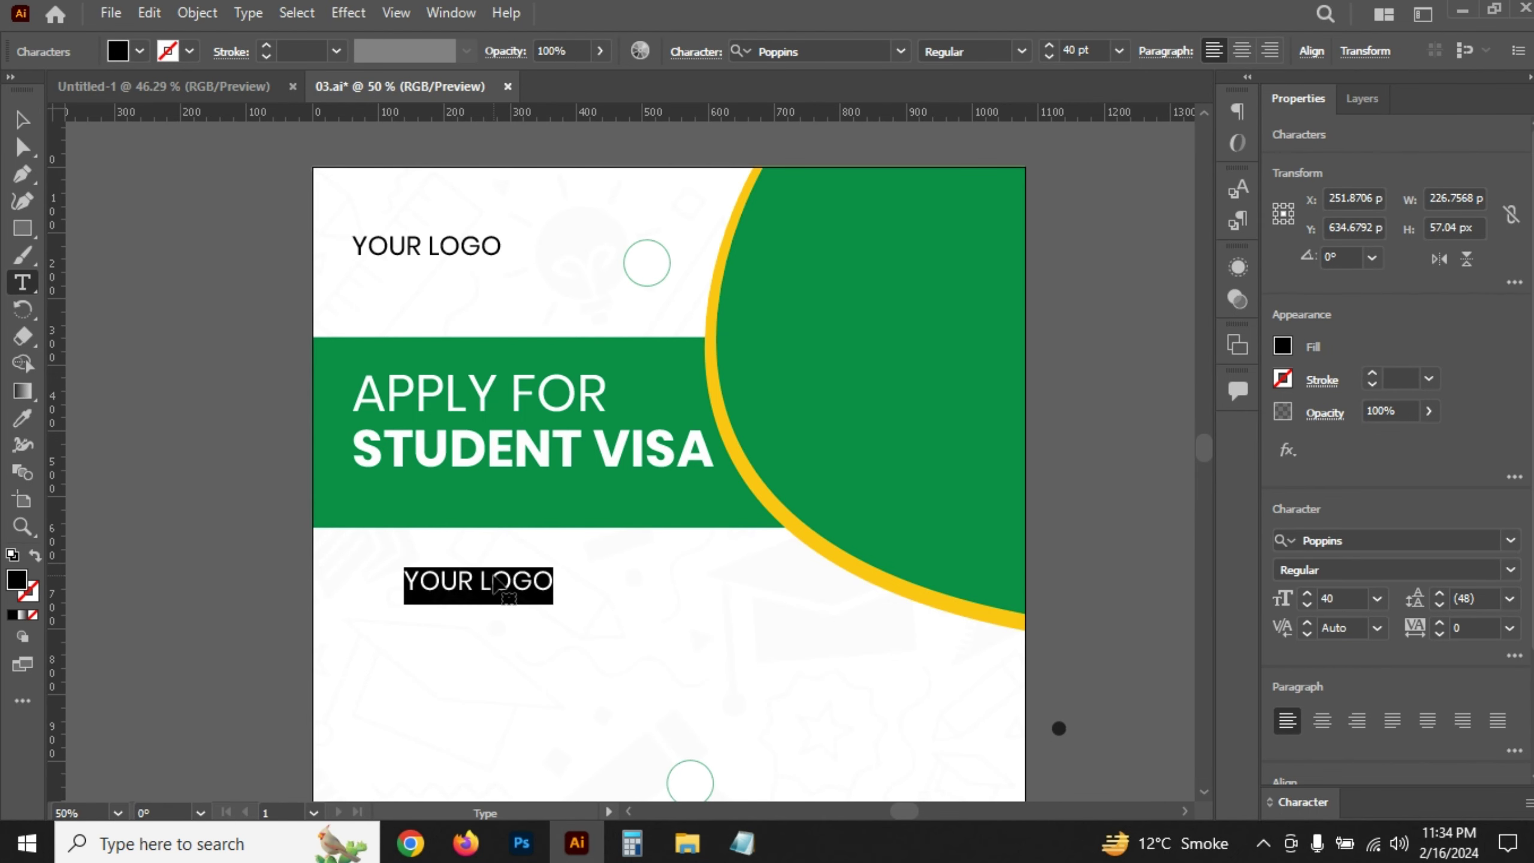
pyautogui.hotkey('ctrl', 'v')
# - Make '60-90%' SemiBold, then left-align the line and nudge it right to match the heading
pyautogui.click(544, 597)
pyautogui.moveTo(494, 583); pyautogui.dragTo(376, 580)
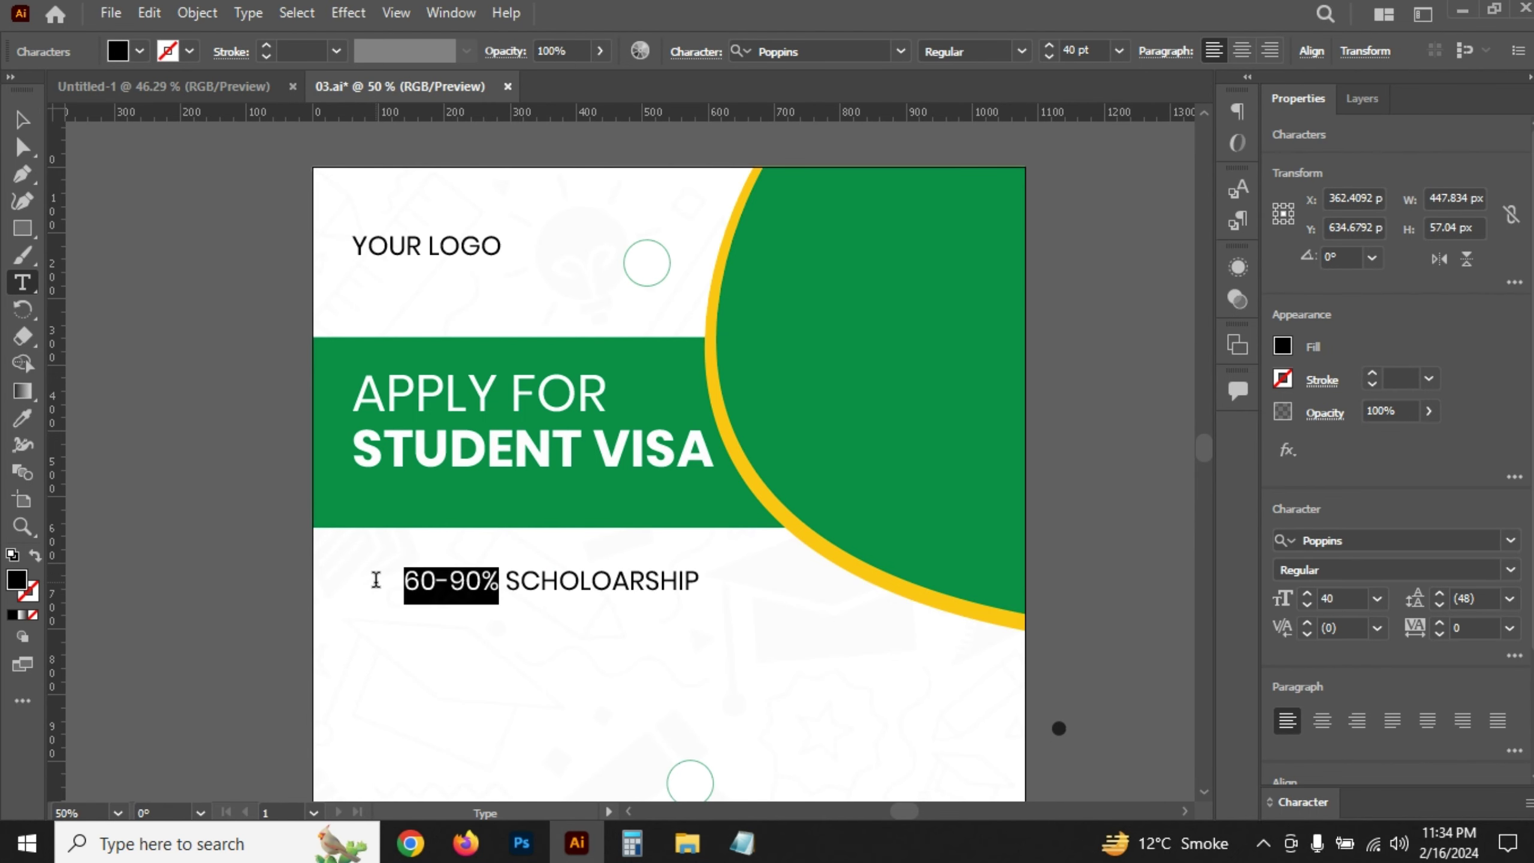
pyautogui.click(1512, 570)
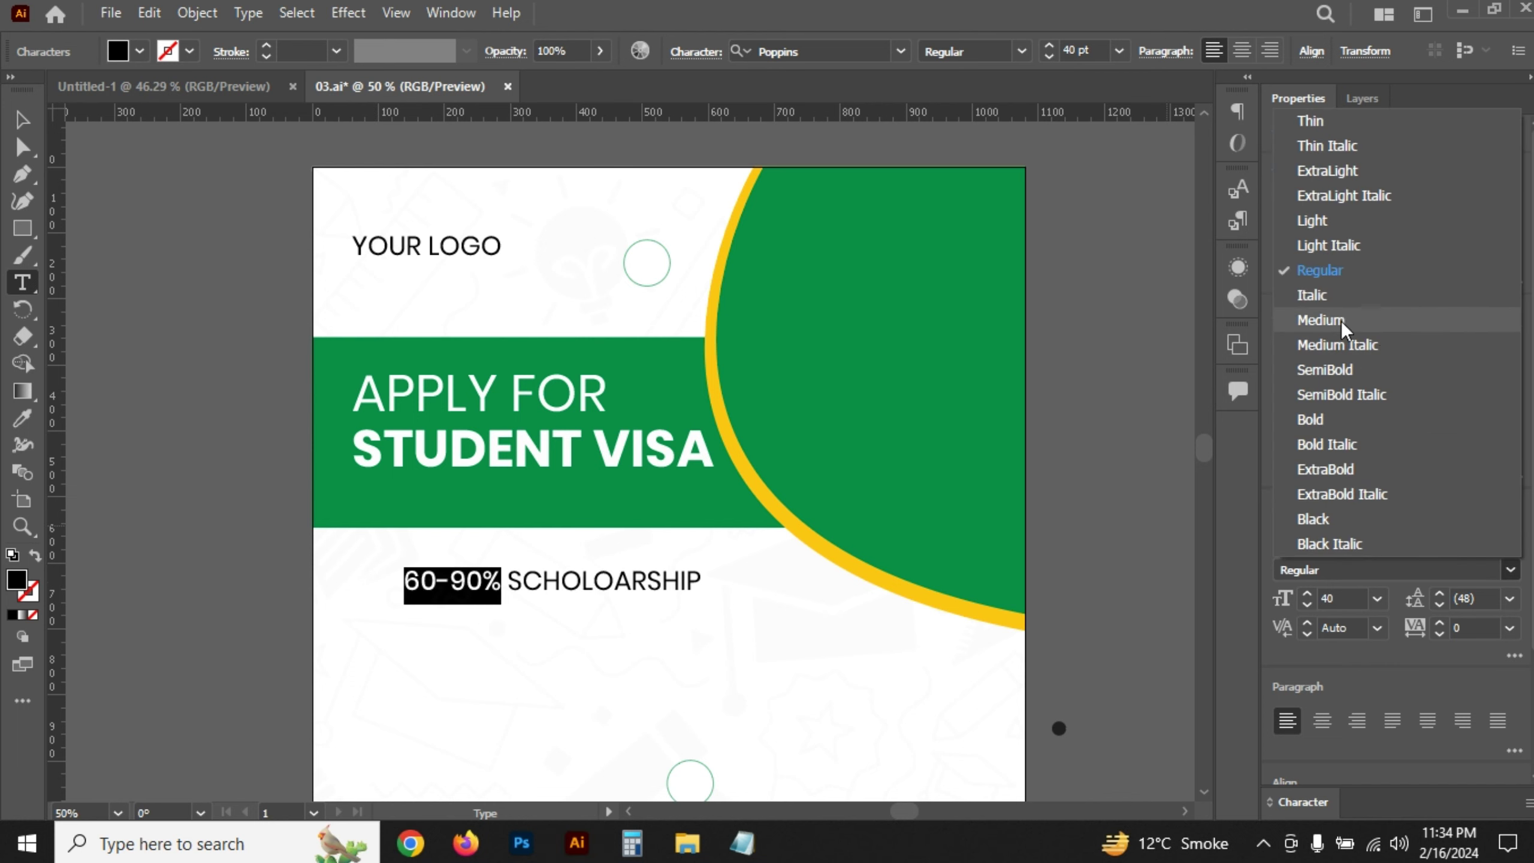
pyautogui.click(1347, 375)
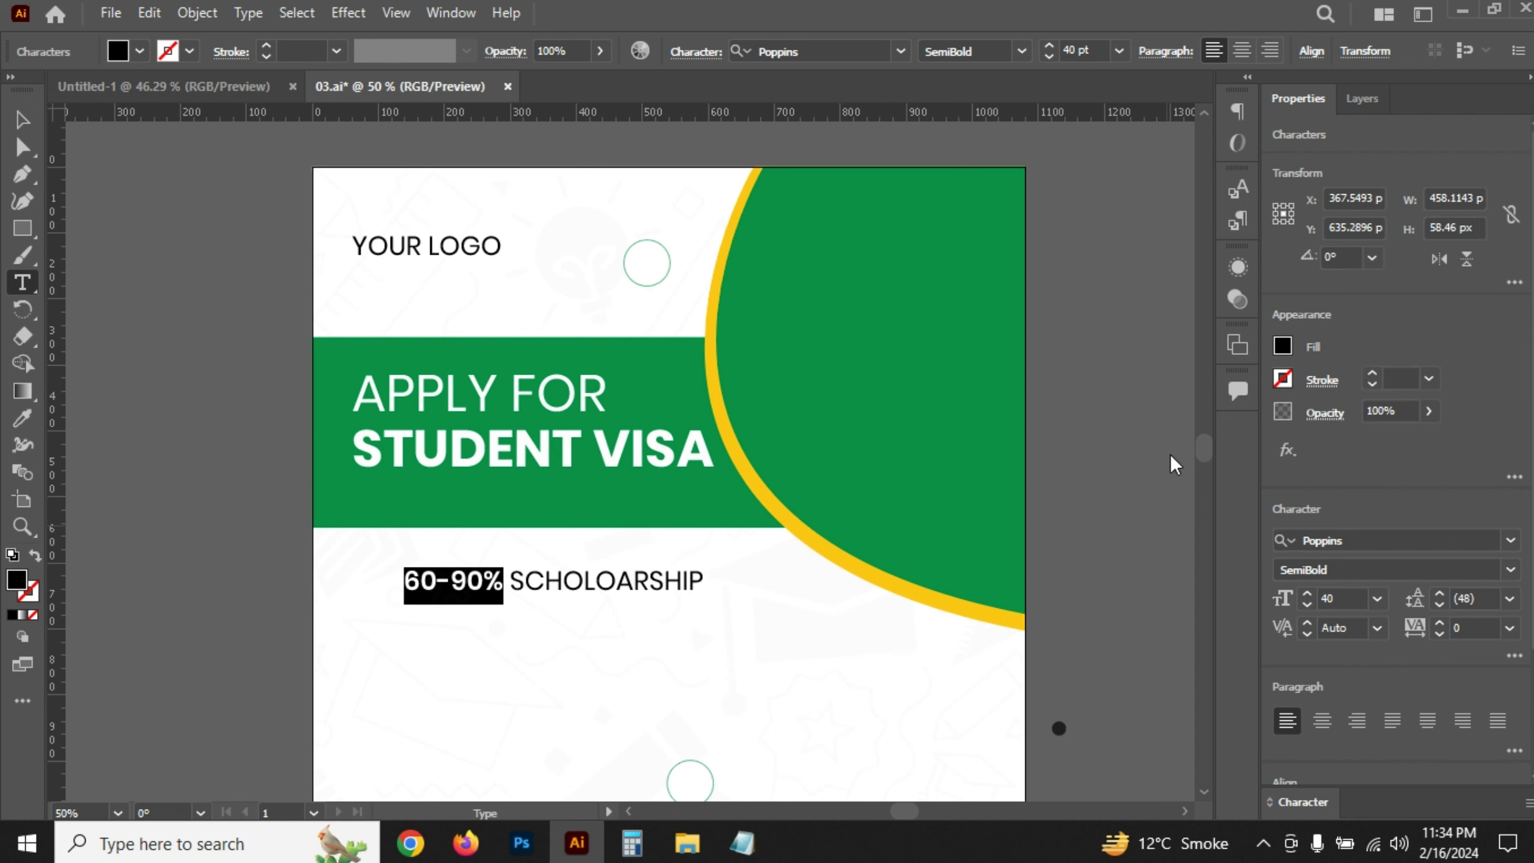
pyautogui.click(19, 114)
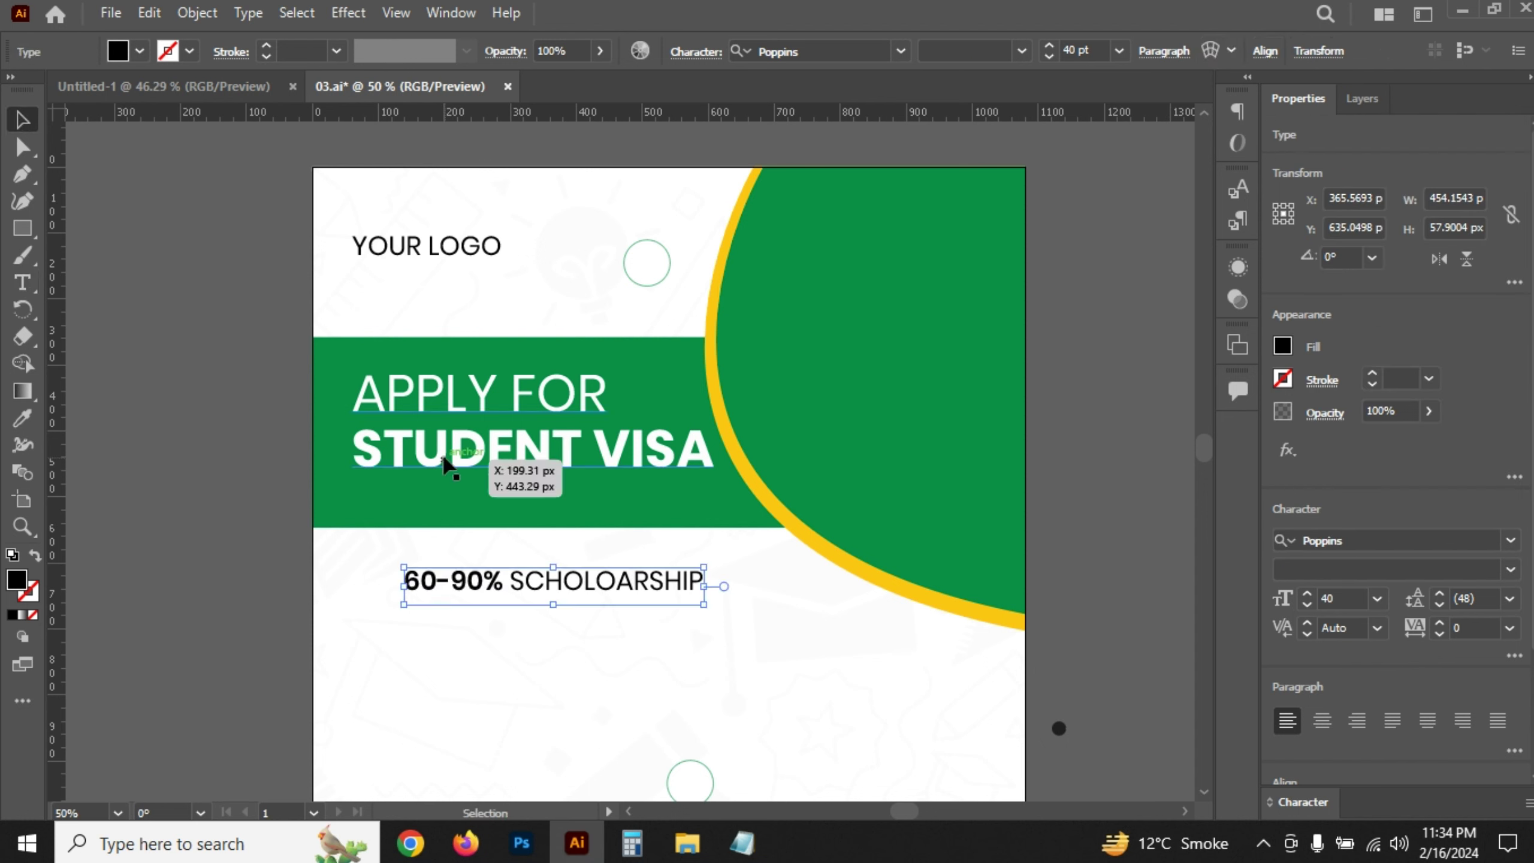
pyautogui.click(1327, 663)
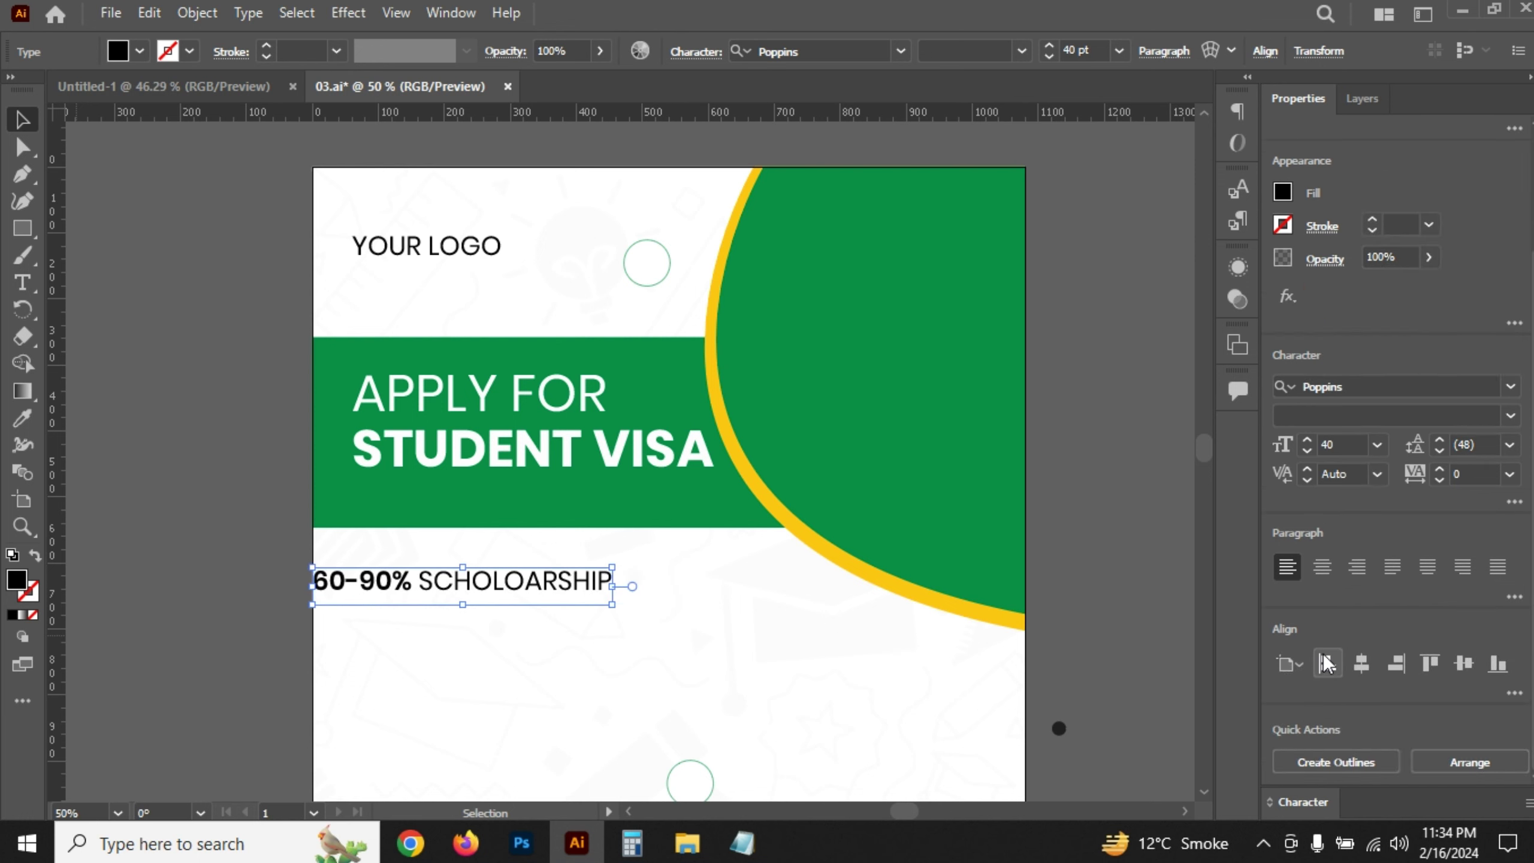
pyautogui.hotkey('shift', 'Right')
pyautogui.hotkey('shift', 'Right')
pyautogui.hotkey('shift', 'Right')
pyautogui.hotkey('shift', 'Right')
pyautogui.hotkey('shift', 'Right')
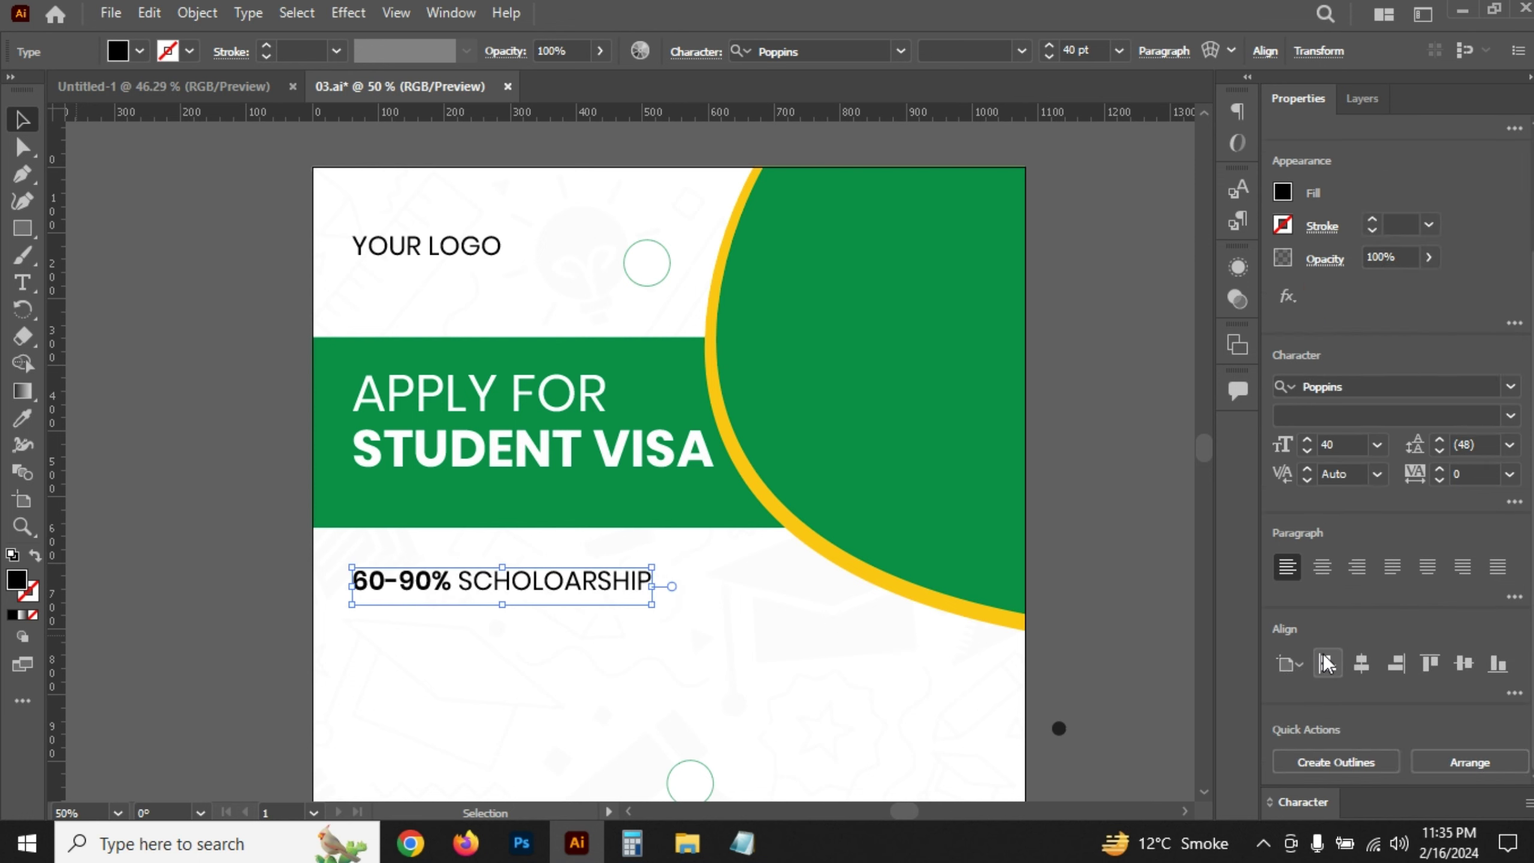
pyautogui.click(138, 623)
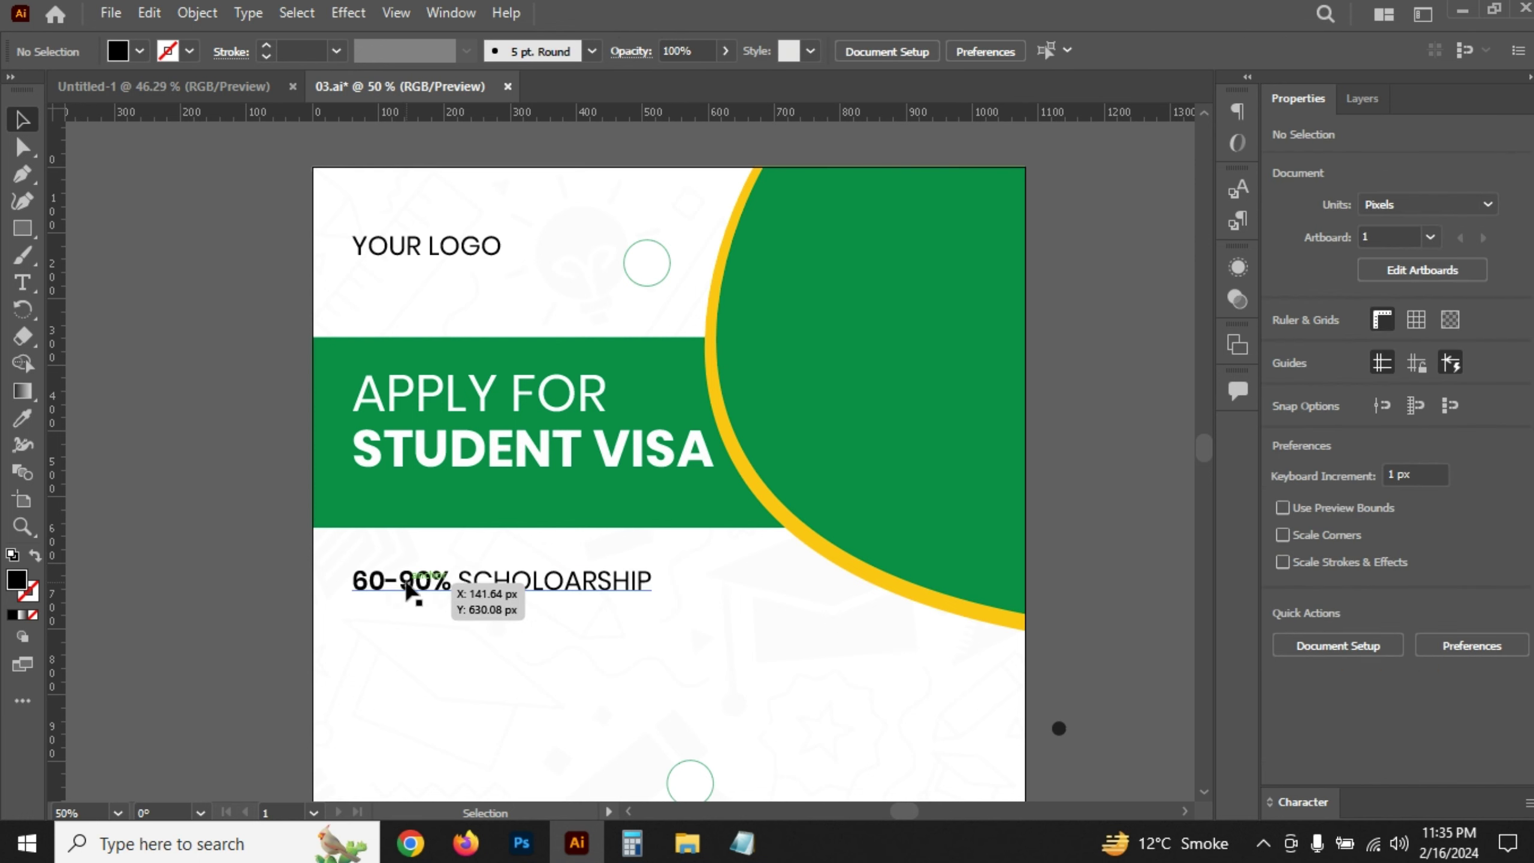
# - Switch '60-90%' to Bold and realign the line left, nudged right under the heading
pyautogui.doubleClick(405, 589)
pyautogui.moveTo(452, 582); pyautogui.dragTo(274, 574)
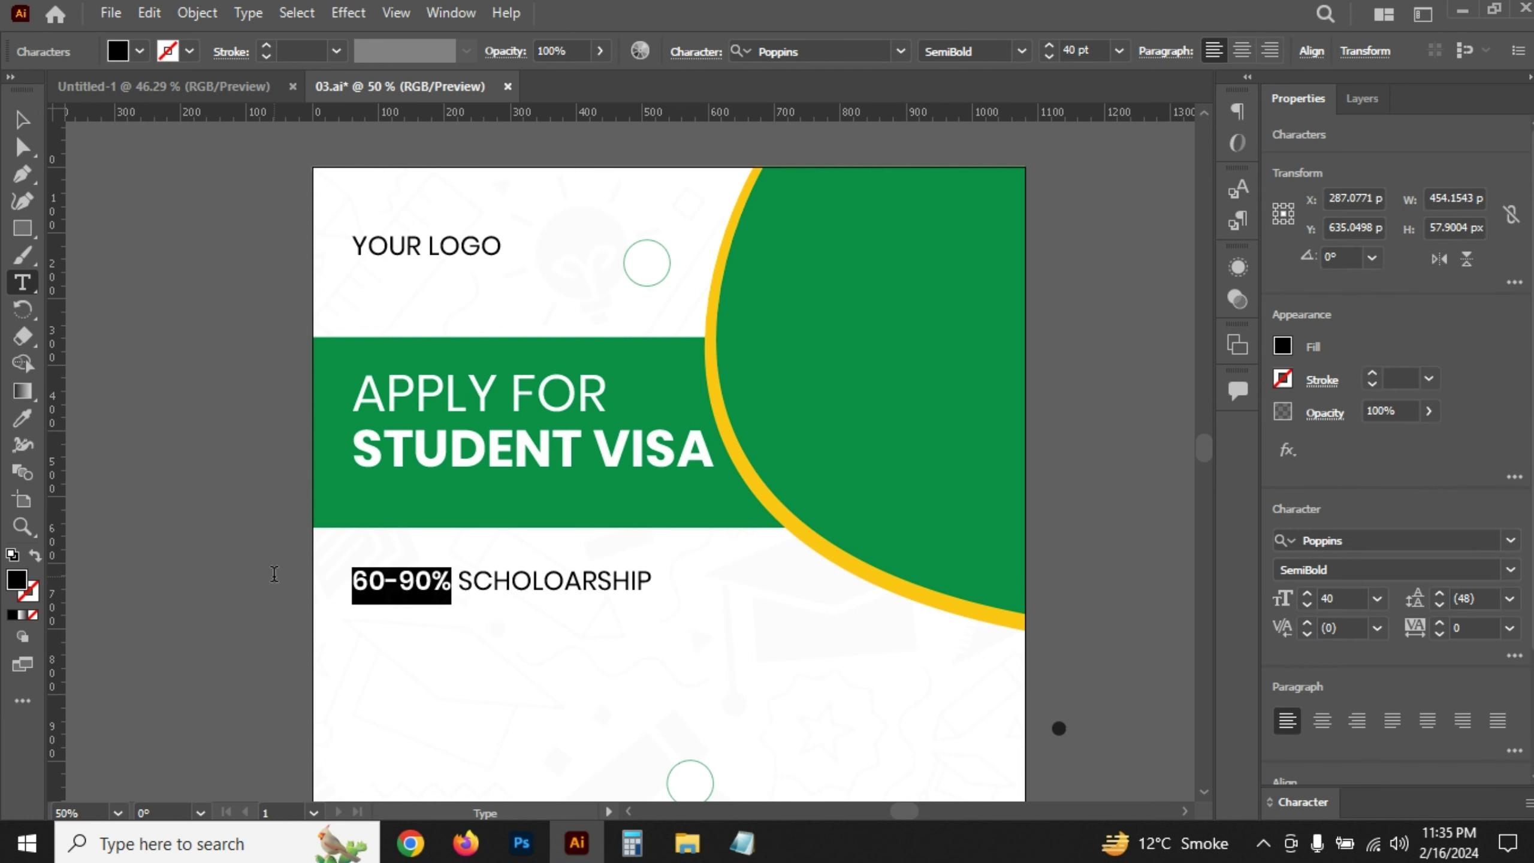
pyautogui.click(1511, 570)
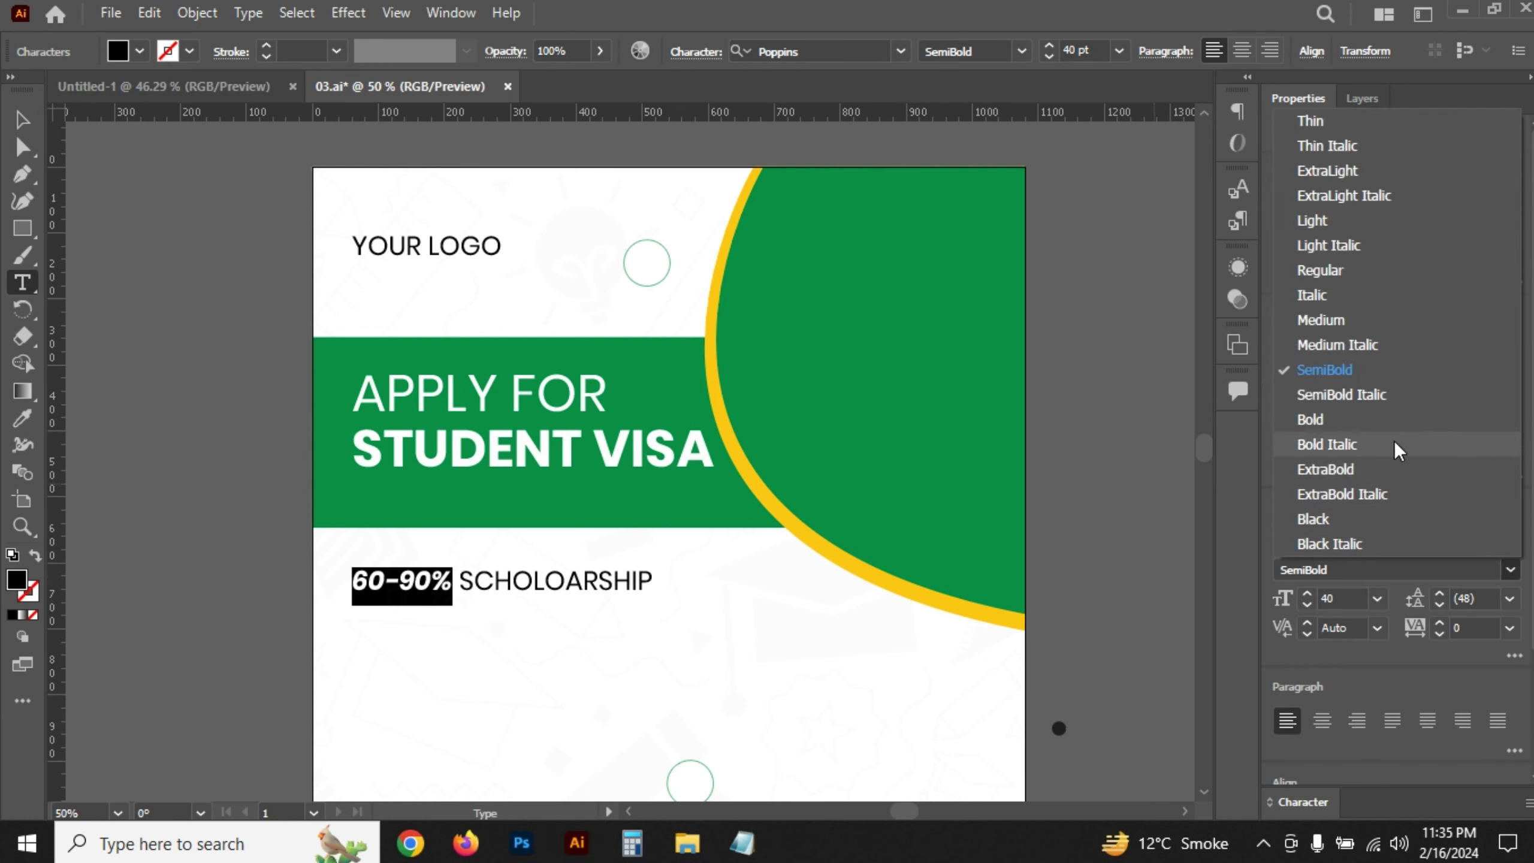
pyautogui.click(1329, 417)
pyautogui.click(22, 119)
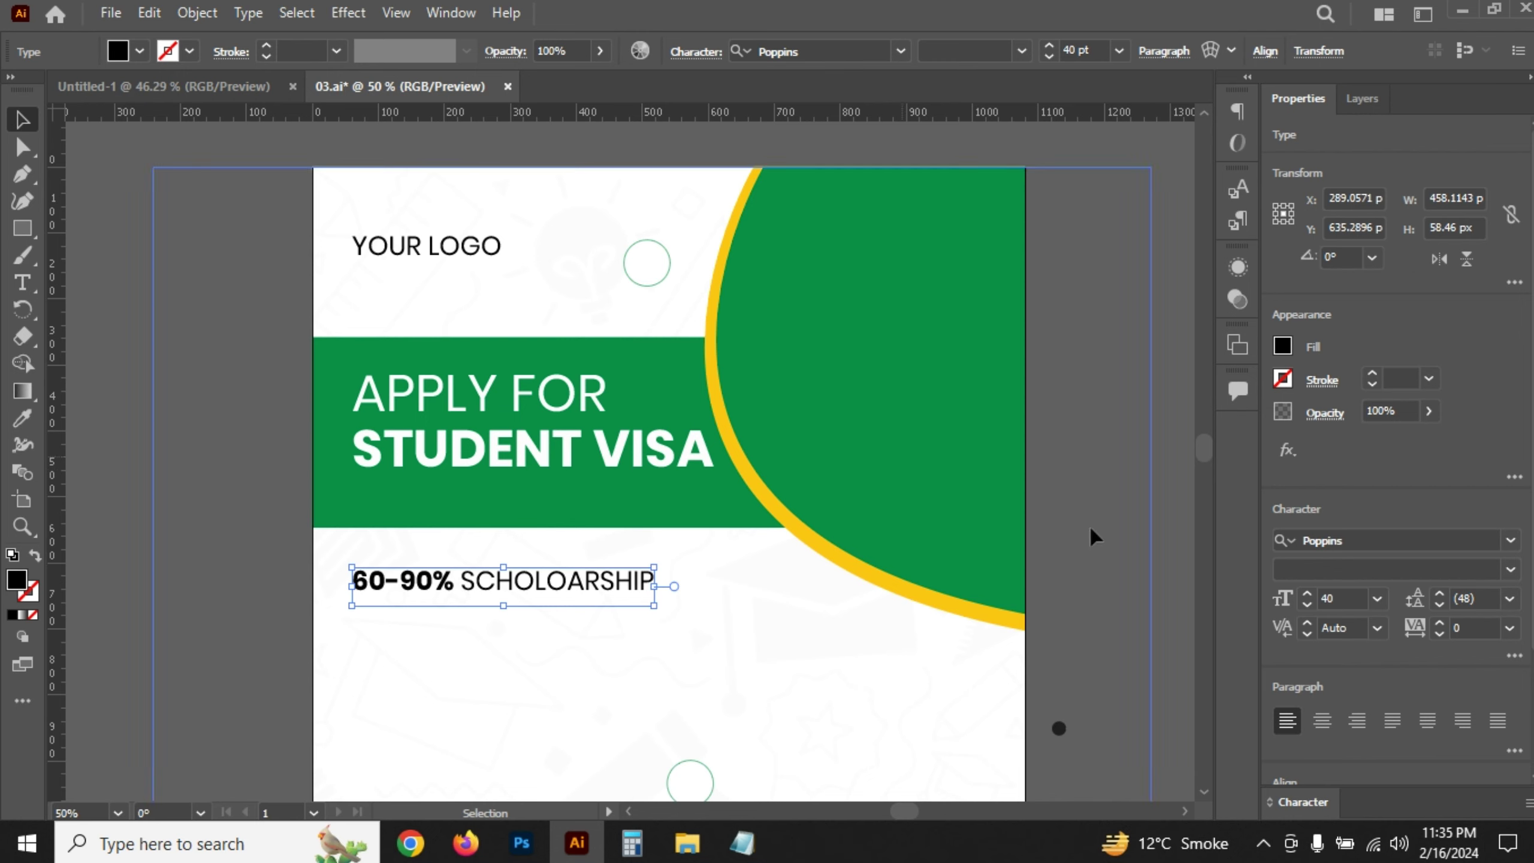
pyautogui.click(1327, 664)
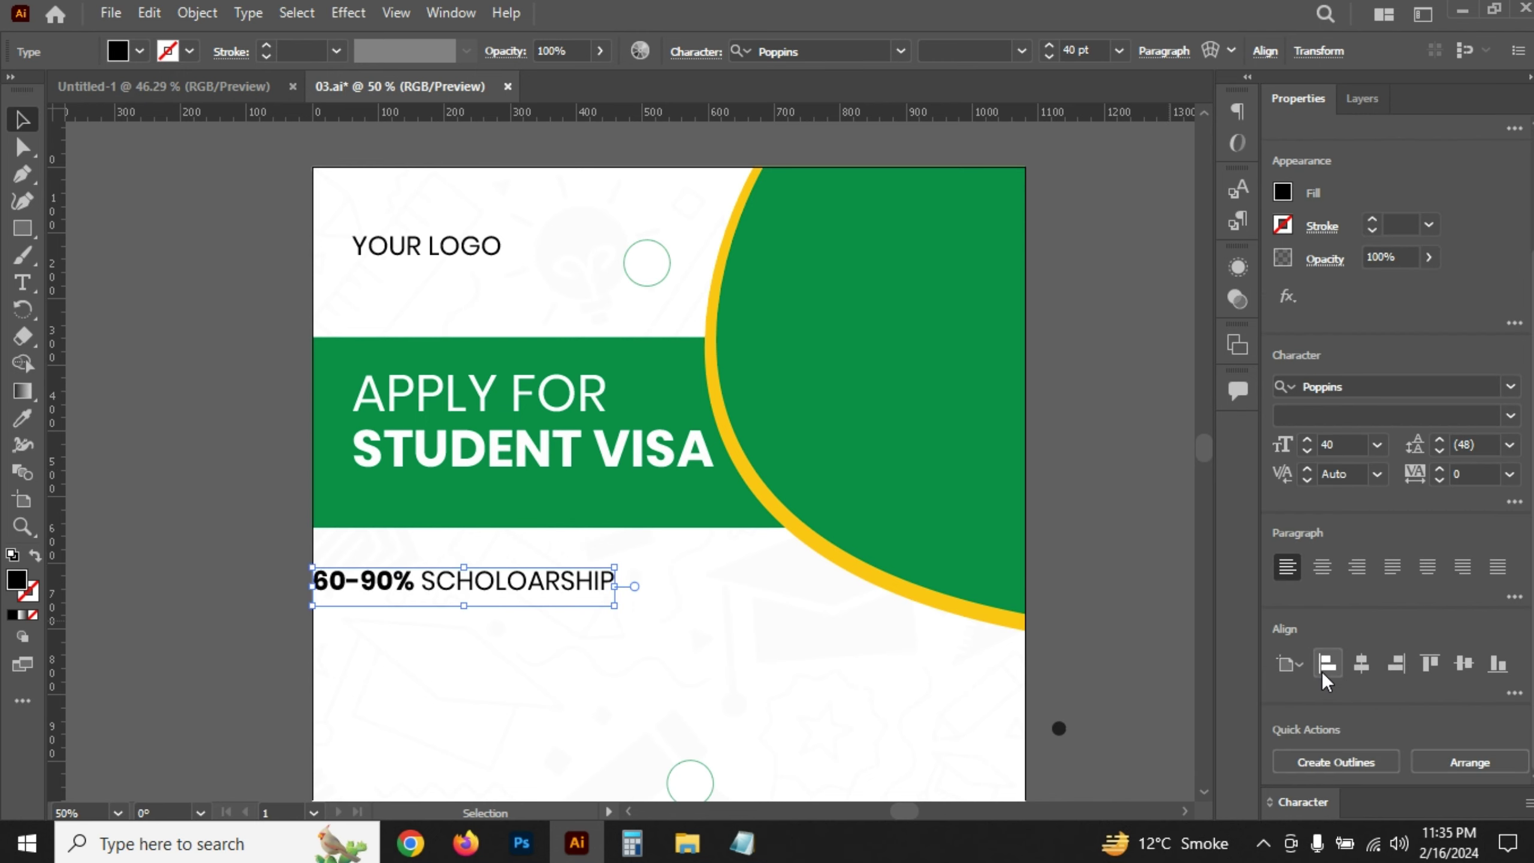
pyautogui.hotkey('shift', 'Right')
pyautogui.hotkey('shift', 'Right')
pyautogui.hotkey('shift', 'Right')
pyautogui.hotkey('shift', 'Right')
pyautogui.hotkey('shift', 'Right')
pyautogui.hotkey('shift', 'Right')
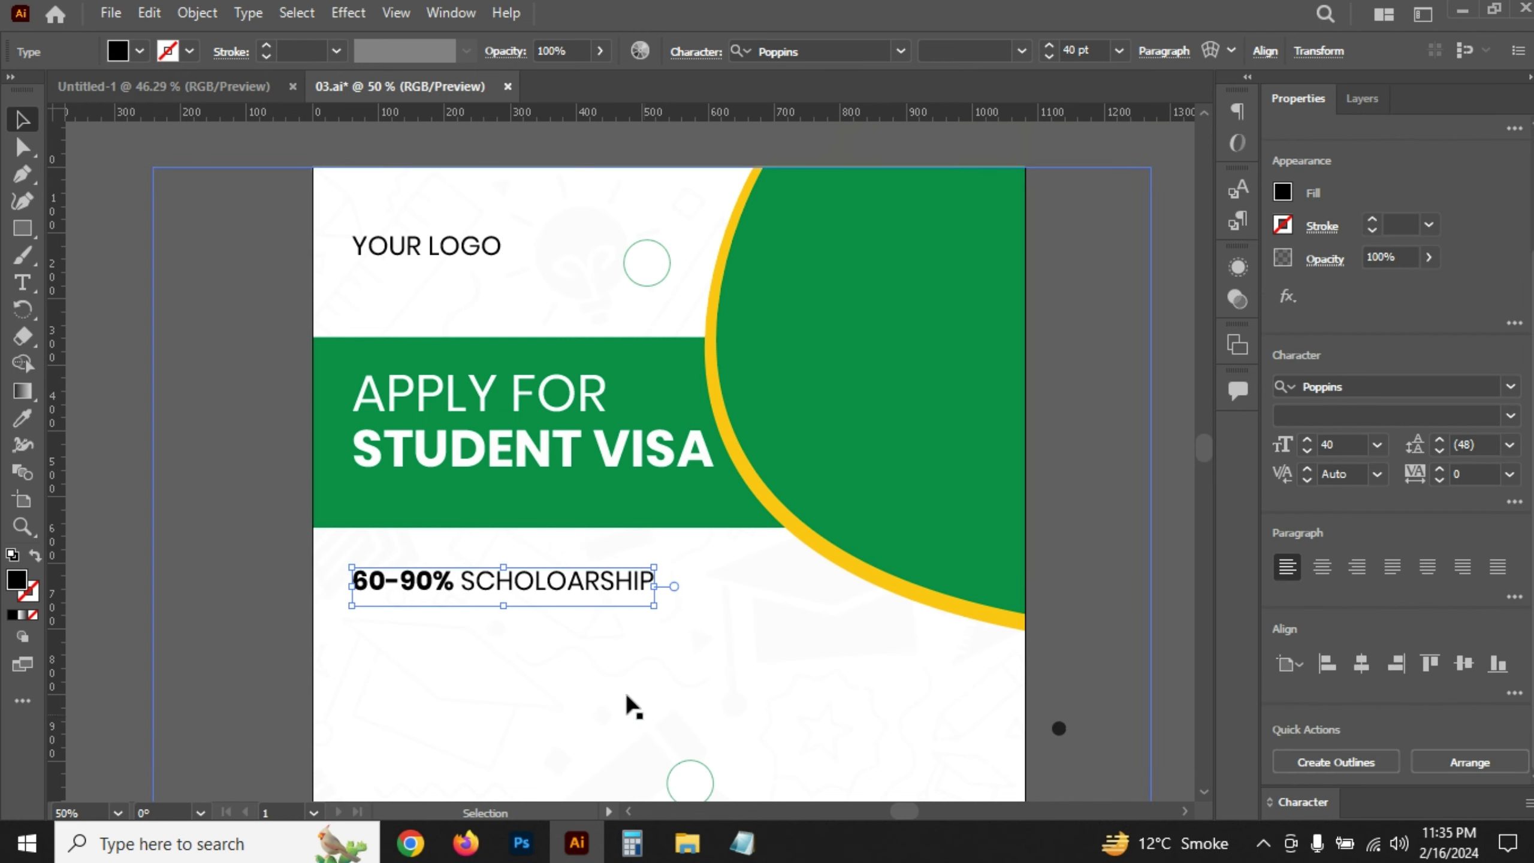
# - Position the scholarship line just below the green banner
pyautogui.keyDown('alt'); pyautogui.scroll(4, 474, 599); pyautogui.keyUp('alt')
pyautogui.hotkey('shift', 'Up')
pyautogui.hotkey('shift', 'Up')
pyautogui.hotkey('shift', 'Up')
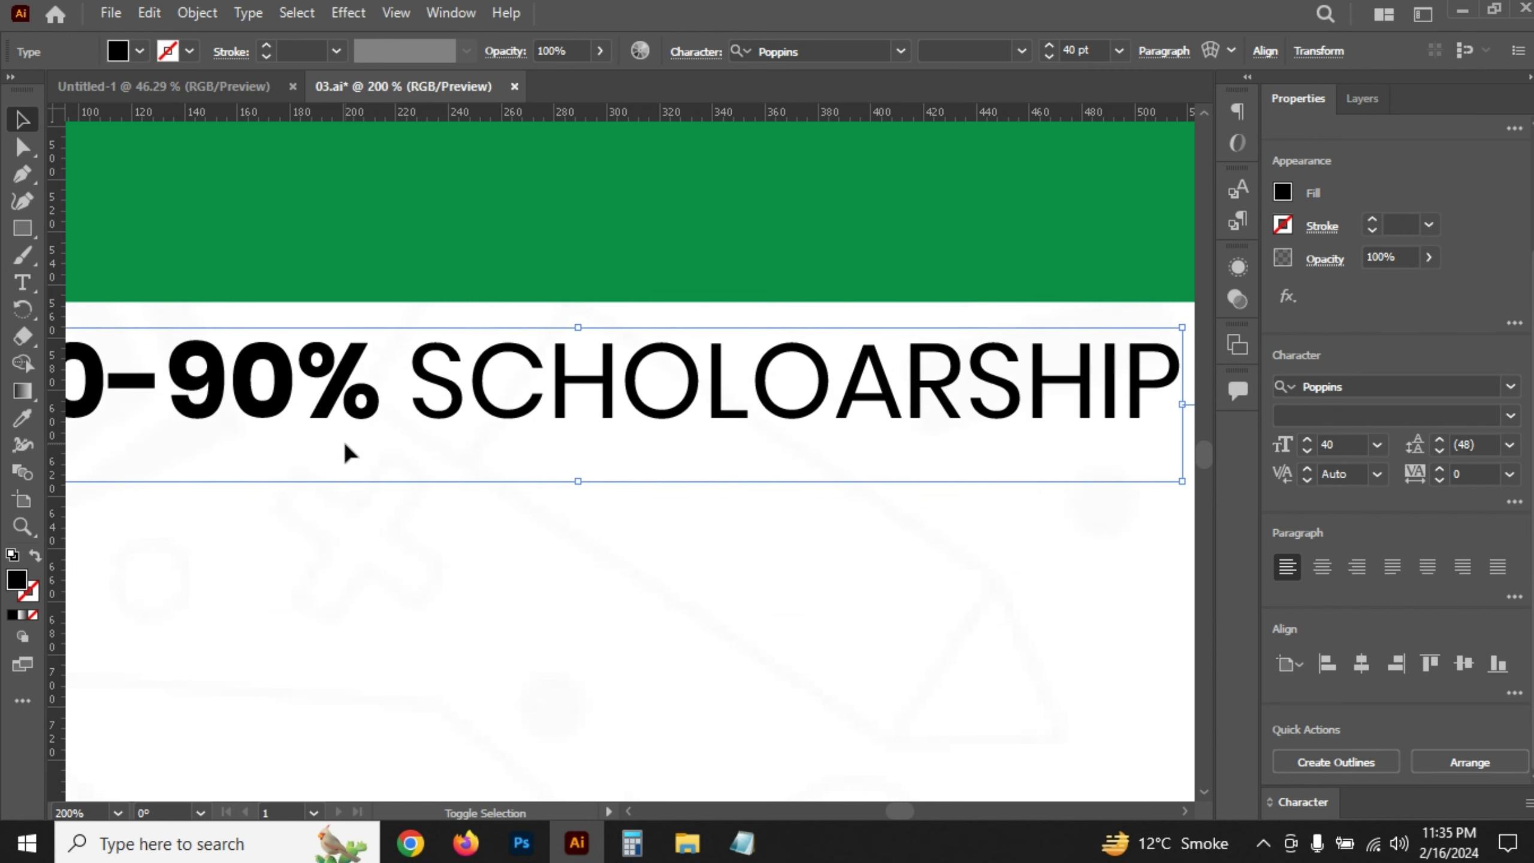
pyautogui.hotkey('shift', 'Up')
pyautogui.hotkey('shift', 'Up')
pyautogui.hotkey('shift', 'Down')
pyautogui.hotkey('shift', 'Down')
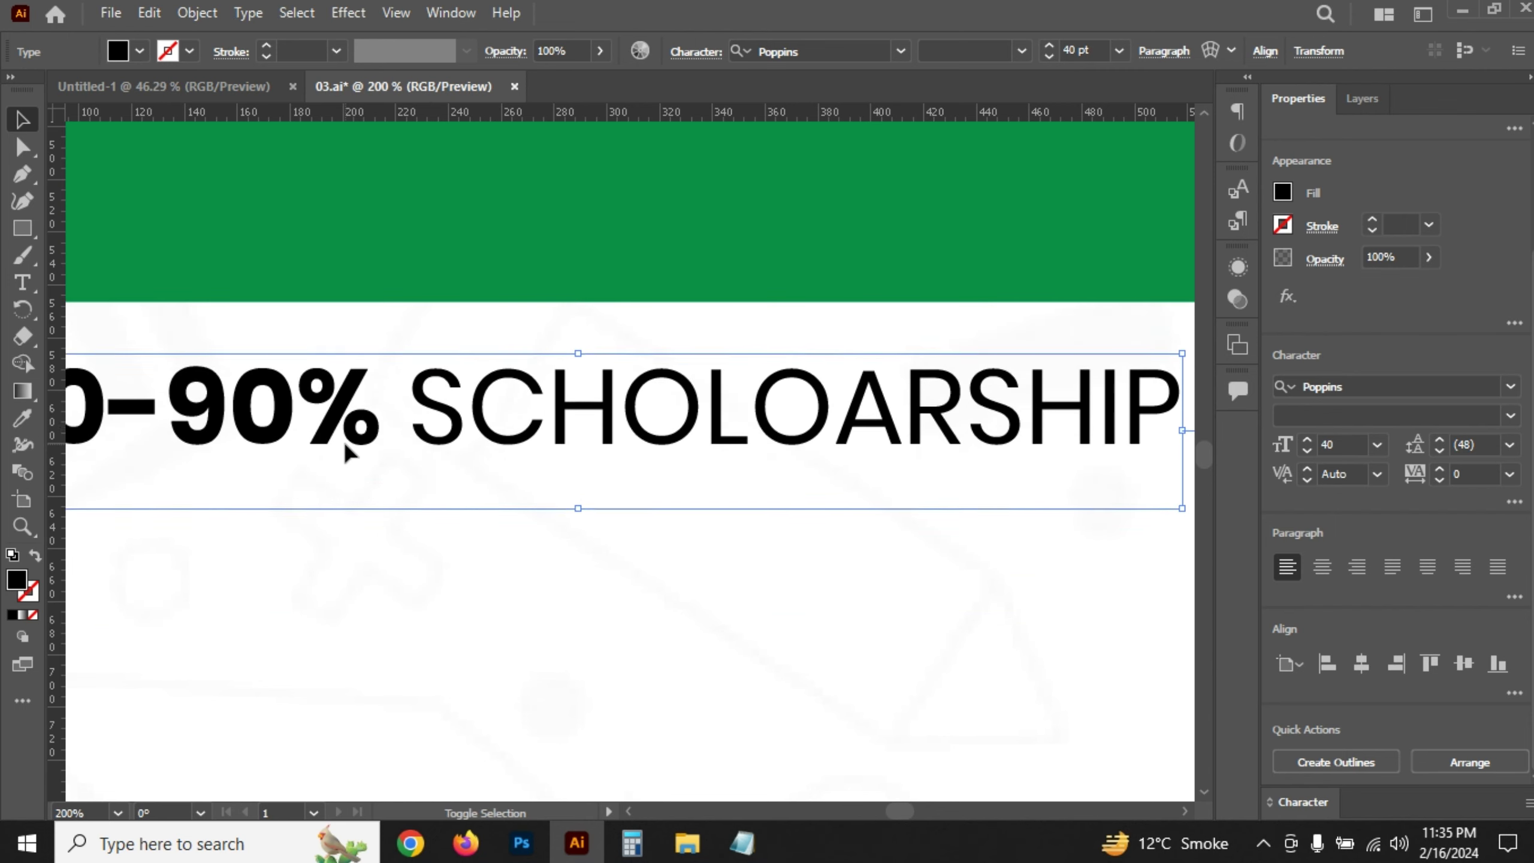
pyautogui.hotkey('shift', 'Down')
pyautogui.keyDown('alt'); pyautogui.scroll(-2, 353, 445); pyautogui.keyUp('alt')
pyautogui.keyDown('alt'); pyautogui.scroll(-2, 347, 447); pyautogui.keyUp('alt')
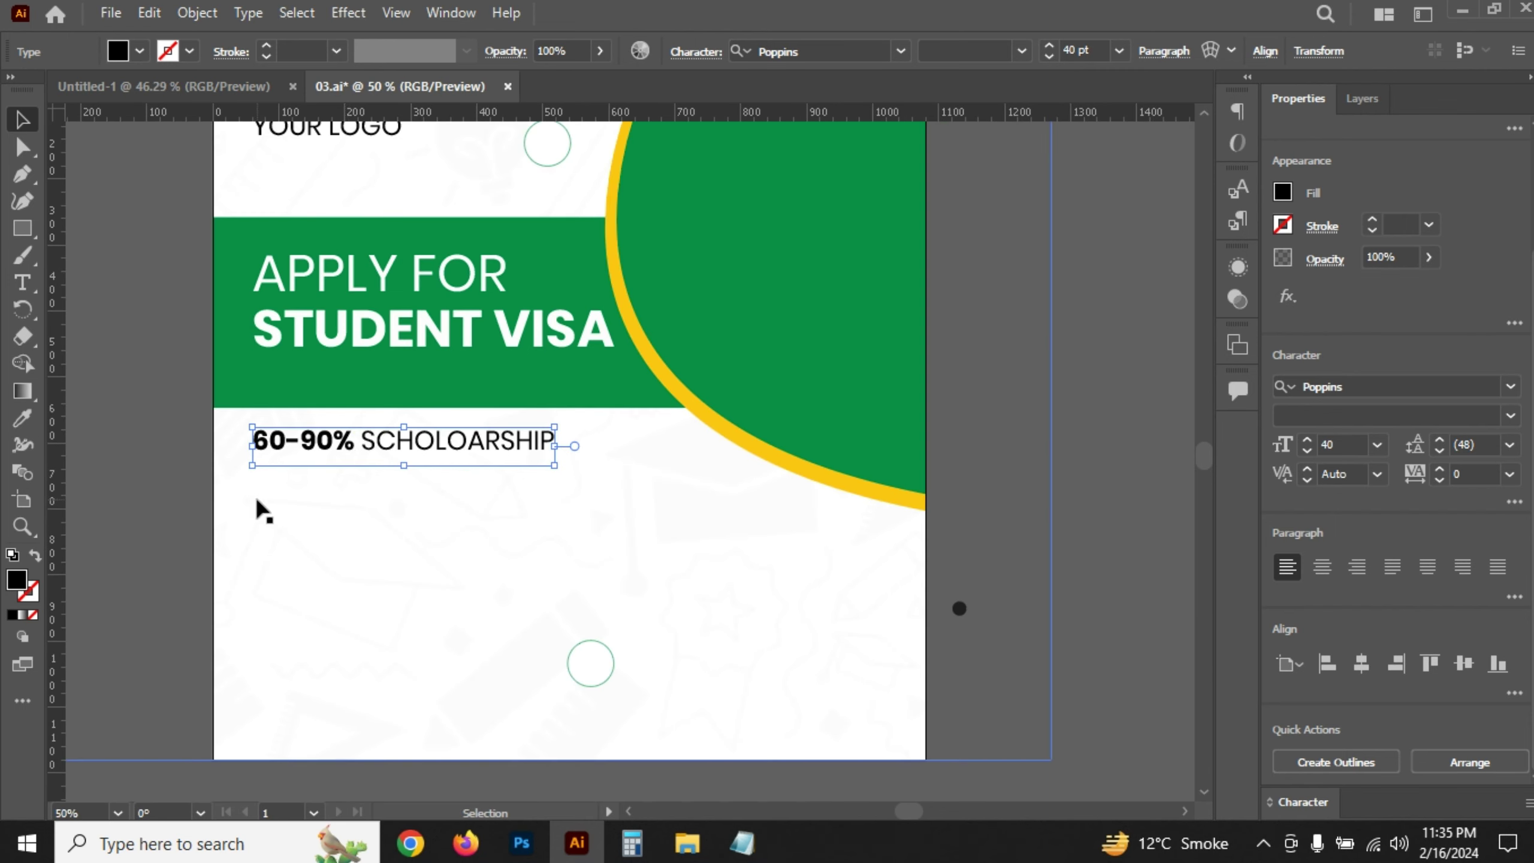
pyautogui.click(171, 507)
pyautogui.hscroll(-3, 472, 511)
pyautogui.hscroll(-1, 462, 756)
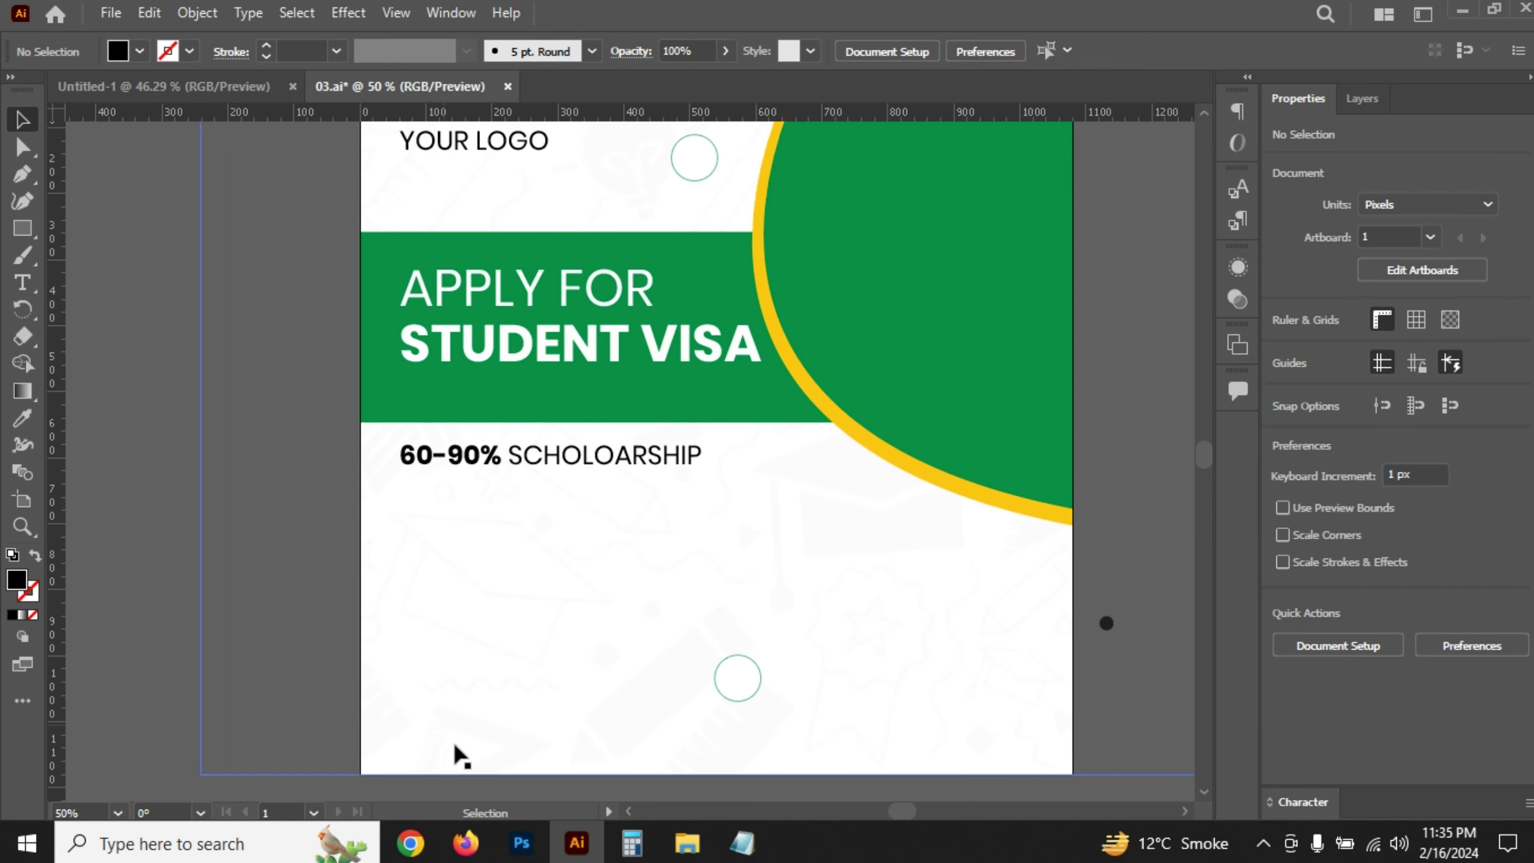
# - Duplicate the scholarship line below it and replace the text with 'LOREM IPSUM DOLOR SIT AMET' from the notes
pyautogui.click(742, 843)
pyautogui.moveTo(11, 342); pyautogui.dragTo(232, 341)
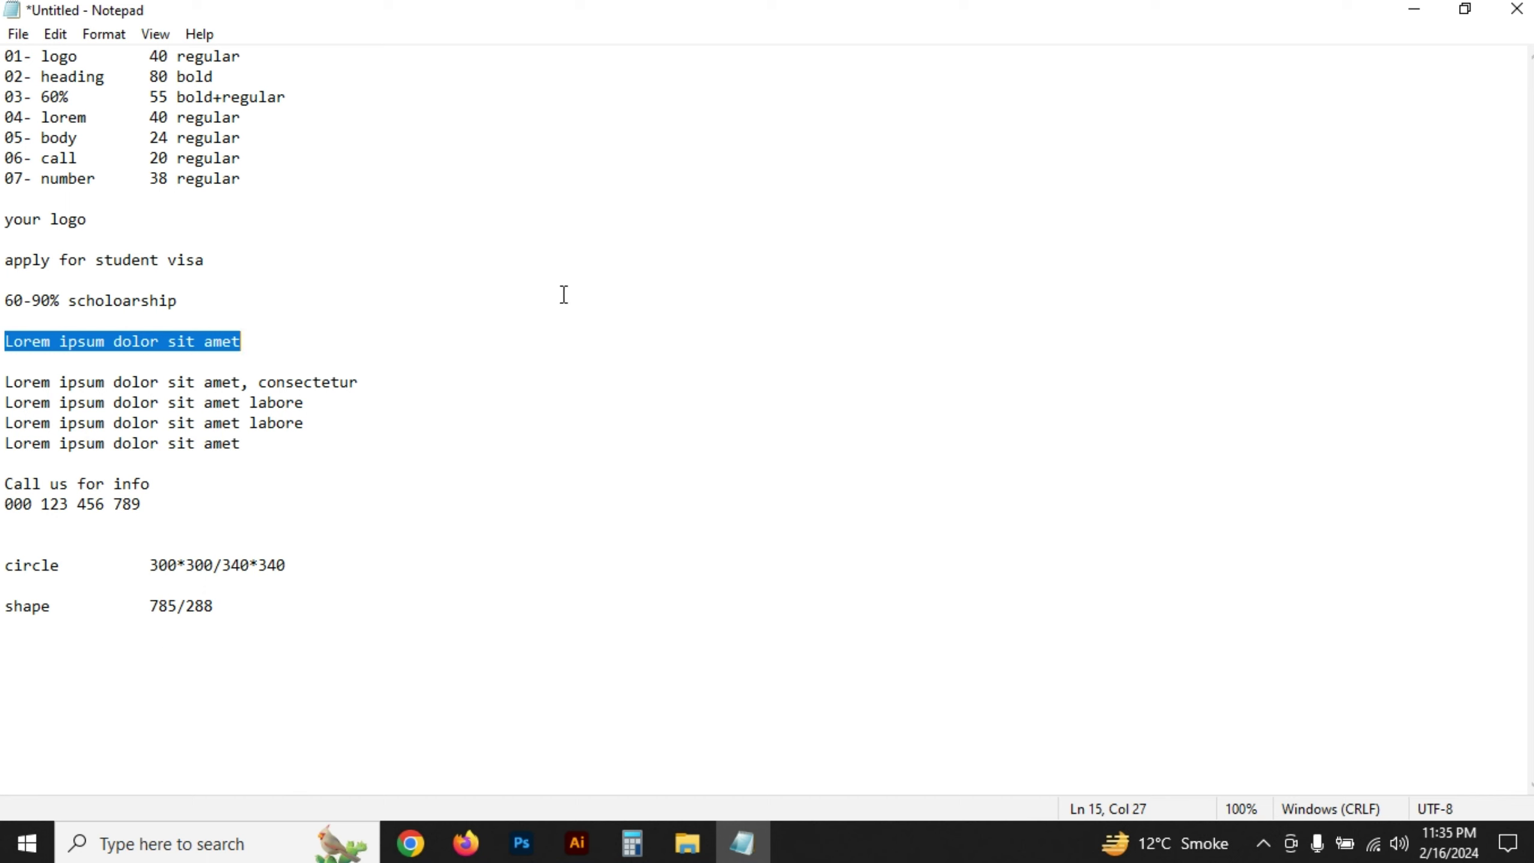
pyautogui.click(577, 844)
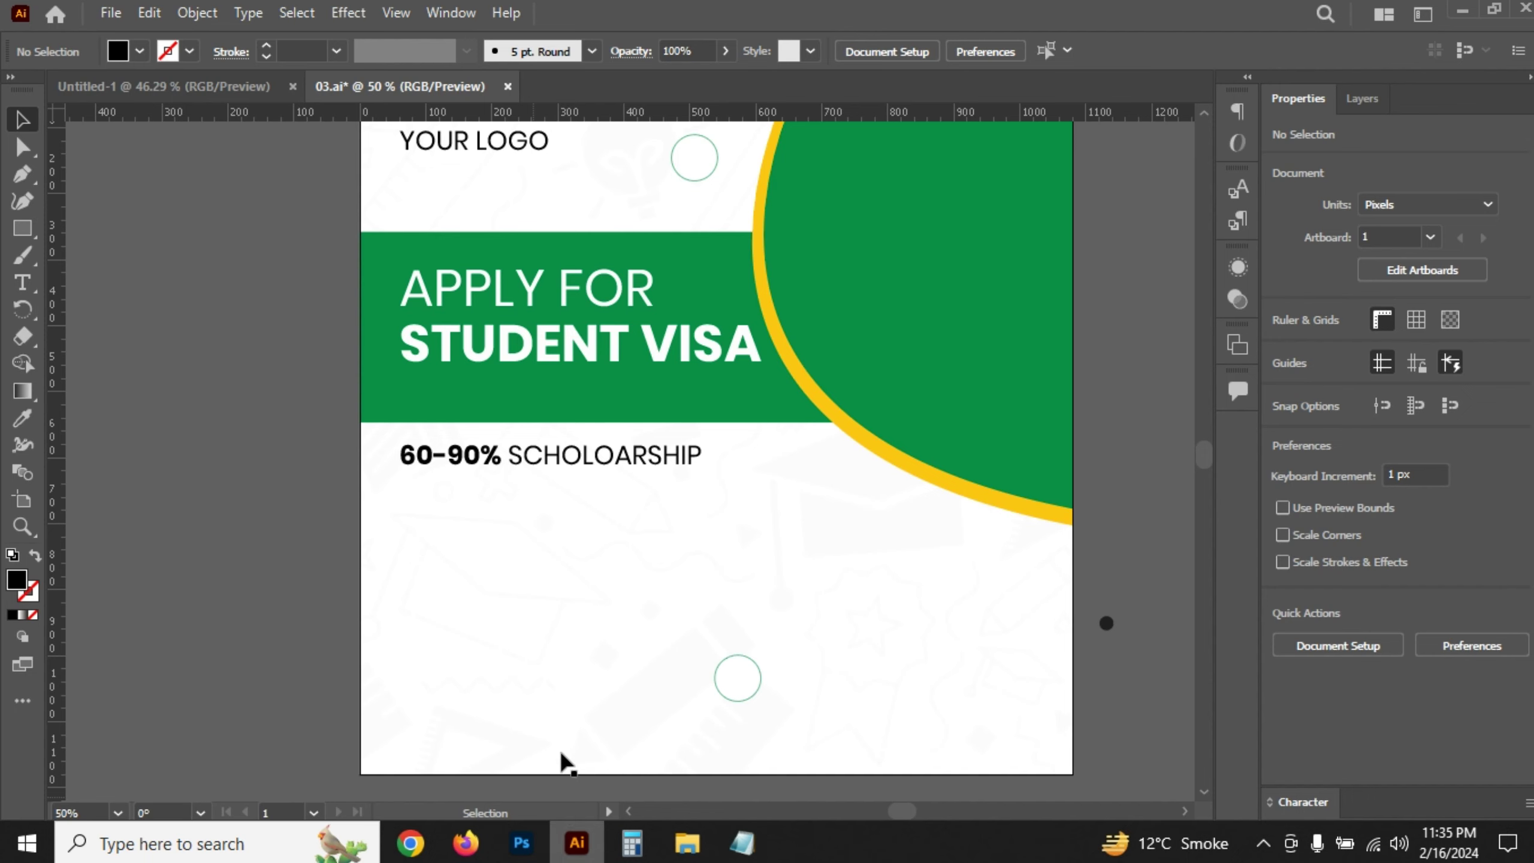
pyautogui.click(469, 461)
pyautogui.moveTo(469, 461); pyautogui.dragTo(477, 522)
pyautogui.doubleClick(476, 512)
pyautogui.hotkey('ctrl', 'a')
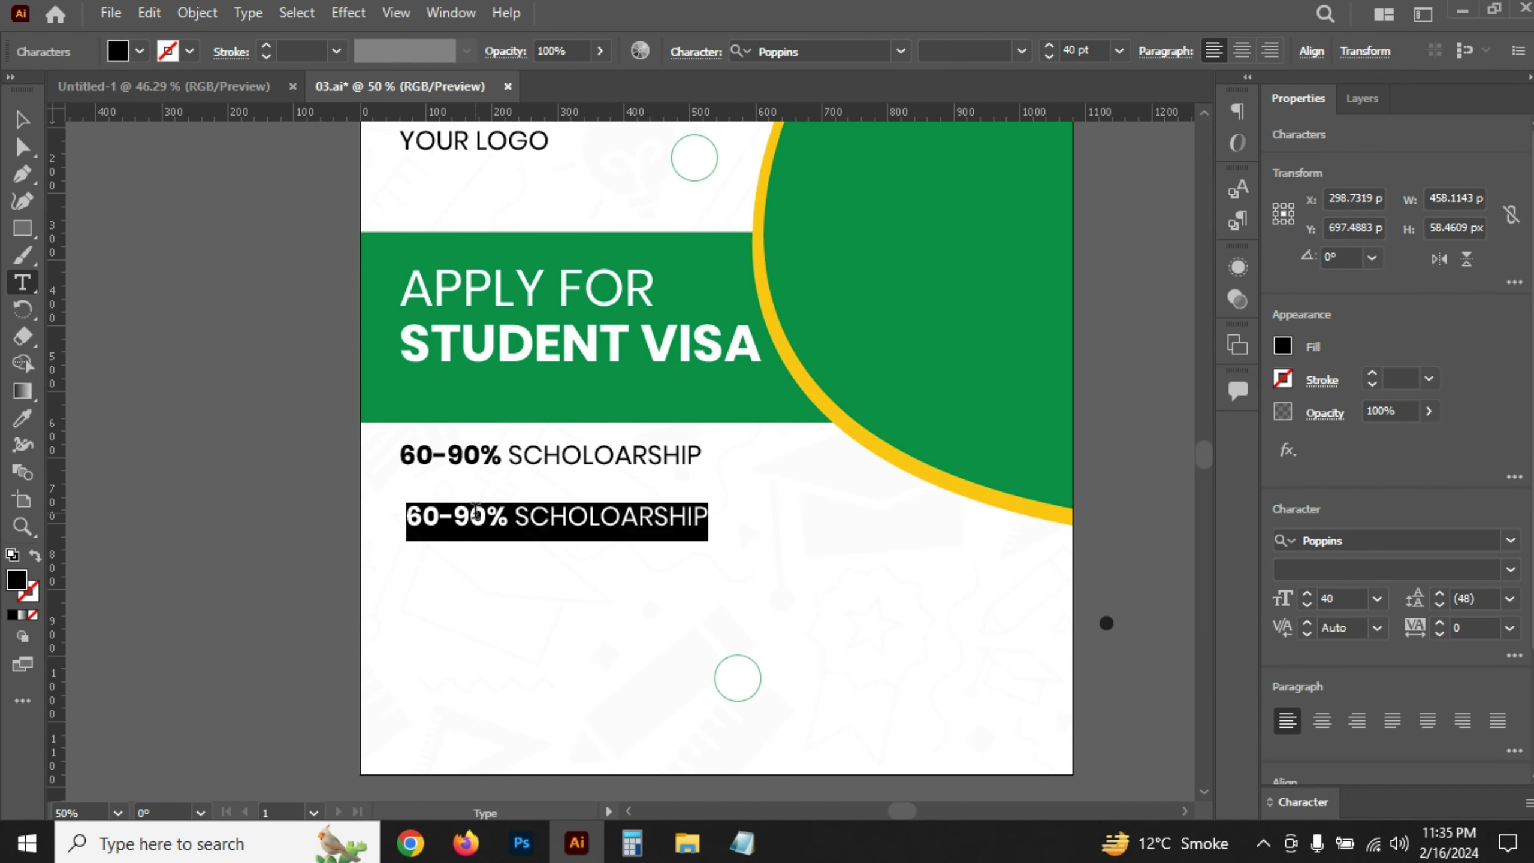
pyautogui.hotkey('ctrl', 'v')
pyautogui.press('Escape')
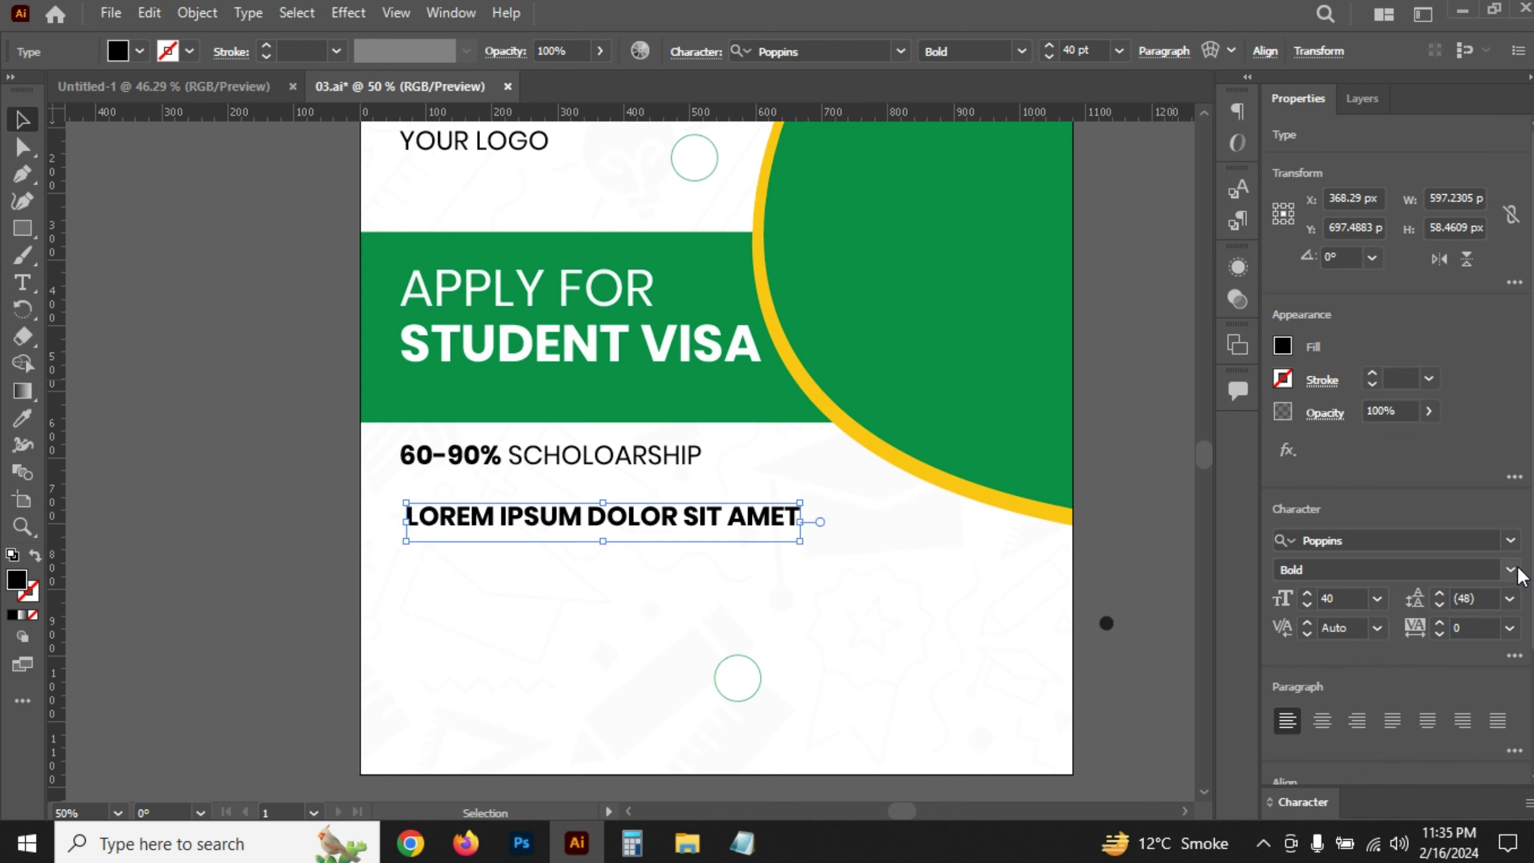
# - Set the LOREM line's font style to Poppins Regular
pyautogui.click(1512, 541)
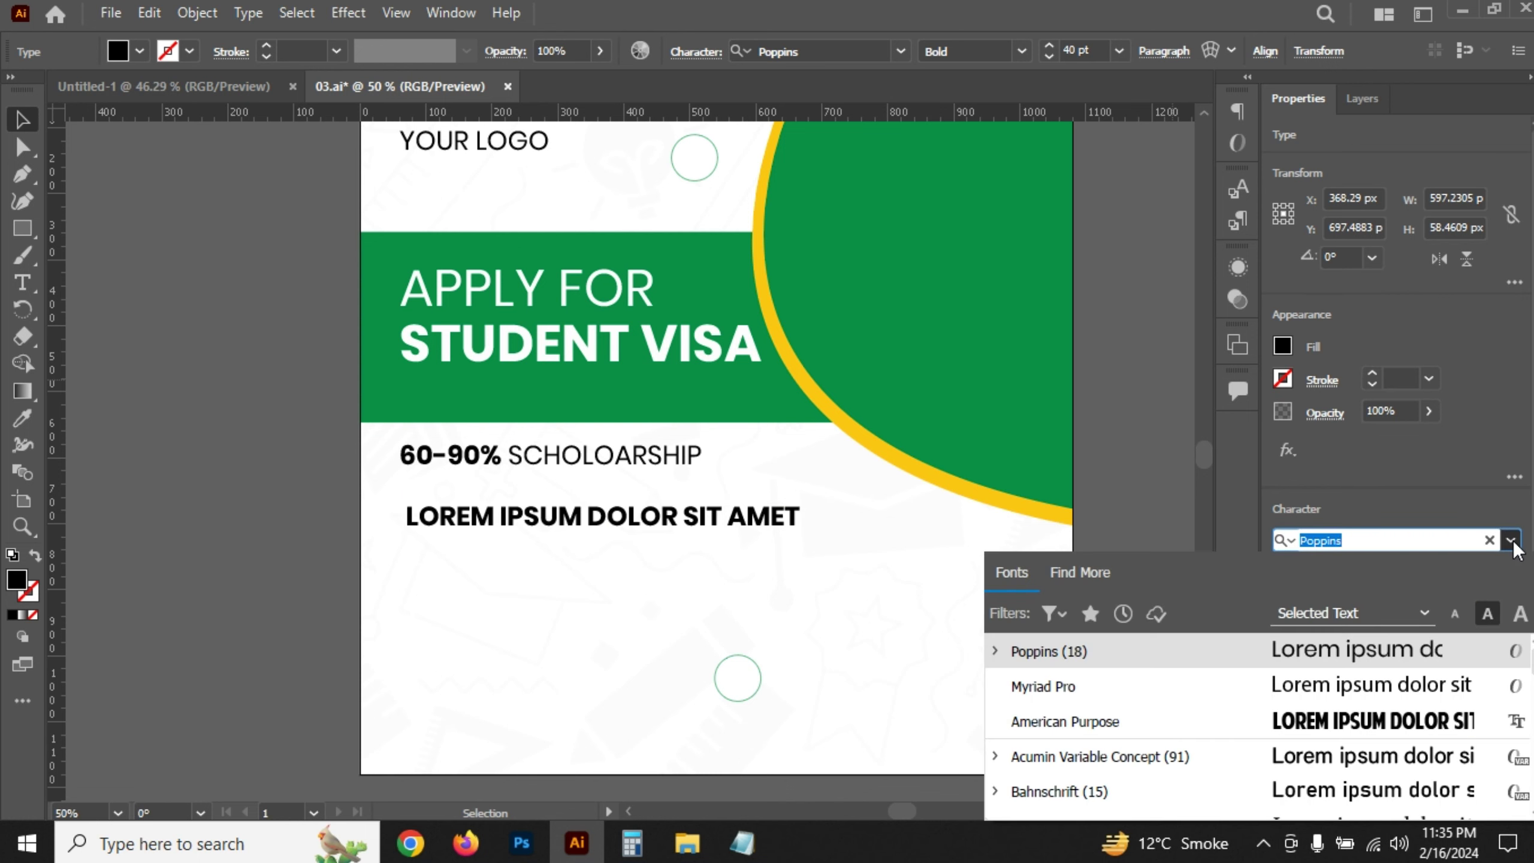
pyautogui.click(1512, 543)
pyautogui.click(1510, 570)
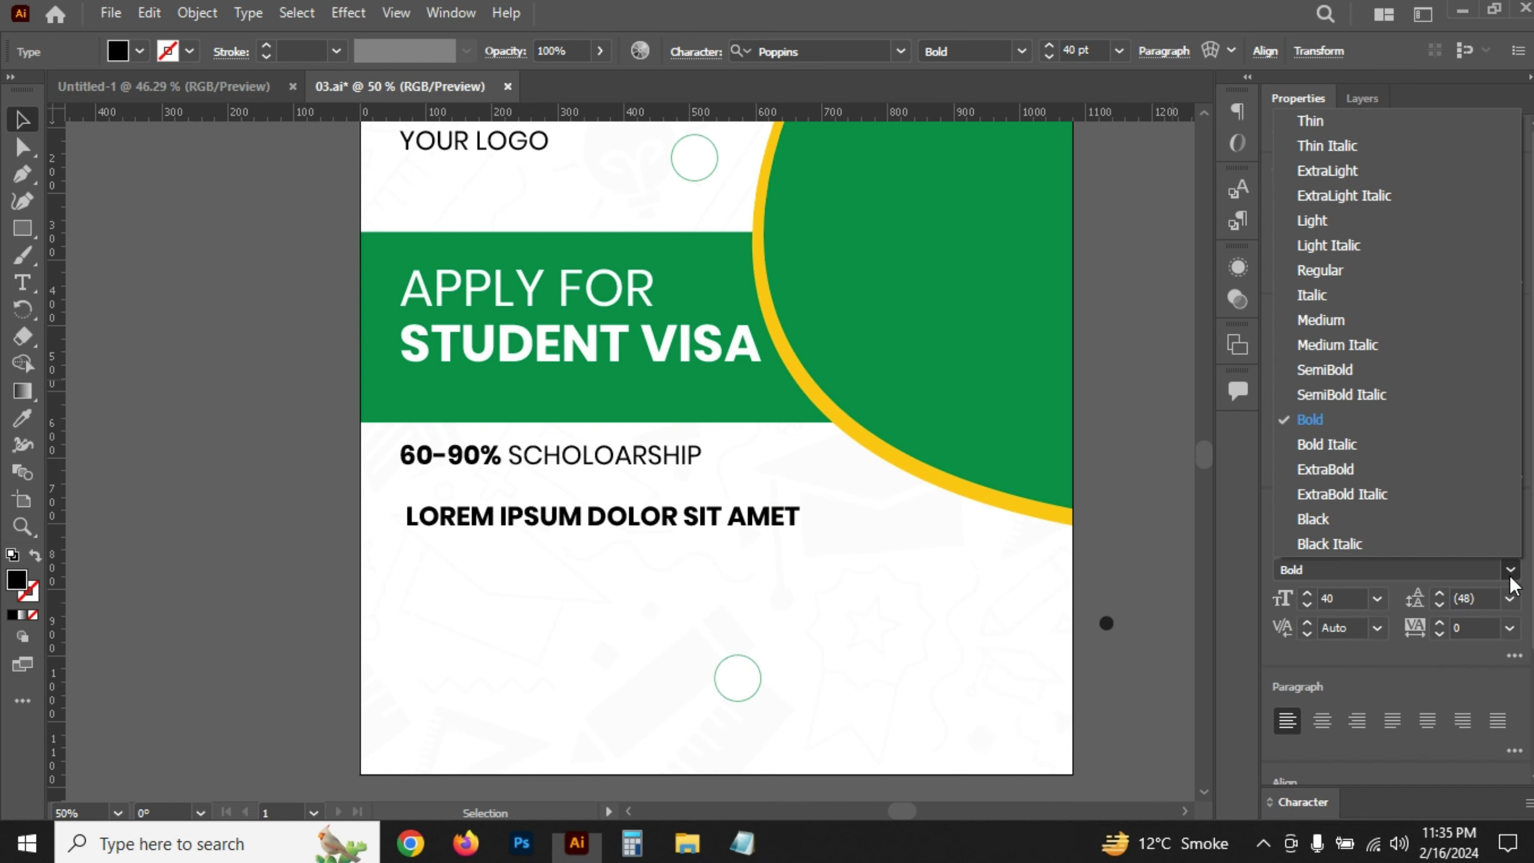
pyautogui.click(1345, 270)
pyautogui.click(291, 512)
pyautogui.click(553, 469)
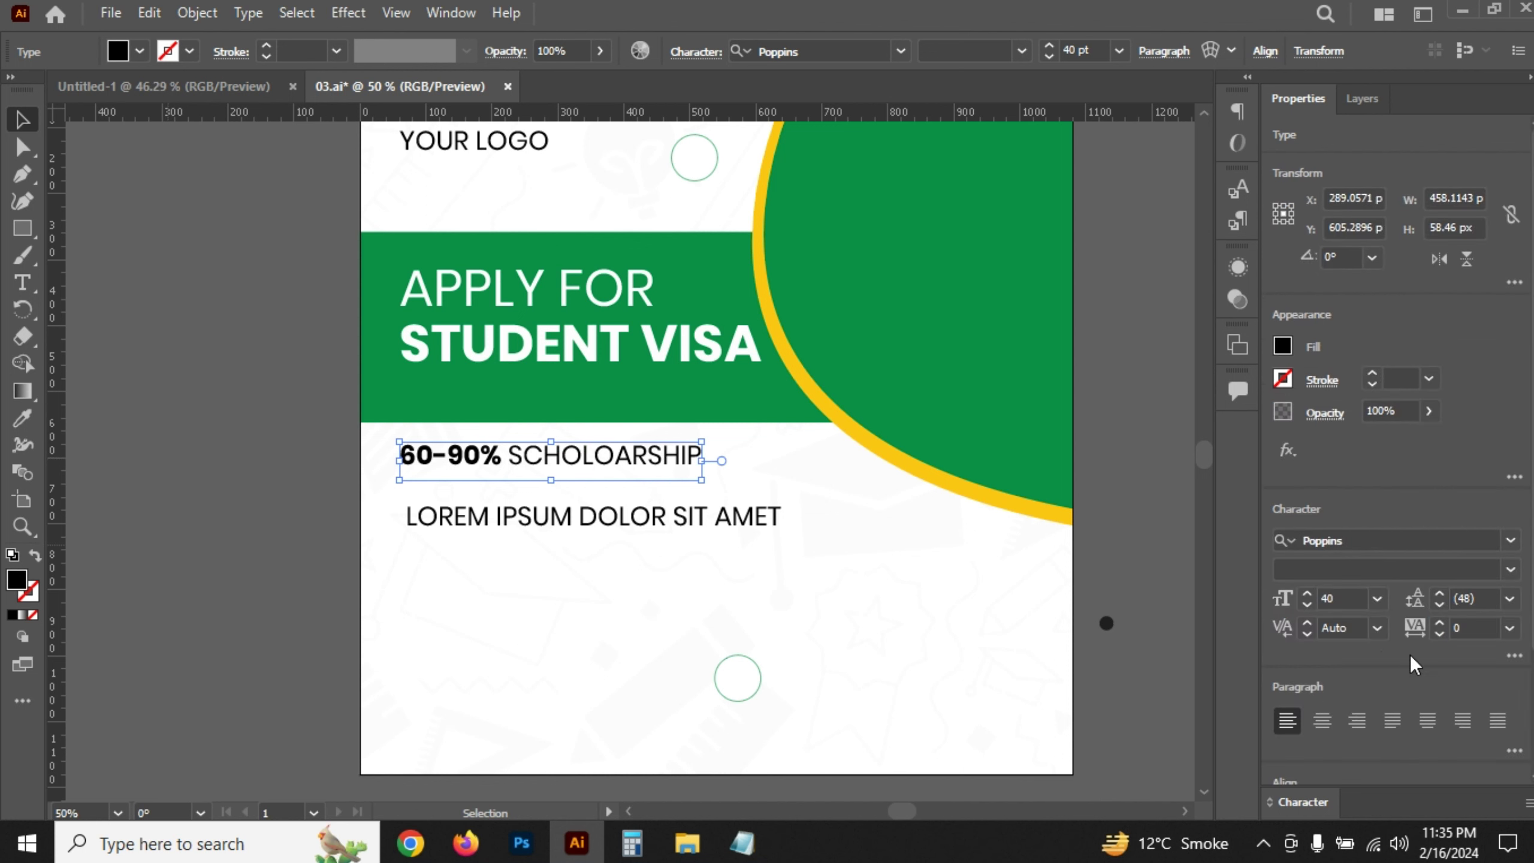
# - Resize the scholarship line to 55 pt after trying 60 and 50 pt
pyautogui.click(1359, 599)
pyautogui.write('60')
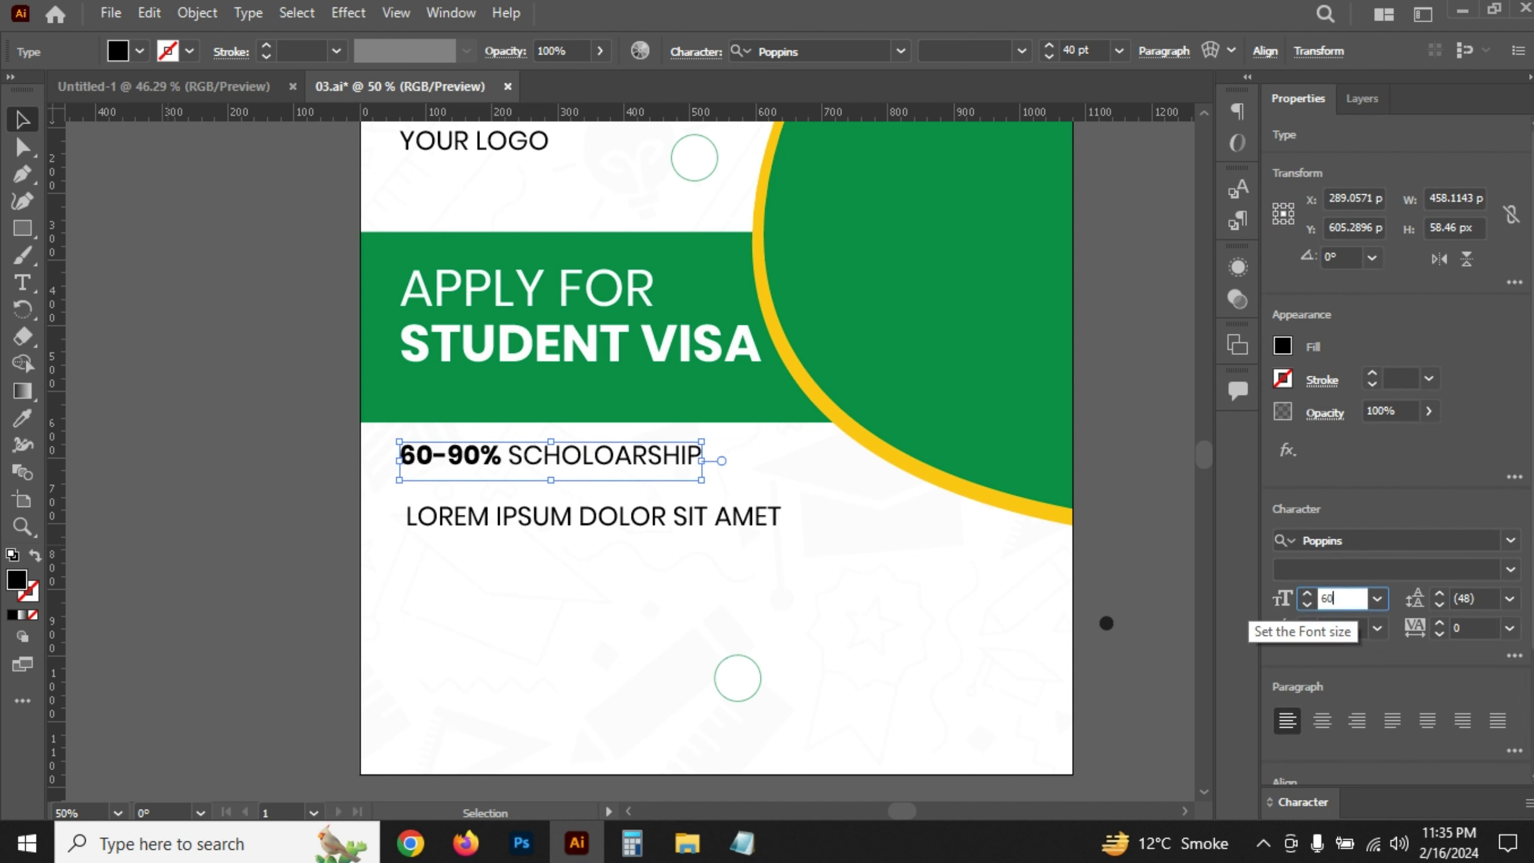
pyautogui.press('Return')
pyautogui.click(1283, 601)
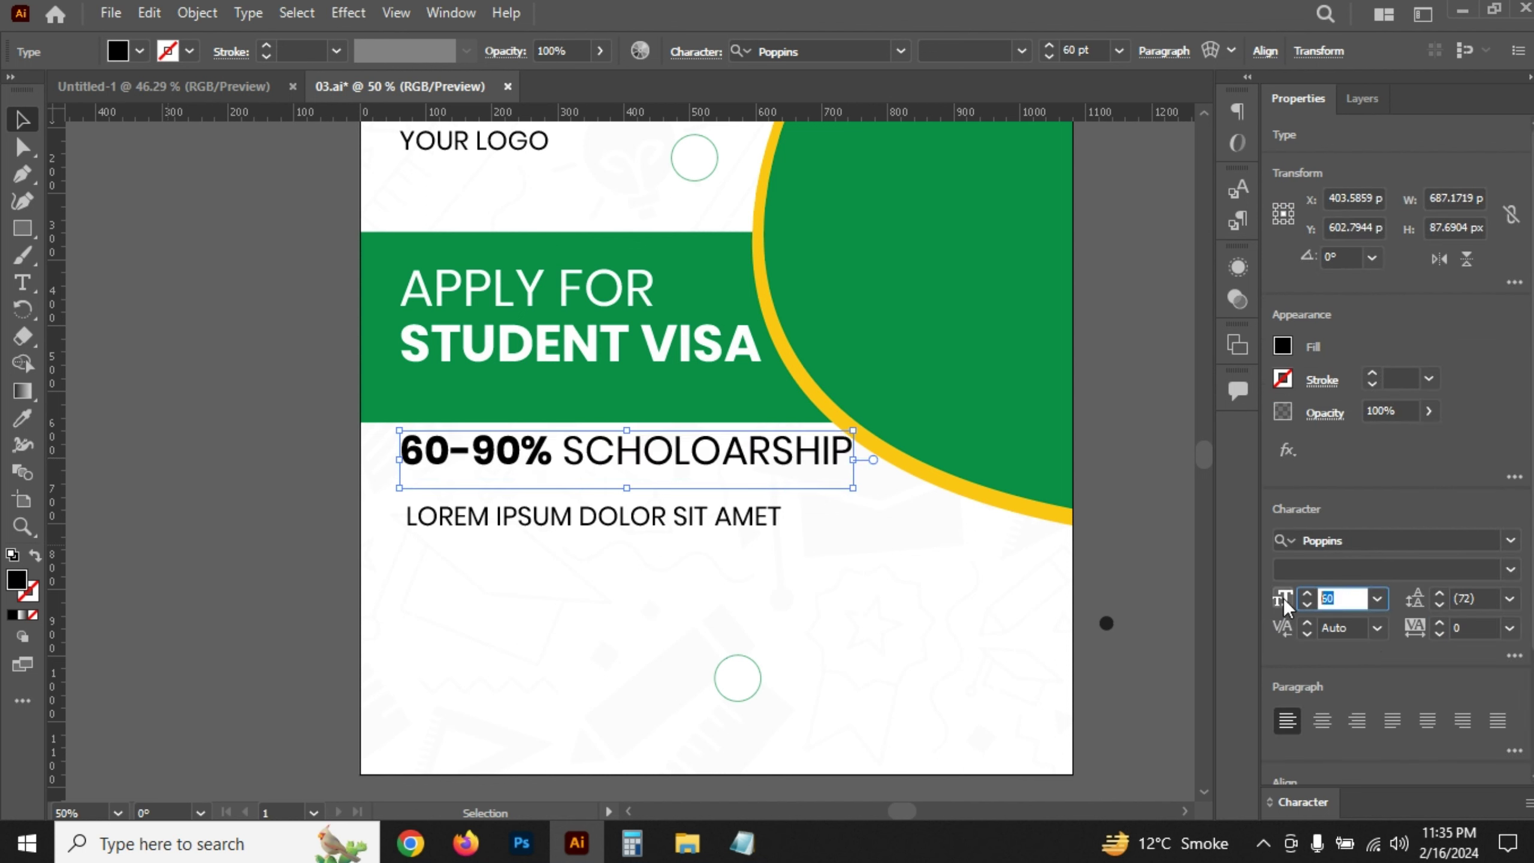
pyautogui.write('5')
pyautogui.press('Return')
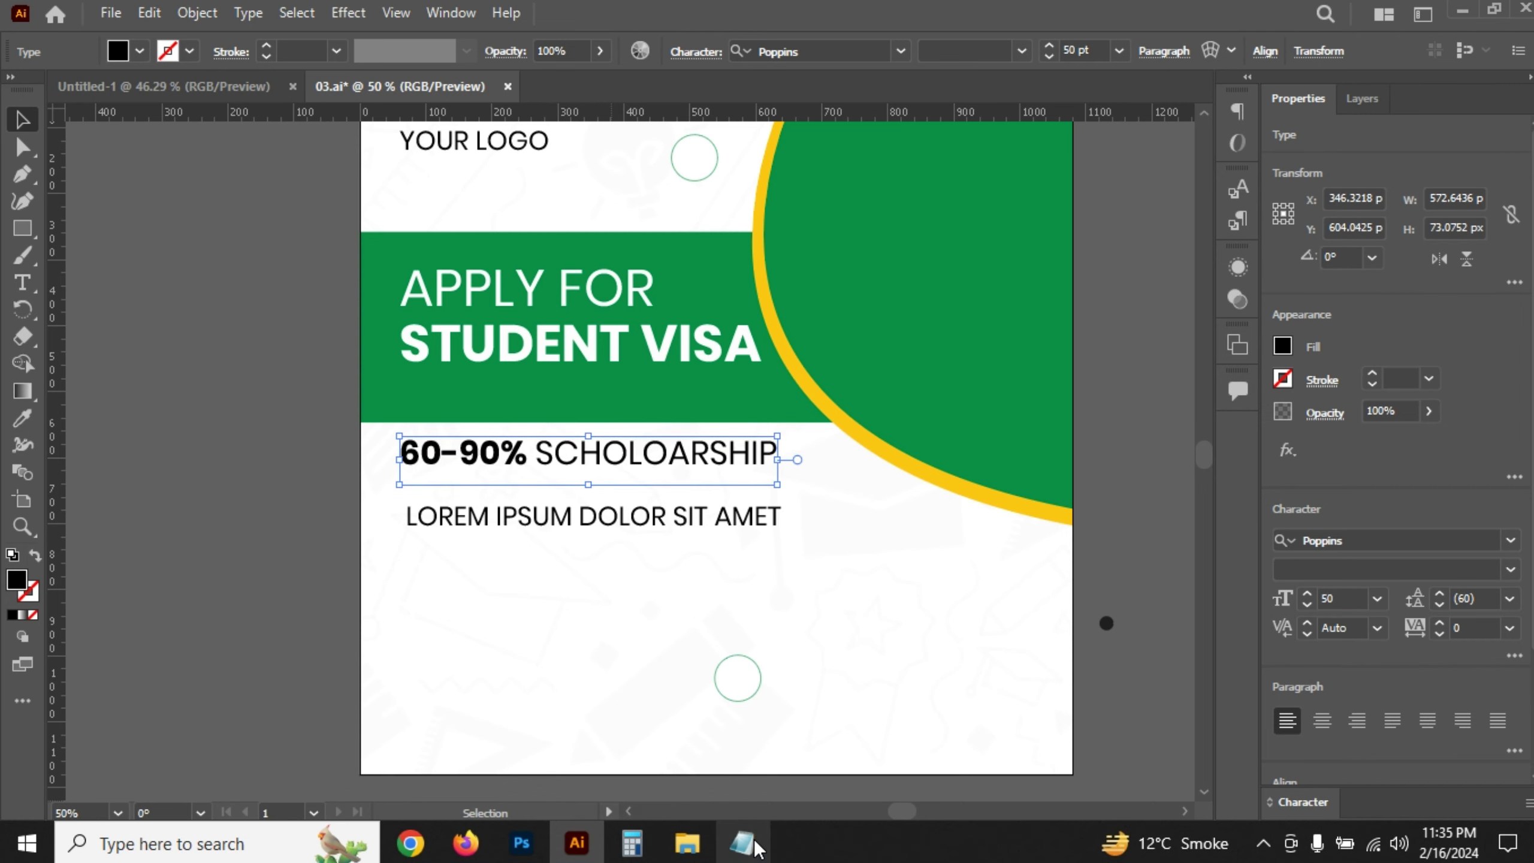
pyautogui.click(747, 843)
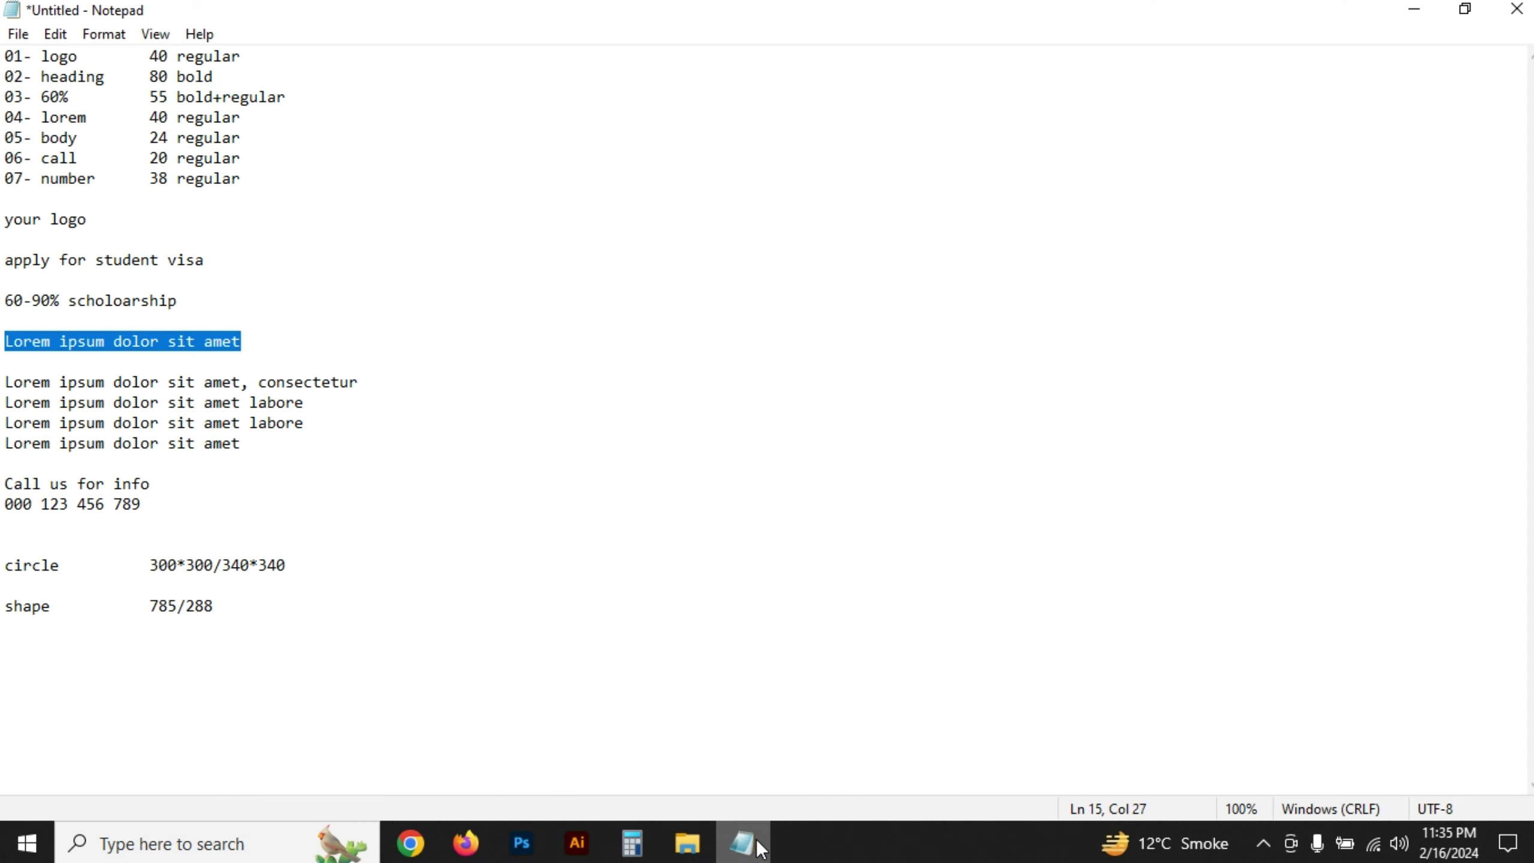
pyautogui.click(747, 844)
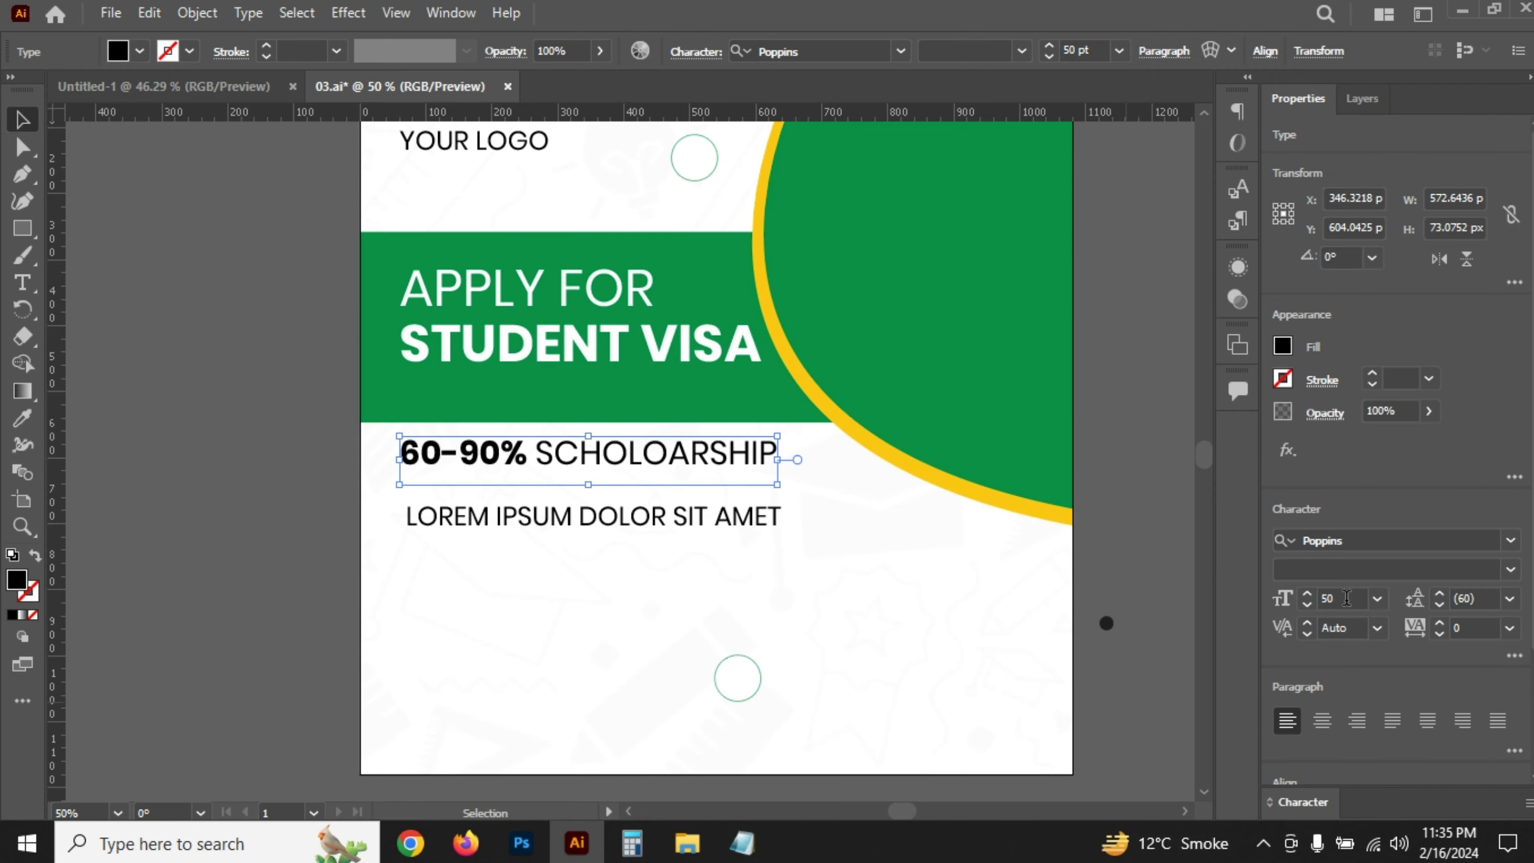
pyautogui.doubleClick(1347, 599)
pyautogui.write('5')
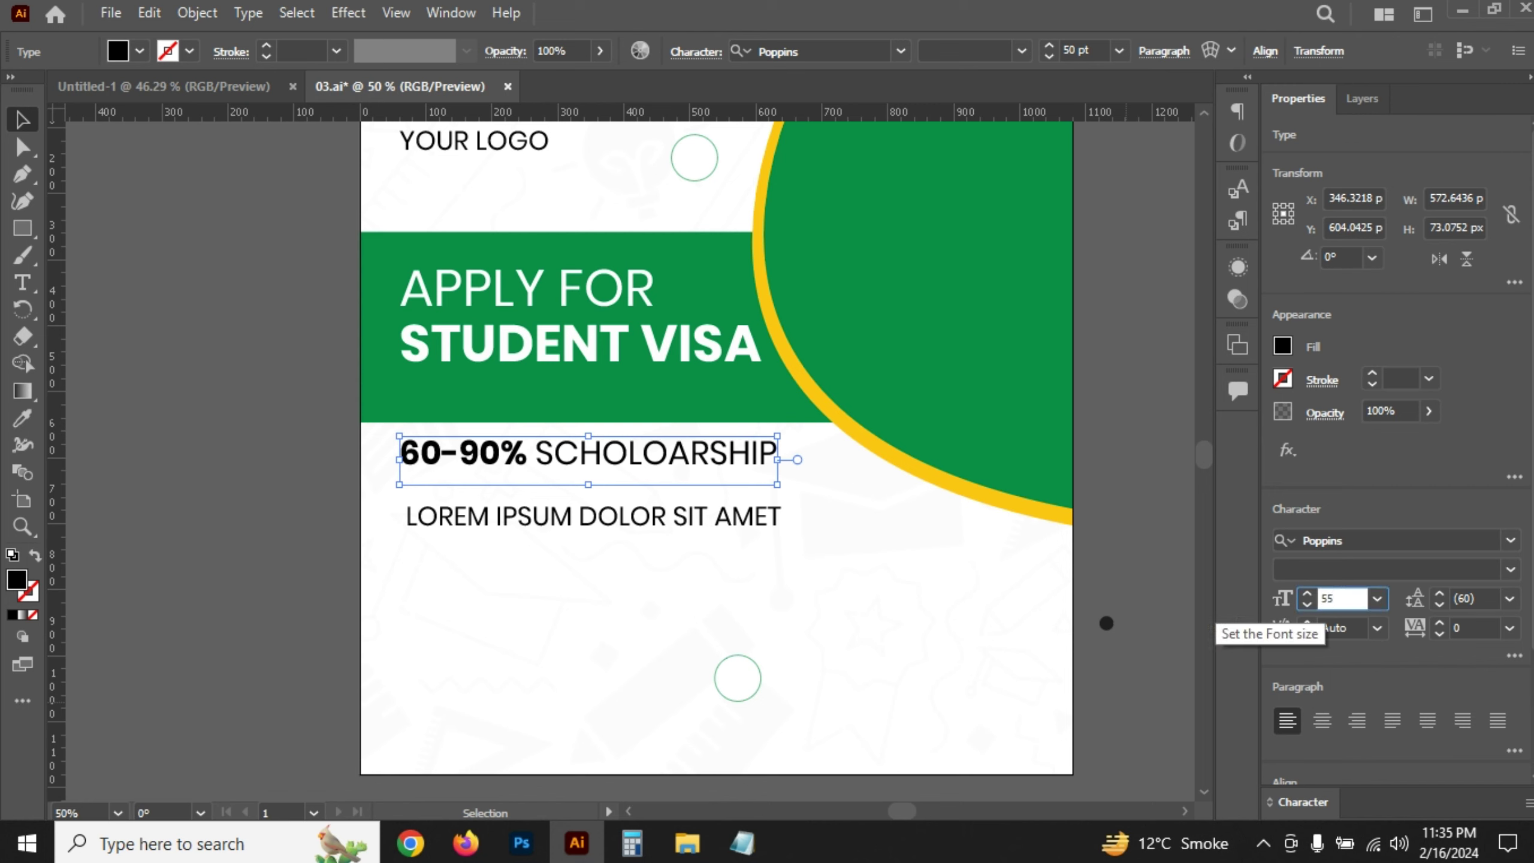
pyautogui.press('Return')
# - Left-align the scholarship line and nudge it into place below the banner
pyautogui.click(1327, 664)
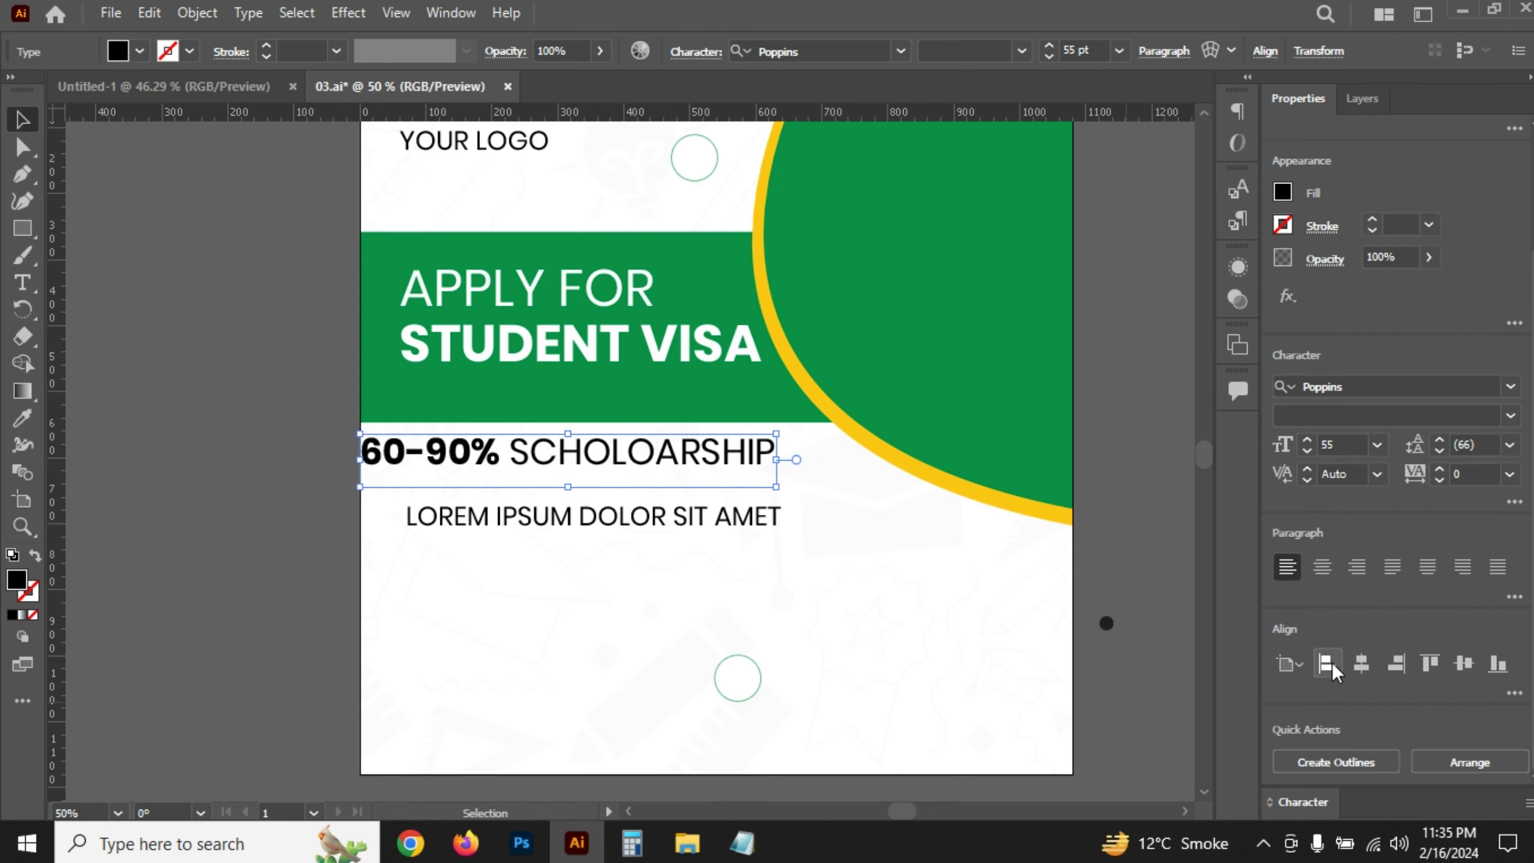
pyautogui.hotkey('shift', 'Right')
pyautogui.hotkey('shift', 'Right')
pyautogui.hotkey('shift', 'Right')
pyautogui.hotkey('shift', 'Right')
pyautogui.hotkey('shift', 'Right')
pyautogui.hotkey('shift', 'Right')
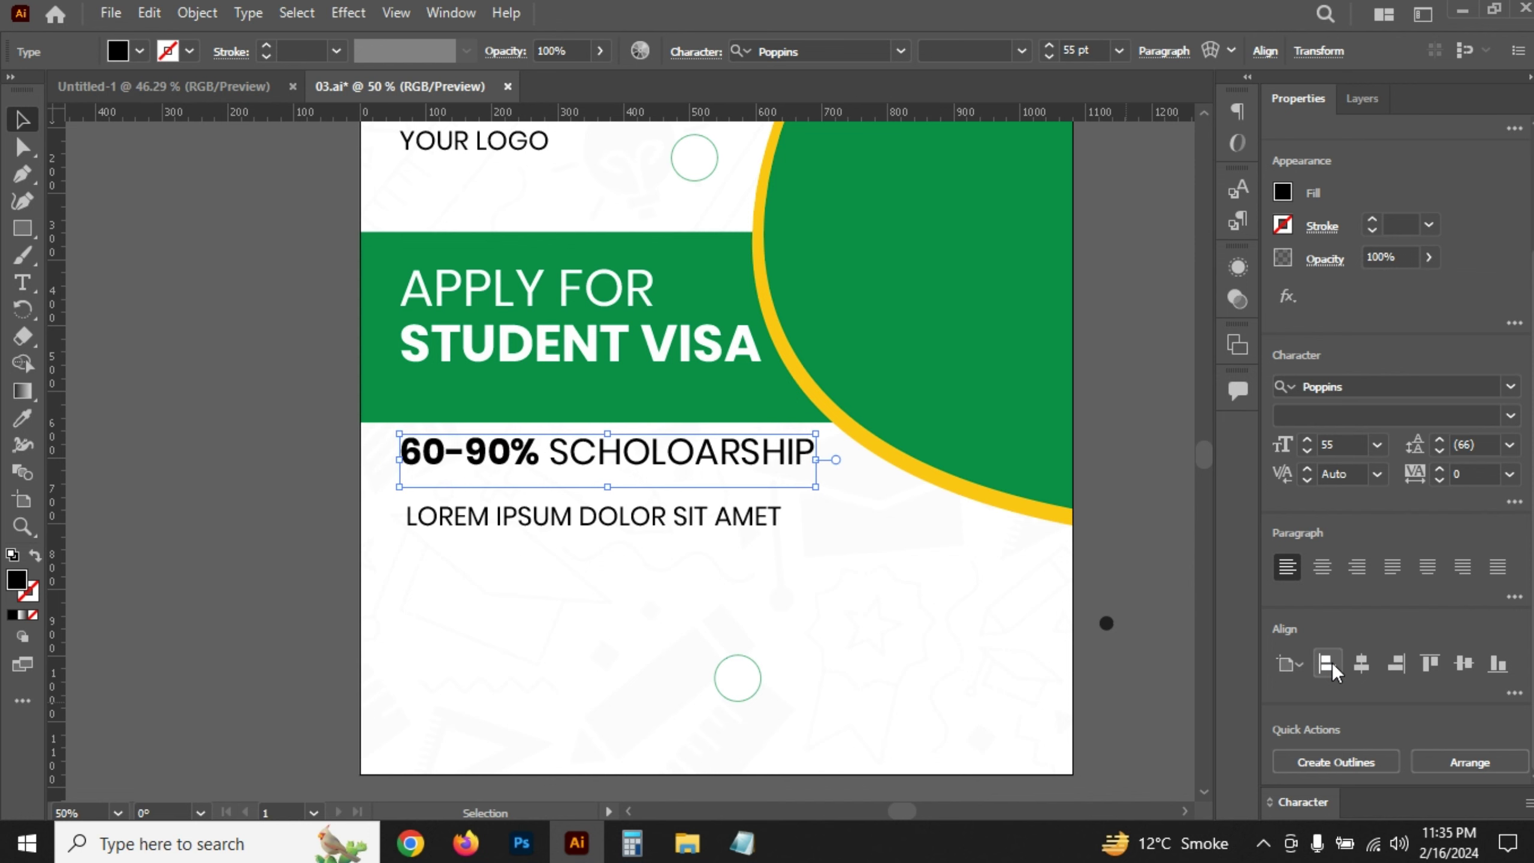
pyautogui.scroll(2, 474, 399)
pyautogui.scroll(2, 474, 399)
pyautogui.hotkey('shift', 'Up')
pyautogui.hotkey('shift', 'Up')
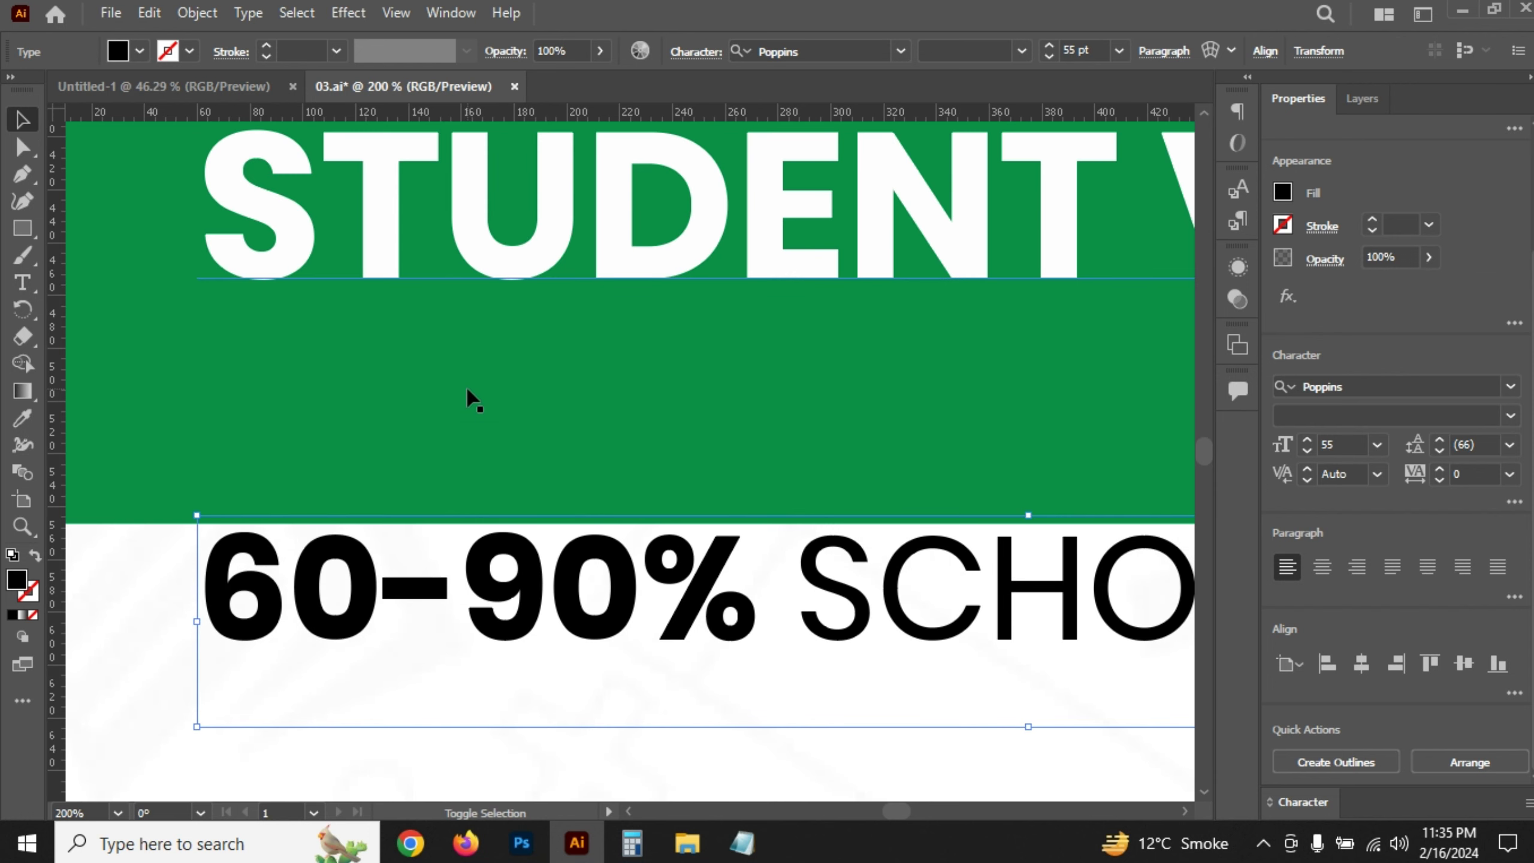
pyautogui.press('Down')
pyautogui.press('Down')
pyautogui.press('Down')
pyautogui.press('Down')
pyautogui.press('Down')
pyautogui.press('Down')
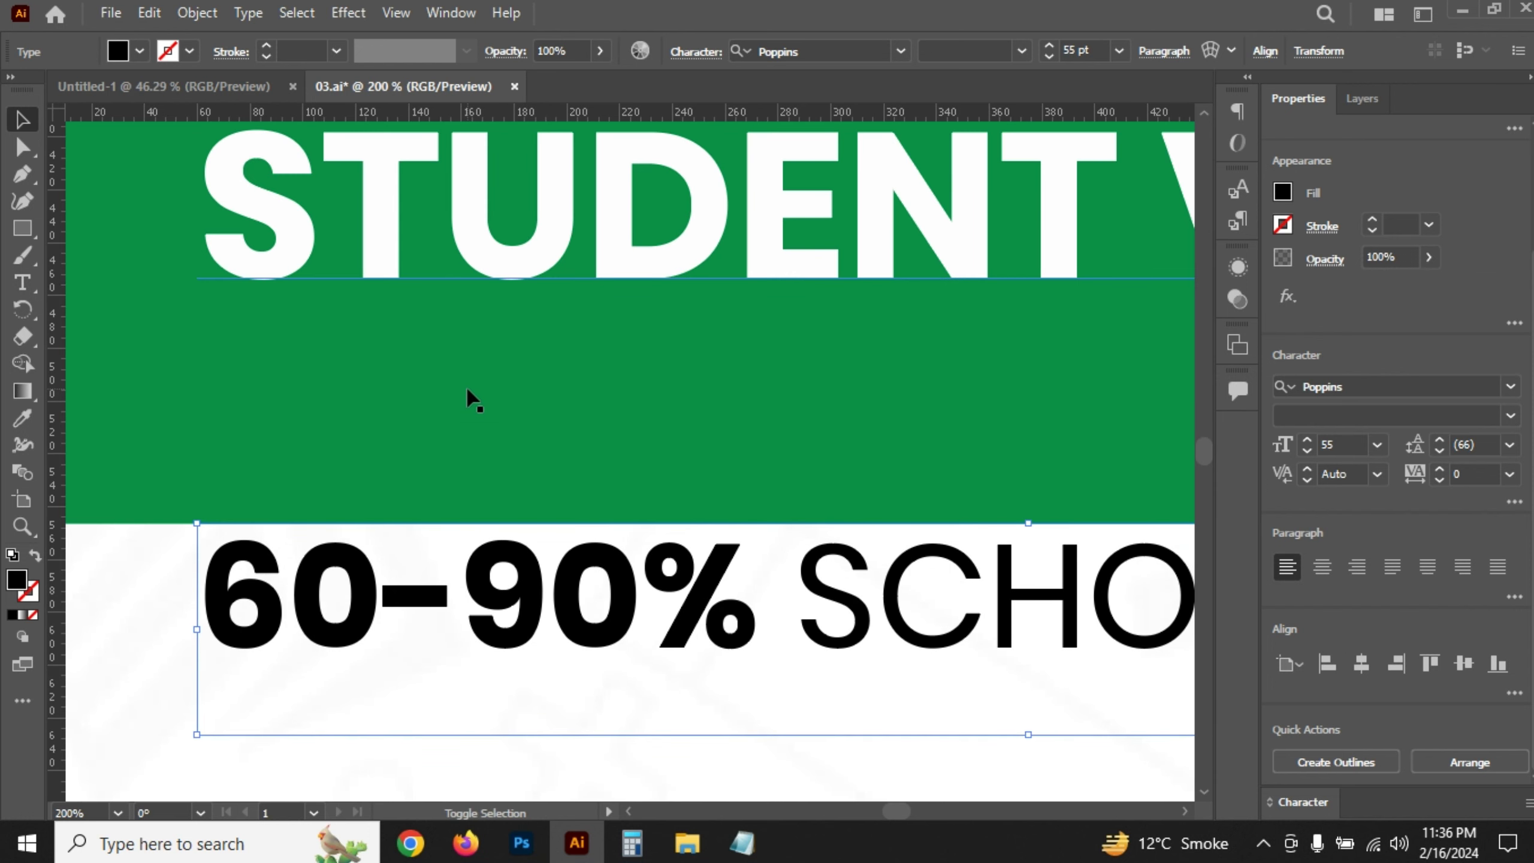
pyautogui.hotkey('shift', 'Down')
pyautogui.hotkey('shift', 'Down')
pyautogui.hotkey('shift', 'Down')
pyautogui.scroll(-3, 474, 400)
pyautogui.scroll(-2, 483, 484)
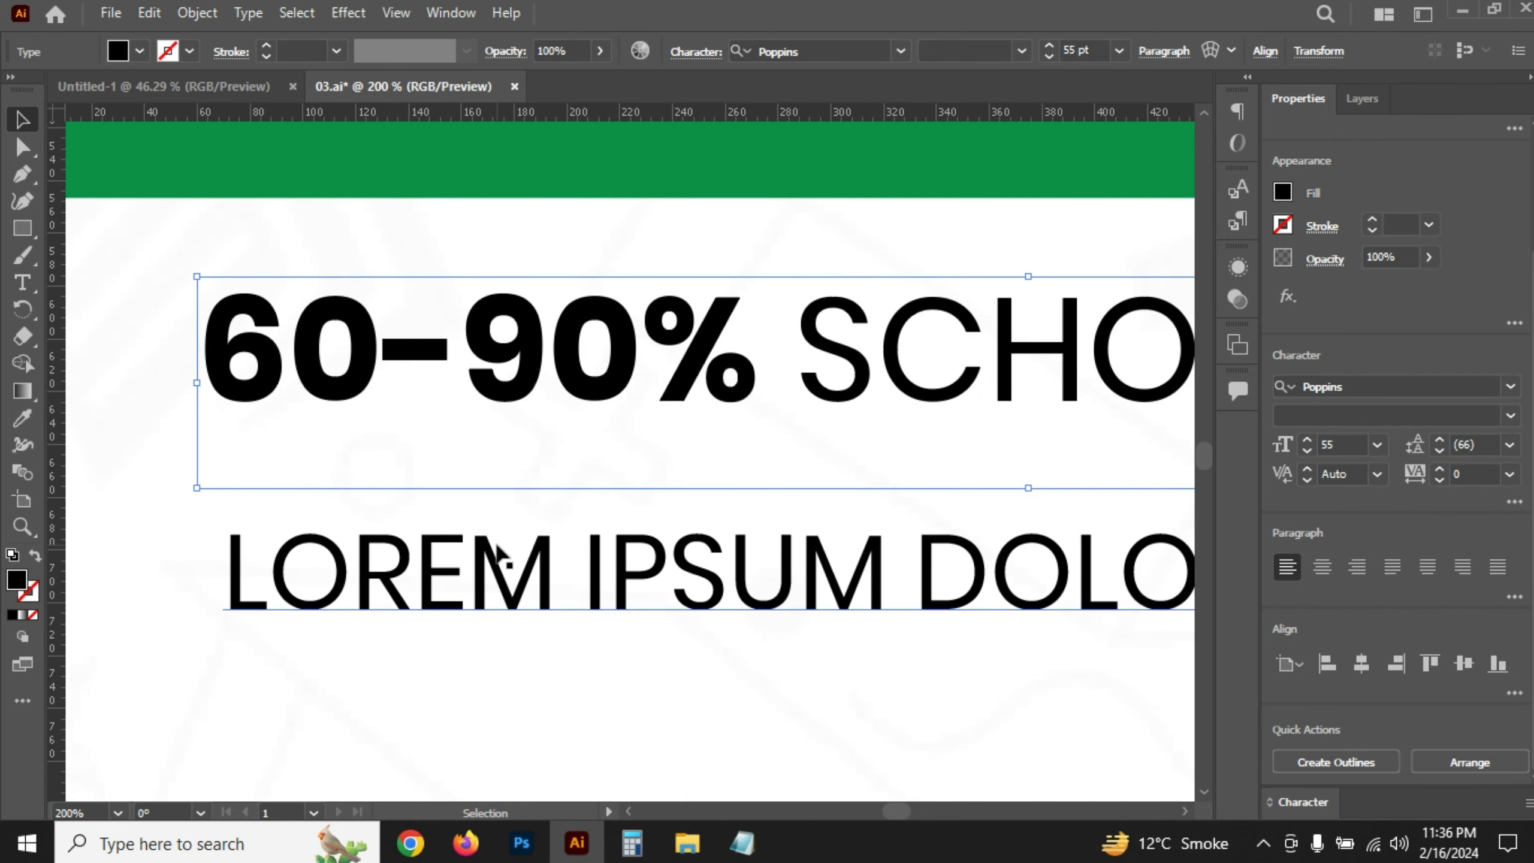
# - Nudge the LOREM IPSUM subtitle up snugly beneath the scholarship line
pyautogui.click(498, 553)
pyautogui.hotkey('shift', 'Up')
pyautogui.hotkey('shift', 'Up')
pyautogui.hotkey('shift', 'Up')
pyautogui.hotkey('shift', 'Up')
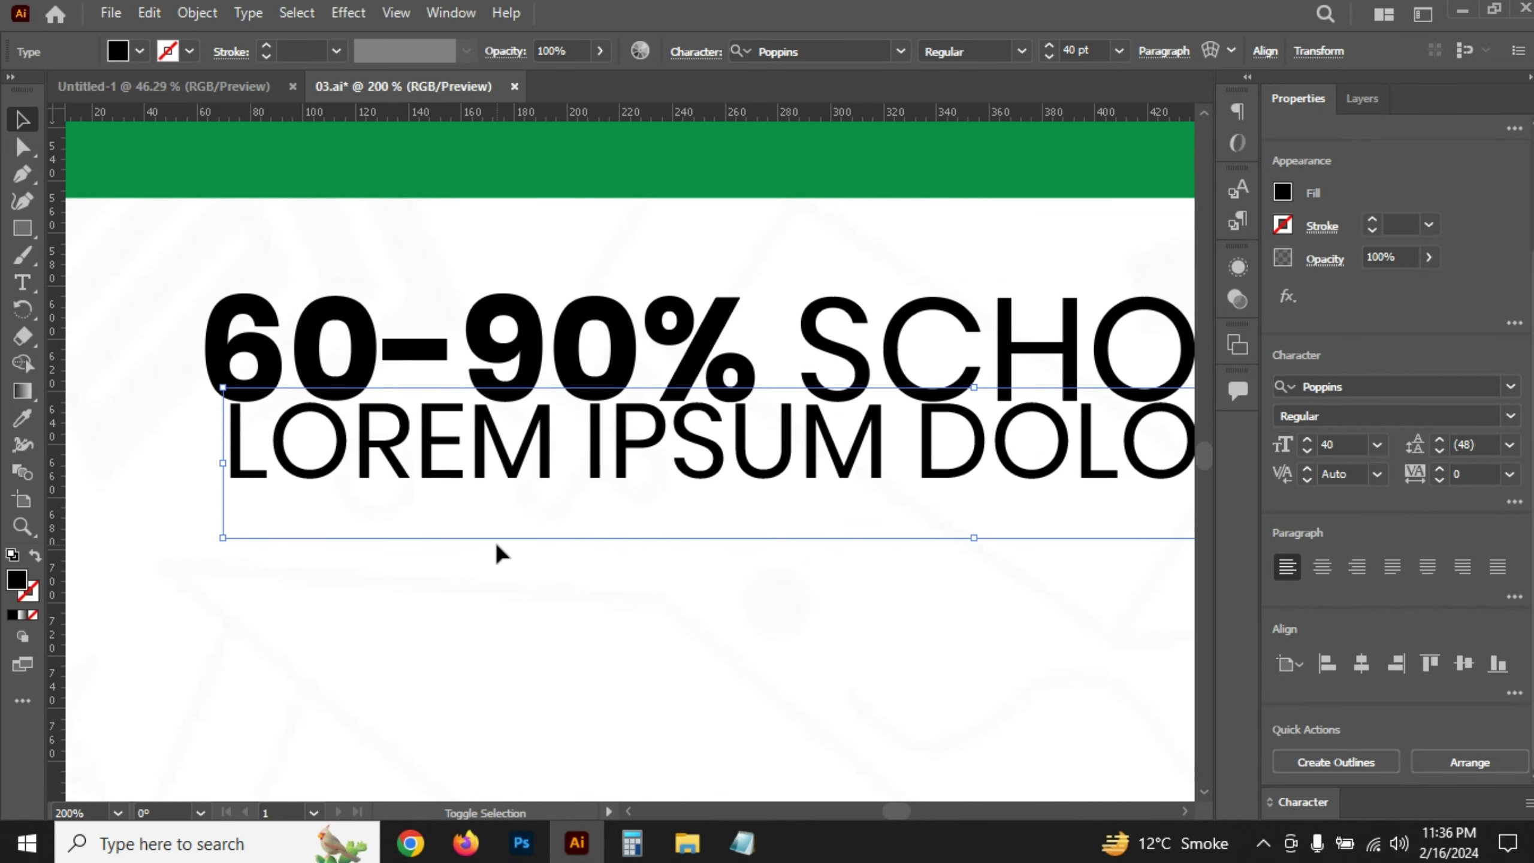
pyautogui.press('Up')
pyautogui.press('Up')
pyautogui.press('Up')
pyautogui.press('Up')
pyautogui.press('Up')
pyautogui.press('Up')
pyautogui.hotkey('shift', 'Down')
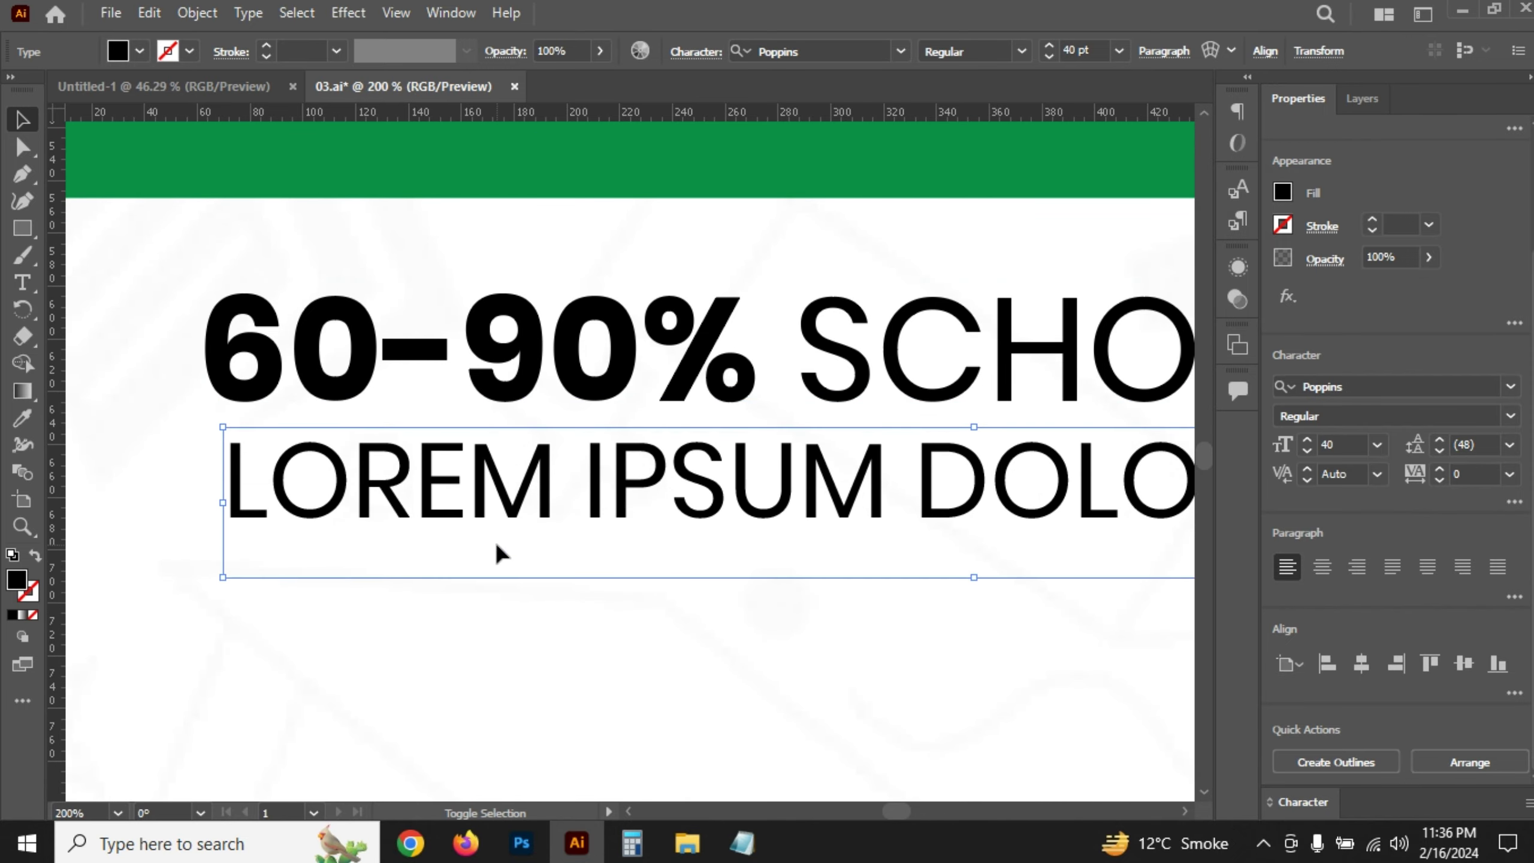
pyautogui.hotkey('shift', 'Down')
pyautogui.hotkey('shift', 'Down')
pyautogui.scroll(-3, 505, 552)
pyautogui.scroll(-1, 507, 598)
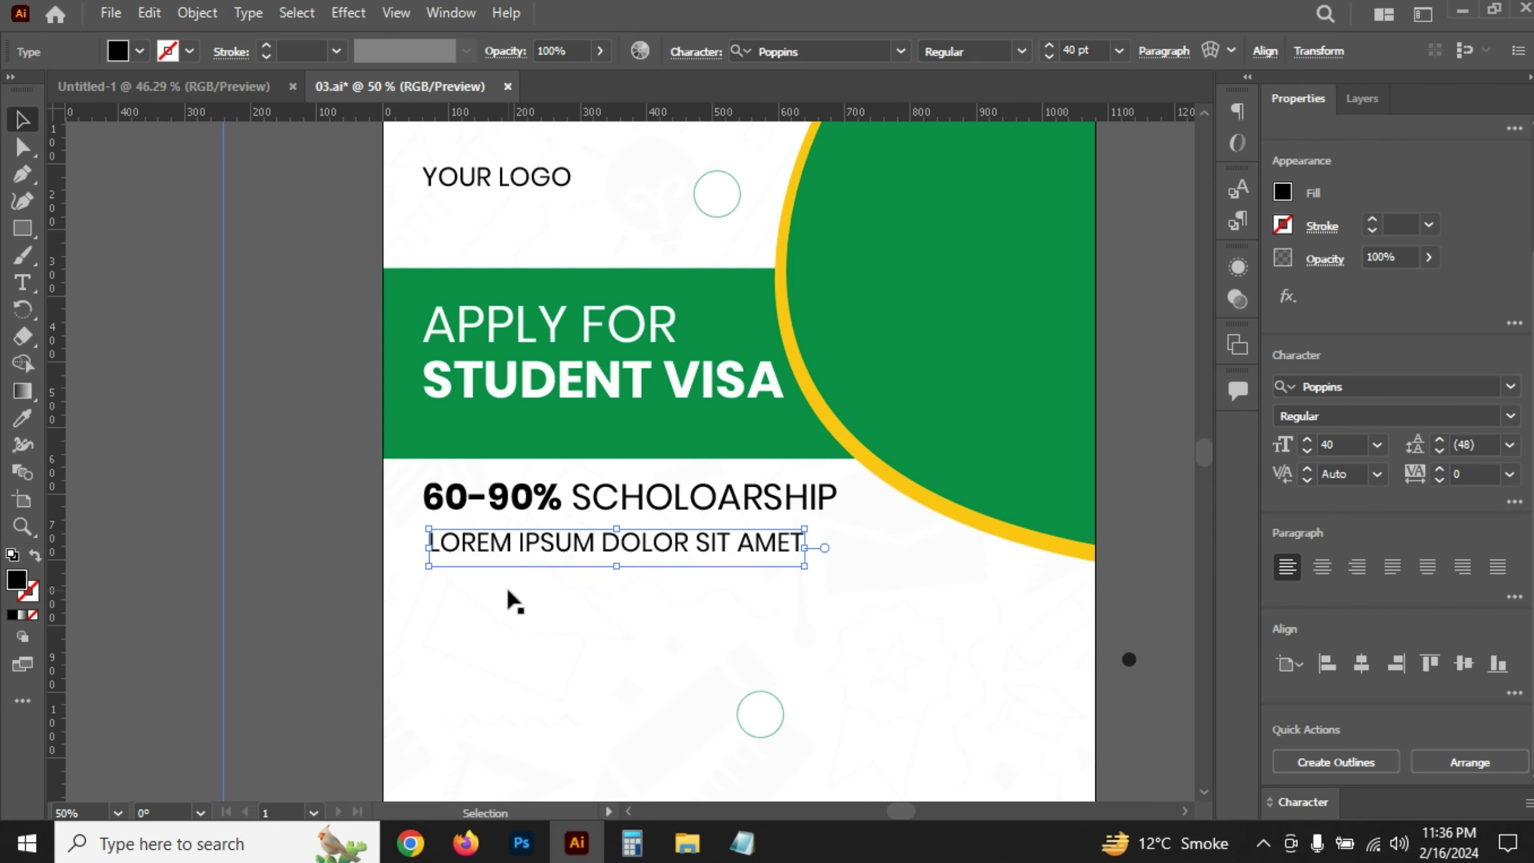
pyautogui.click(1147, 606)
# - Place the small black dot on the artboard, align it to the left edge, and save
pyautogui.moveTo(1083, 518); pyautogui.dragTo(491, 477)
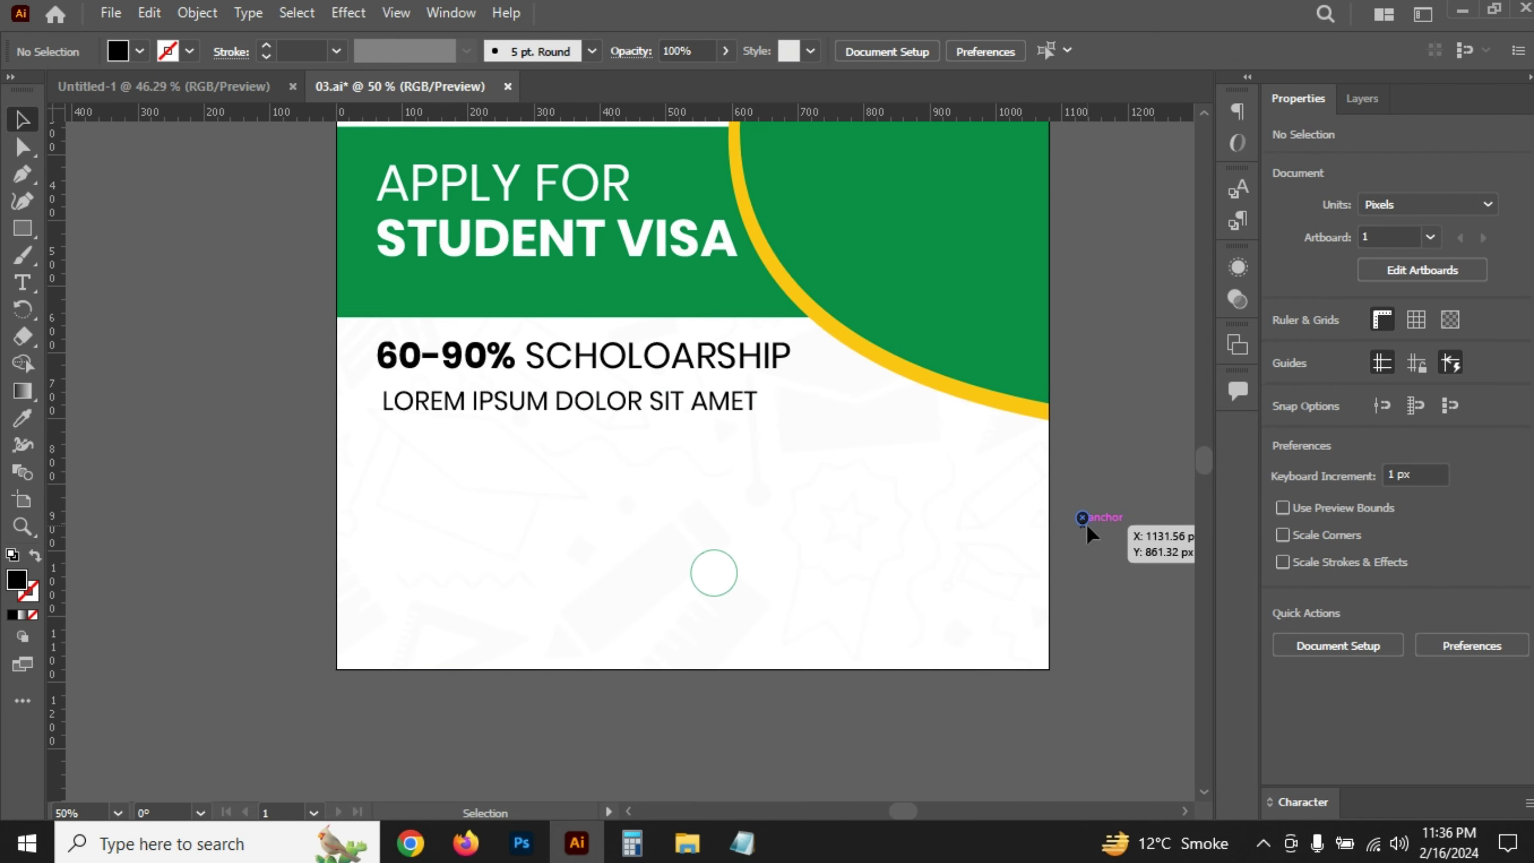
pyautogui.click(1328, 540)
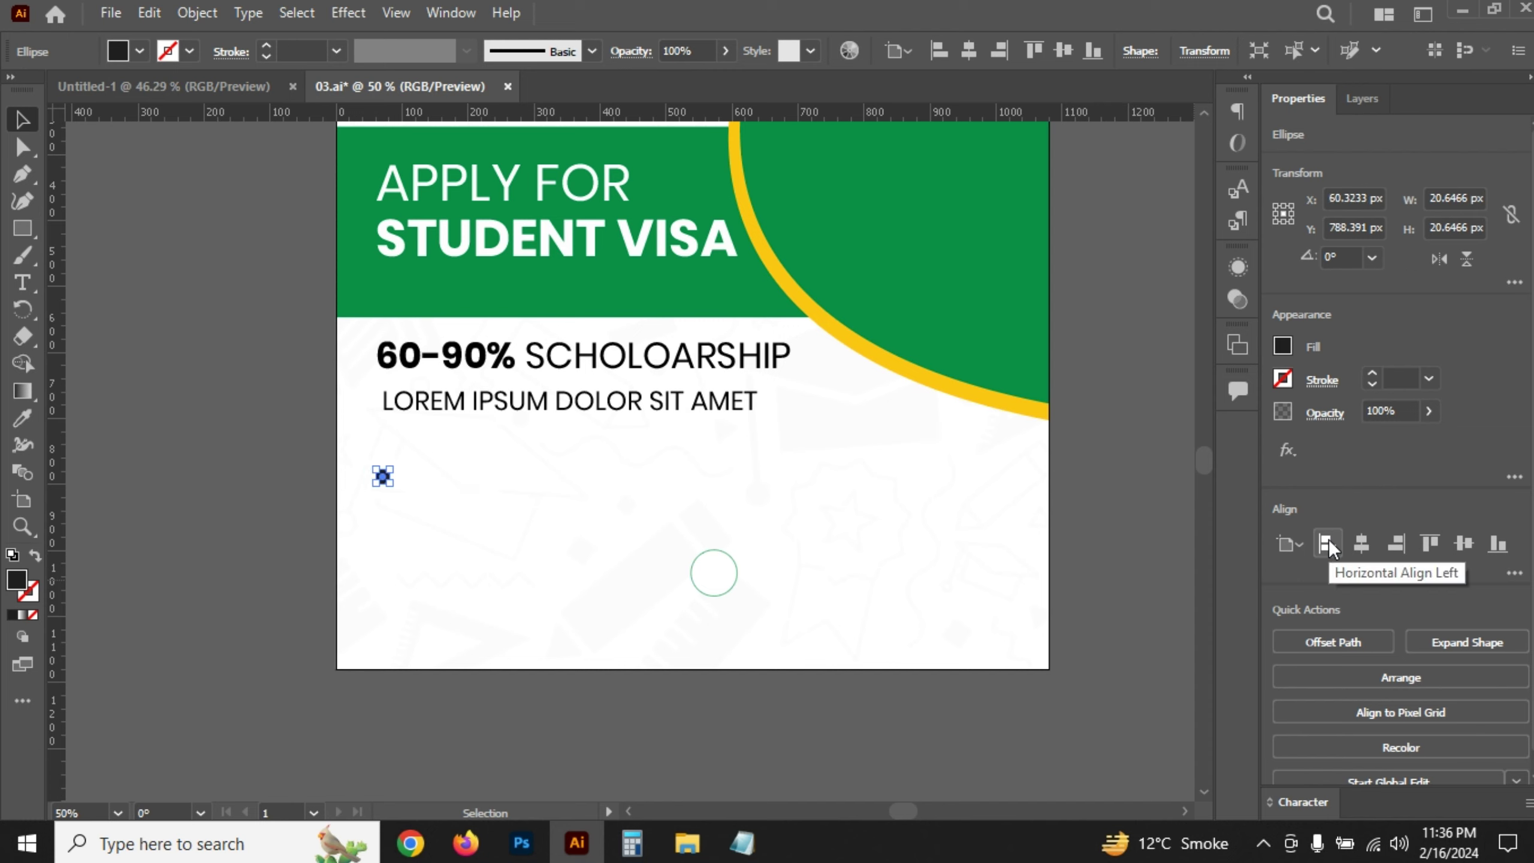
pyautogui.hotkey('ctrl', 's')
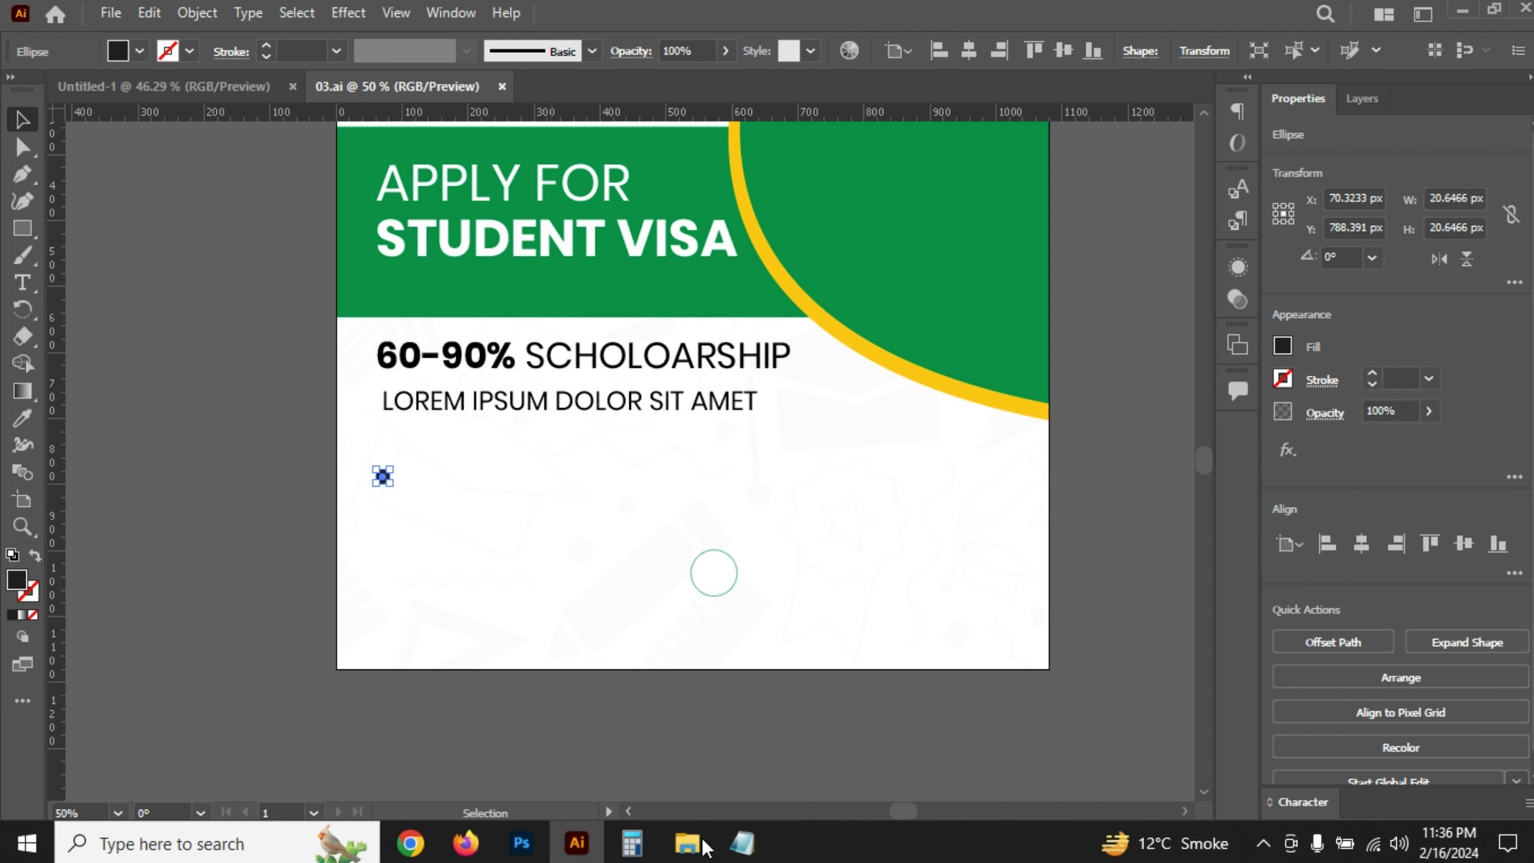
# - Copy the 'Lorem ipsum dolor sit amet, consectetur' line from the Notepad notes
pyautogui.click(745, 844)
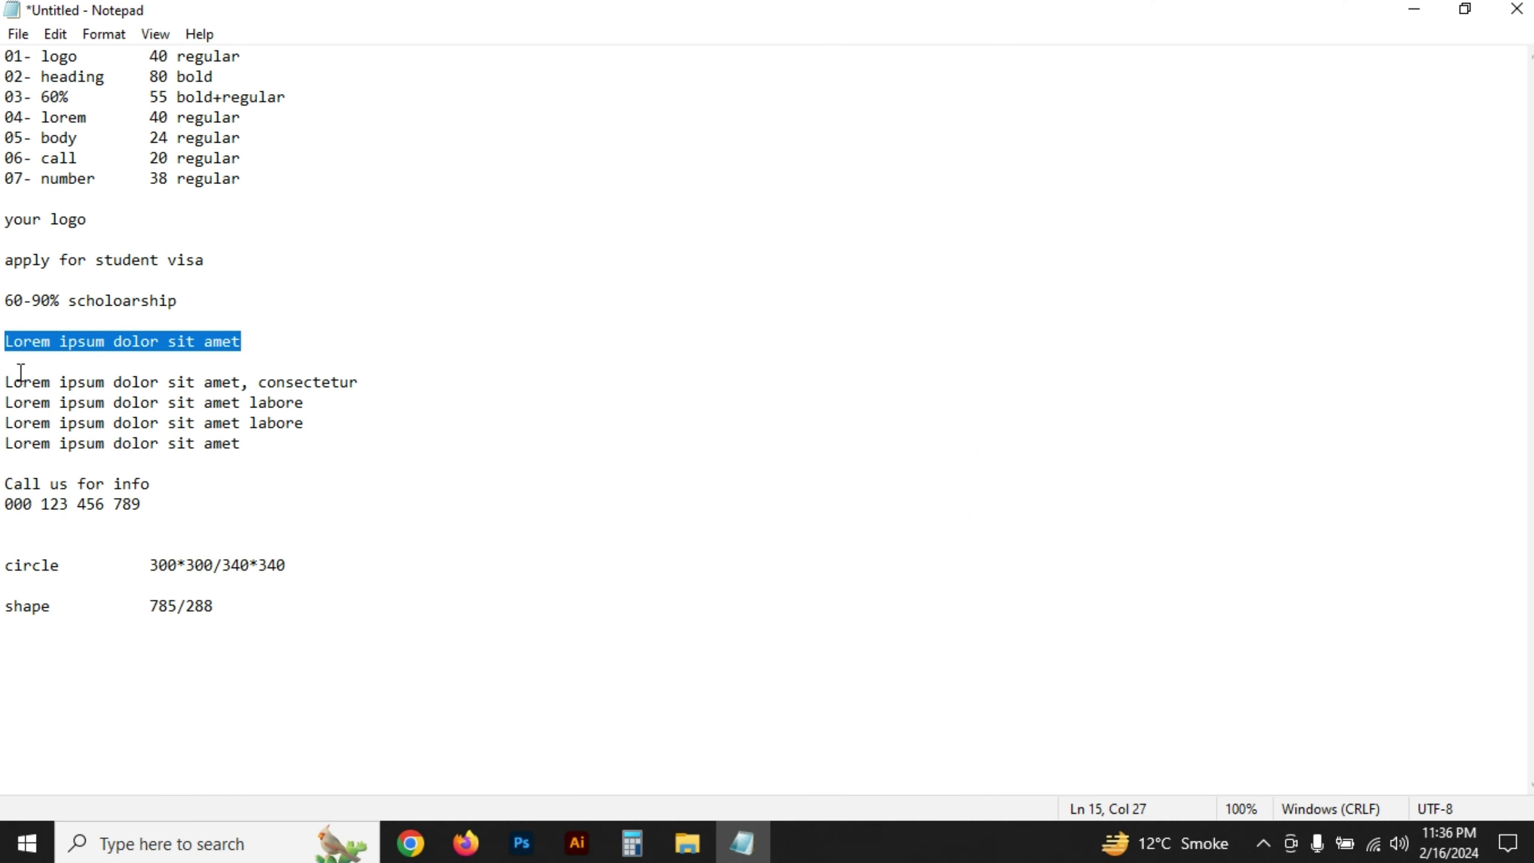
pyautogui.moveTo(4, 380); pyautogui.dragTo(430, 378)
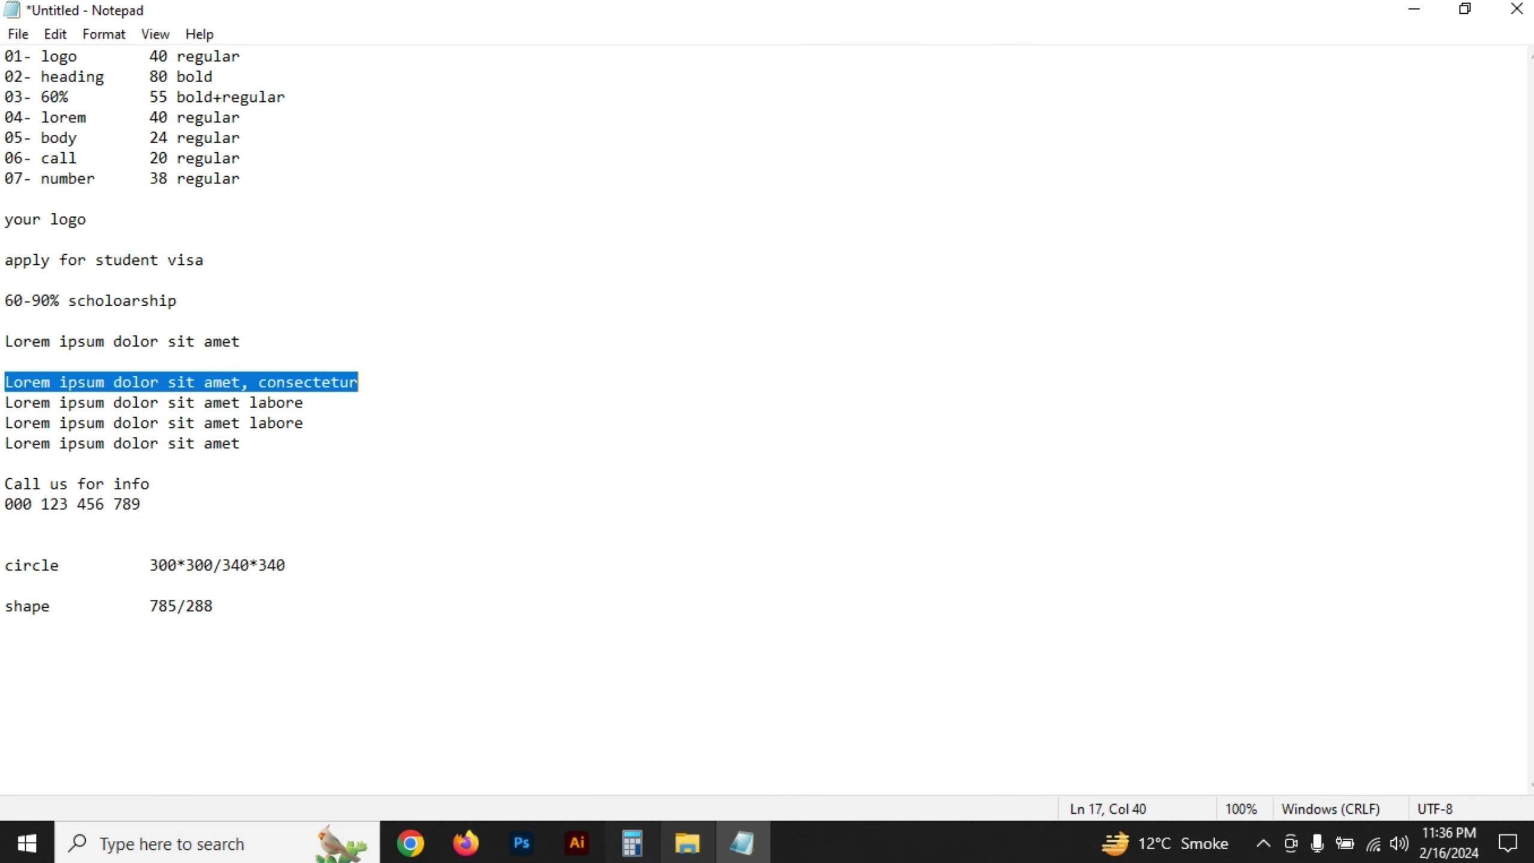
pyautogui.click(577, 844)
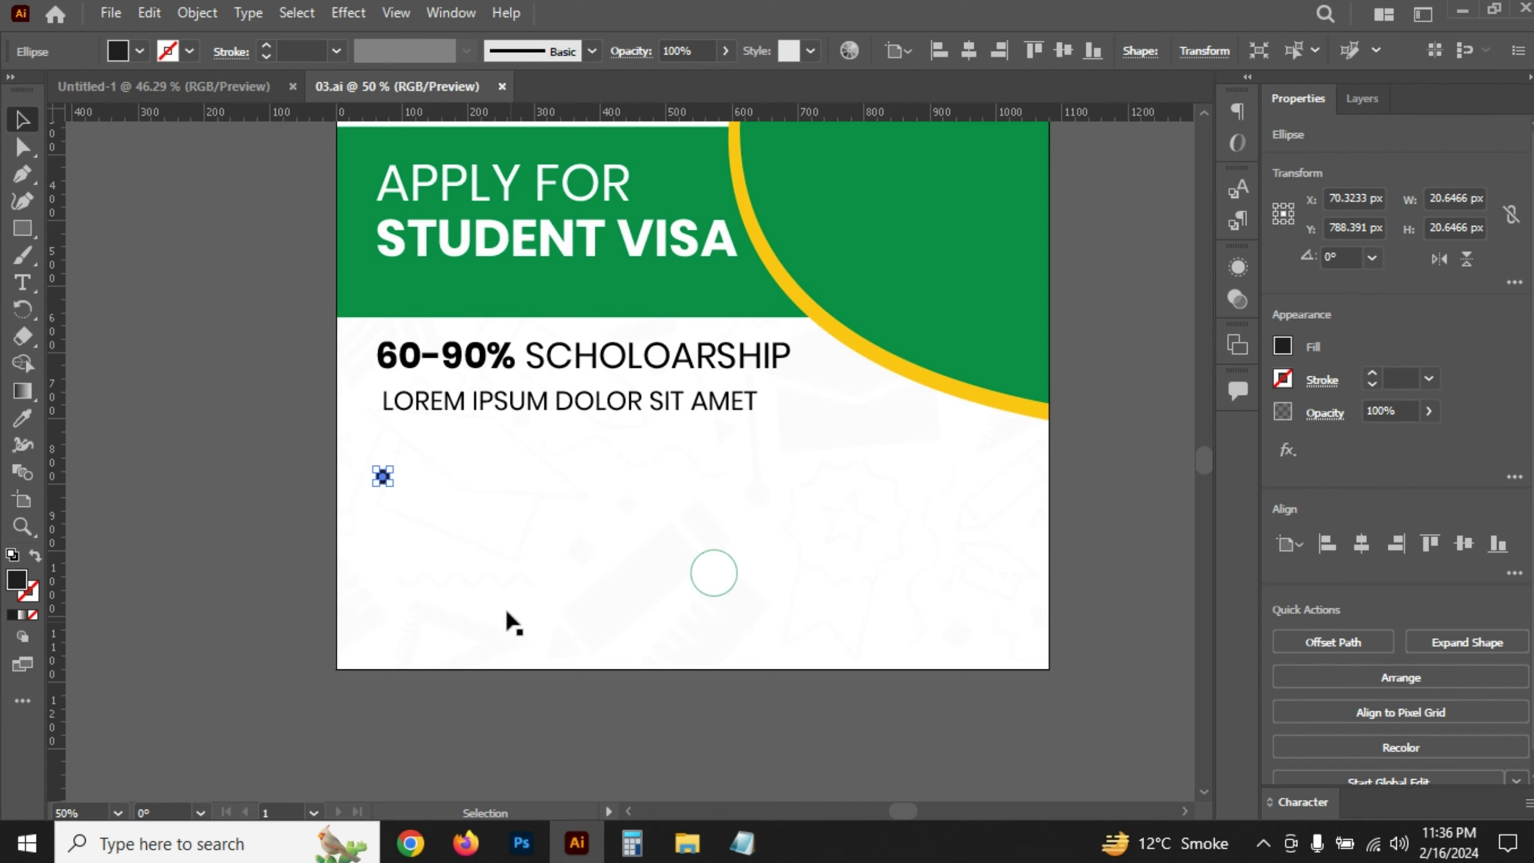
# - Delete a stray 'L' text and paste 'LOREM IPSUM DOLOR SIT AMET, CONSECTETUR' as new text
pyautogui.click(457, 729)
pyautogui.press('t')
pyautogui.click(450, 515)
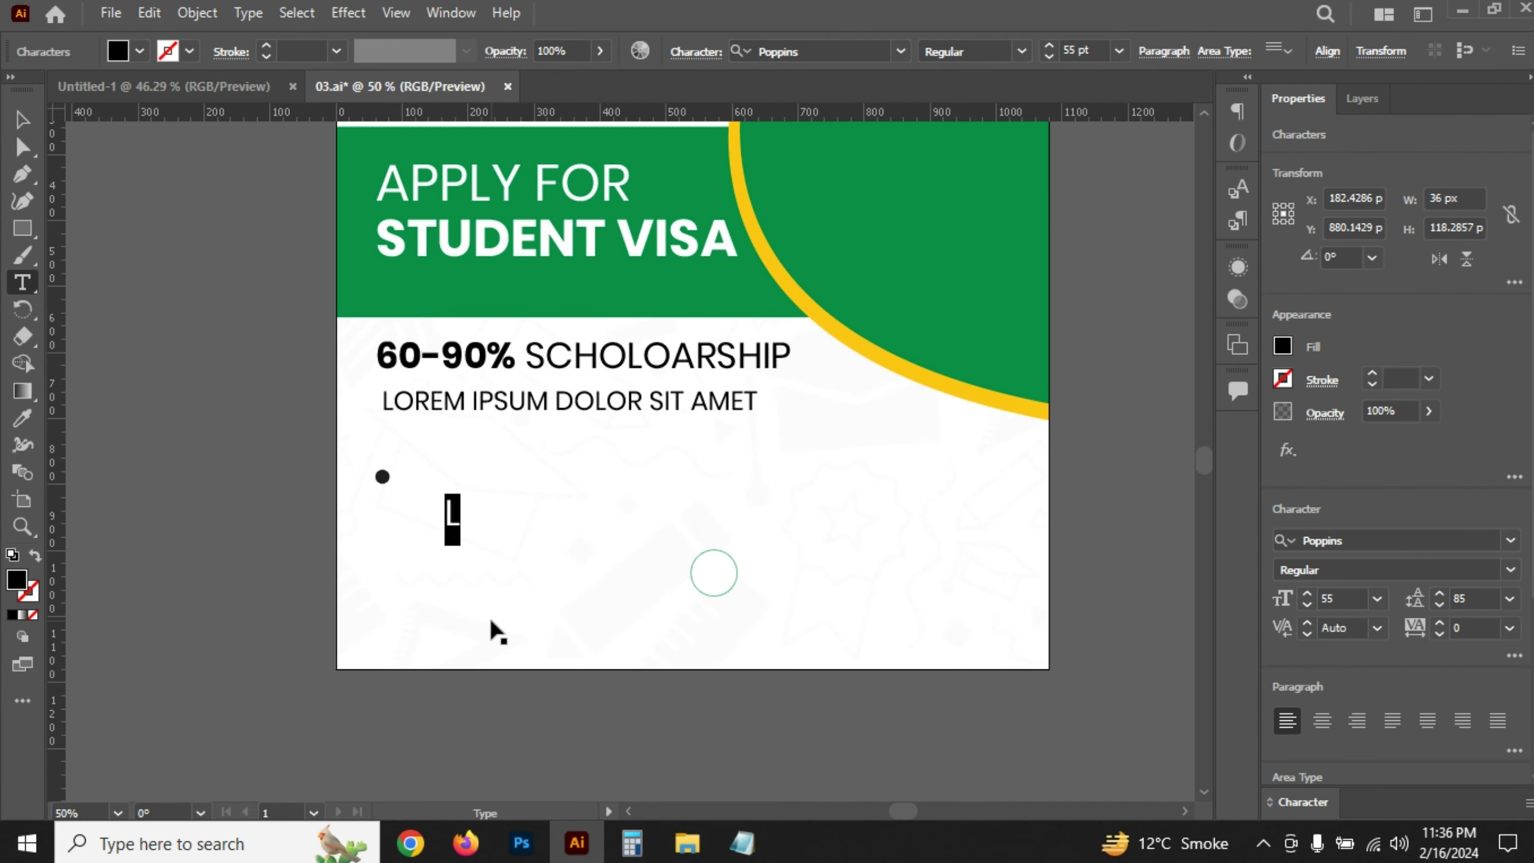
pyautogui.hotkey('ctrl', 'a')
pyautogui.press('Escape')
pyautogui.press('Delete')
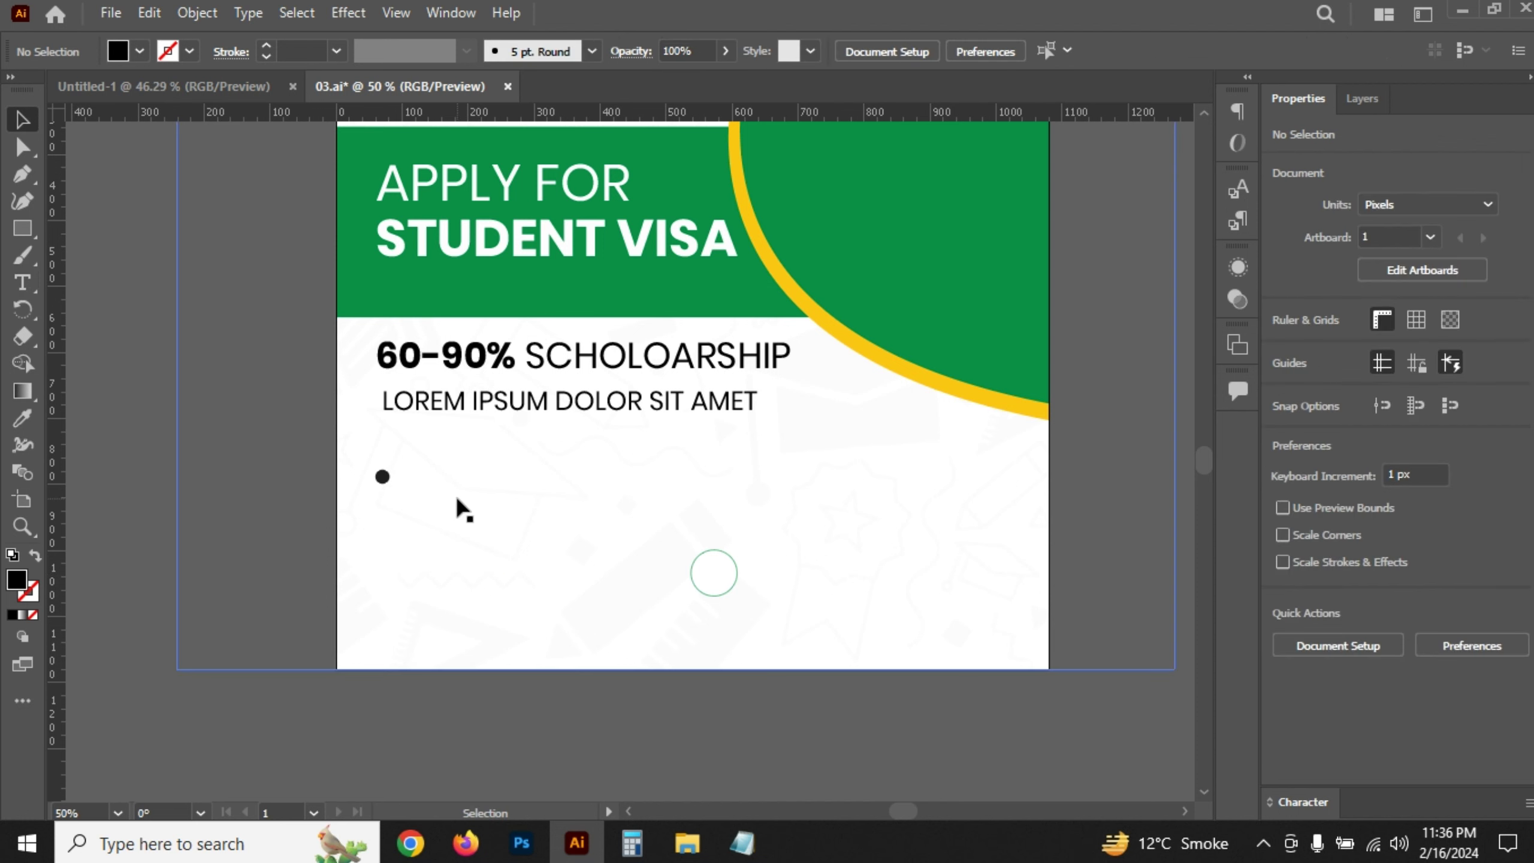
pyautogui.press('t')
pyautogui.click(448, 732)
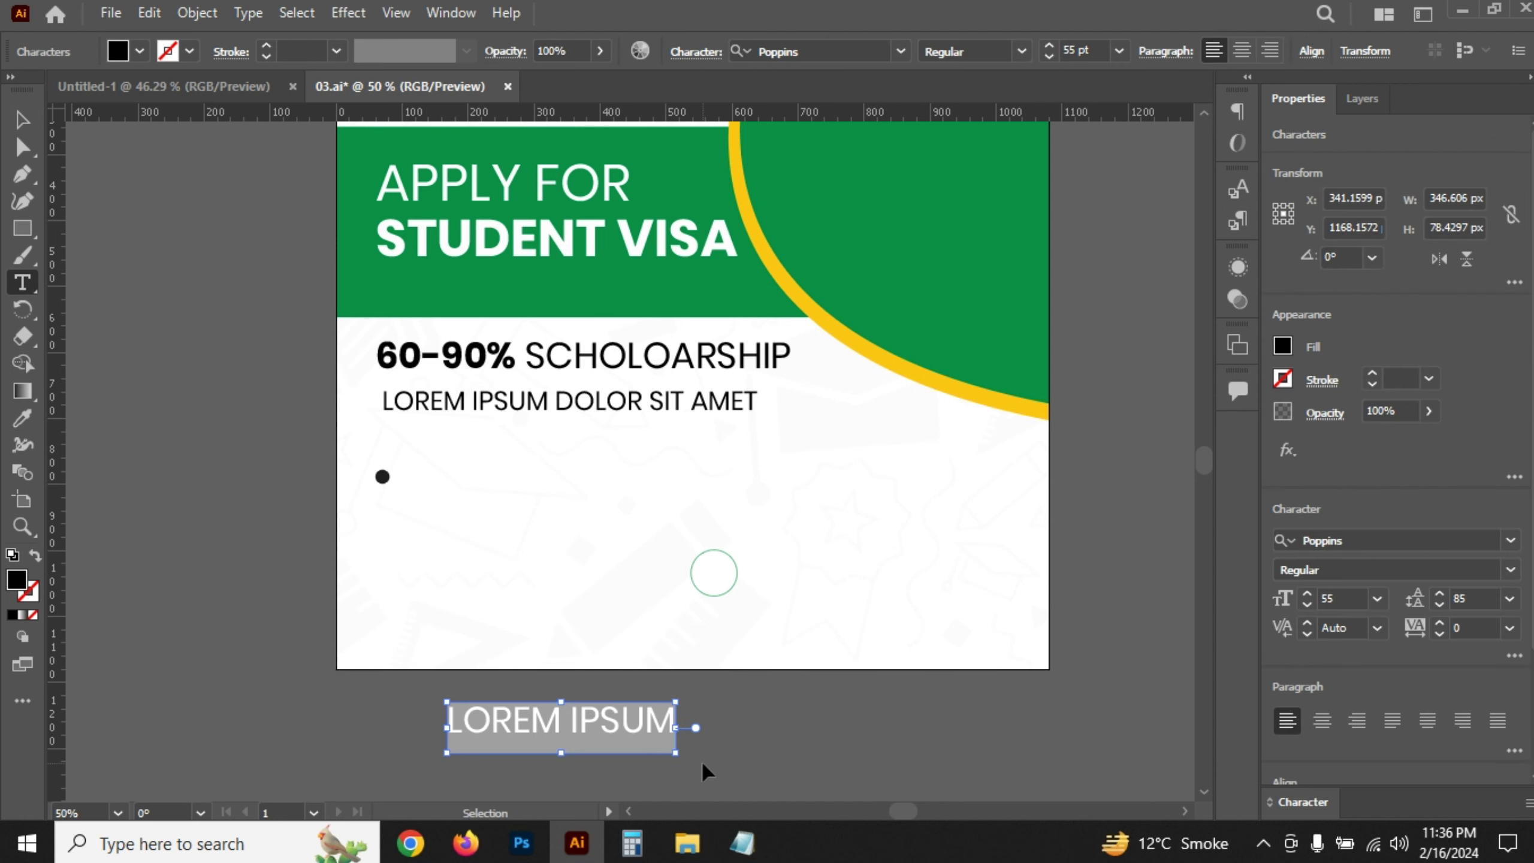
pyautogui.hotkey('ctrl', 'v')
pyautogui.press('Escape')
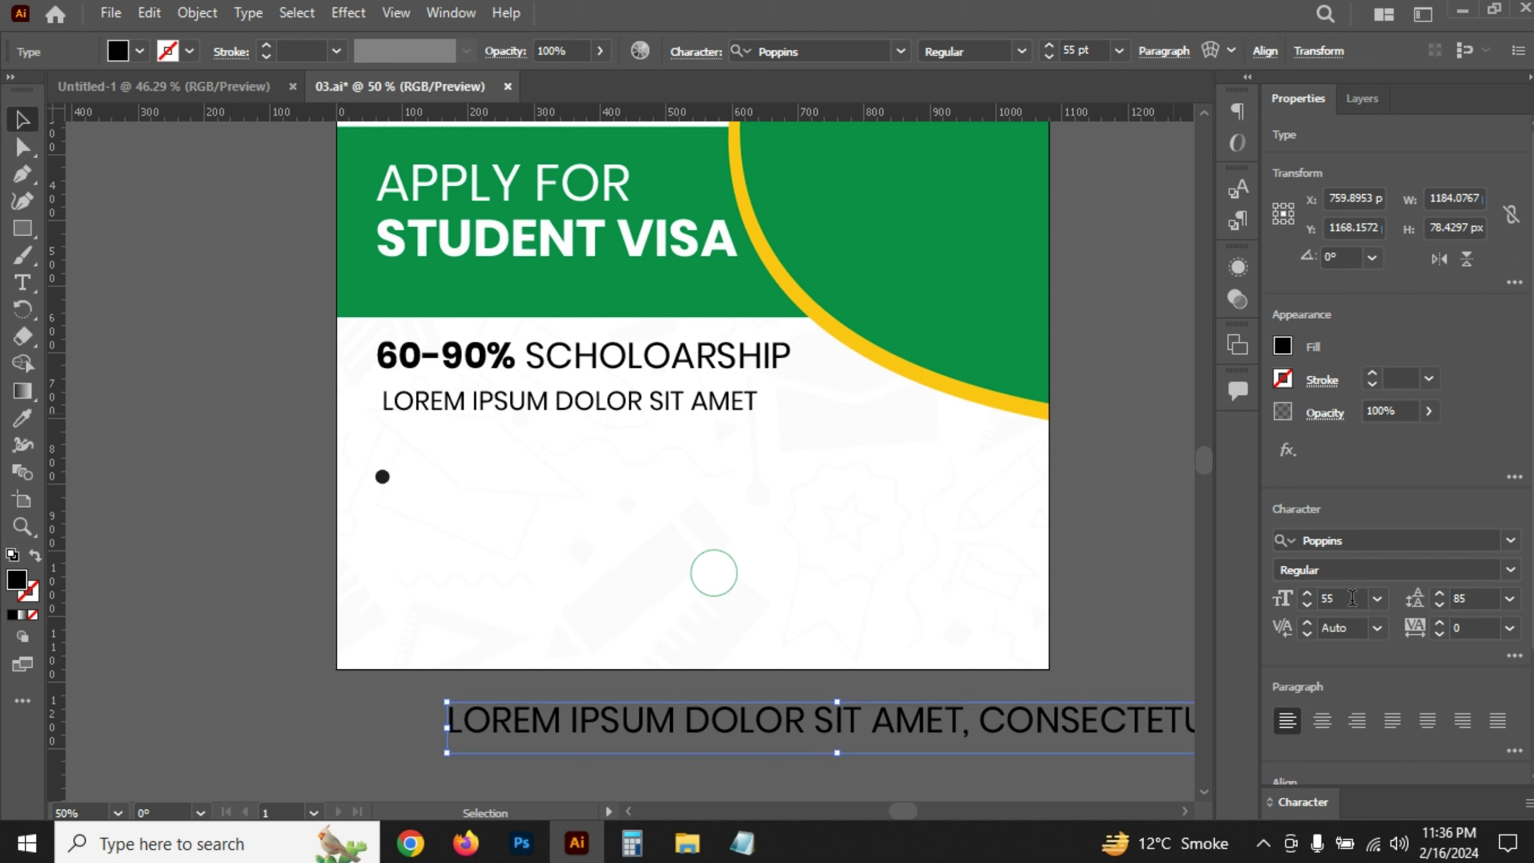
# - Size the bullet text at 30 pt, then 25 pt, and move it beside the dot
pyautogui.click(1352, 598)
pyautogui.write('30')
pyautogui.press('Return')
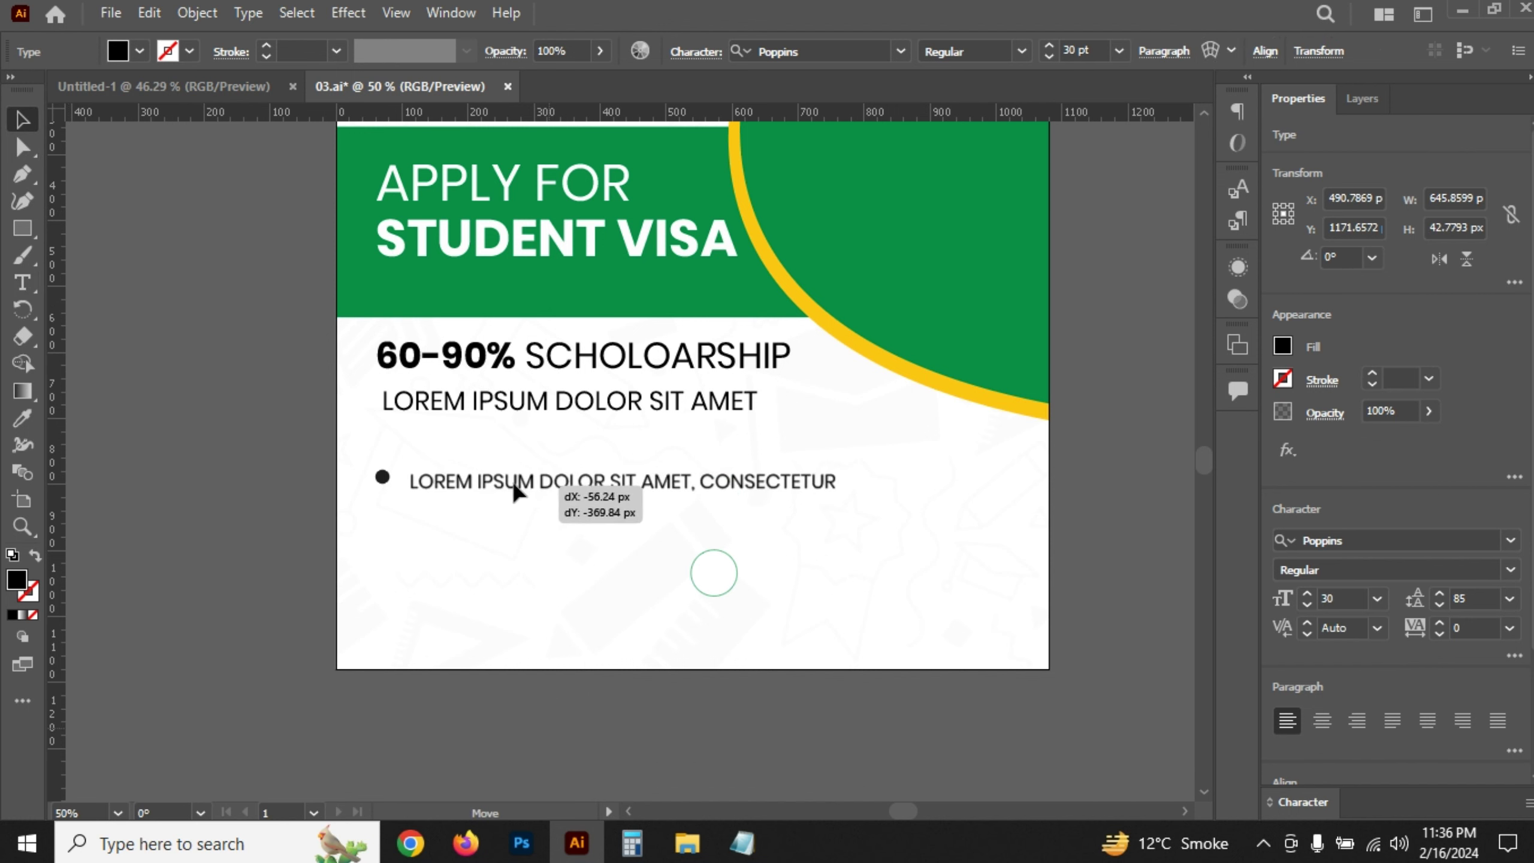
pyautogui.moveTo(569, 743); pyautogui.dragTo(534, 495)
pyautogui.click(1351, 598)
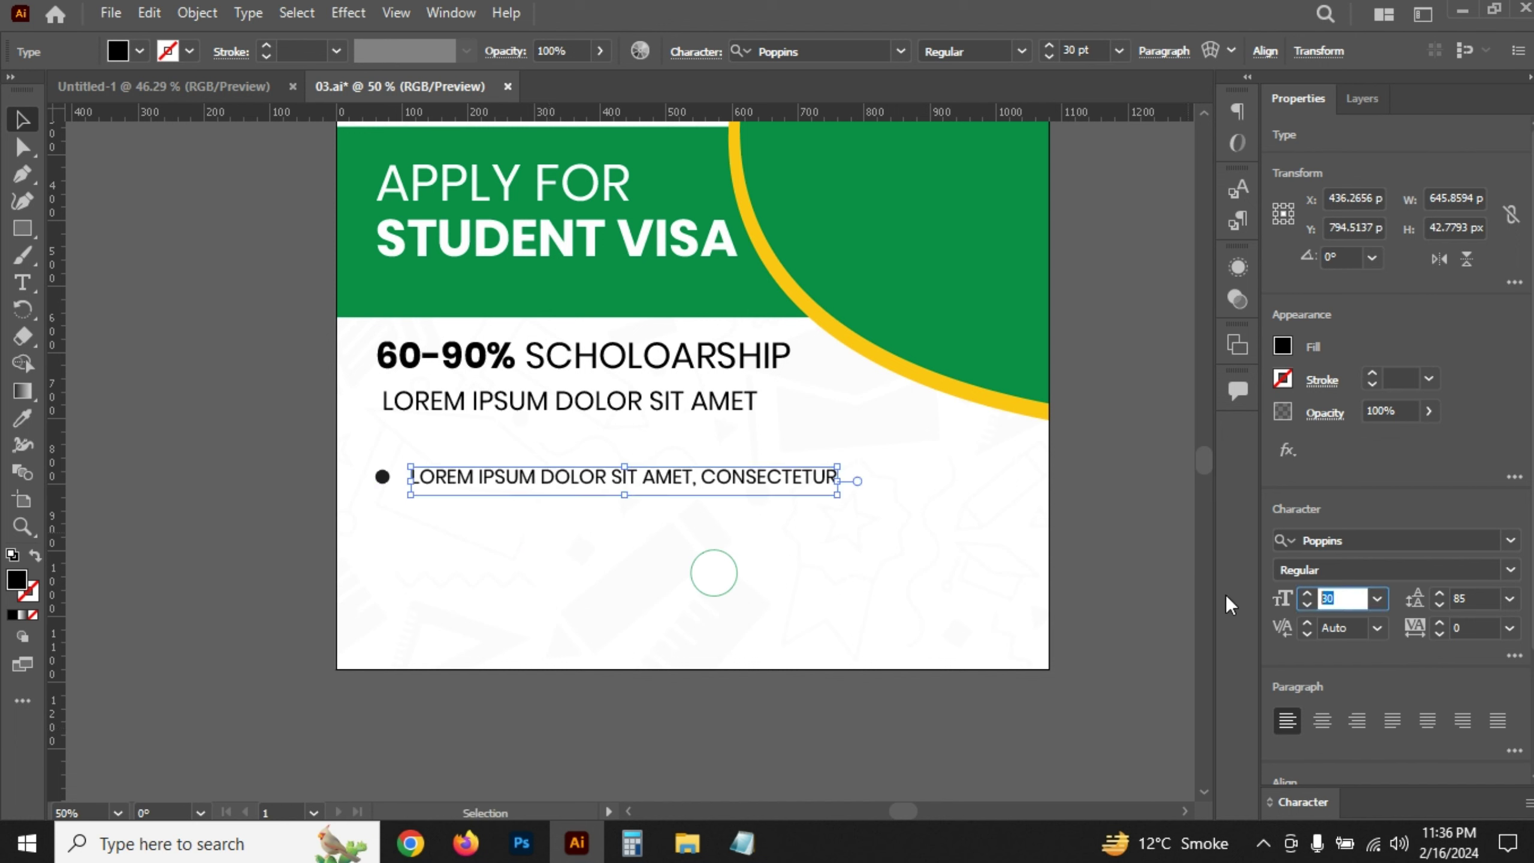
pyautogui.write('25')
pyautogui.press('Return')
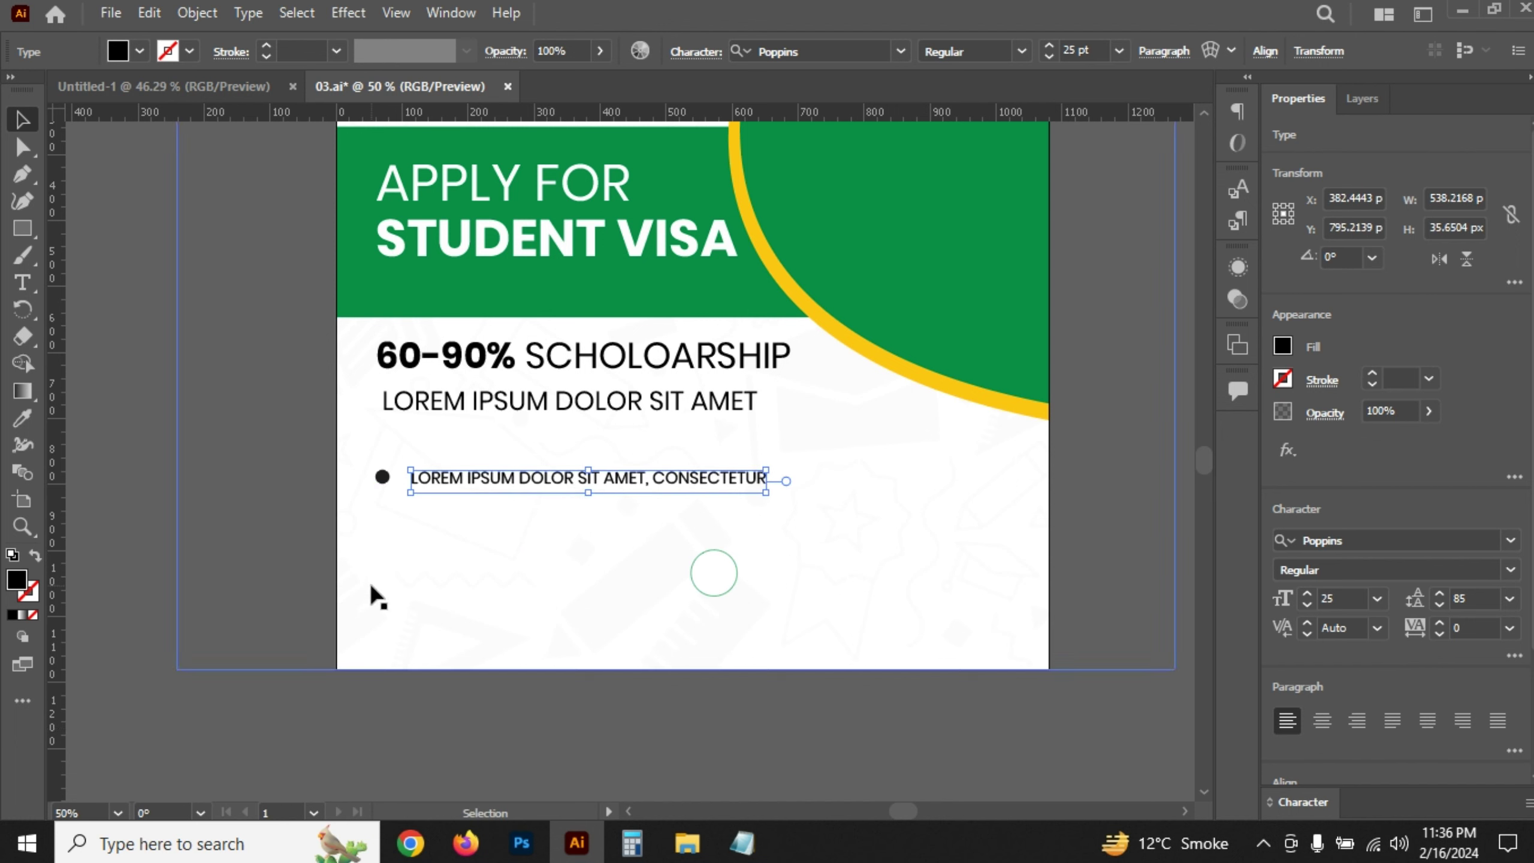
# - Set the bullet text to 24 pt and snug it against the black dot
pyautogui.click(756, 847)
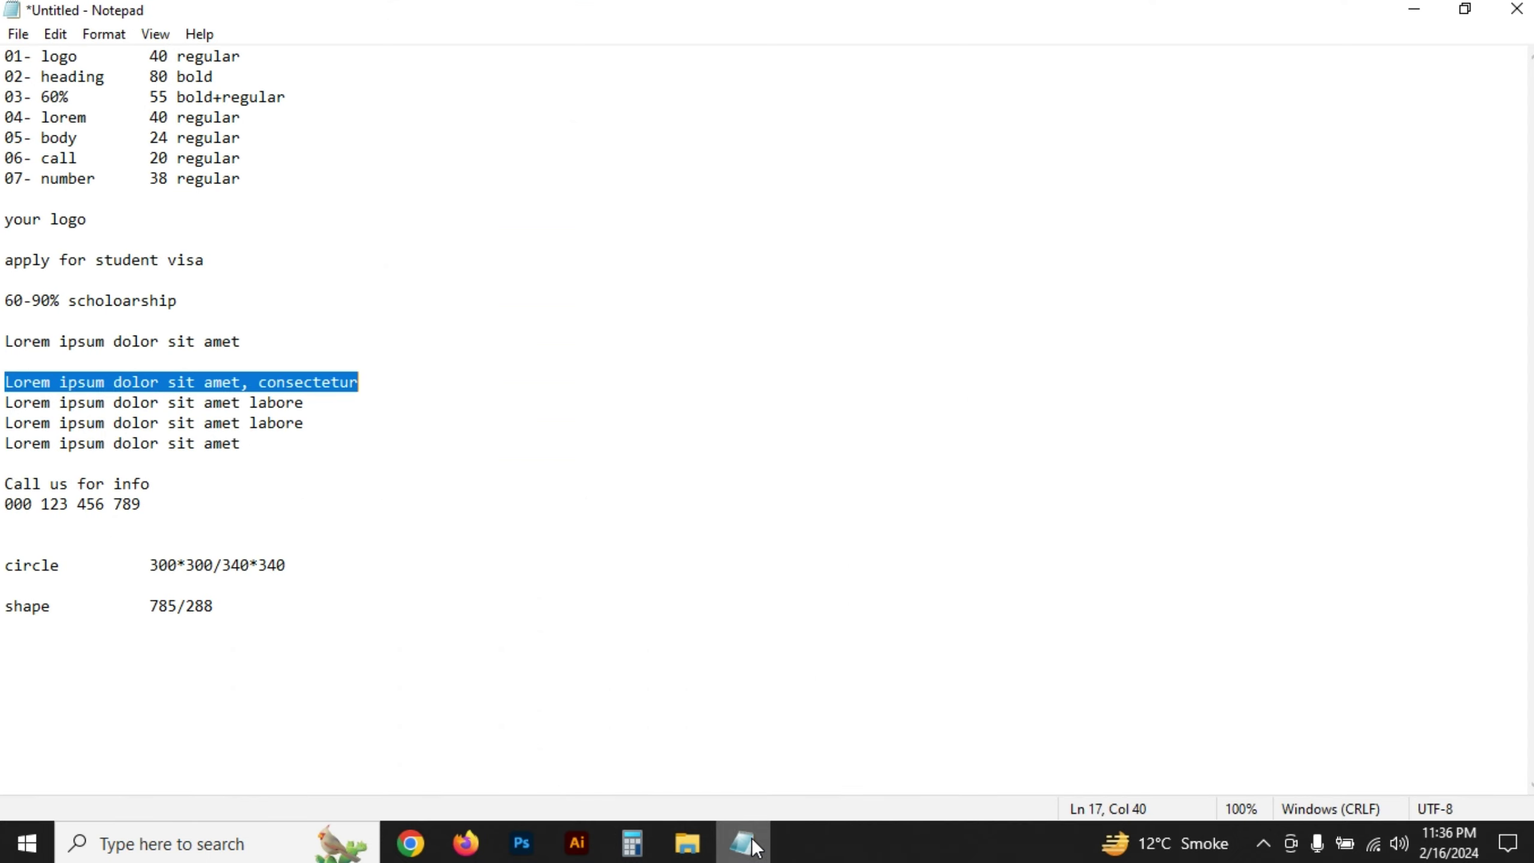
pyautogui.click(755, 846)
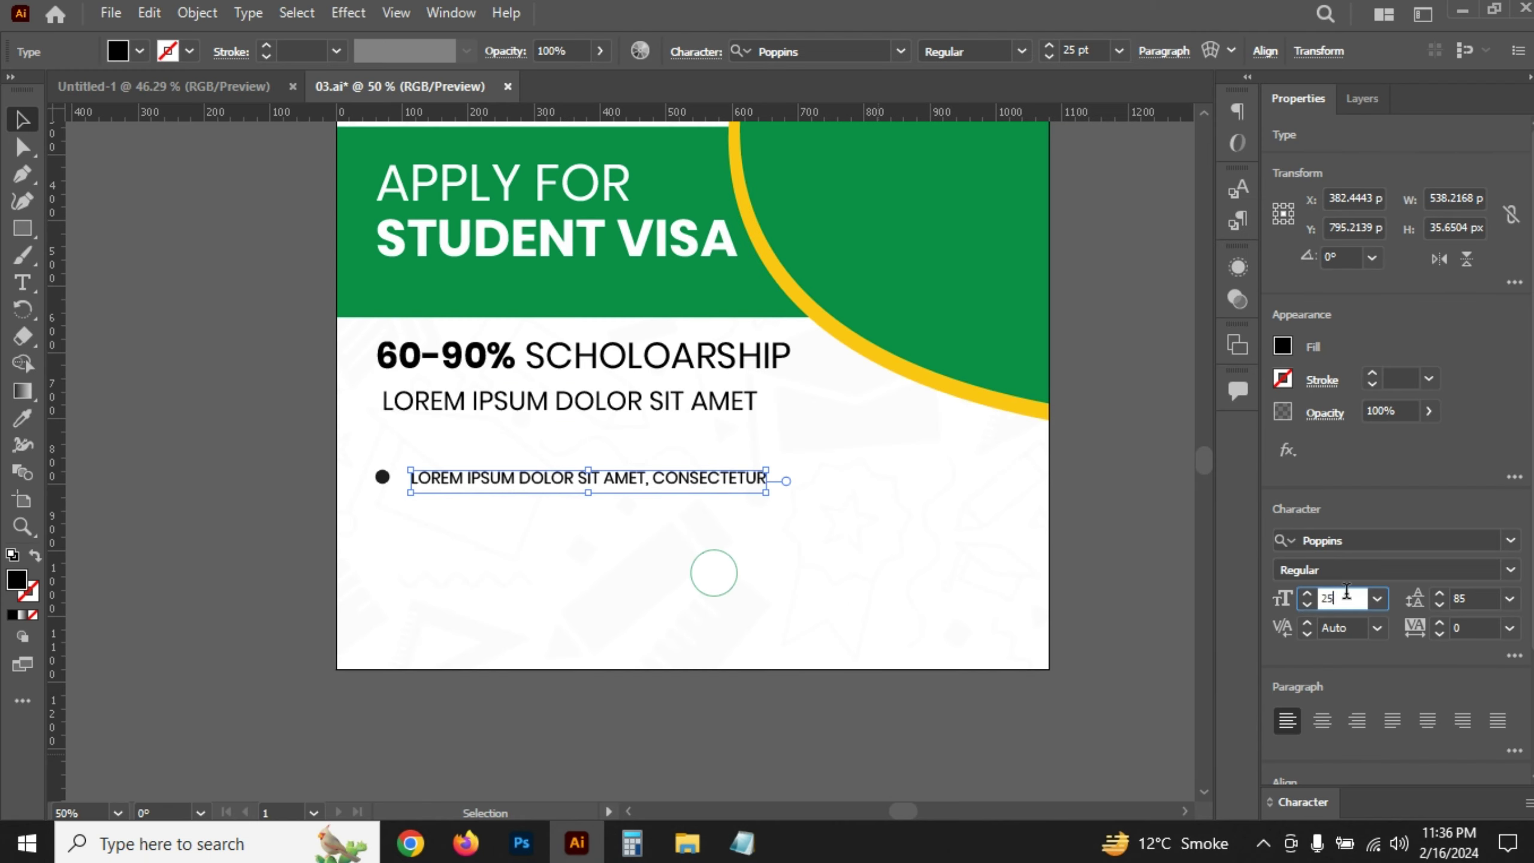
pyautogui.write('24')
pyautogui.press('Return')
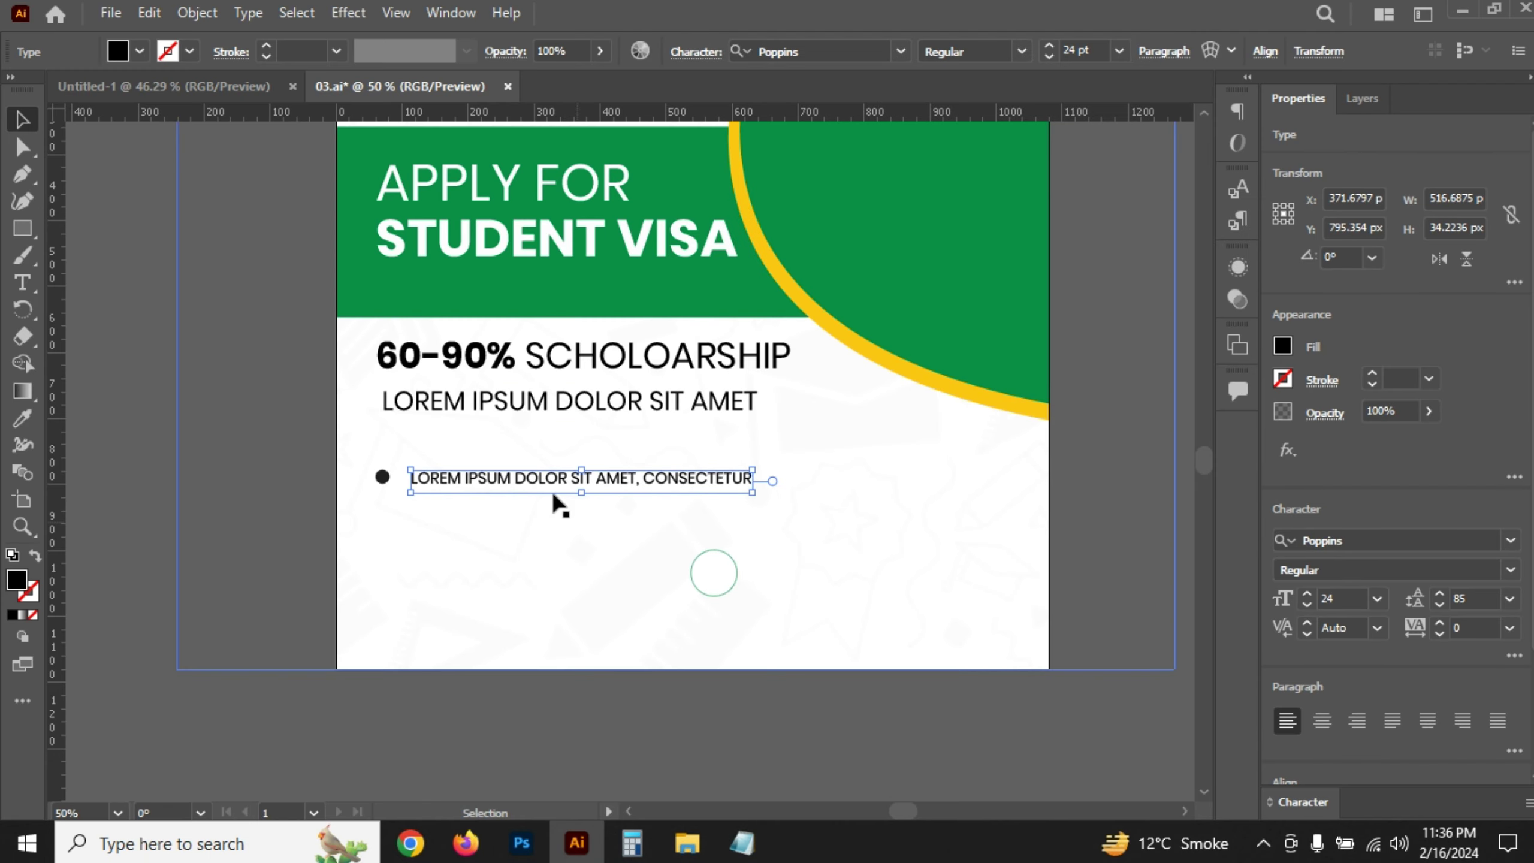
pyautogui.keyDown('alt'); pyautogui.scroll(4, 383, 475); pyautogui.keyUp('alt')
pyautogui.keyDown('alt'); pyautogui.scroll(2, 382, 477); pyautogui.keyUp('alt')
pyautogui.moveTo(761, 550); pyautogui.dragTo(502, 523)
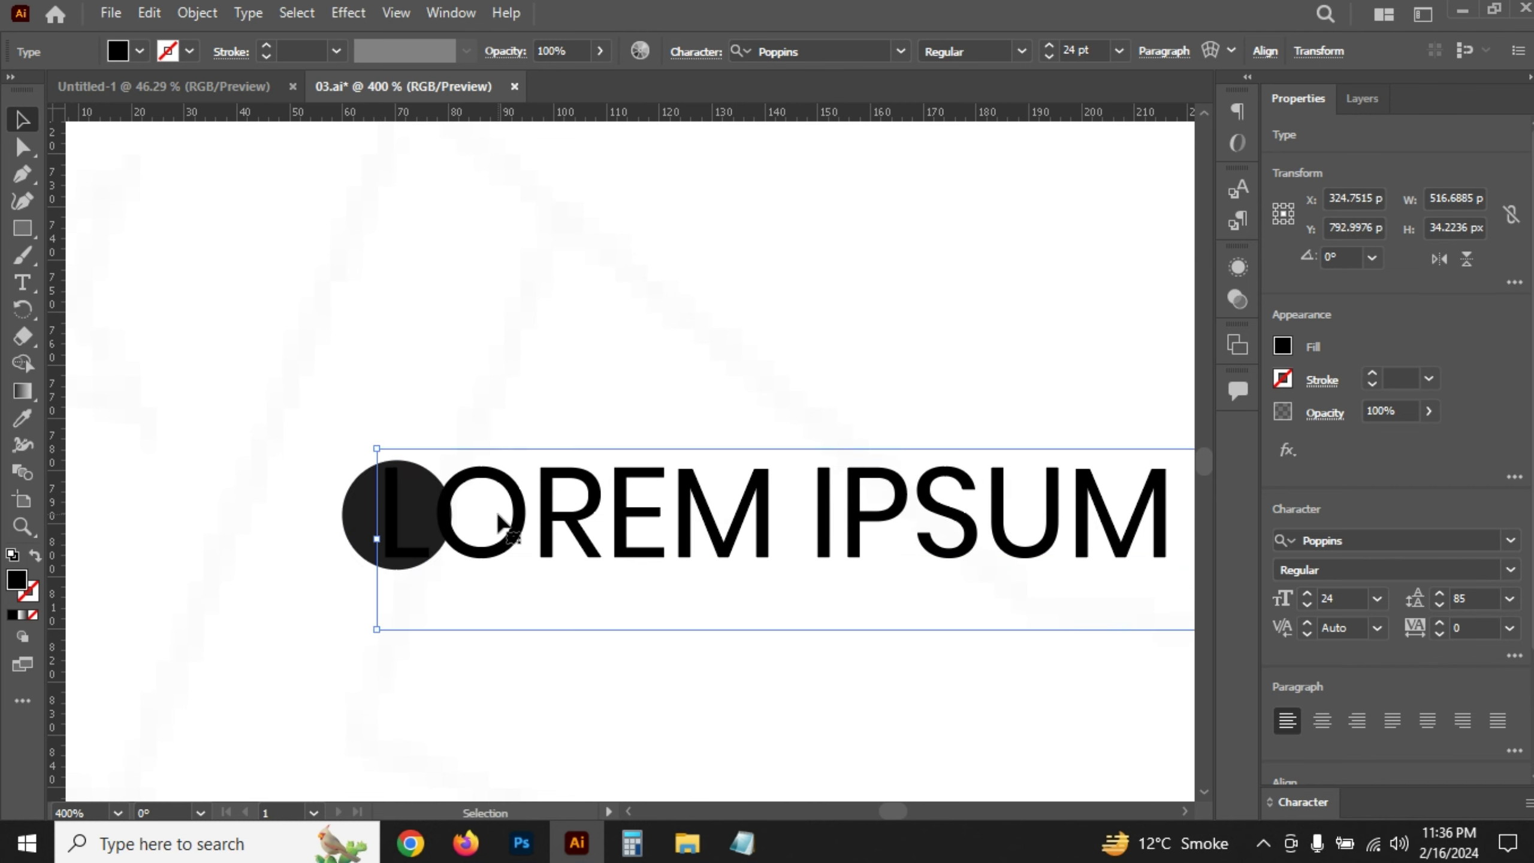
# - Move the text line clear of the bullet dot and group the dot with its text
pyautogui.press('Down')
pyautogui.press('Right')
pyautogui.press('Right')
pyautogui.press('Right')
pyautogui.press('Right')
pyautogui.press('Right')
pyautogui.press('Right')
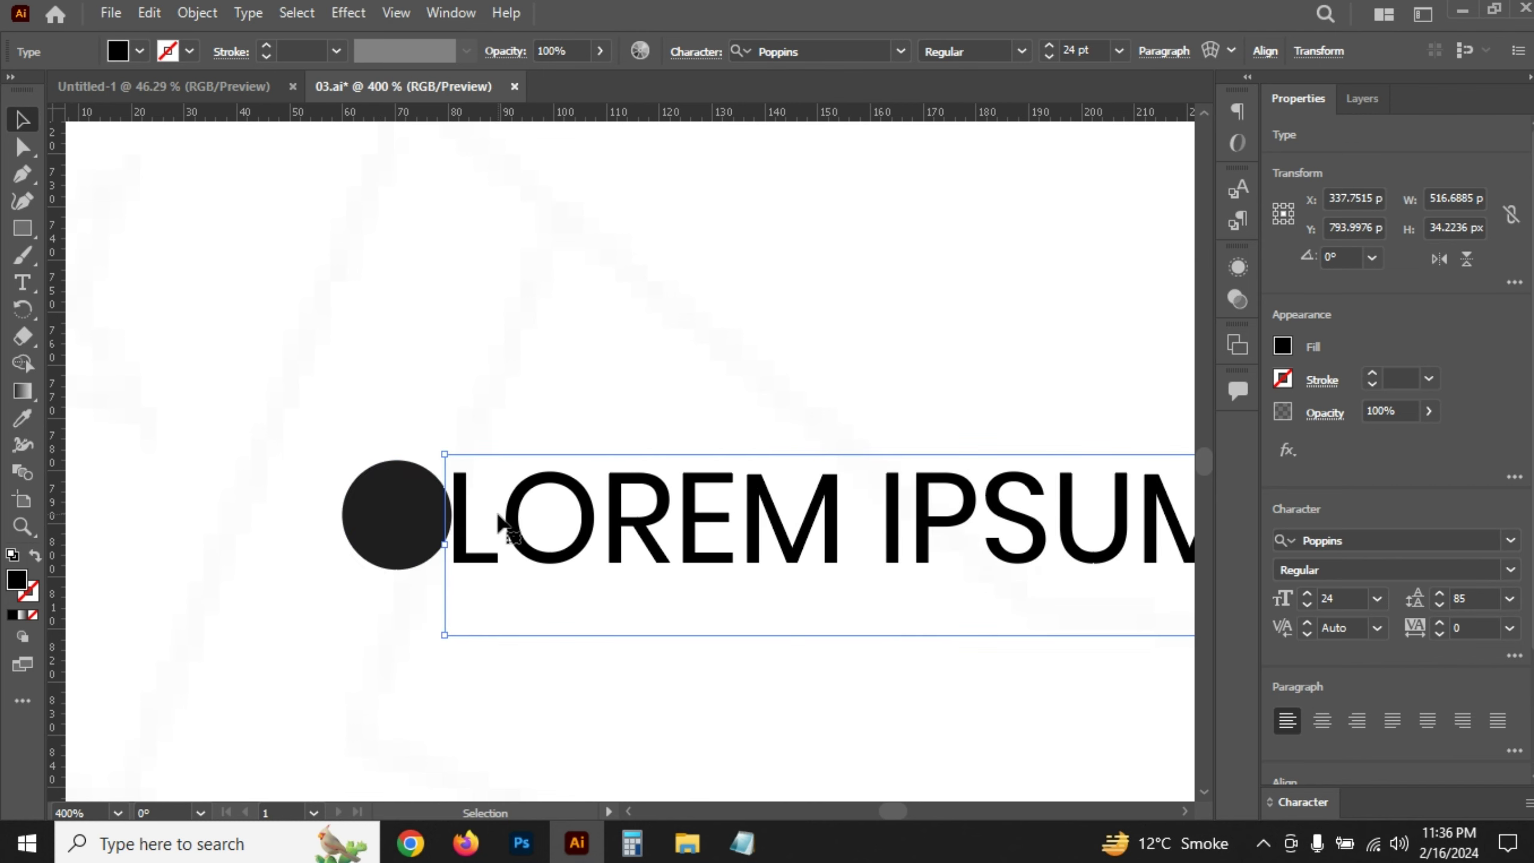
pyautogui.press('Right')
pyautogui.press('Right')
pyautogui.press('Right')
pyautogui.keyDown('shift'); pyautogui.click(401, 510); pyautogui.keyUp('shift')
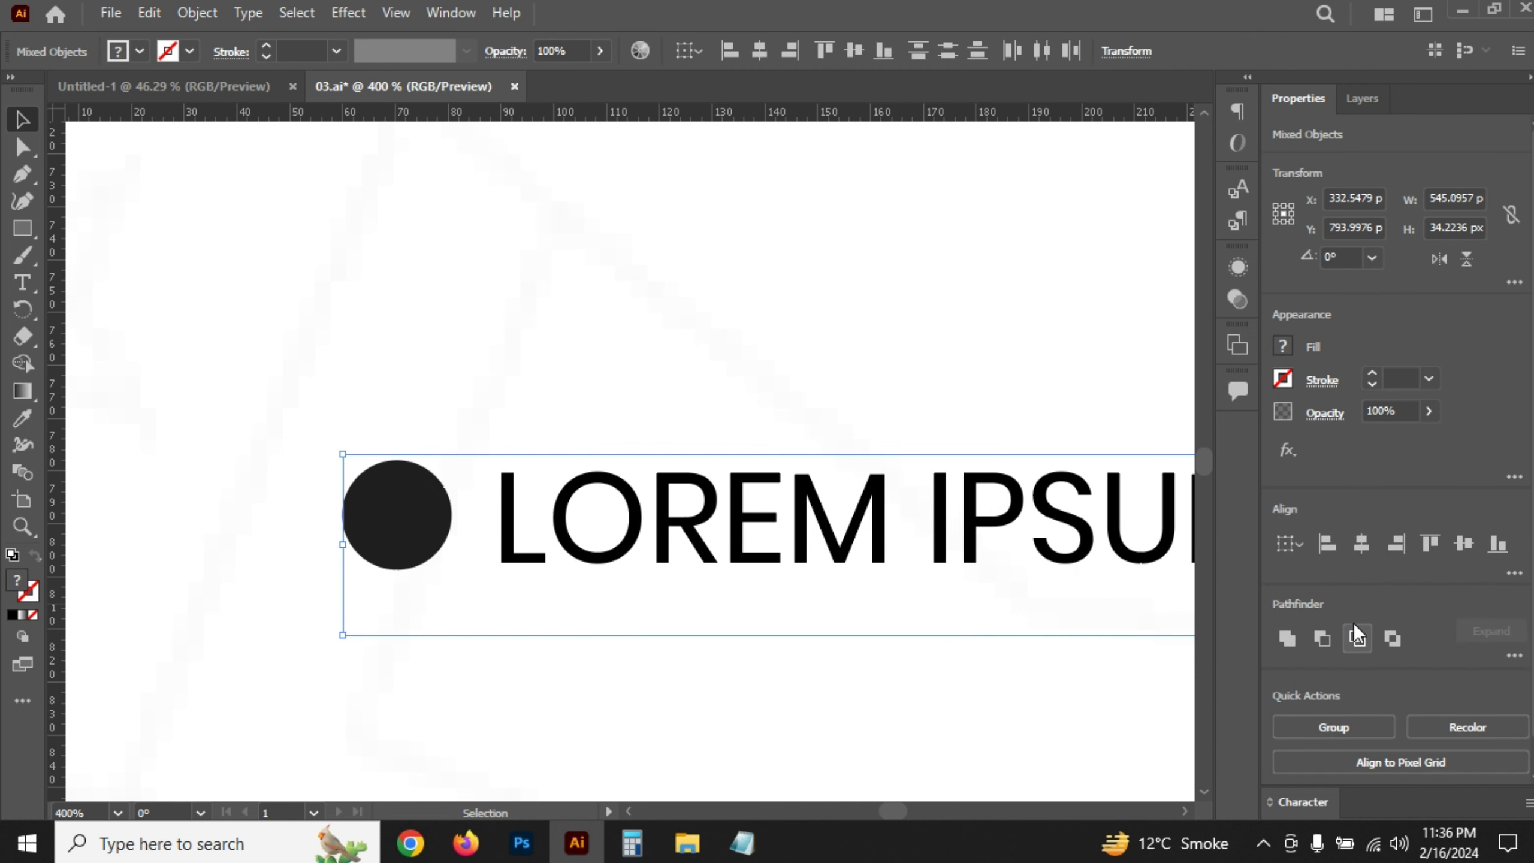
pyautogui.click(1331, 724)
# - Duplicate the bullet row into a second row just below it
pyautogui.hotkey('alt', 'Down')
pyautogui.hotkey('alt', 'Down')
pyautogui.hotkey('alt', 'Down')
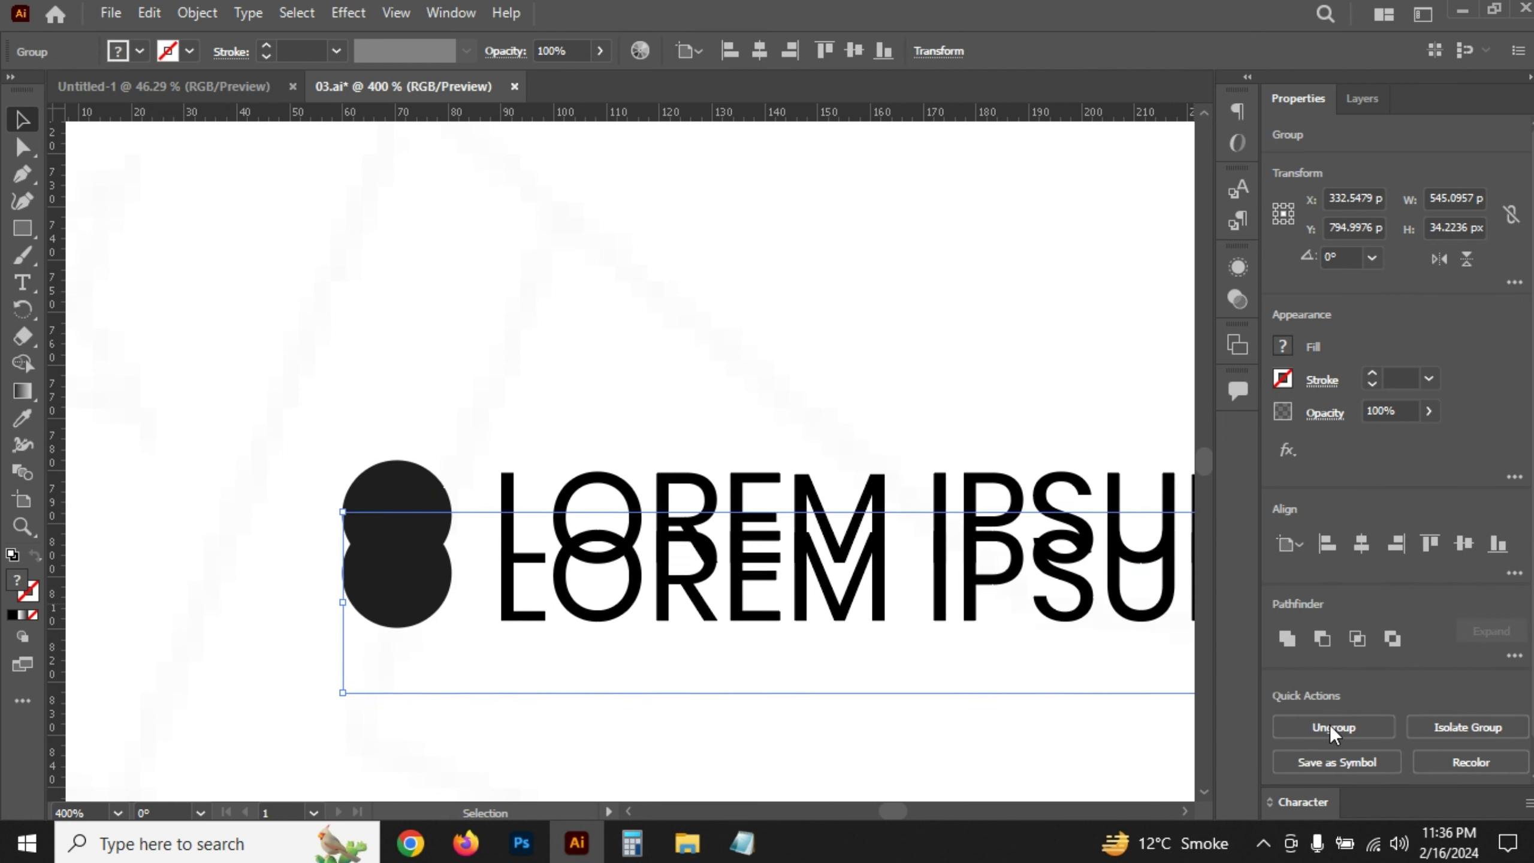
pyautogui.press('Up')
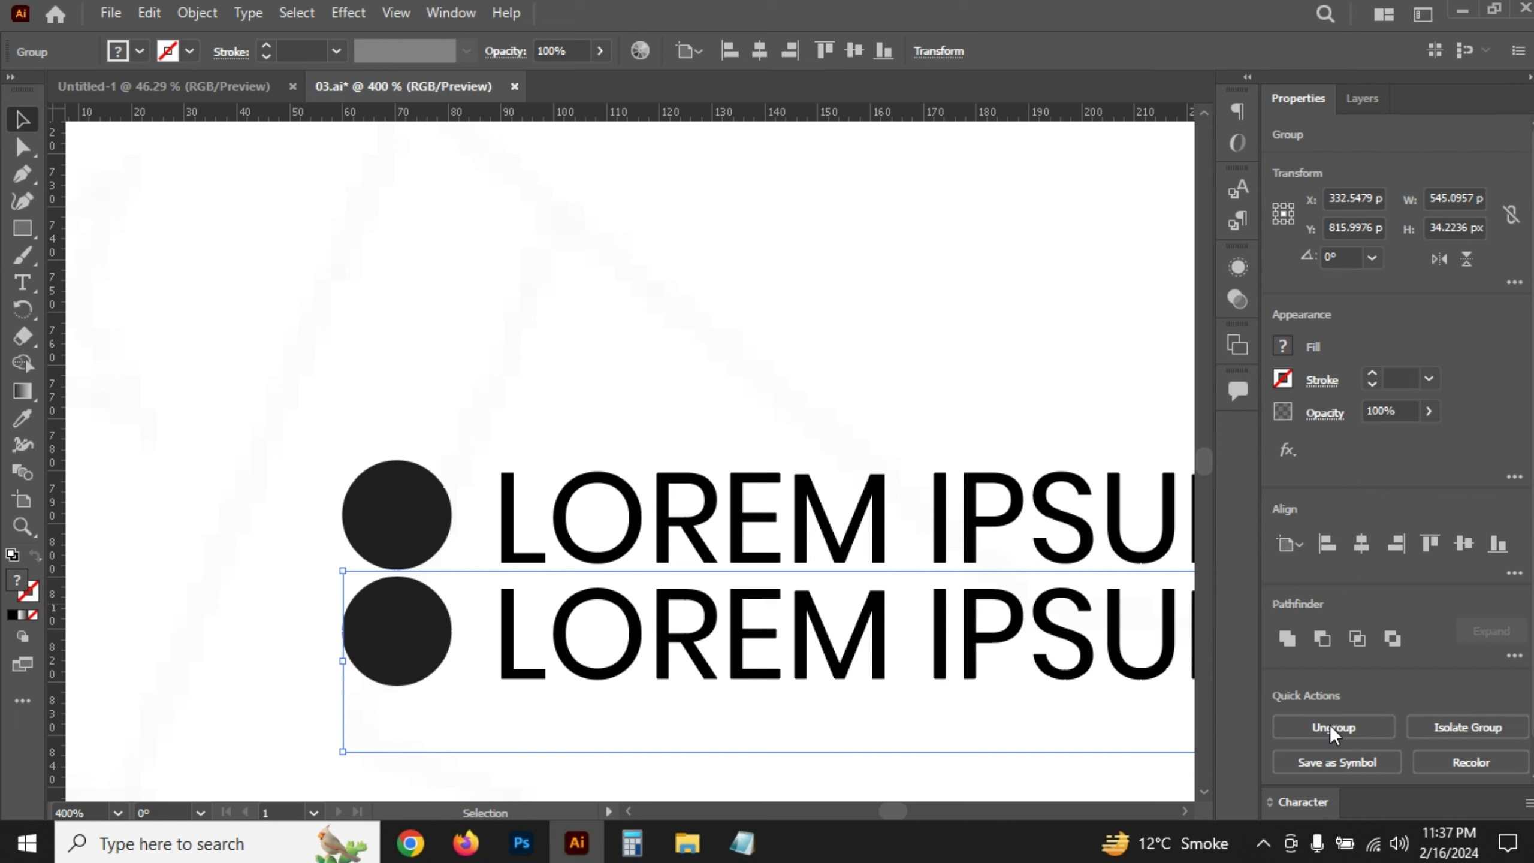
pyautogui.hotkey('shift', 'Down')
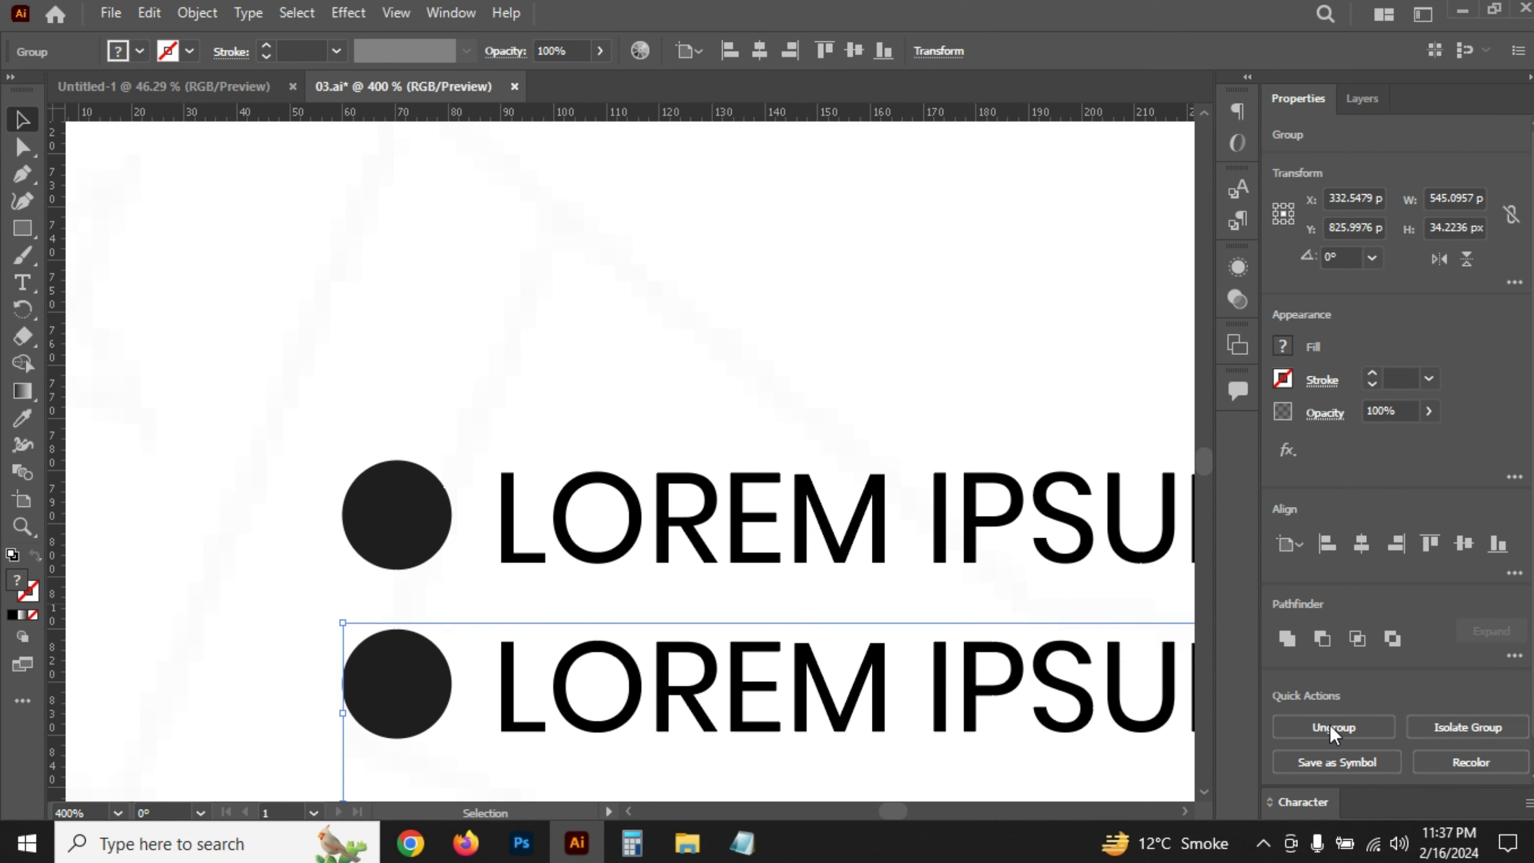
pyautogui.press('Down')
pyautogui.press('Down')
pyautogui.press('Down')
pyautogui.press('Down')
# - Duplicate both bullet rows below to make four evenly spaced rows
pyautogui.scroll(-3, 753, 632)
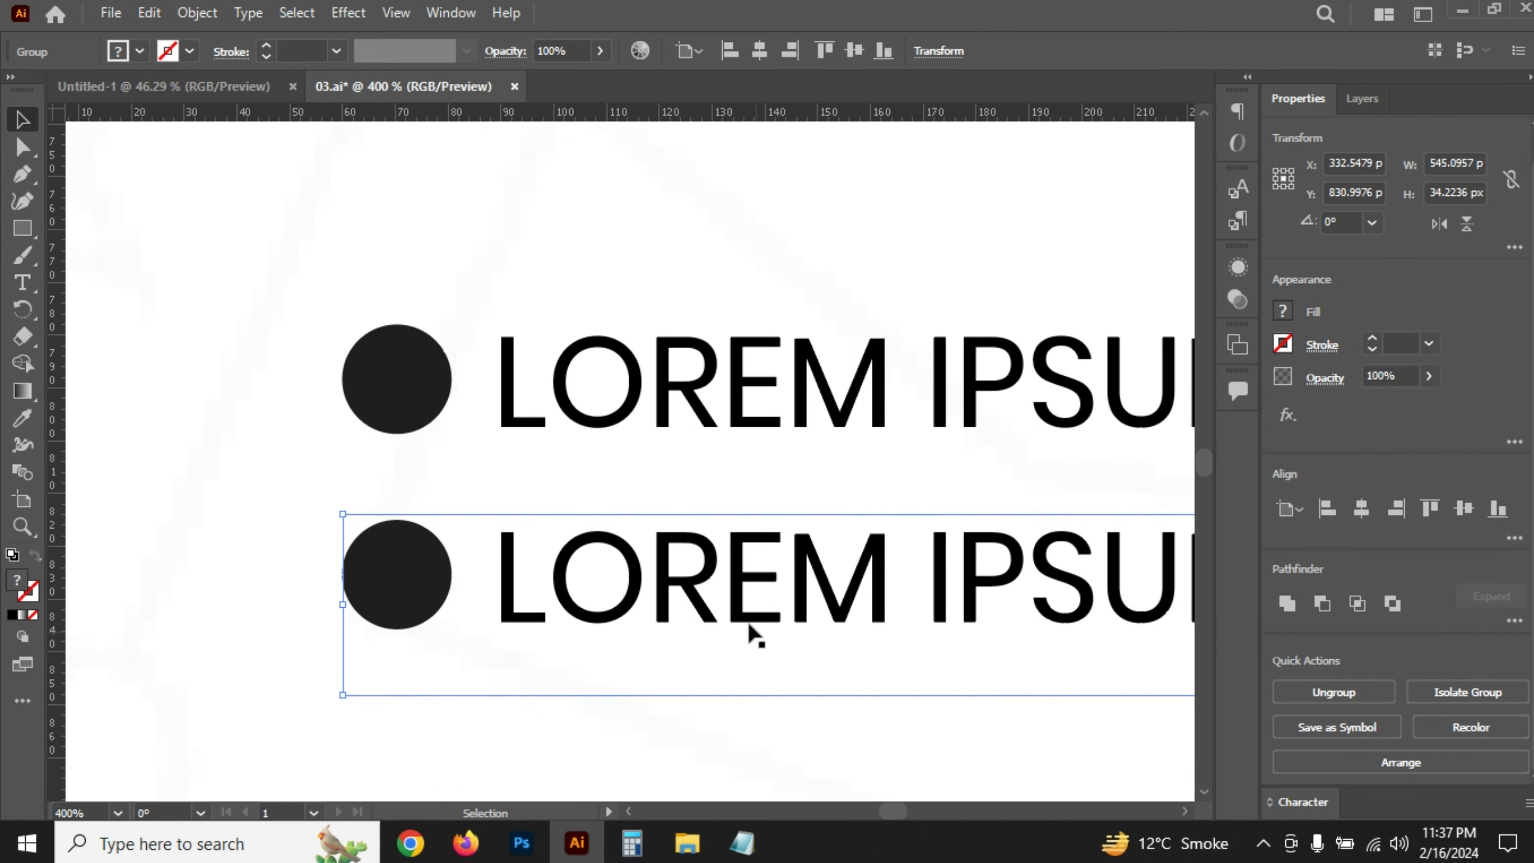
pyautogui.keyDown('shift'); pyautogui.click(429, 405); pyautogui.keyUp('shift')
pyautogui.scroll(-6, 588, 510)
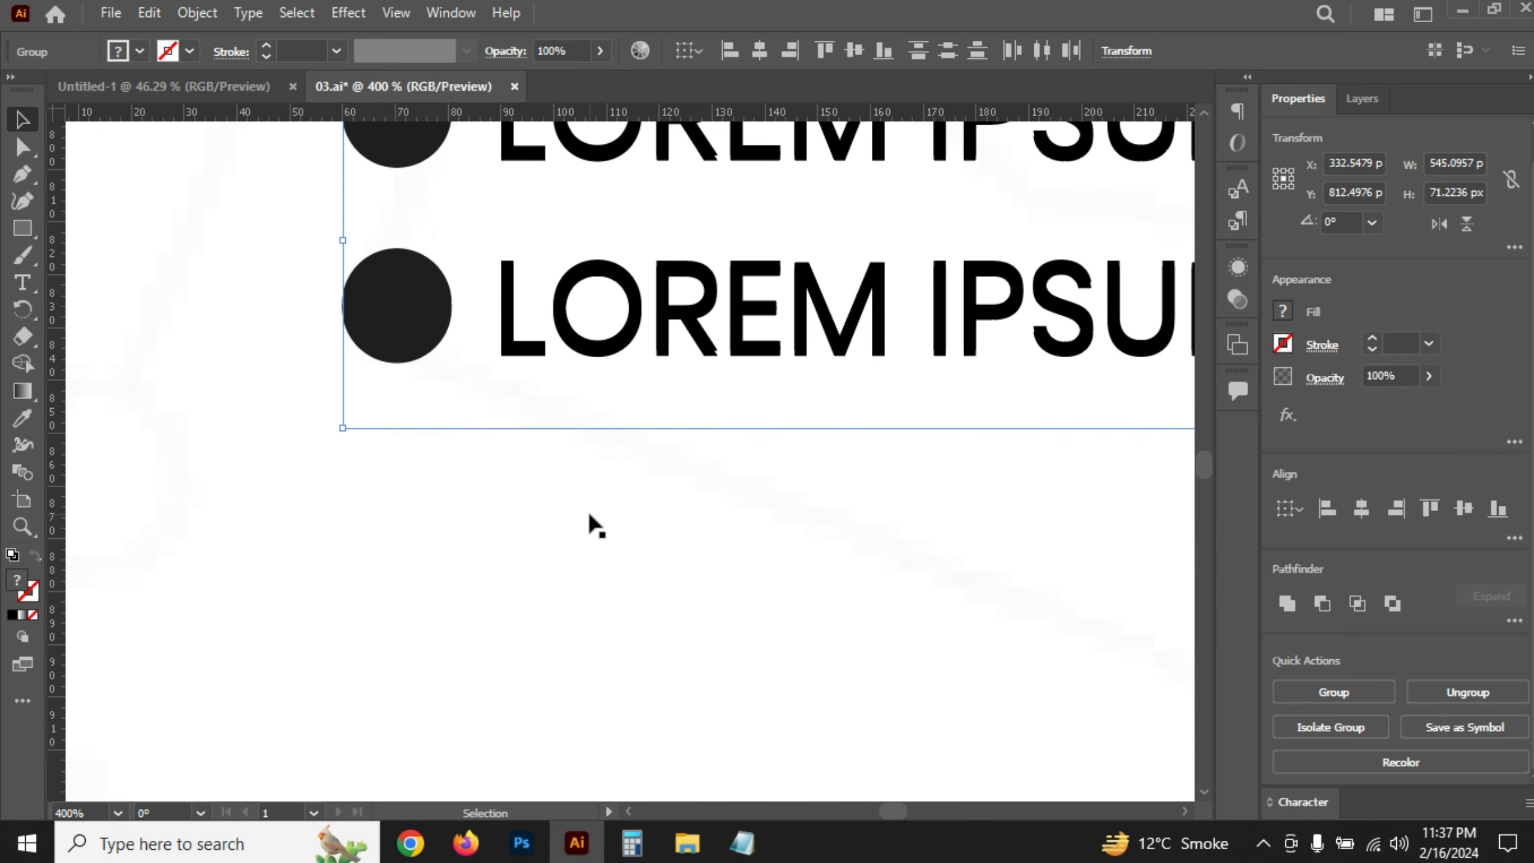
pyautogui.scroll(1, 588, 511)
pyautogui.hotkey('shift', 'Down')
pyautogui.hotkey('shift', 'Down')
pyautogui.hotkey('shift', 'Down')
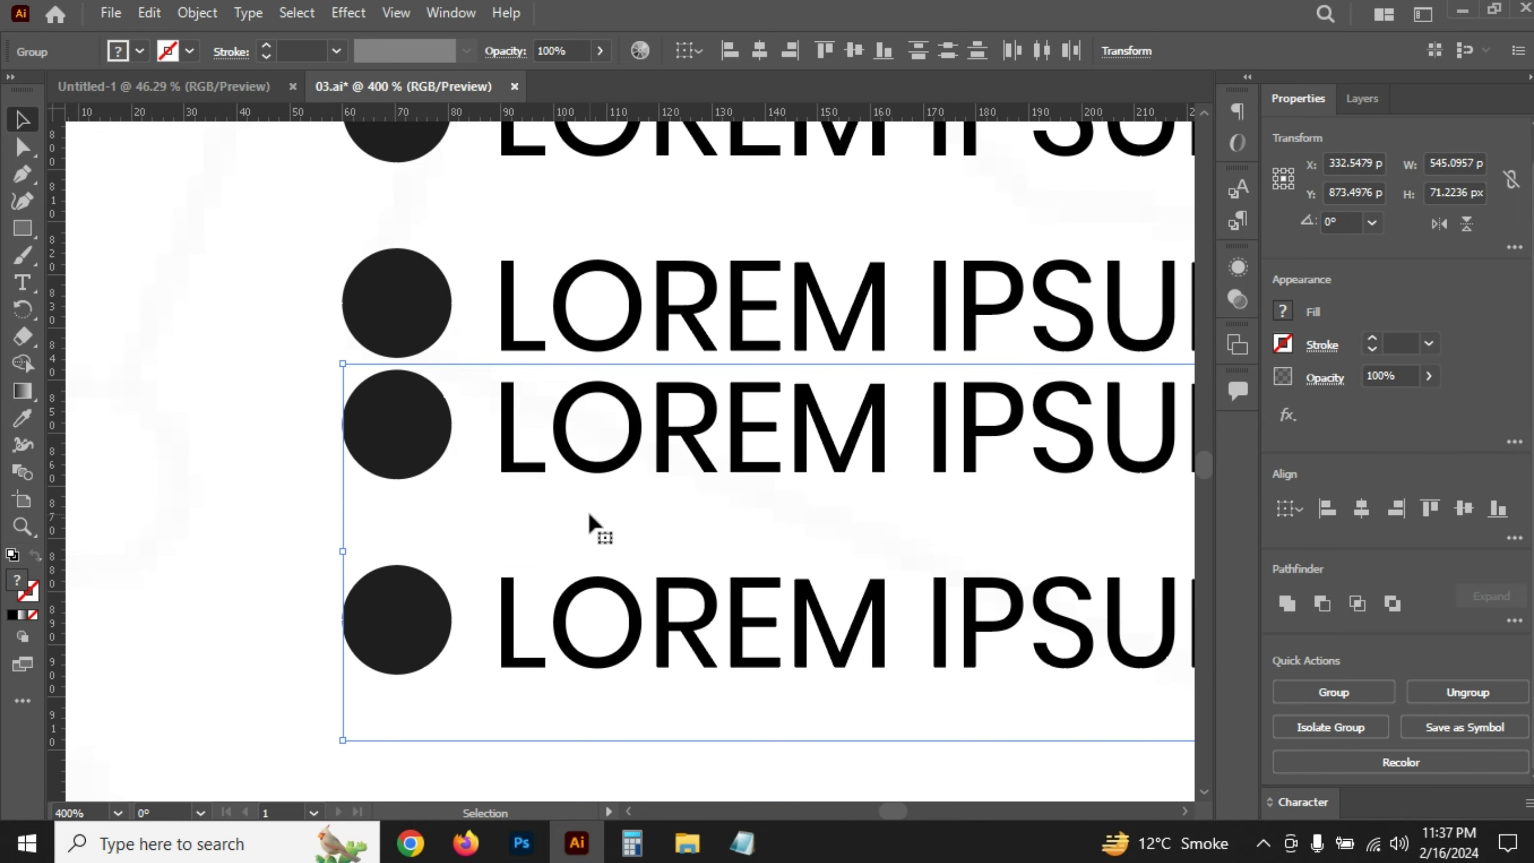
pyautogui.press('Down')
pyautogui.hotkey('shift', 'Down')
pyautogui.press('Down')
pyautogui.press('Down')
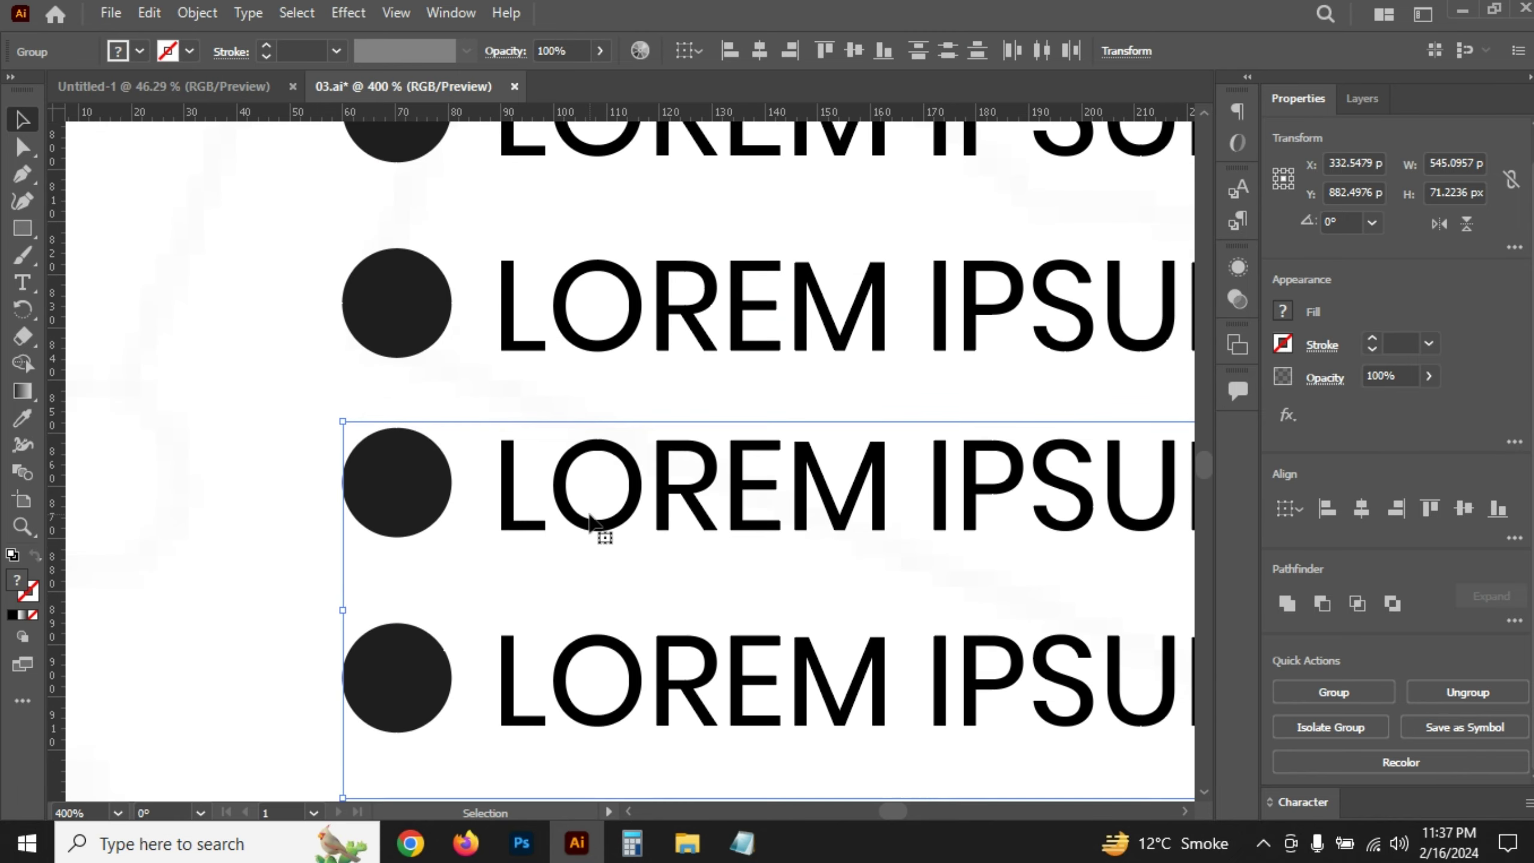
pyautogui.press('Down')
pyautogui.press('Down')
pyautogui.press('Down')
pyautogui.press('Down')
# - Group all four bullet rows together
pyautogui.scroll(-2, 622, 417)
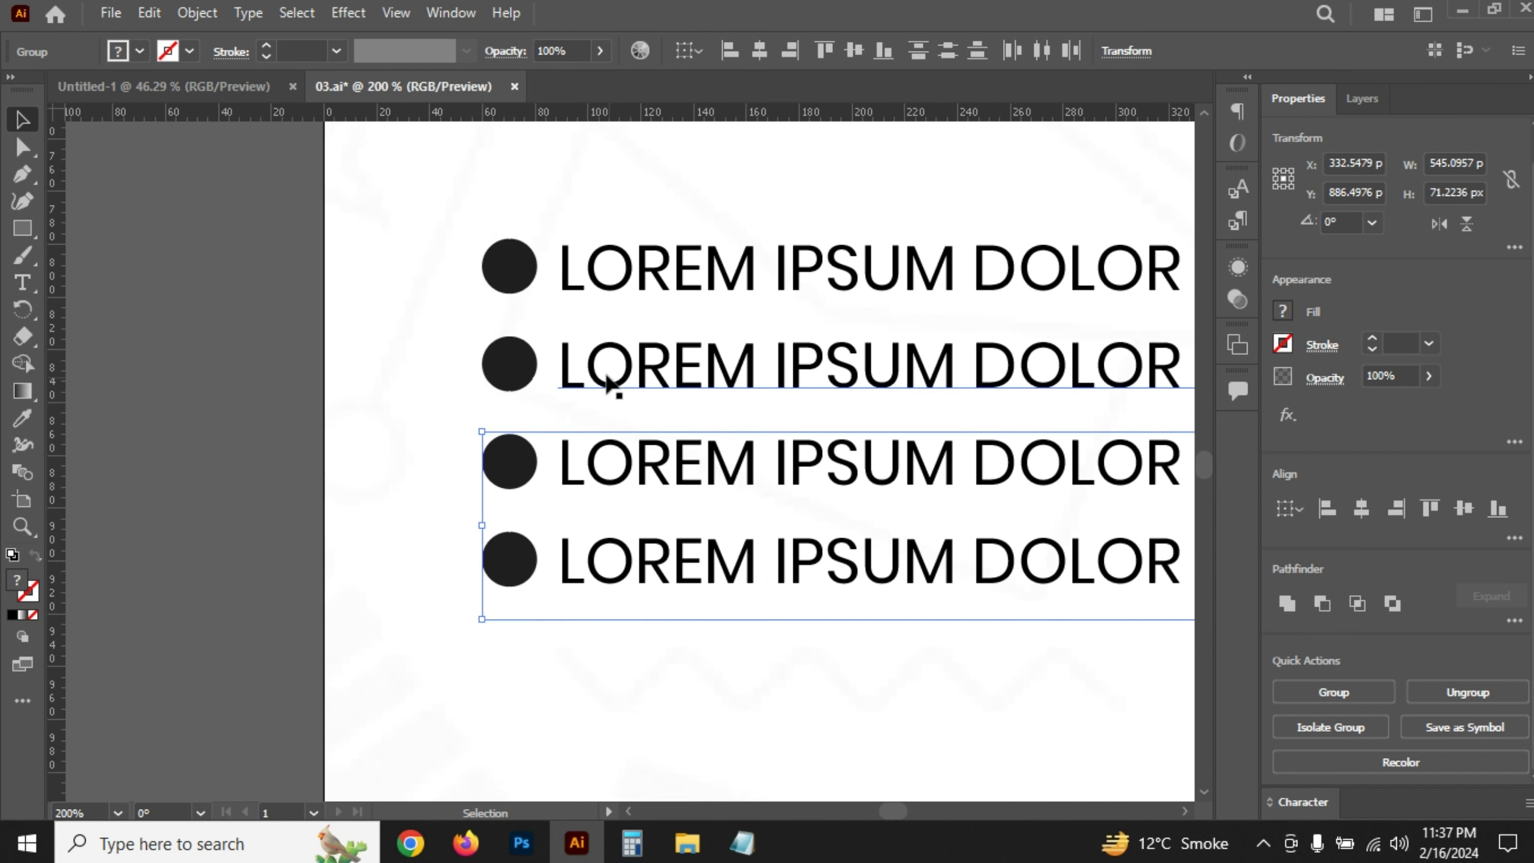
pyautogui.keyDown('shift'); pyautogui.click(604, 371); pyautogui.keyUp('shift')
pyautogui.keyDown('shift'); pyautogui.click(585, 289); pyautogui.keyUp('shift')
pyautogui.hotkey('ctrl', 'g')
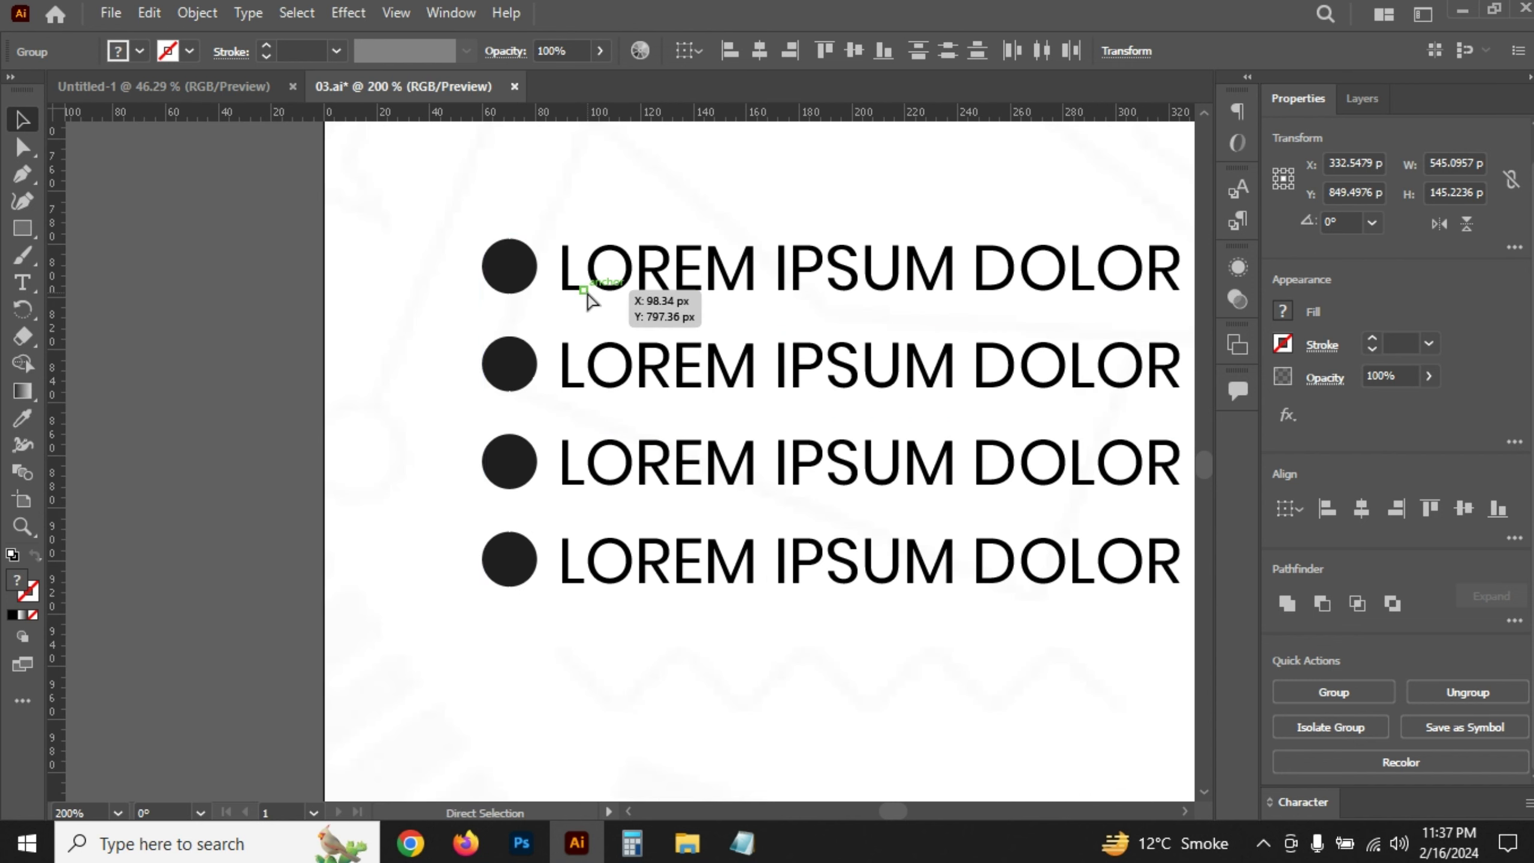
# - Left-align the bullet group, nudge it right, and move it up under the subtitle
pyautogui.hotkey('ctrl', '-')
pyautogui.scroll(3, 702, 274)
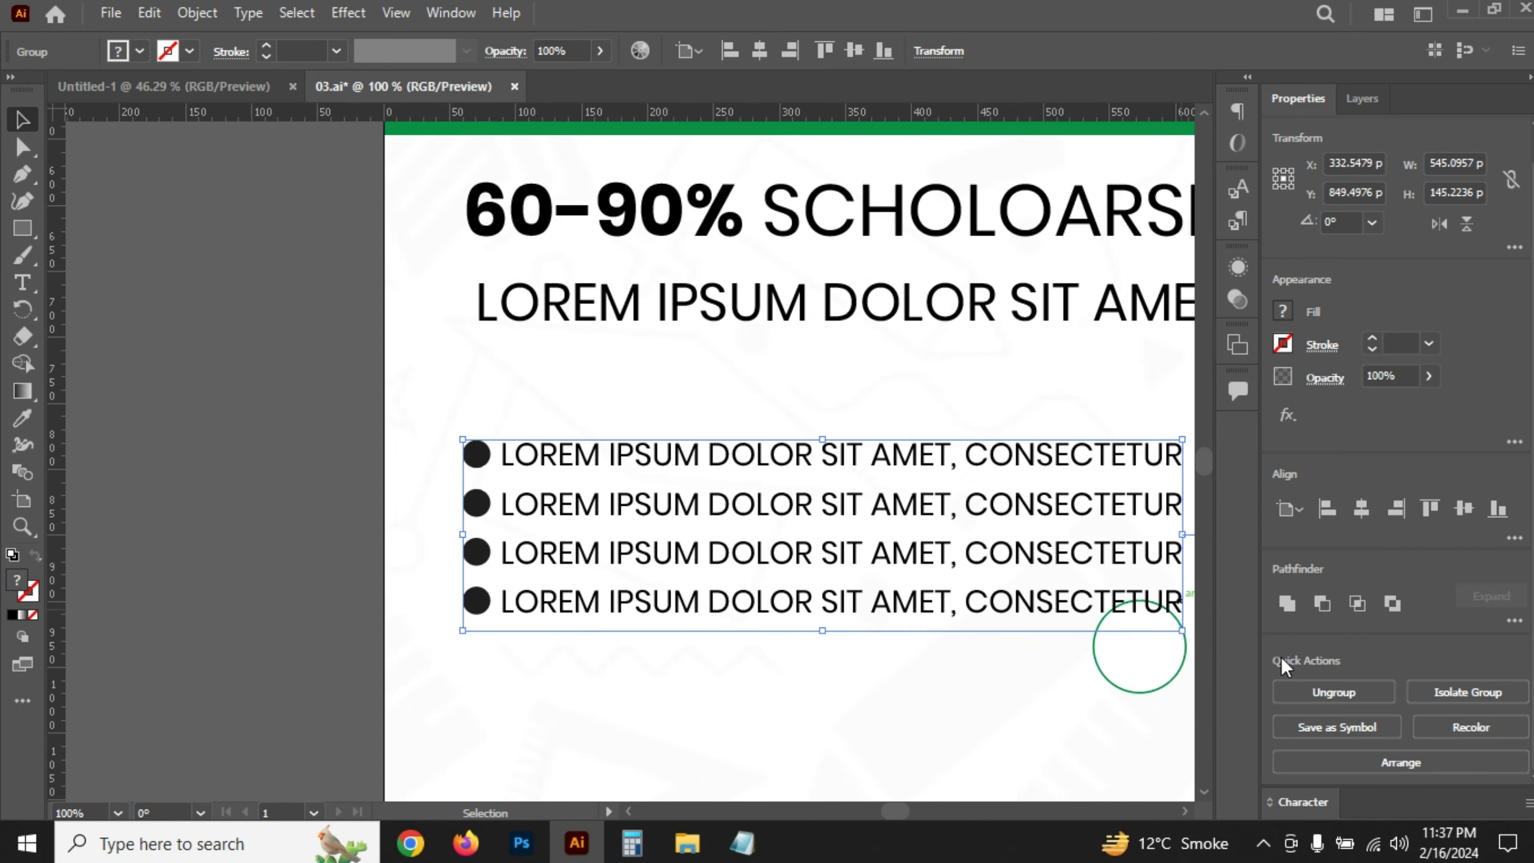
pyautogui.click(1327, 509)
pyautogui.hotkey('shift', 'Right')
pyautogui.hotkey('shift', 'Right')
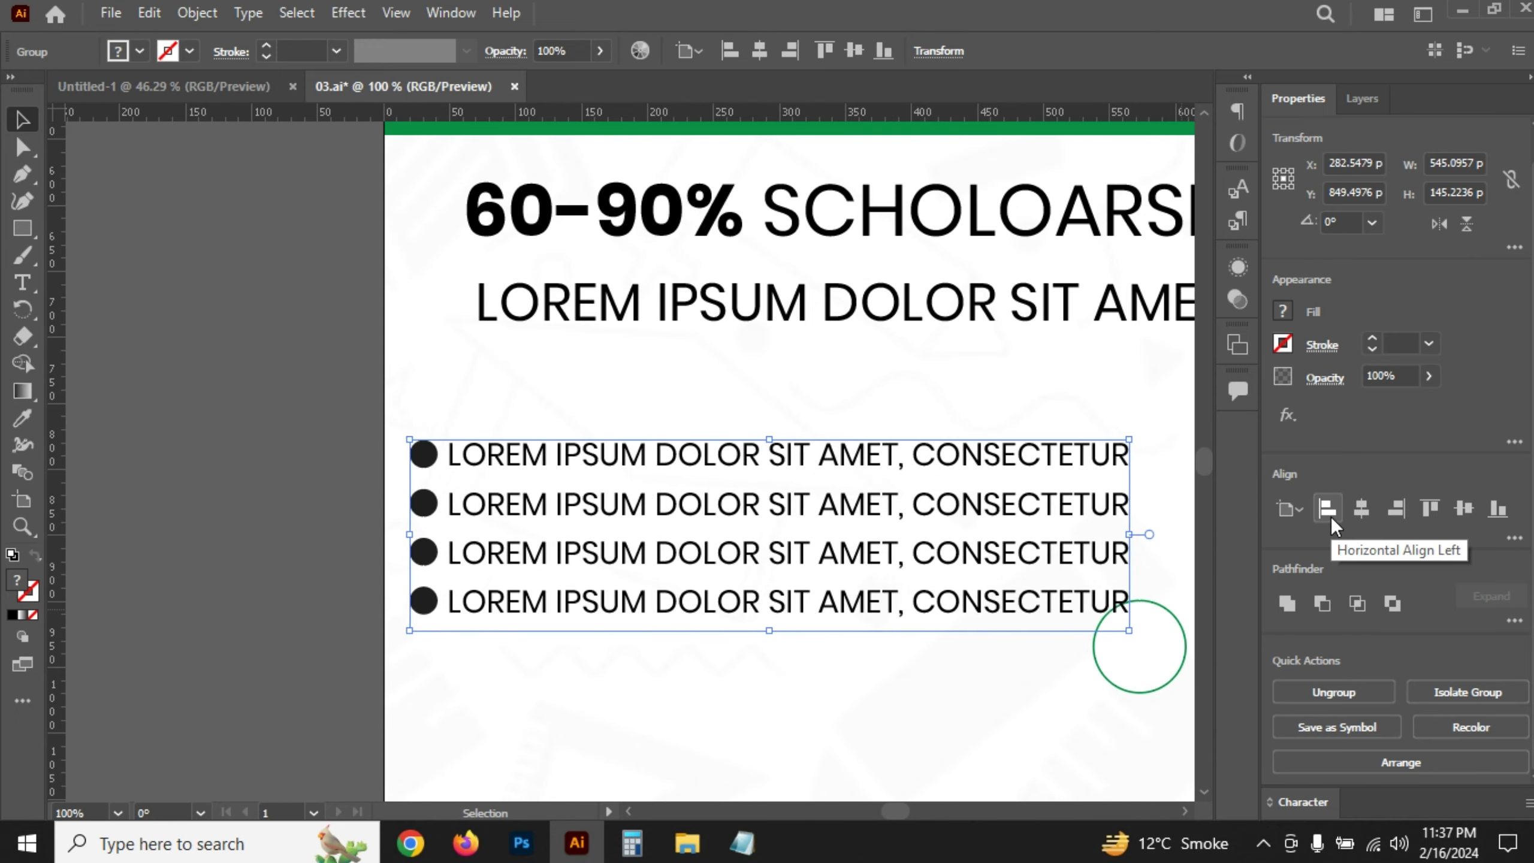
pyautogui.hotkey('shift', 'Right')
pyautogui.hotkey('shift', 'Right')
pyautogui.hotkey('shift', 'Right')
pyautogui.hotkey('shift', 'Right')
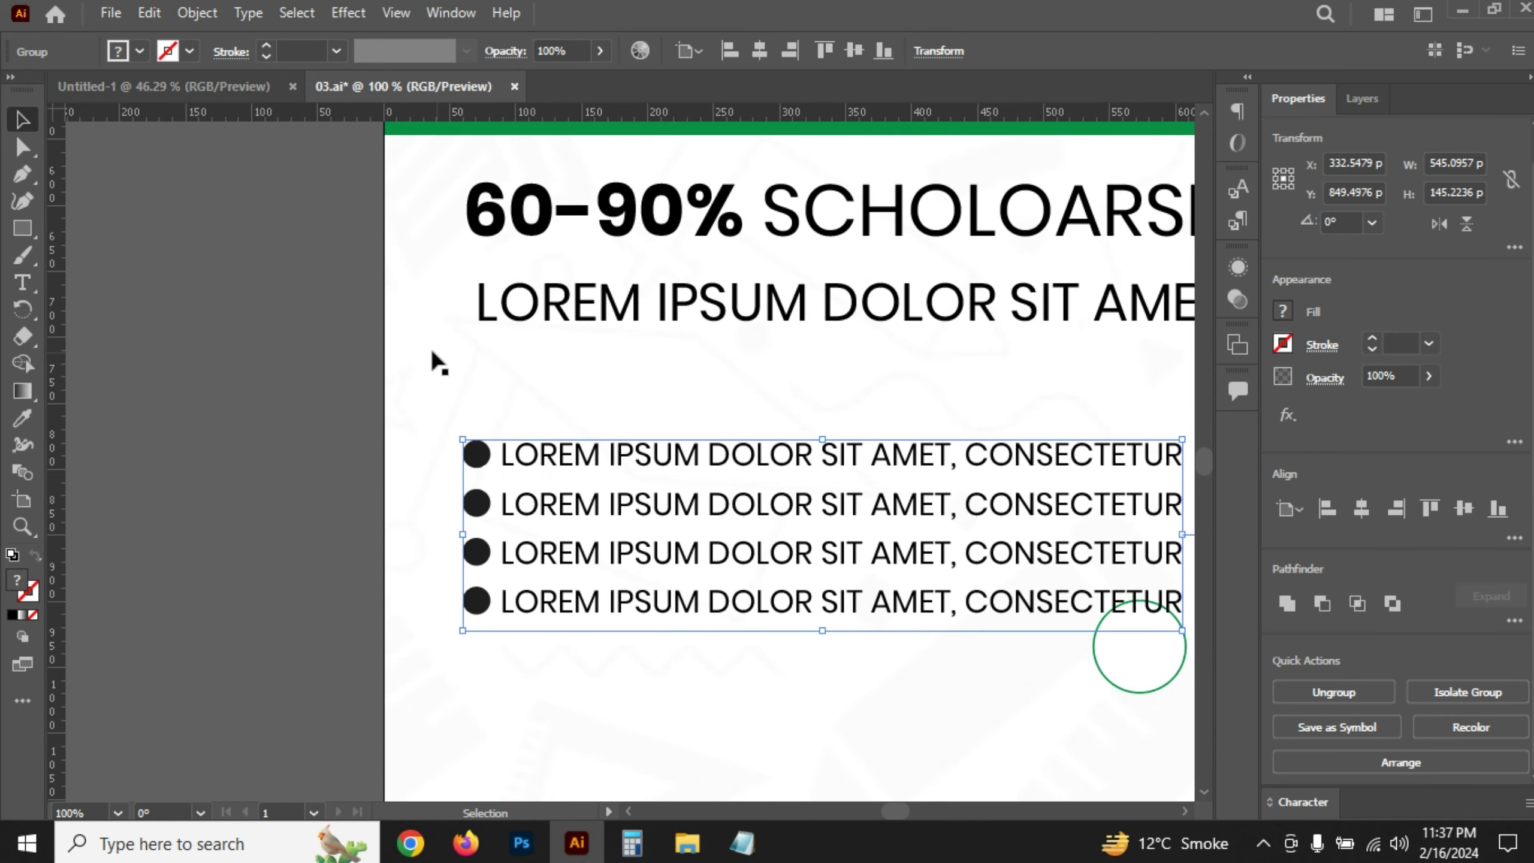
pyautogui.scroll(1, 434, 357)
pyautogui.scroll(1, 434, 356)
pyautogui.hotkey('shift', 'Up')
pyautogui.hotkey('shift', 'Up')
pyautogui.hotkey('shift', 'Up')
pyautogui.hotkey('shift', 'Up')
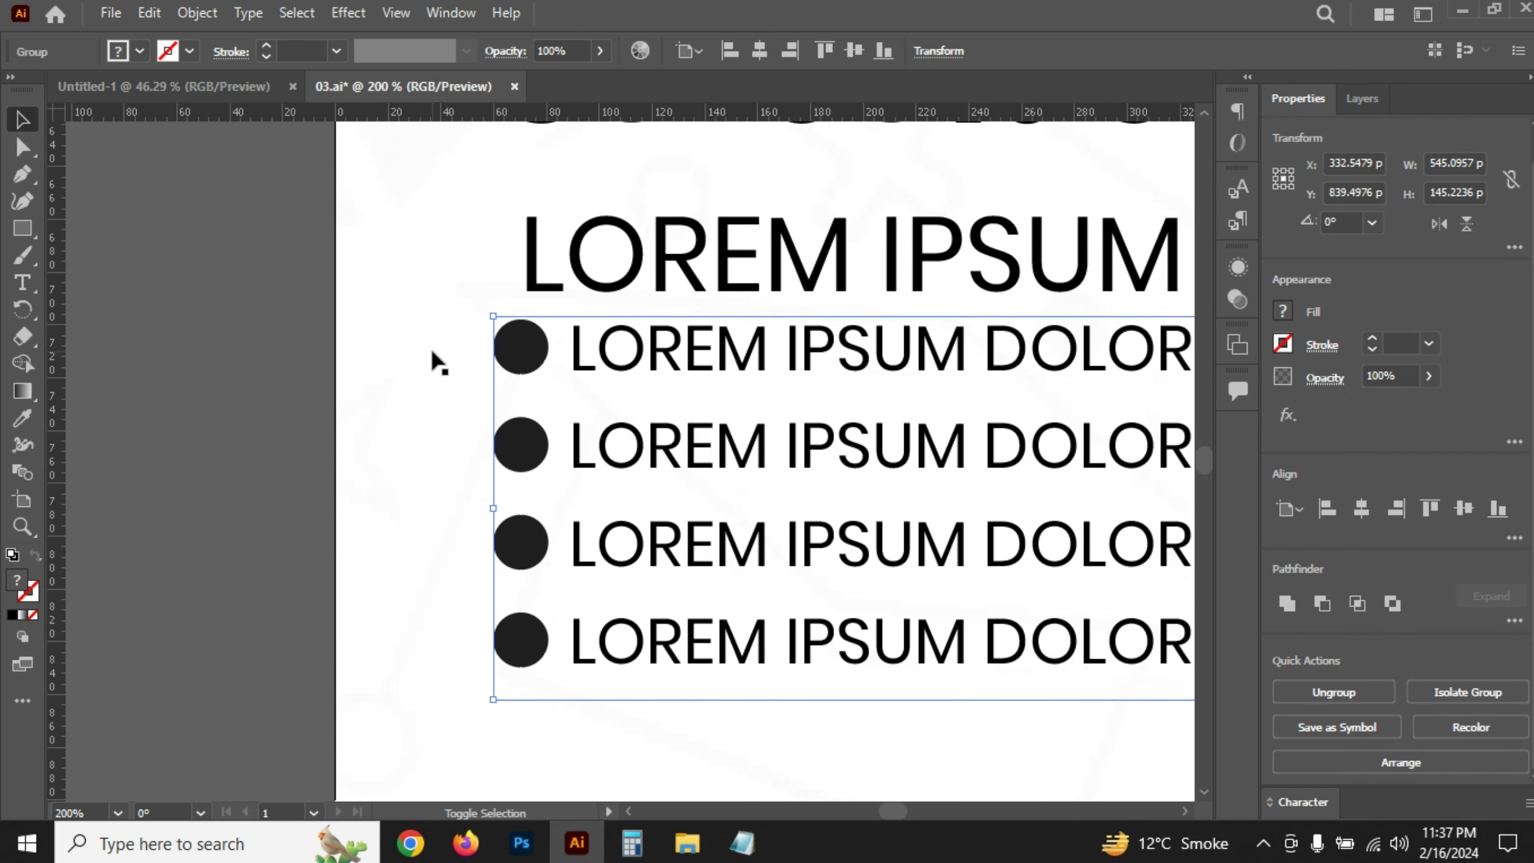
pyautogui.hotkey('shift', 'Up')
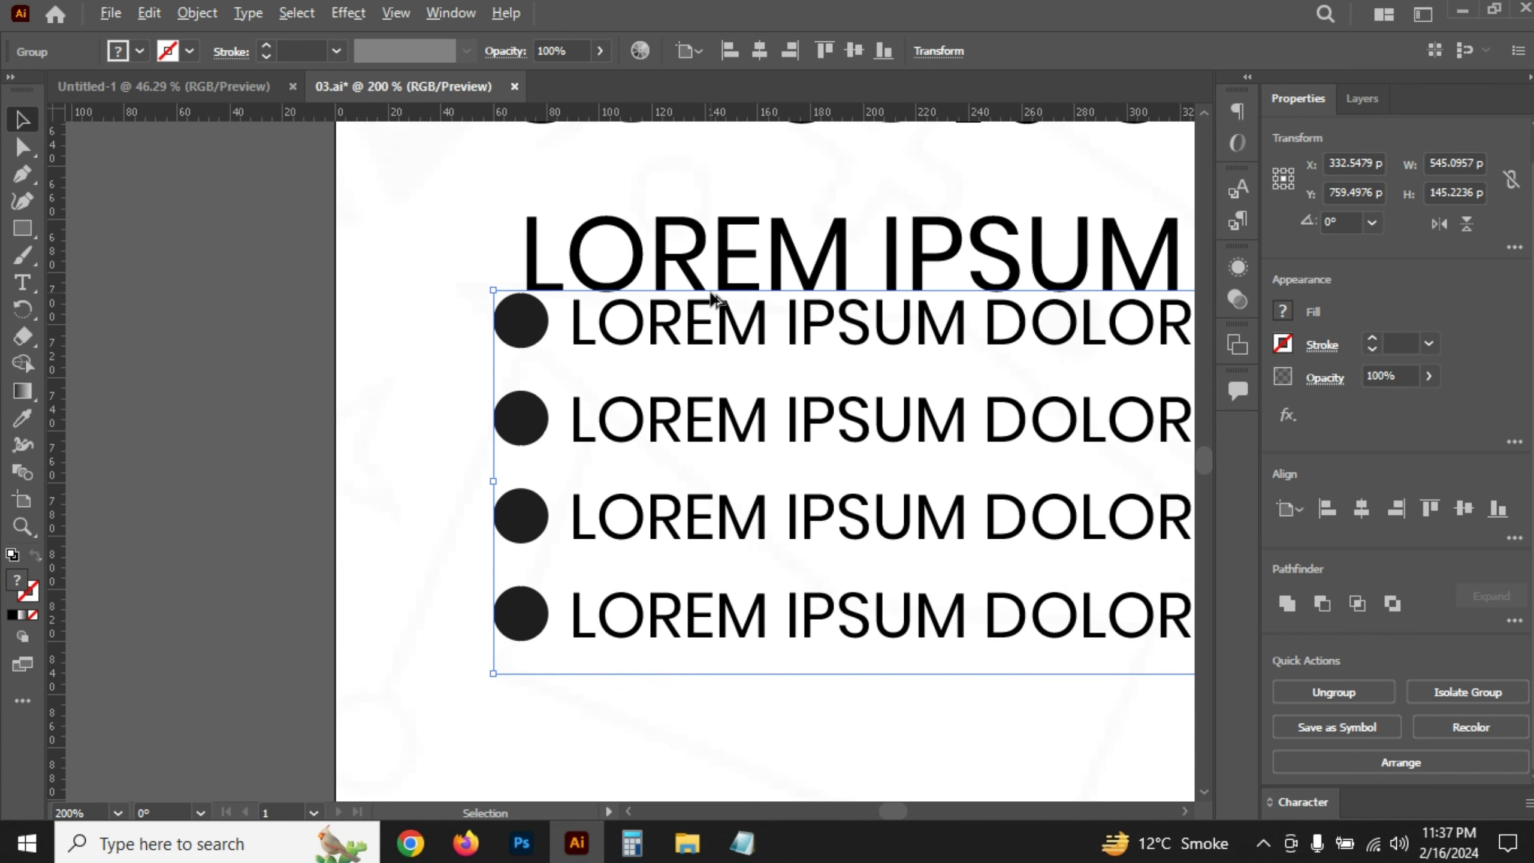
# - Align the left edges of the heading, subtitle and bullets, and adjust the heading box width
pyautogui.scroll(-2, 712, 298)
pyautogui.click(671, 275)
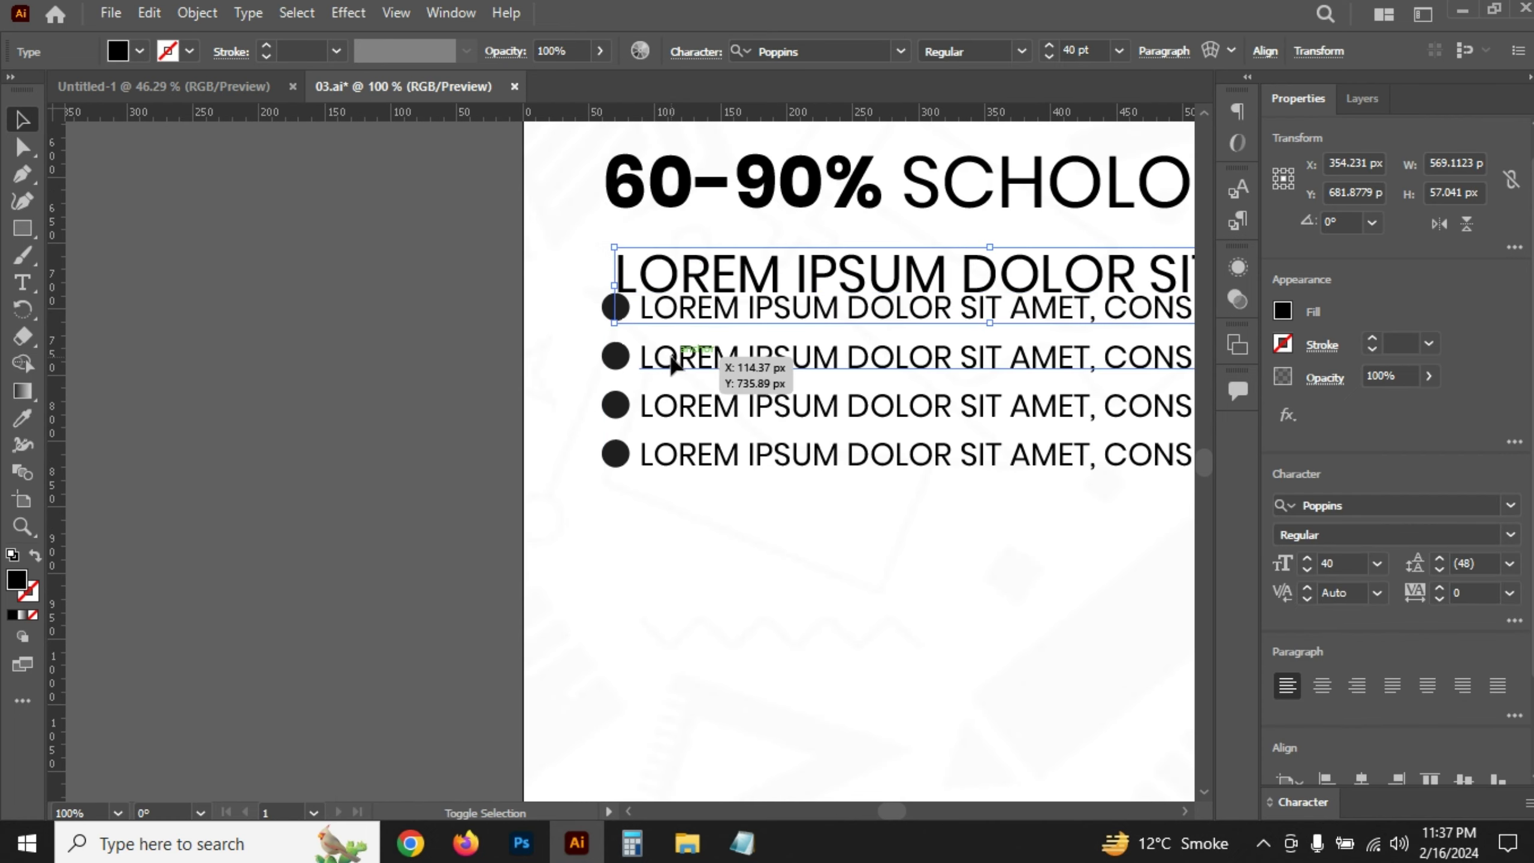
pyautogui.keyDown('shift'); pyautogui.click(672, 363); pyautogui.keyUp('shift')
pyautogui.keyDown('shift'); pyautogui.click(649, 209); pyautogui.keyUp('shift')
pyautogui.click(1326, 510)
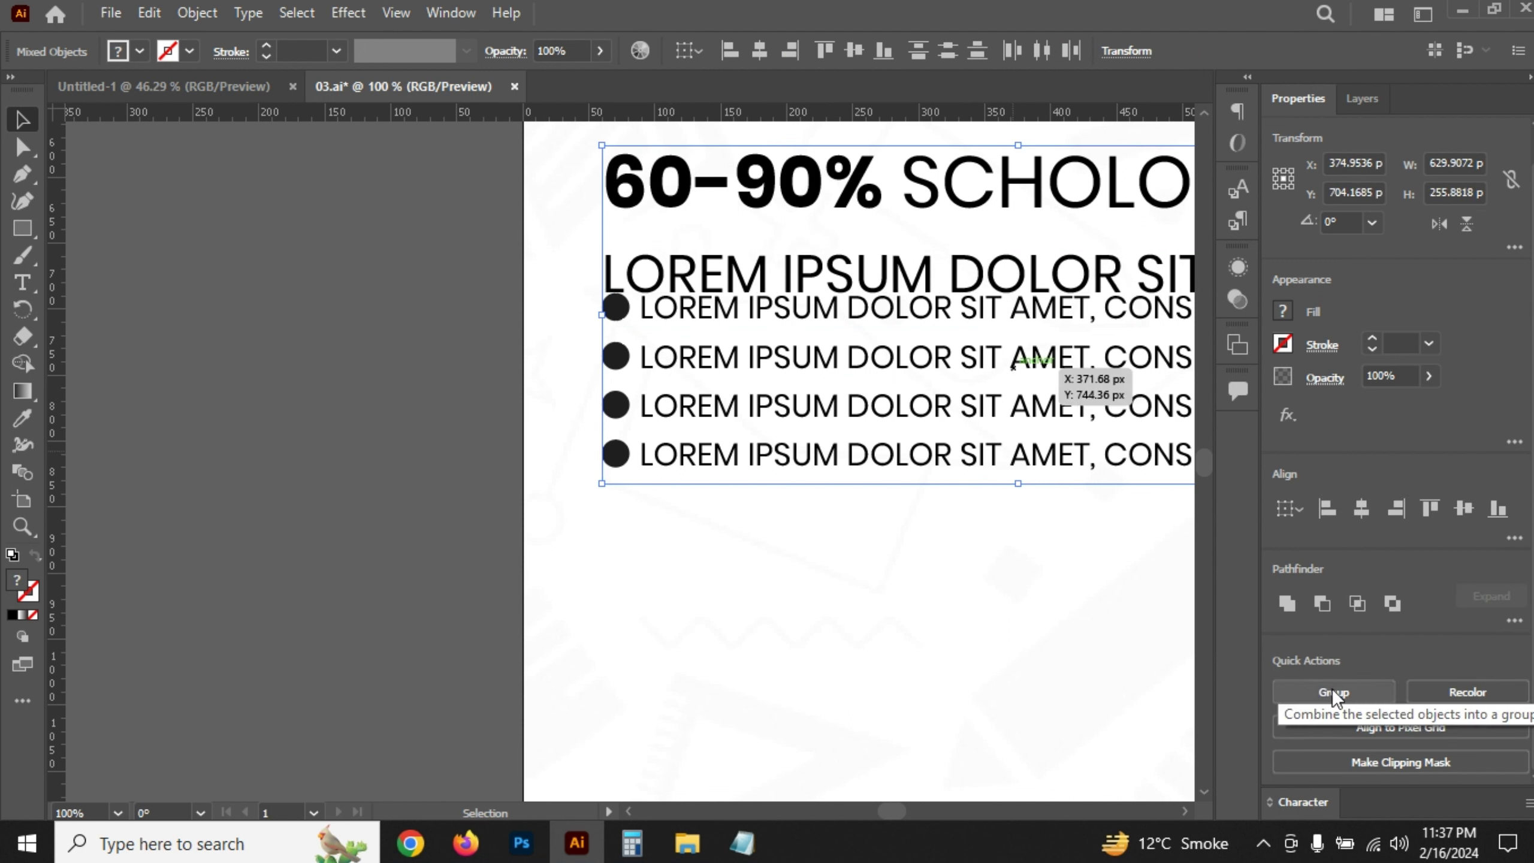
pyautogui.click(706, 166)
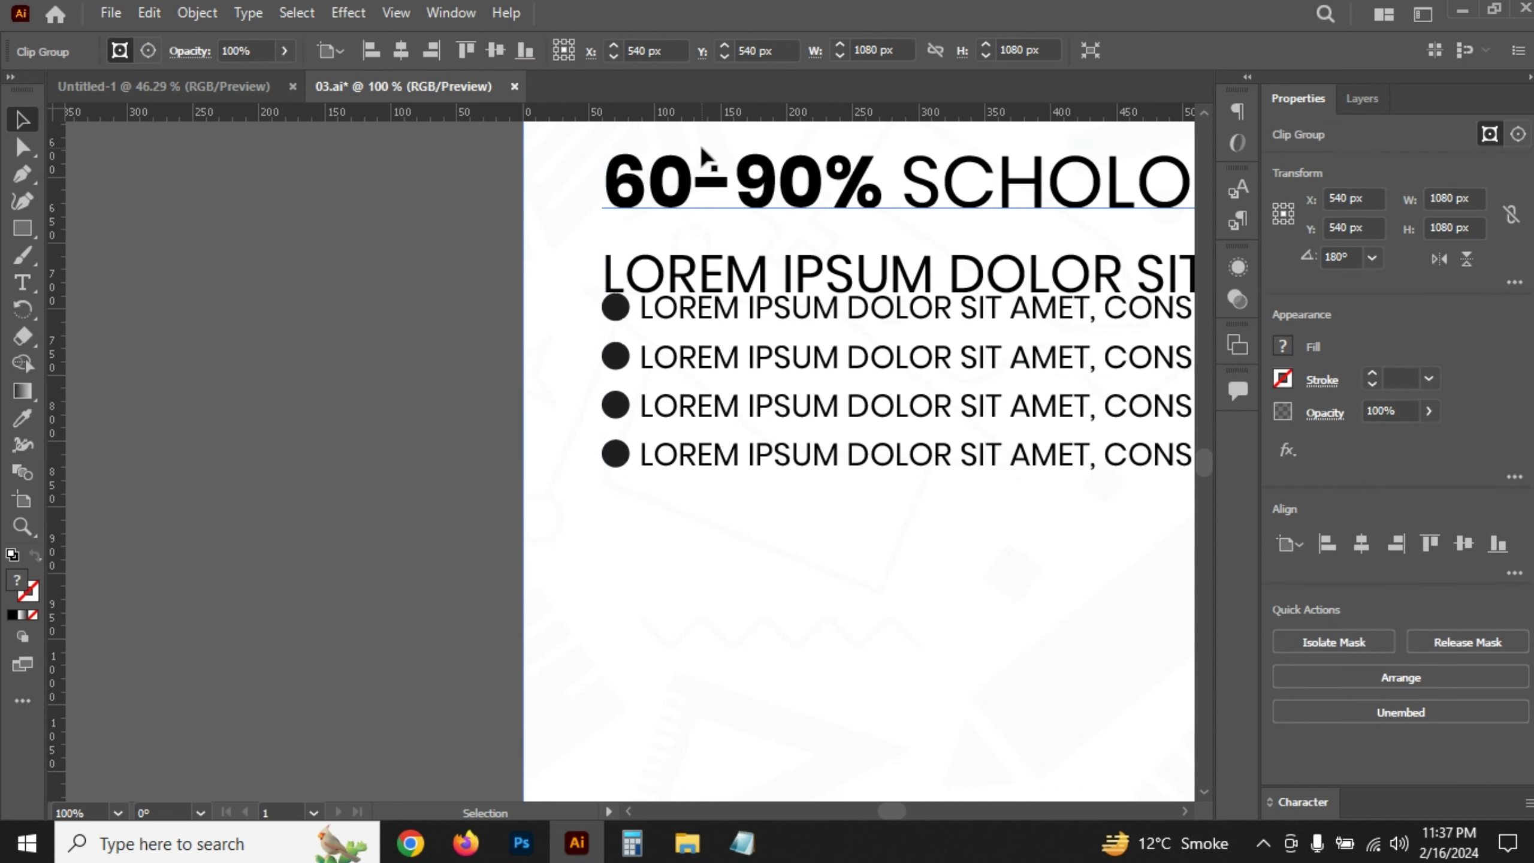
pyautogui.moveTo(601, 196); pyautogui.dragTo(607, 203)
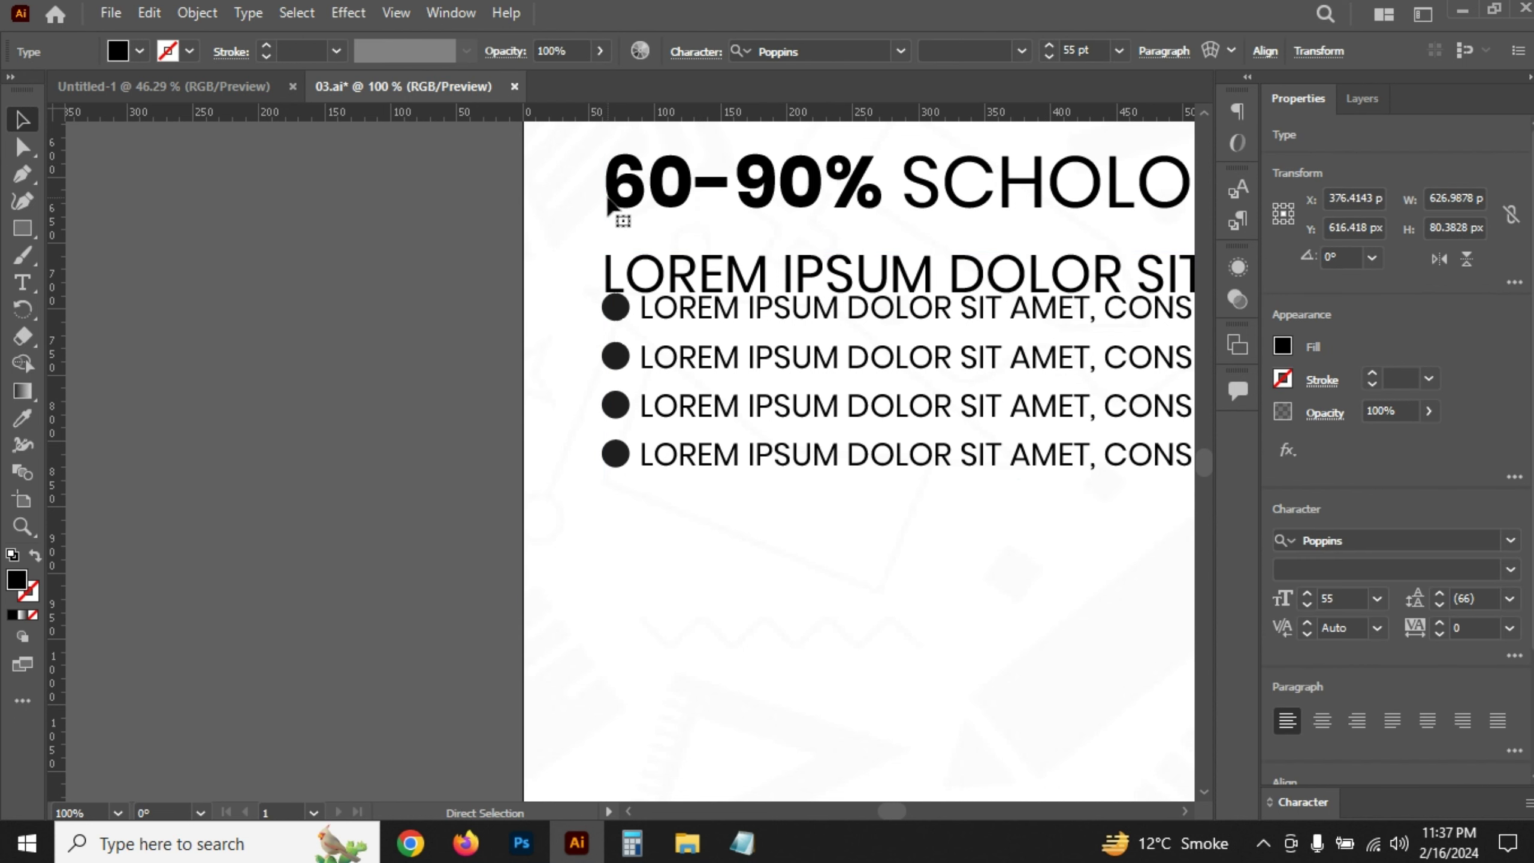
# - Align the subtitle and bullet list to the artboard's left edge, nudged right to the margin
pyautogui.click(668, 278)
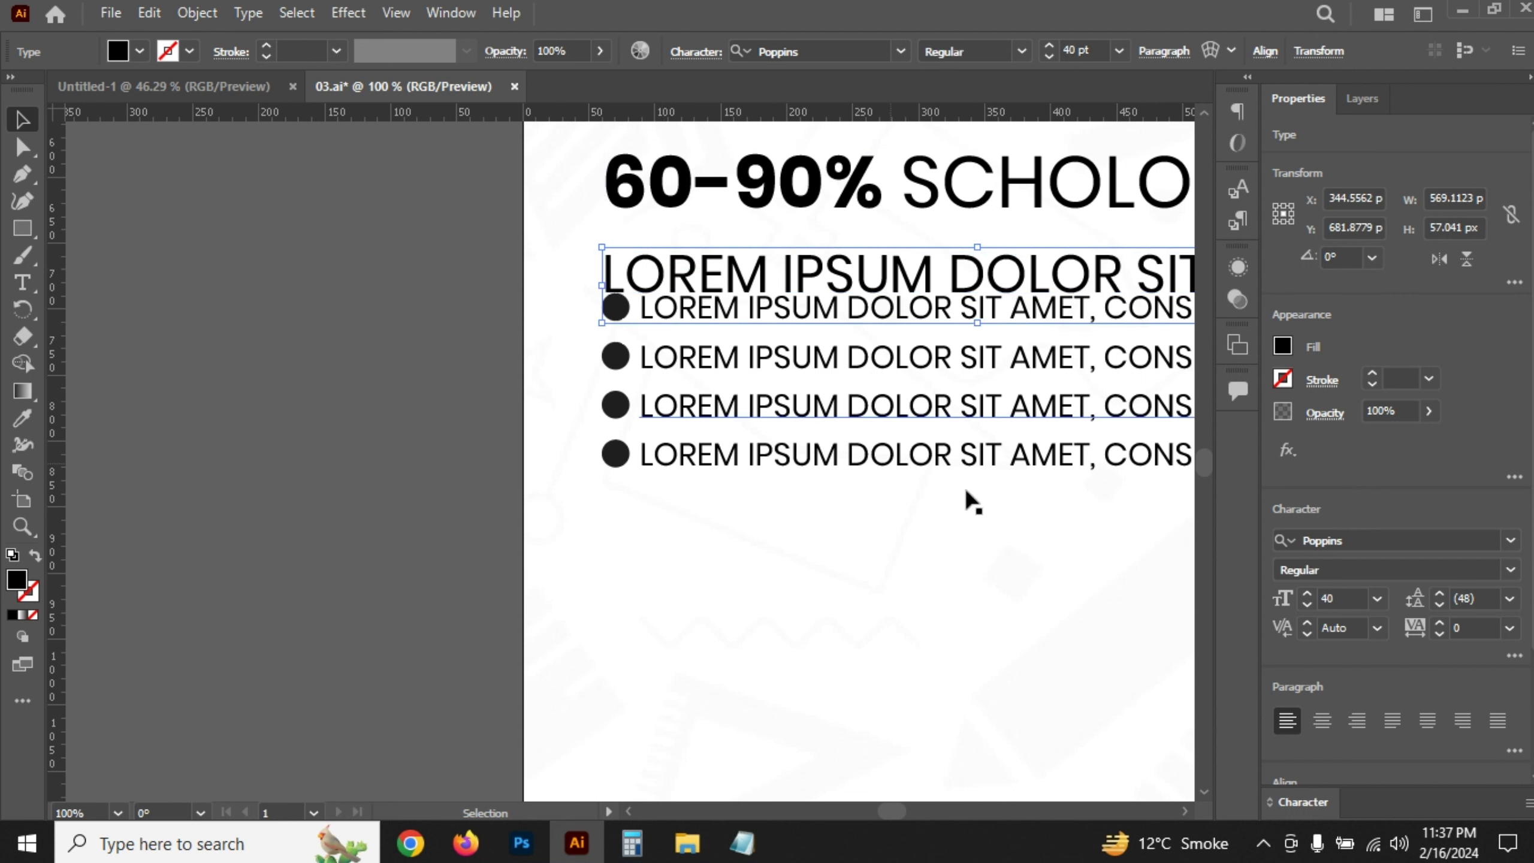
pyautogui.click(1338, 673)
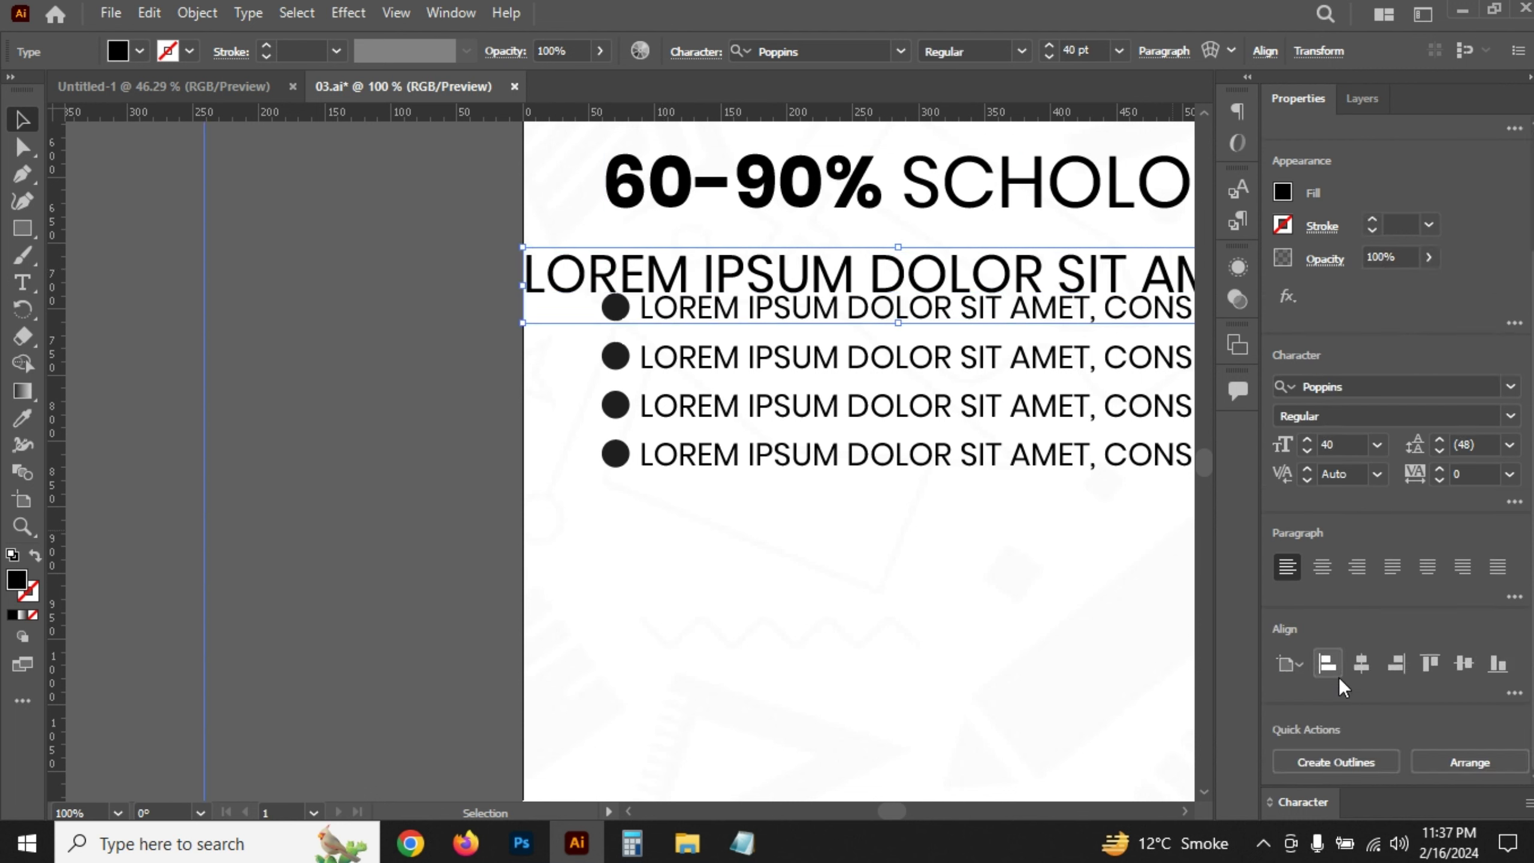
pyautogui.hotkey('shift', 'Right')
pyautogui.hotkey('shift', 'Right')
pyautogui.hotkey('shift', 'Right')
pyautogui.hotkey('shift', 'Right')
pyautogui.hotkey('shift', 'Right')
pyautogui.hotkey('shift', 'Right')
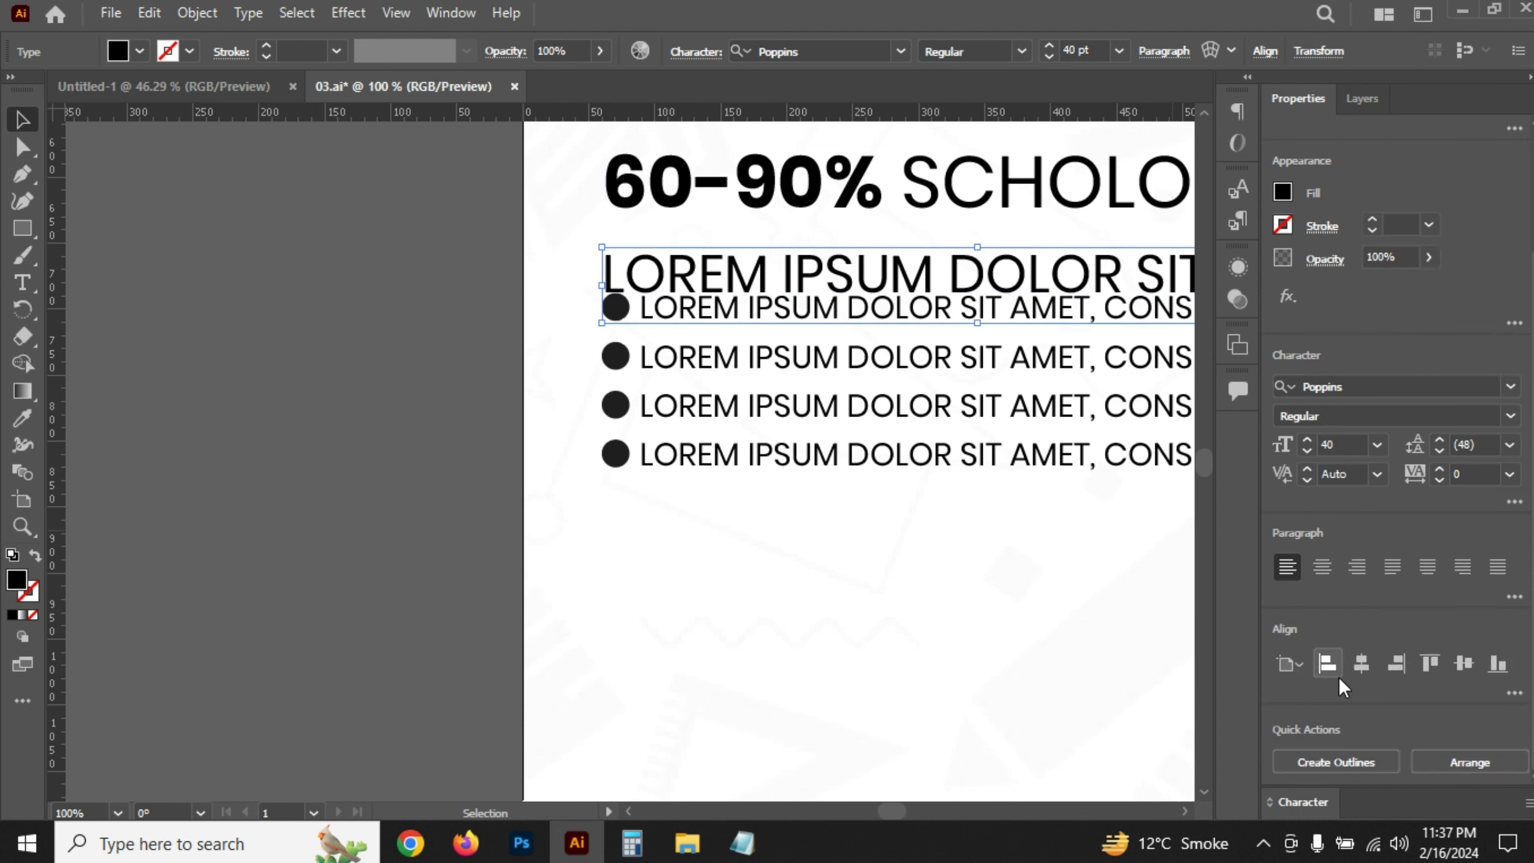
pyautogui.click(811, 450)
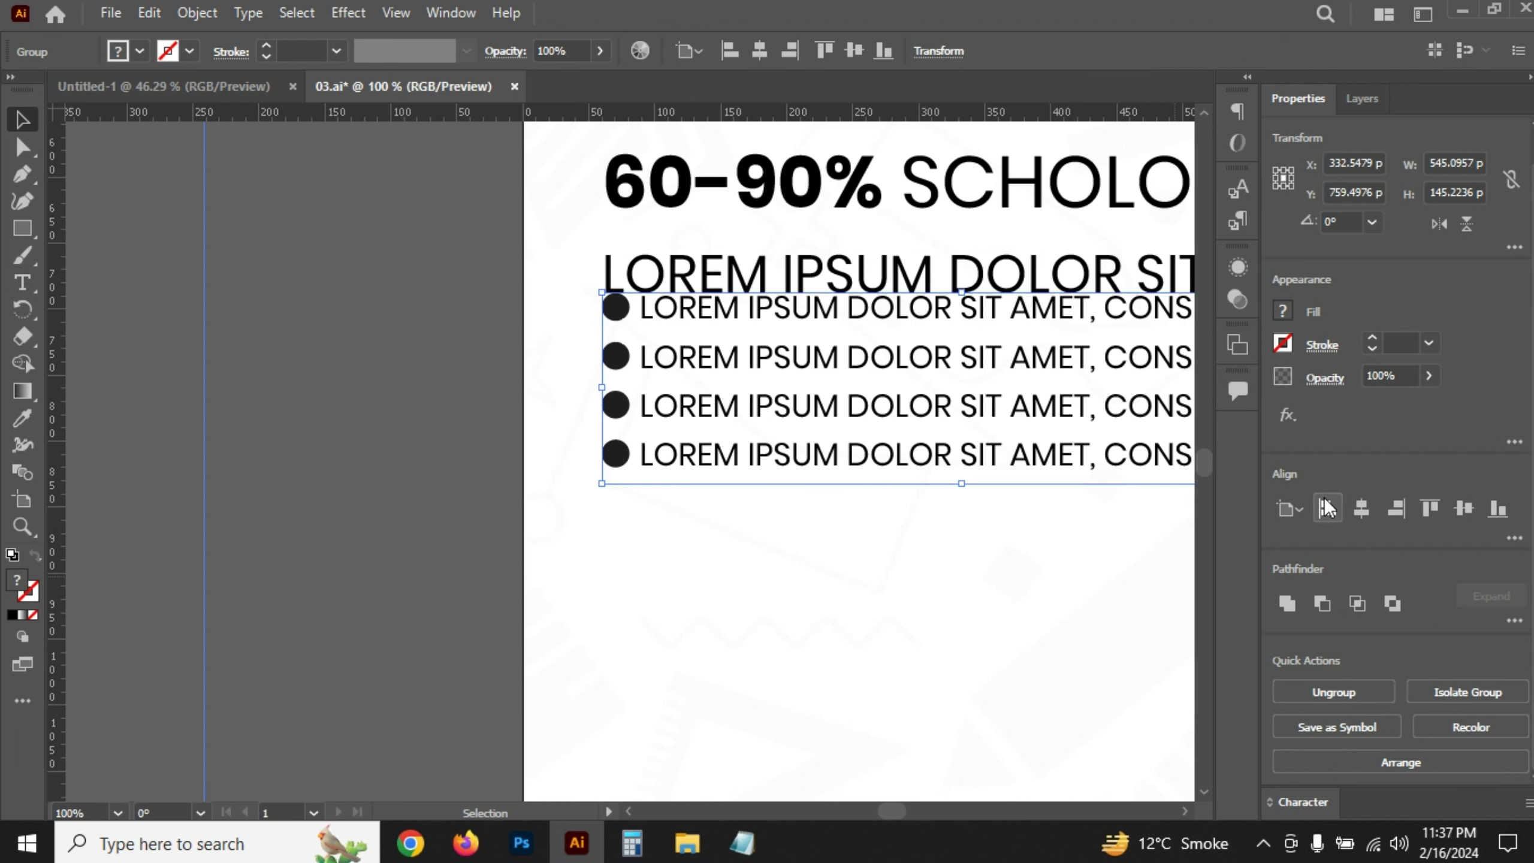
pyautogui.click(1327, 508)
pyautogui.hotkey('shift', 'Right')
pyautogui.hotkey('shift', 'Right')
pyautogui.hotkey('shift', 'Right')
pyautogui.hotkey('shift', 'Right')
pyautogui.hotkey('shift', 'Right')
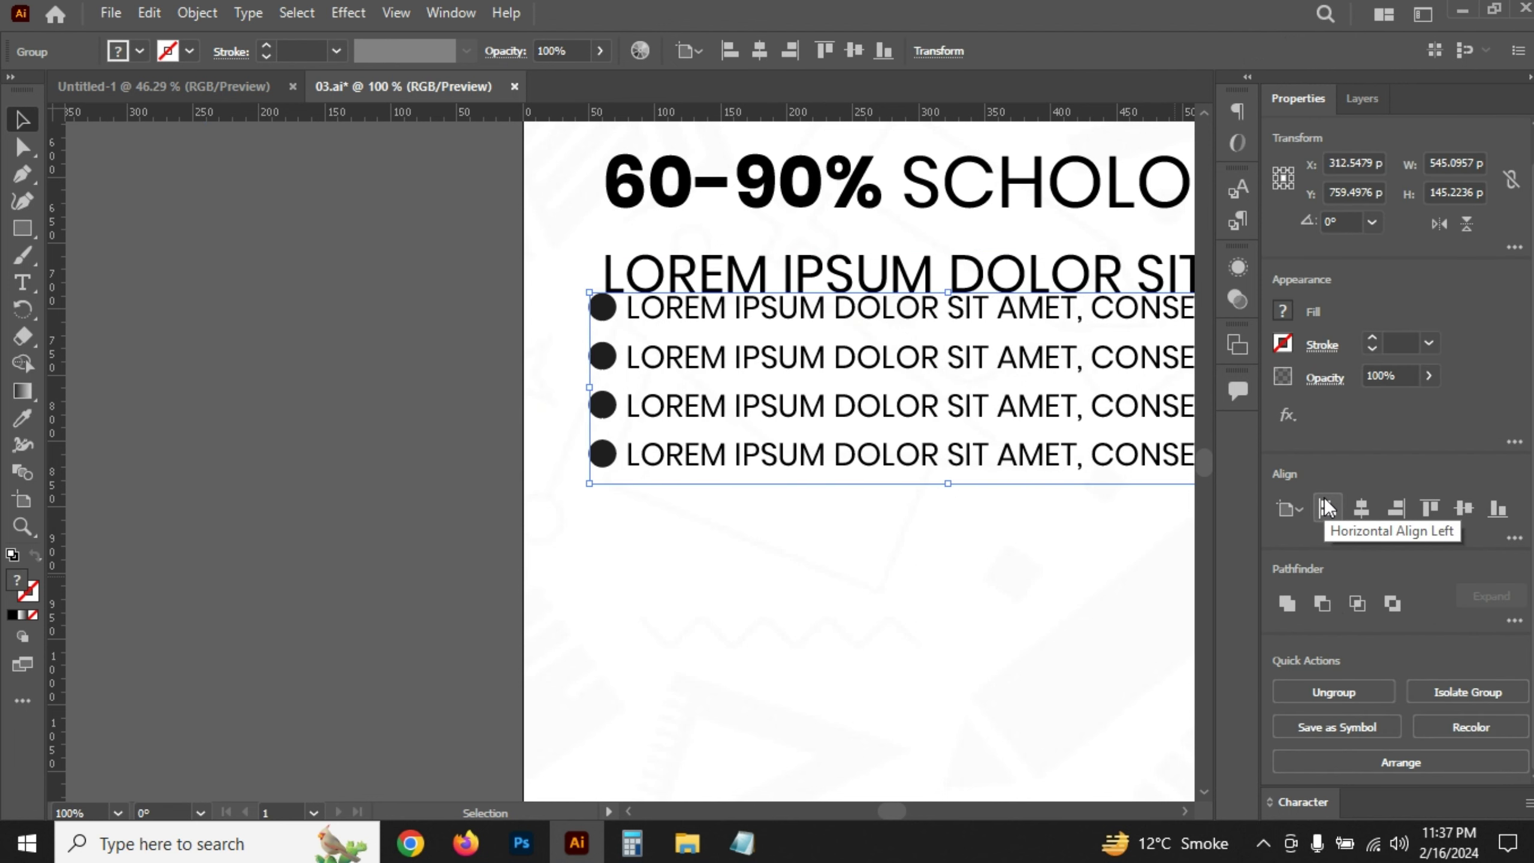
pyautogui.hotkey('shift', 'Right')
# - Align the 60-90% heading to the artboard's left edge, nudged right to the margin
pyautogui.click(936, 211)
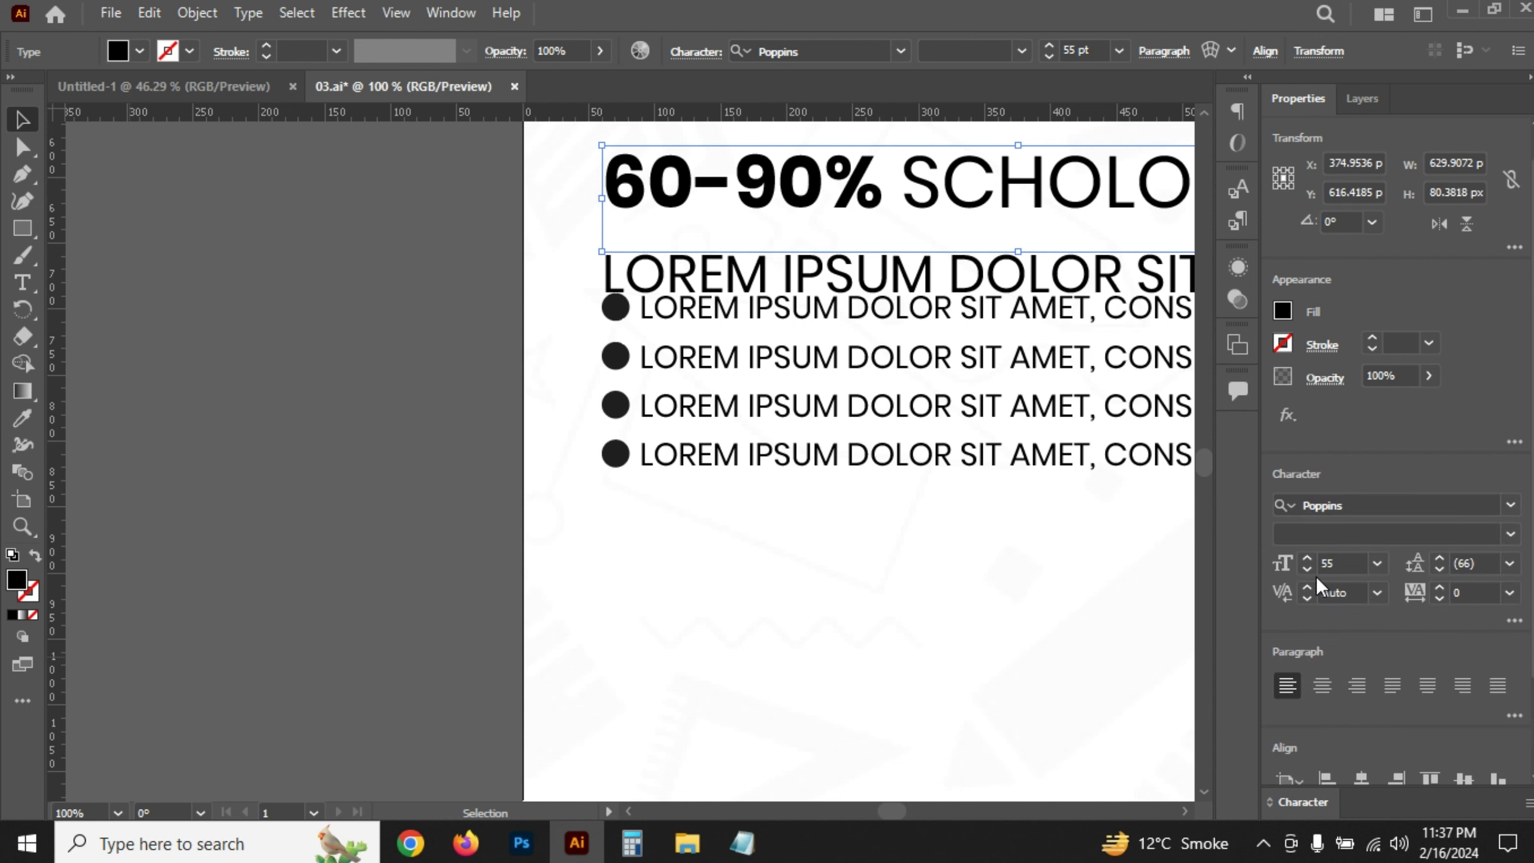
pyautogui.scroll(-2, 1345, 698)
pyautogui.click(1336, 656)
pyautogui.hotkey('shift', 'Right')
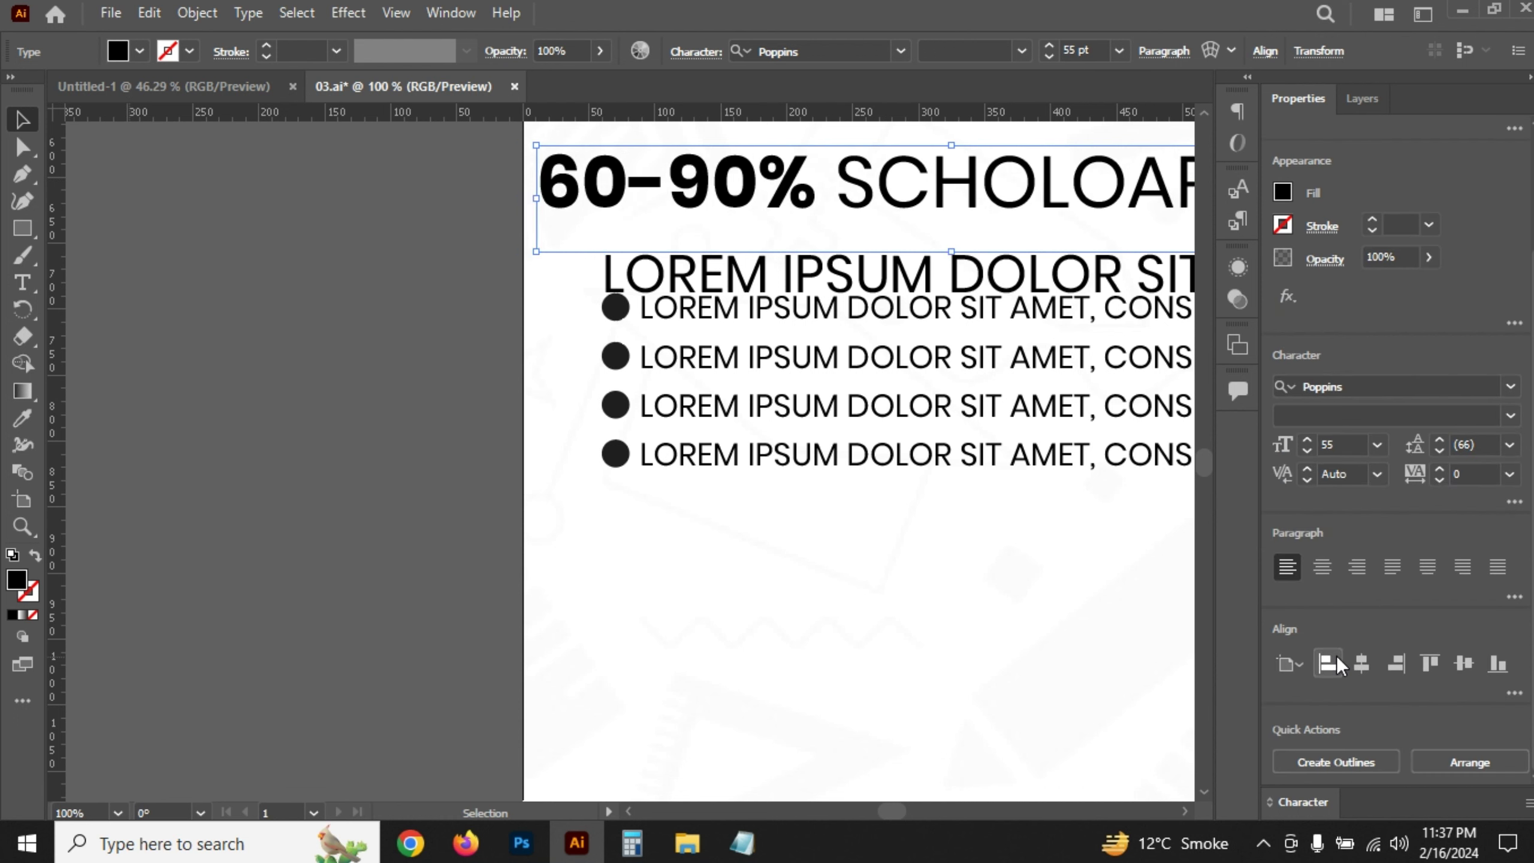
pyautogui.hotkey('shift', 'Right')
pyautogui.hotkey('shift', 'Right')
pyautogui.hotkey('shift', 'Right')
pyautogui.hotkey('shift', 'Right')
pyautogui.hotkey('shift', 'Right')
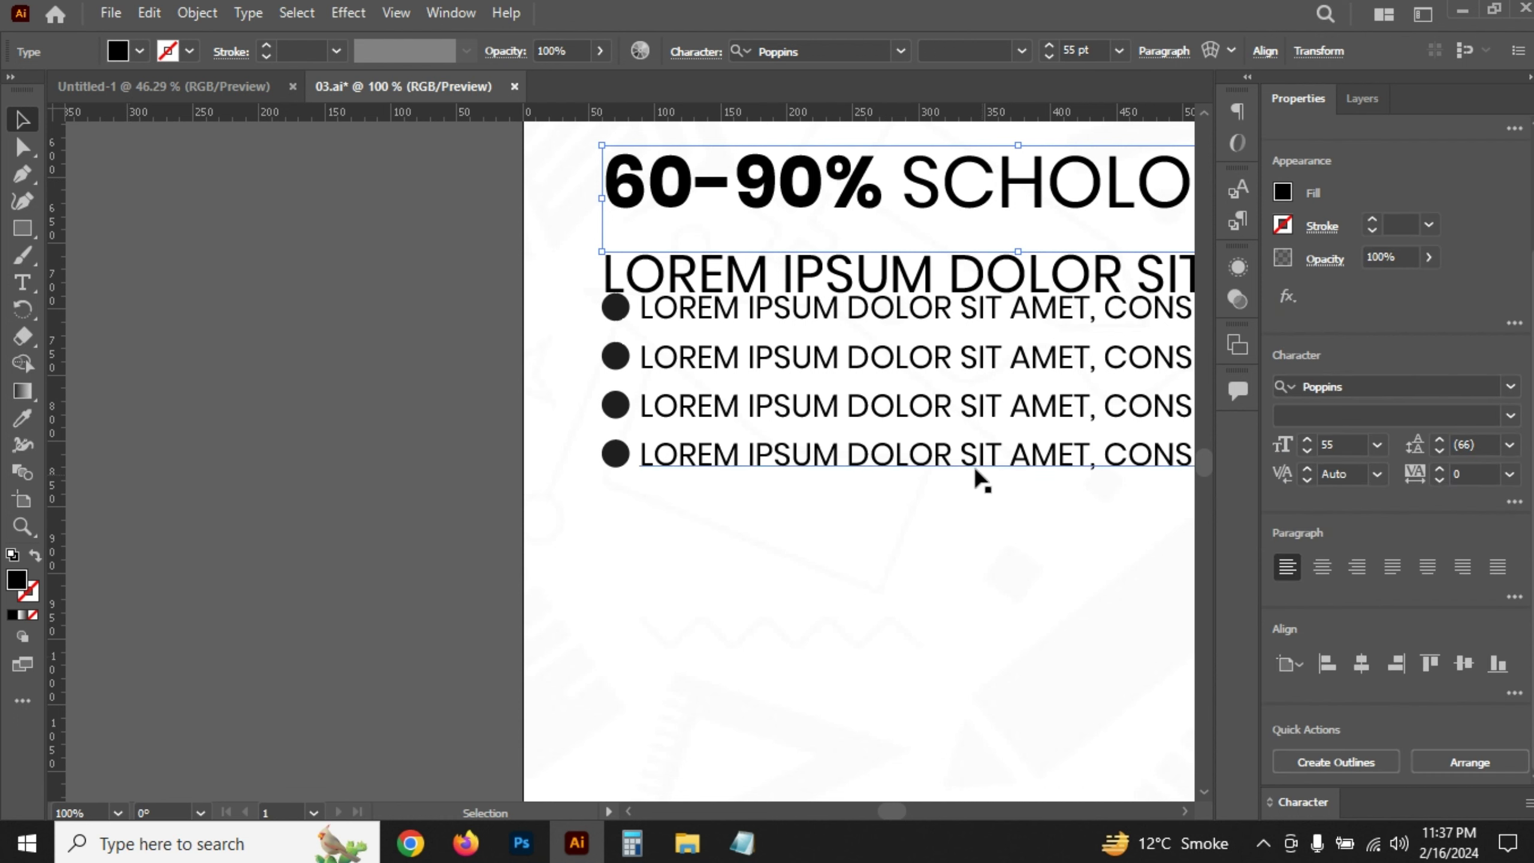
# - Lower the bullet list slightly and ungroup it into separate lines
pyautogui.click(756, 355)
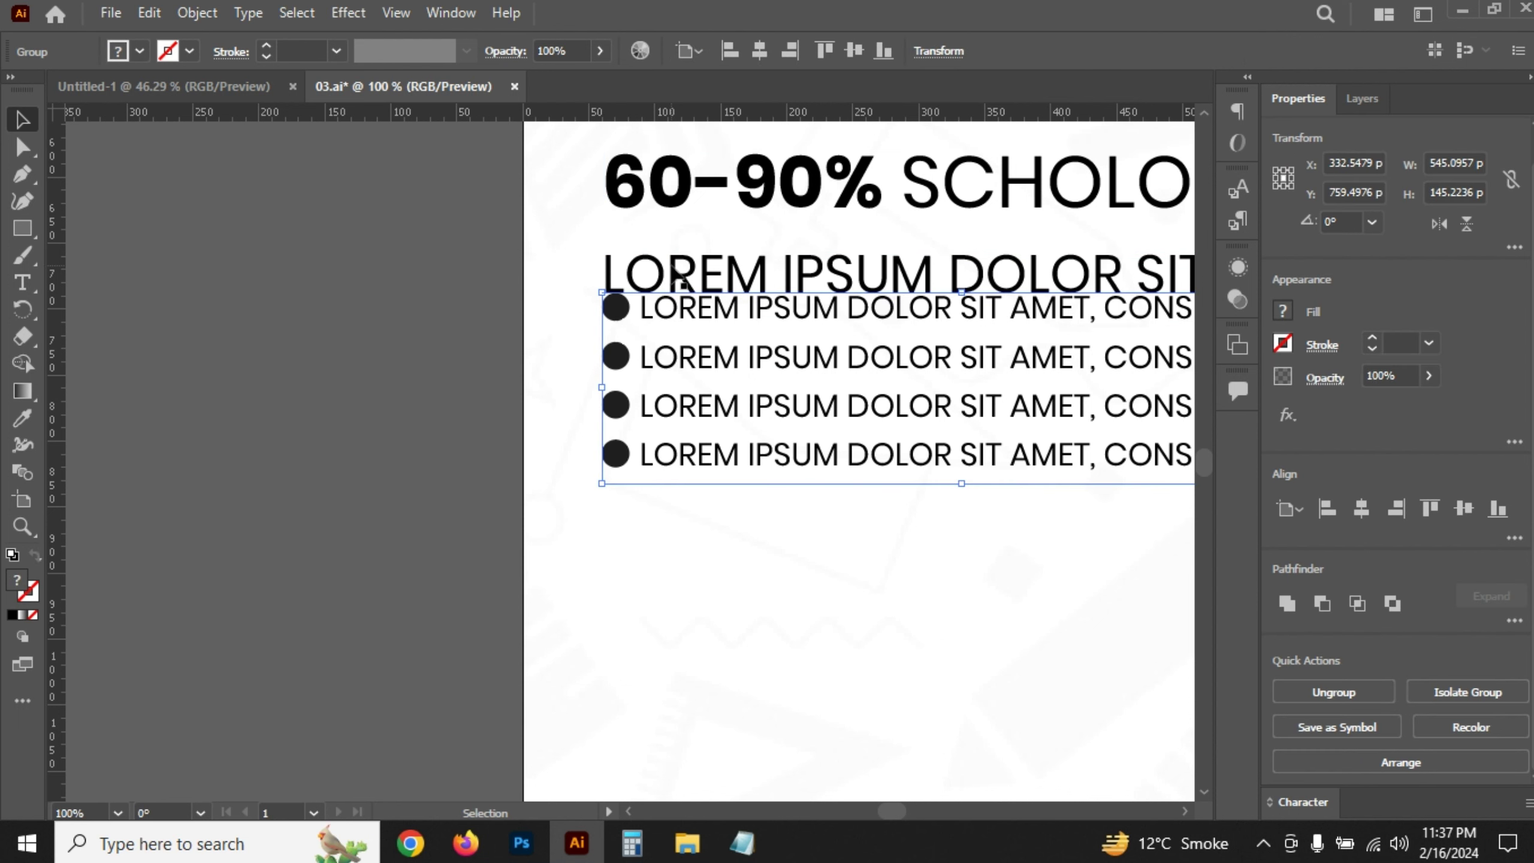
pyautogui.hotkey('shift', 'Down')
pyautogui.hotkey('shift', 'Down')
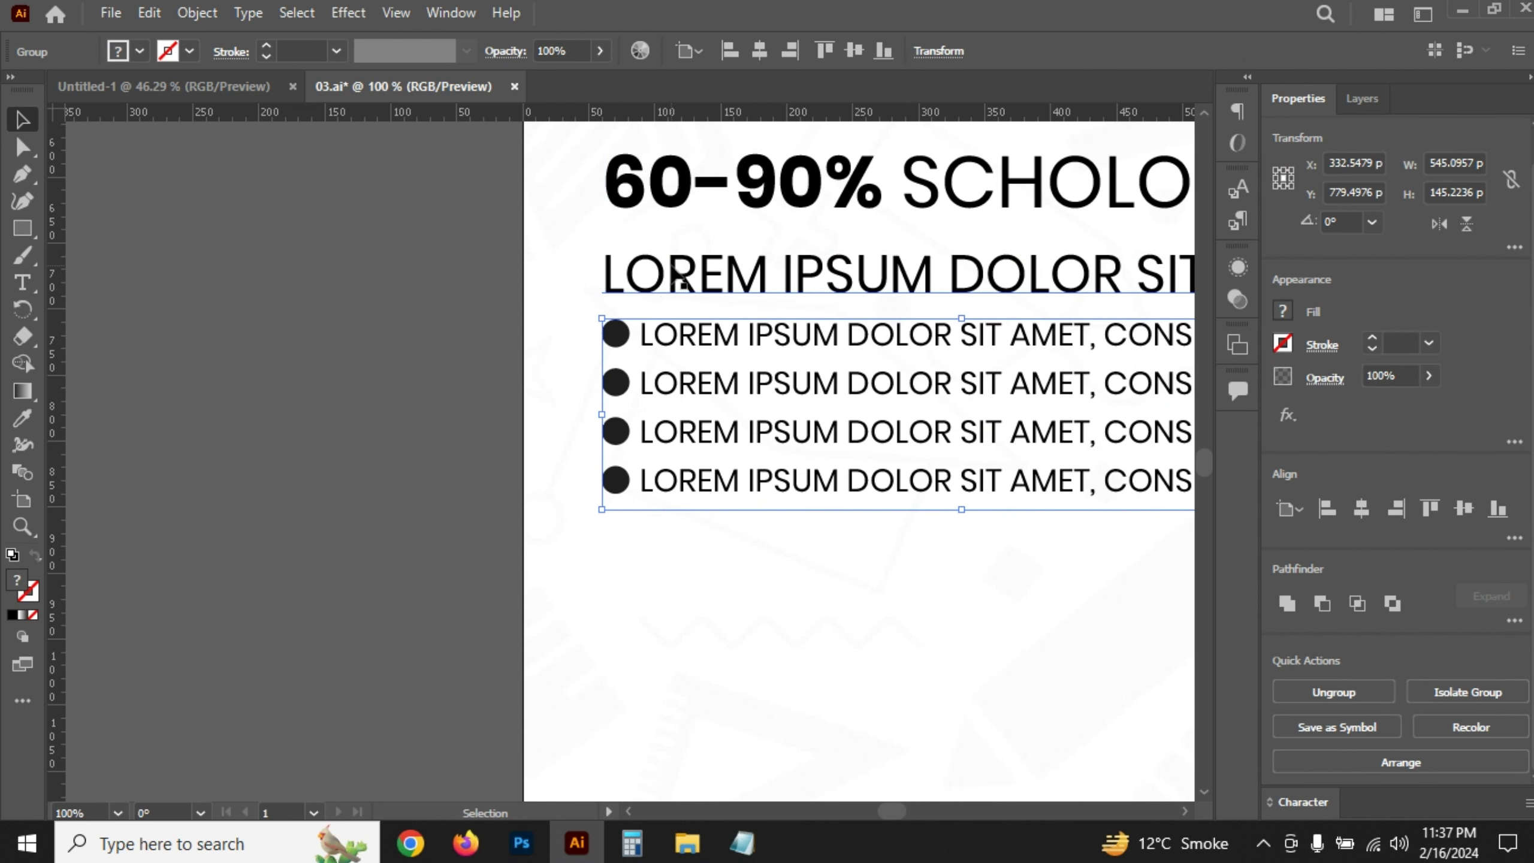
pyautogui.hotkey('ctrl', 'shift', 'a')
pyautogui.rightClick(719, 342)
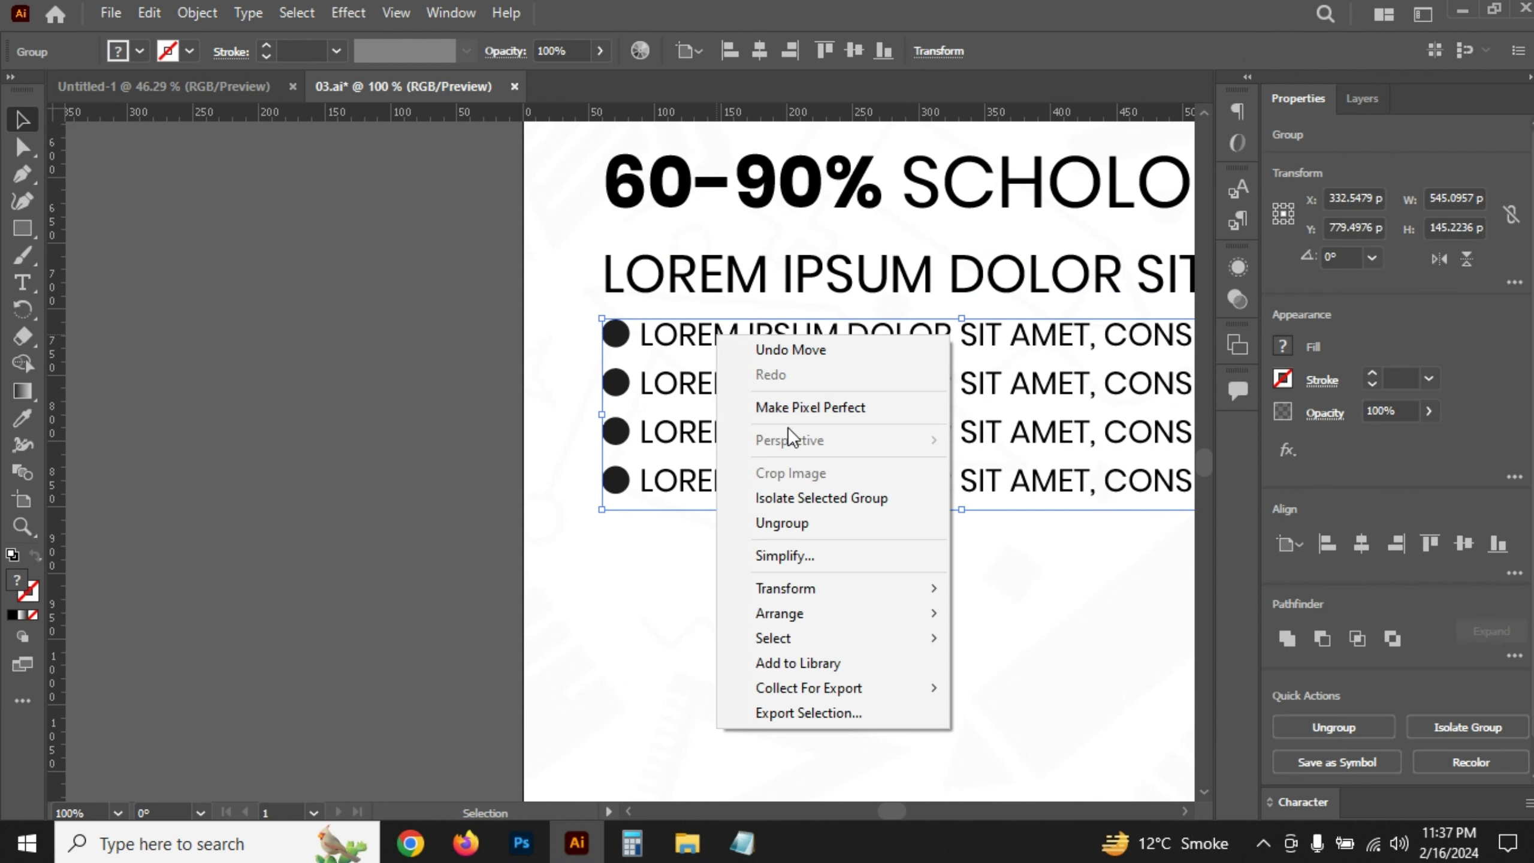
pyautogui.click(804, 525)
# - Check the separate second, third and fourth bullet lines and save 03.ai
pyautogui.click(328, 455)
pyautogui.click(747, 387)
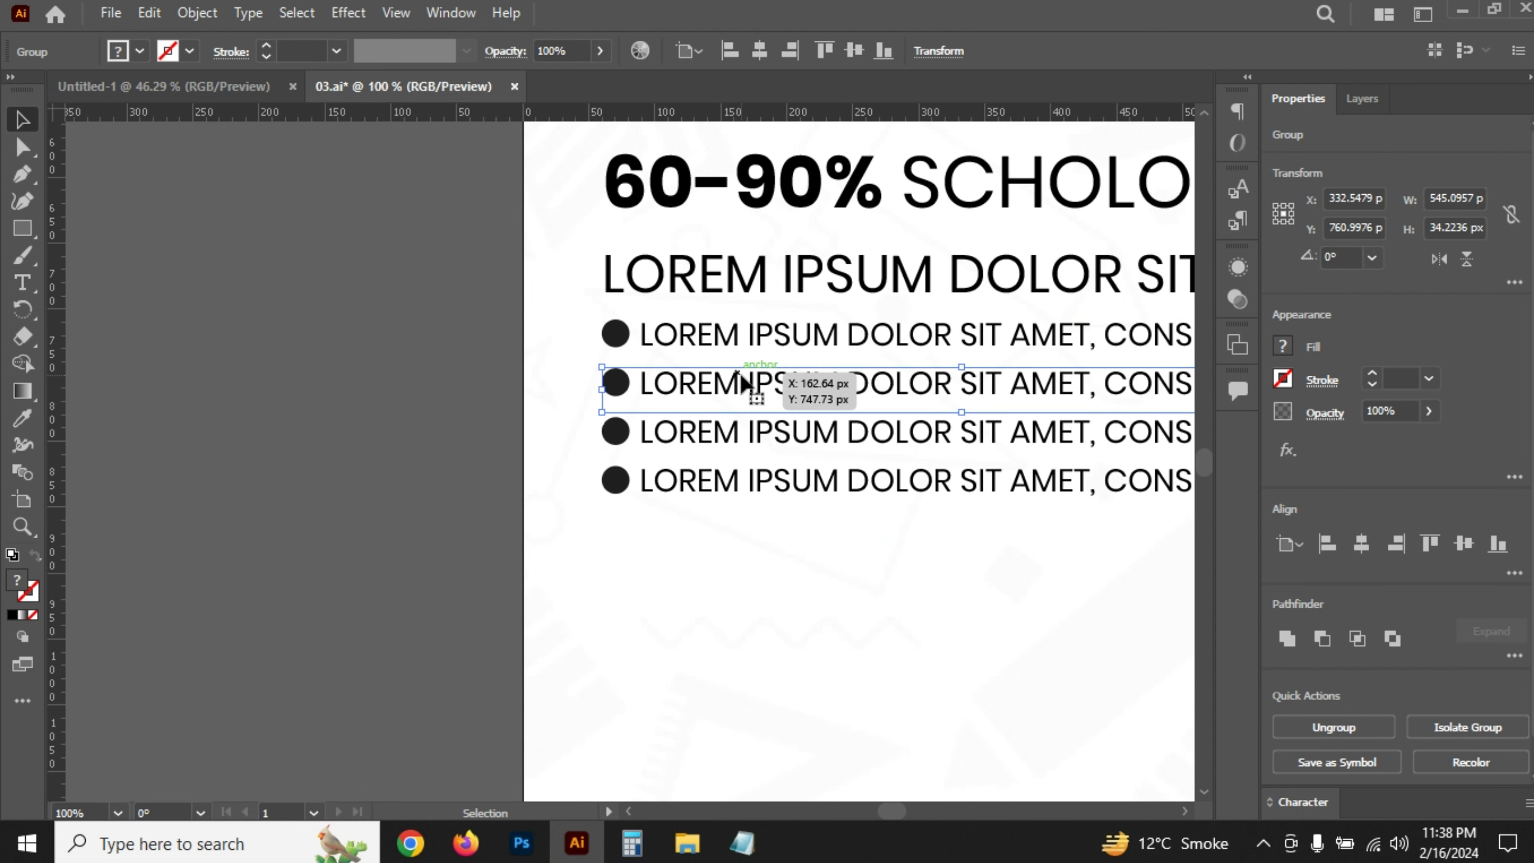
pyautogui.click(755, 444)
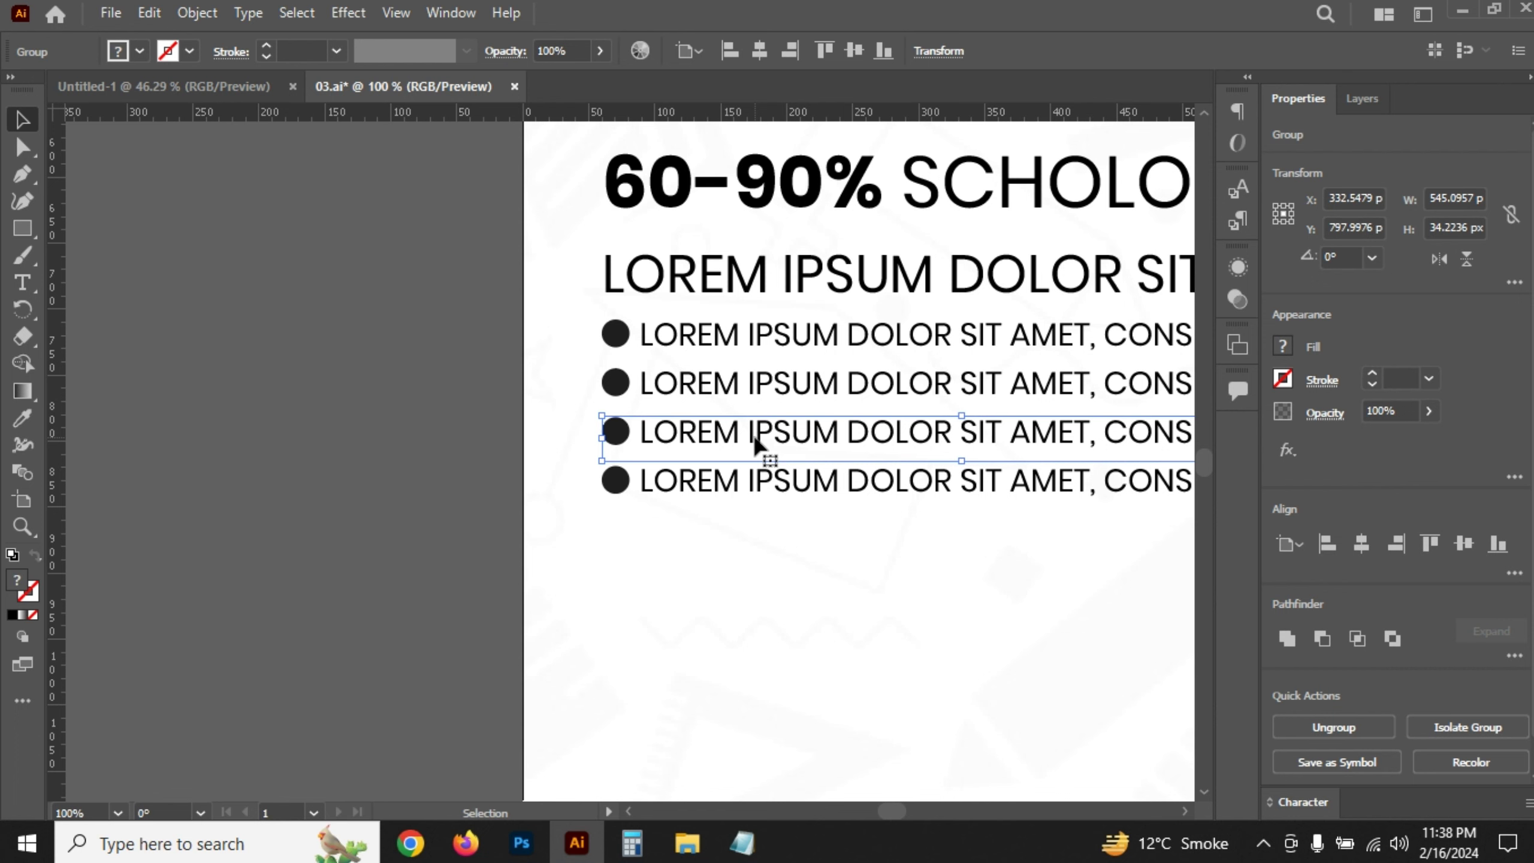
pyautogui.click(729, 491)
pyautogui.moveTo(742, 343)
pyautogui.mouseDown()
pyautogui.moveTo(489, 451)
pyautogui.moveTo(419, 434)
pyautogui.mouseUp()
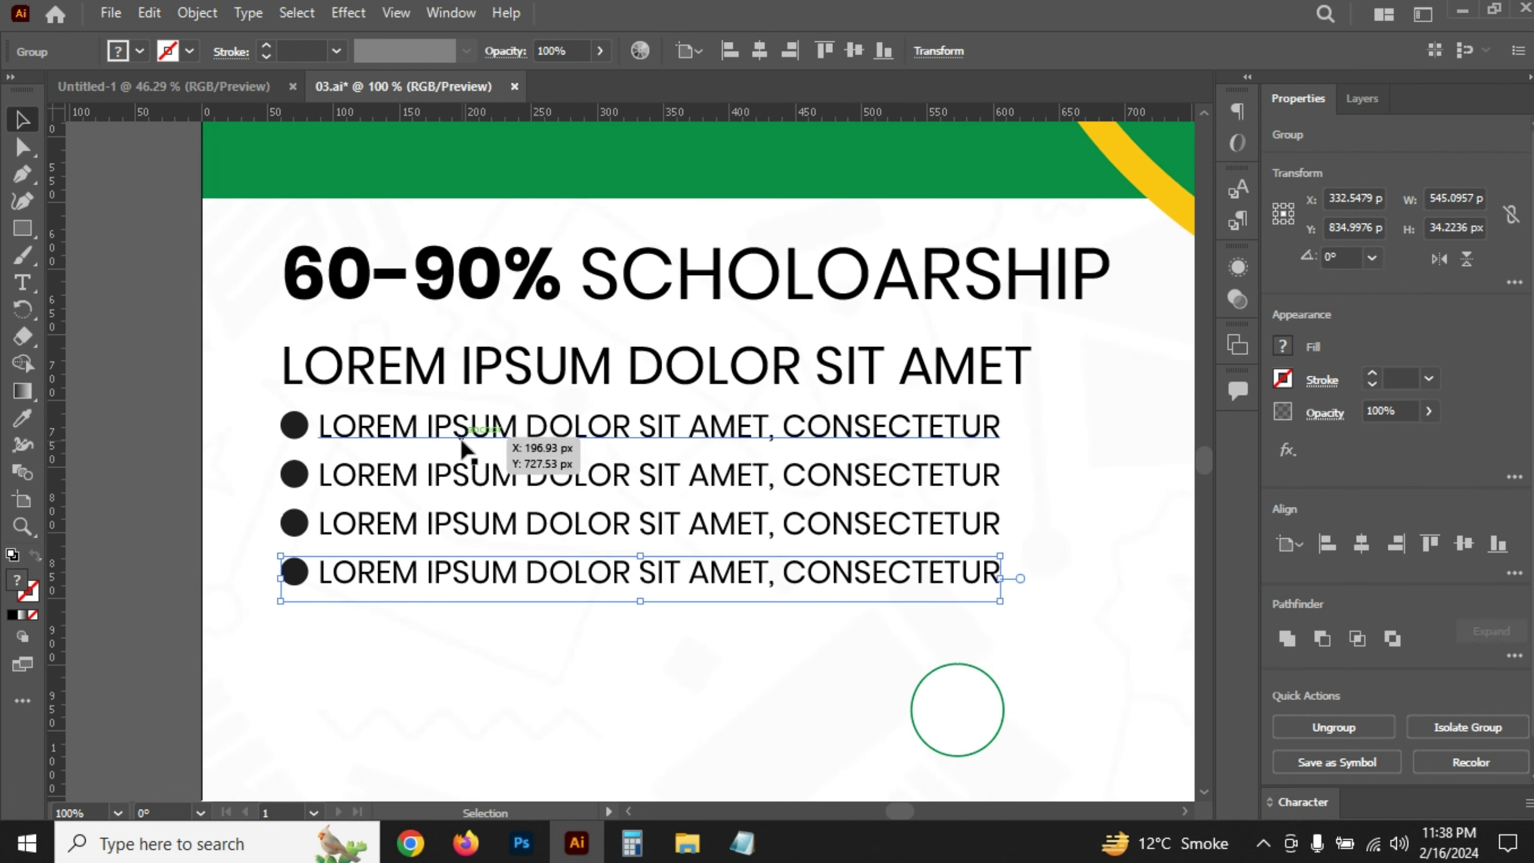
pyautogui.hotkey('ctrl', 's')
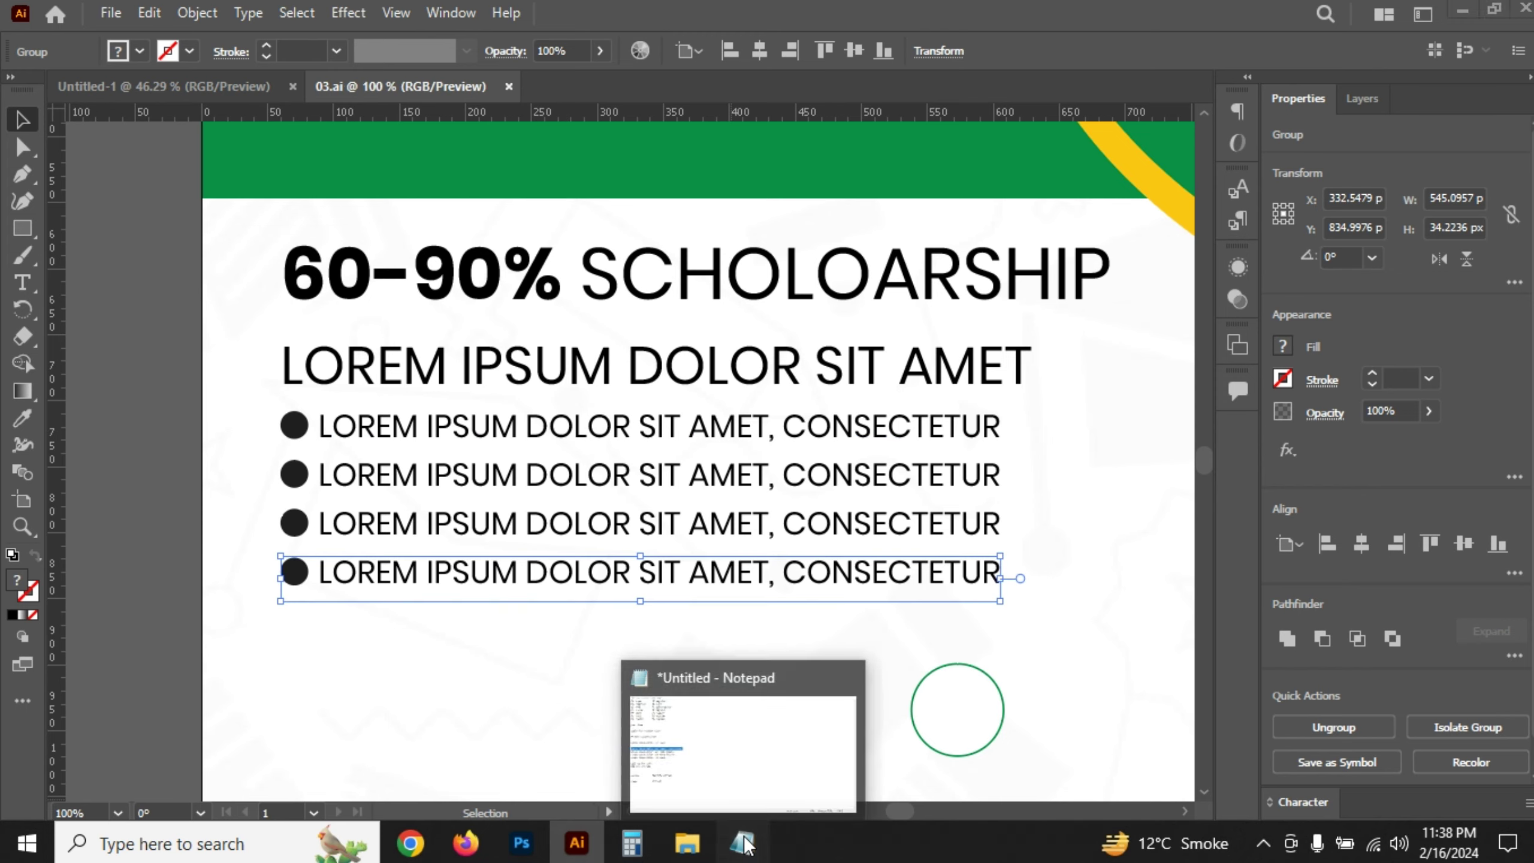
# - Copy the notes line ending in 'labore' from Notepad
pyautogui.click(744, 843)
pyautogui.moveTo(6, 403); pyautogui.dragTo(365, 399)
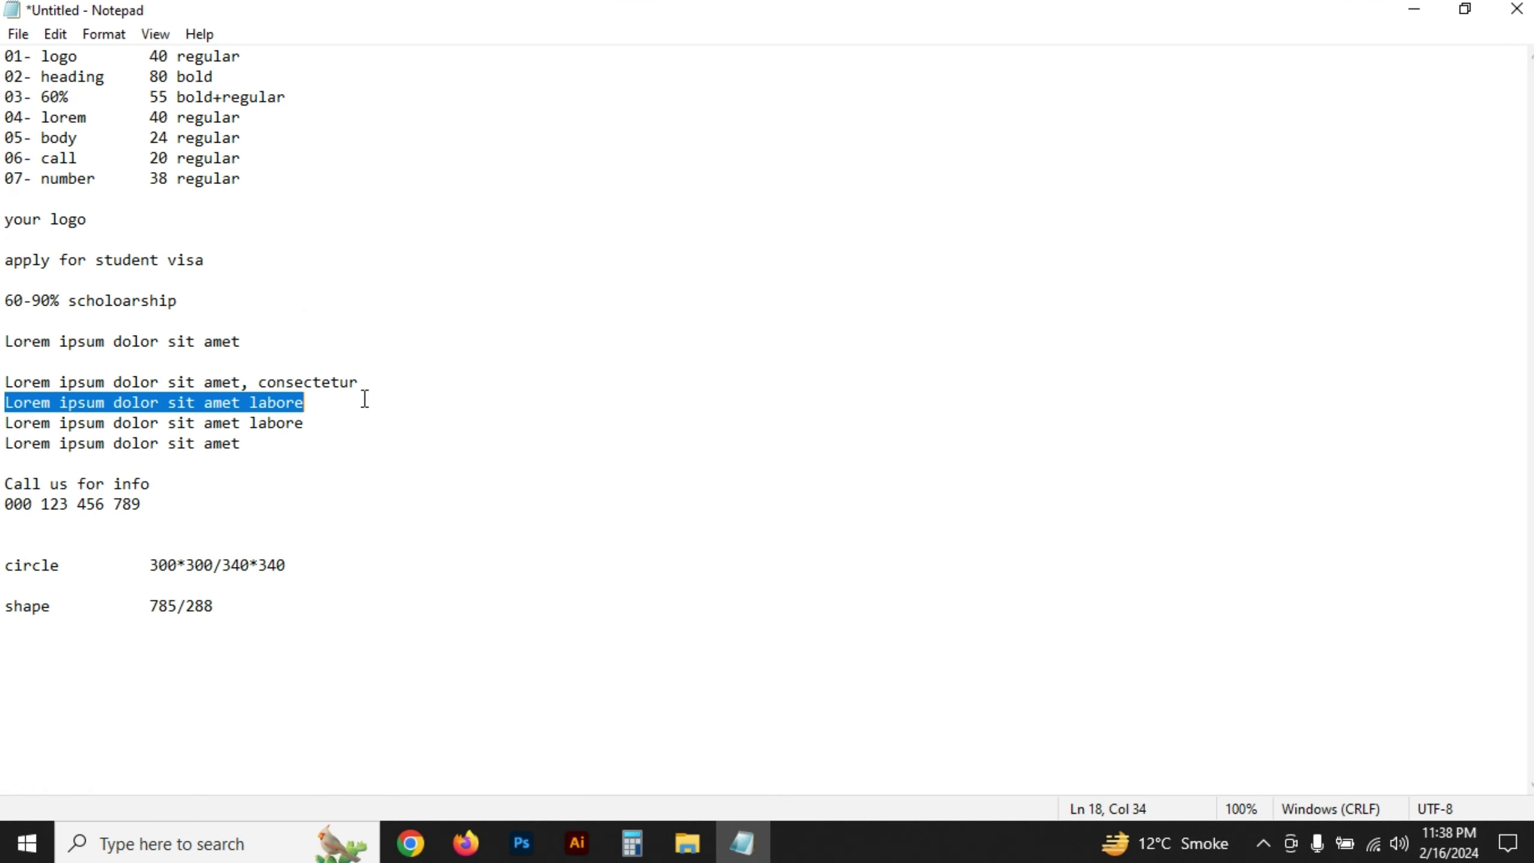
pyautogui.click(732, 831)
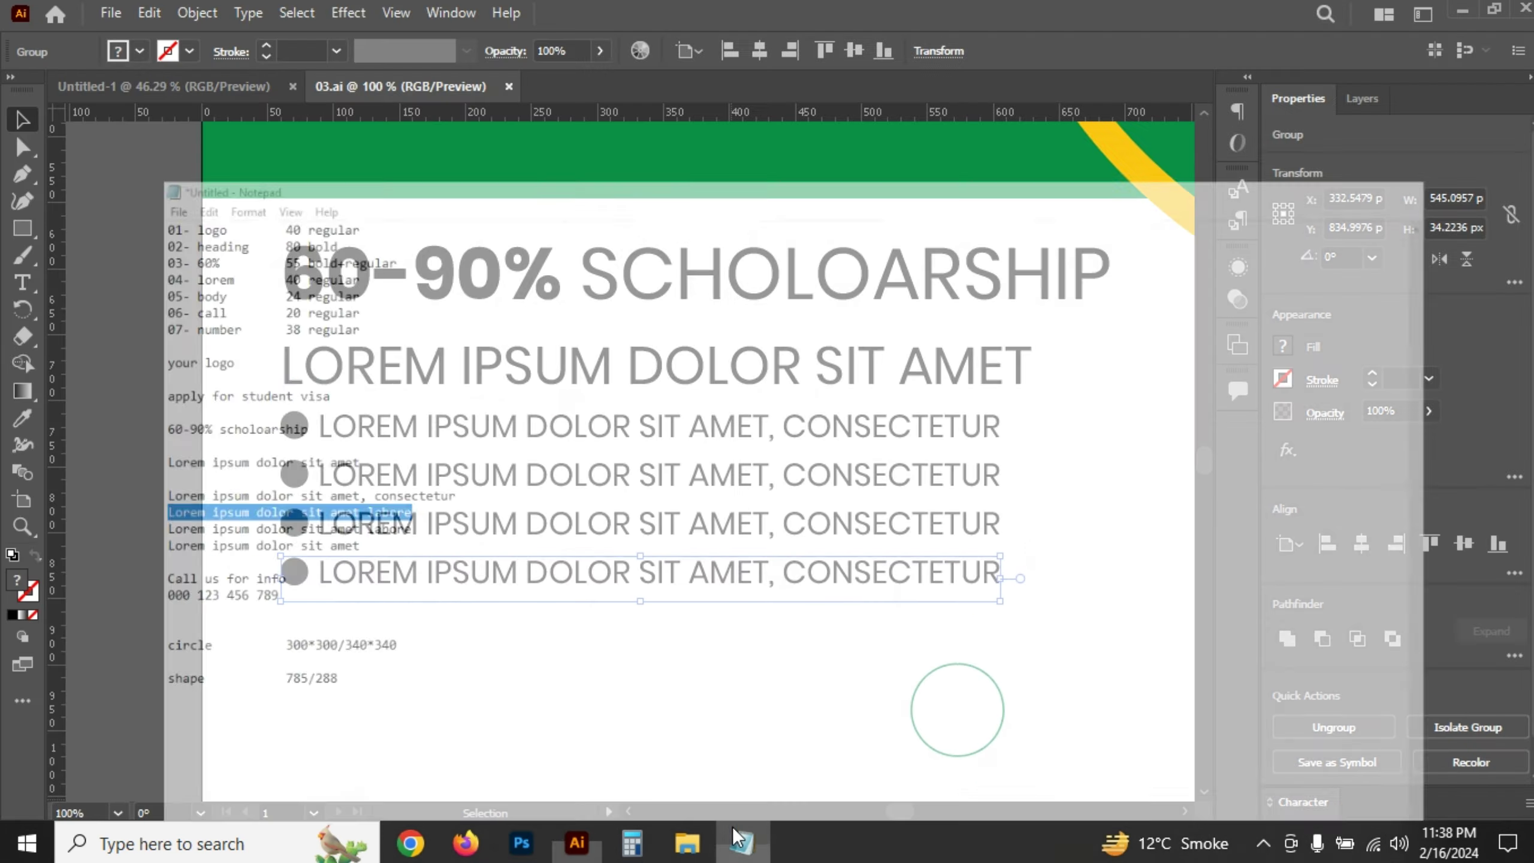
# - Ungroup the second, third and fourth bullet lines
pyautogui.click(776, 484)
pyautogui.rightClick(776, 487)
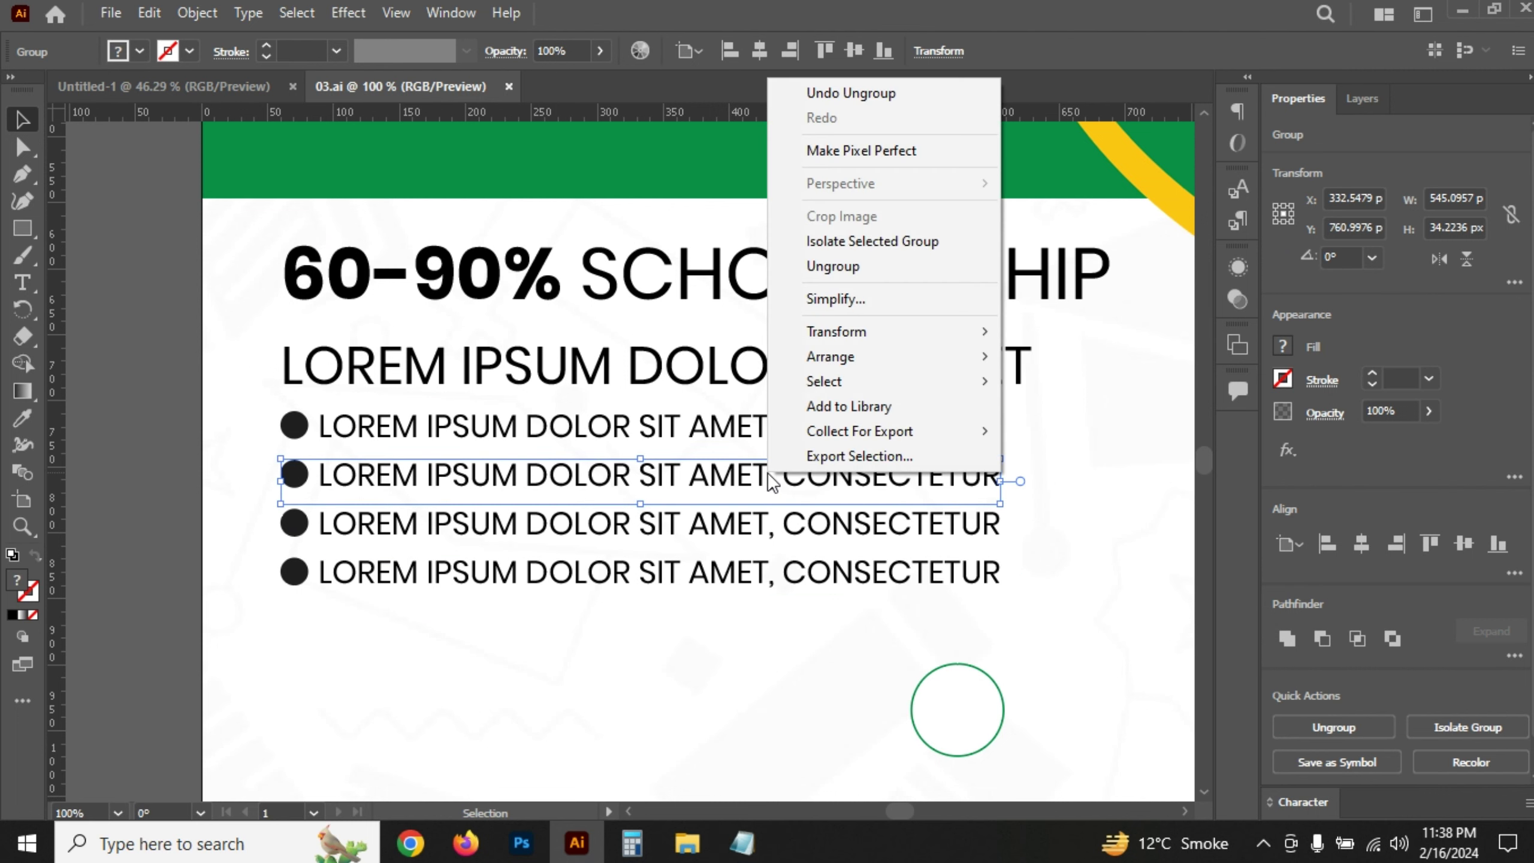
pyautogui.click(832, 273)
pyautogui.click(188, 575)
pyautogui.click(418, 524)
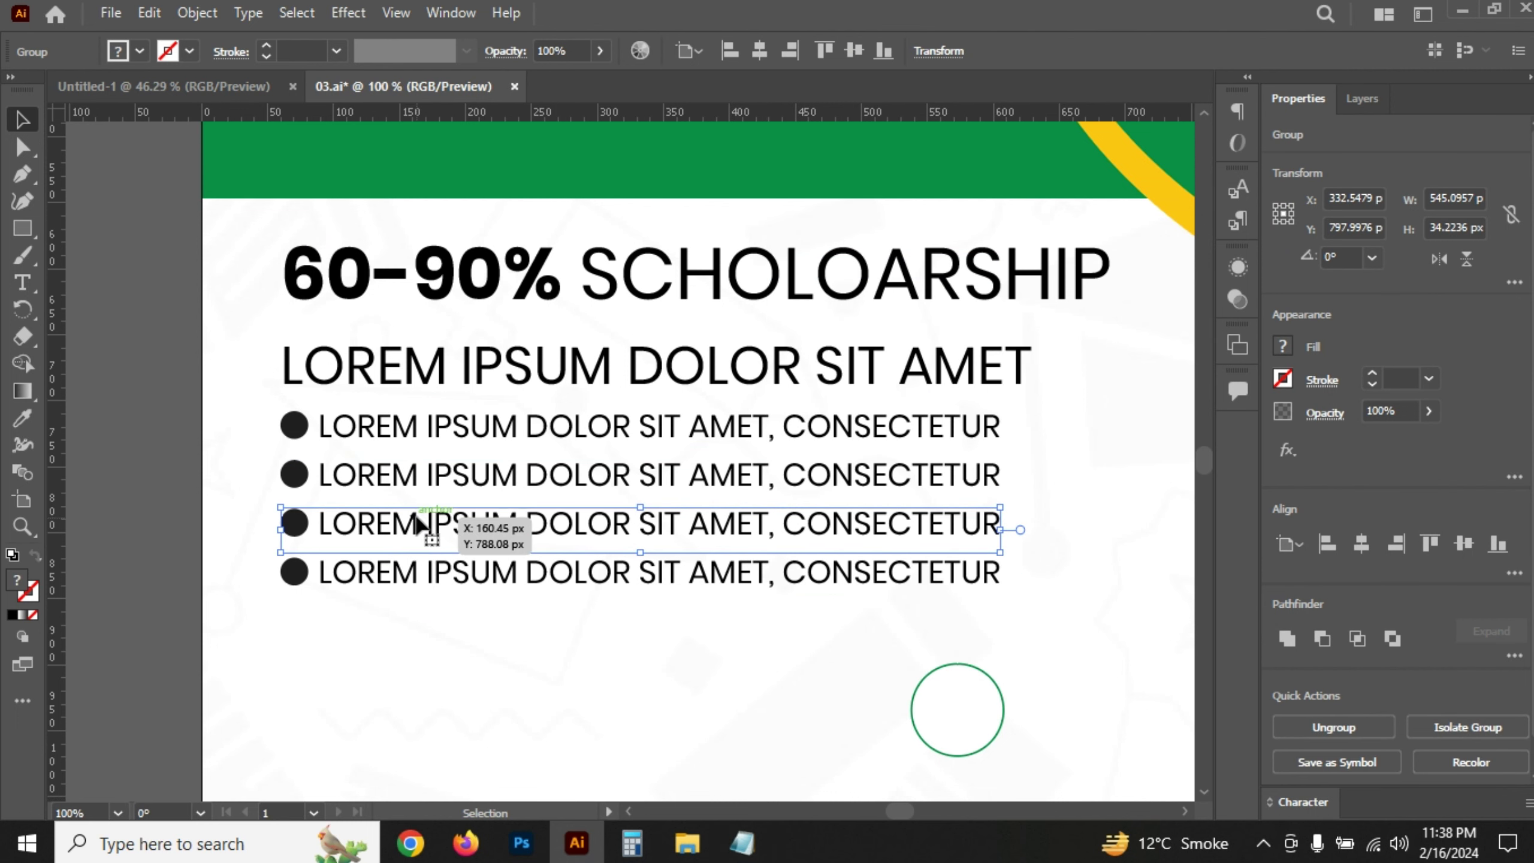
pyautogui.rightClick(417, 524)
pyautogui.click(482, 311)
pyautogui.click(404, 651)
pyautogui.click(411, 575)
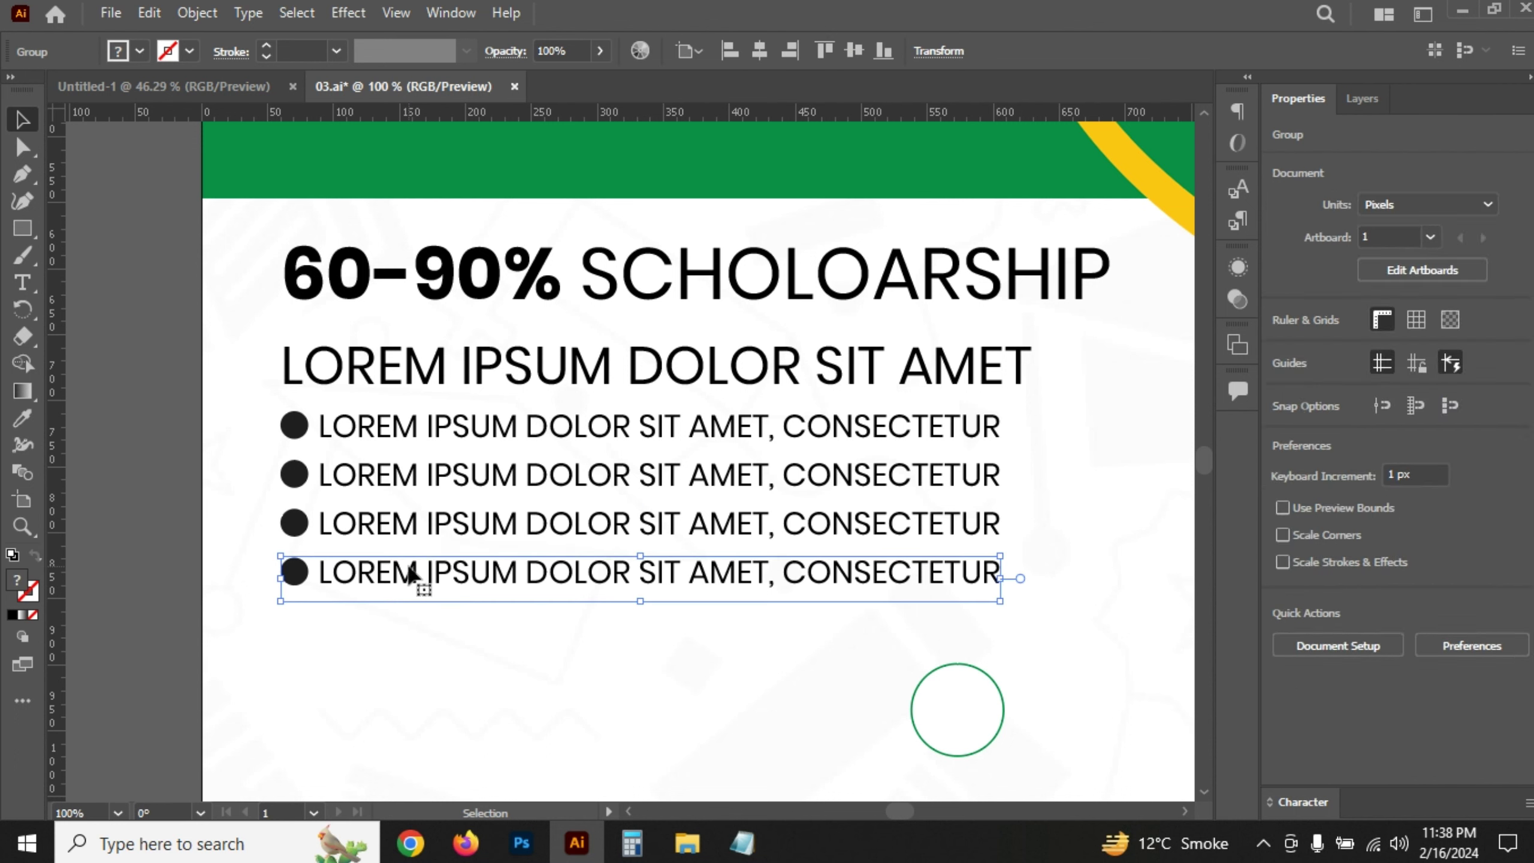
pyautogui.rightClick(410, 575)
pyautogui.click(483, 360)
pyautogui.click(137, 523)
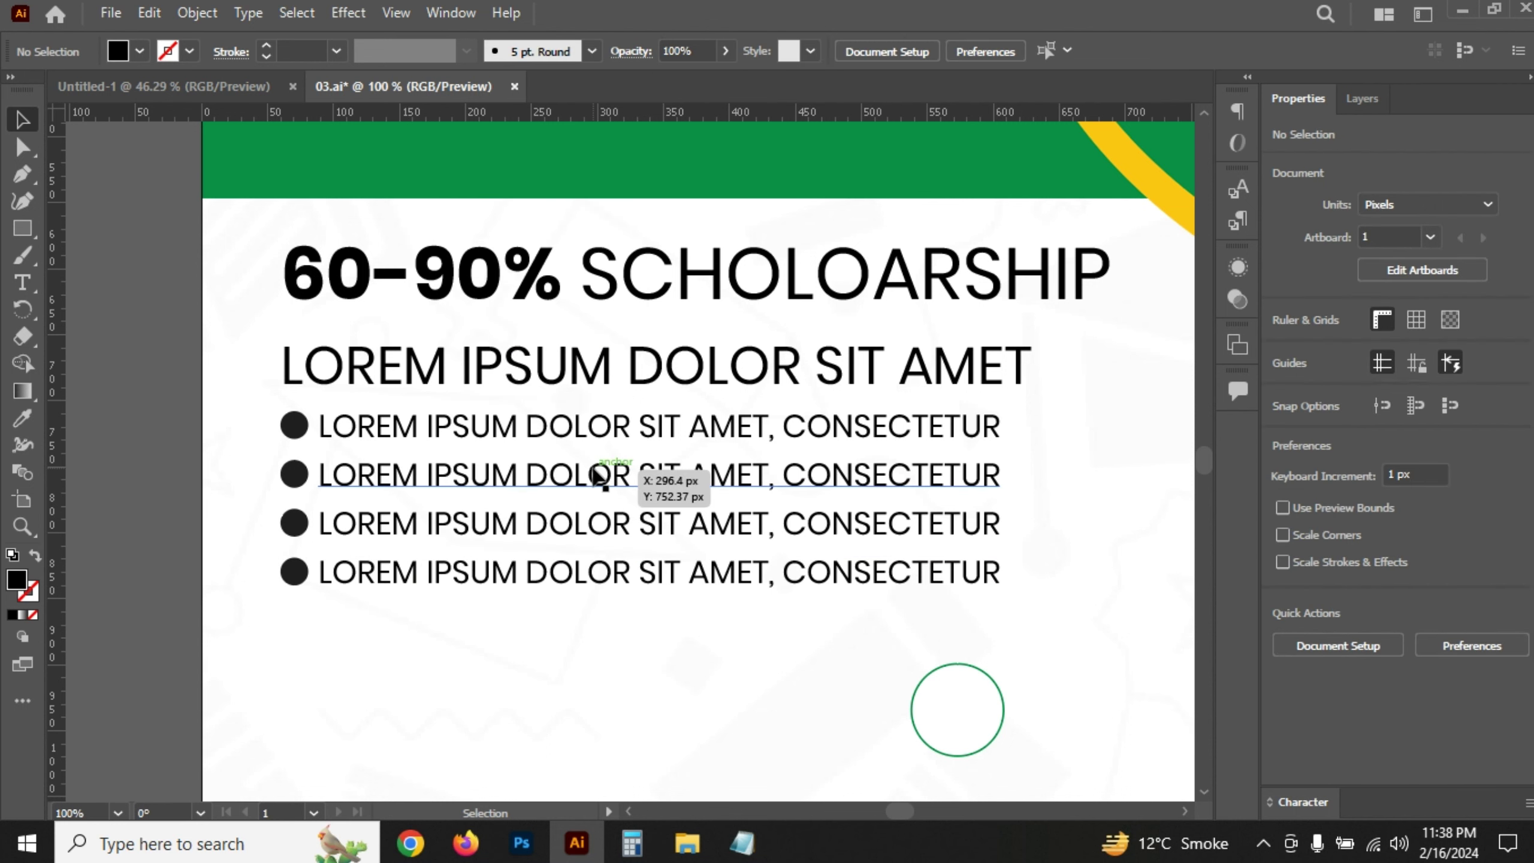
# - Replace the second bullet's text with the copied LABORE line
pyautogui.tripleClick(599, 475)
pyautogui.write('LOREM IPSUM DOLOR SIT AMET LABORE')
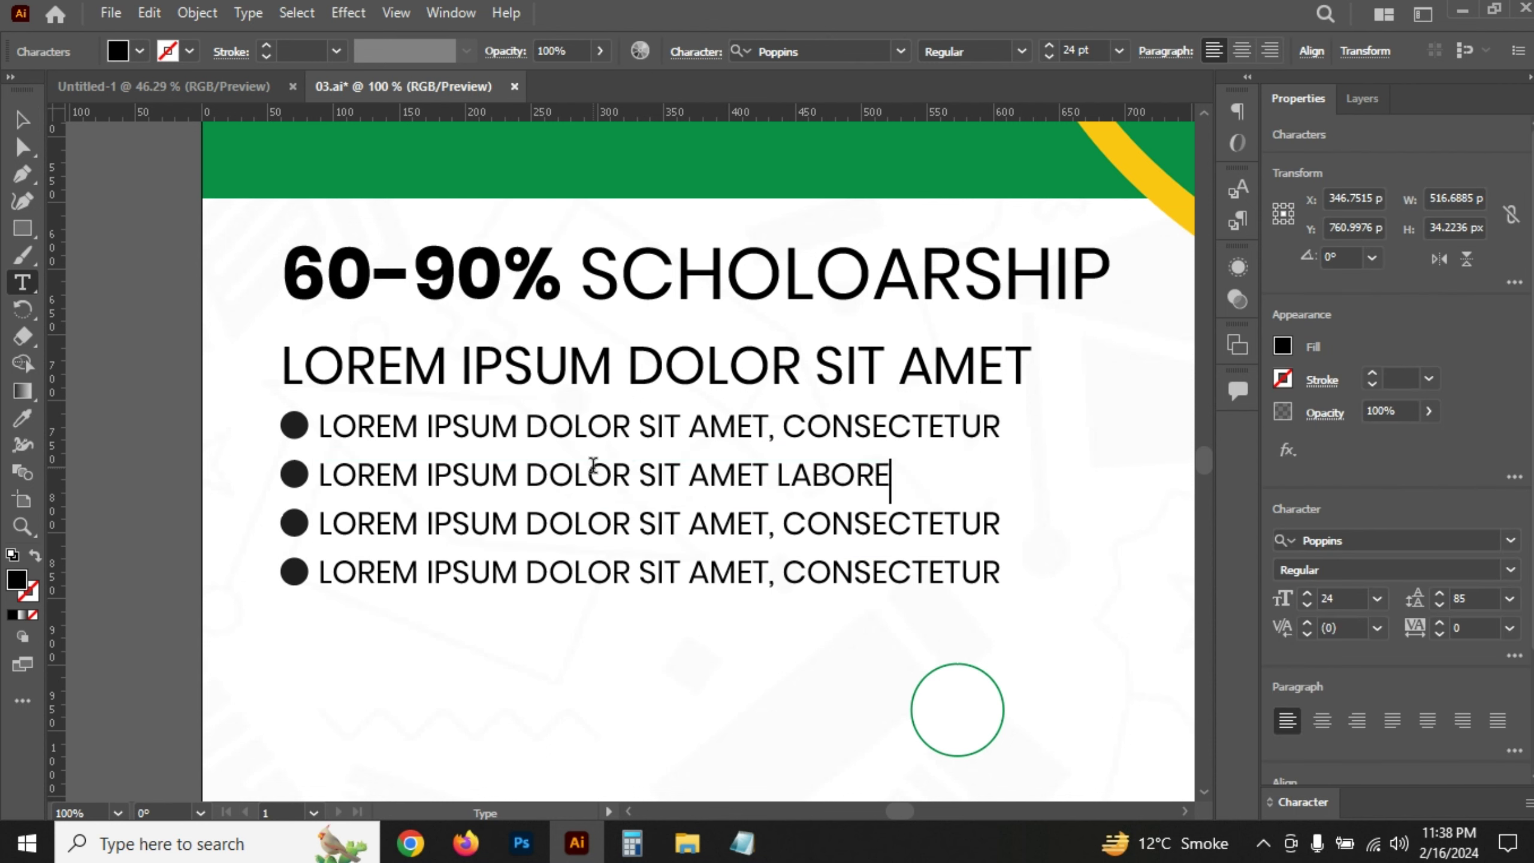
pyautogui.click(21, 123)
# - Copy the third notes line and paste it over the third bullet's text
pyautogui.click(743, 844)
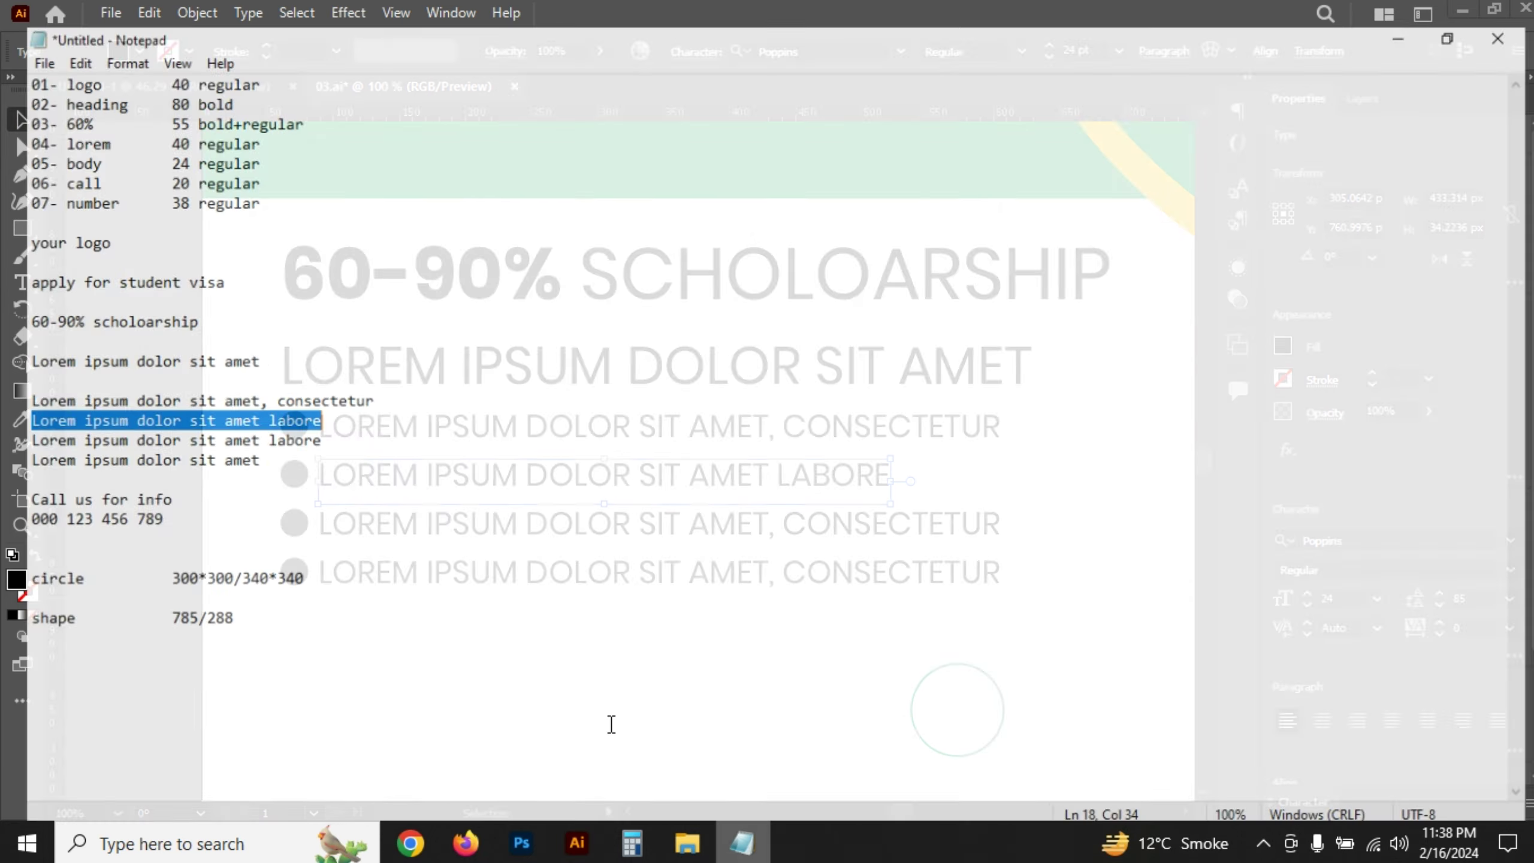
pyautogui.doubleClick(121, 423)
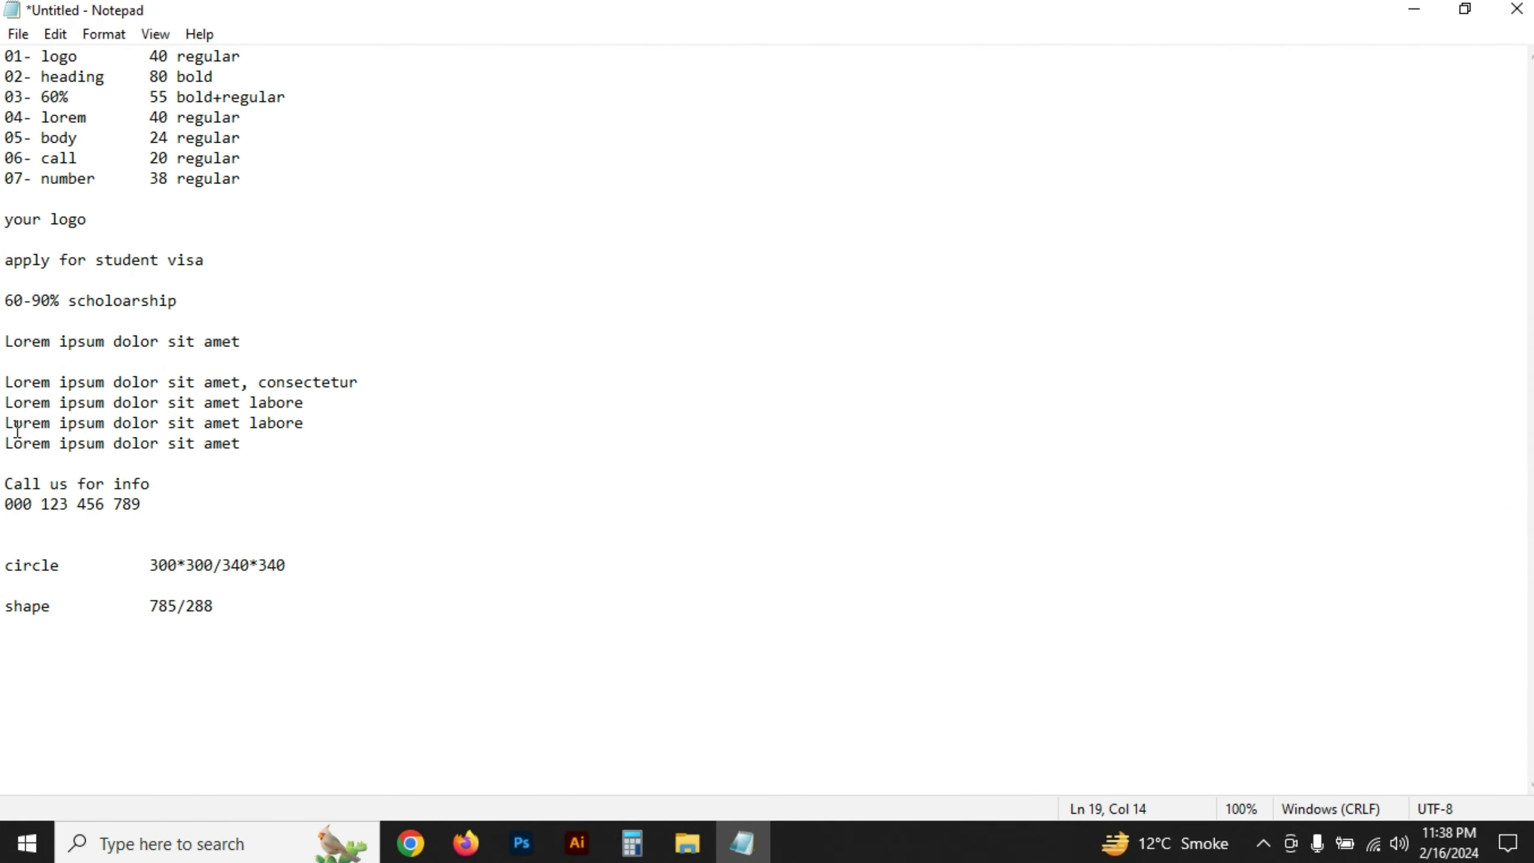
pyautogui.moveTo(6, 426); pyautogui.dragTo(346, 425)
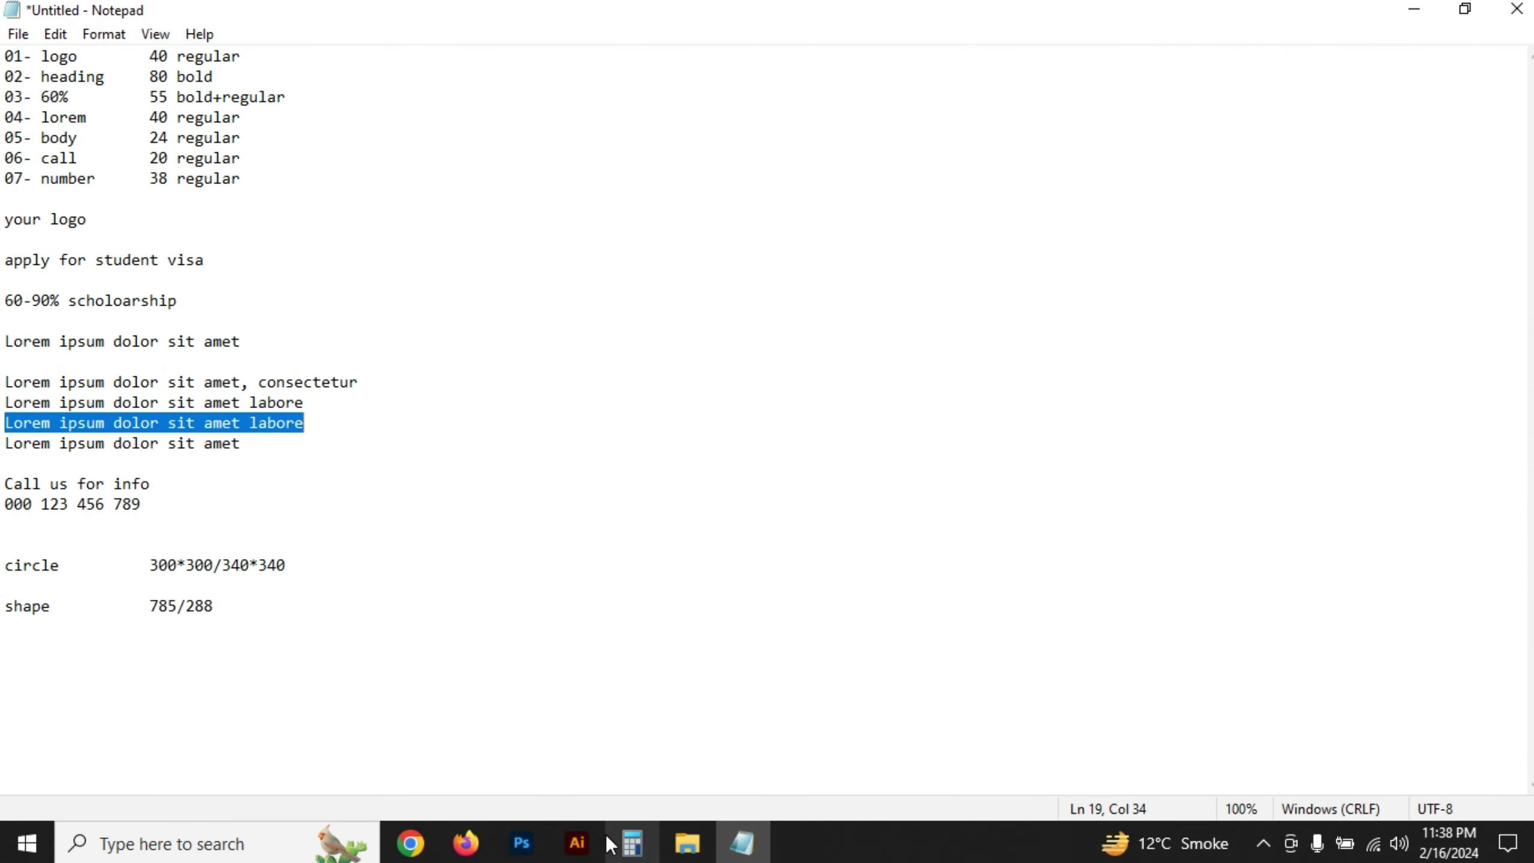
pyautogui.click(577, 843)
pyautogui.tripleClick(508, 528)
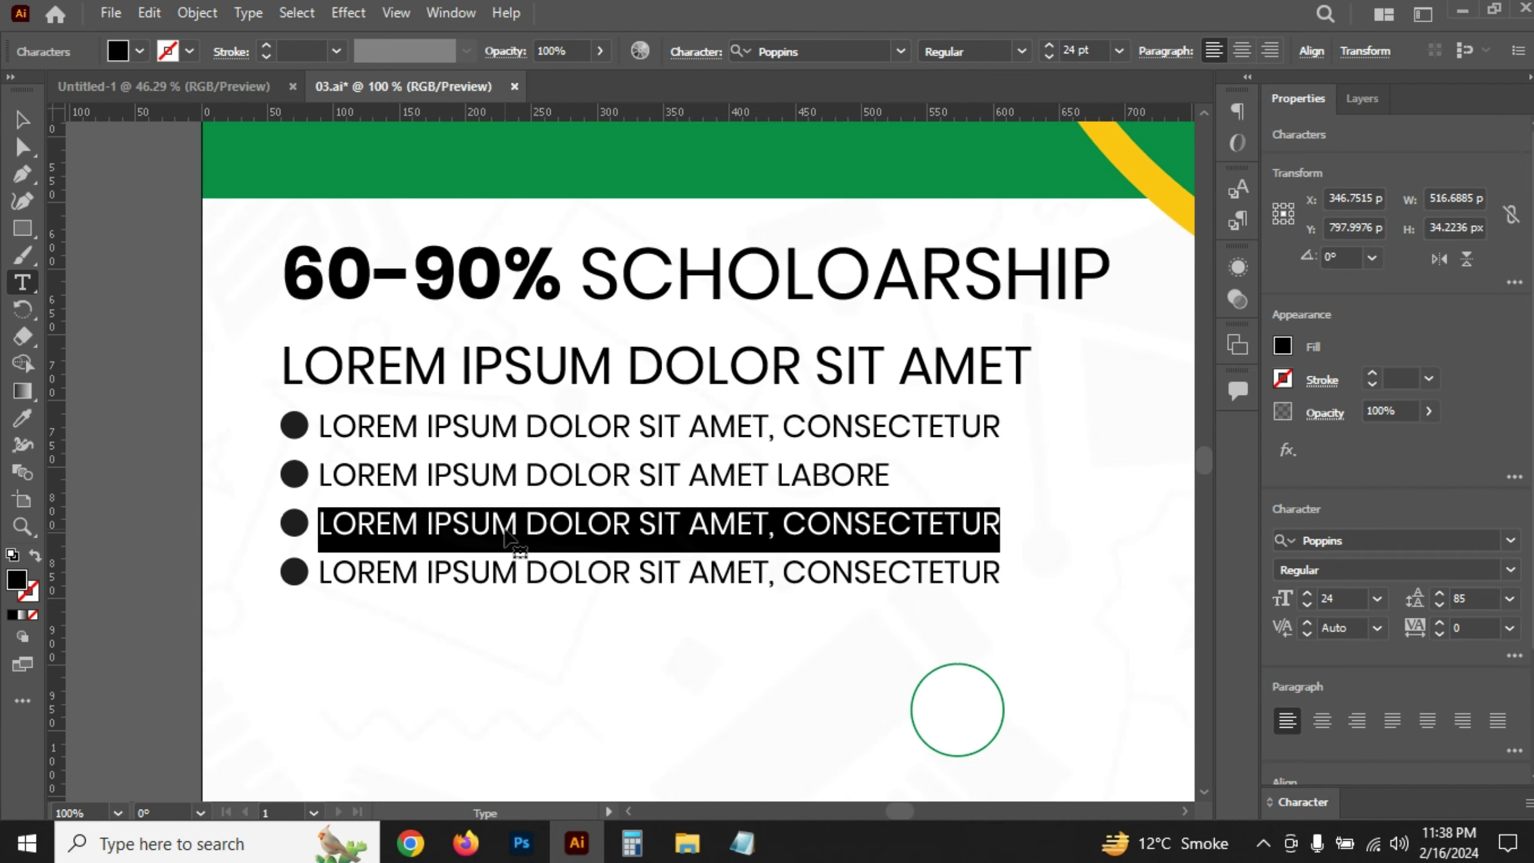
pyautogui.write('LOREM IPSUM DOLOR SIT AMET LABORE')
pyautogui.click(22, 119)
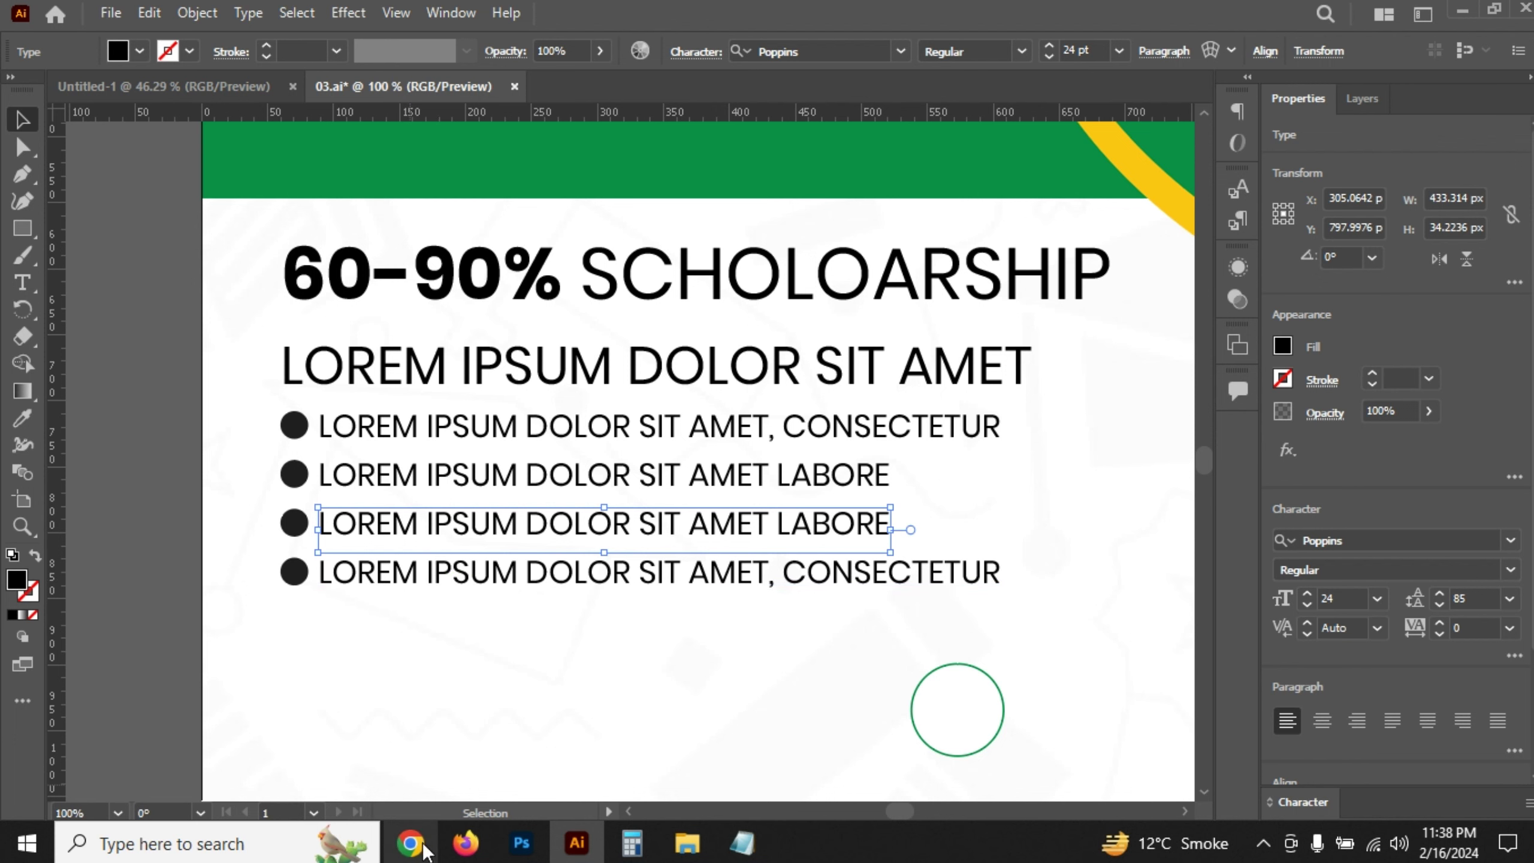
# - Replace the fourth bullet with the last notes line, LOREM IPSUM DOLOR SIT AMET
pyautogui.click(742, 843)
pyautogui.click(135, 445)
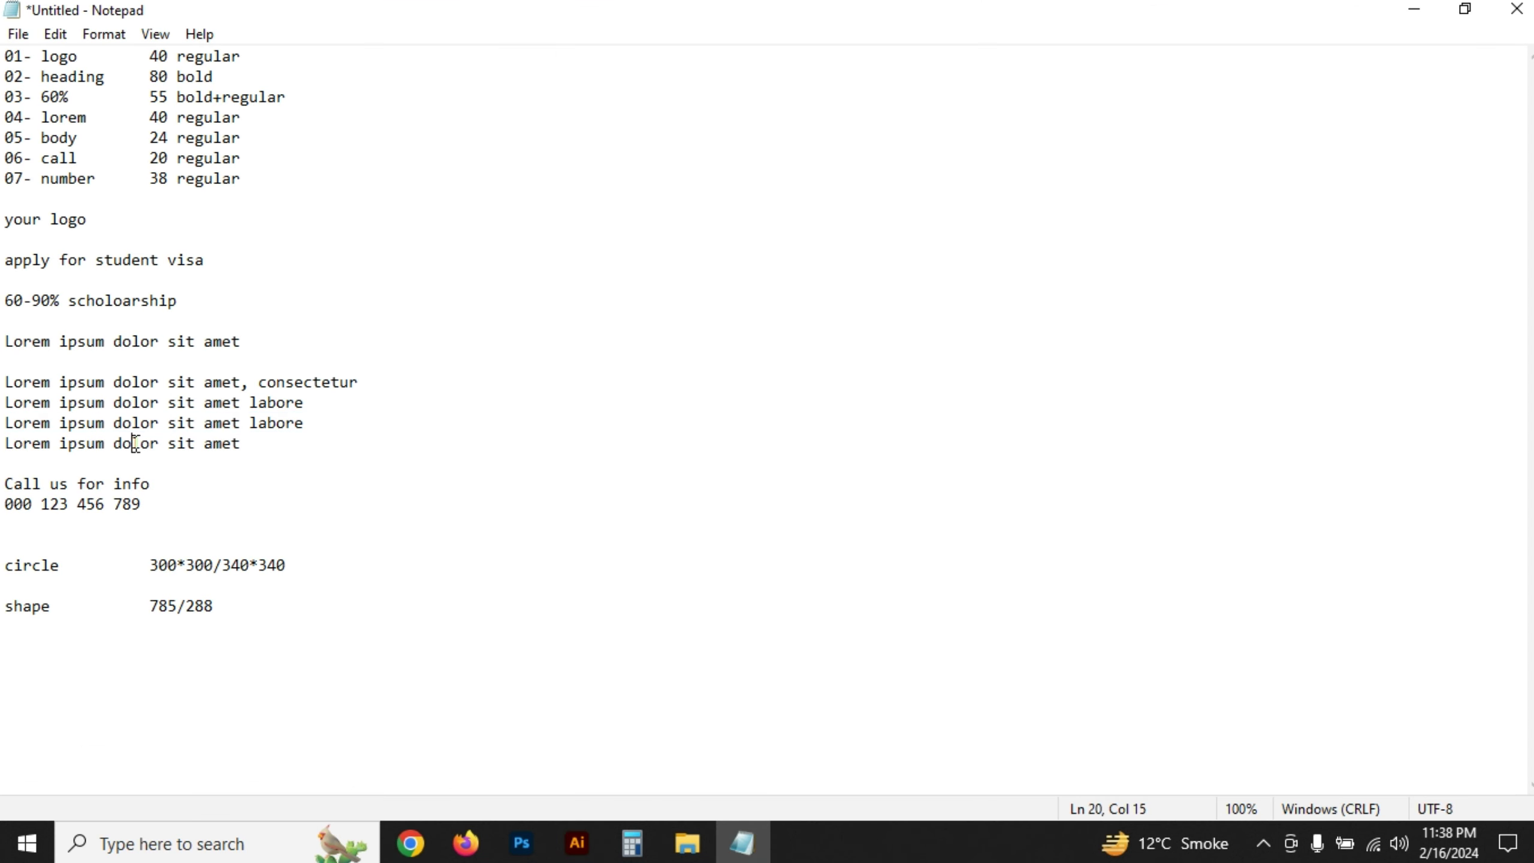
pyautogui.moveTo(12, 436); pyautogui.dragTo(283, 440)
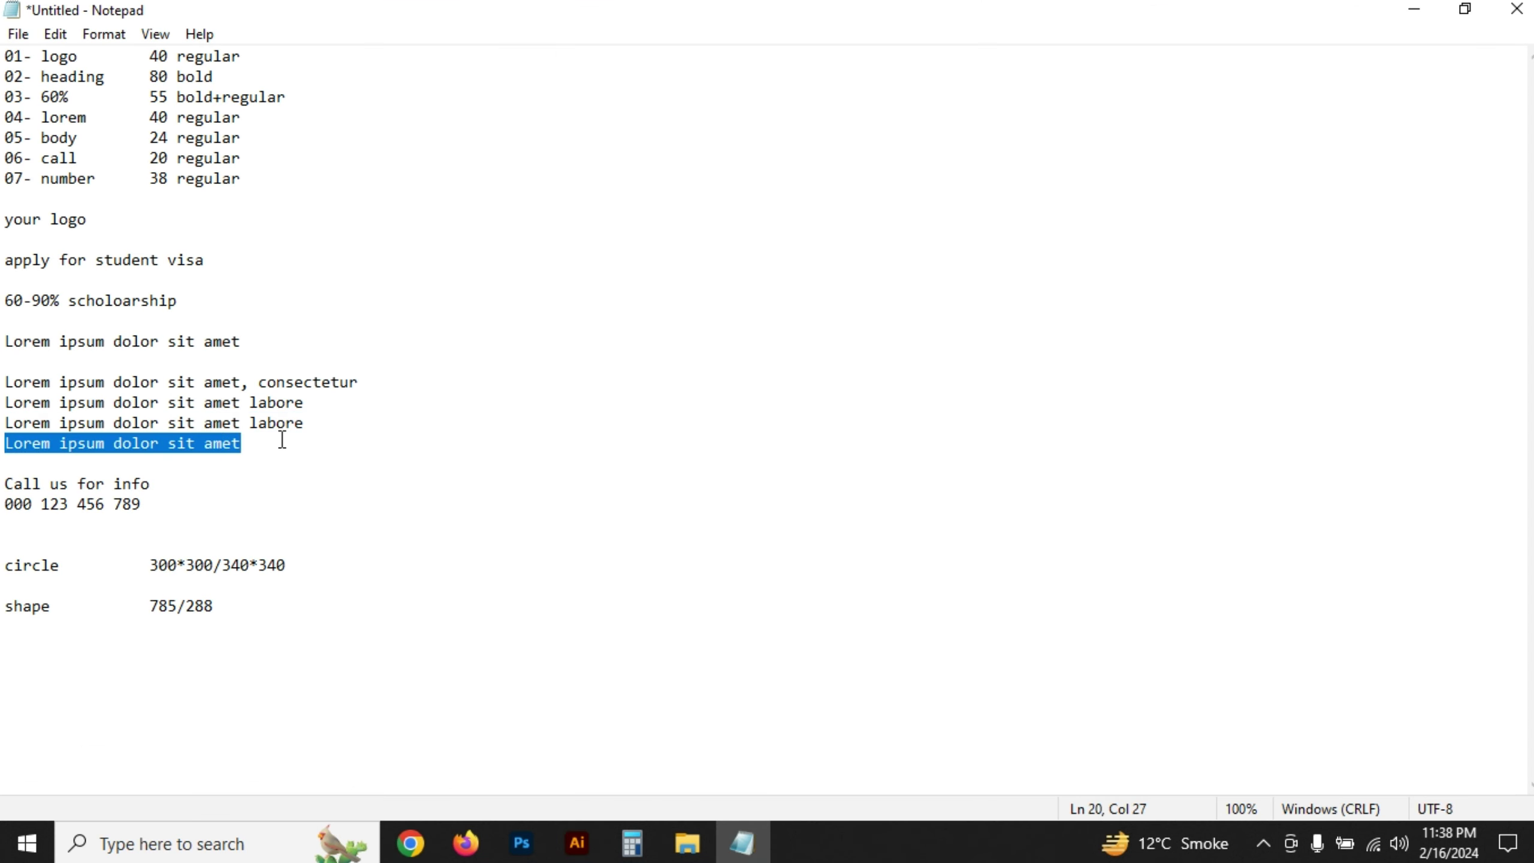
pyautogui.click(577, 843)
pyautogui.click(521, 577)
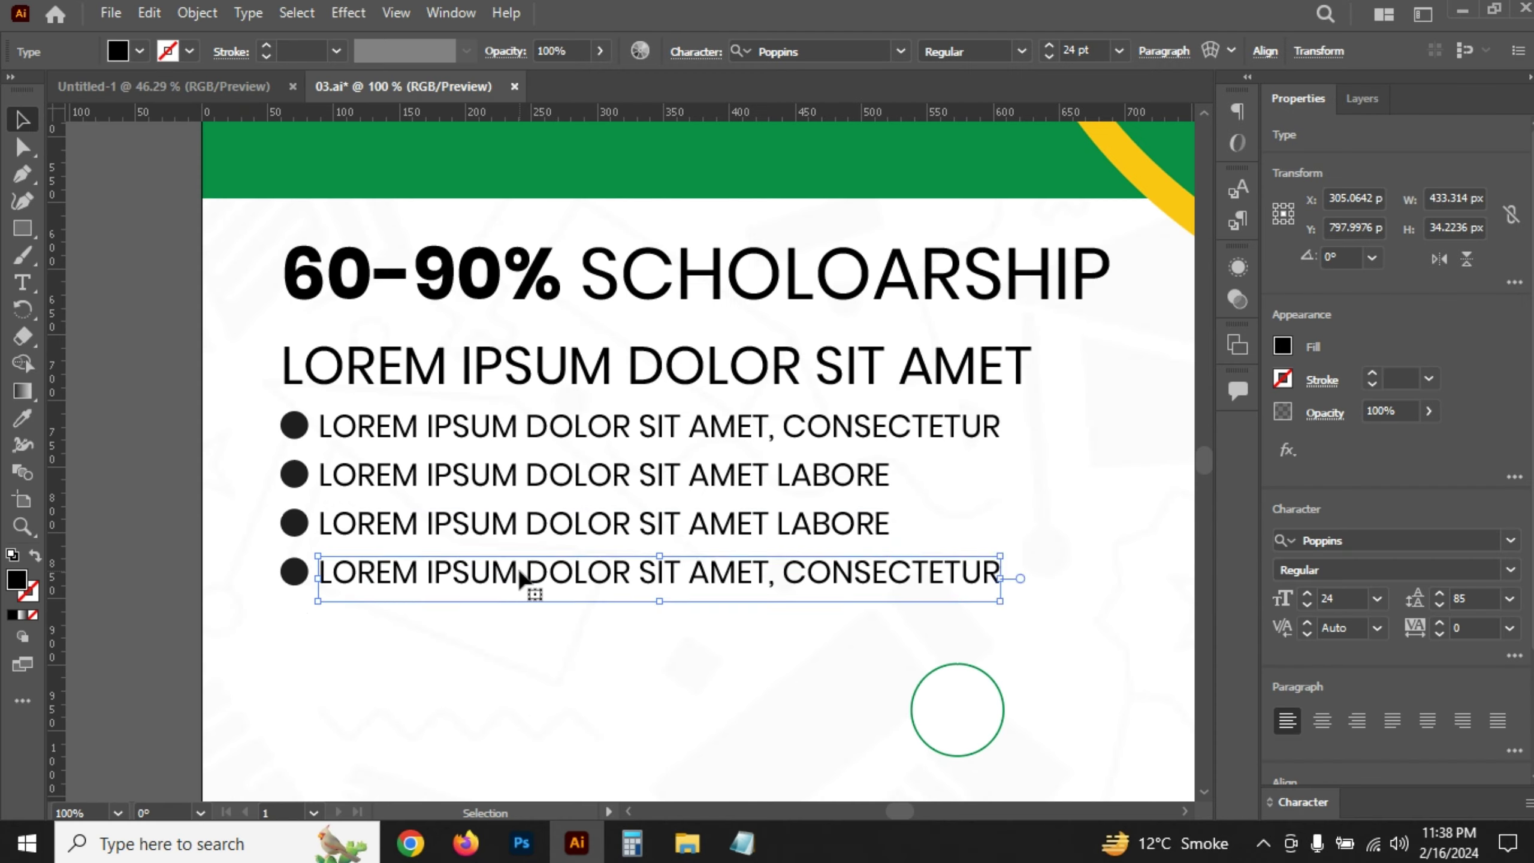
pyautogui.tripleClick(521, 577)
pyautogui.write('LOREM IPSUM DOLOR SIT AMET')
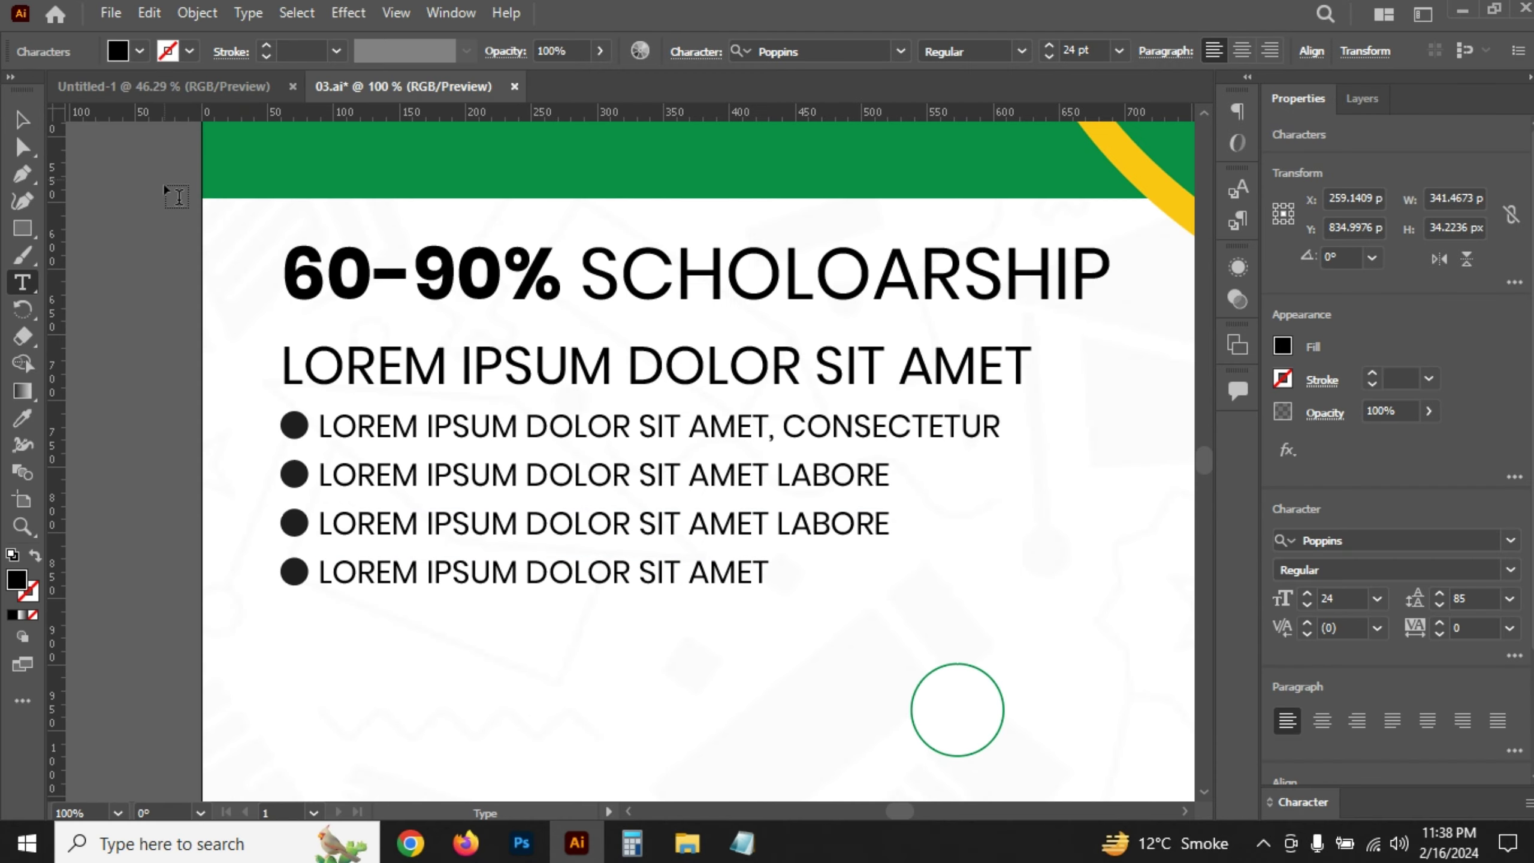
pyautogui.click(23, 120)
pyautogui.click(96, 262)
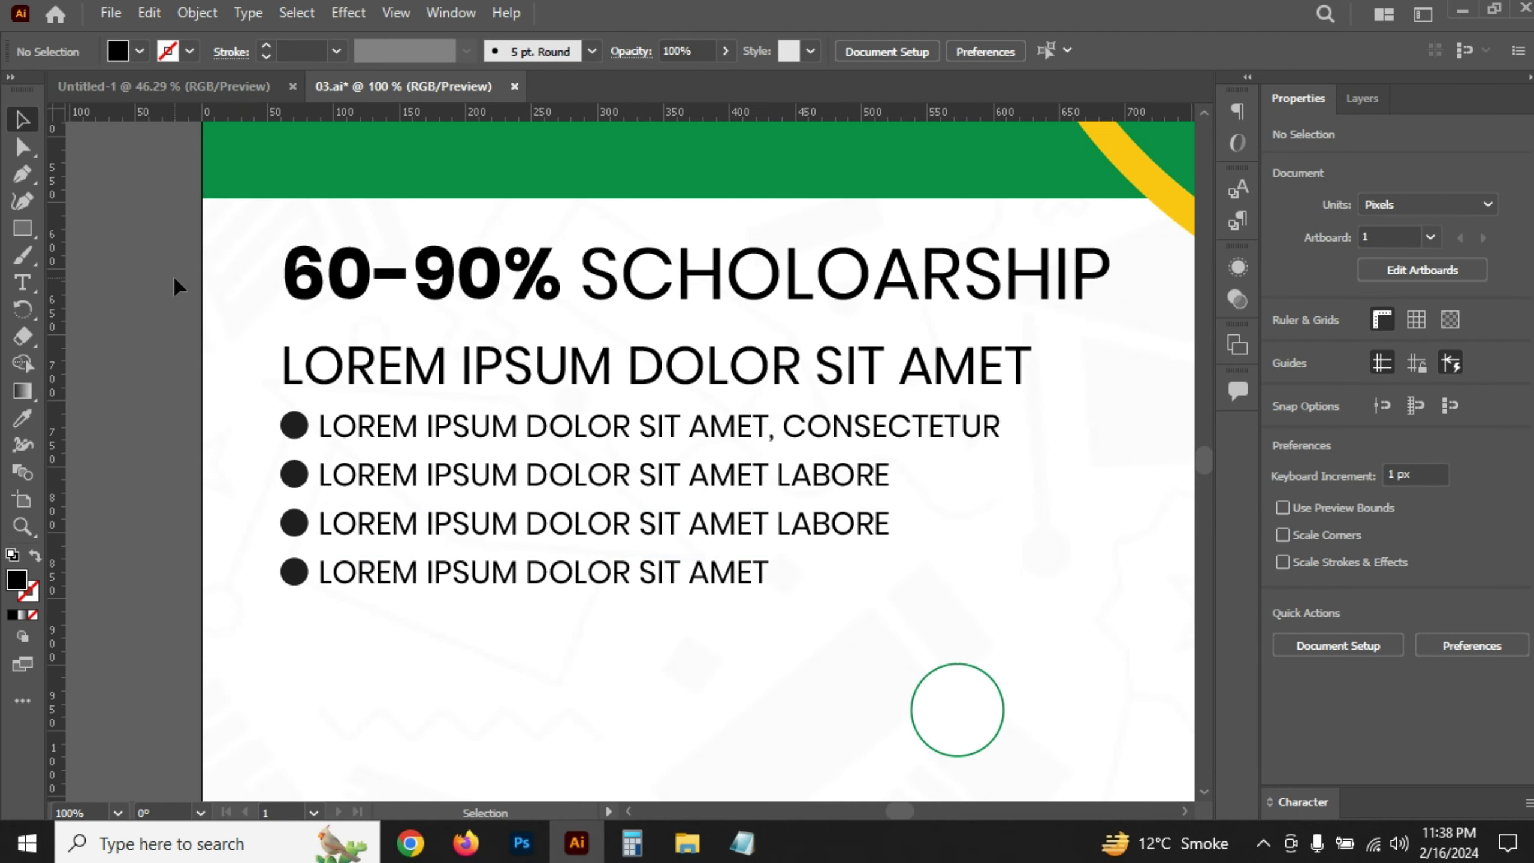
# - Save the poster
pyautogui.hotkey('ctrl', 's')
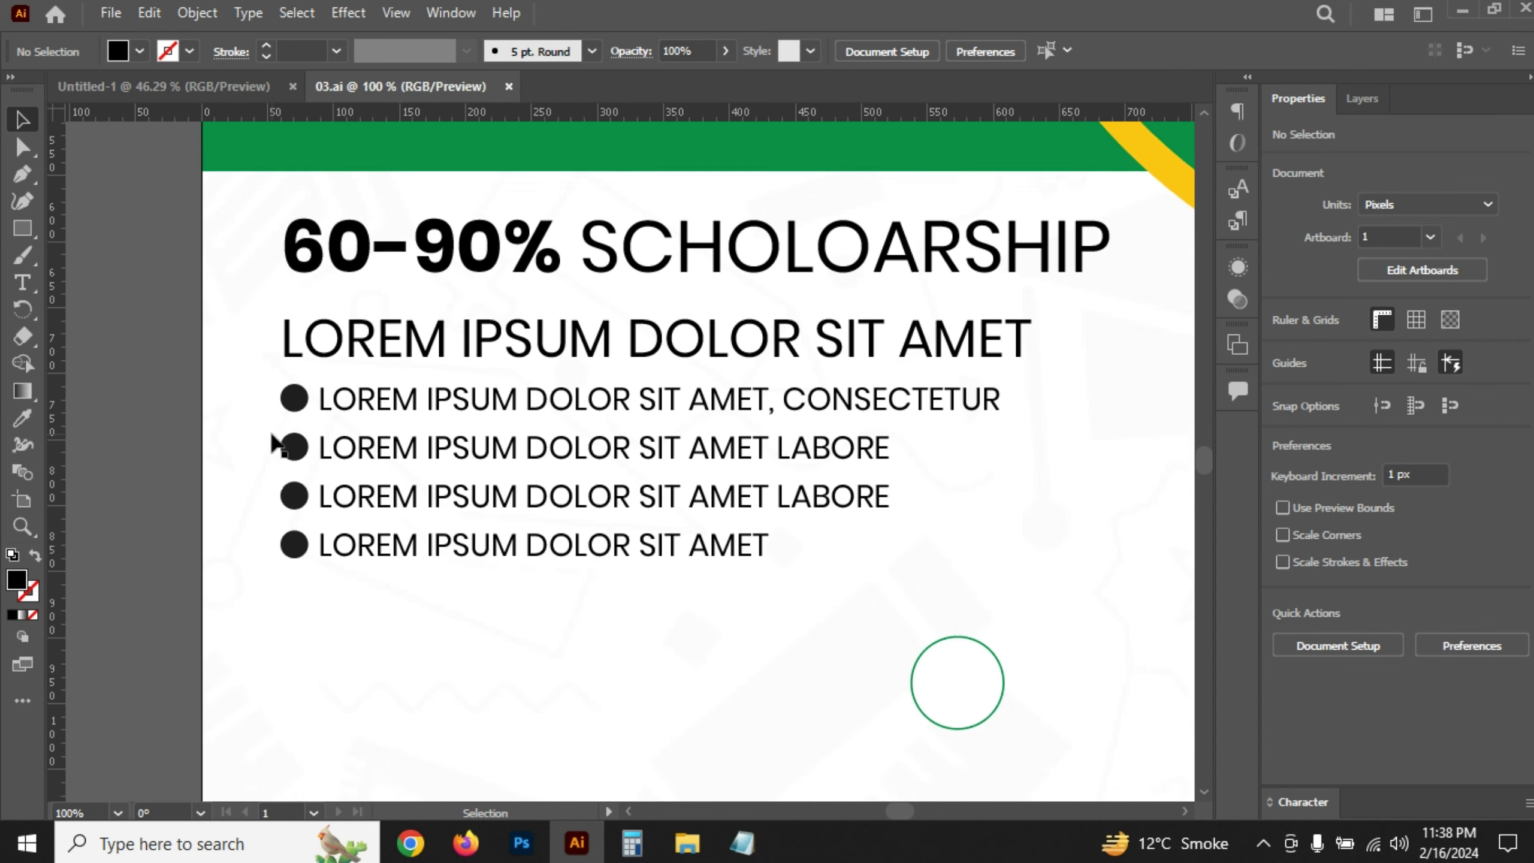
pyautogui.scroll(-3, 278, 440)
pyautogui.scroll(-3, 277, 441)
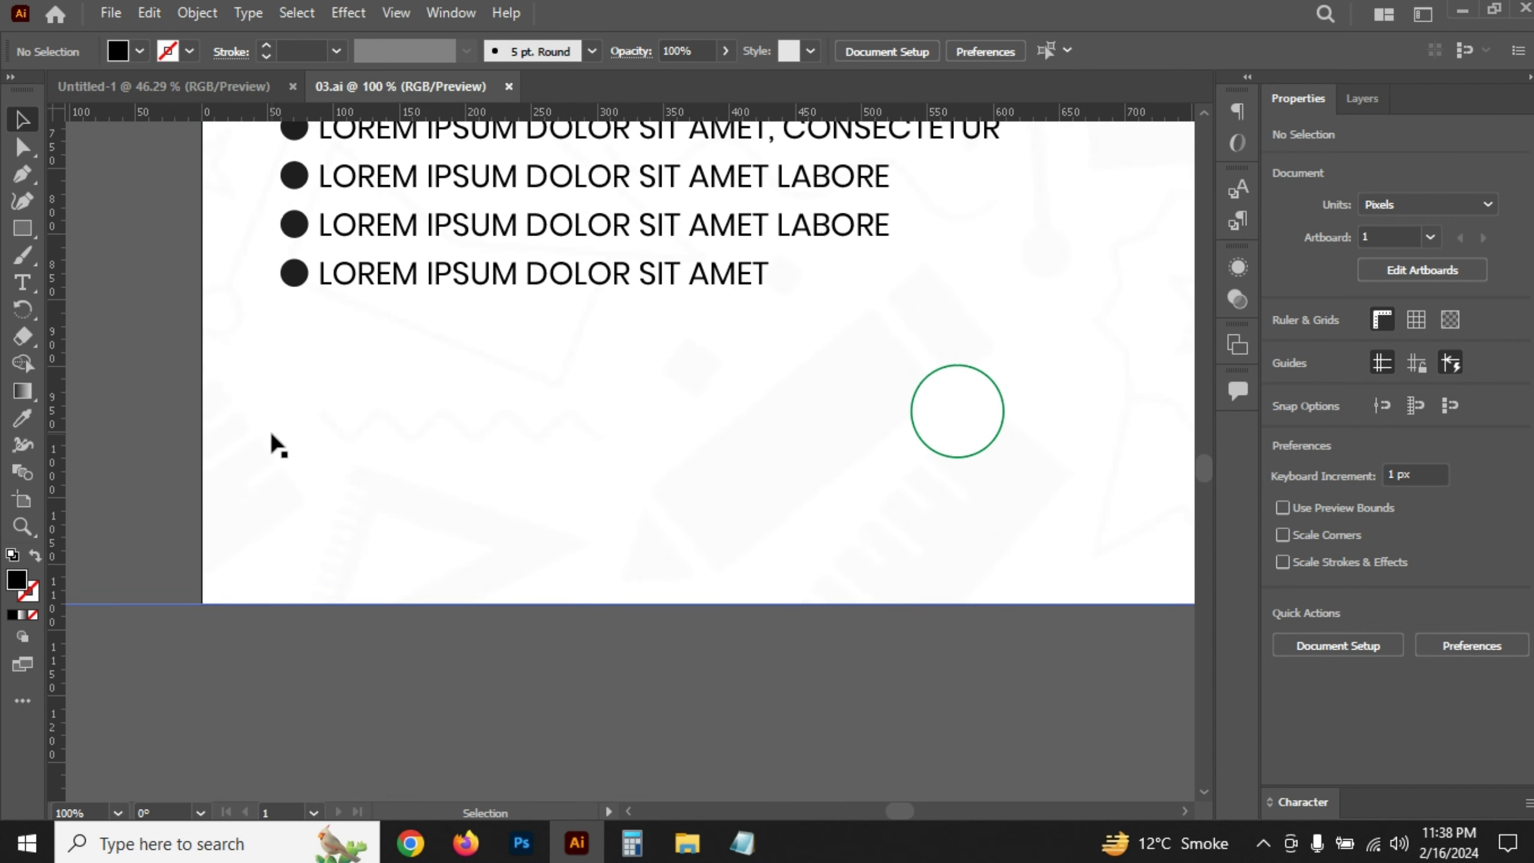
pyautogui.scroll(-3, 275, 444)
pyautogui.scroll(3, 278, 453)
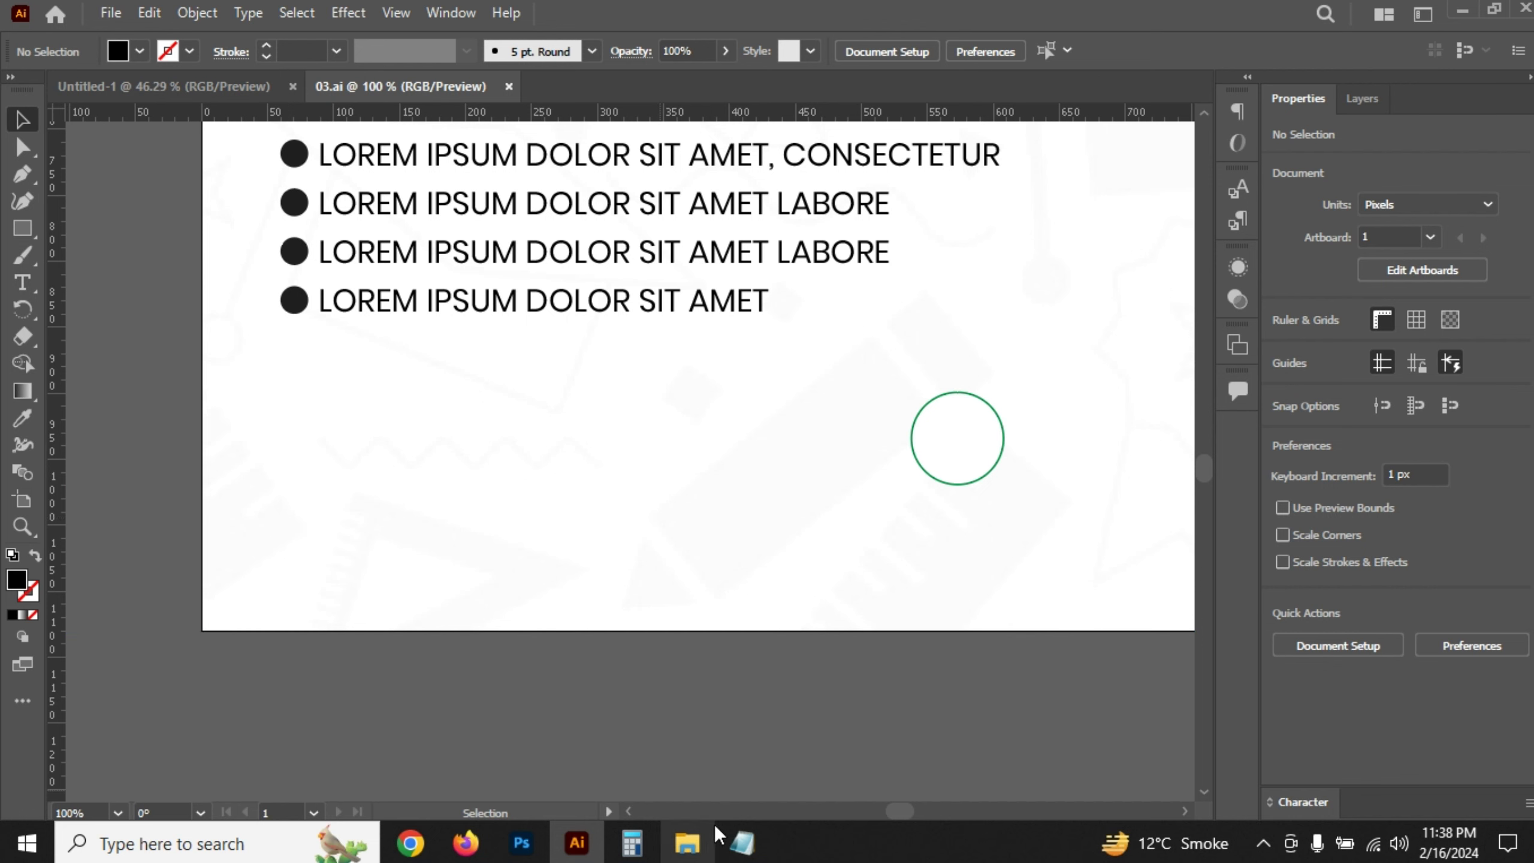
# - Select the 'Call us for info' line in the Notepad notes
pyautogui.click(743, 844)
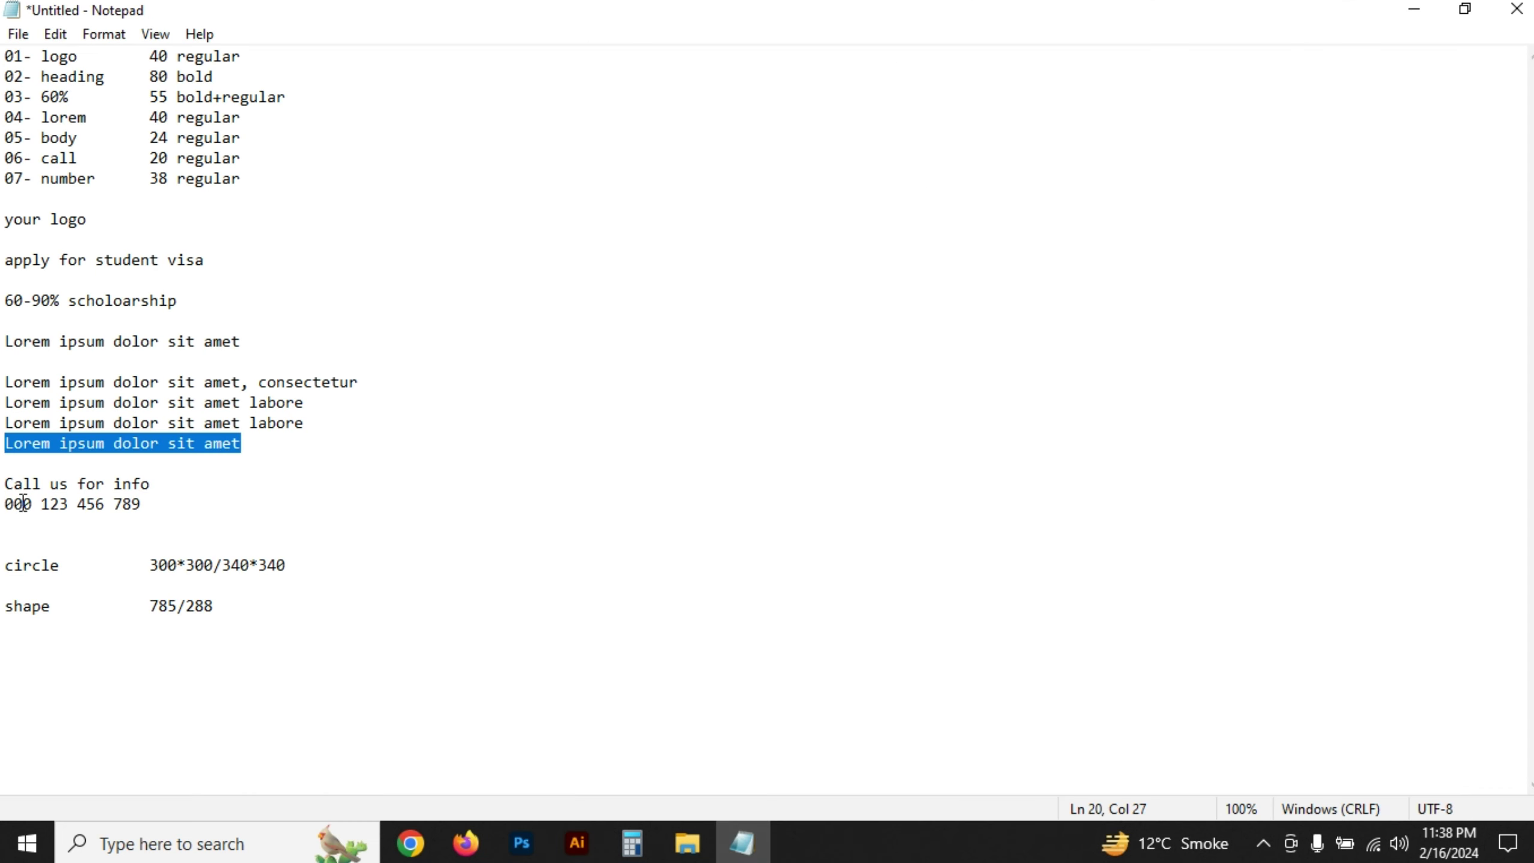
pyautogui.moveTo(6, 484); pyautogui.dragTo(185, 483)
pyautogui.rightClick(139, 483)
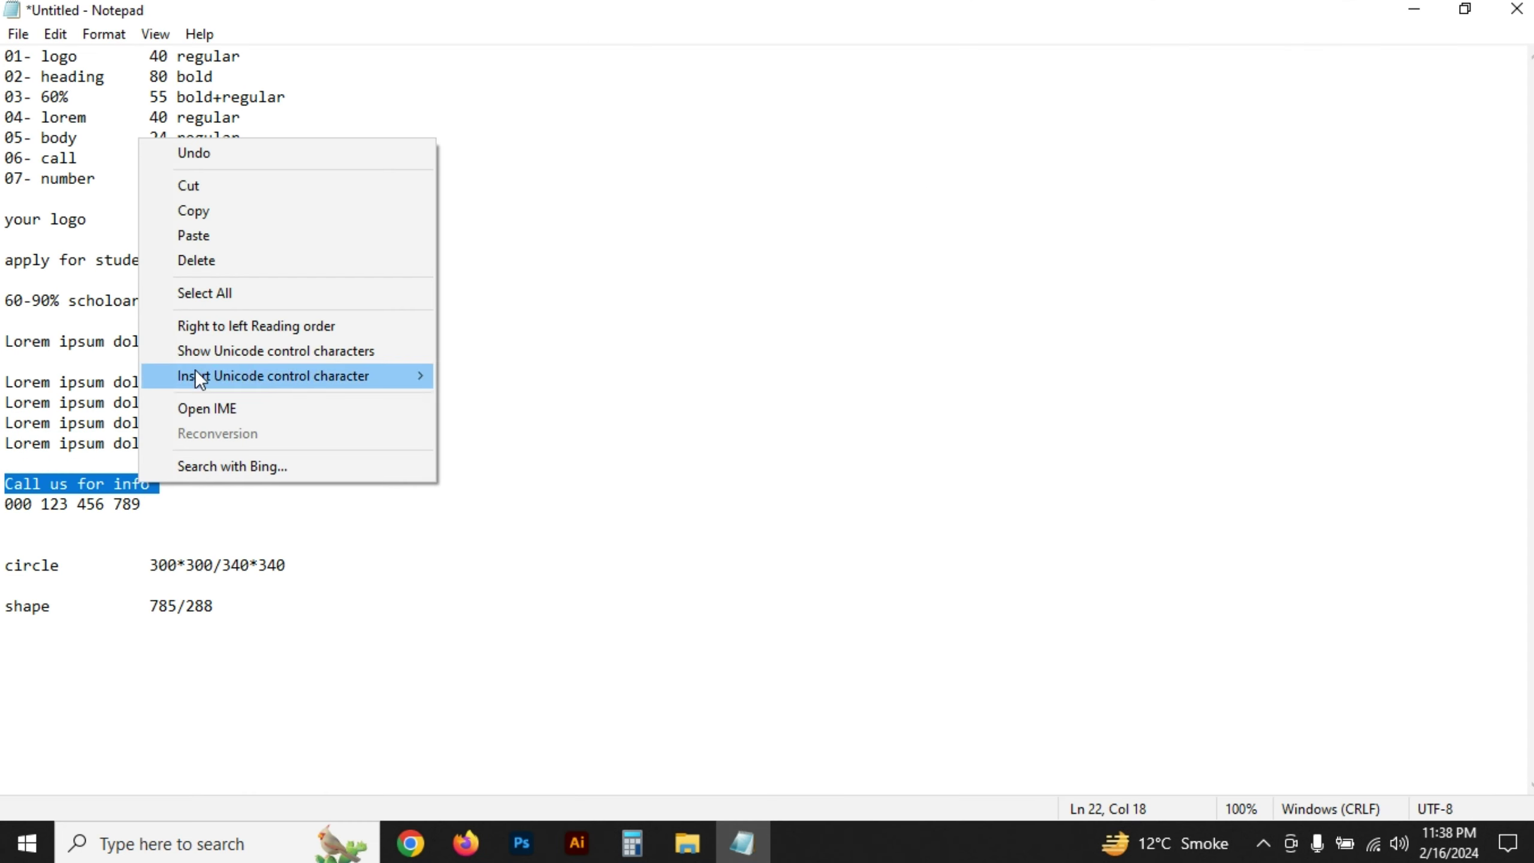
pyautogui.press('Escape')
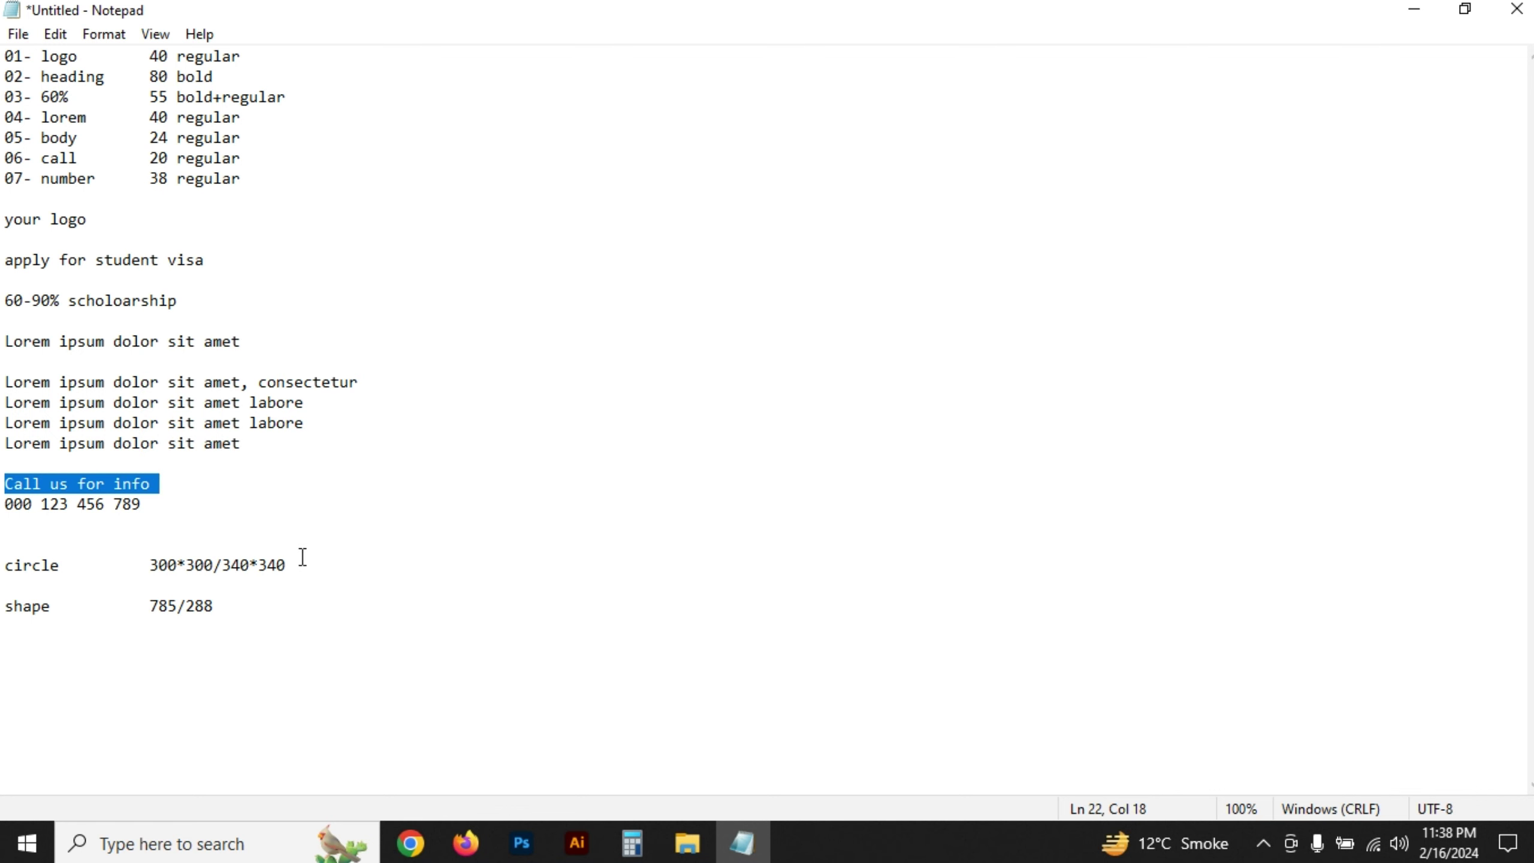
pyautogui.click(577, 844)
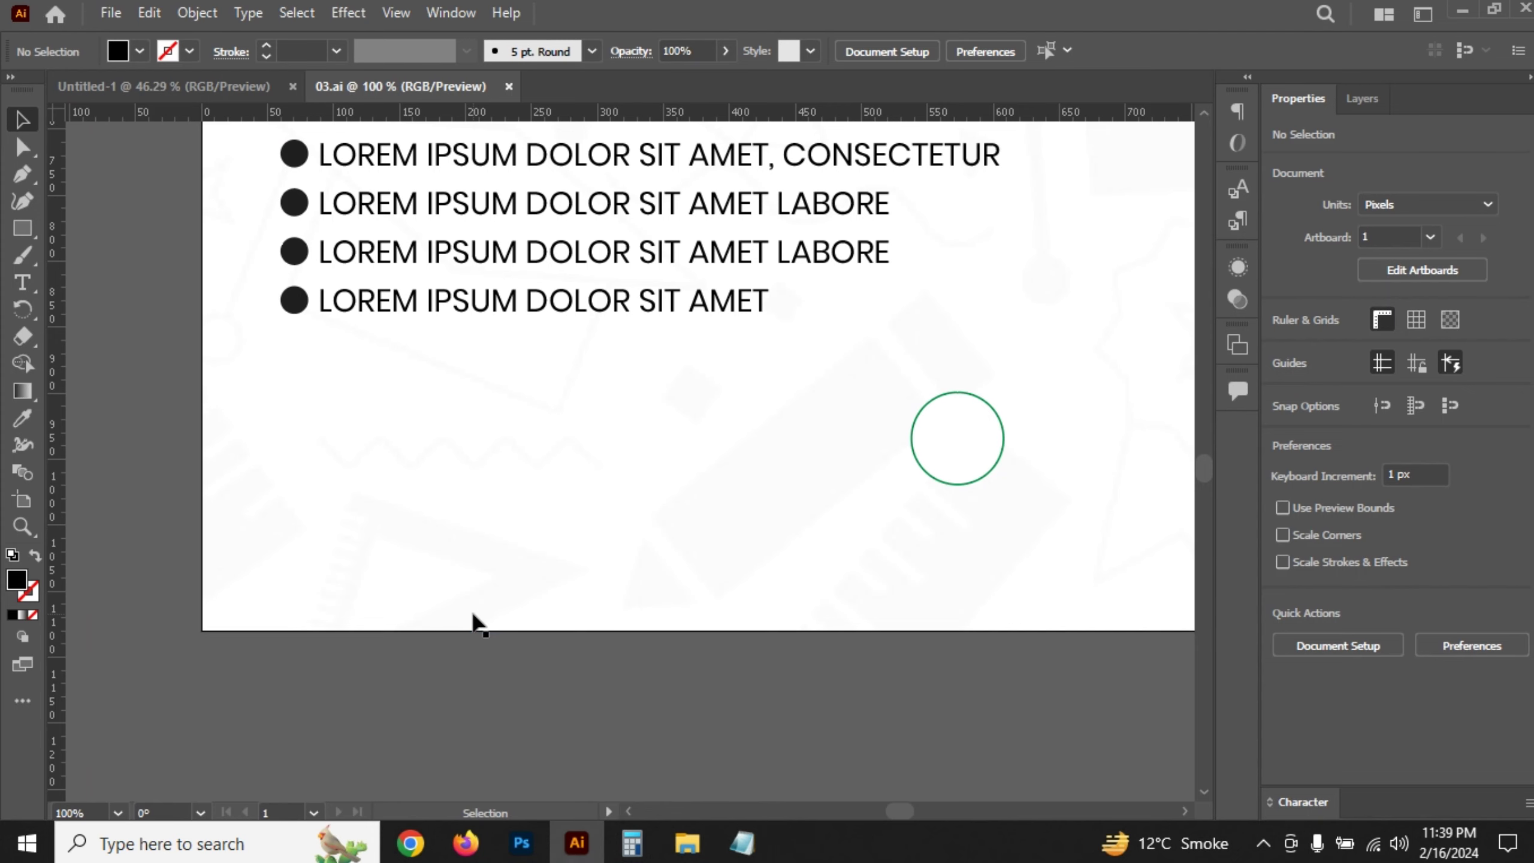
# - Add the text CALL US FOR INFO below the artboard
pyautogui.scroll(-2, 477, 626)
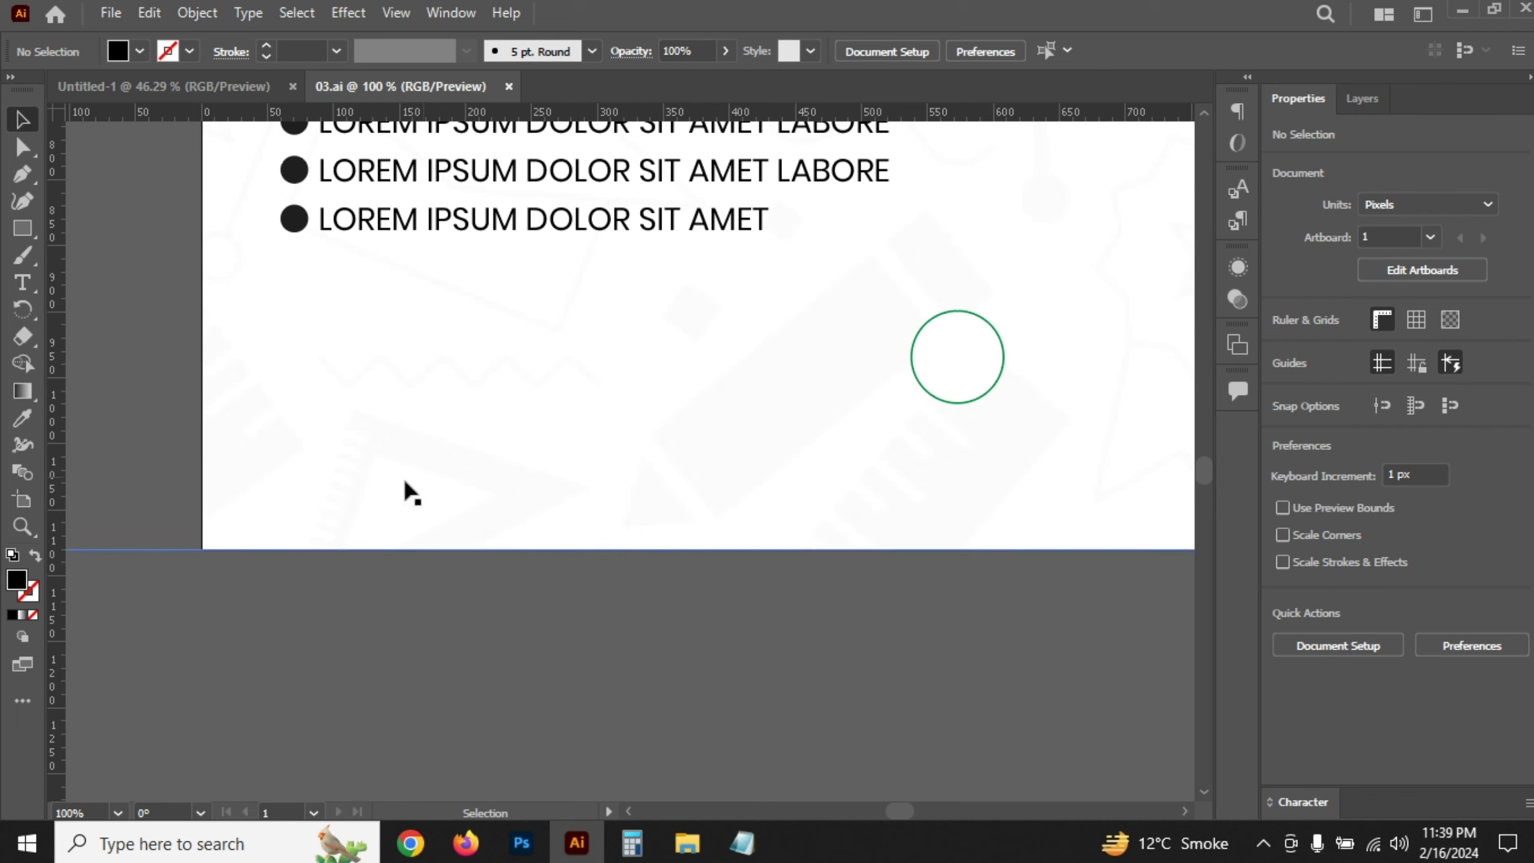
pyautogui.press('t')
pyautogui.click(458, 665)
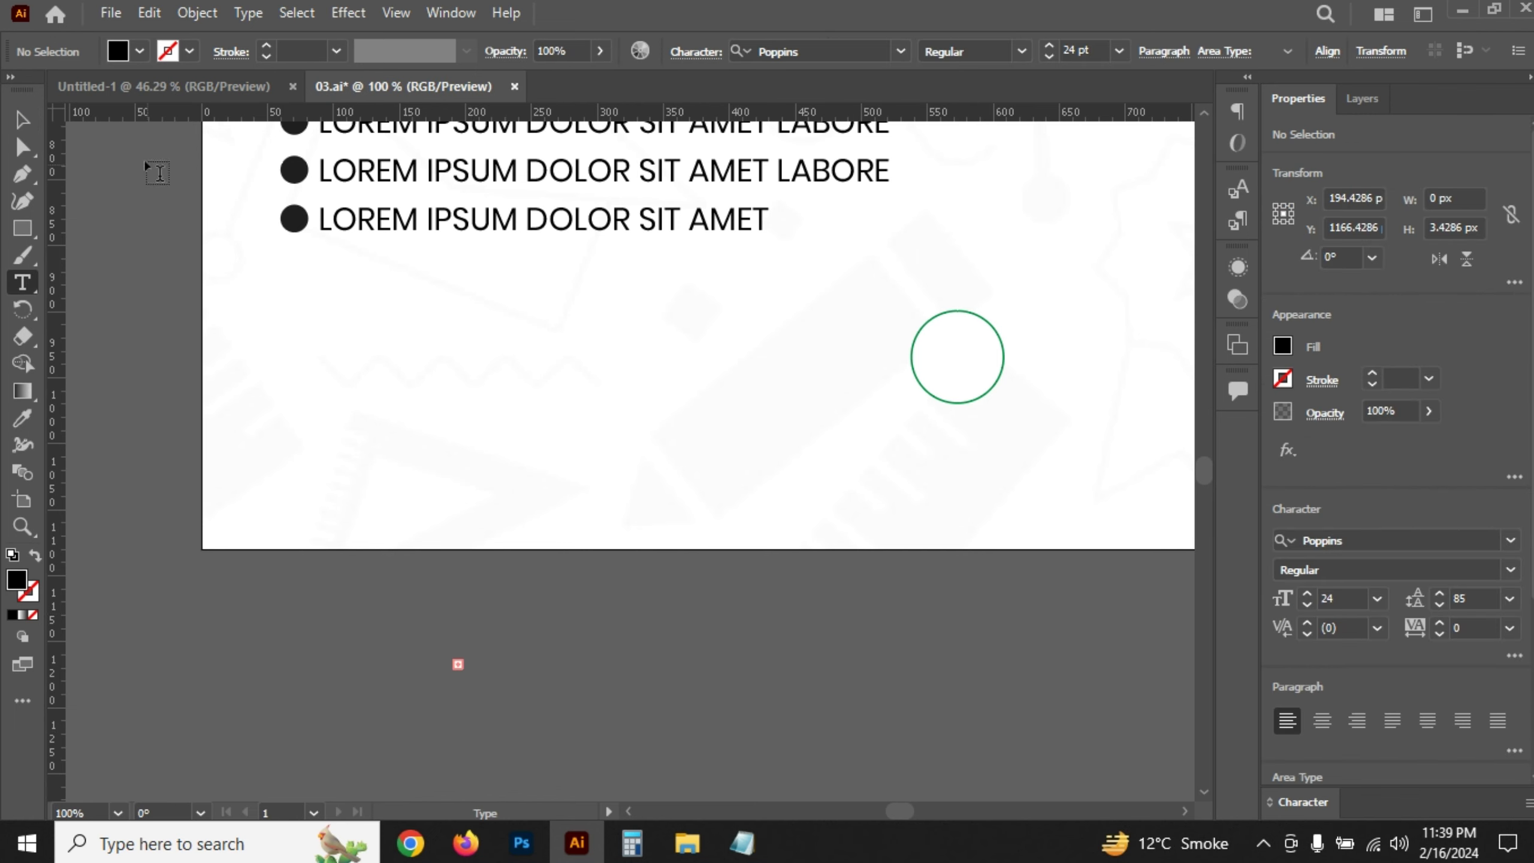
pyautogui.click(21, 120)
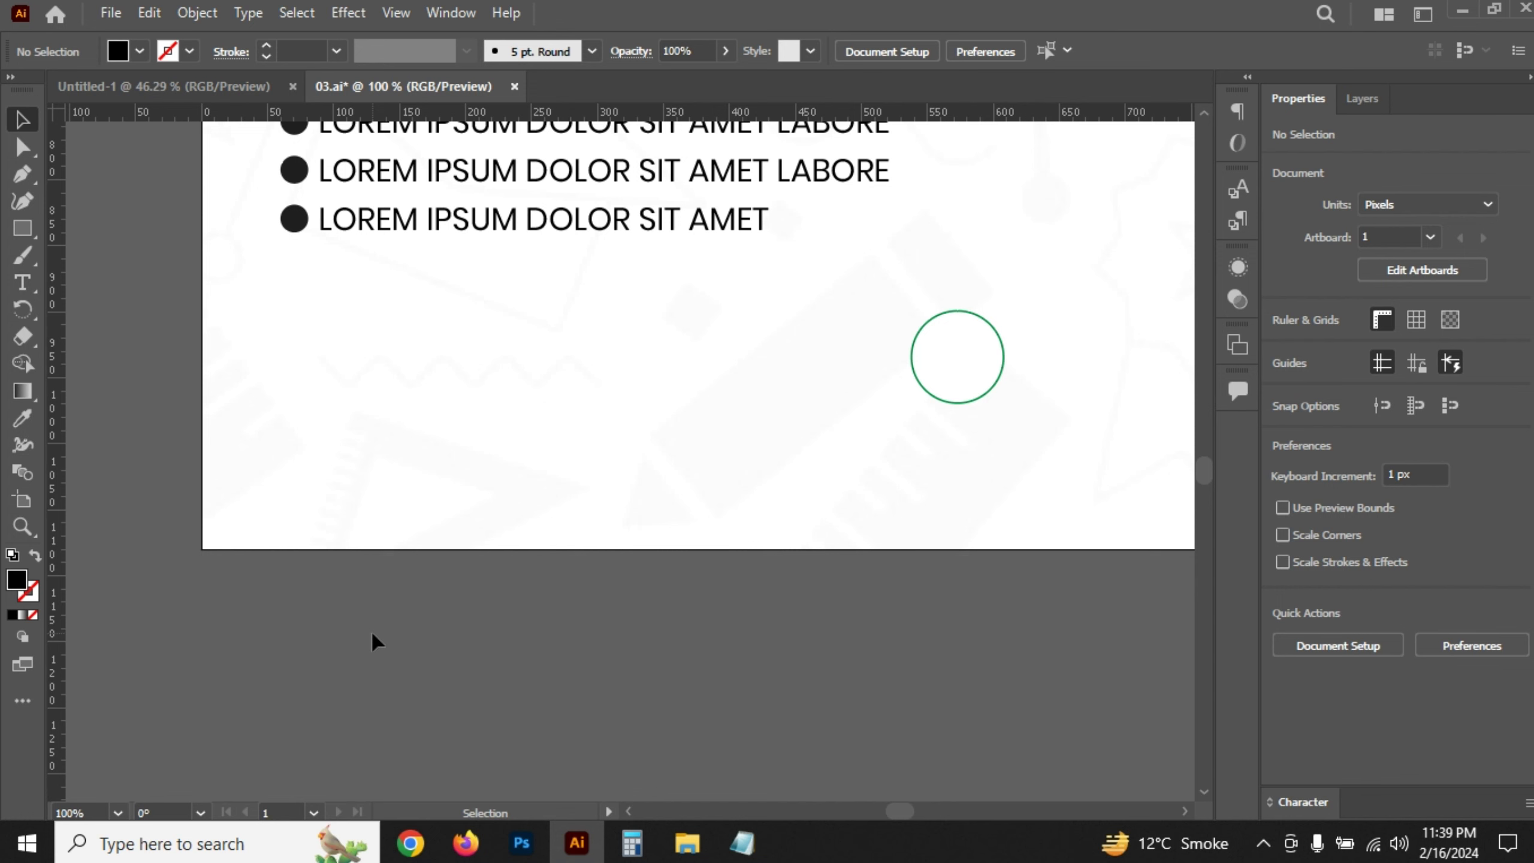
pyautogui.press('t')
pyautogui.click(363, 598)
pyautogui.write('CALL US FOR INFO')
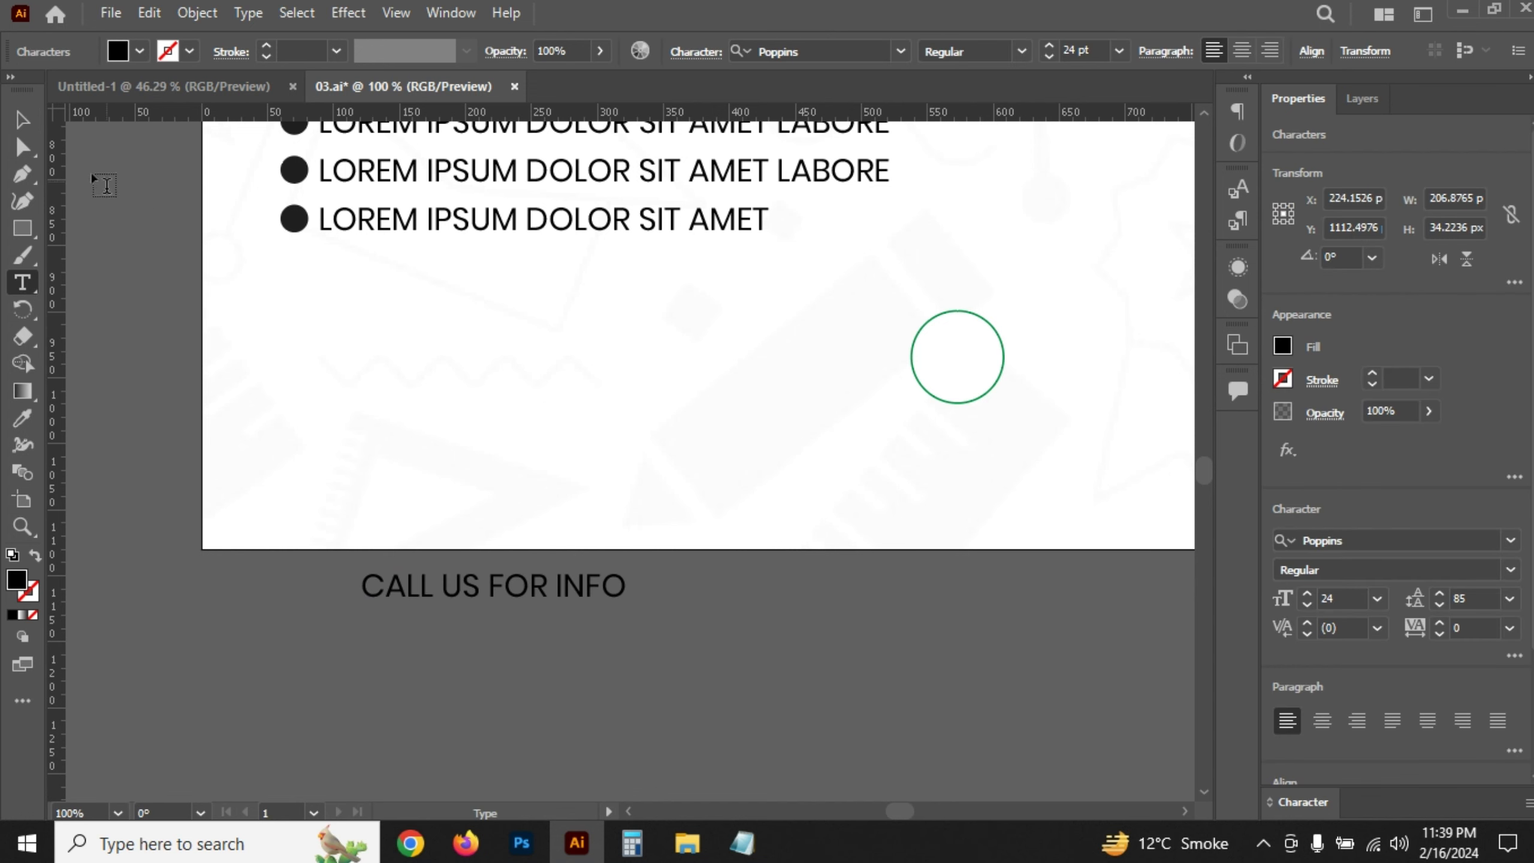
pyautogui.press('Escape')
# - Duplicate that text below, replace it with the phone number from the notes, and set it to 38 pt
pyautogui.click(749, 847)
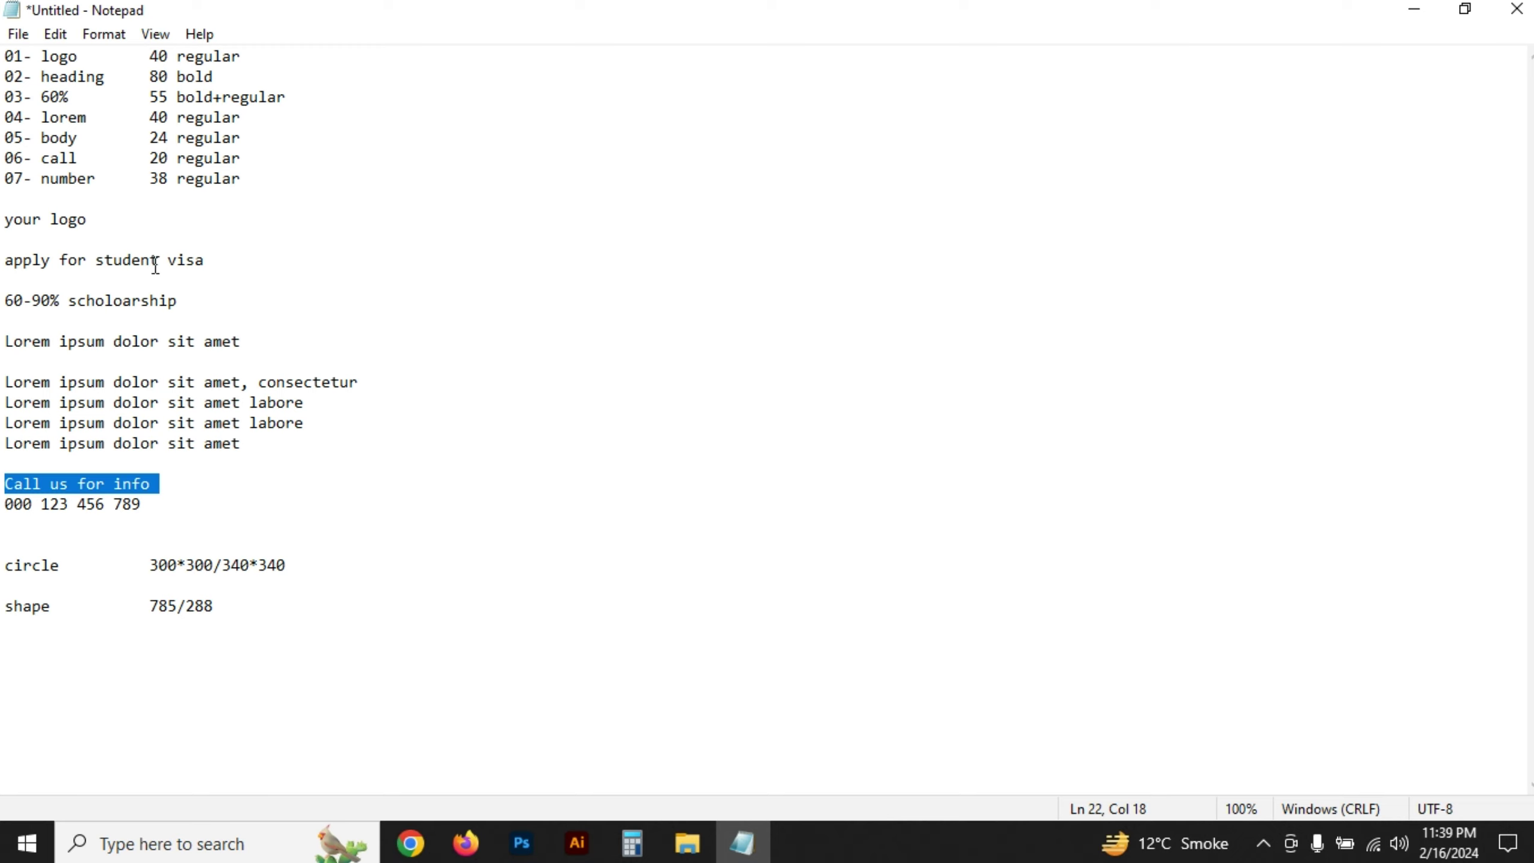
pyautogui.moveTo(10, 505); pyautogui.dragTo(143, 502)
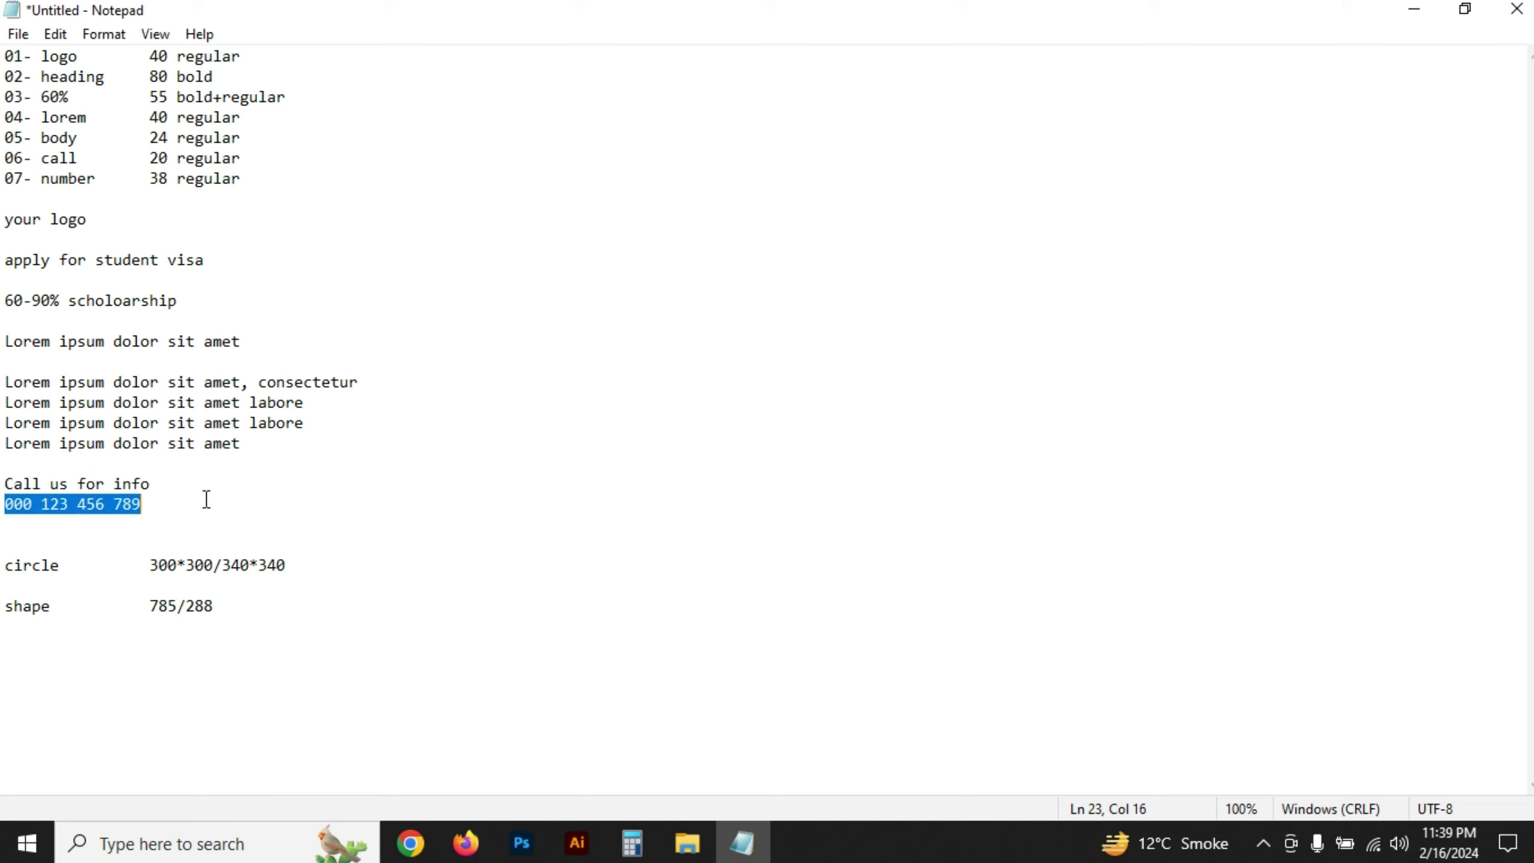
pyautogui.click(743, 843)
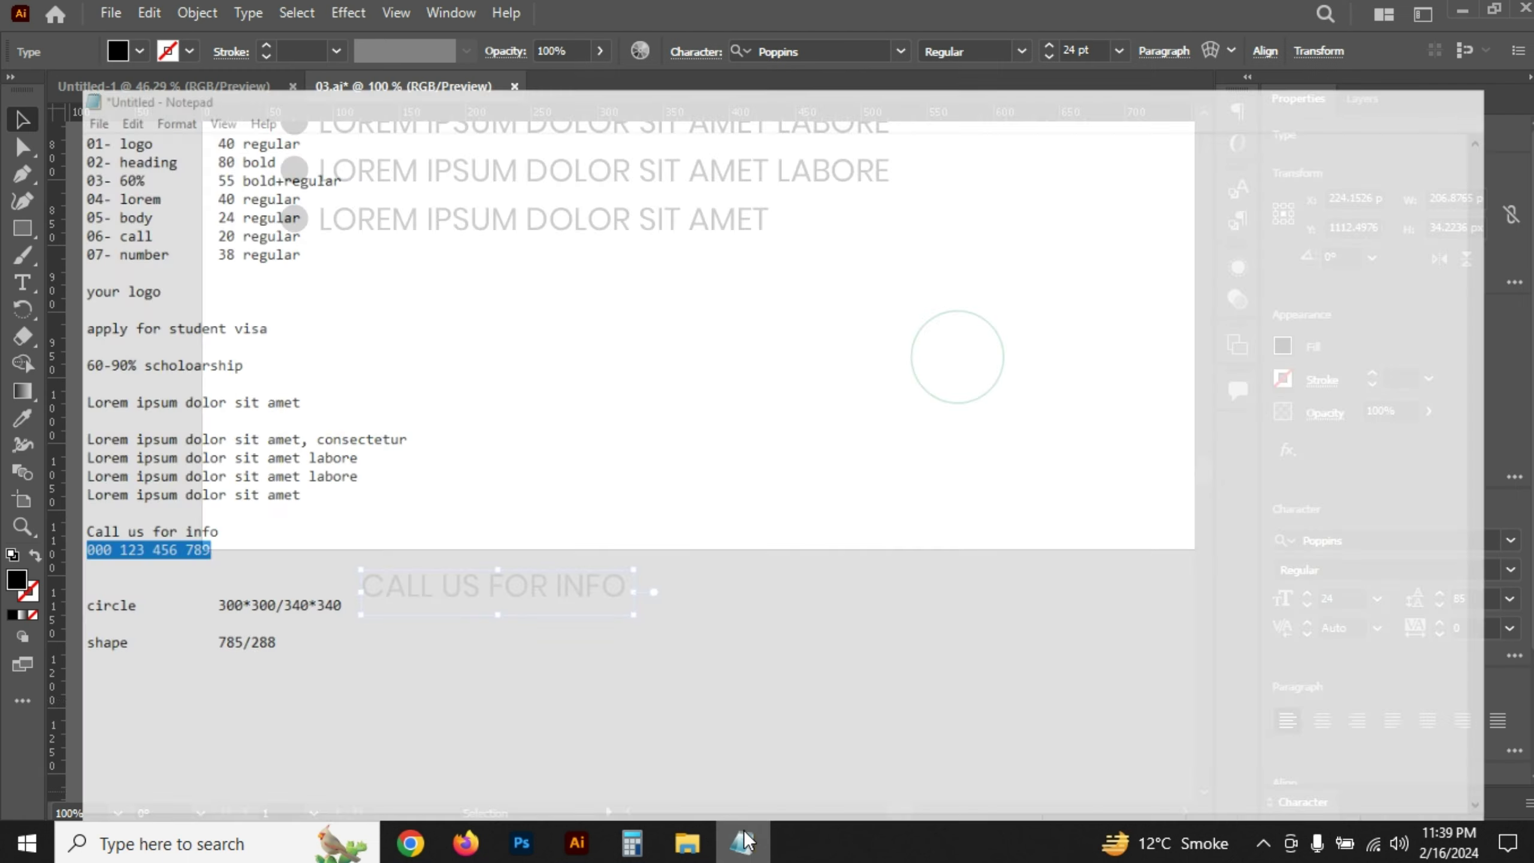
pyautogui.moveTo(444, 601); pyautogui.dragTo(446, 660)
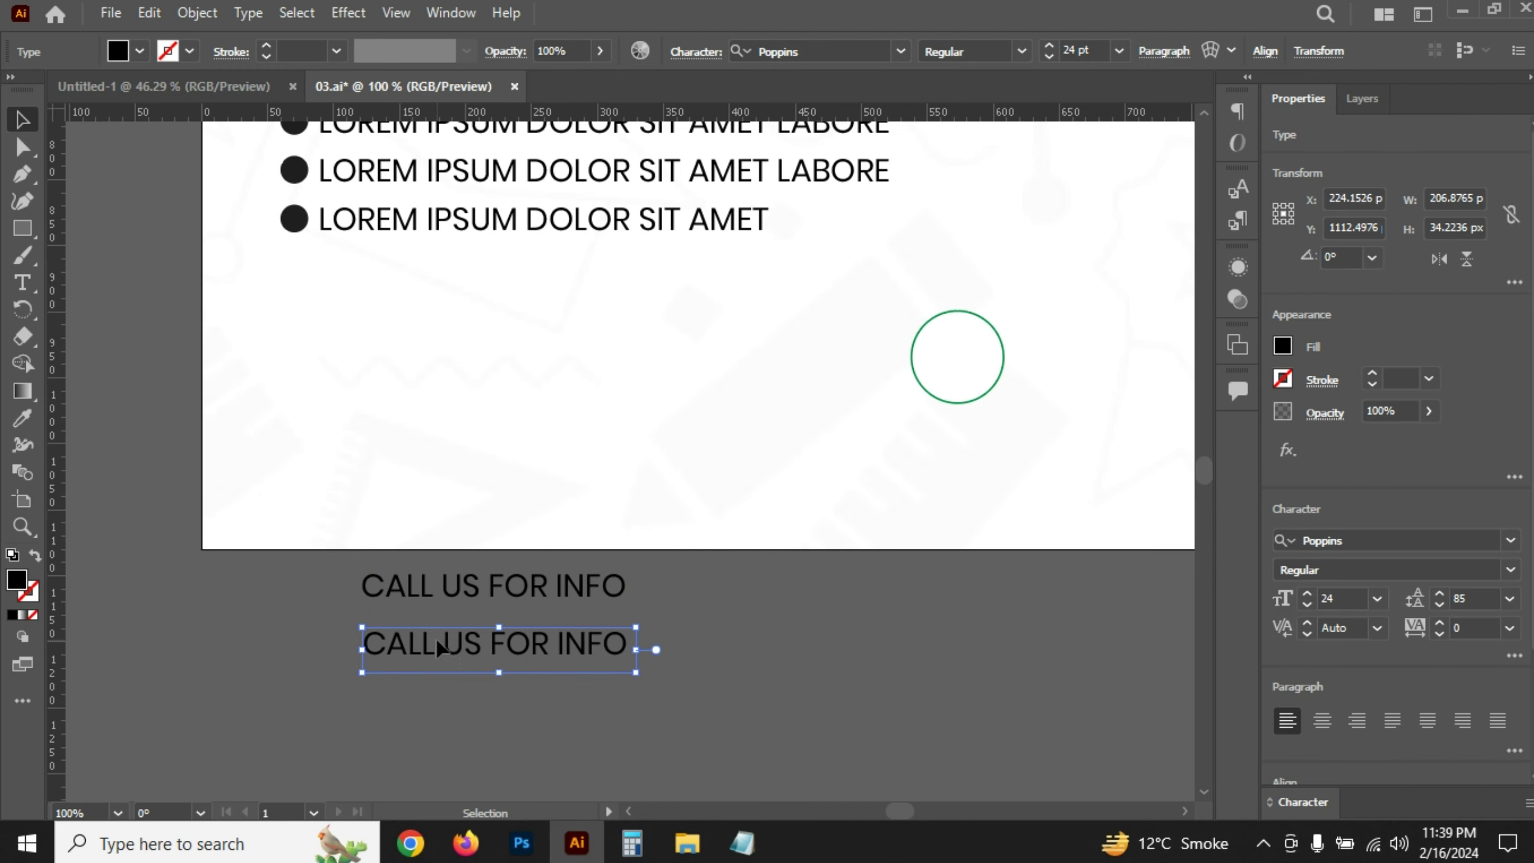
pyautogui.tripleClick(436, 645)
pyautogui.hotkey('ctrl', 'v')
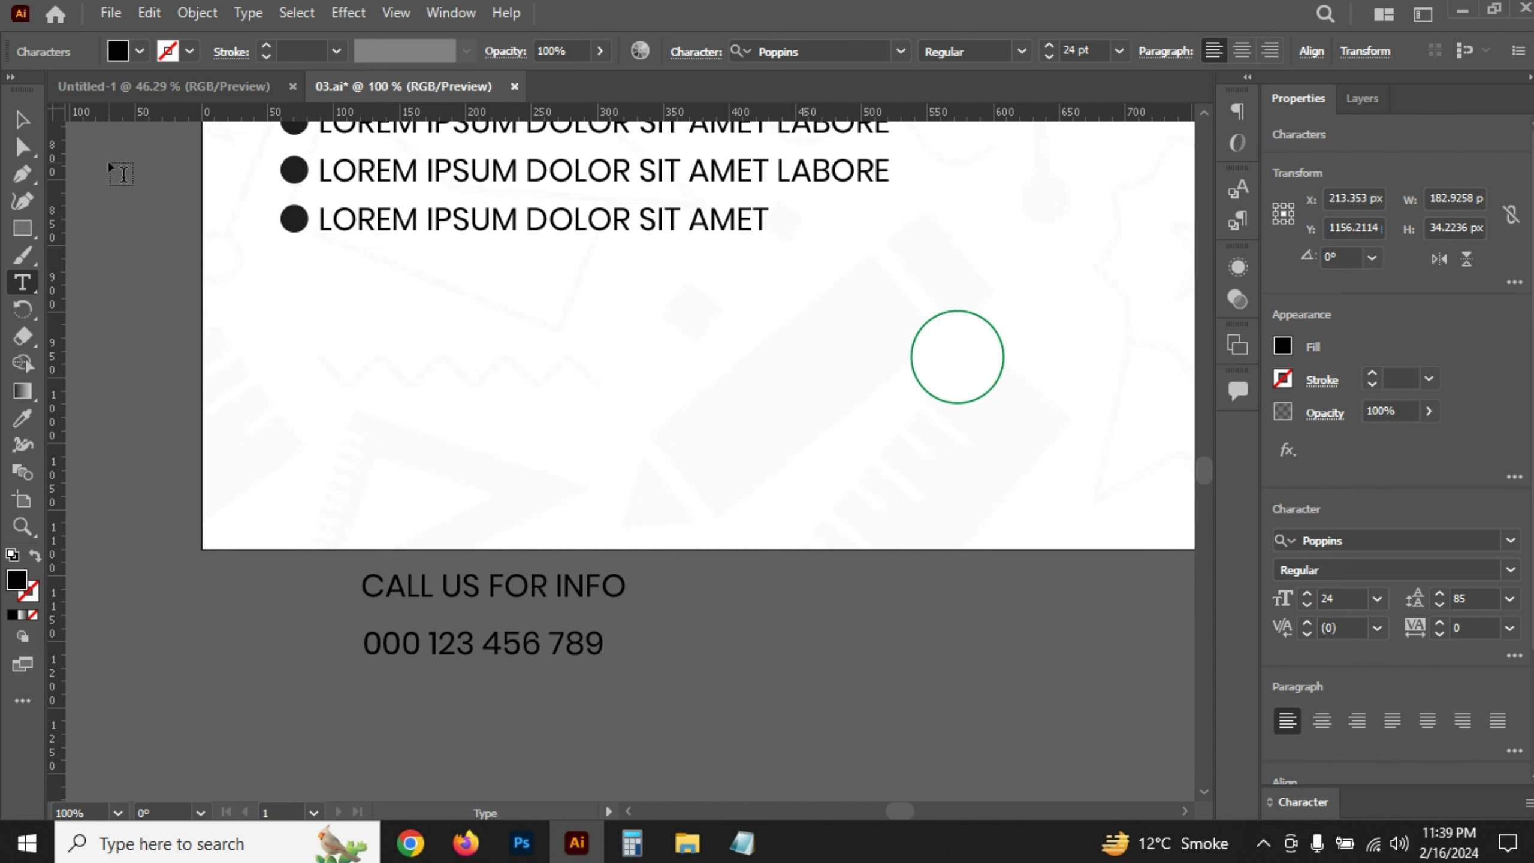
pyautogui.click(22, 120)
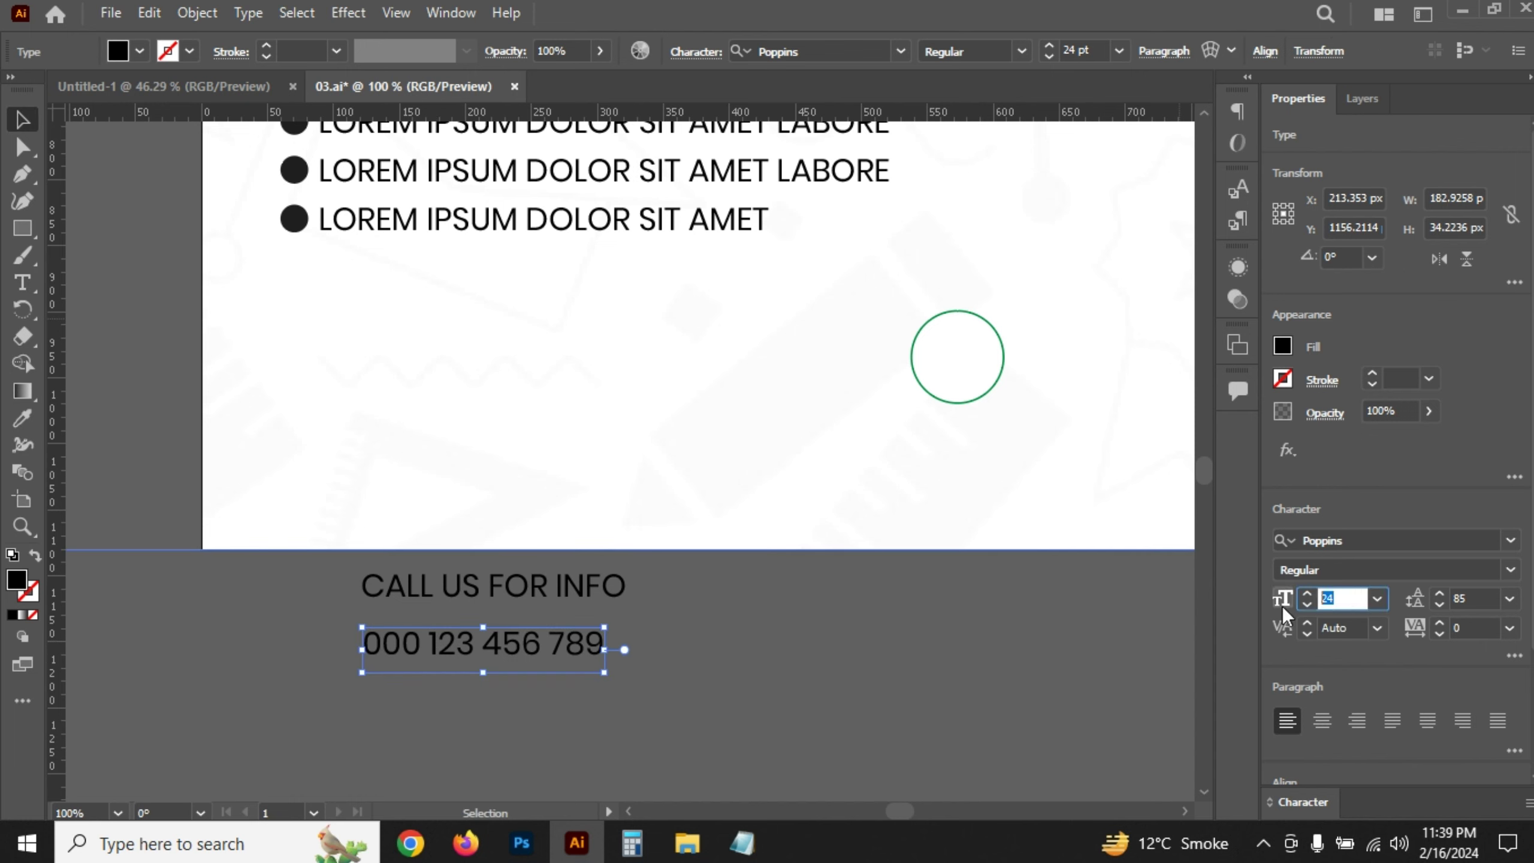
pyautogui.write('38')
pyautogui.press('Return')
pyautogui.click(497, 585)
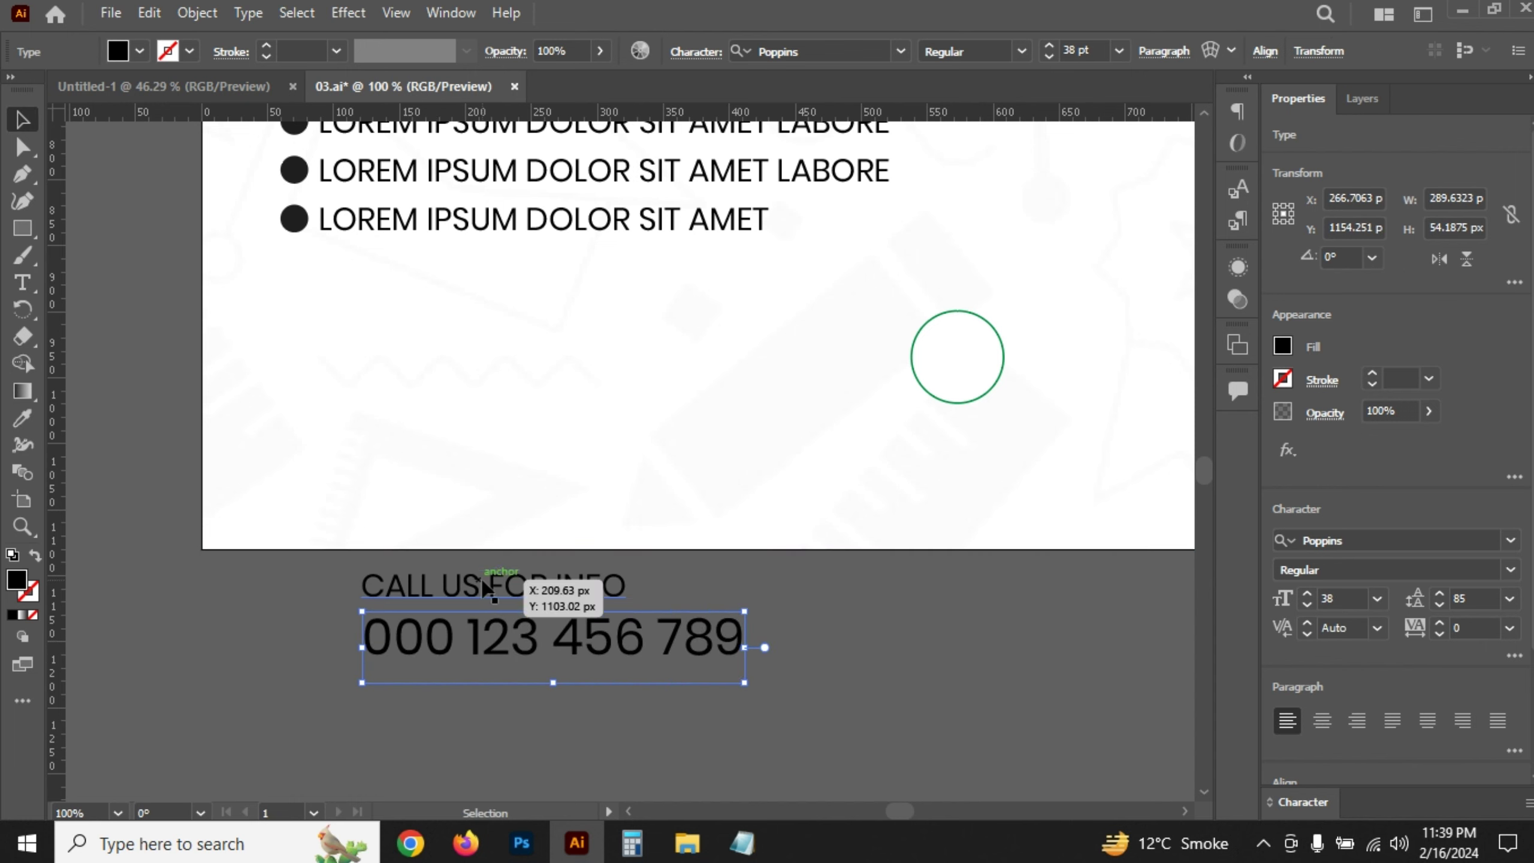
# - Check the reference notes, then select the CALL US FOR INFO line and the phone number
pyautogui.click(752, 847)
pyautogui.click(753, 847)
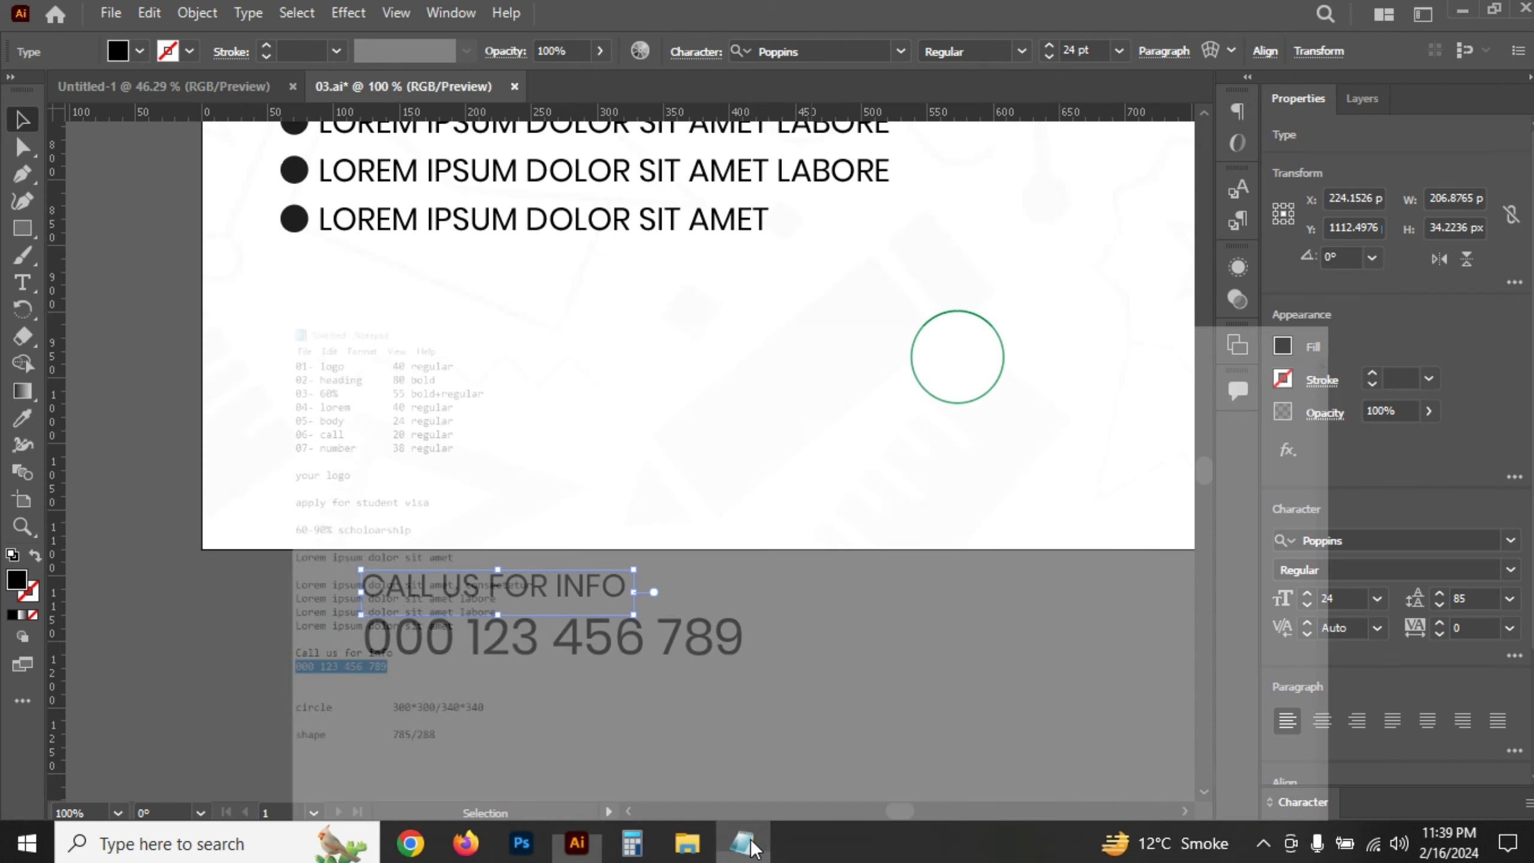
pyautogui.click(984, 676)
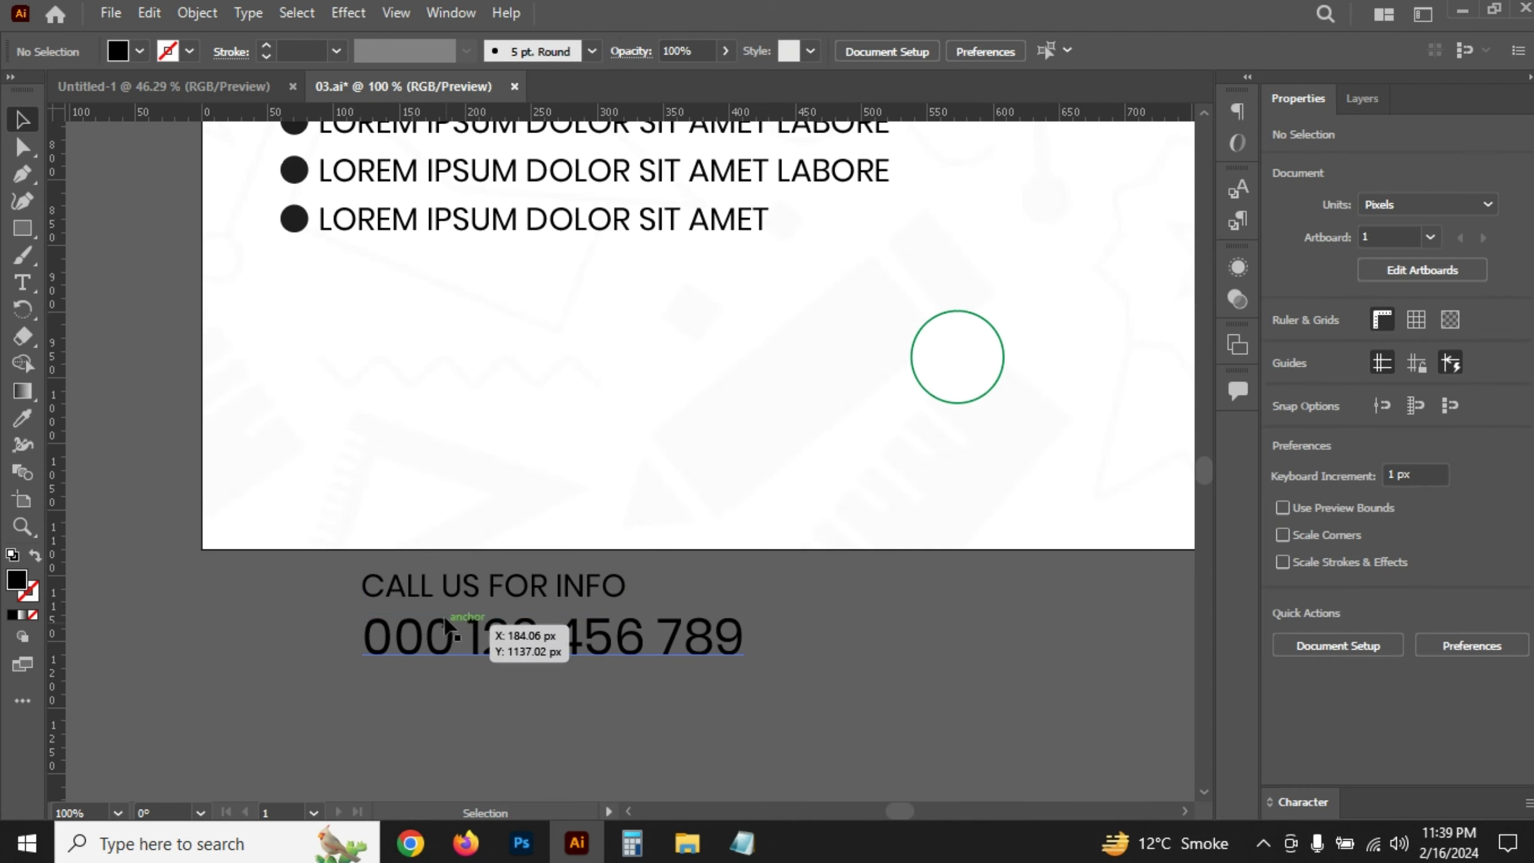
pyautogui.scroll(3, 496, 634)
pyautogui.click(438, 531)
pyautogui.keyDown('shift'); pyautogui.click(469, 669); pyautogui.keyUp('shift')
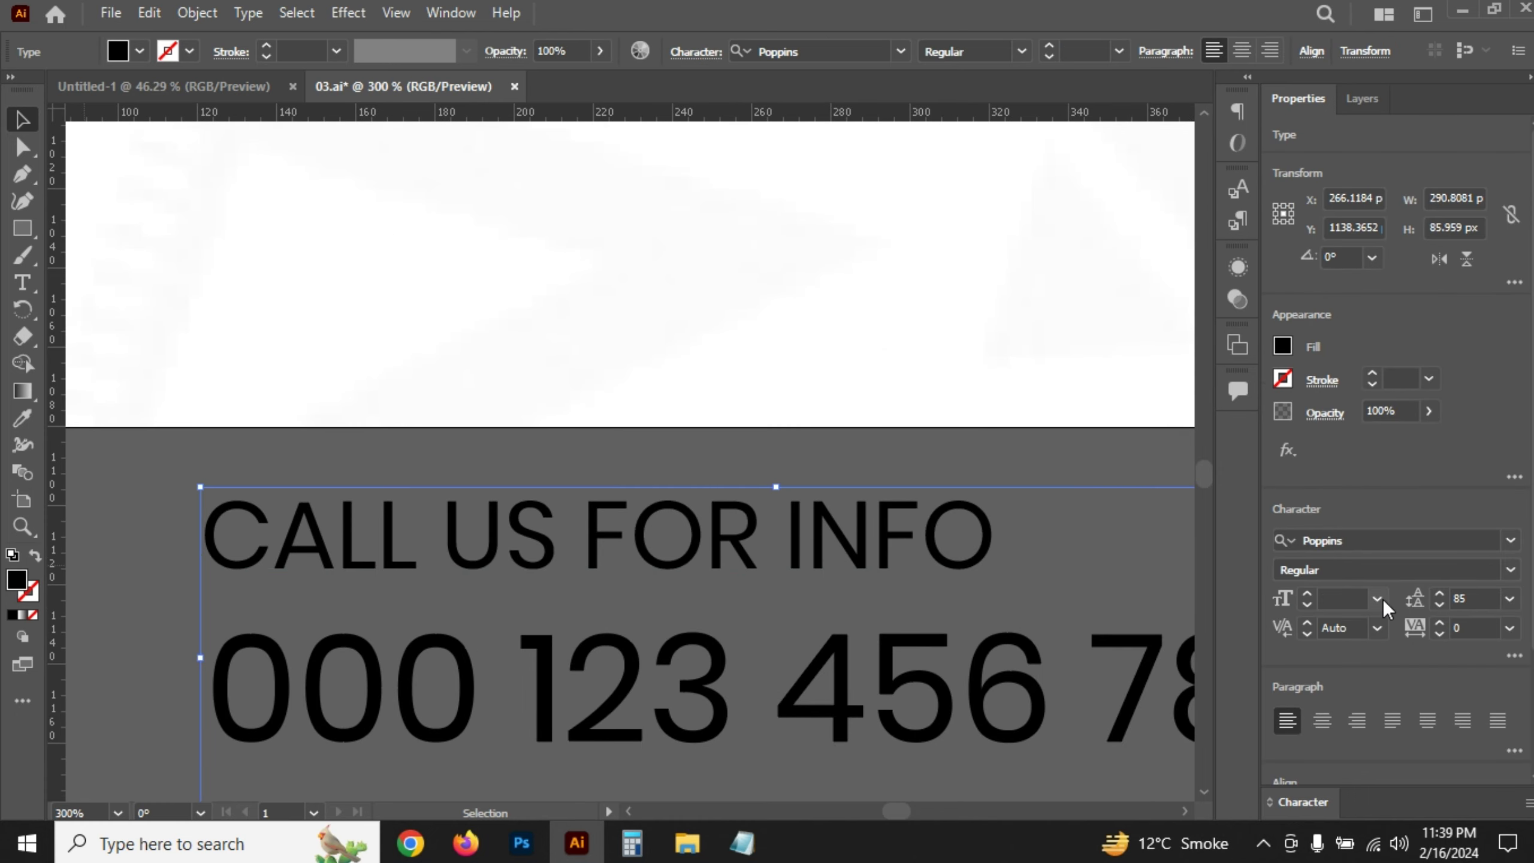
pyautogui.click(136, 583)
# - Nudge CALL US FOR INFO just above the phone number and group the two lines
pyautogui.click(285, 533)
pyautogui.hotkey('shift', 'Down')
pyautogui.hotkey('shift', 'Down')
pyautogui.hotkey('shift', 'Down')
pyautogui.hotkey('shift', 'Down')
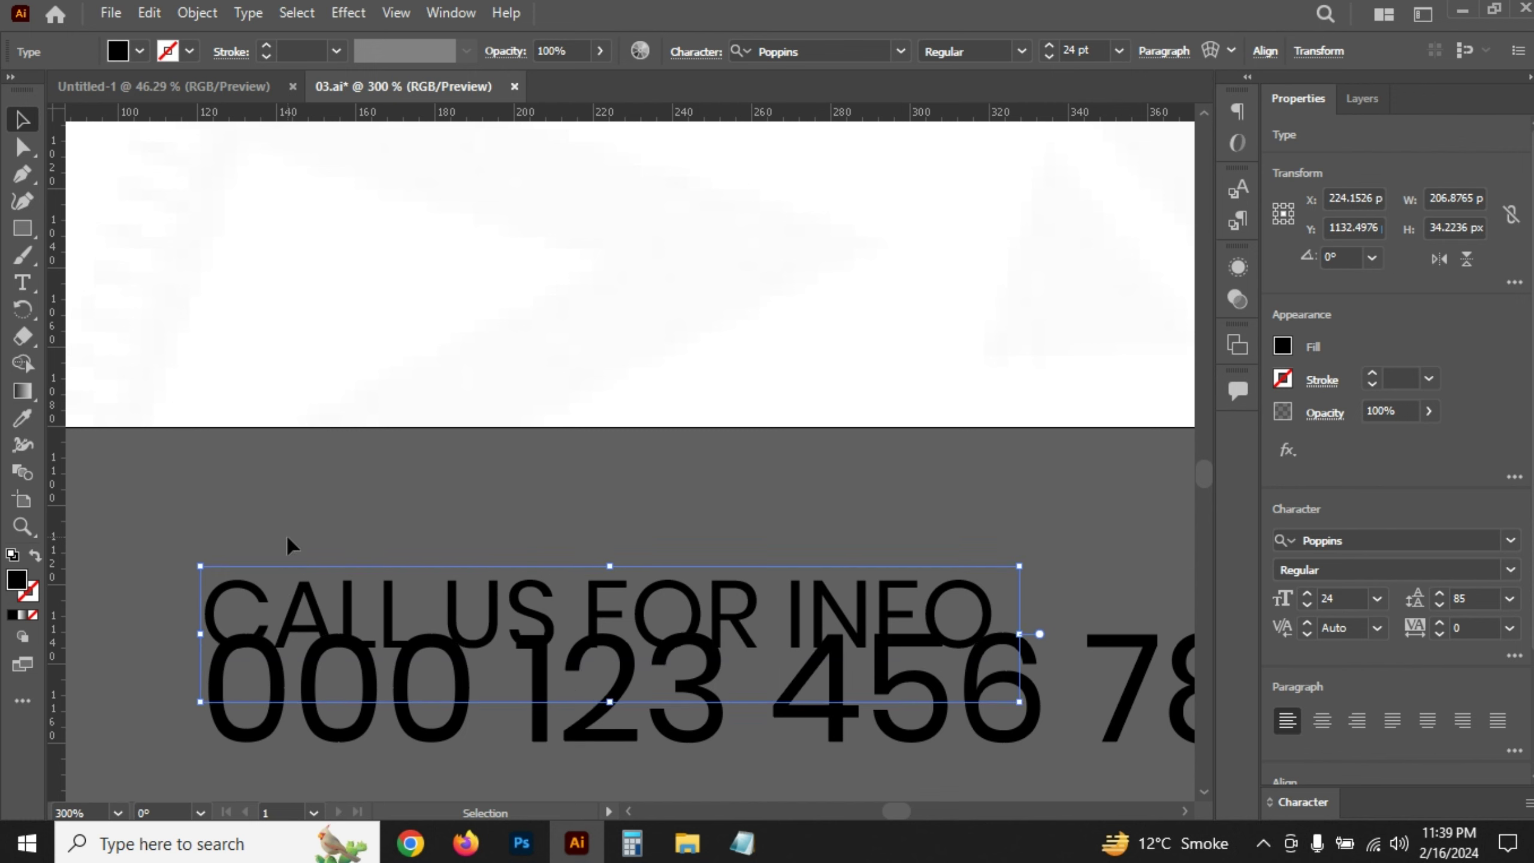
pyautogui.press('Up')
pyautogui.press('Up')
pyautogui.press('Up')
pyautogui.press('Up')
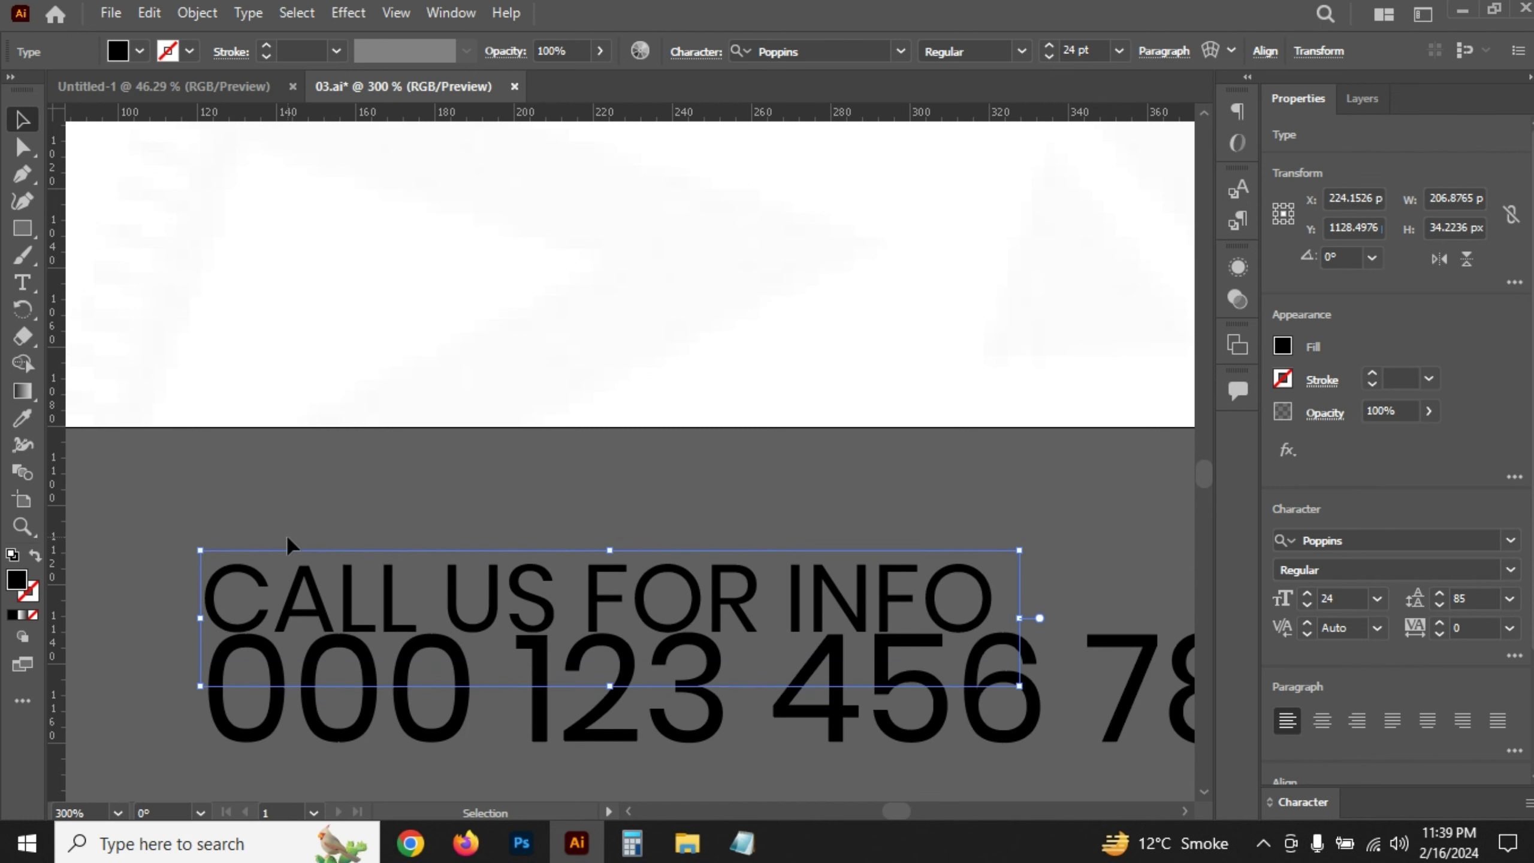
pyautogui.press('Up')
pyautogui.press('Up')
pyautogui.press('Up')
pyautogui.keyDown('shift'); pyautogui.click(552, 676); pyautogui.keyUp('shift')
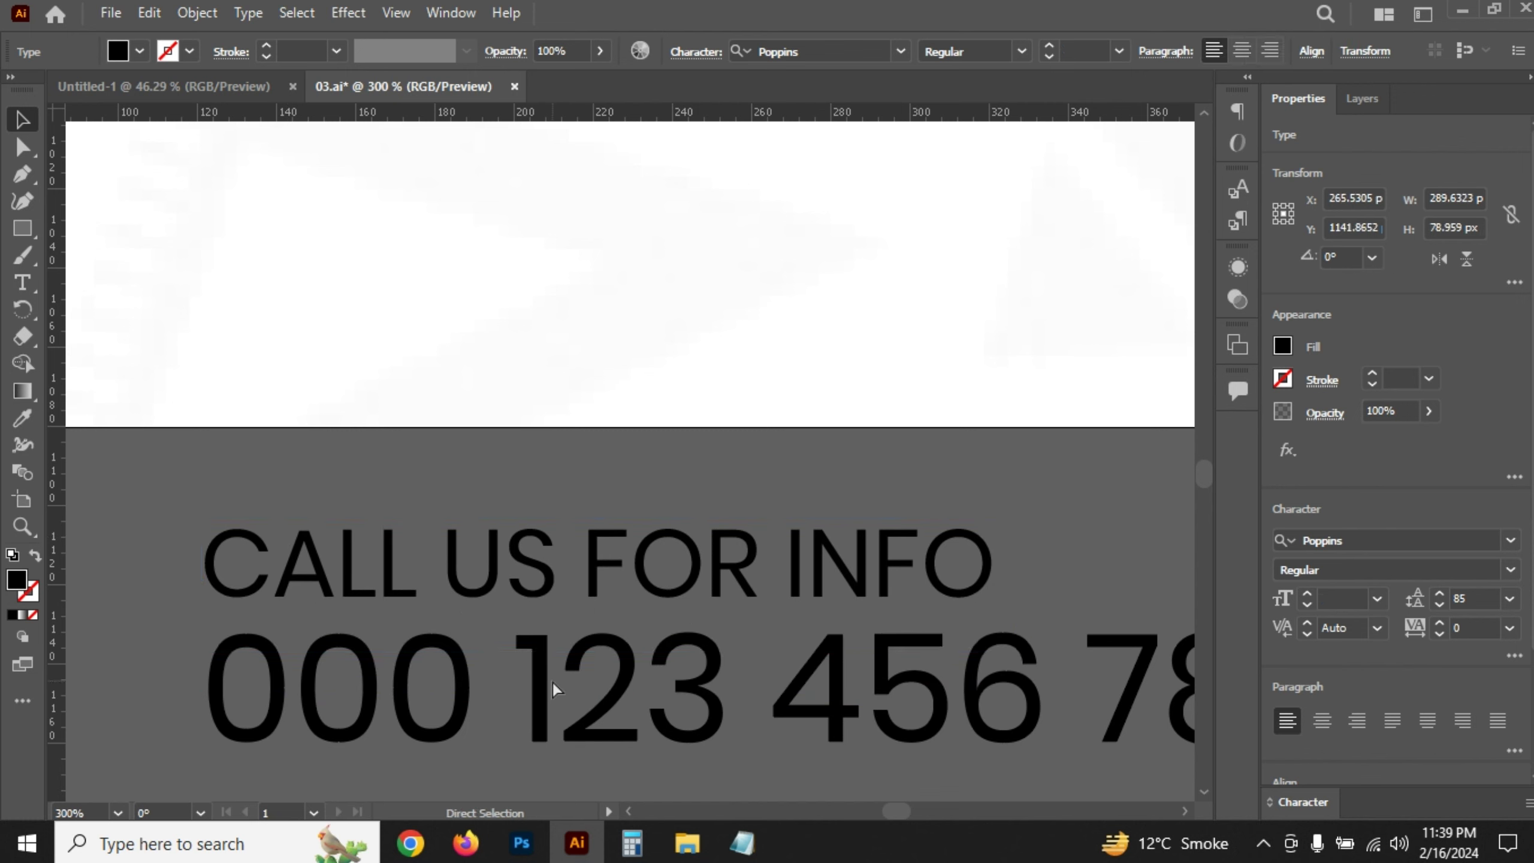
pyautogui.hotkey('ctrl', 'g')
pyautogui.scroll(-1, 381, 530)
pyautogui.scroll(-2, 377, 527)
# - Place the green phone icon left of the call text and group them
pyautogui.scroll(-3, 378, 528)
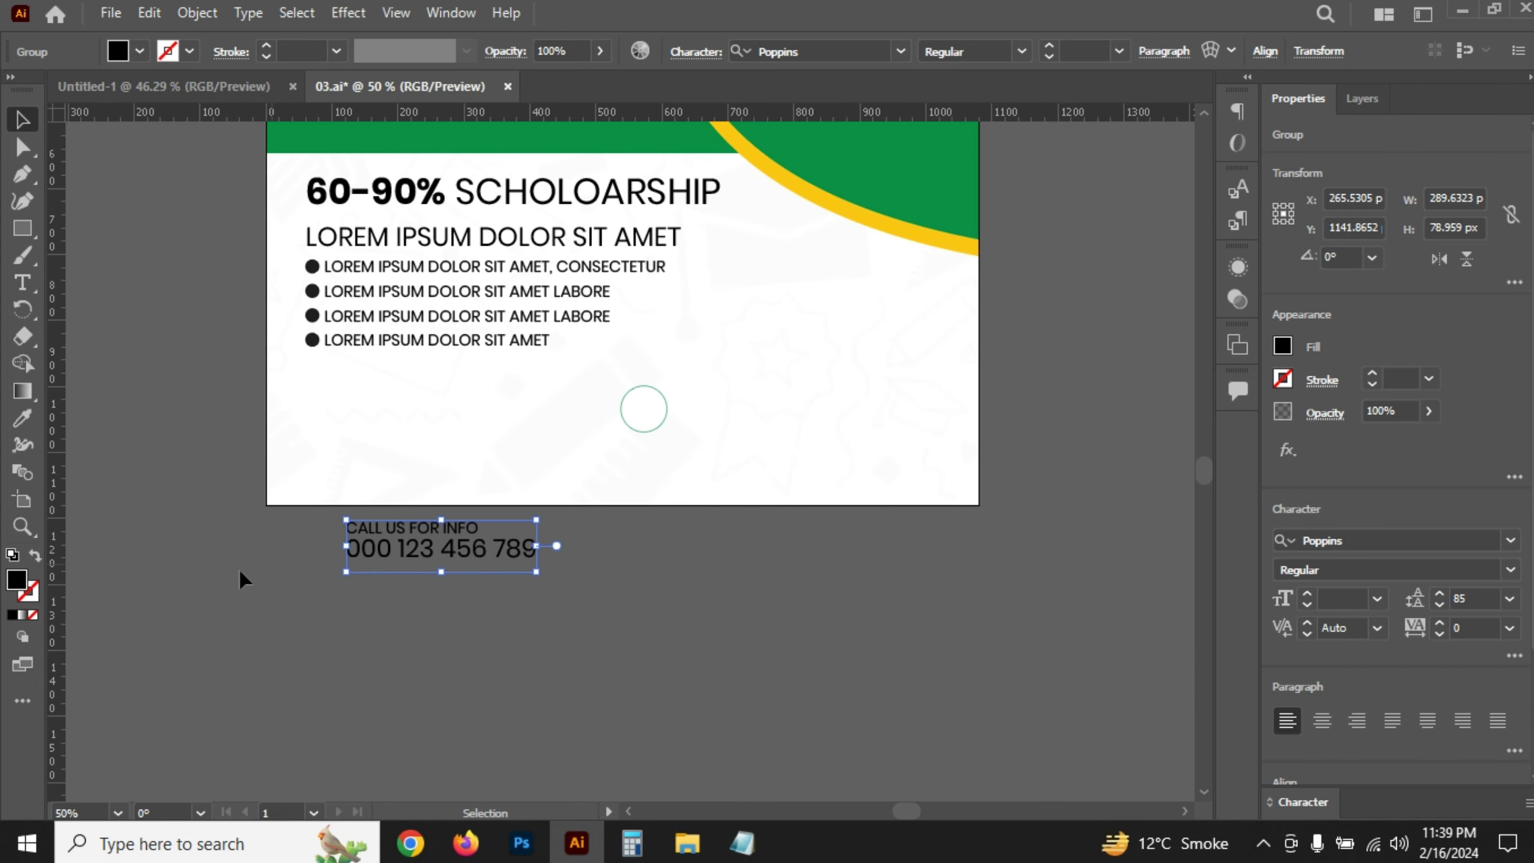
pyautogui.moveTo(239, 568); pyautogui.dragTo(472, 583)
pyautogui.moveTo(148, 559)
pyautogui.mouseDown()
pyautogui.moveTo(494, 574)
pyautogui.moveTo(571, 559)
pyautogui.mouseUp()
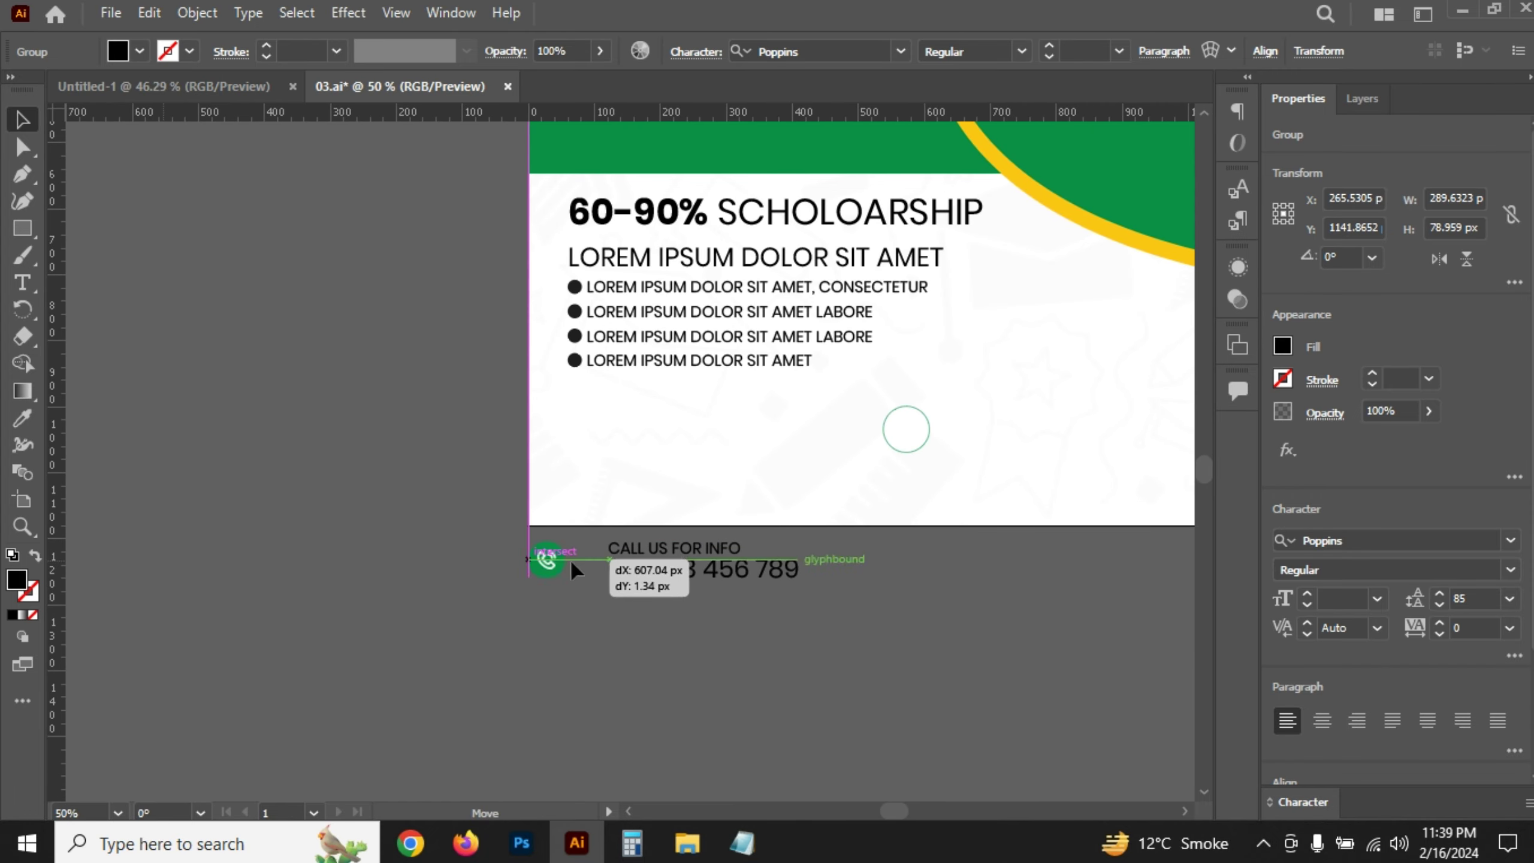
pyautogui.scroll(5, 609, 571)
pyautogui.moveTo(326, 571); pyautogui.dragTo(743, 556)
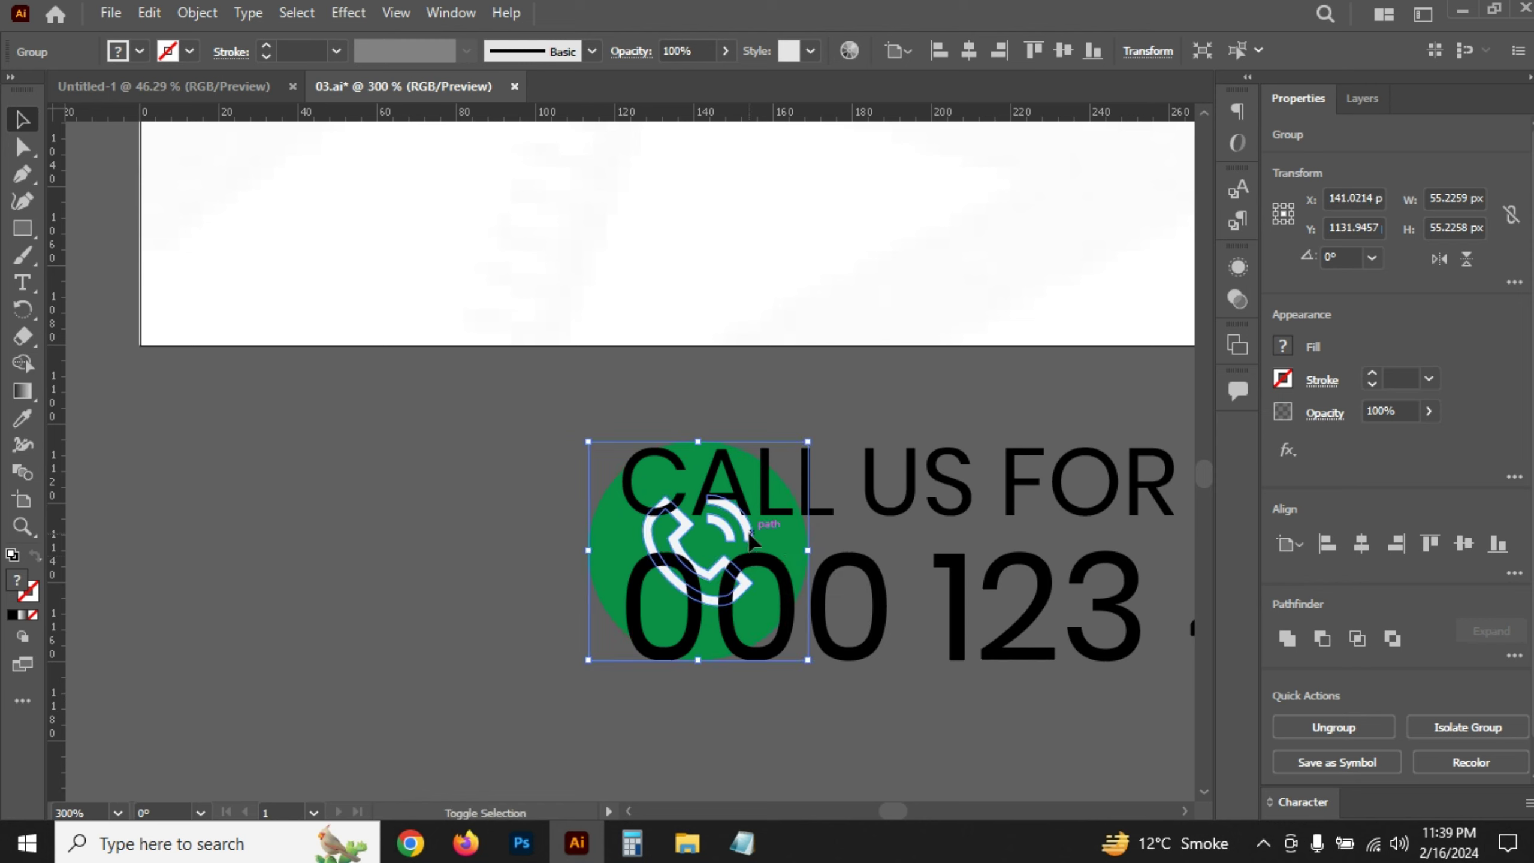
pyautogui.press('Down')
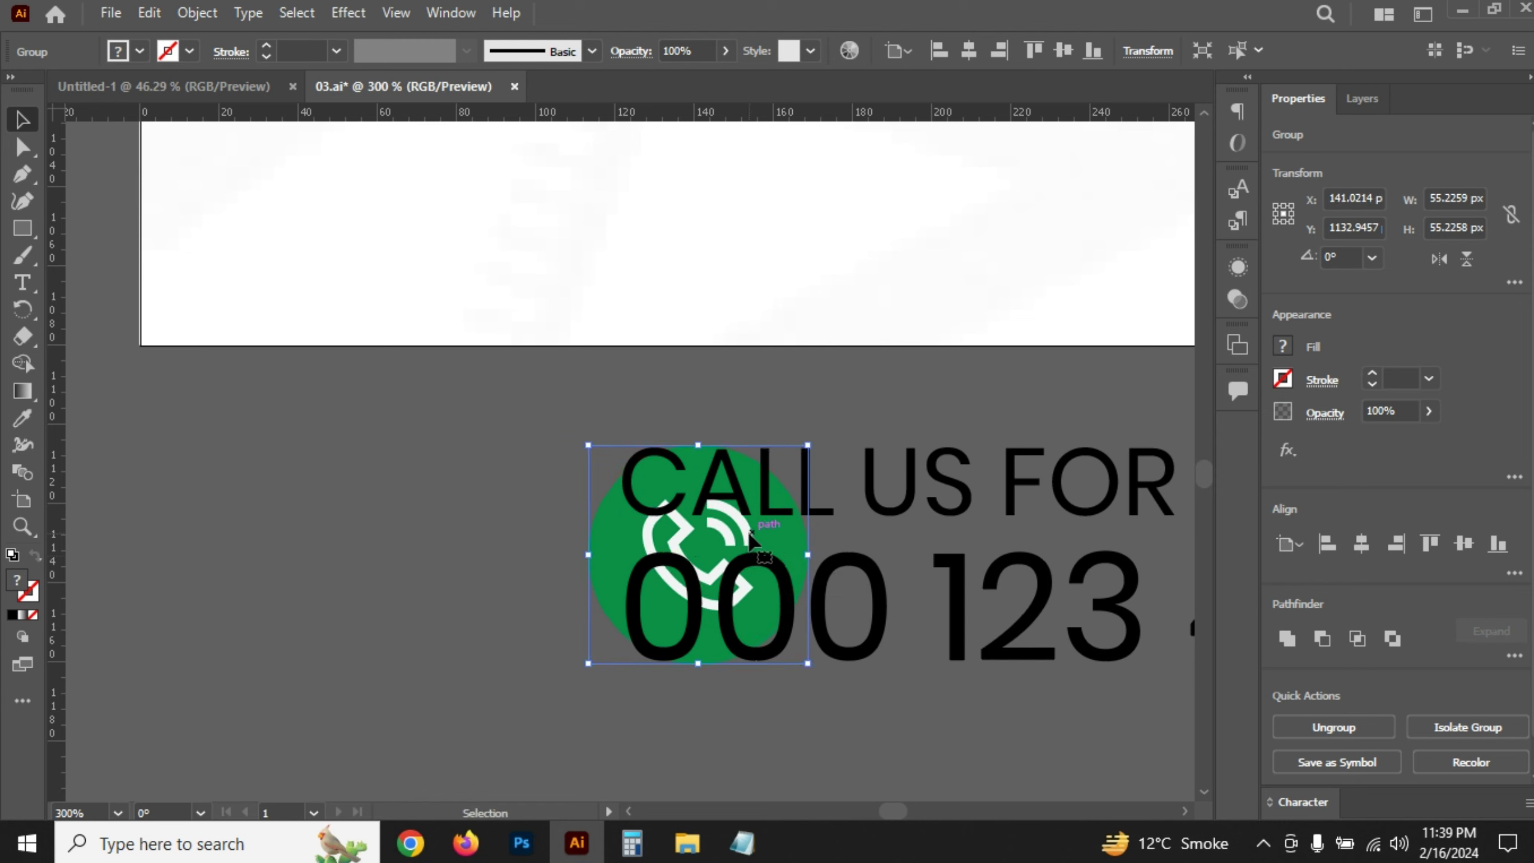
pyautogui.press('Left')
pyautogui.press('Left')
pyautogui.press('Left')
pyautogui.press('Left')
pyautogui.press('Left')
pyautogui.press('Left')
pyautogui.press('Left')
pyautogui.press('Left')
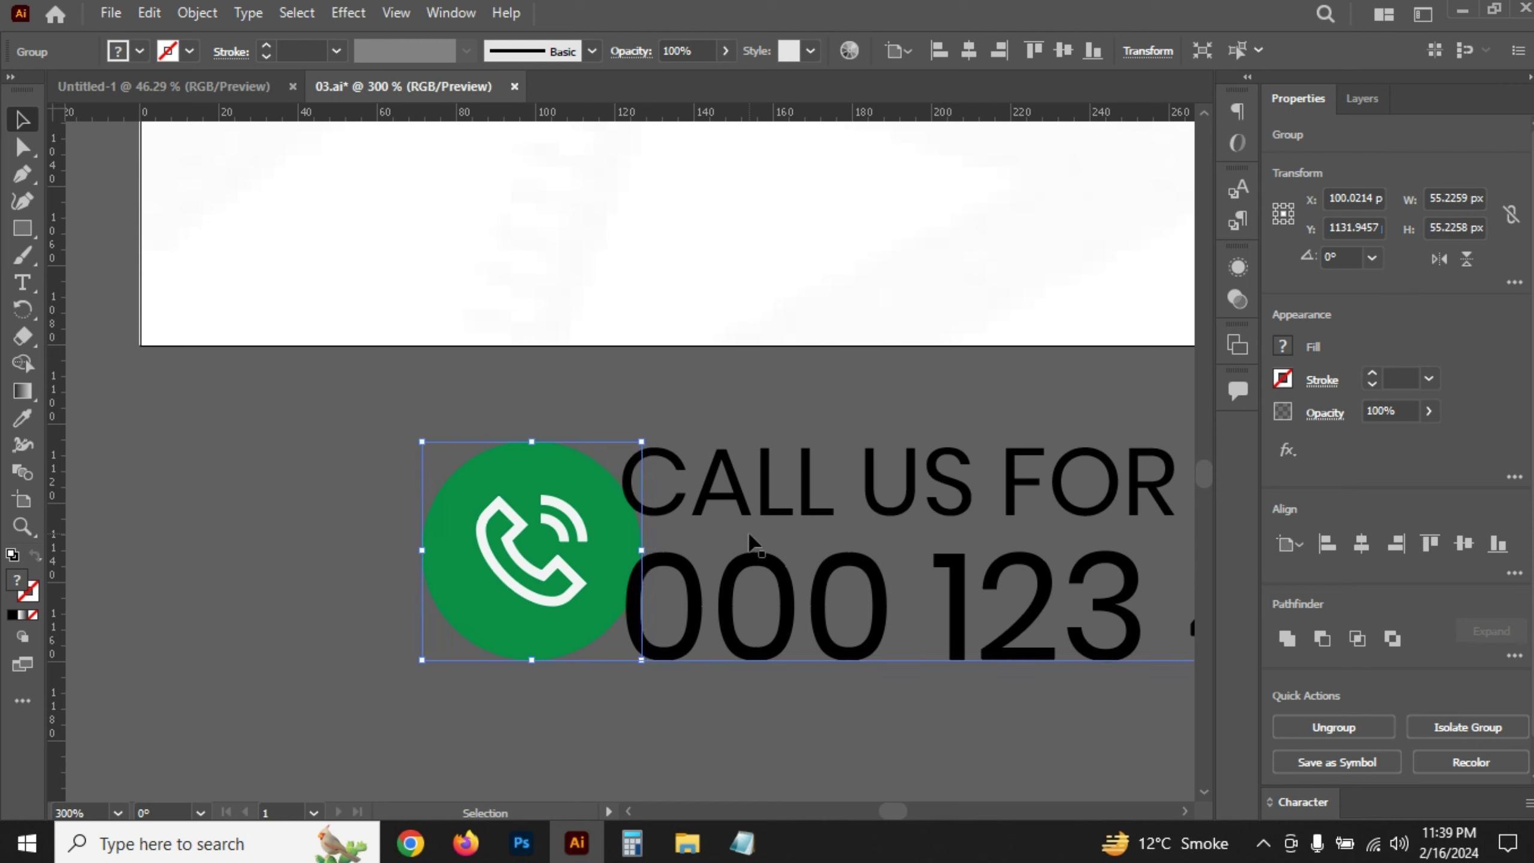
pyautogui.press('Left')
pyautogui.press('Left')
pyautogui.press('Up')
pyautogui.press('Left')
pyautogui.press('Left')
pyautogui.press('Left')
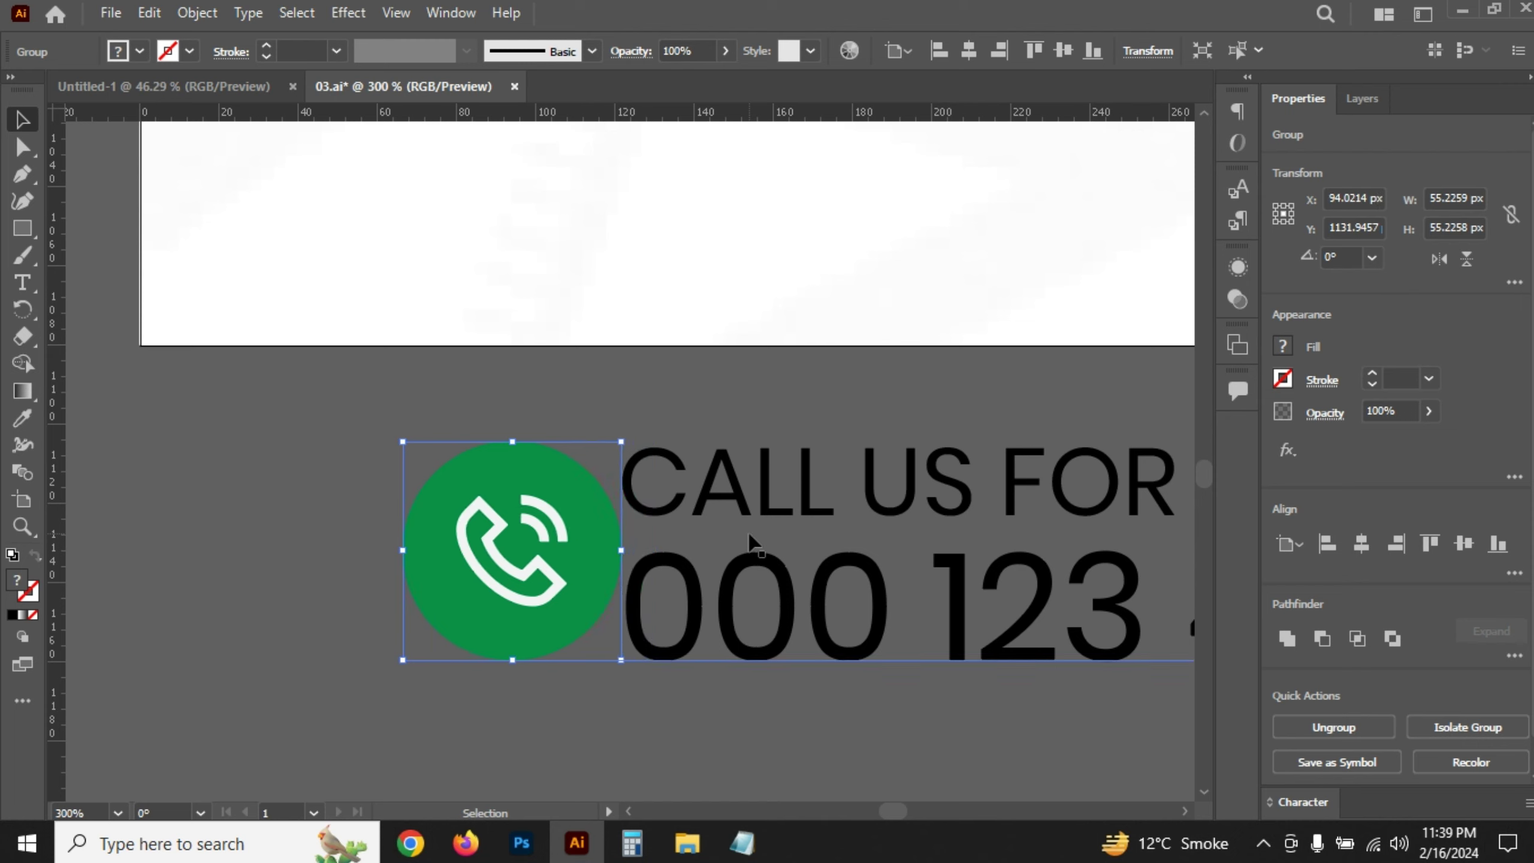
pyautogui.hotkey('shift', 'Left')
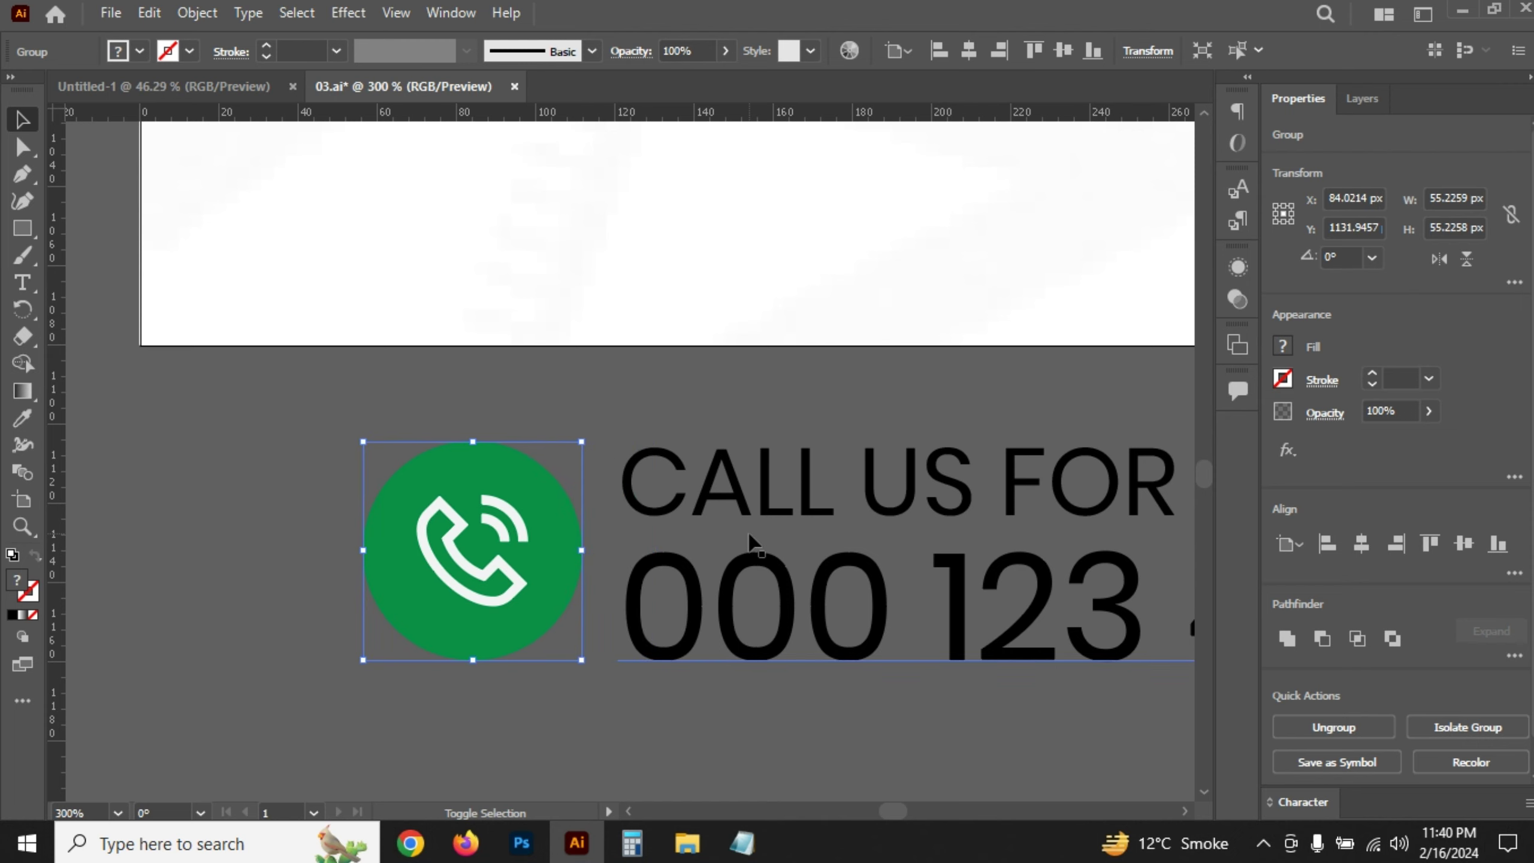
pyautogui.keyDown('shift'); pyautogui.click(749, 535); pyautogui.keyUp('shift')
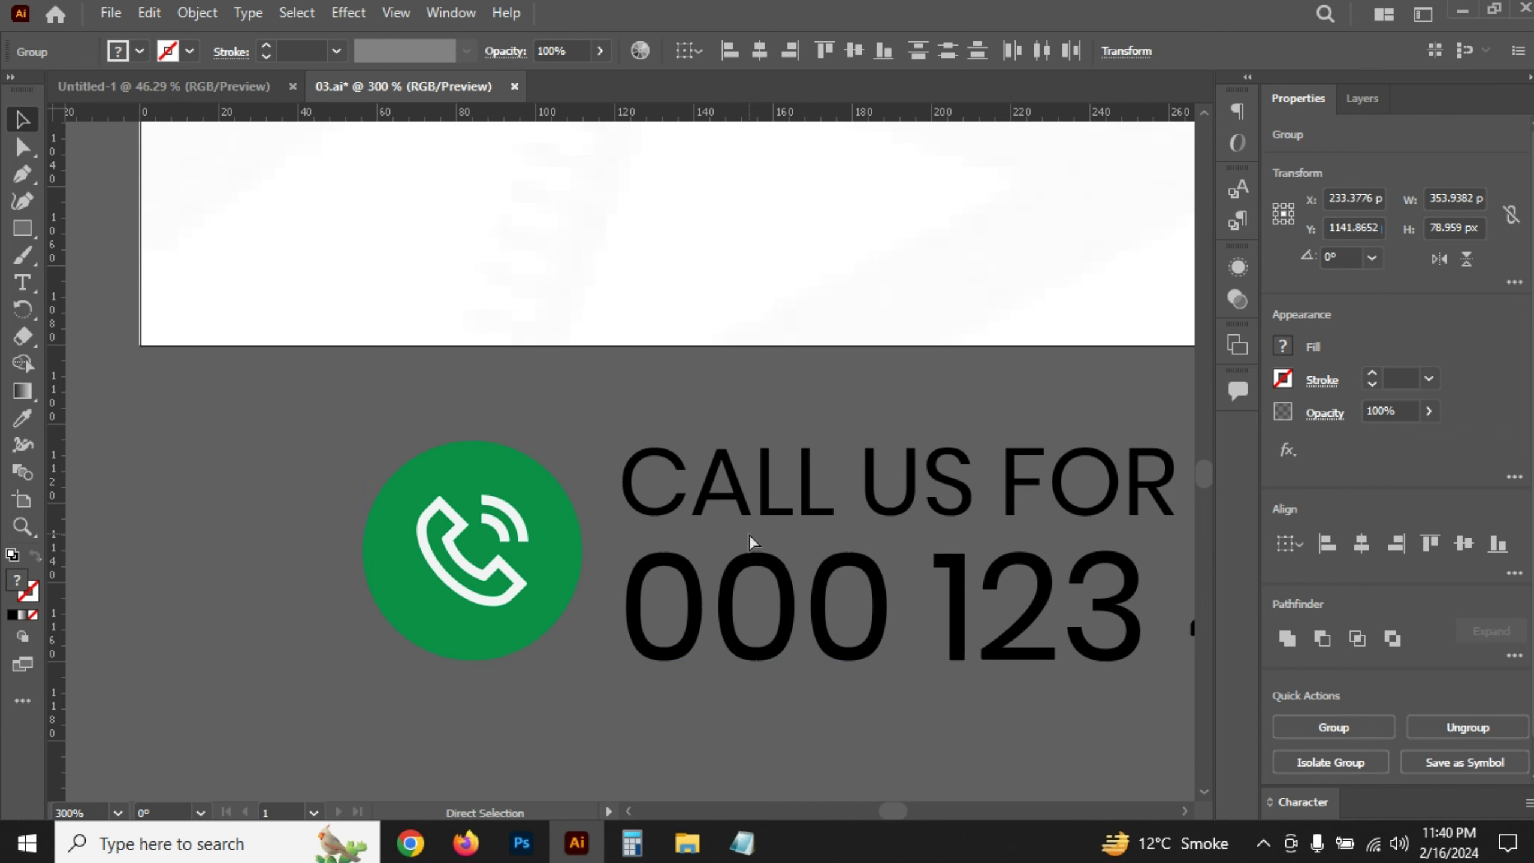
pyautogui.hotkey('ctrl', 'g')
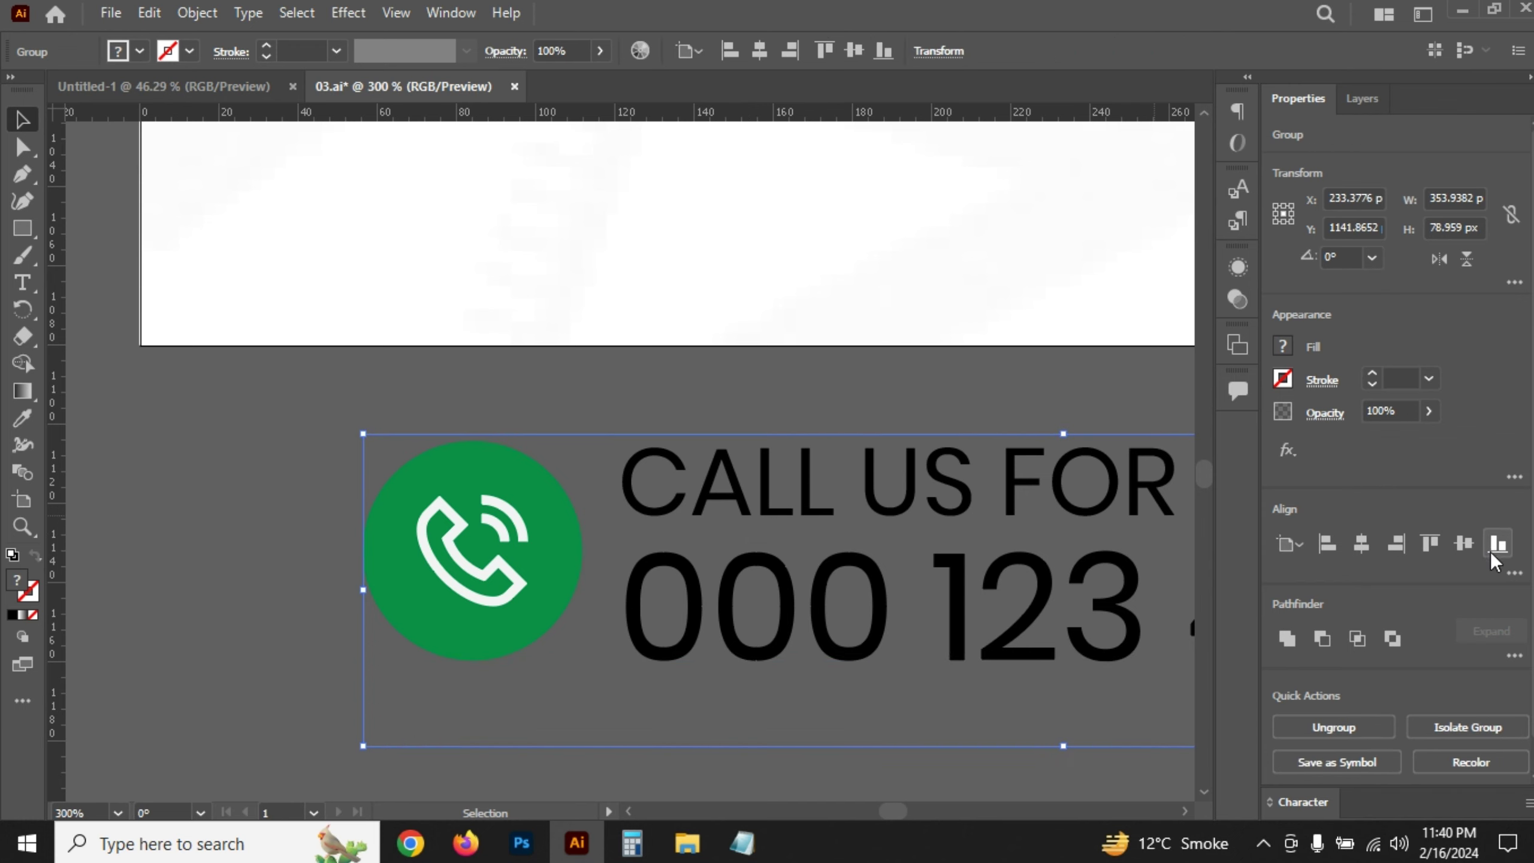
# - Align the call group to the artboard's bottom-left, then nudge it up under the bullet list
pyautogui.click(1463, 543)
pyautogui.click(1329, 543)
pyautogui.scroll(-3, 1038, 275)
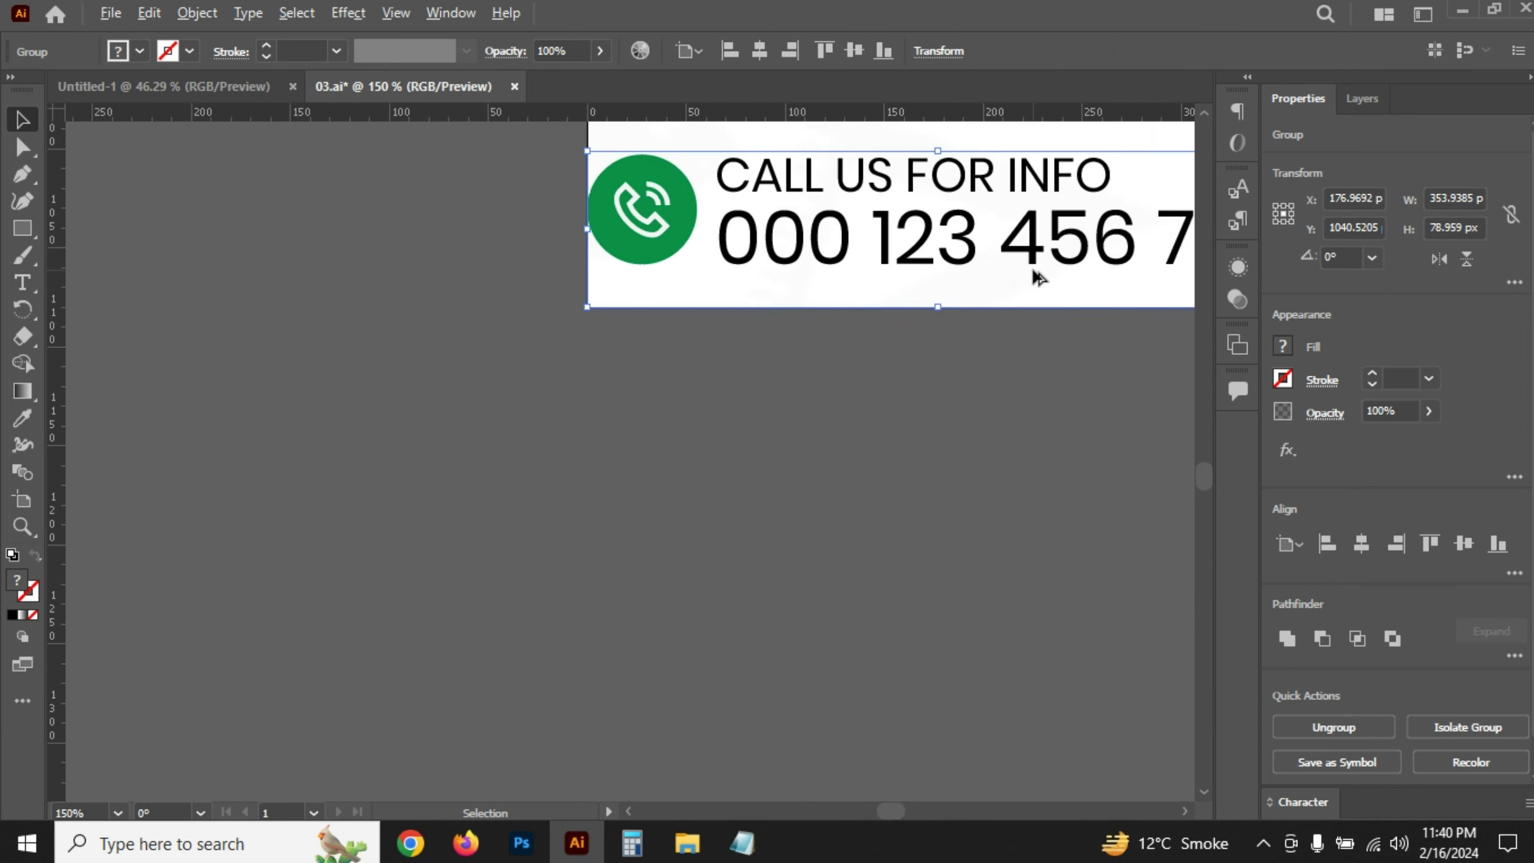
pyautogui.scroll(-2, 931, 288)
pyautogui.scroll(3, 616, 555)
pyautogui.press('Up')
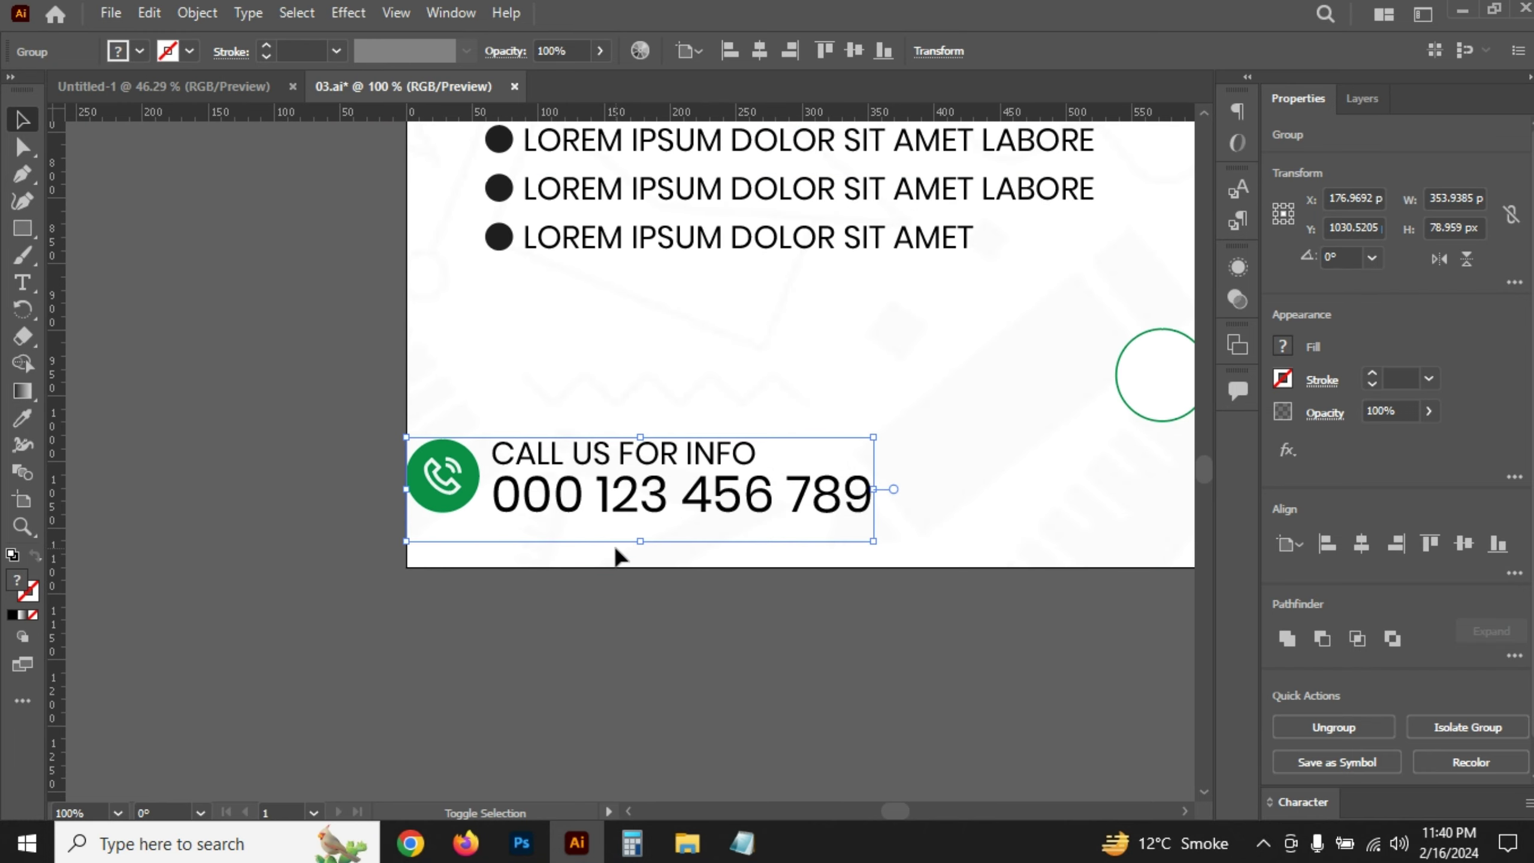
pyautogui.press('Up')
pyautogui.press('Up')
pyautogui.press('Up')
pyautogui.press('Up')
pyautogui.press('Right')
pyautogui.press('Right')
pyautogui.press('Right')
pyautogui.press('Right')
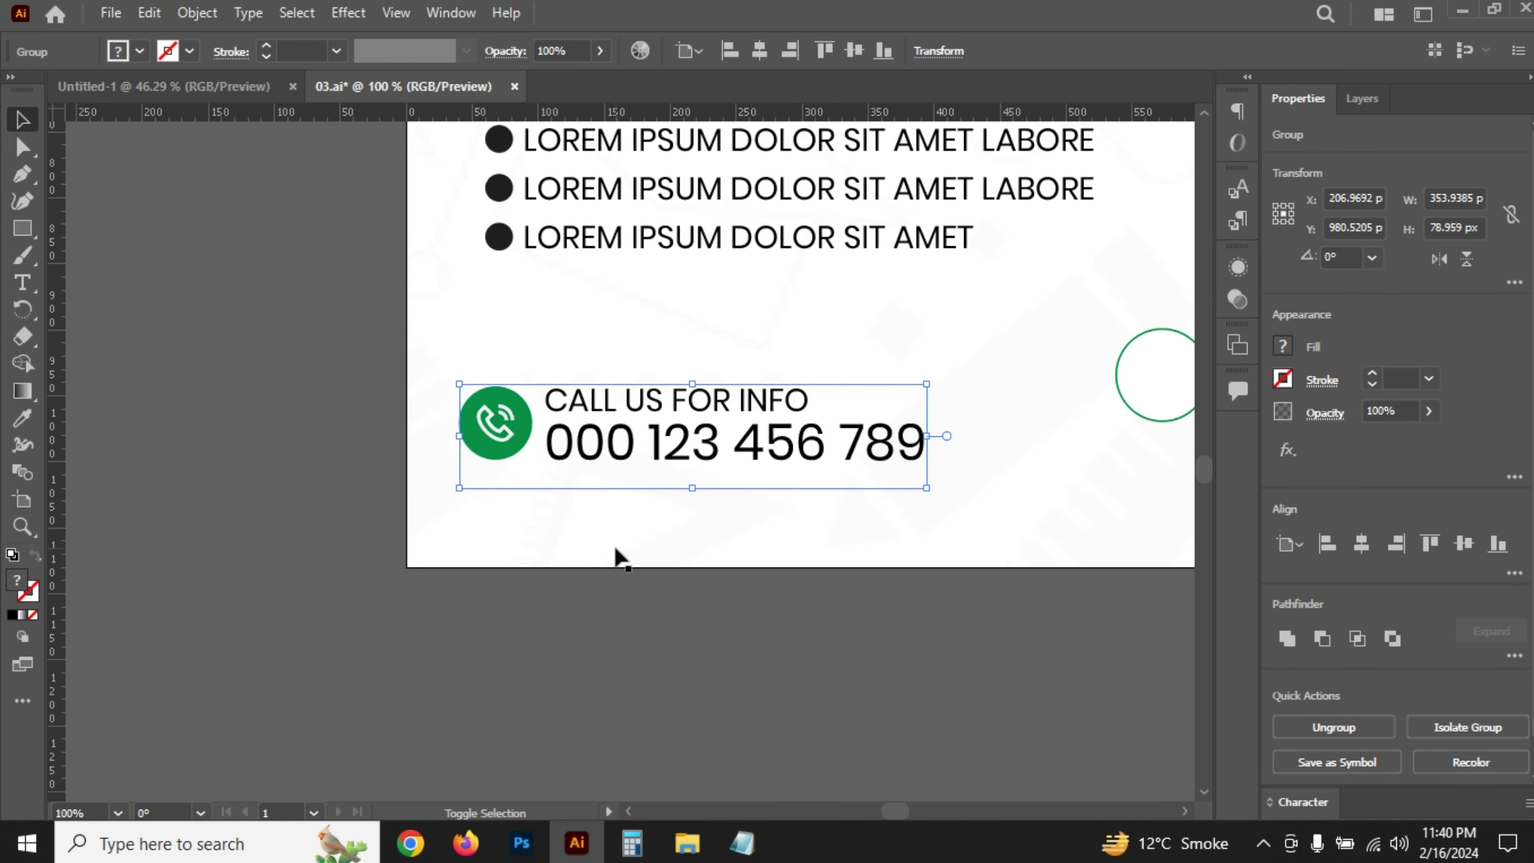
pyautogui.press('Right')
pyautogui.press('Right')
pyautogui.press('Right')
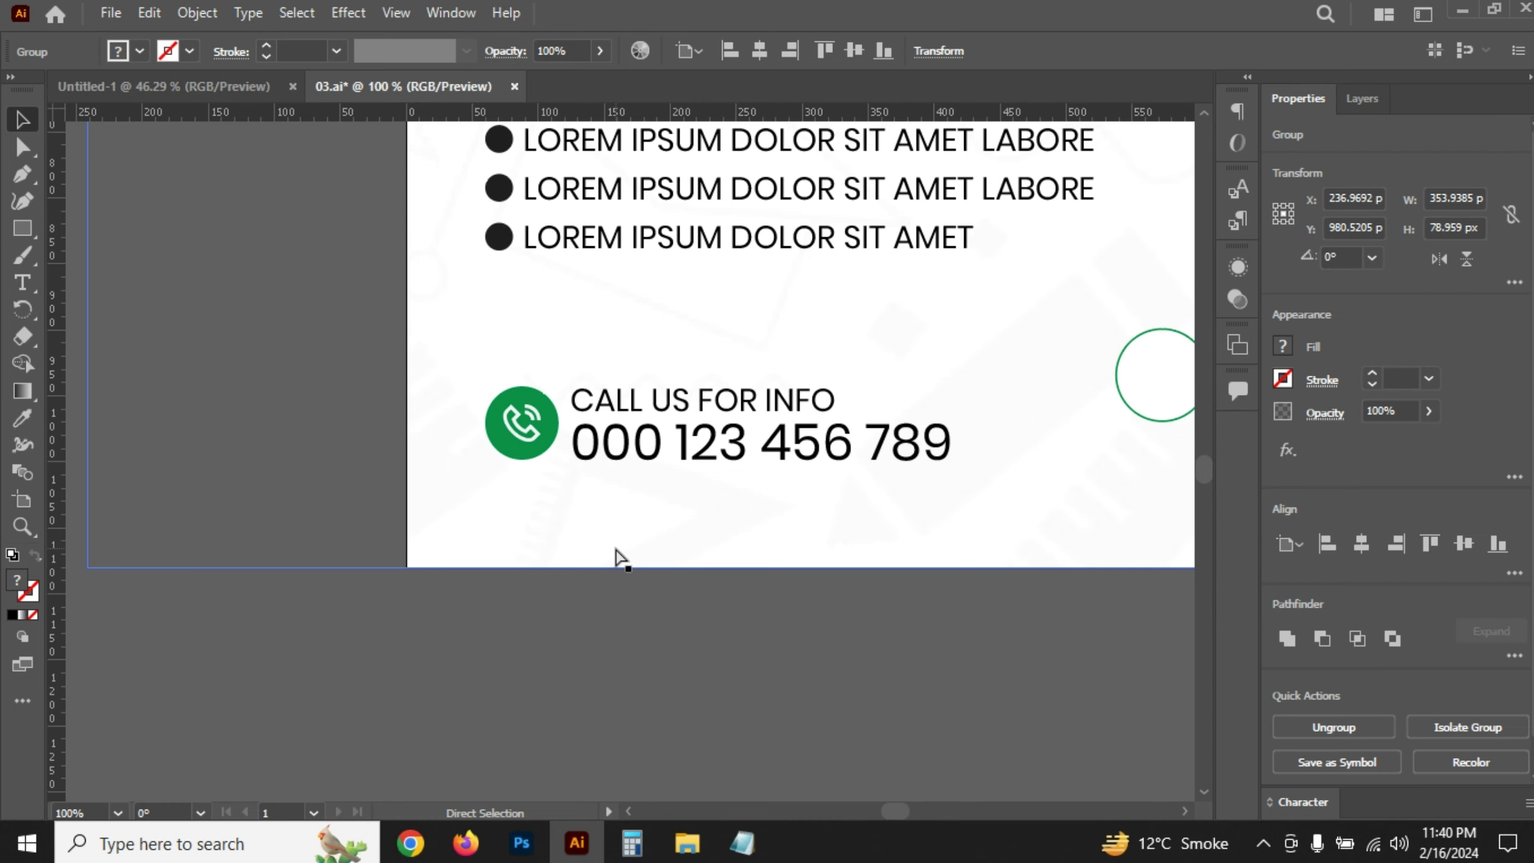
pyautogui.scroll(-2, 616, 555)
pyautogui.click(753, 580)
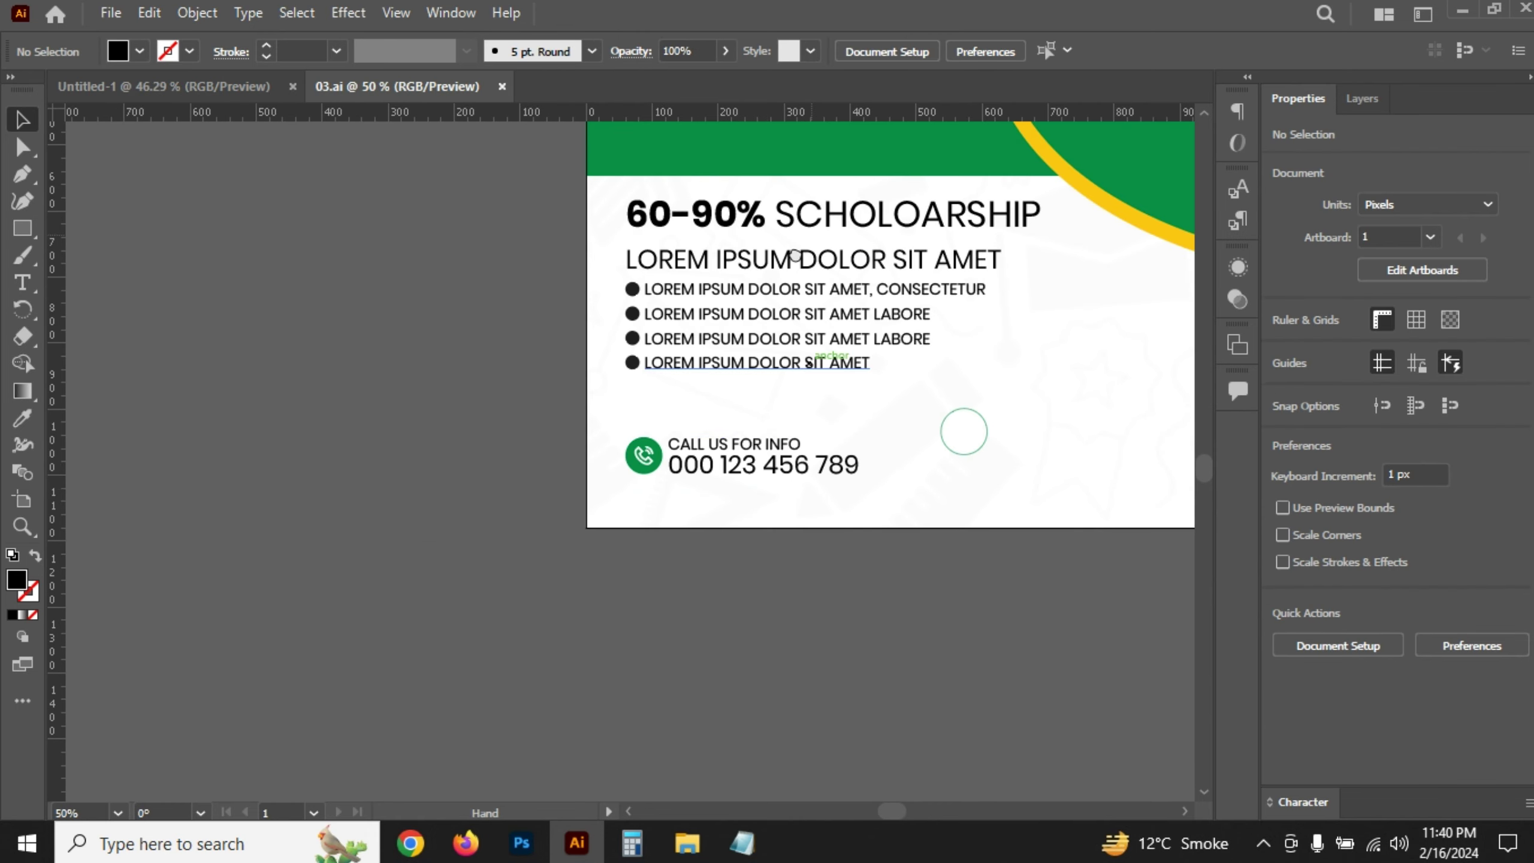
# - Eyedropper the header band's green onto the 60-90% SCHOLOARSHIP heading
pyautogui.moveTo(794, 255); pyautogui.dragTo(631, 361)
pyautogui.moveTo(619, 427); pyautogui.dragTo(529, 542)
pyautogui.click(537, 478)
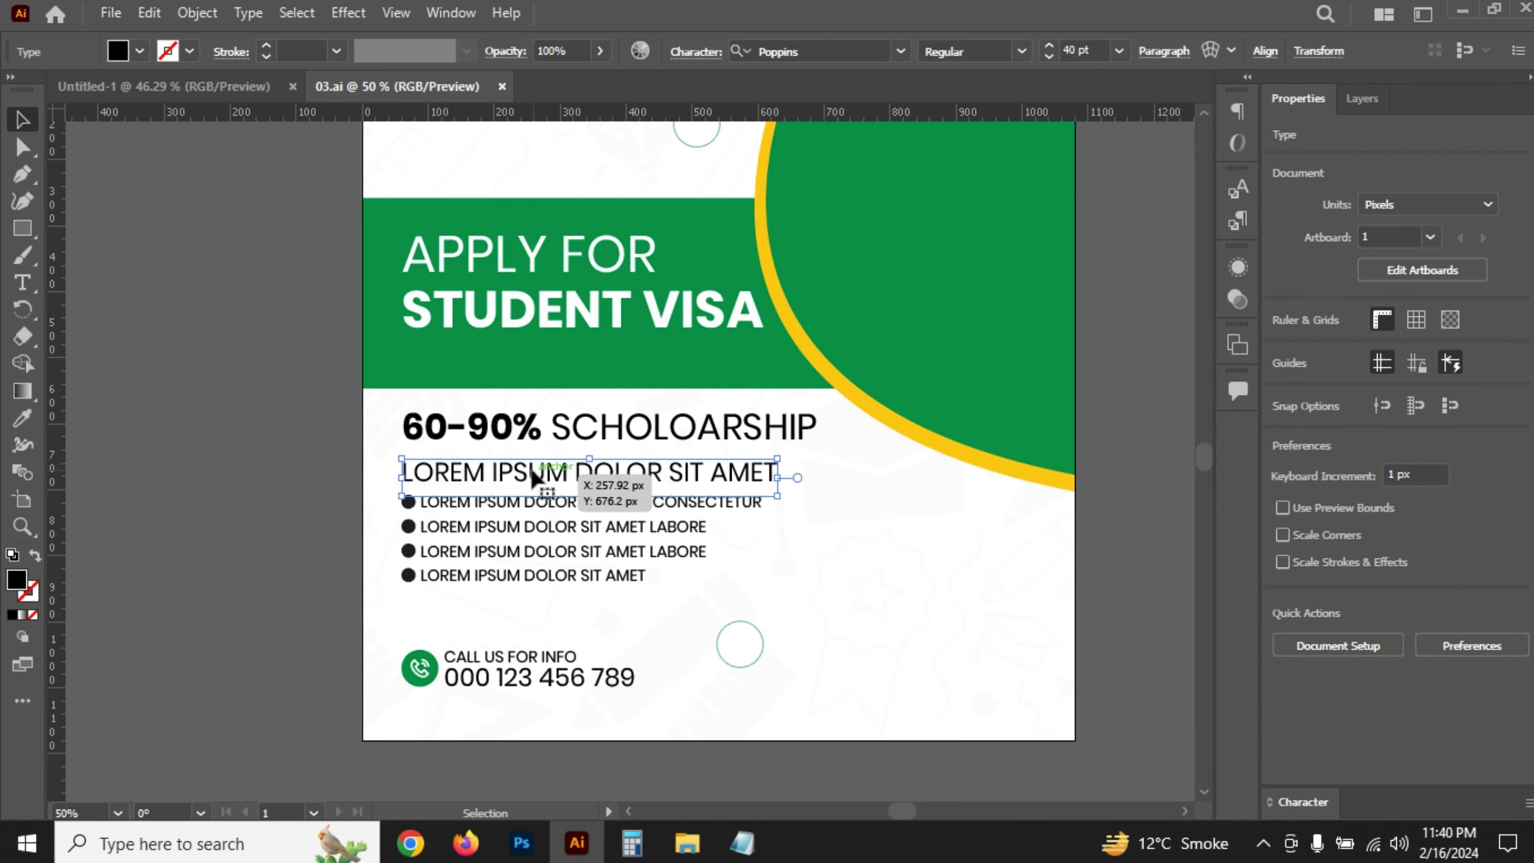
pyautogui.click(493, 433)
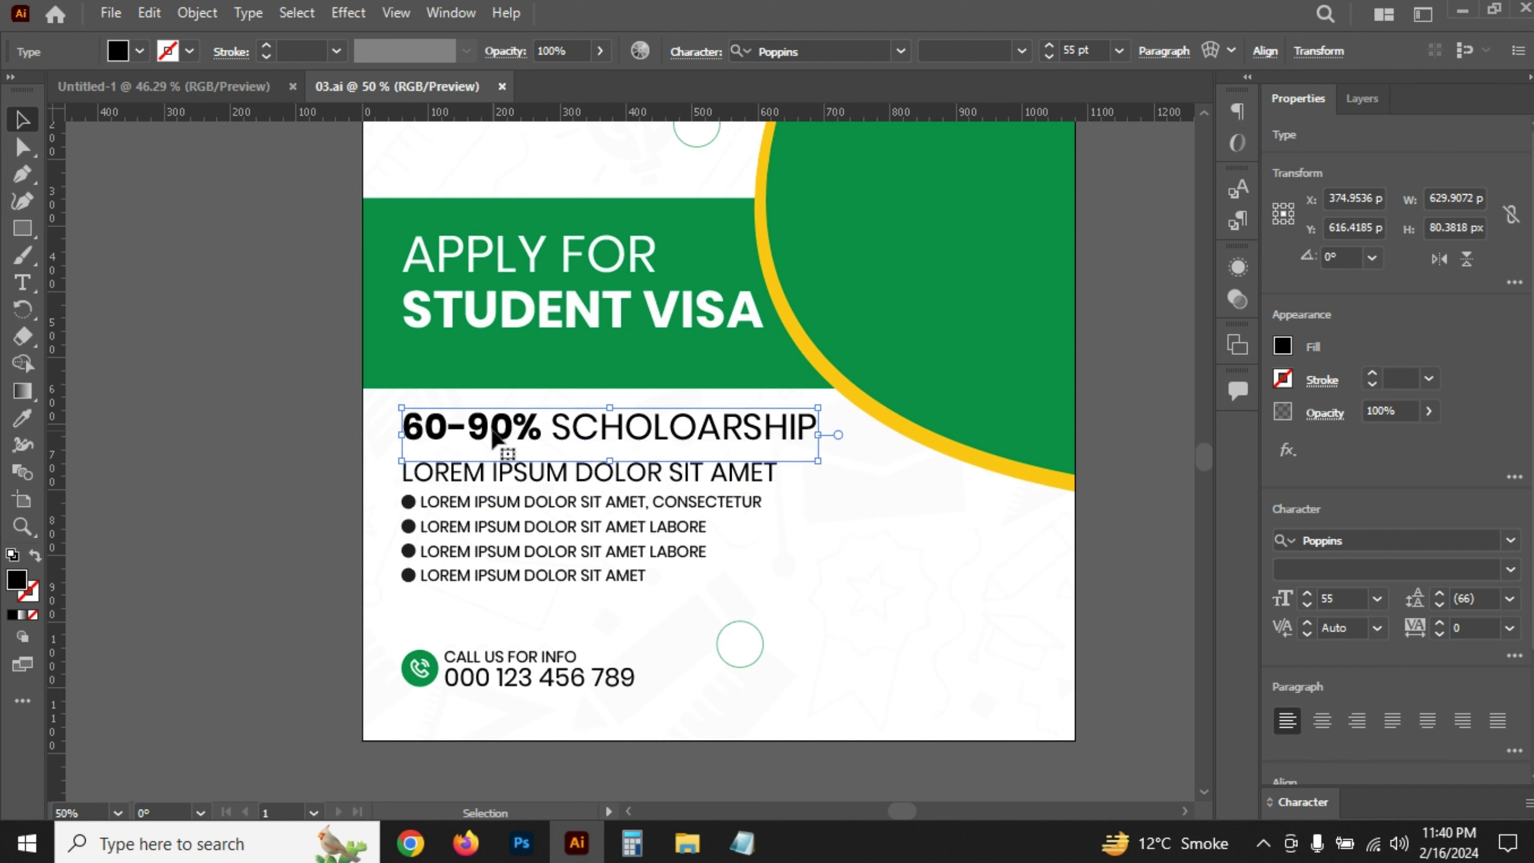
pyautogui.press('i')
pyautogui.click(915, 332)
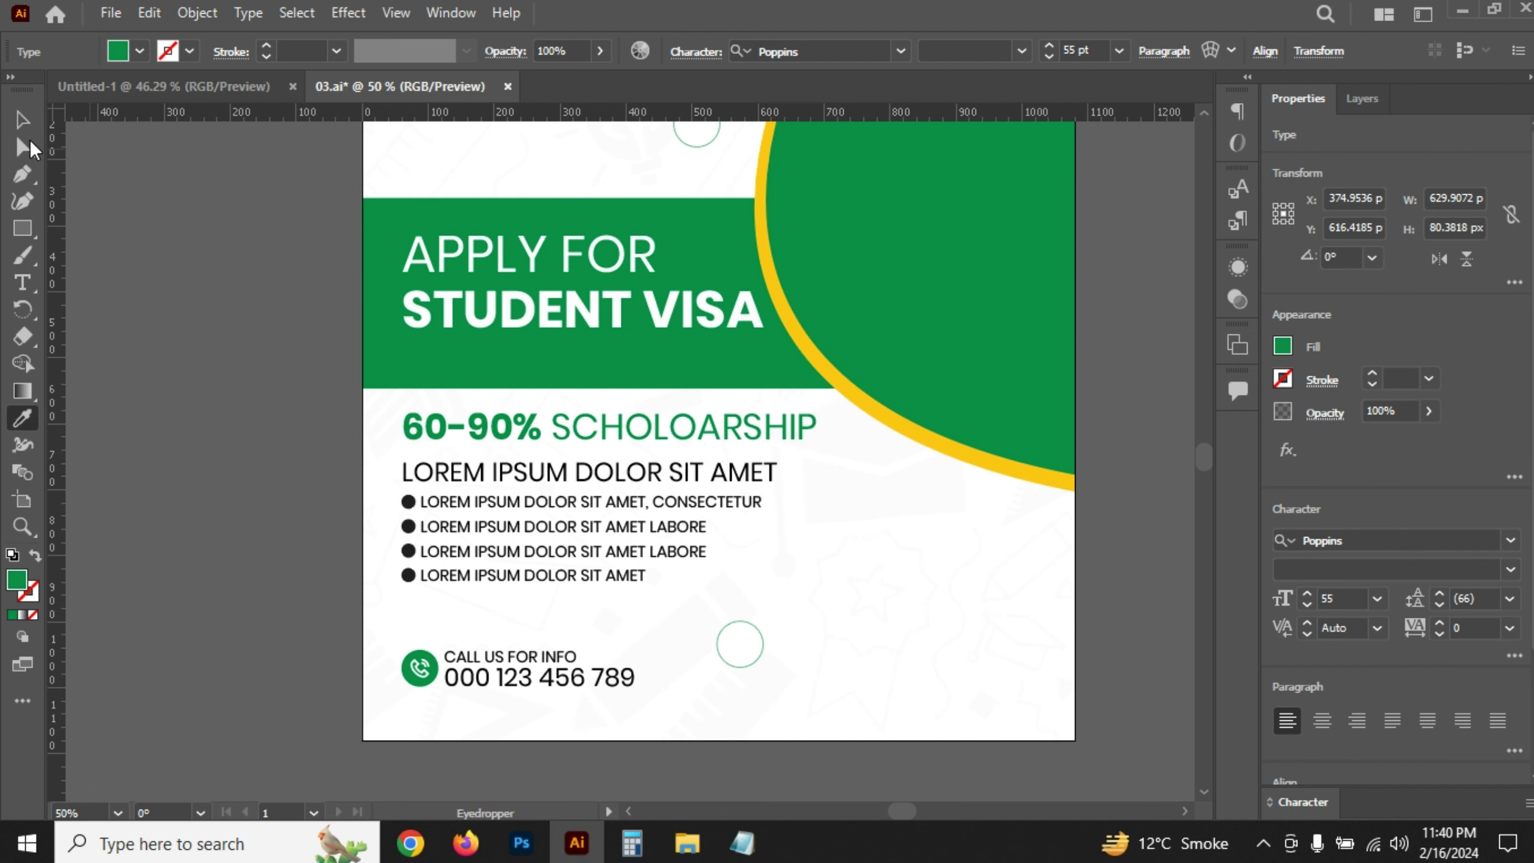
pyautogui.click(22, 120)
pyautogui.click(514, 343)
# - Review the poster layout and check the reference notes again
pyautogui.click(486, 481)
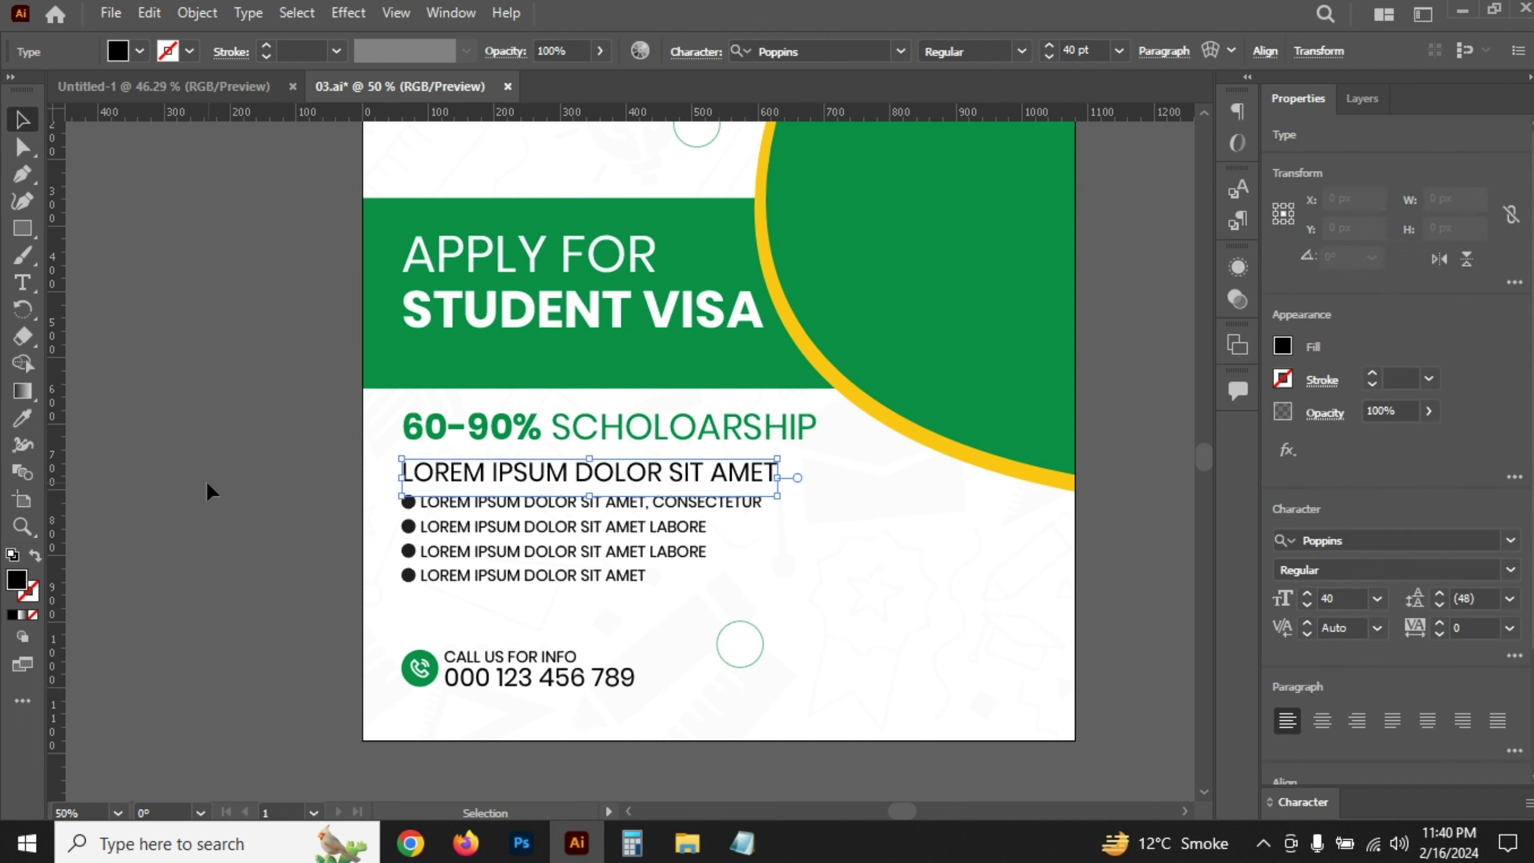
pyautogui.click(321, 463)
pyautogui.moveTo(460, 584); pyautogui.dragTo(461, 585)
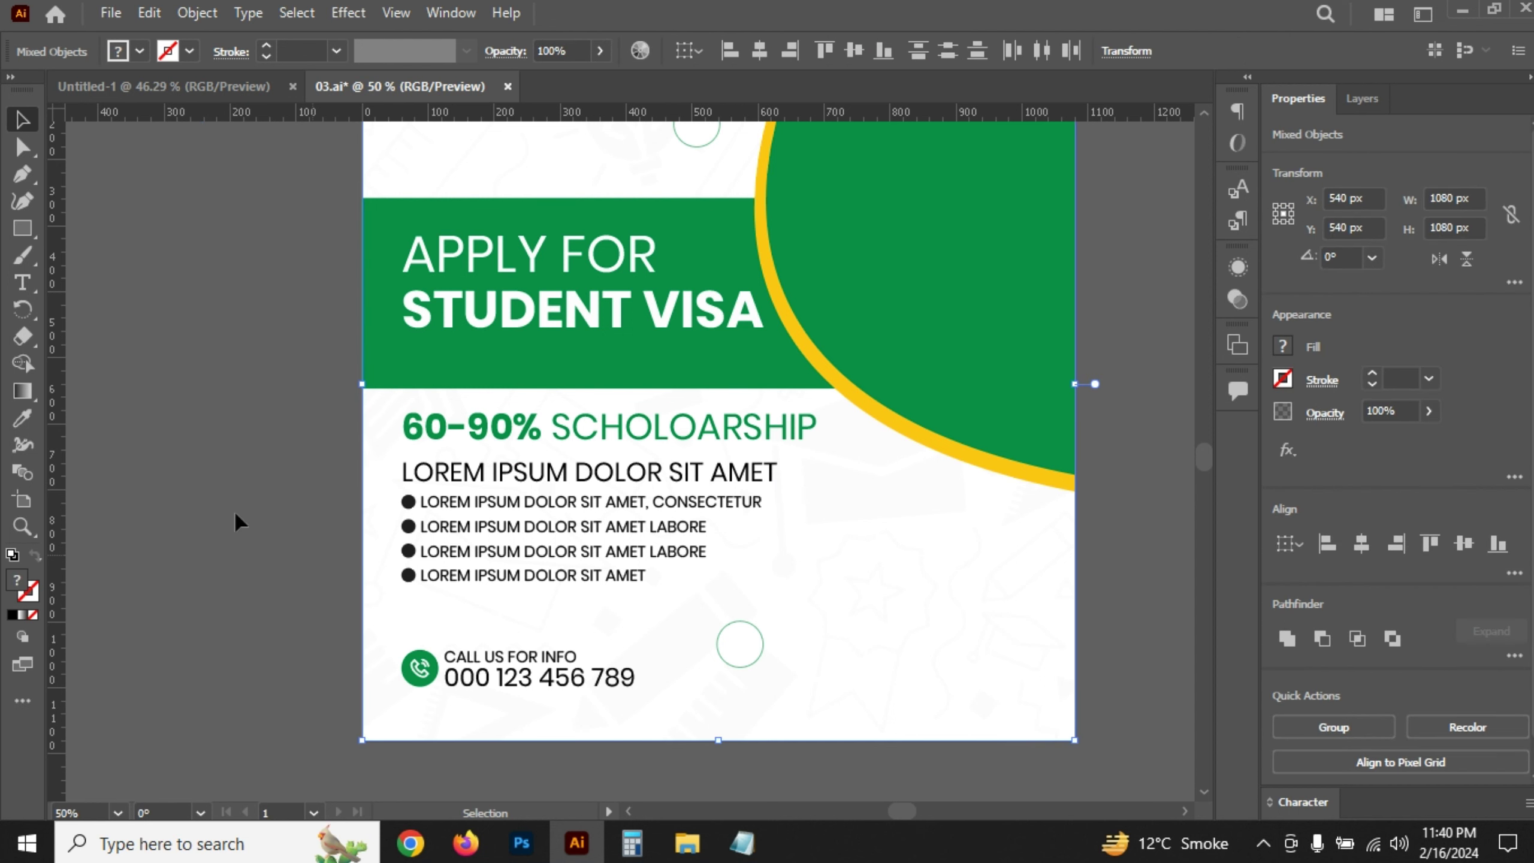
pyautogui.click(184, 452)
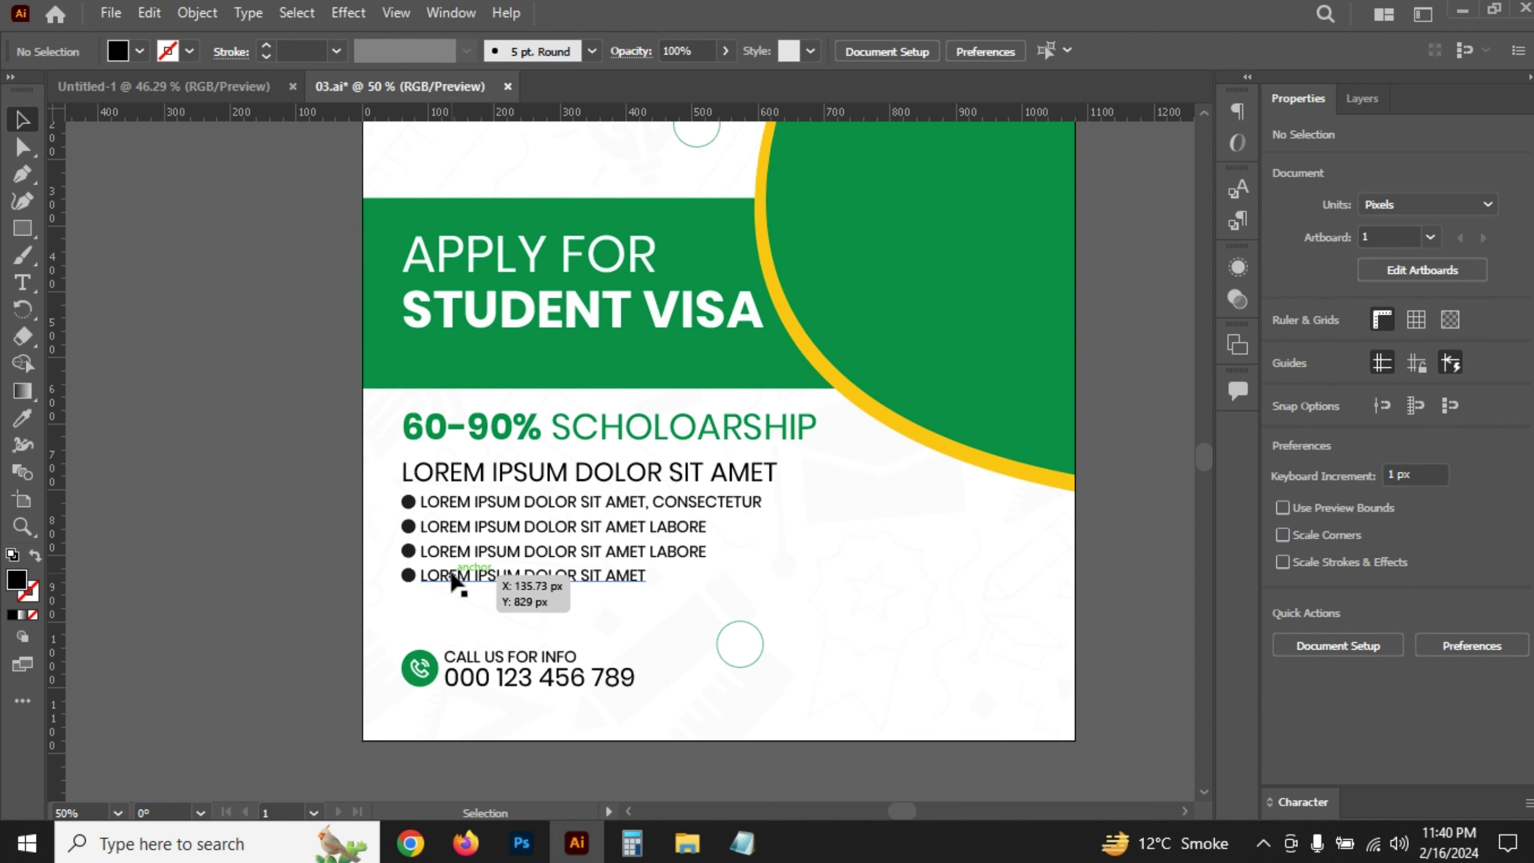
pyautogui.scroll(2, 452, 577)
pyautogui.moveTo(809, 267); pyautogui.dragTo(689, 331)
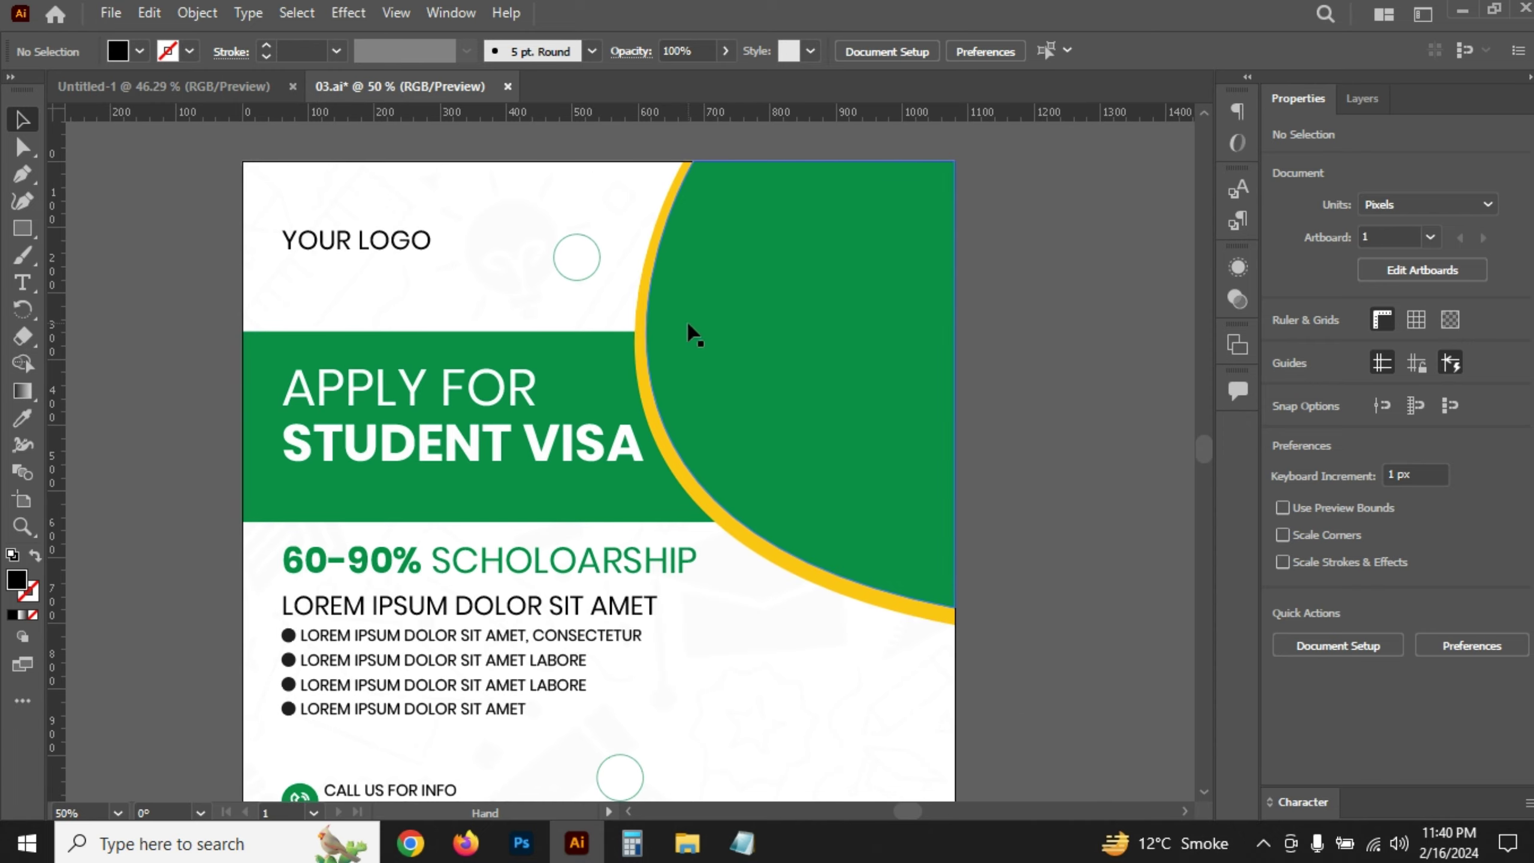
pyautogui.scroll(-3, 812, 478)
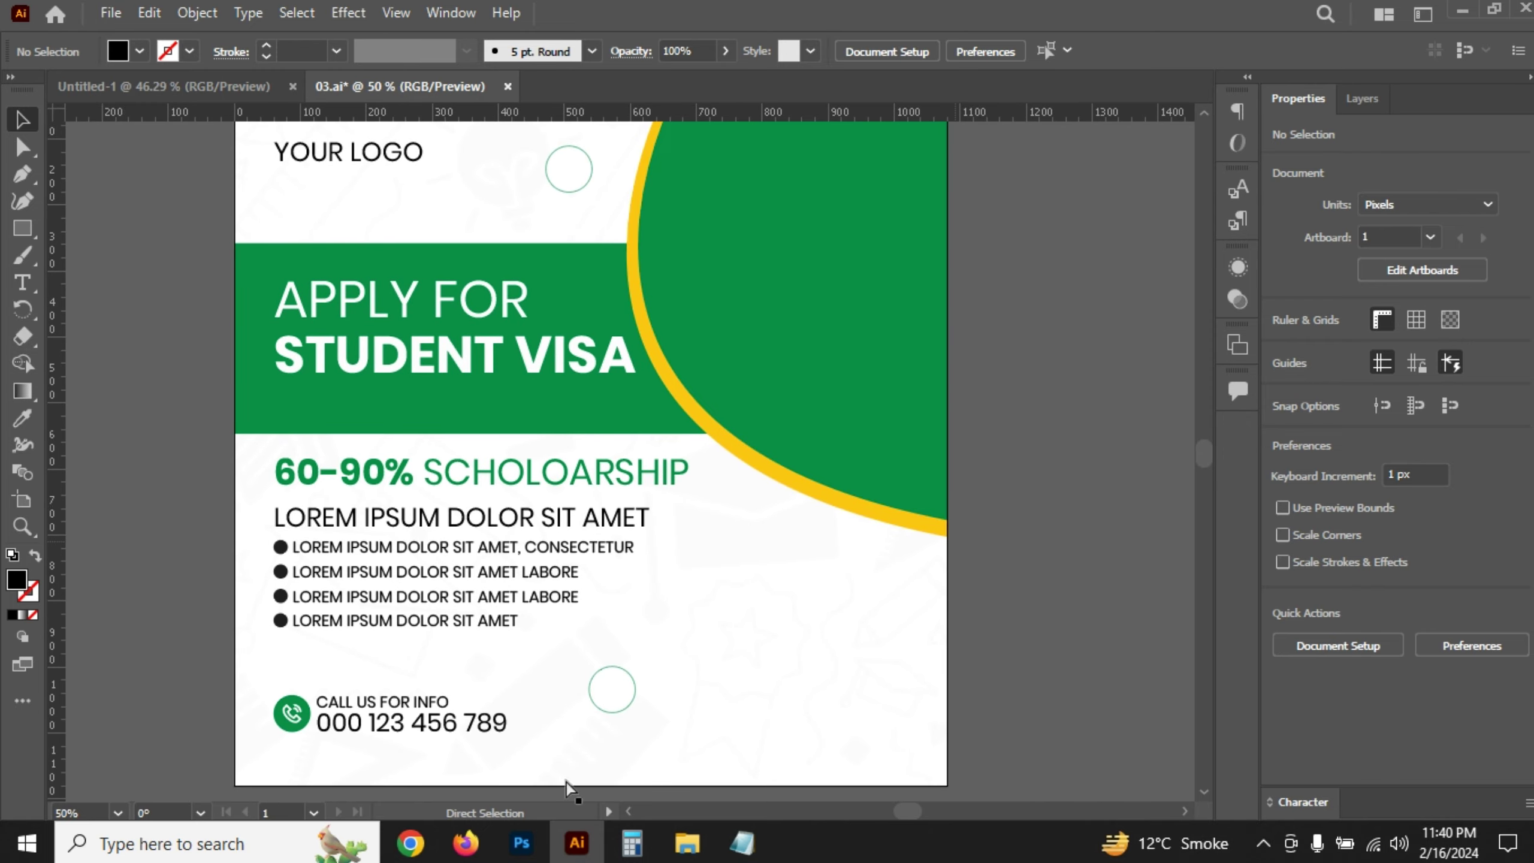
pyautogui.click(763, 845)
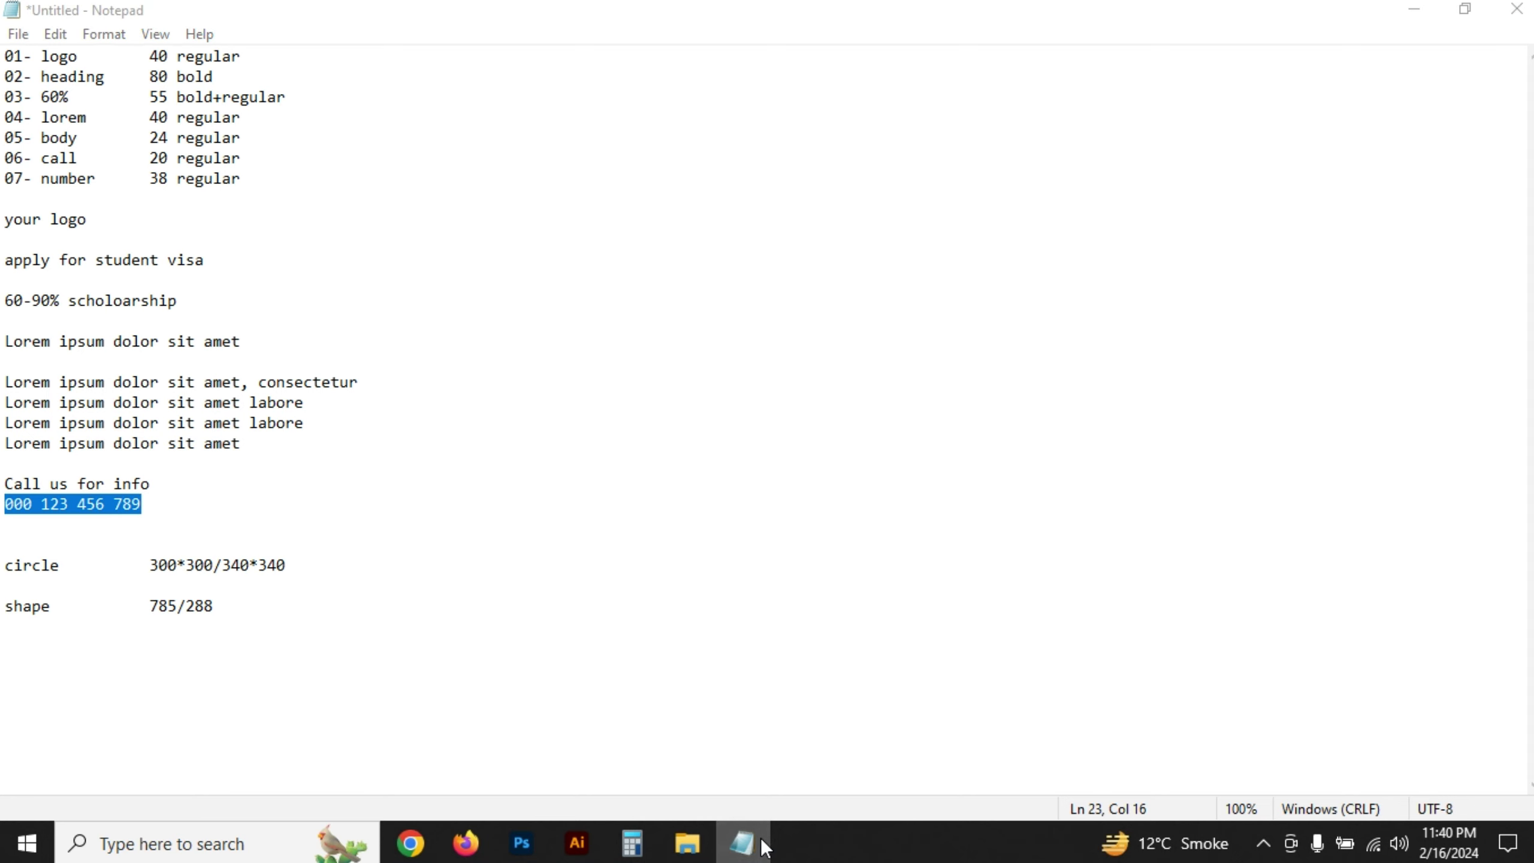
pyautogui.click(763, 845)
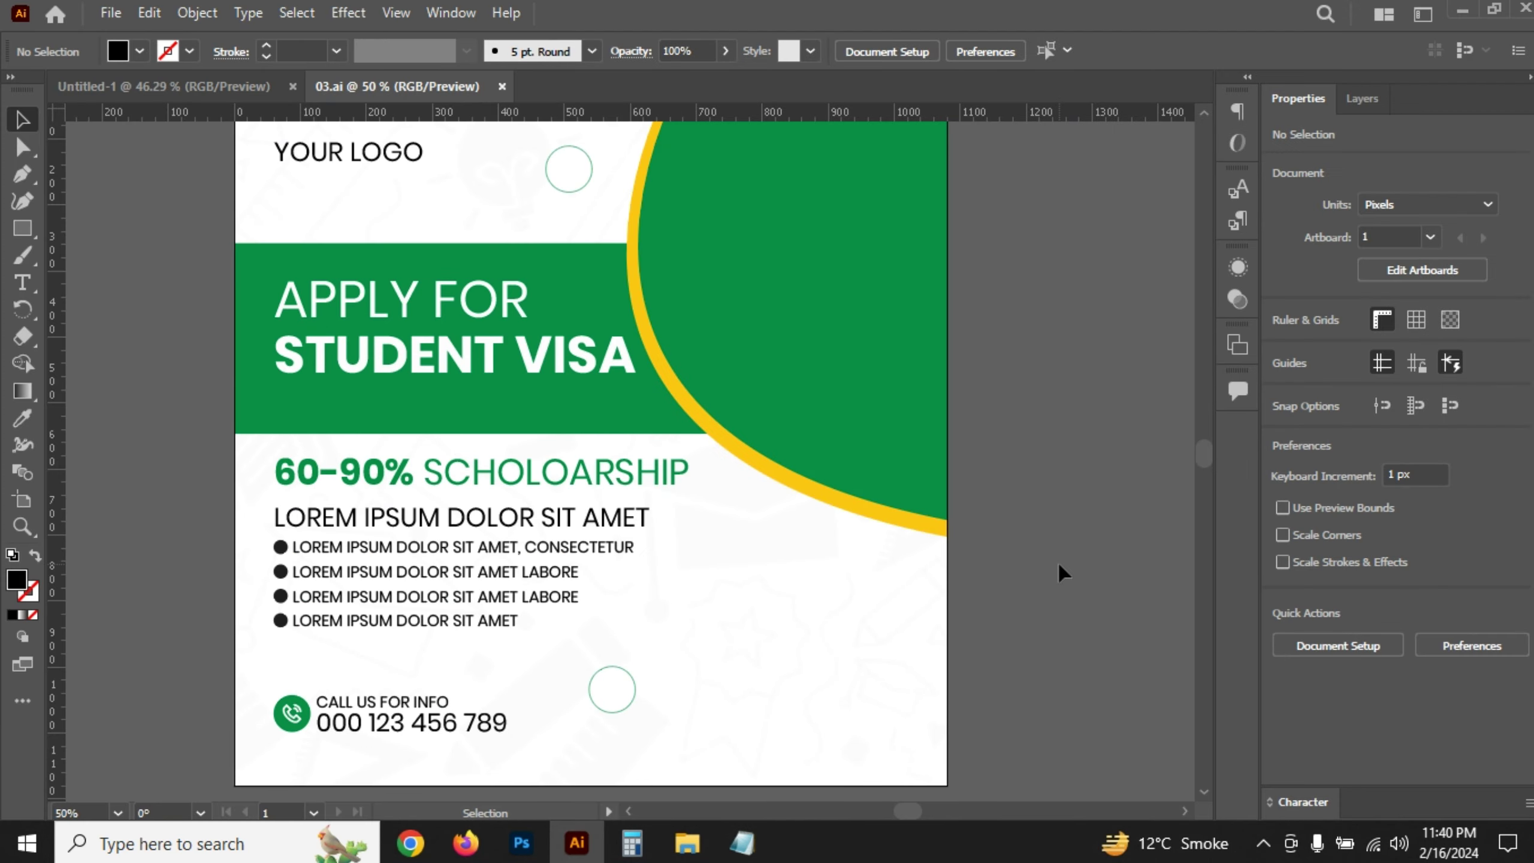
# - Draw a circle, move it to the poster's lower area and fill it with the poster green
pyautogui.press('m')
pyautogui.moveTo(26, 240); pyautogui.dragTo(85, 251)
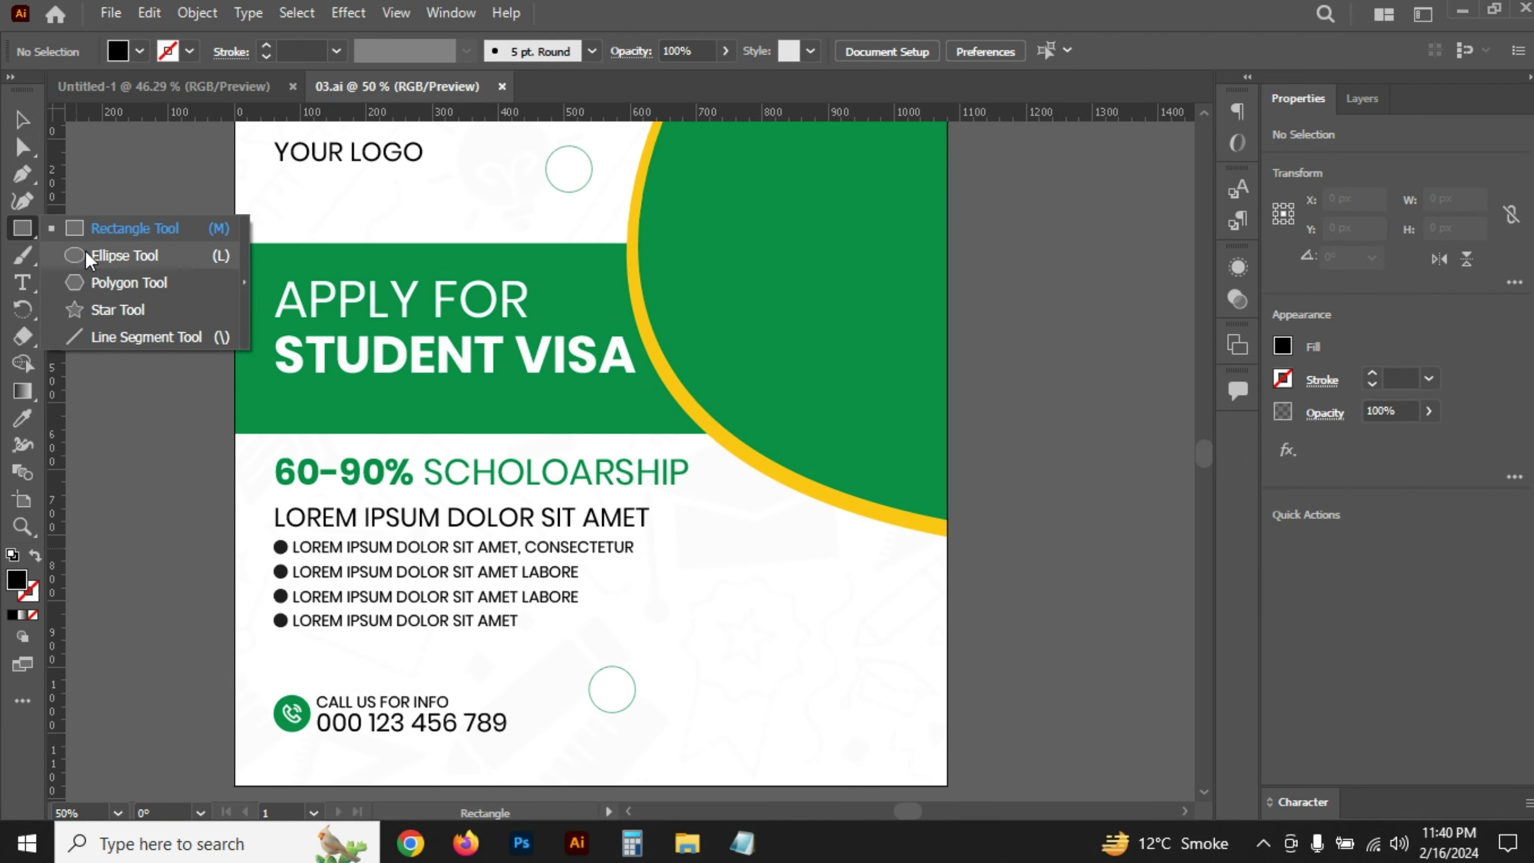
pyautogui.moveTo(986, 388)
pyautogui.mouseDown()
pyautogui.moveTo(1084, 536)
pyautogui.moveTo(1152, 553)
pyautogui.mouseUp()
pyautogui.press('v')
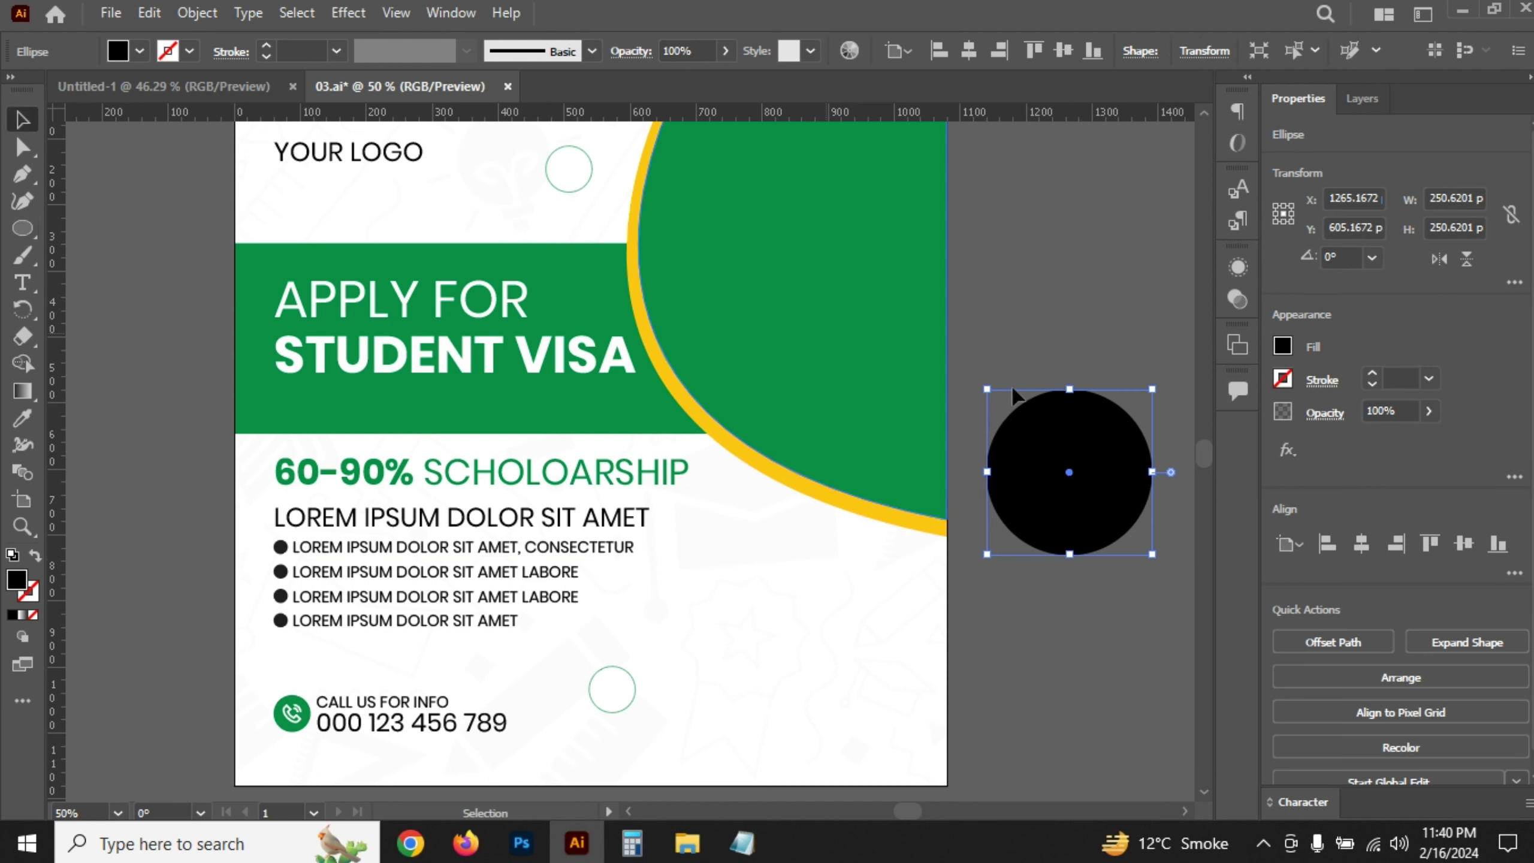
pyautogui.moveTo(1096, 441); pyautogui.dragTo(785, 595)
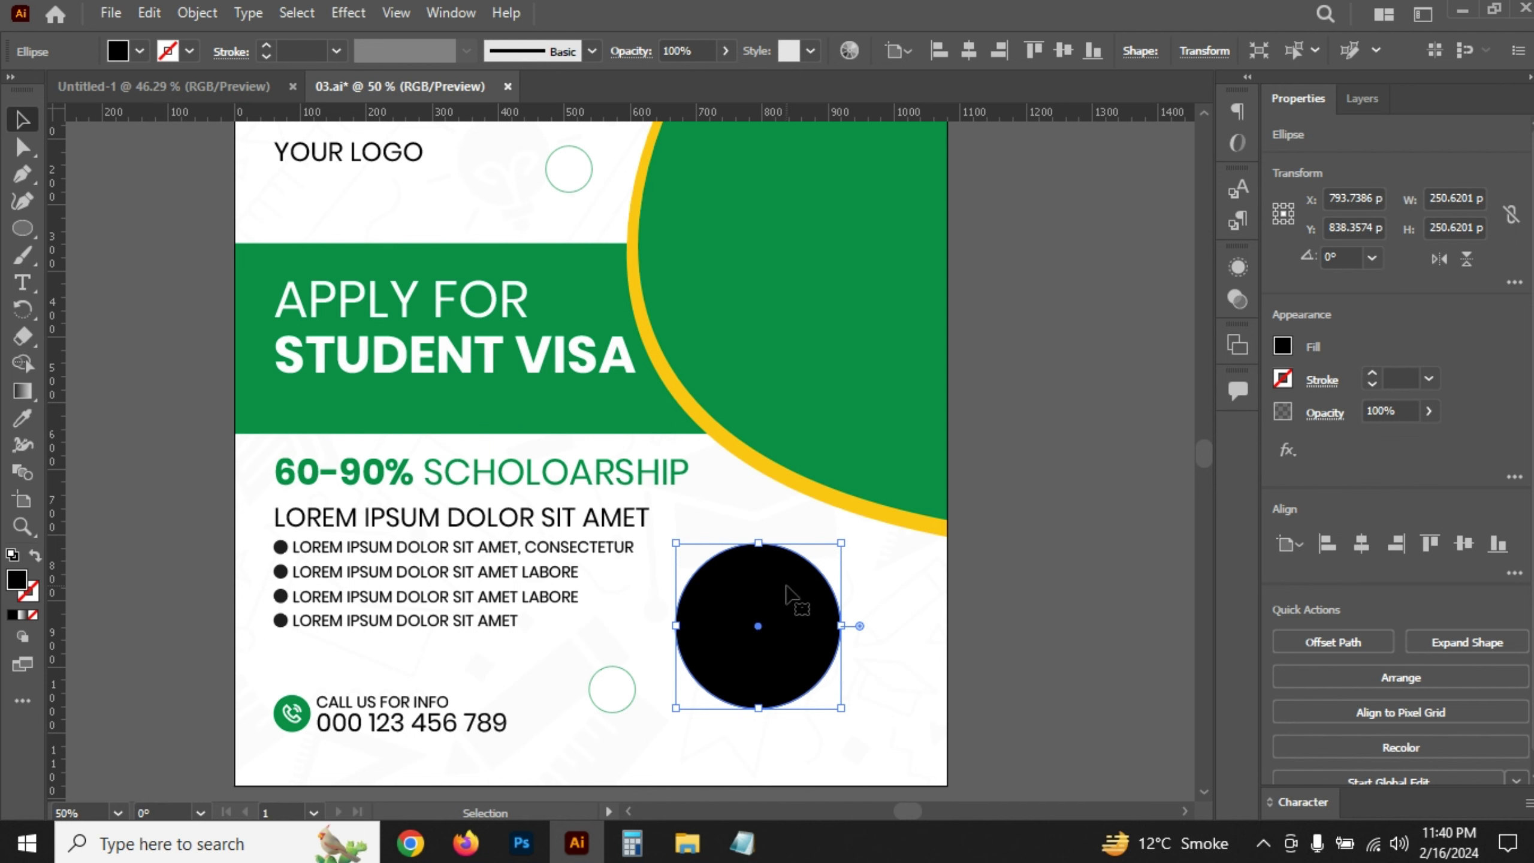
pyautogui.press('i')
pyautogui.click(791, 438)
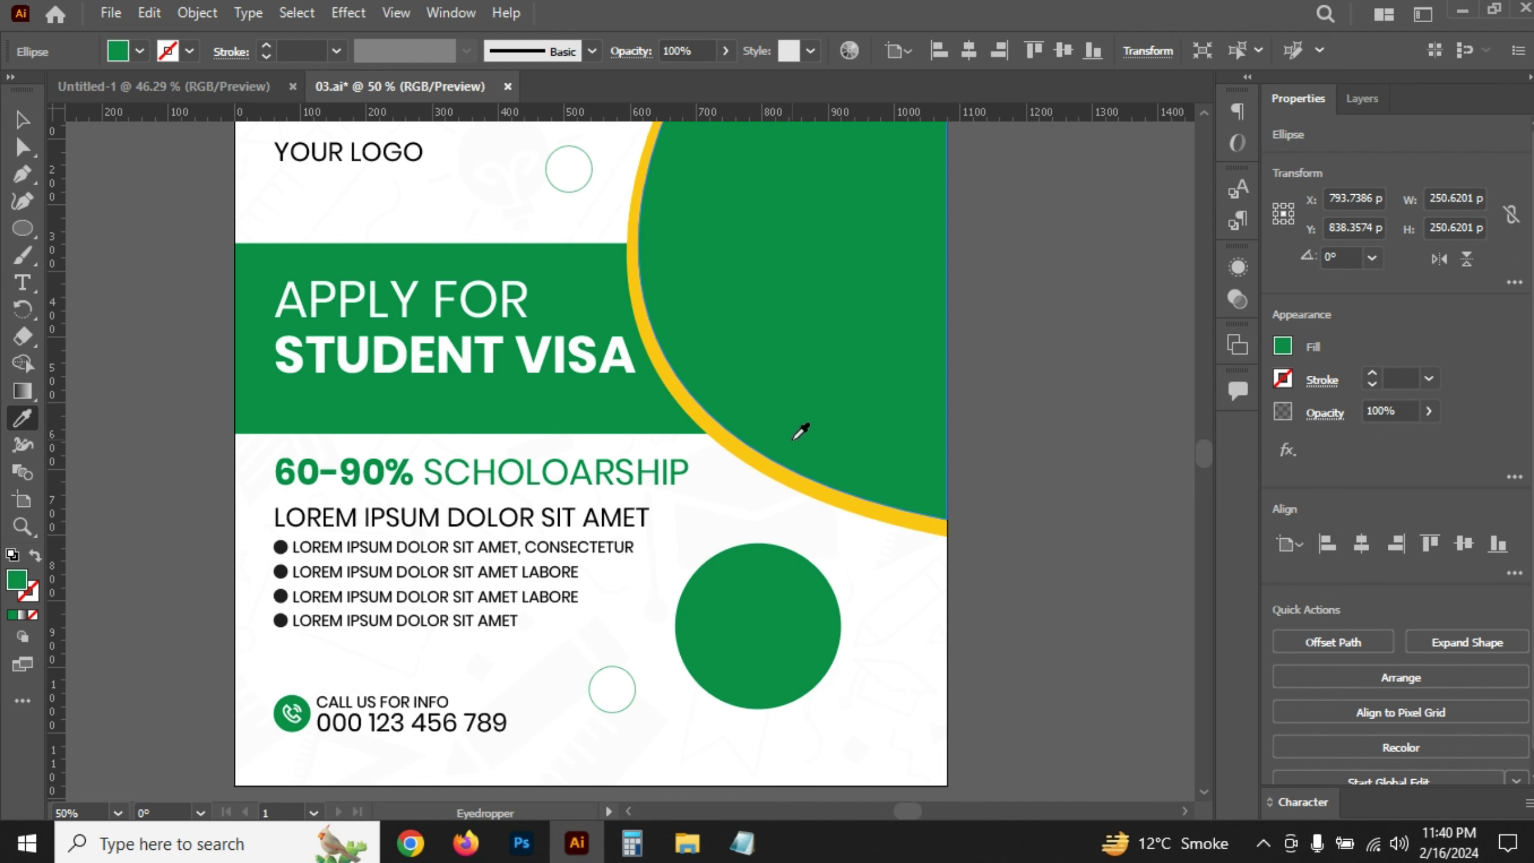
pyautogui.press('v')
pyautogui.moveTo(727, 607); pyautogui.dragTo(775, 619)
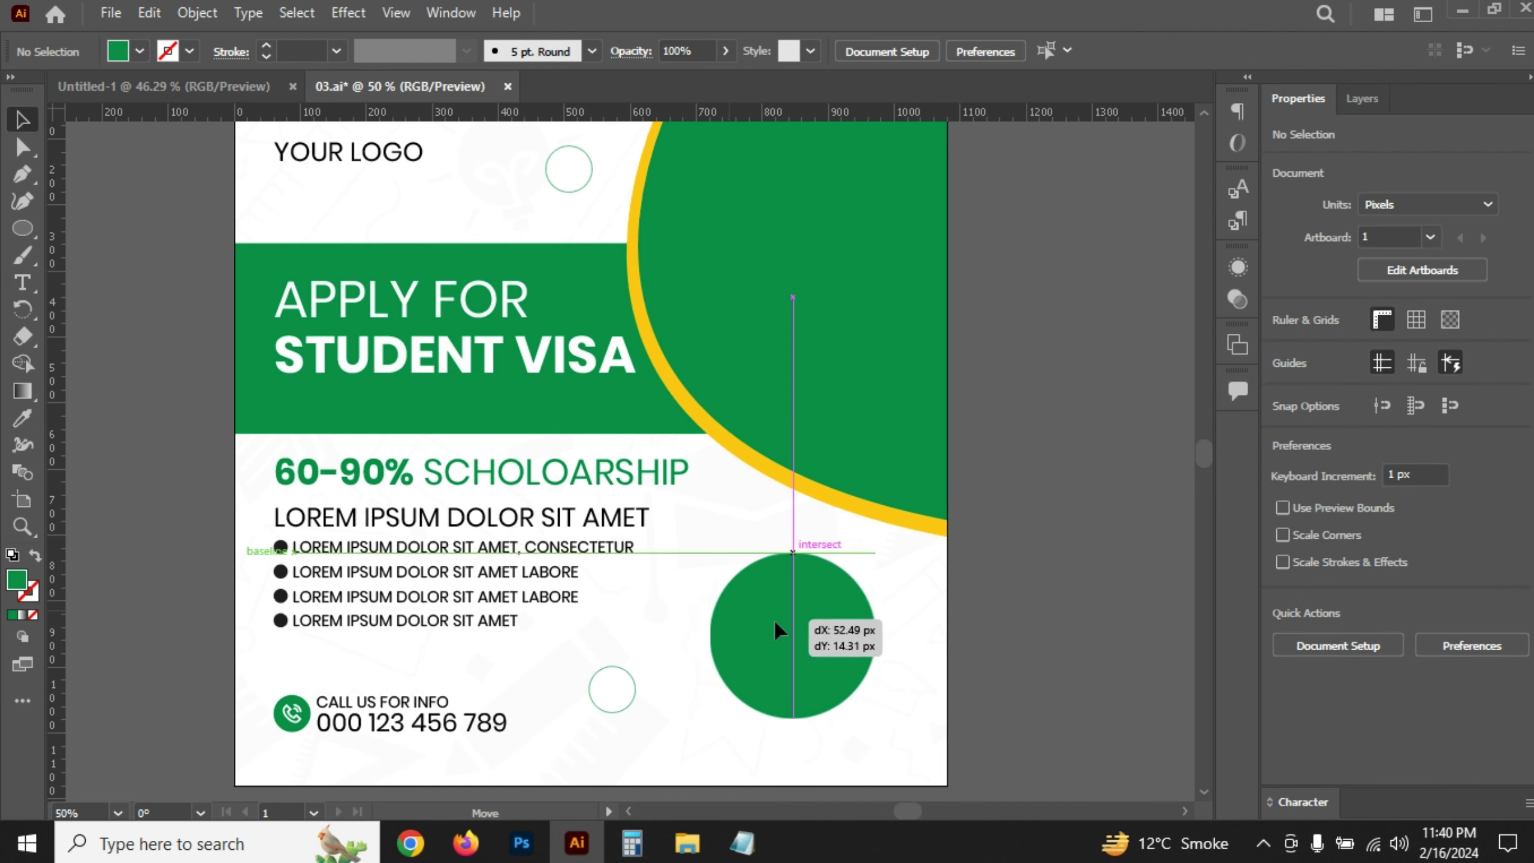
# - Size the circle to 300 px and add an overlapping copy sized 340 px
pyautogui.doubleClick(1456, 197)
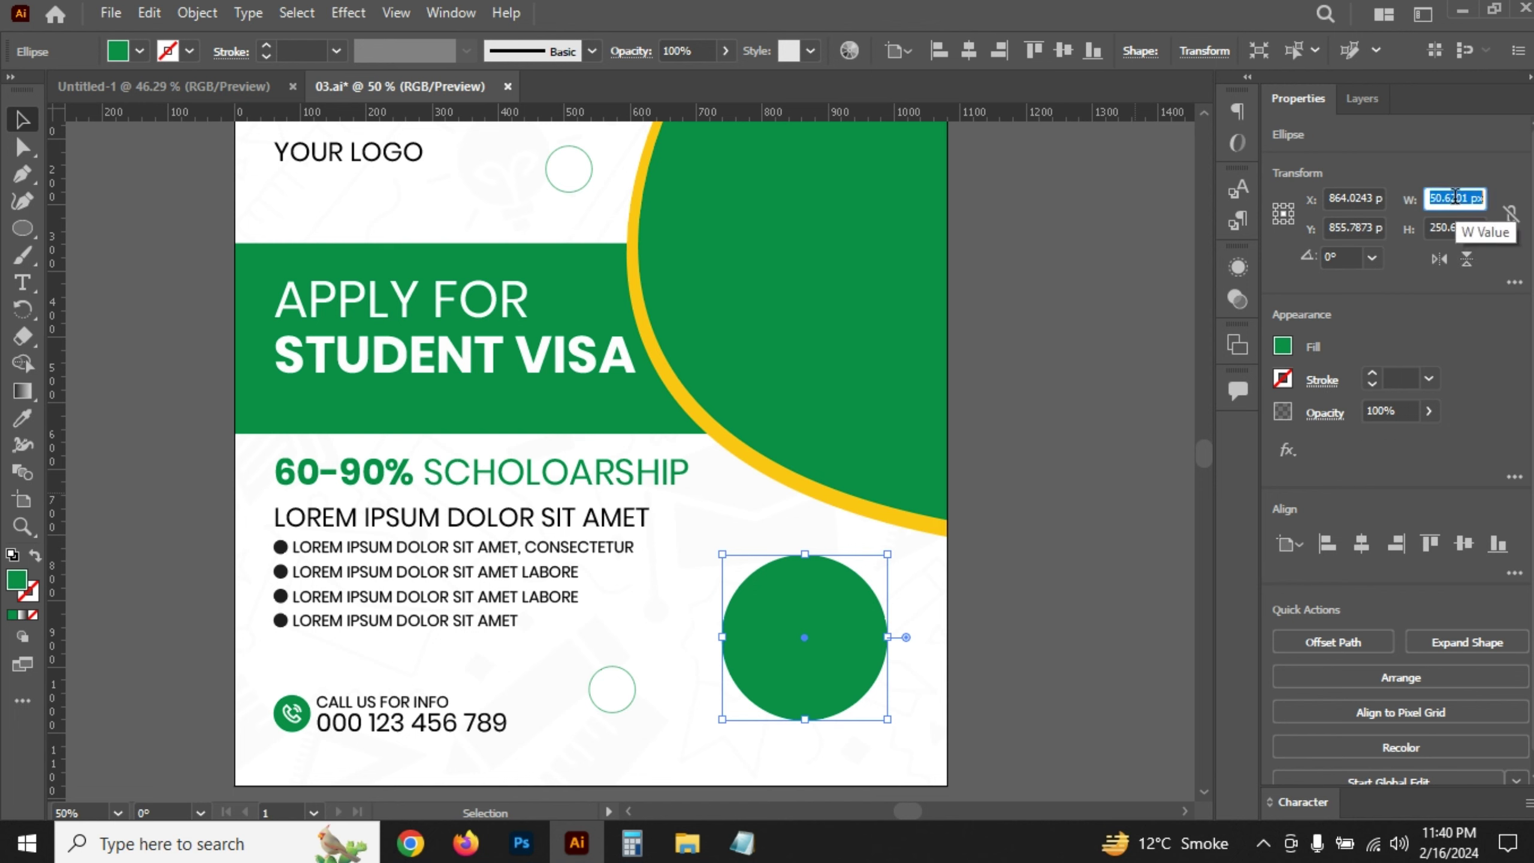
pyautogui.write('0')
pyautogui.press('Tab')
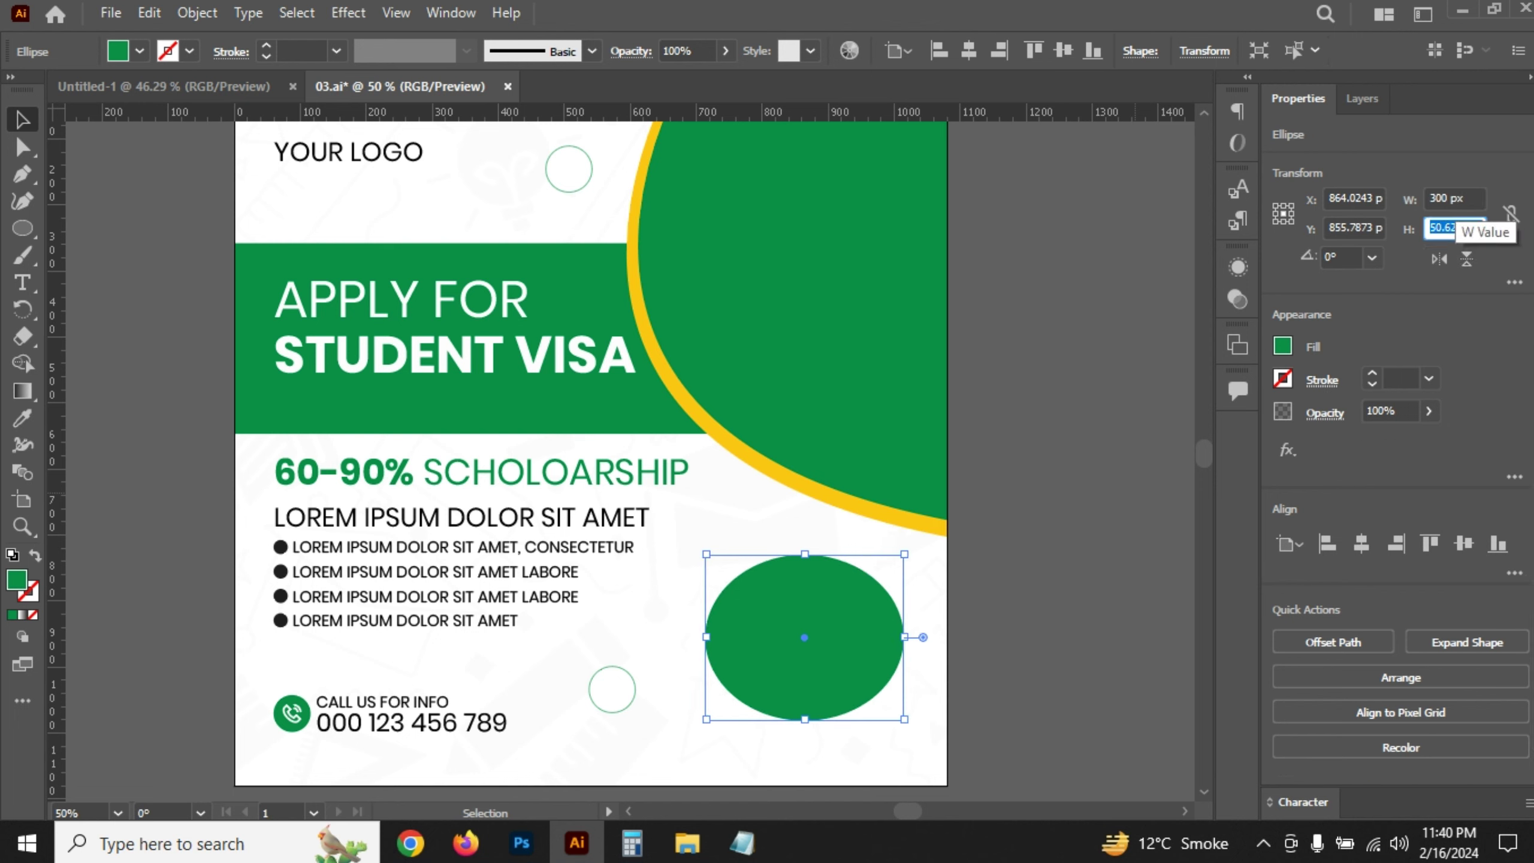
pyautogui.write('300')
pyautogui.press('Return')
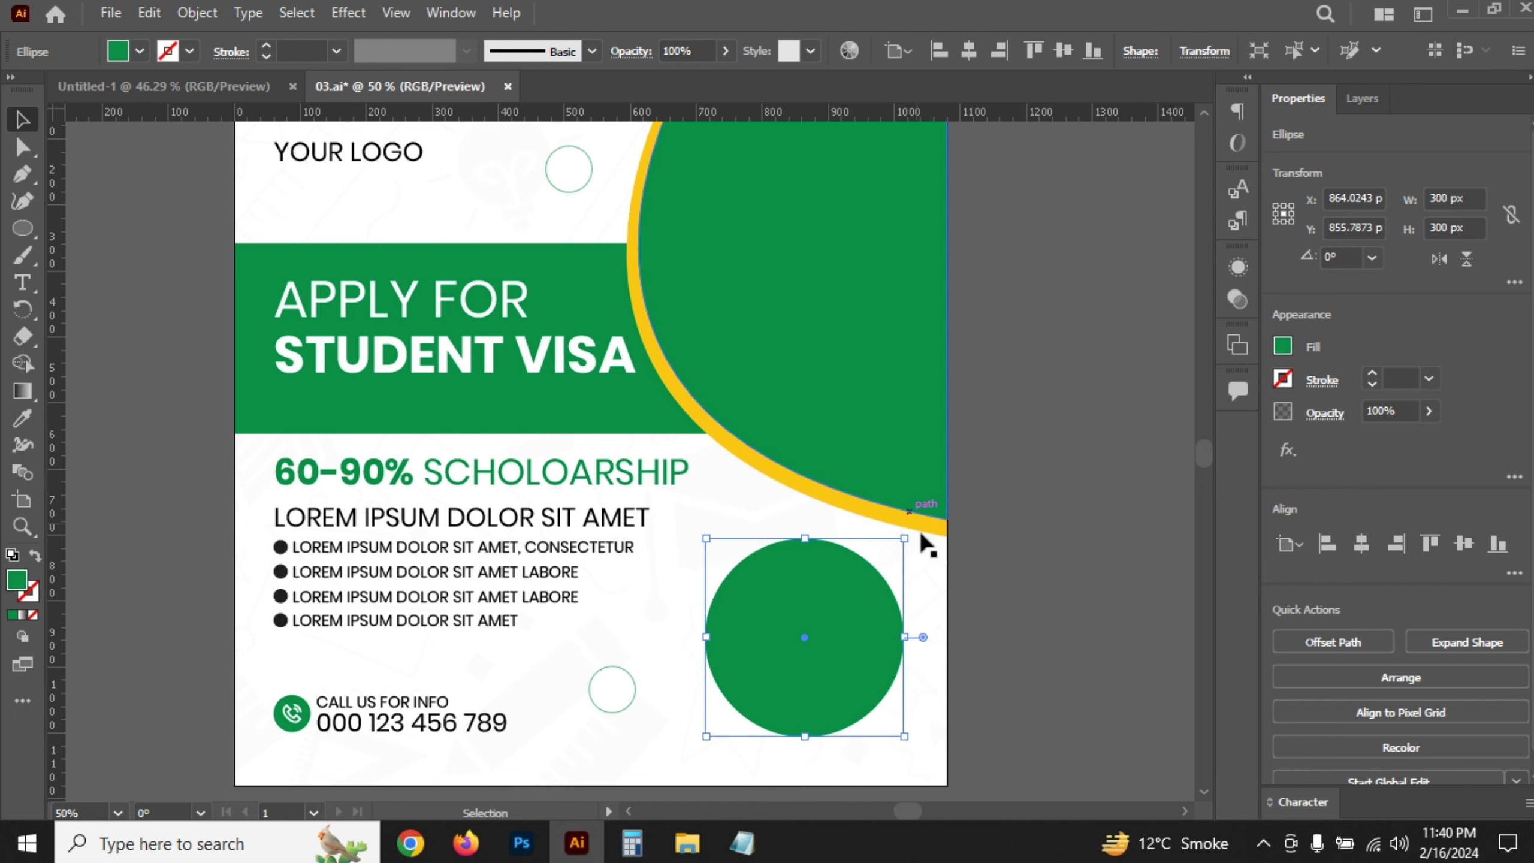
pyautogui.moveTo(827, 613); pyautogui.dragTo(791, 549)
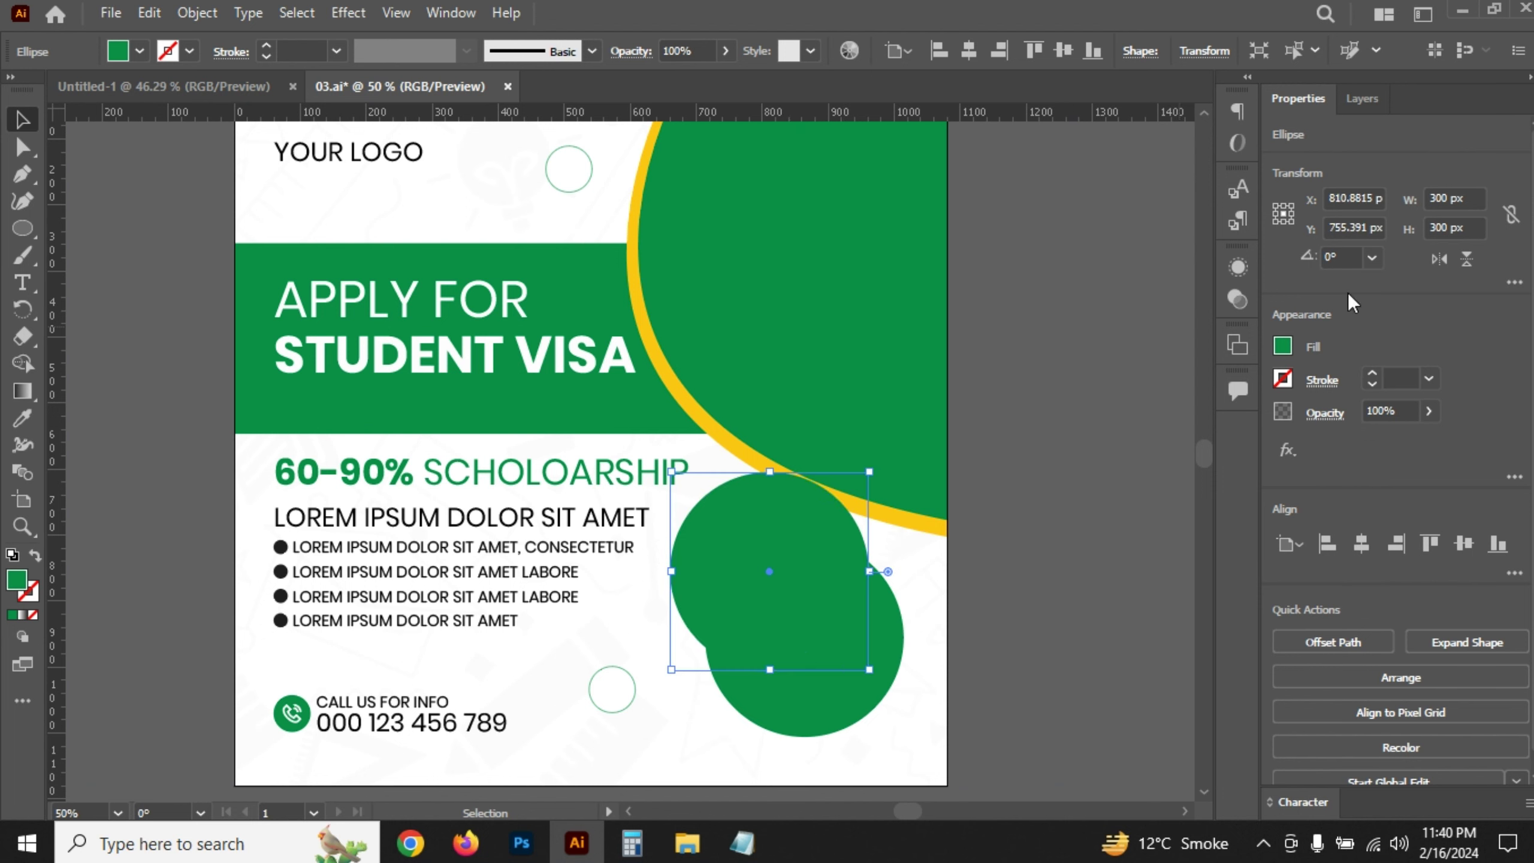
pyautogui.click(1444, 198)
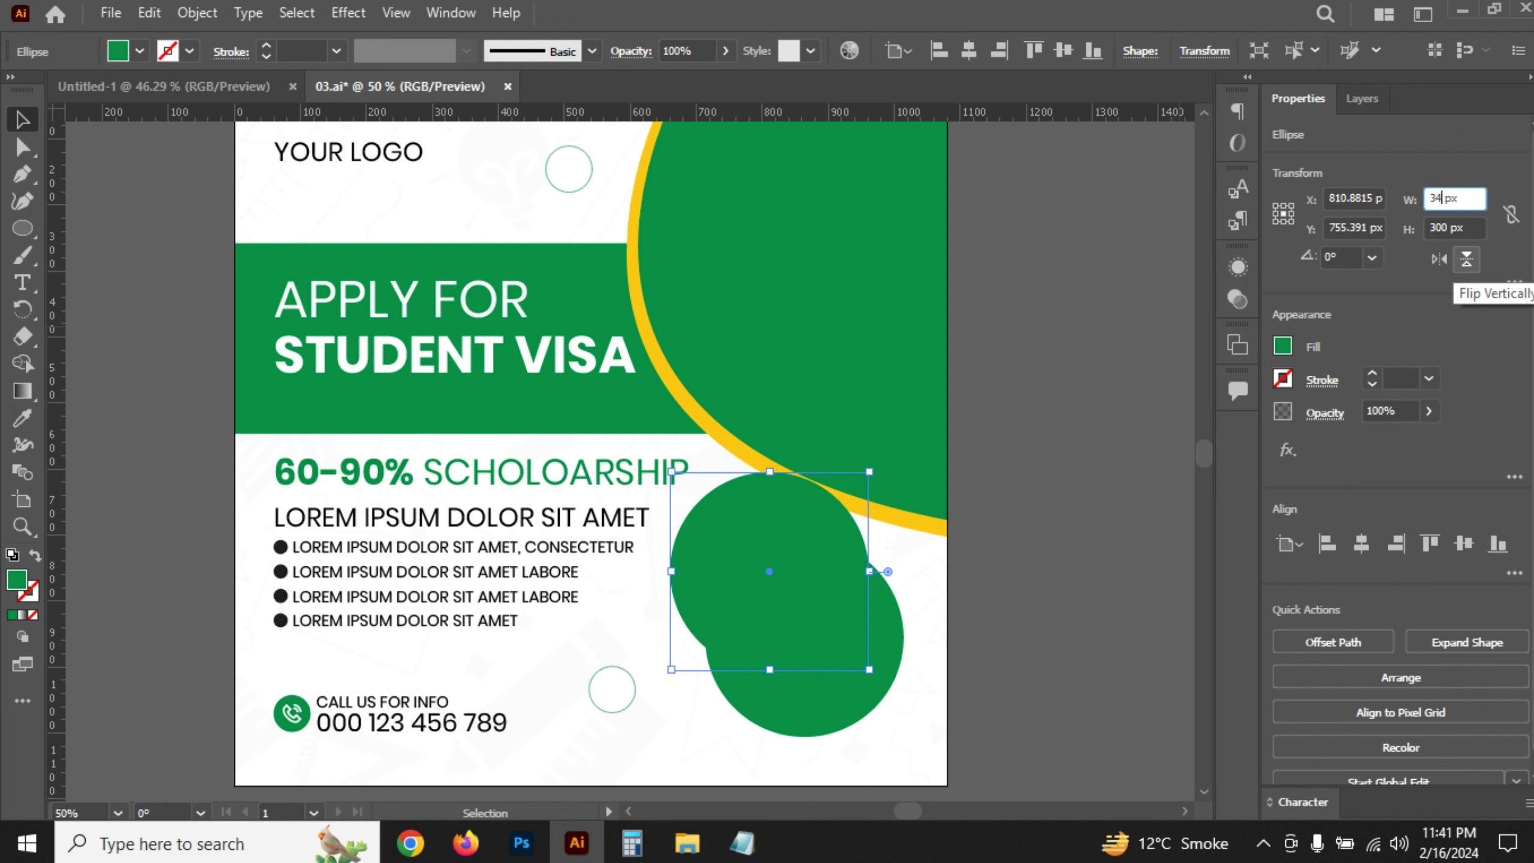
pyautogui.press('Return')
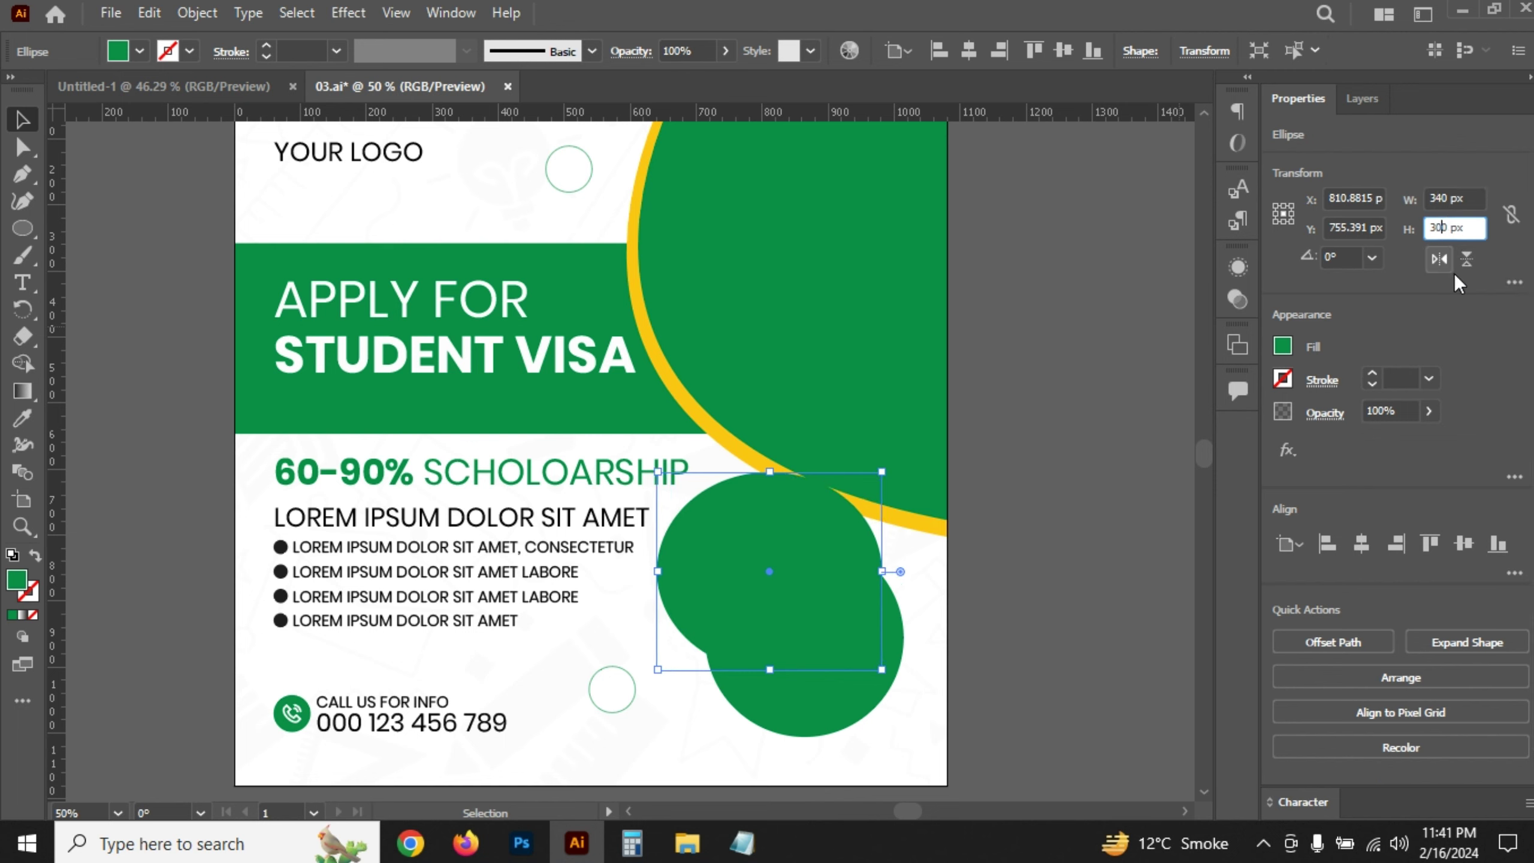
pyautogui.write('340')
pyautogui.press('Return')
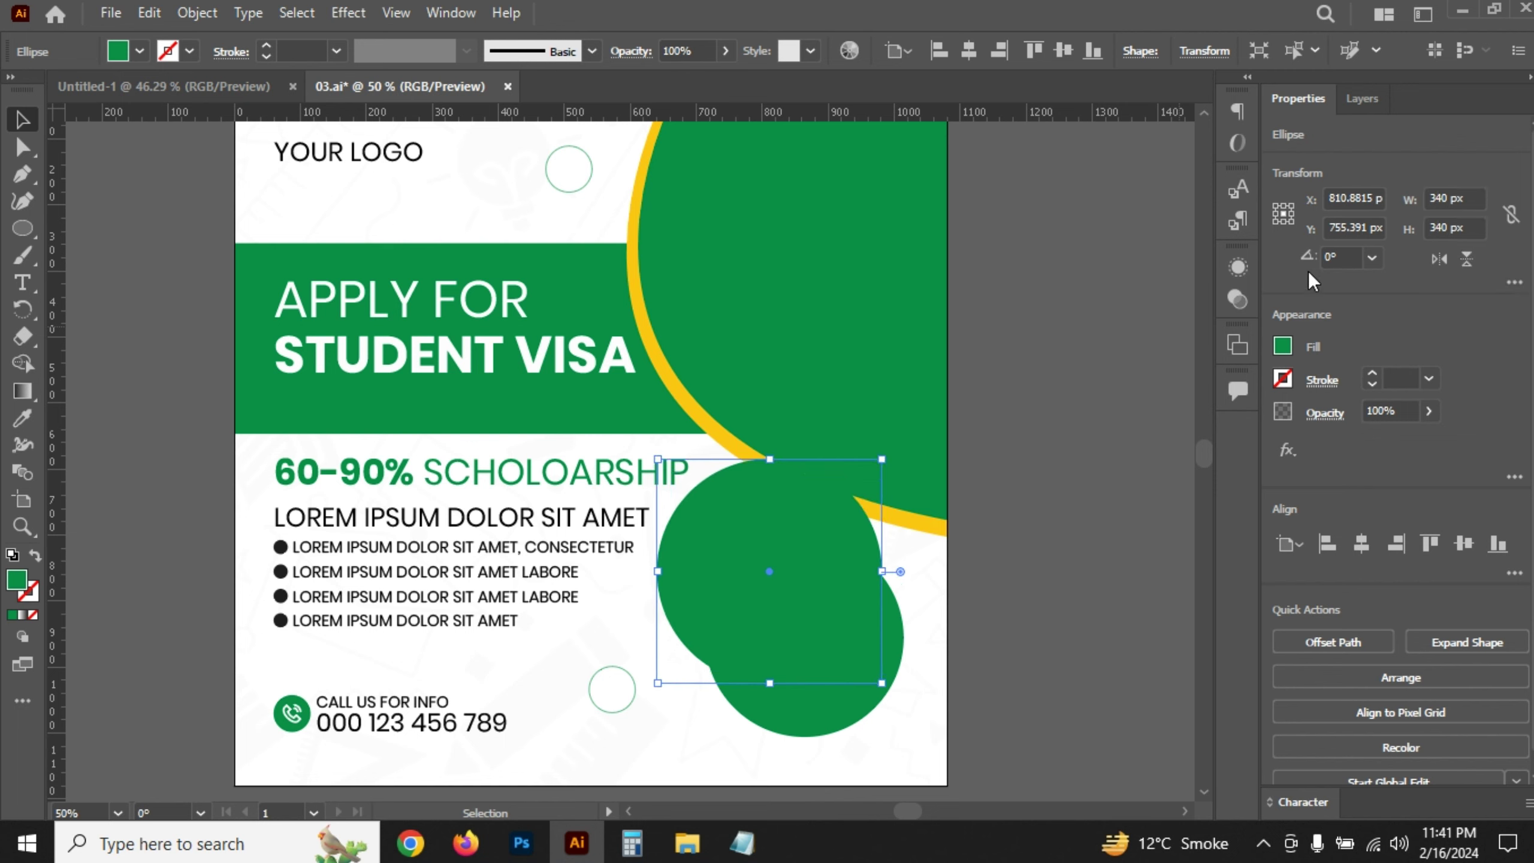
# - Fill the larger circle with the poster's yellow and bring the green circle to the front
pyautogui.press('i')
pyautogui.click(951, 521)
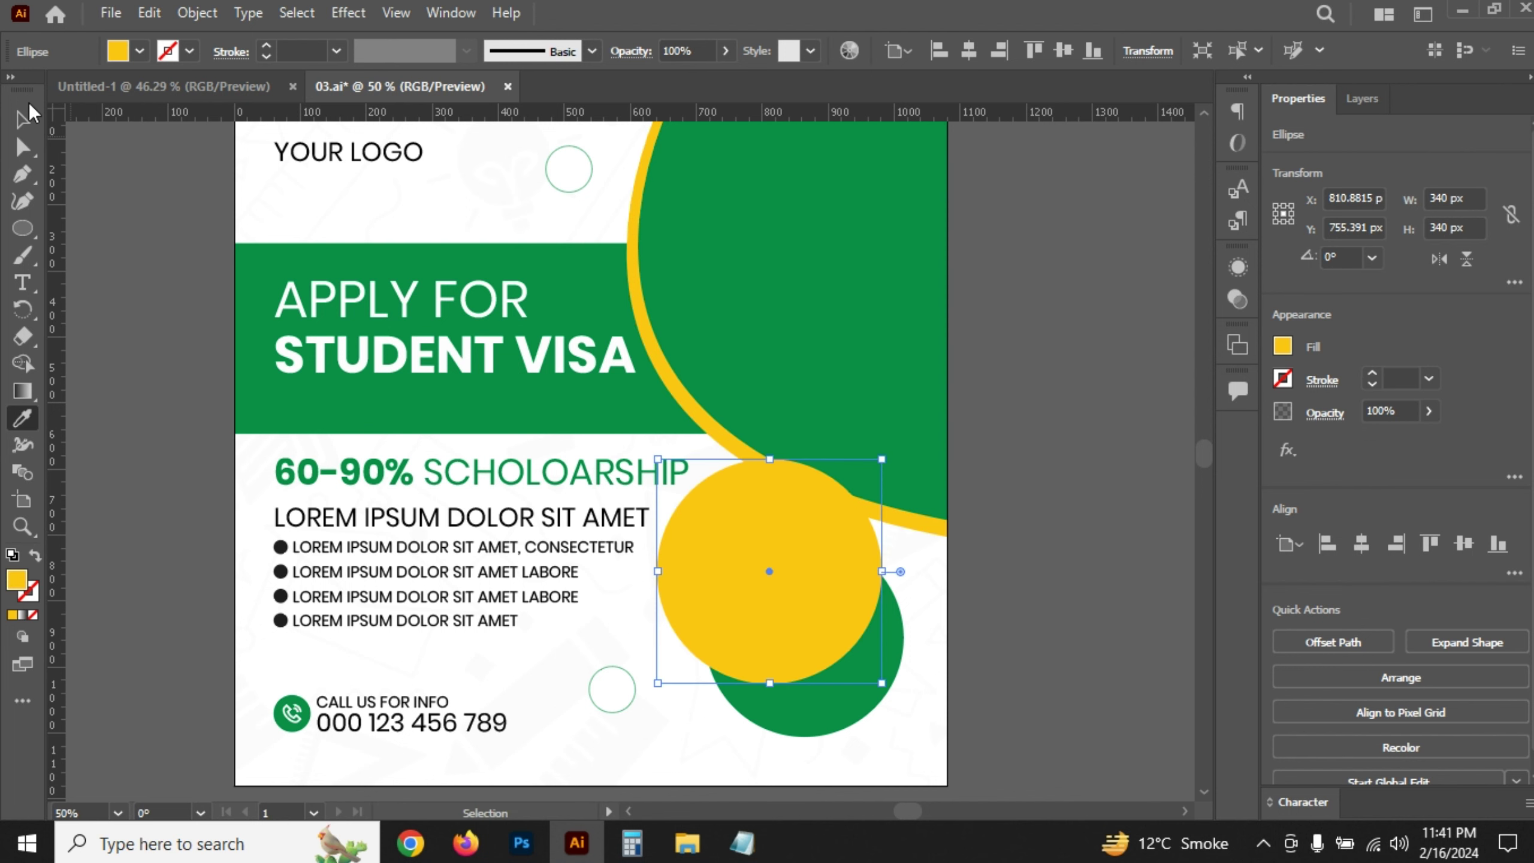
pyautogui.press('v')
pyautogui.click(983, 662)
pyautogui.click(847, 706)
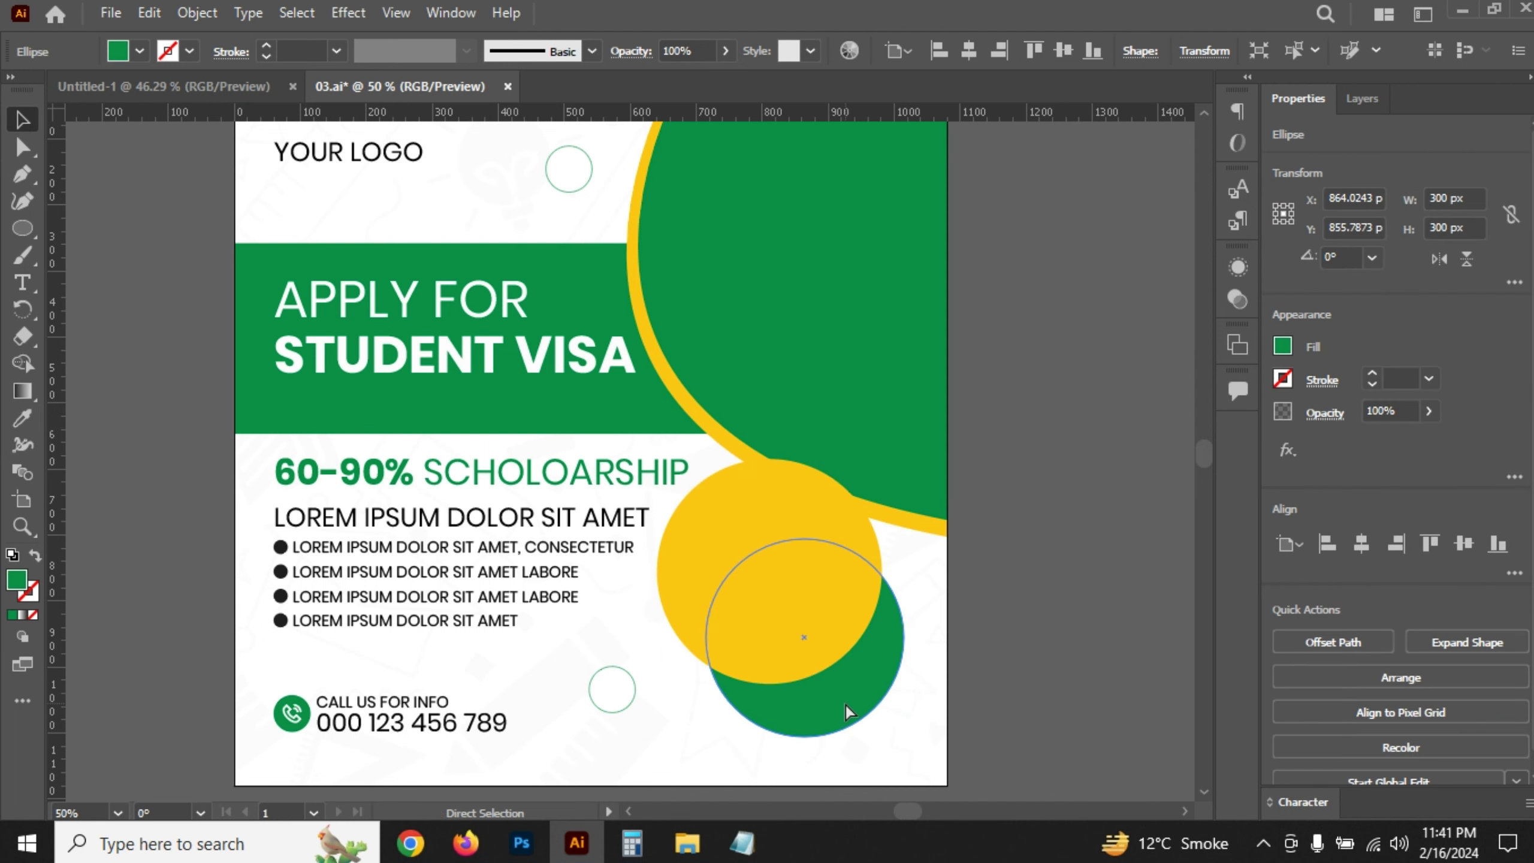
pyautogui.hotkey('ctrl', 'shift', ']')
# - Centre the green and yellow circles on each other and group them
pyautogui.click(734, 487)
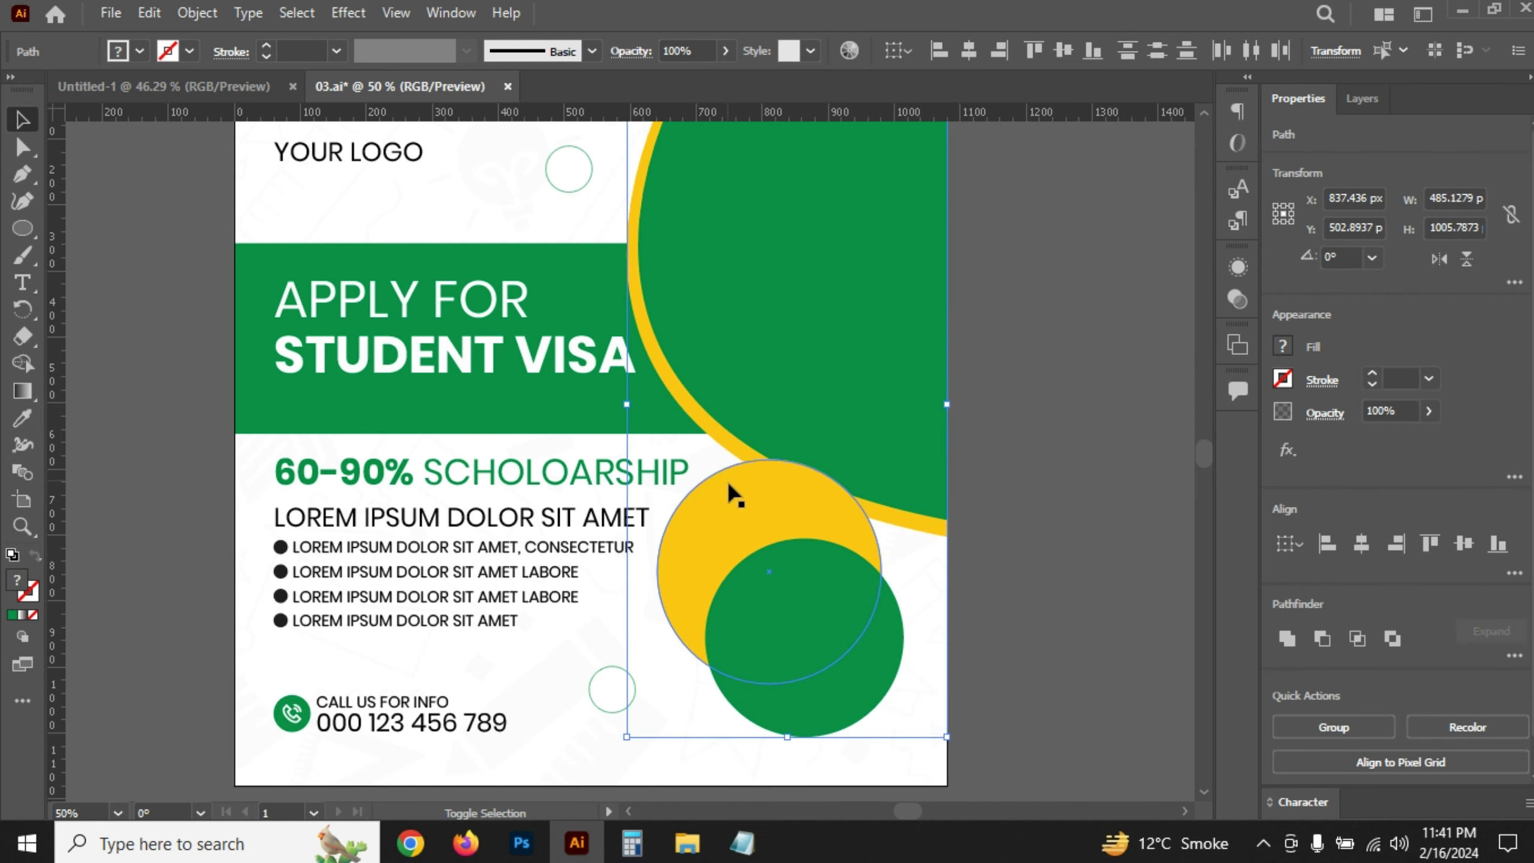
pyautogui.click(959, 527)
pyautogui.click(743, 580)
pyautogui.keyDown('shift'); pyautogui.click(719, 499); pyautogui.keyUp('shift')
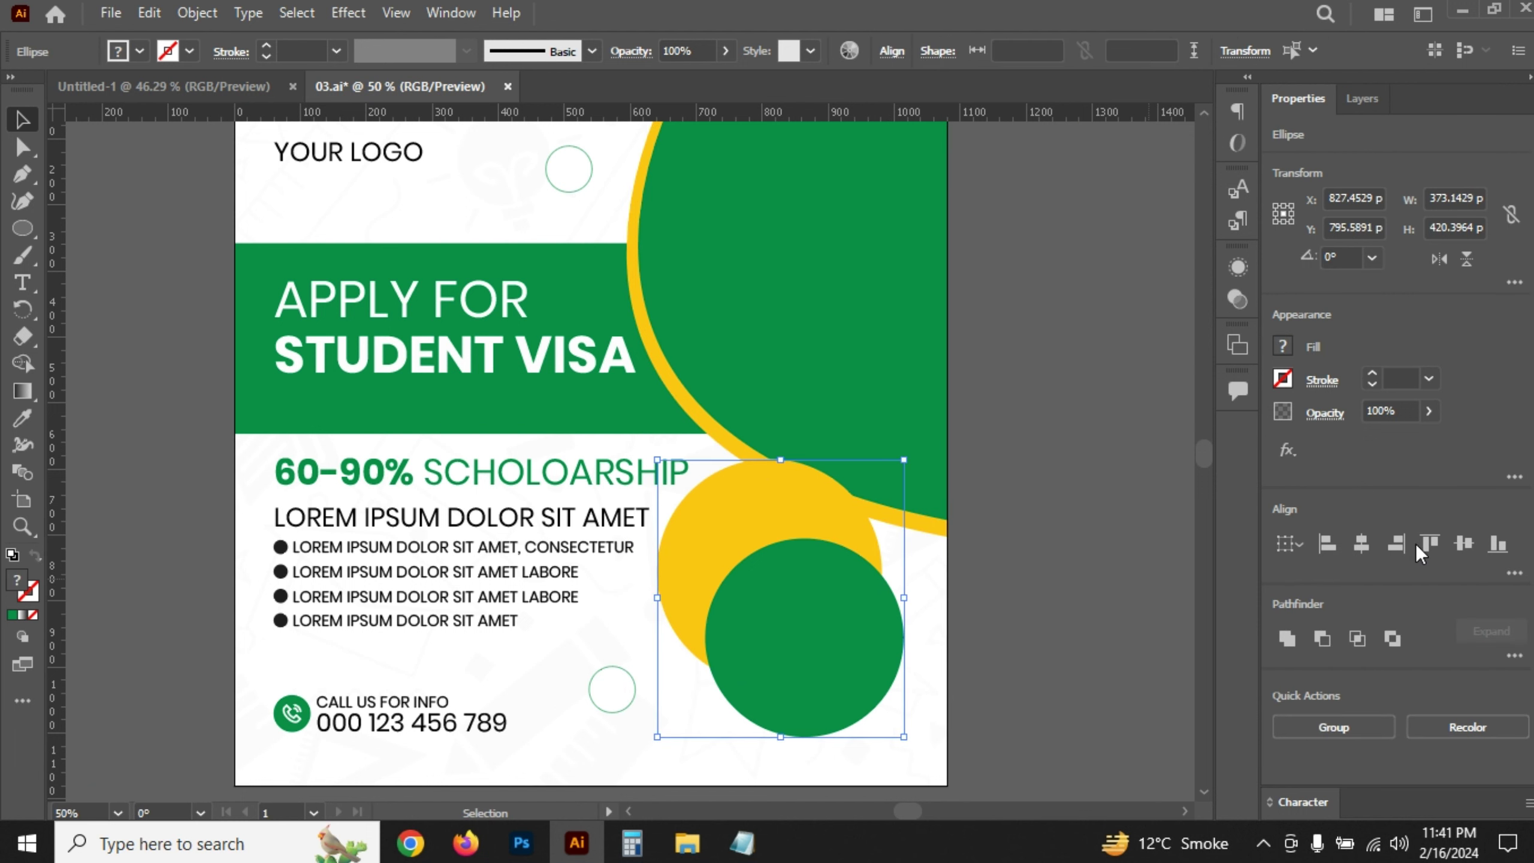
pyautogui.click(1363, 544)
pyautogui.click(1462, 550)
pyautogui.click(1333, 727)
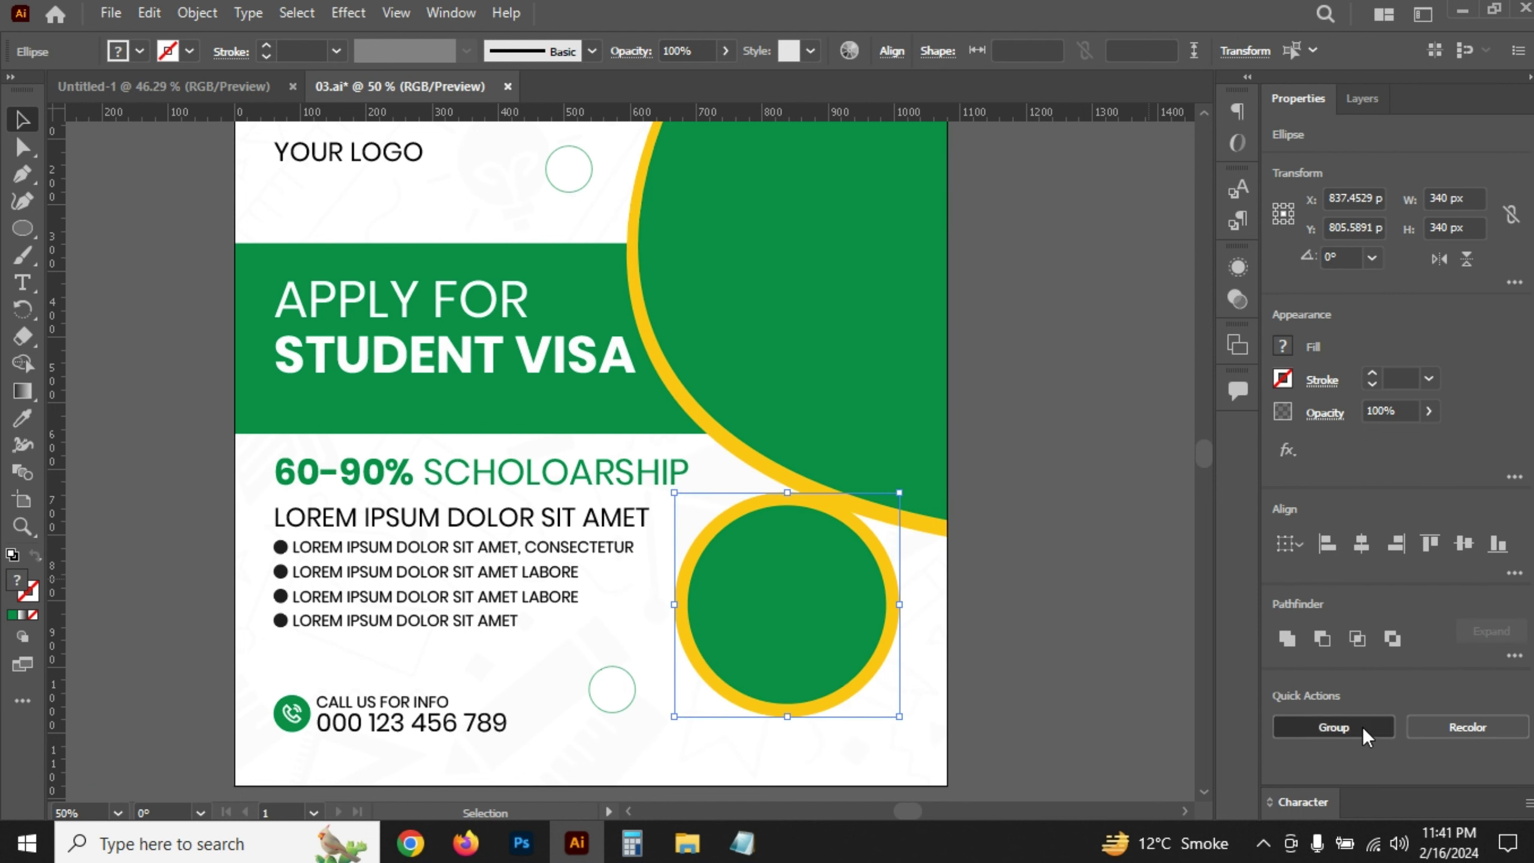
# - Align the circle group to the poster bottom and nudge it into the lower-right corner
pyautogui.scroll(-2, 1033, 499)
pyautogui.click(1499, 544)
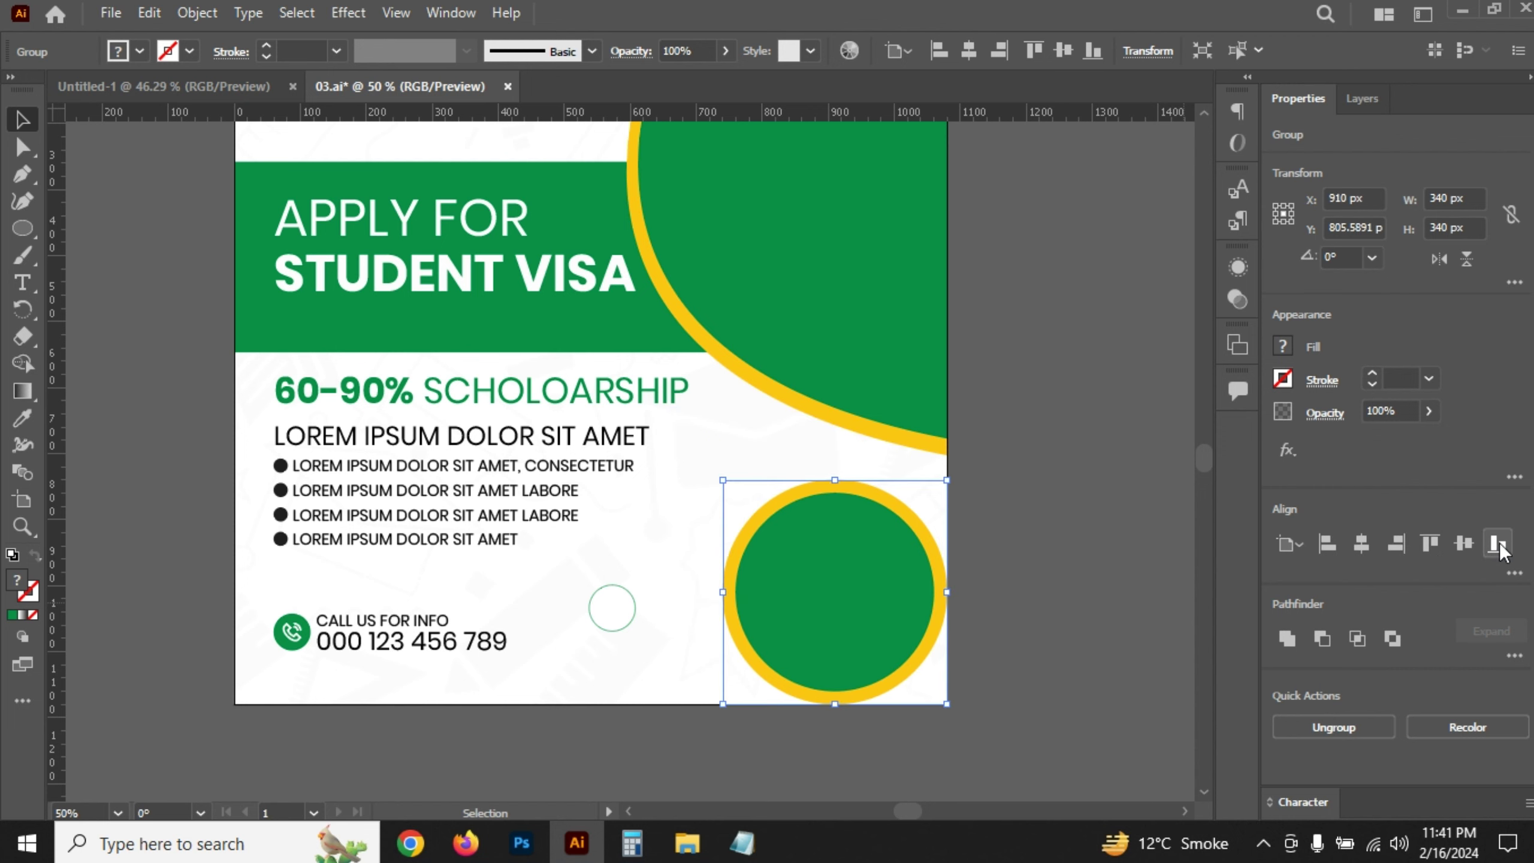
pyautogui.hotkey('shift', 'Left')
pyautogui.hotkey('shift', 'Left')
pyautogui.hotkey('shift', 'Left')
pyautogui.hotkey('shift', 'Left')
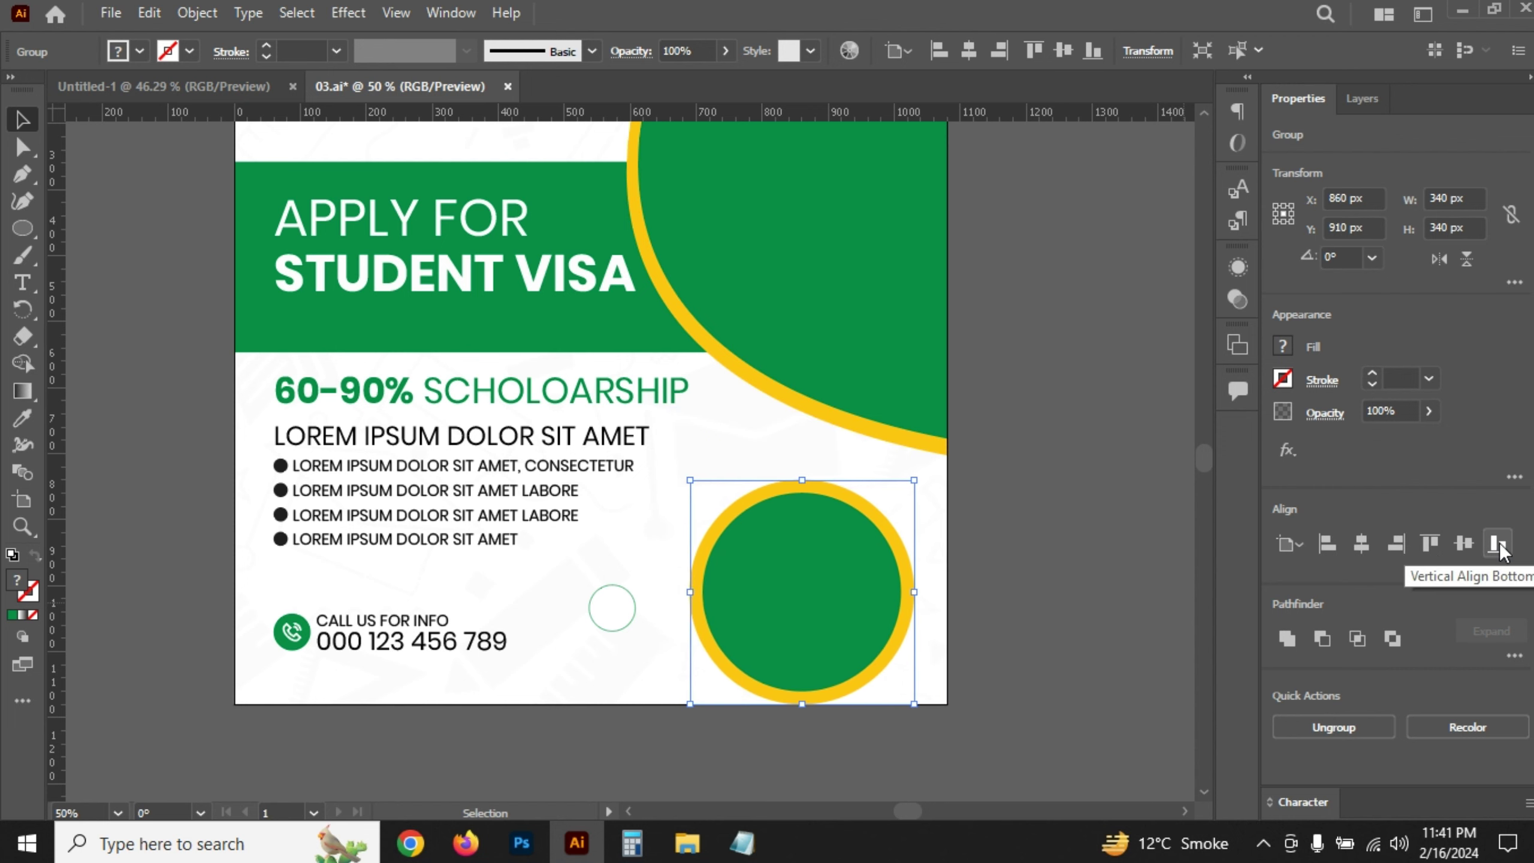
pyautogui.hotkey('shift', 'Left')
pyautogui.hotkey('shift', 'Up')
pyautogui.hotkey('shift', 'Up')
pyautogui.hotkey('shift', 'Up')
pyautogui.hotkey('shift', 'Up')
pyautogui.hotkey('shift', 'Up')
pyautogui.hotkey('shift', 'Up')
pyautogui.hotkey('shift', 'Up')
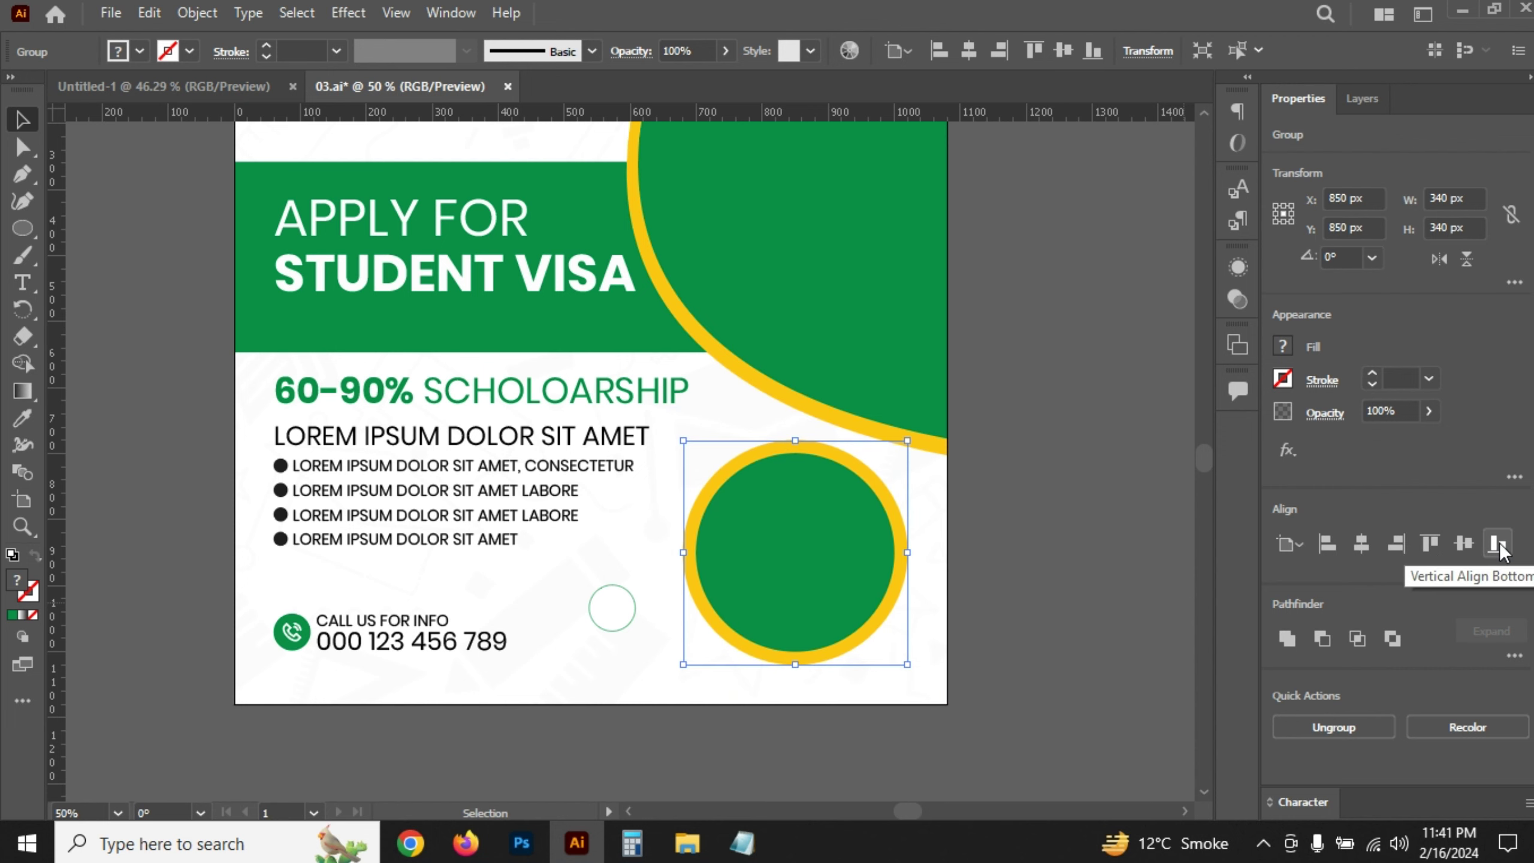
pyautogui.hotkey('ctrl', '0')
pyautogui.click(1025, 460)
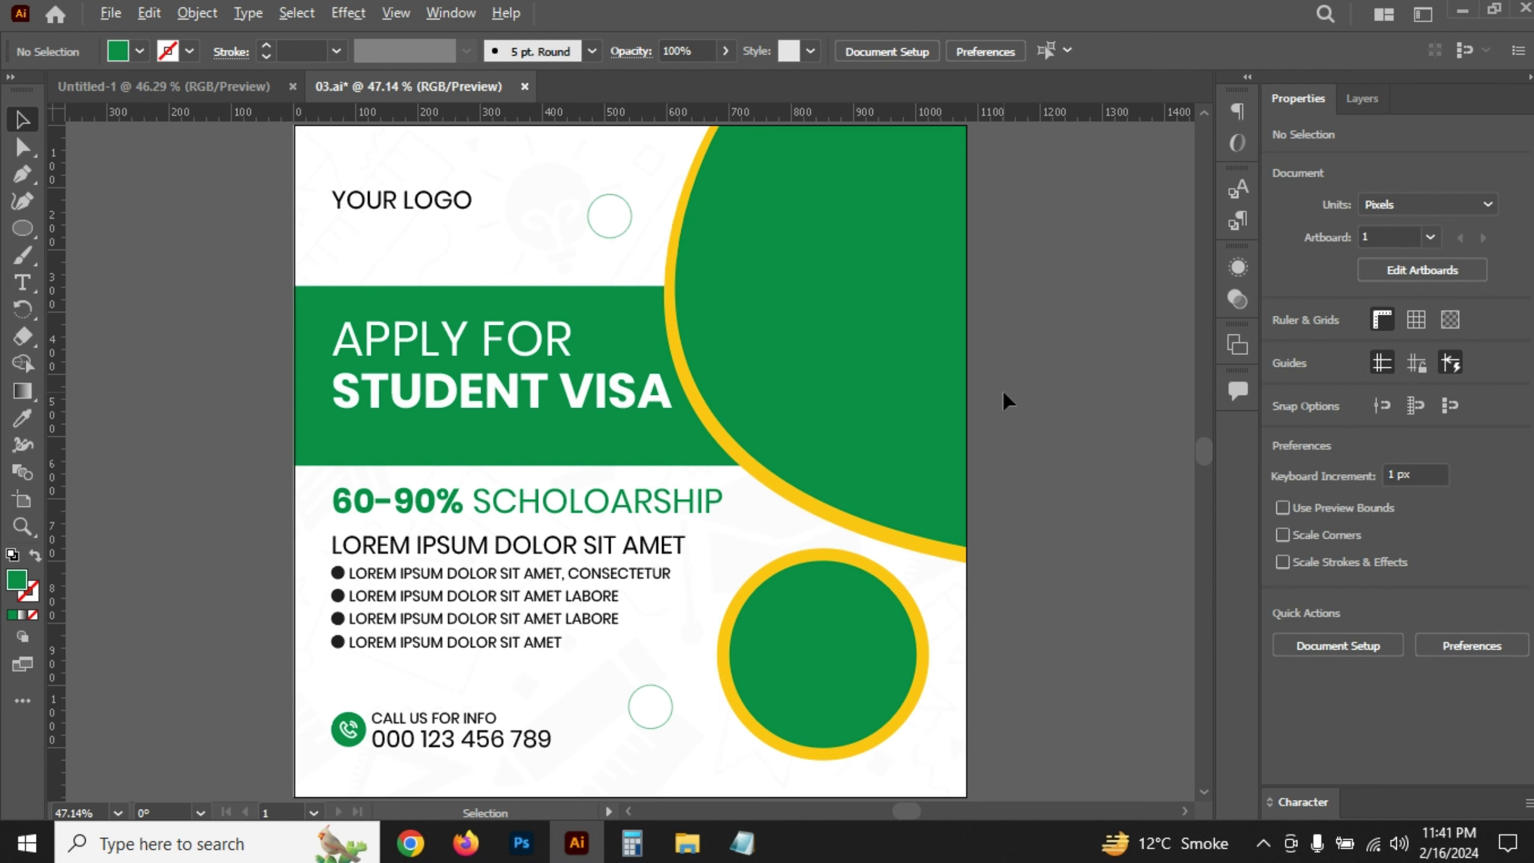
pyautogui.hotkey('ctrl', '-')
pyautogui.moveTo(1034, 396); pyautogui.dragTo(908, 394)
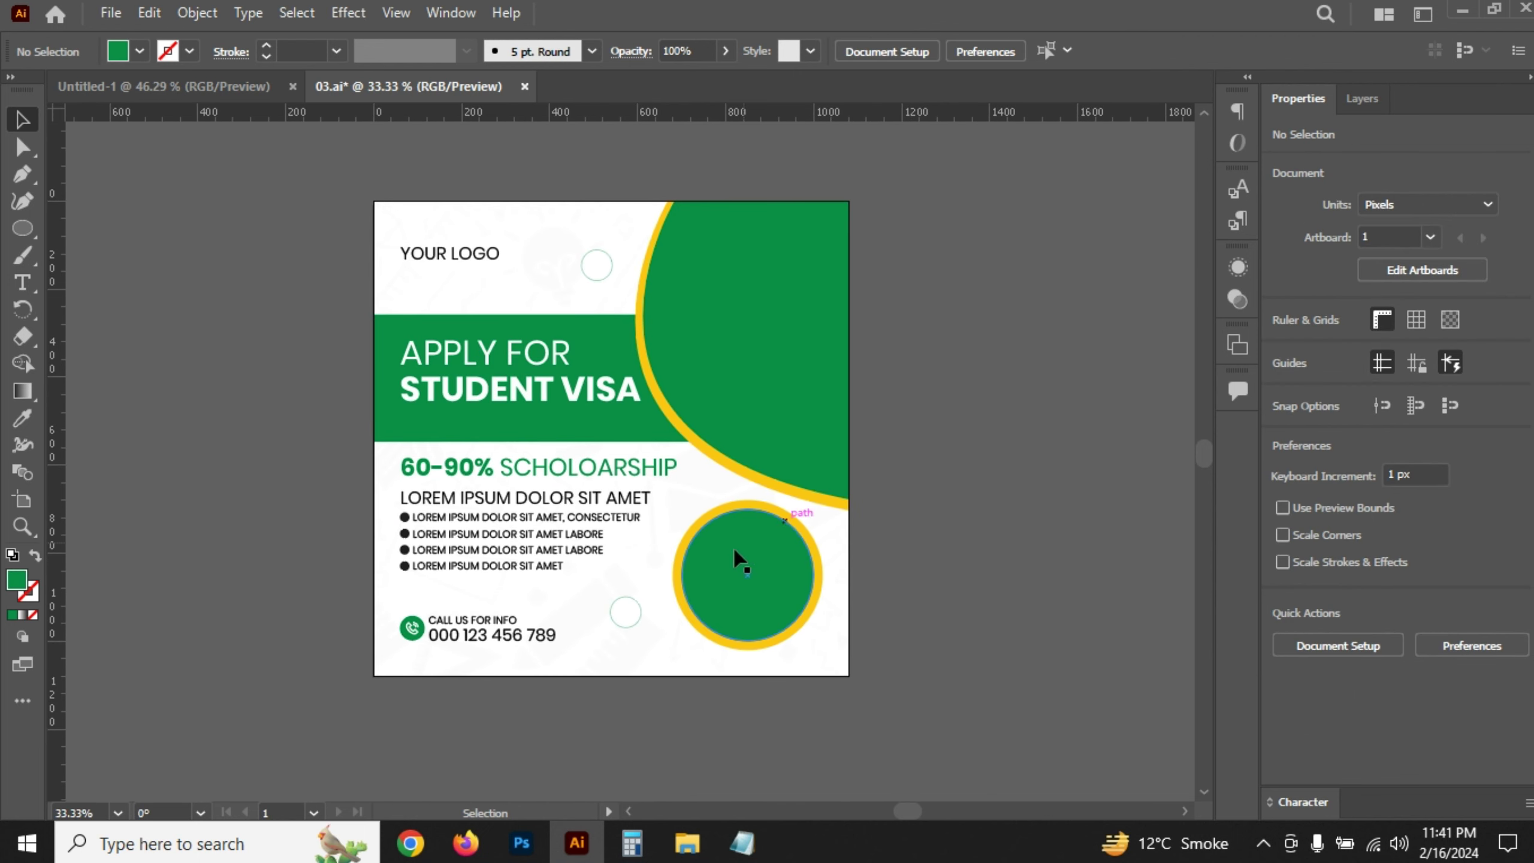
# - Ungroup the two circles and open the Downloads folder of photos
pyautogui.rightClick(730, 561)
pyautogui.click(930, 357)
pyautogui.click(962, 401)
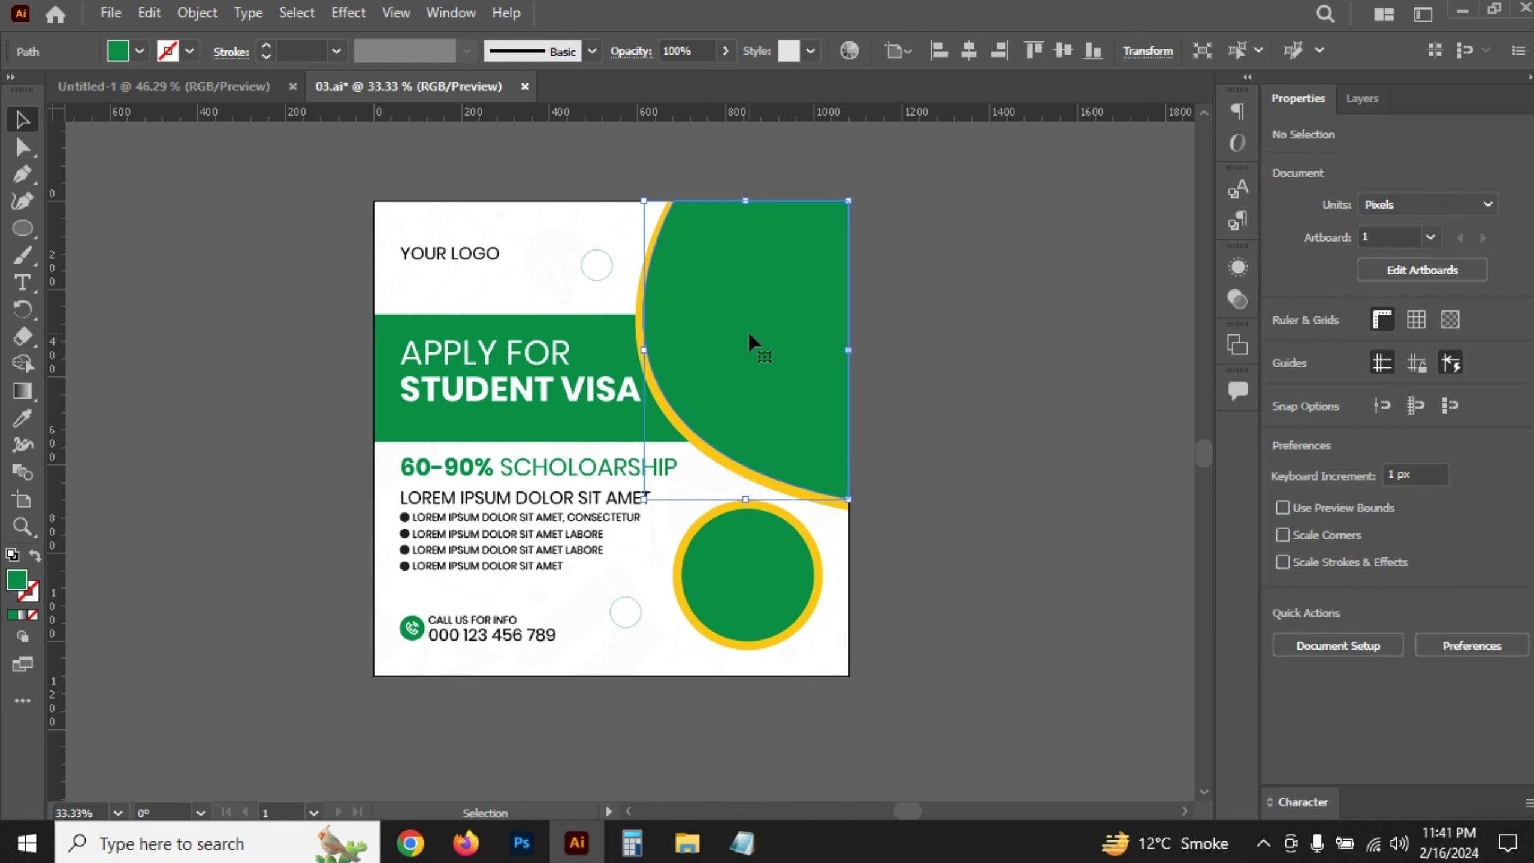
pyautogui.click(748, 331)
pyautogui.click(687, 844)
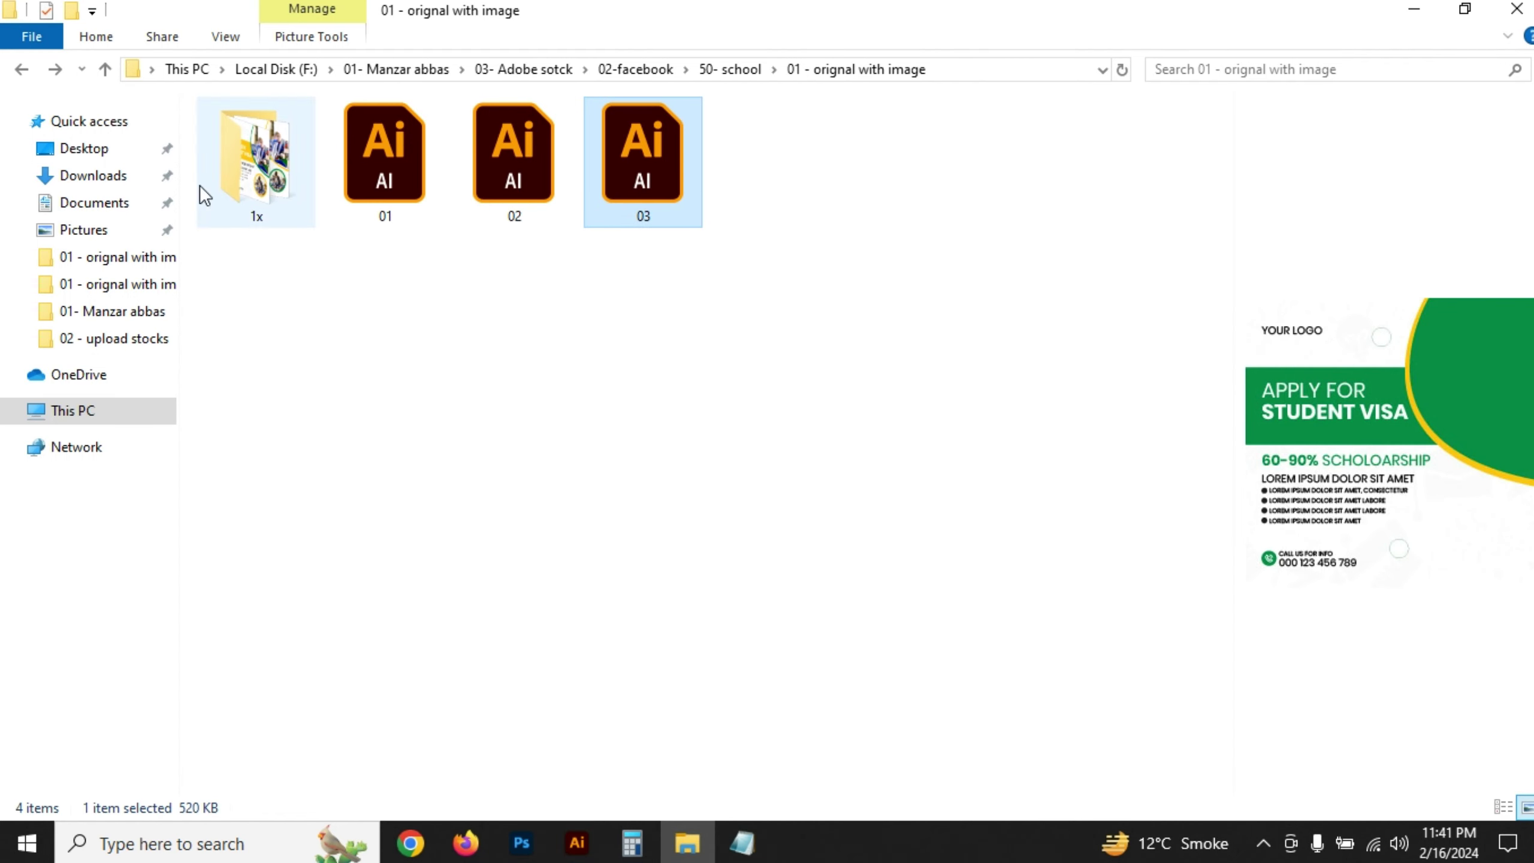
pyautogui.click(93, 175)
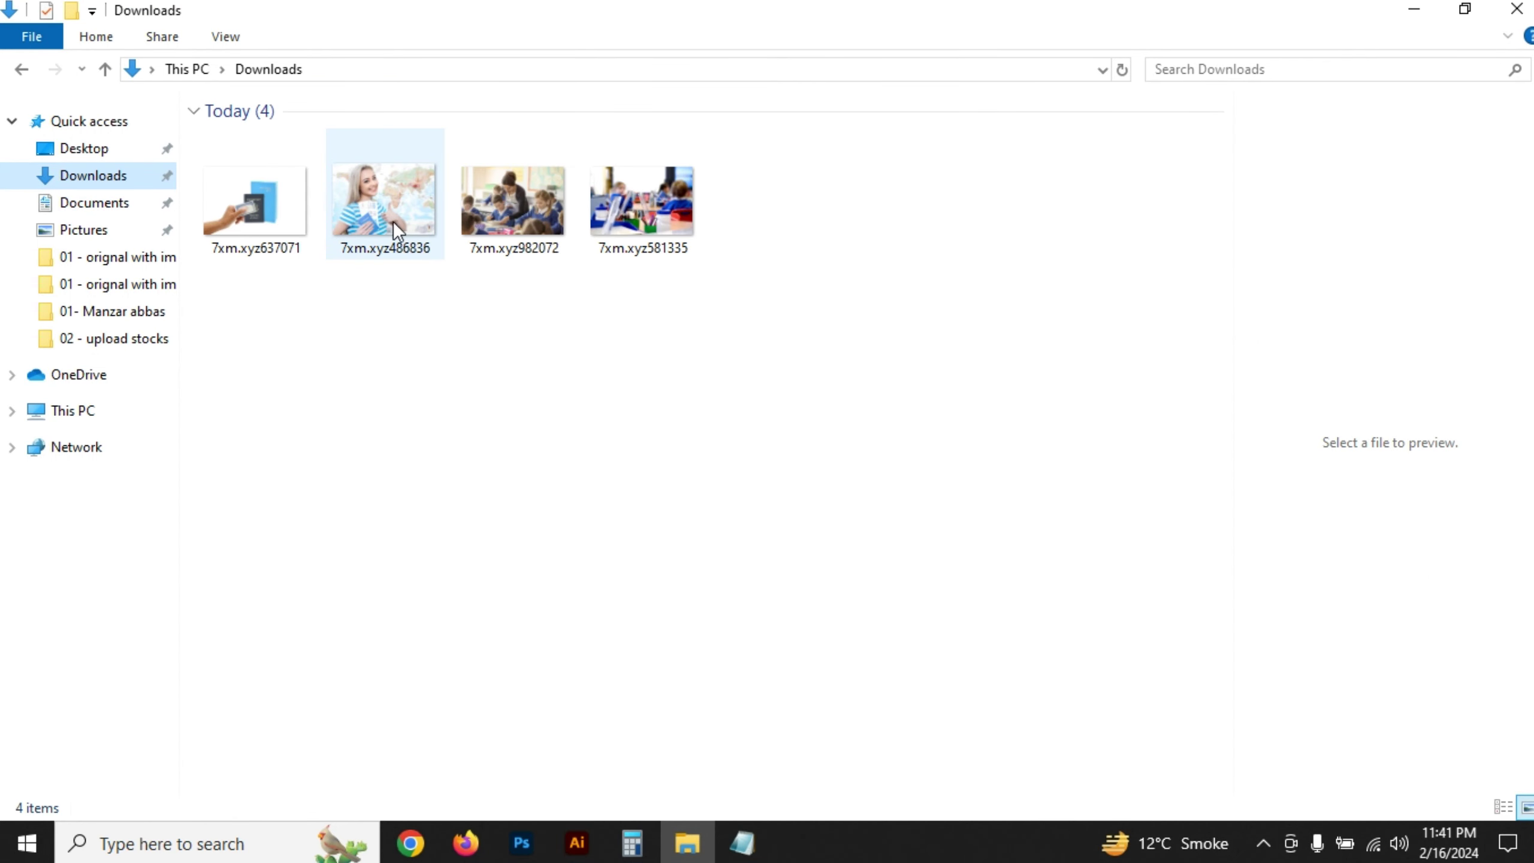
# - Place and enlarge the student photo, moving it behind the green curved shape in Layers
pyautogui.click(577, 844)
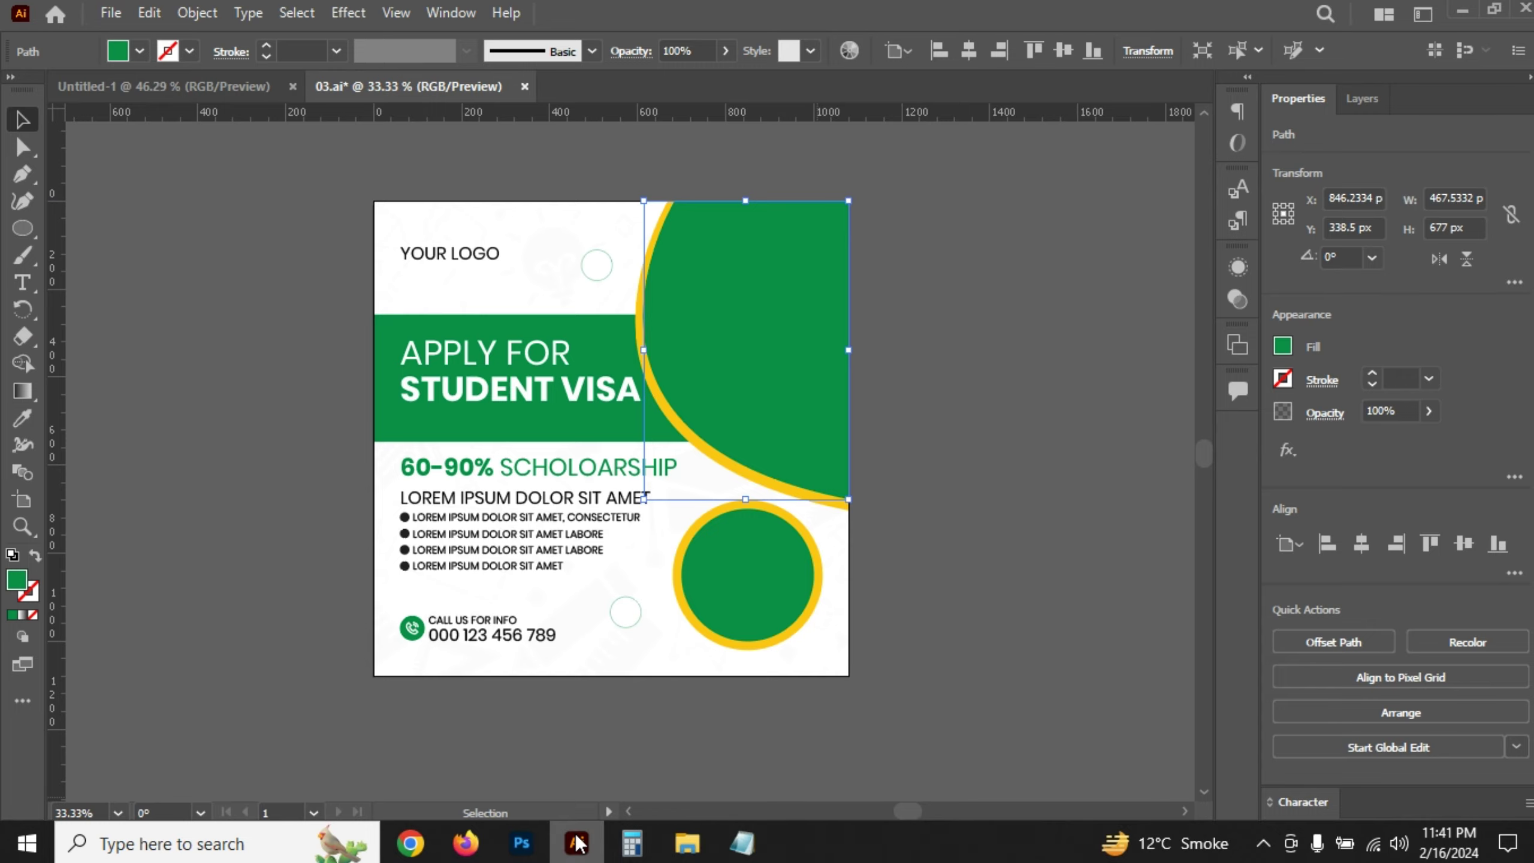
pyautogui.click(577, 843)
pyautogui.moveTo(384, 202)
pyautogui.mouseDown()
pyautogui.moveTo(576, 851)
pyautogui.moveTo(855, 422)
pyautogui.mouseUp()
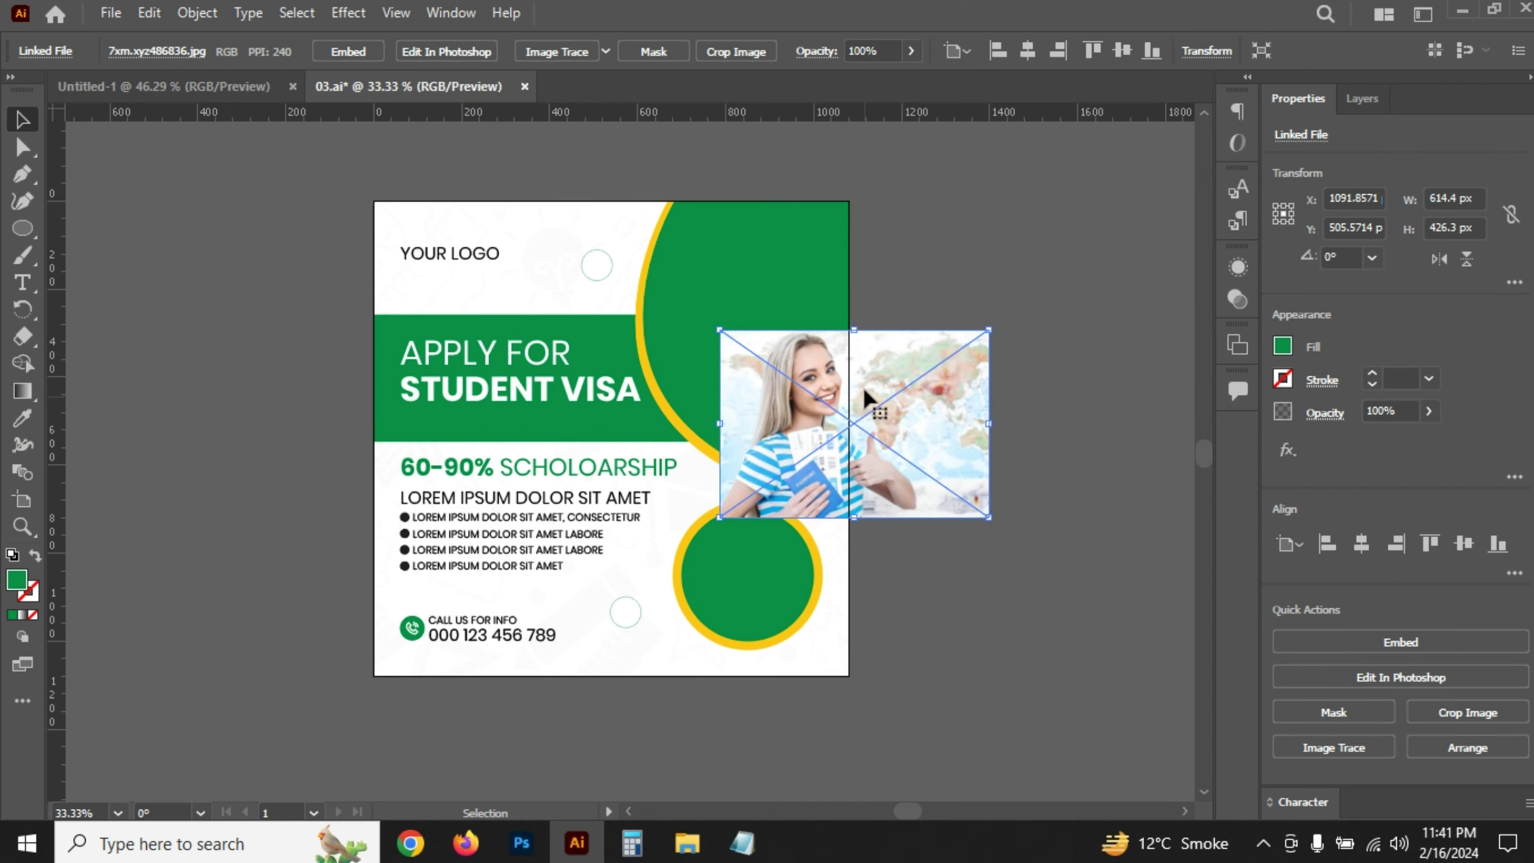
pyautogui.moveTo(851, 332); pyautogui.dragTo(803, 201)
pyautogui.moveTo(857, 521); pyautogui.dragTo(801, 524)
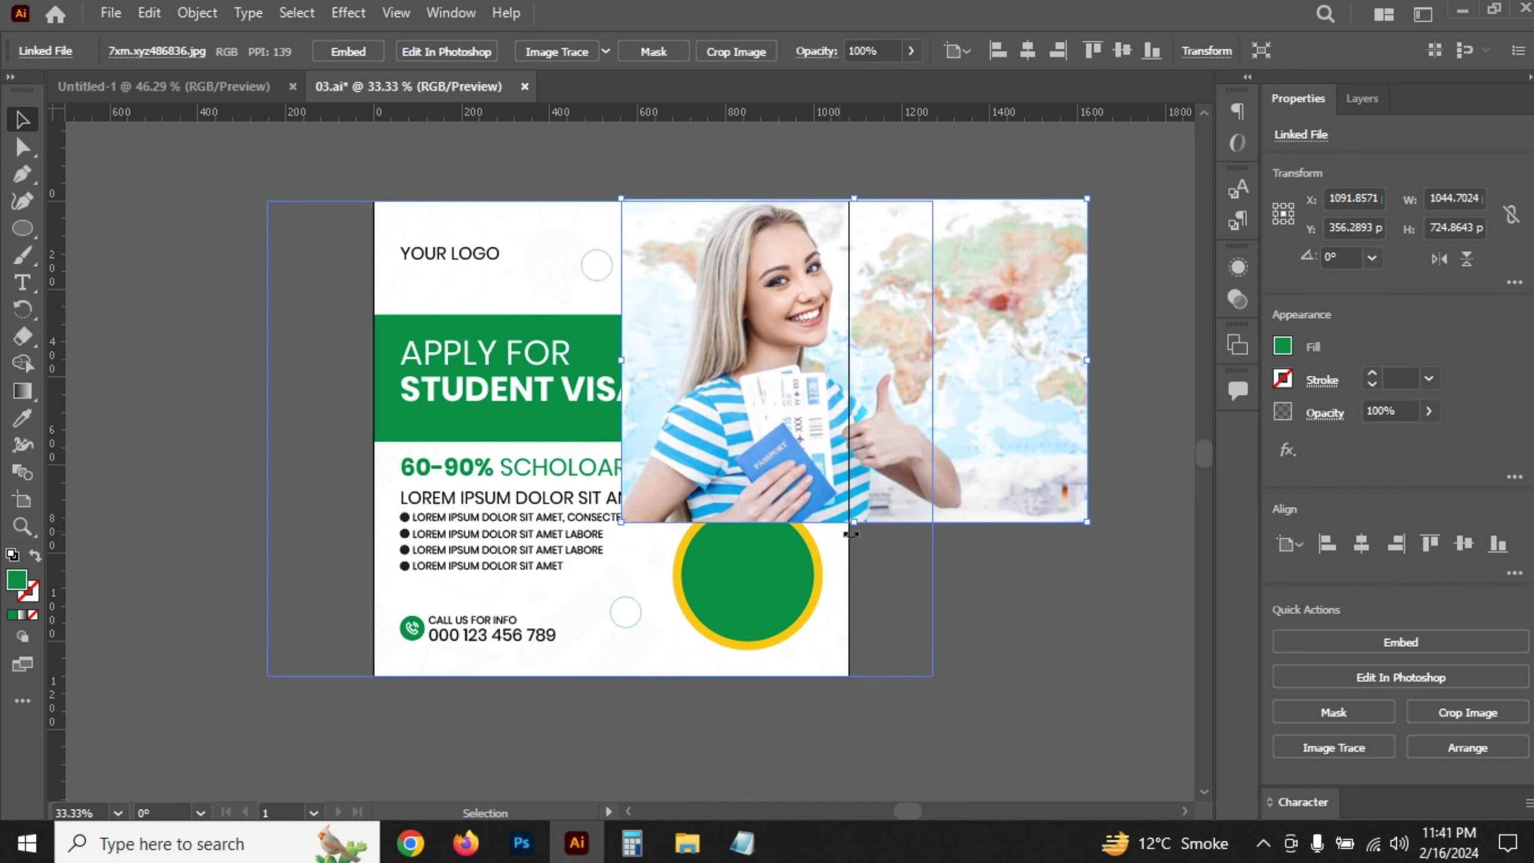
pyautogui.click(1364, 98)
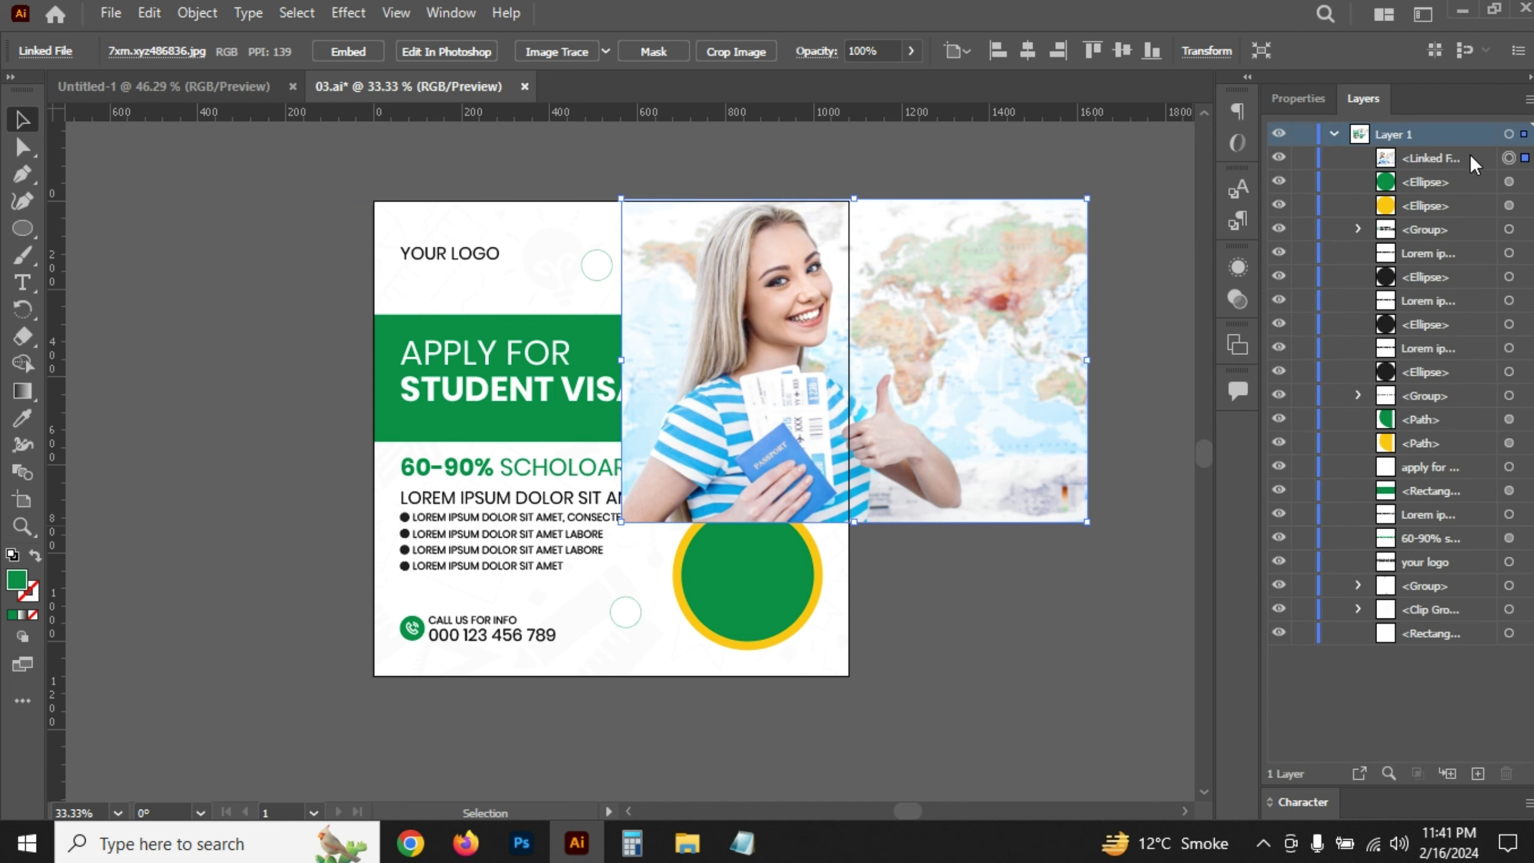
pyautogui.moveTo(1470, 154); pyautogui.dragTo(1465, 431)
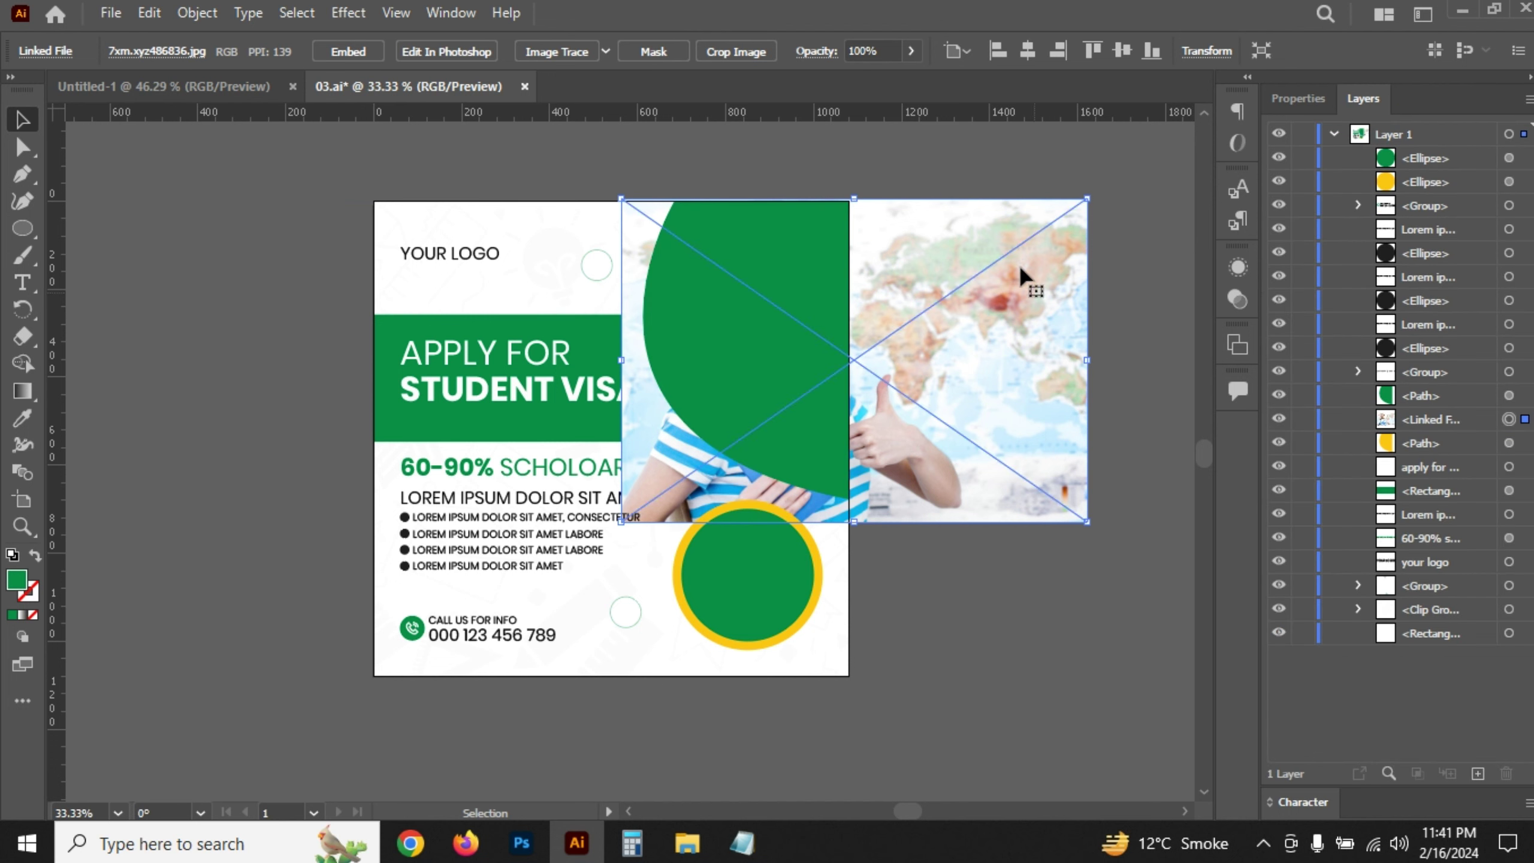
# - Set the green curved shape to 50% opacity to line up the photo
pyautogui.click(933, 143)
pyautogui.click(786, 266)
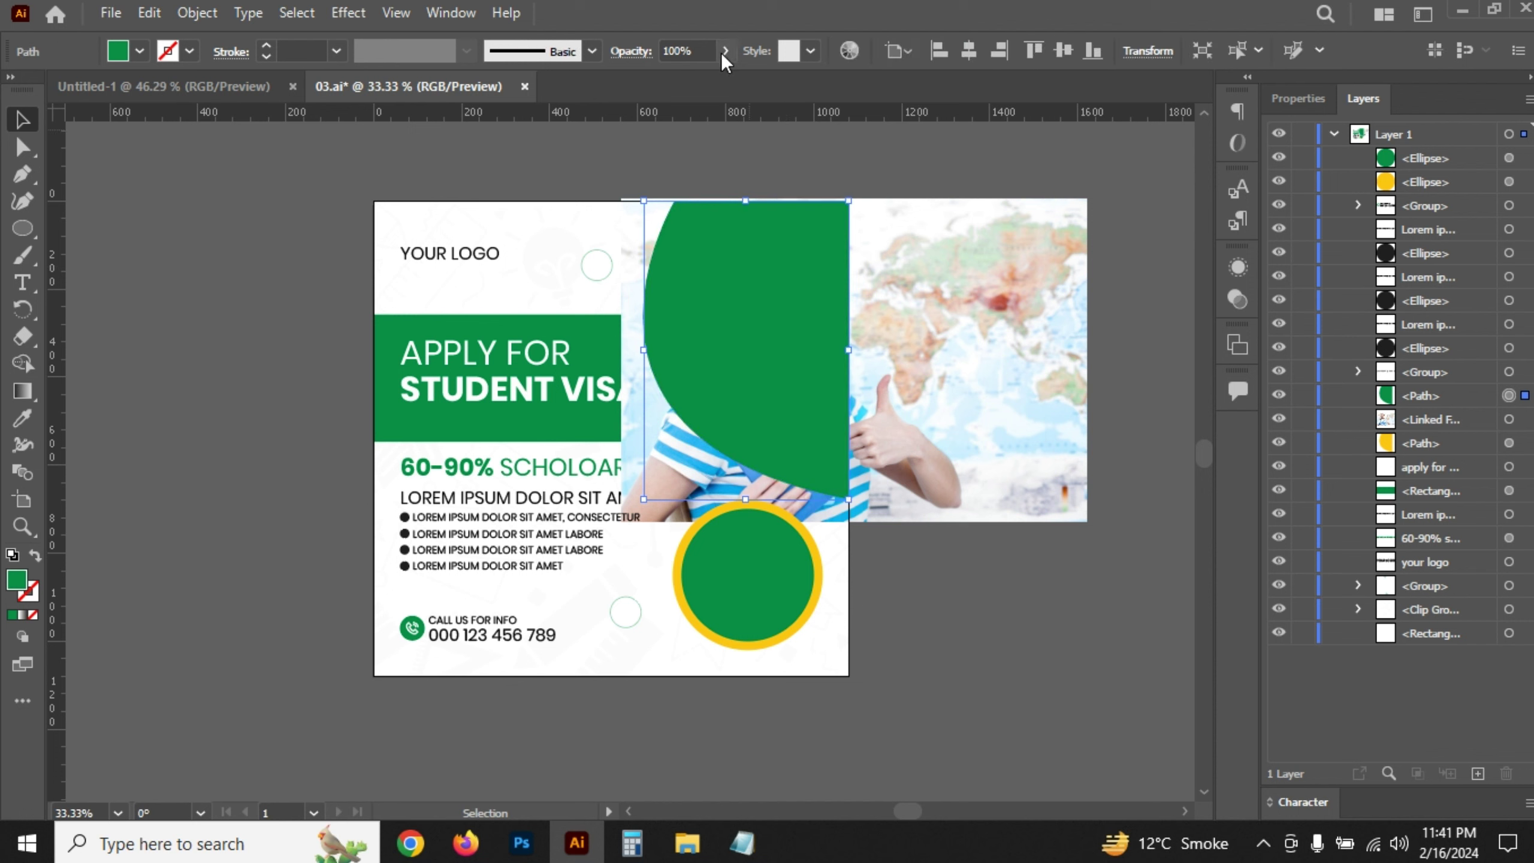
pyautogui.click(689, 51)
pyautogui.write('500')
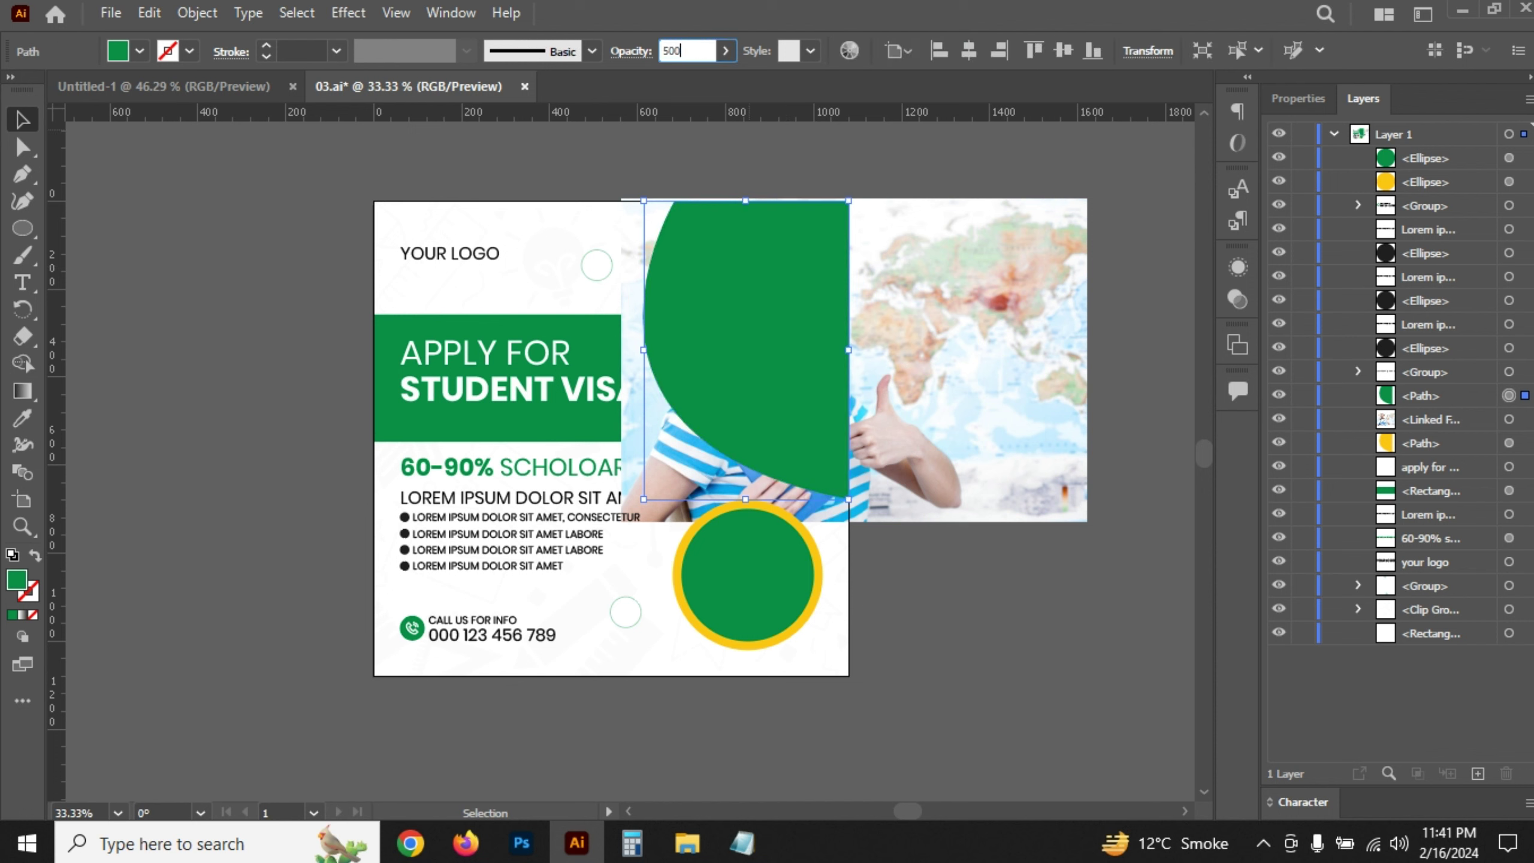
pyautogui.click(865, 255)
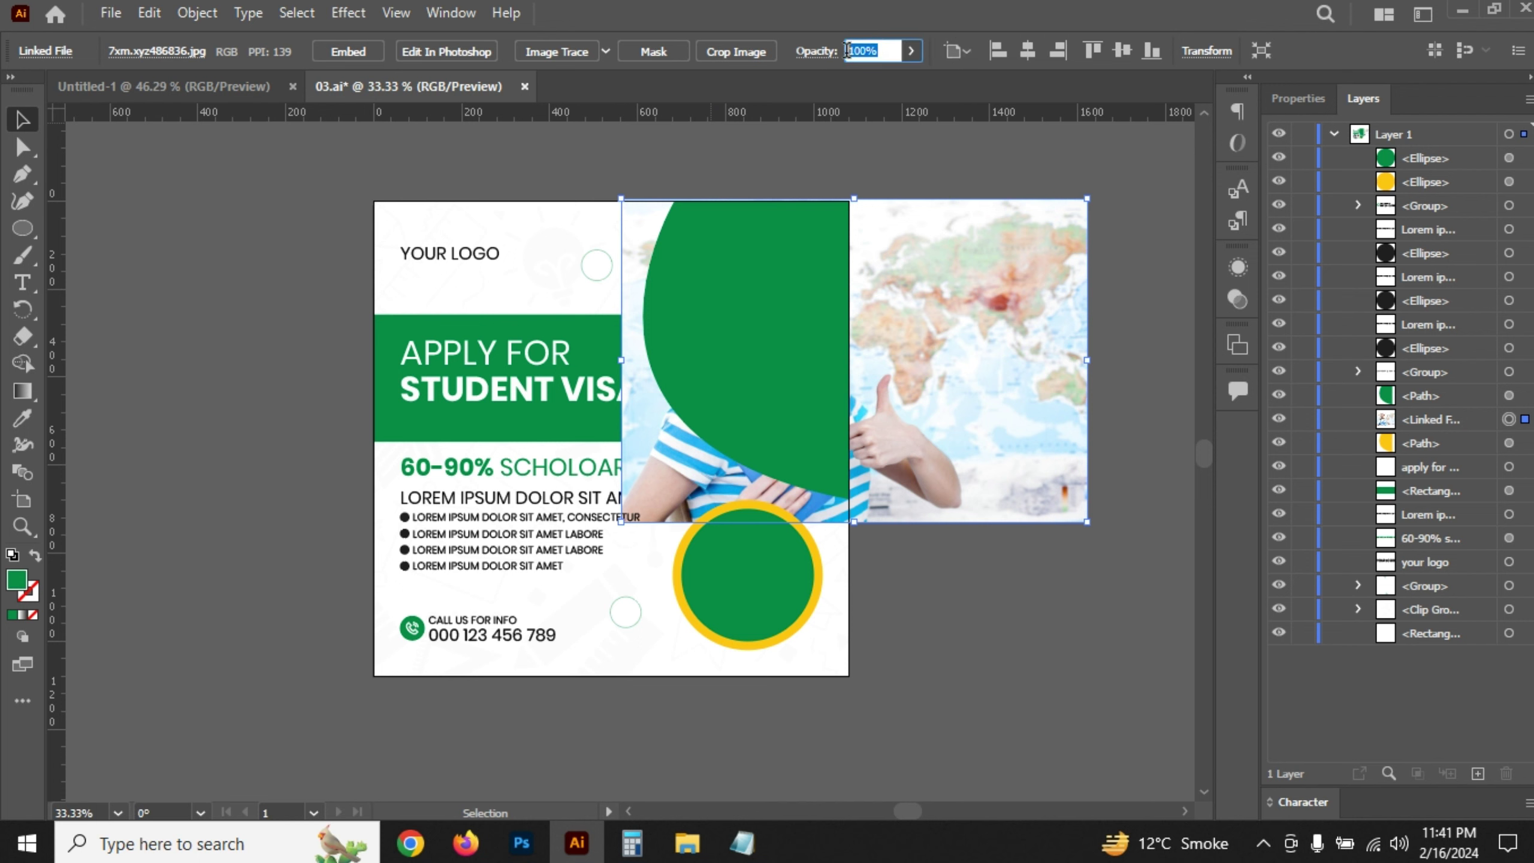
pyautogui.write('0')
pyautogui.press('Return')
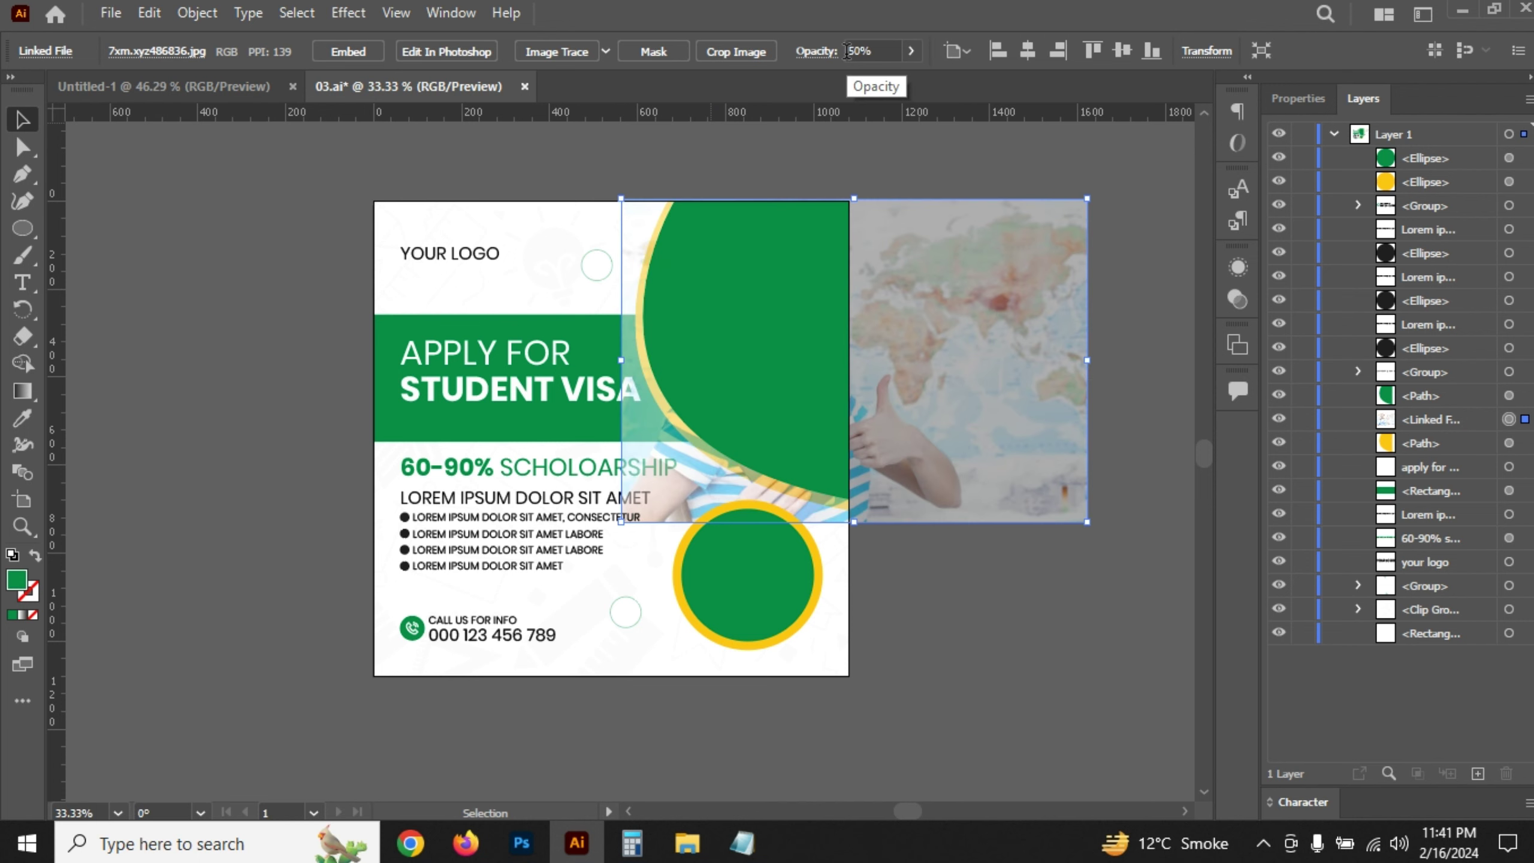
pyautogui.click(796, 203)
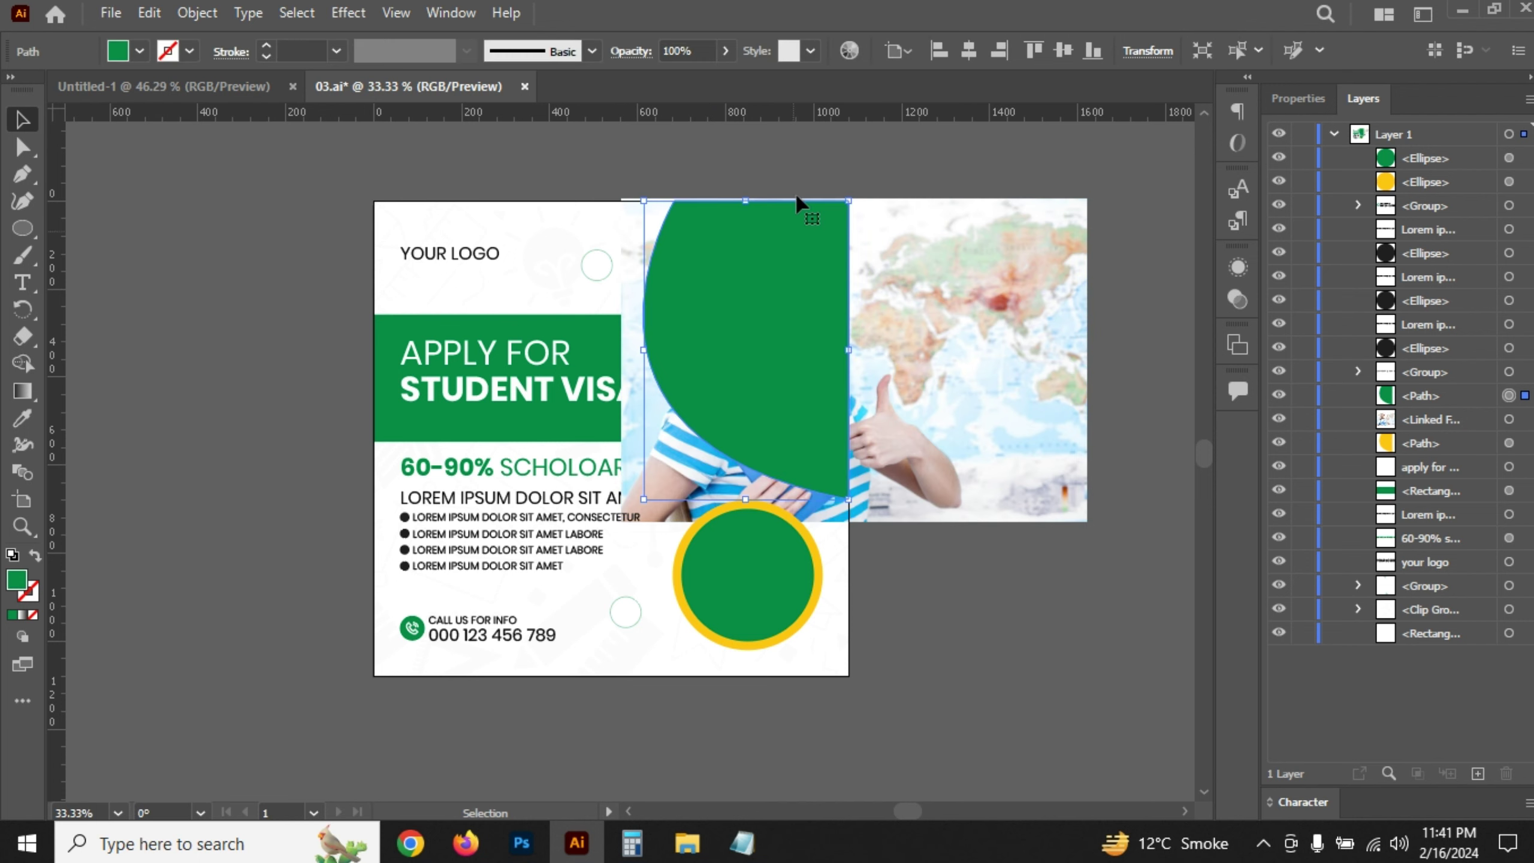
pyautogui.click(692, 51)
pyautogui.write('50')
pyautogui.press('Return')
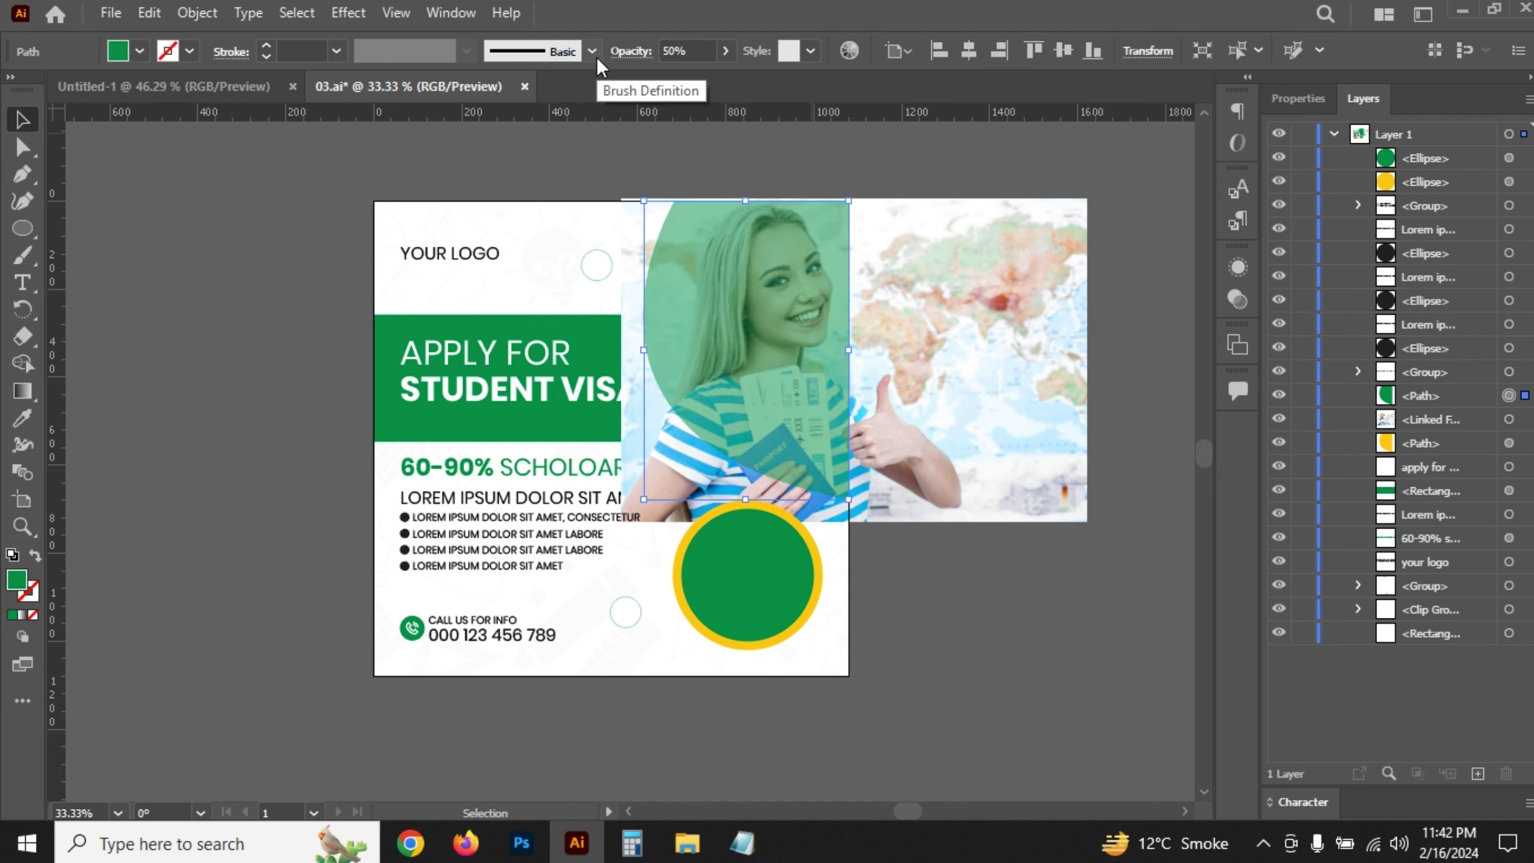
# - Resize and nudge the student photo, then restore the green shape to full opacity
pyautogui.click(974, 345)
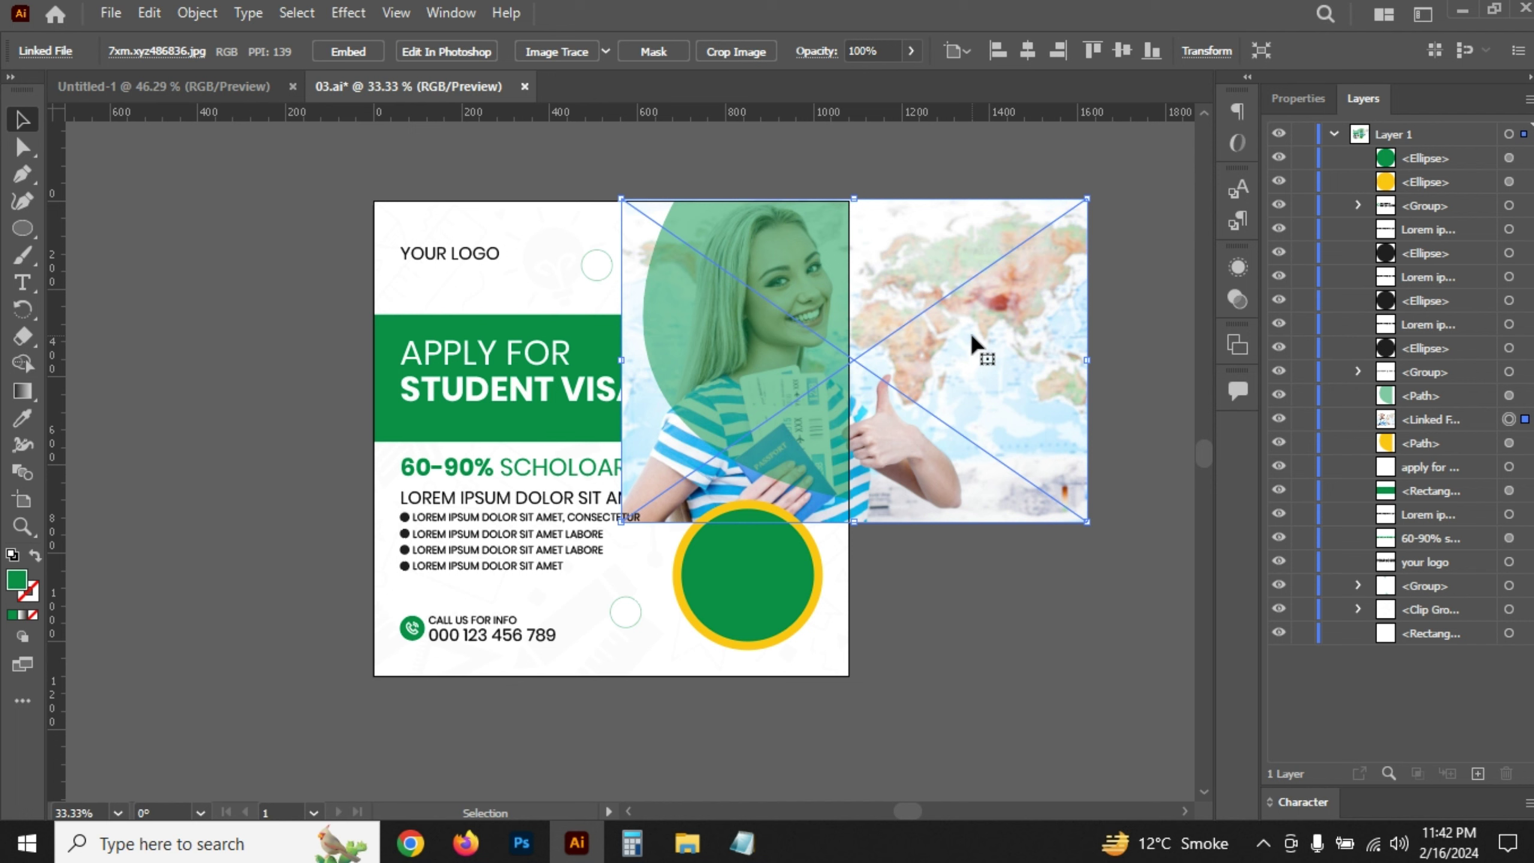
pyautogui.moveTo(852, 519); pyautogui.dragTo(844, 498)
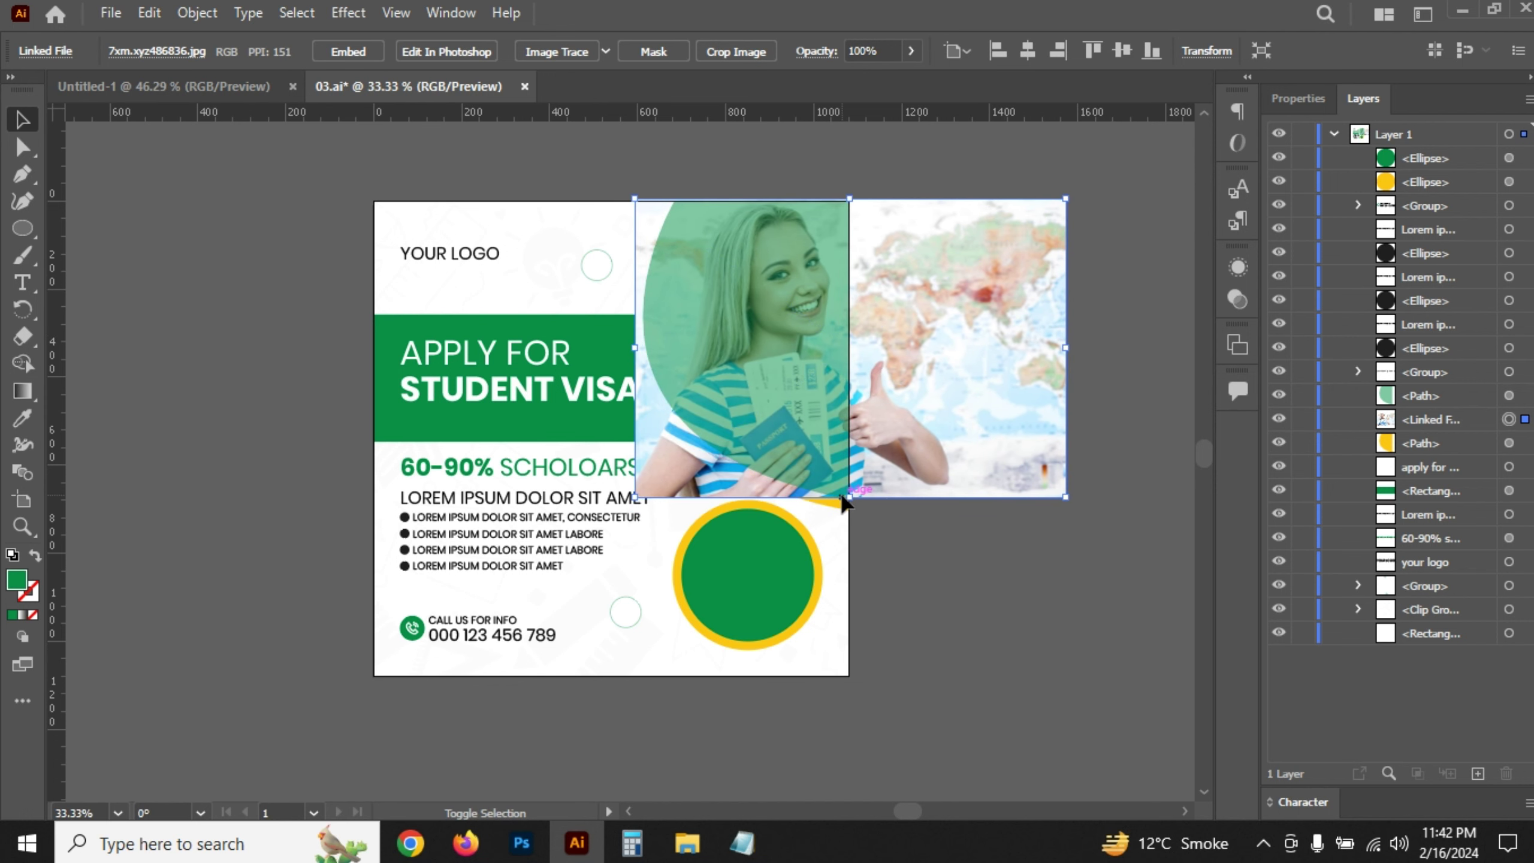
pyautogui.hotkey('shift', 'Left')
pyautogui.hotkey('shift', 'Left')
pyautogui.hotkey('shift', 'Left')
pyautogui.hotkey('shift', 'Left')
pyautogui.hotkey('shift', 'Left')
pyautogui.hotkey('shift', 'Left')
pyautogui.hotkey('shift', 'Left')
pyautogui.hotkey('shift', 'Left')
pyautogui.hotkey('shift', 'Left')
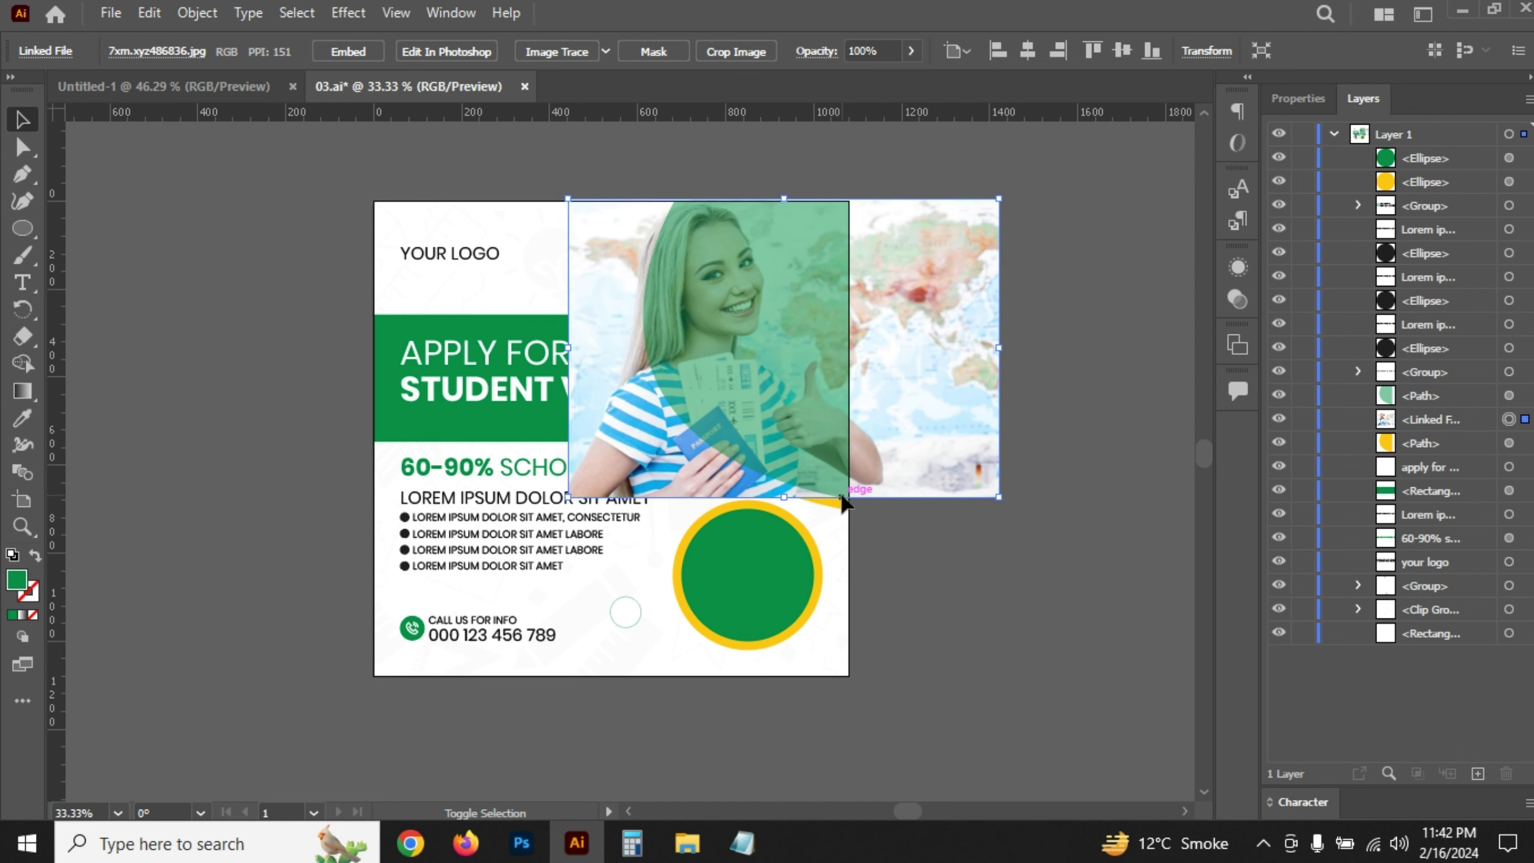
pyautogui.hotkey('shift', 'Right')
pyautogui.hotkey('shift', 'Right')
pyautogui.hotkey('shift', 'Right')
pyautogui.hotkey('shift', 'Right')
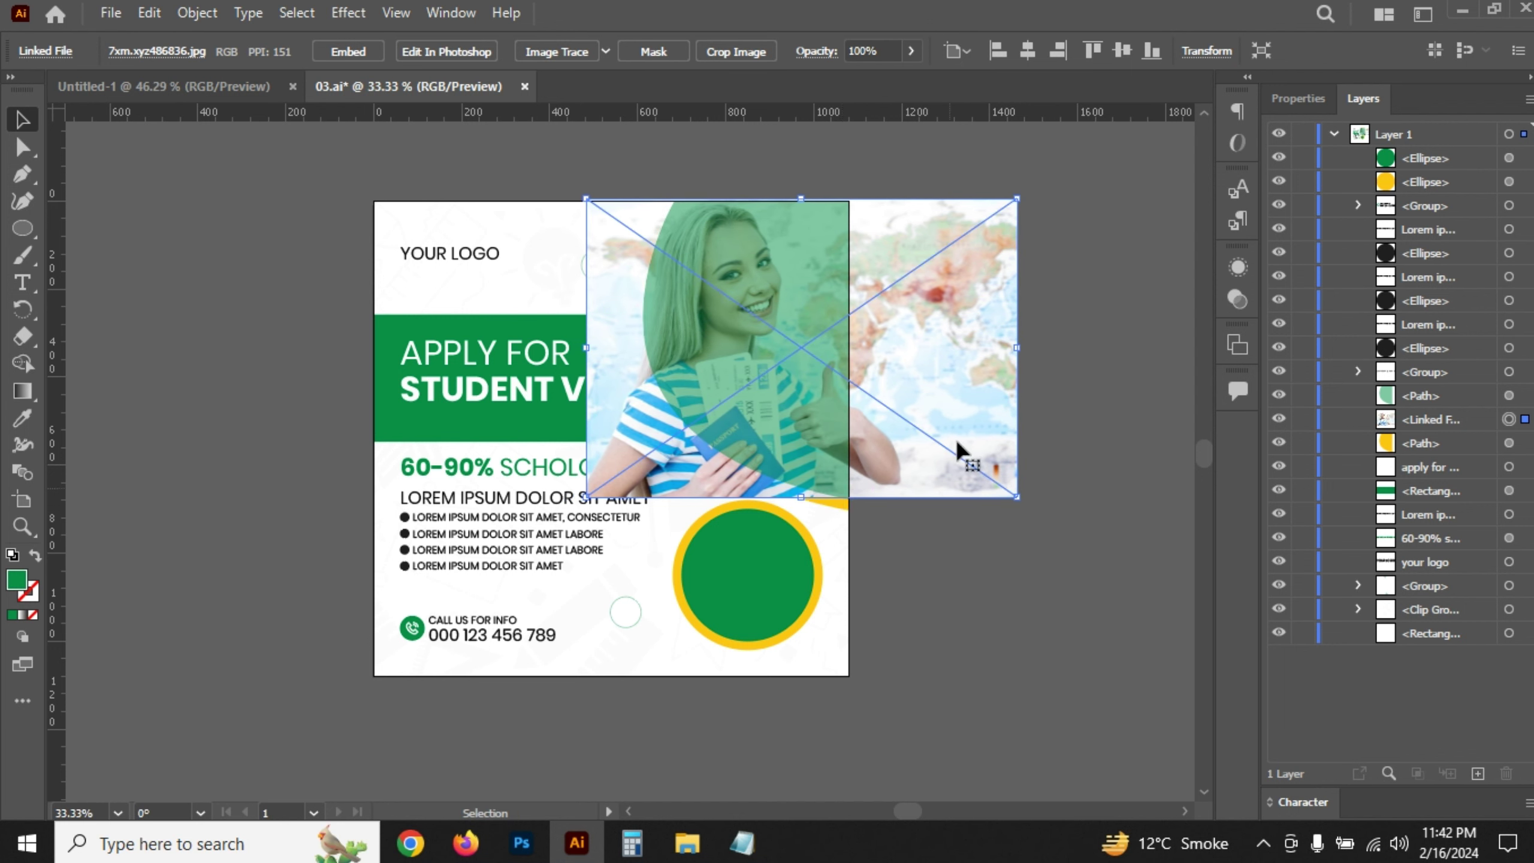
pyautogui.click(800, 213)
pyautogui.click(686, 51)
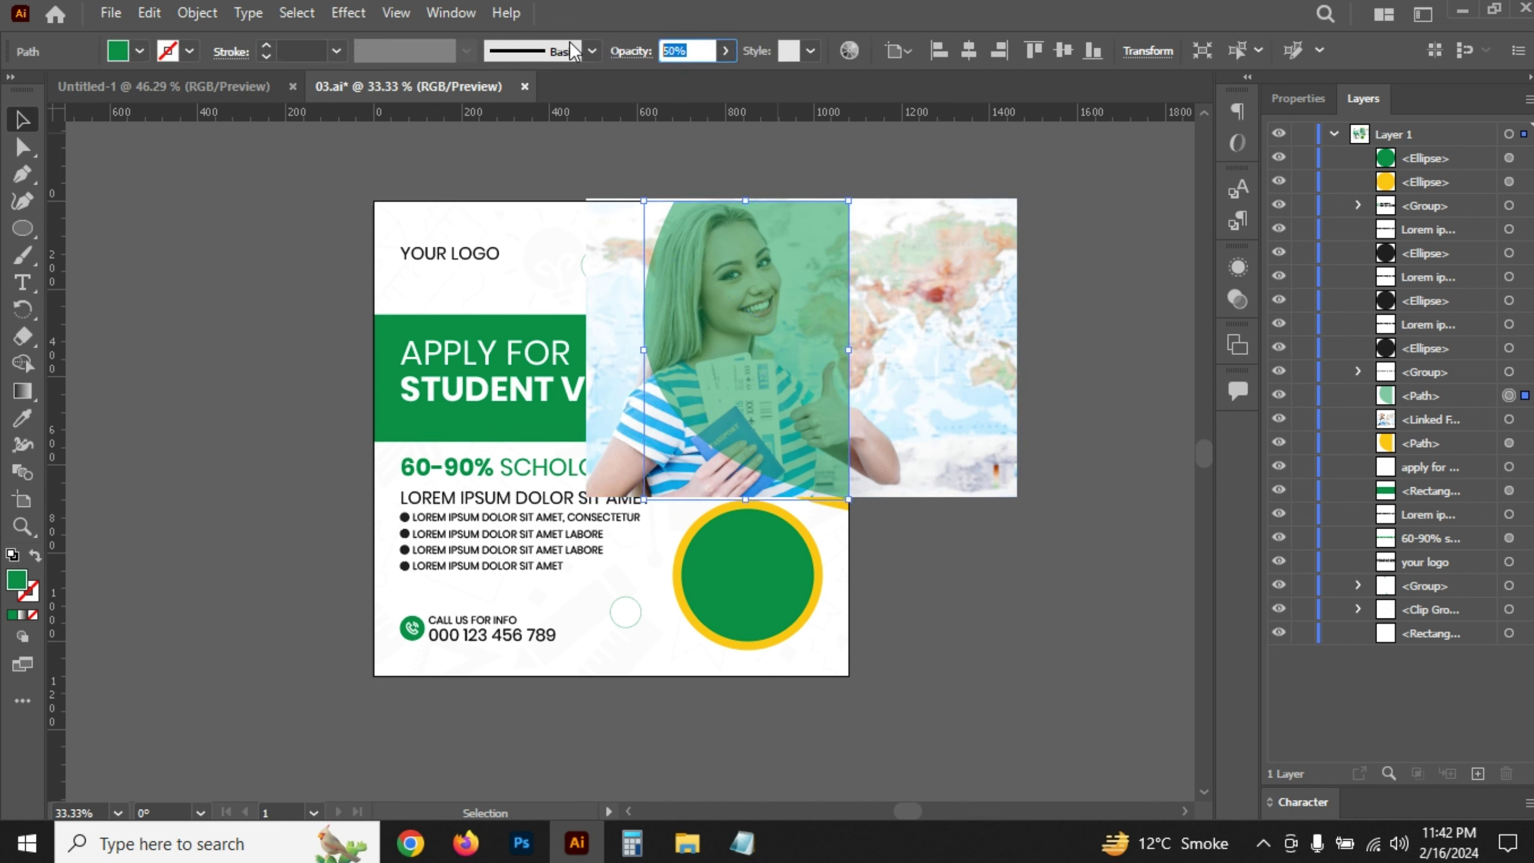
pyautogui.write('100')
pyautogui.press('Return')
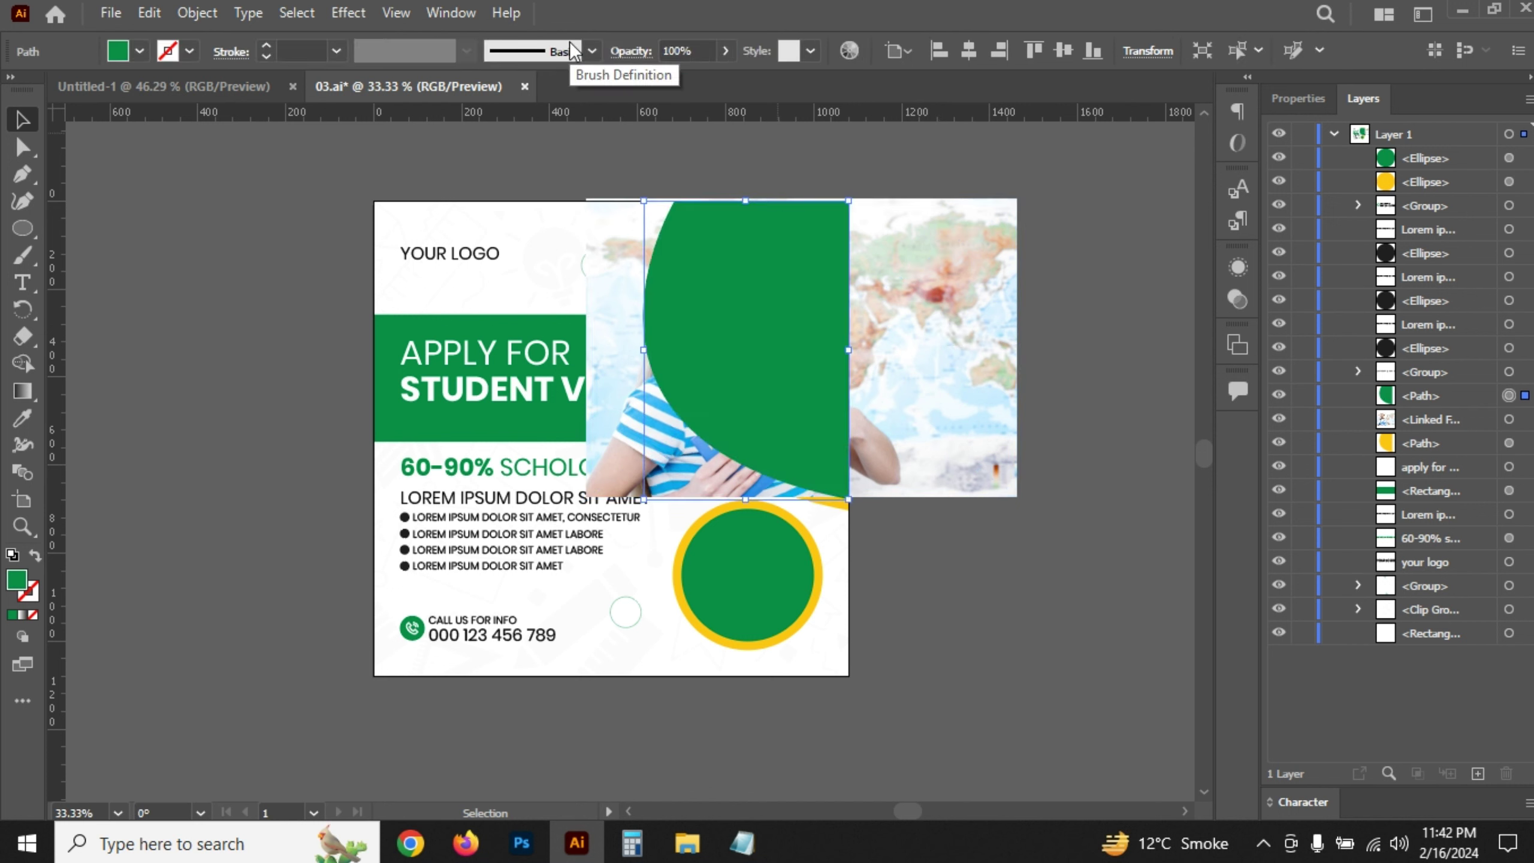
# - Clip the student photo into the green shape and drag the passport photo onto the lower circle
pyautogui.rightClick(782, 293)
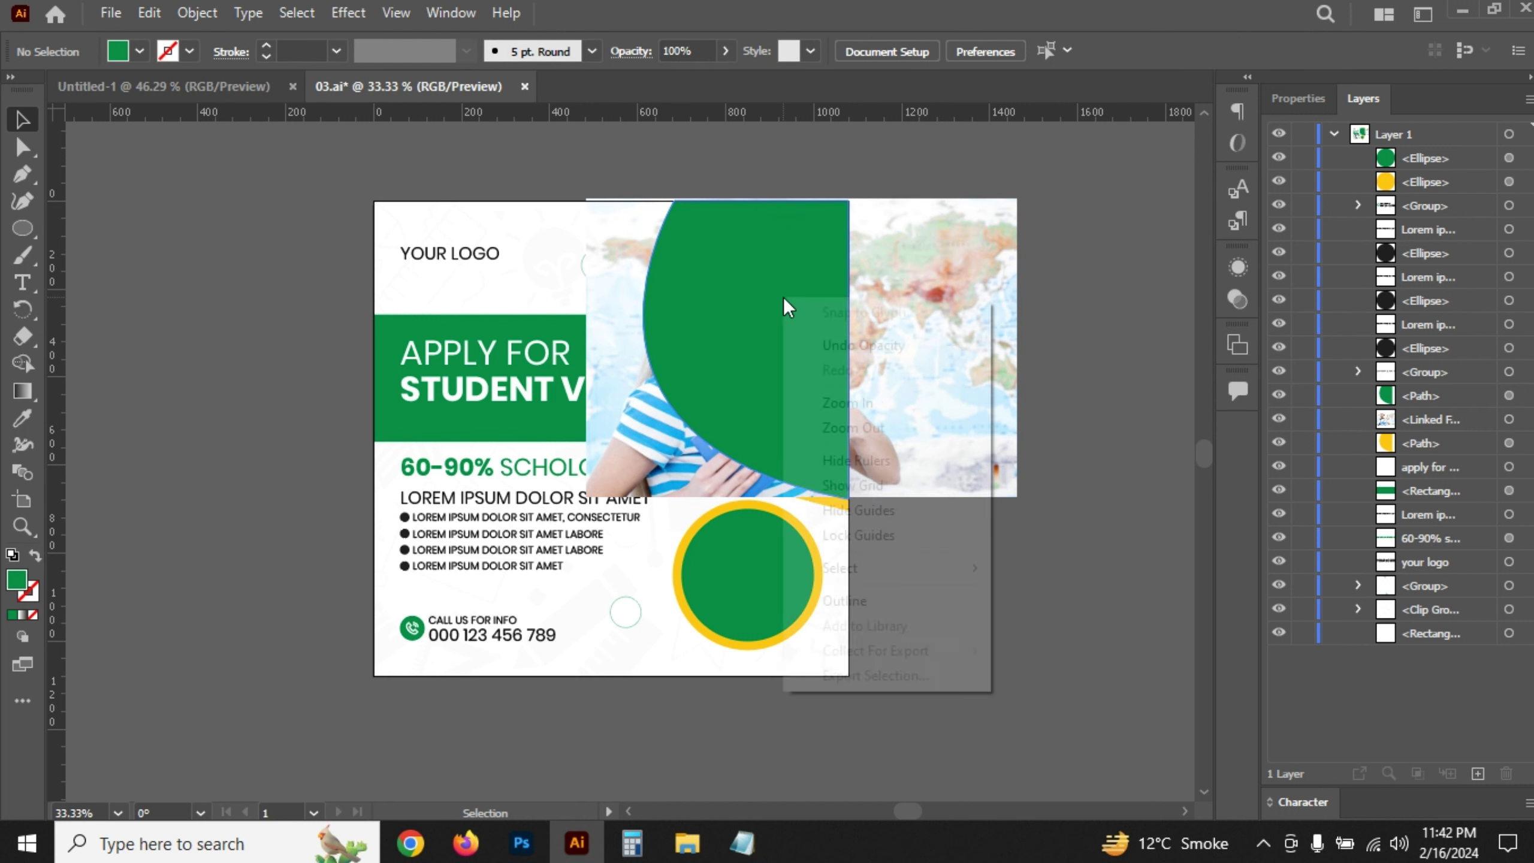
pyautogui.click(939, 219)
pyautogui.keyDown('shift'); pyautogui.click(763, 242); pyautogui.keyUp('shift')
pyautogui.rightClick(764, 243)
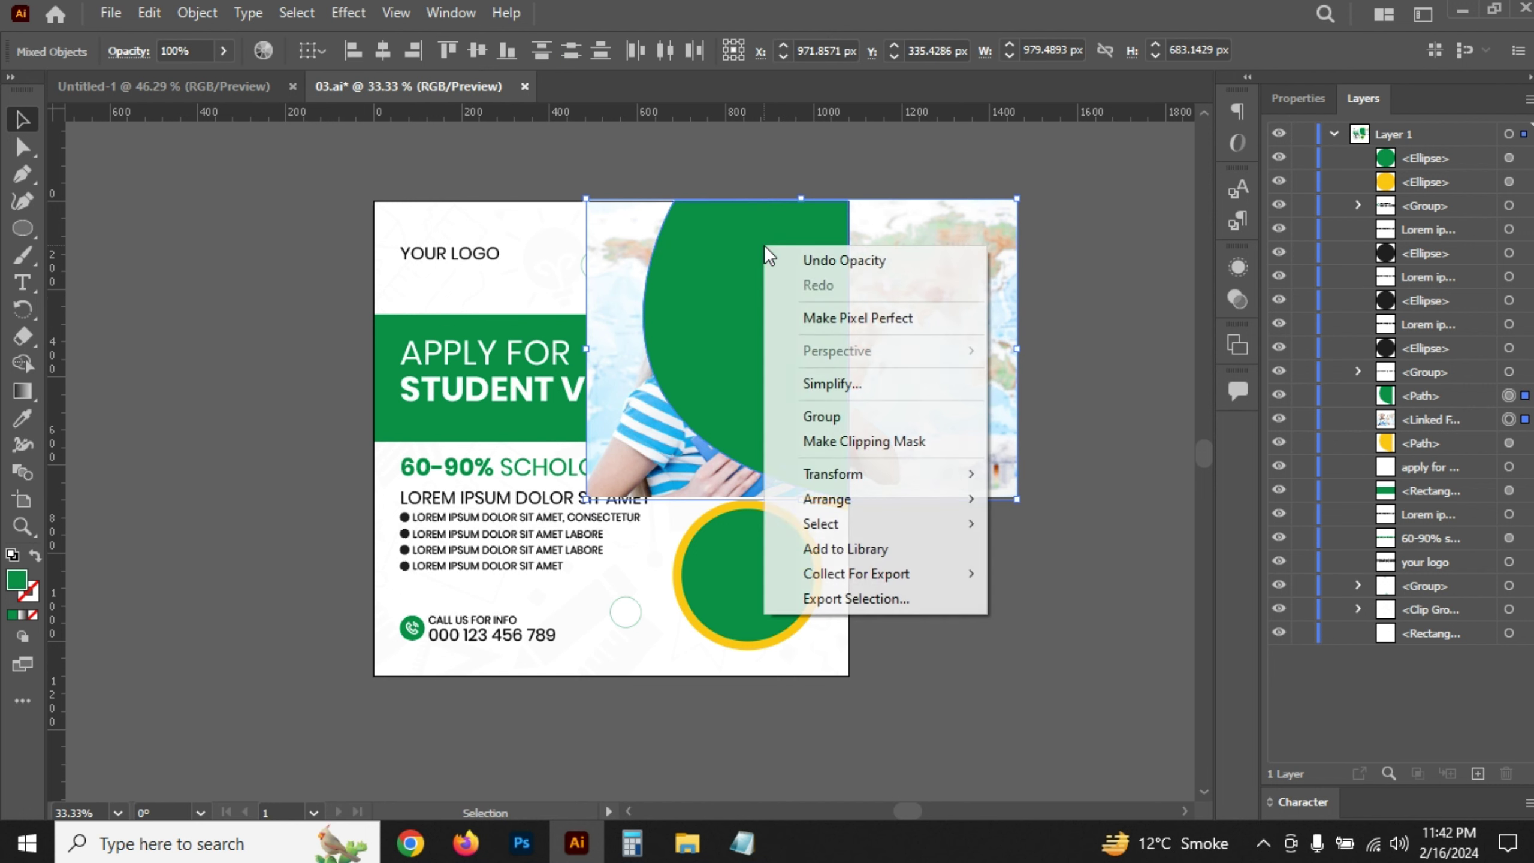
pyautogui.click(882, 437)
pyautogui.click(925, 580)
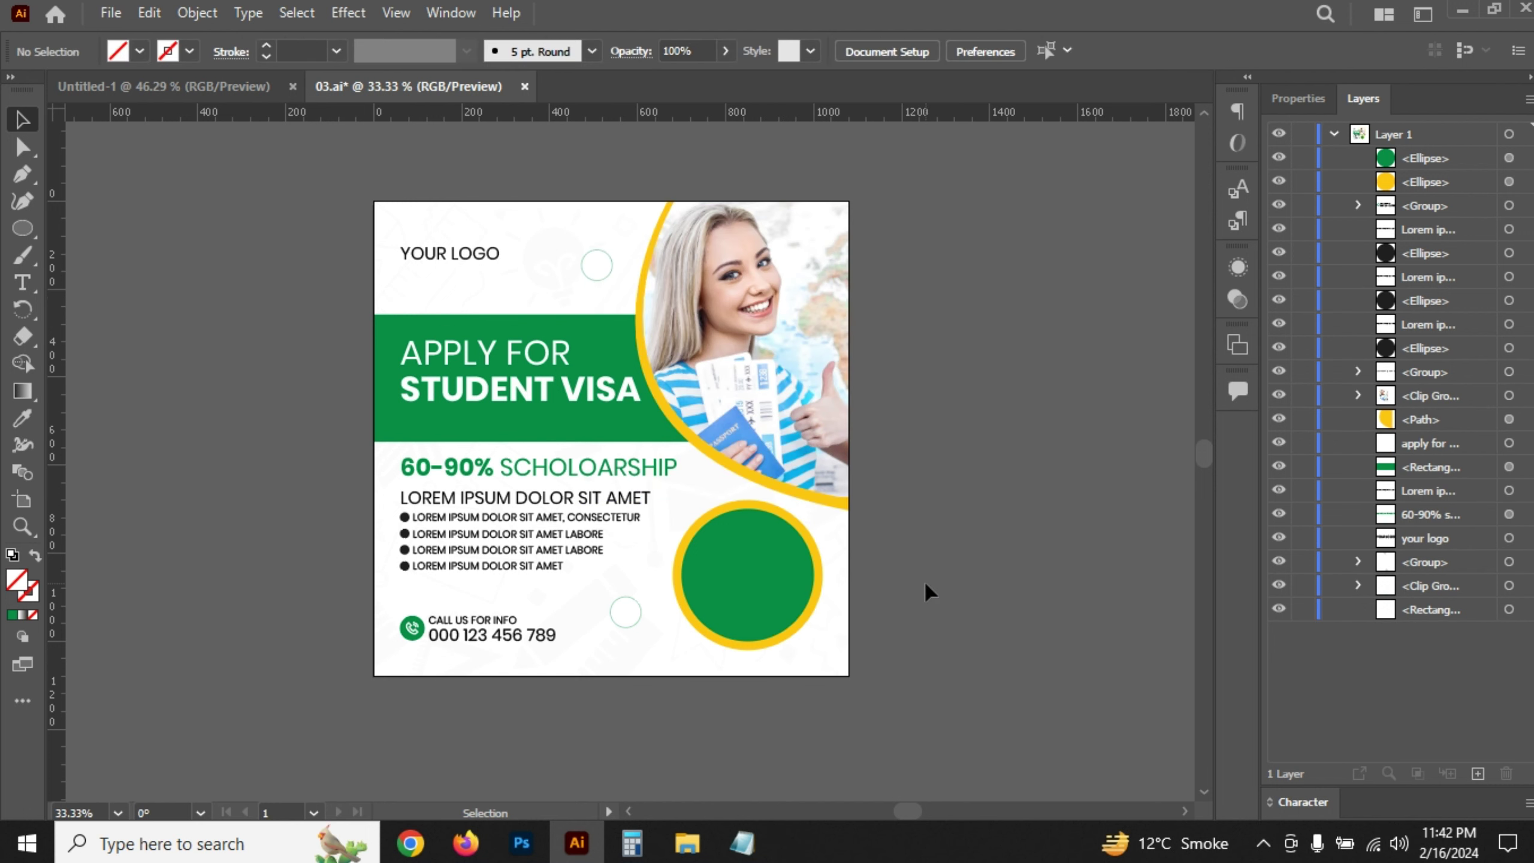
pyautogui.click(722, 583)
pyautogui.click(687, 843)
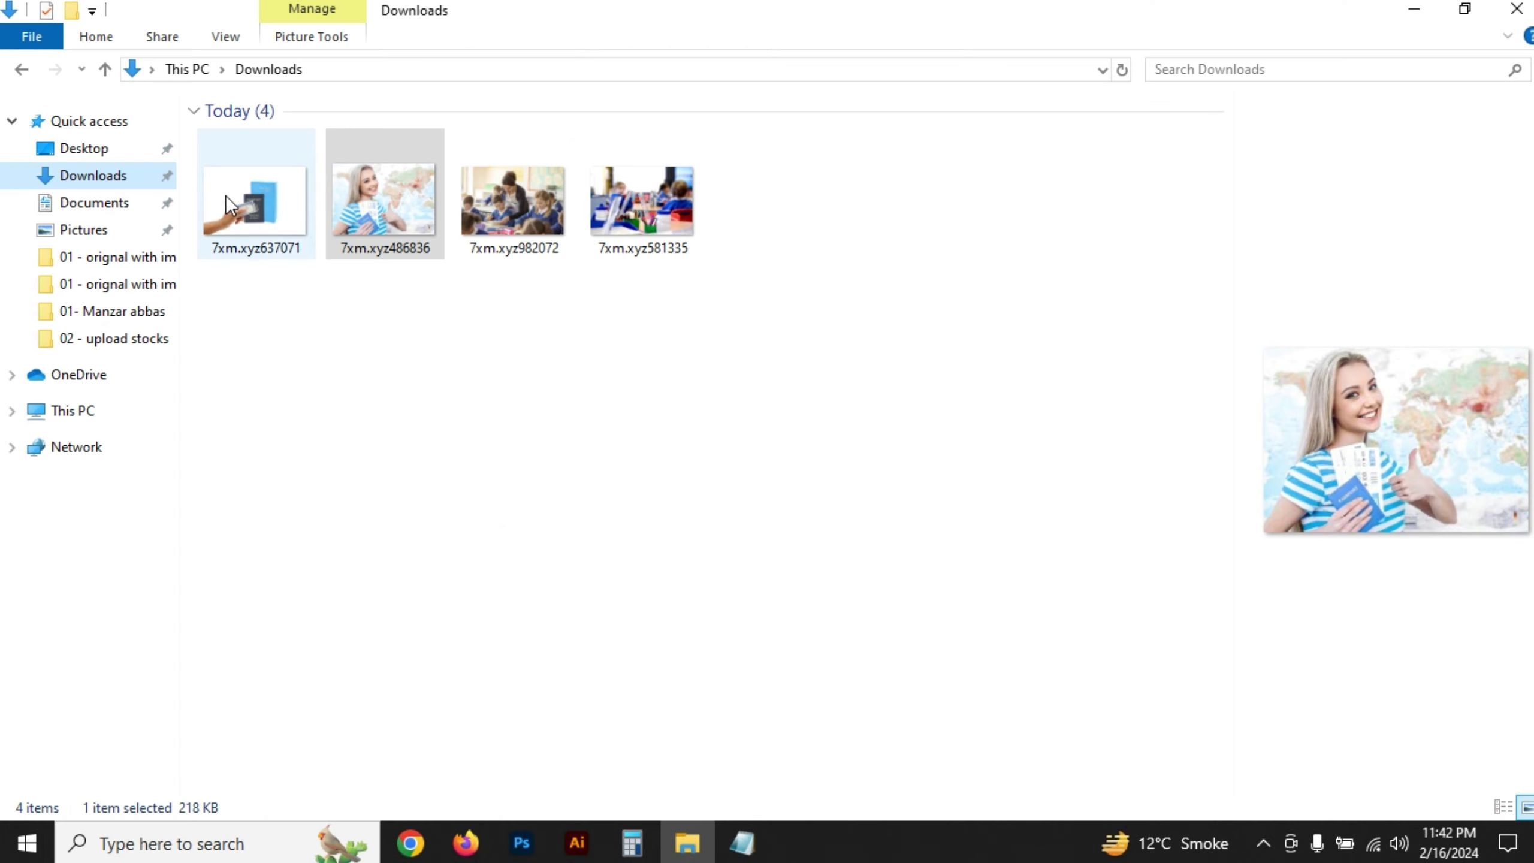
pyautogui.moveTo(255, 202)
pyautogui.mouseDown()
pyautogui.moveTo(585, 851)
pyautogui.moveTo(707, 576)
pyautogui.moveTo(791, 562)
pyautogui.moveTo(734, 574)
pyautogui.moveTo(727, 553)
pyautogui.mouseUp()
# - Set the passport photo to 50% opacity and nudge it into position
pyautogui.scroll(2, 772, 571)
pyautogui.scroll(1, 772, 572)
pyautogui.scroll(-2, 772, 571)
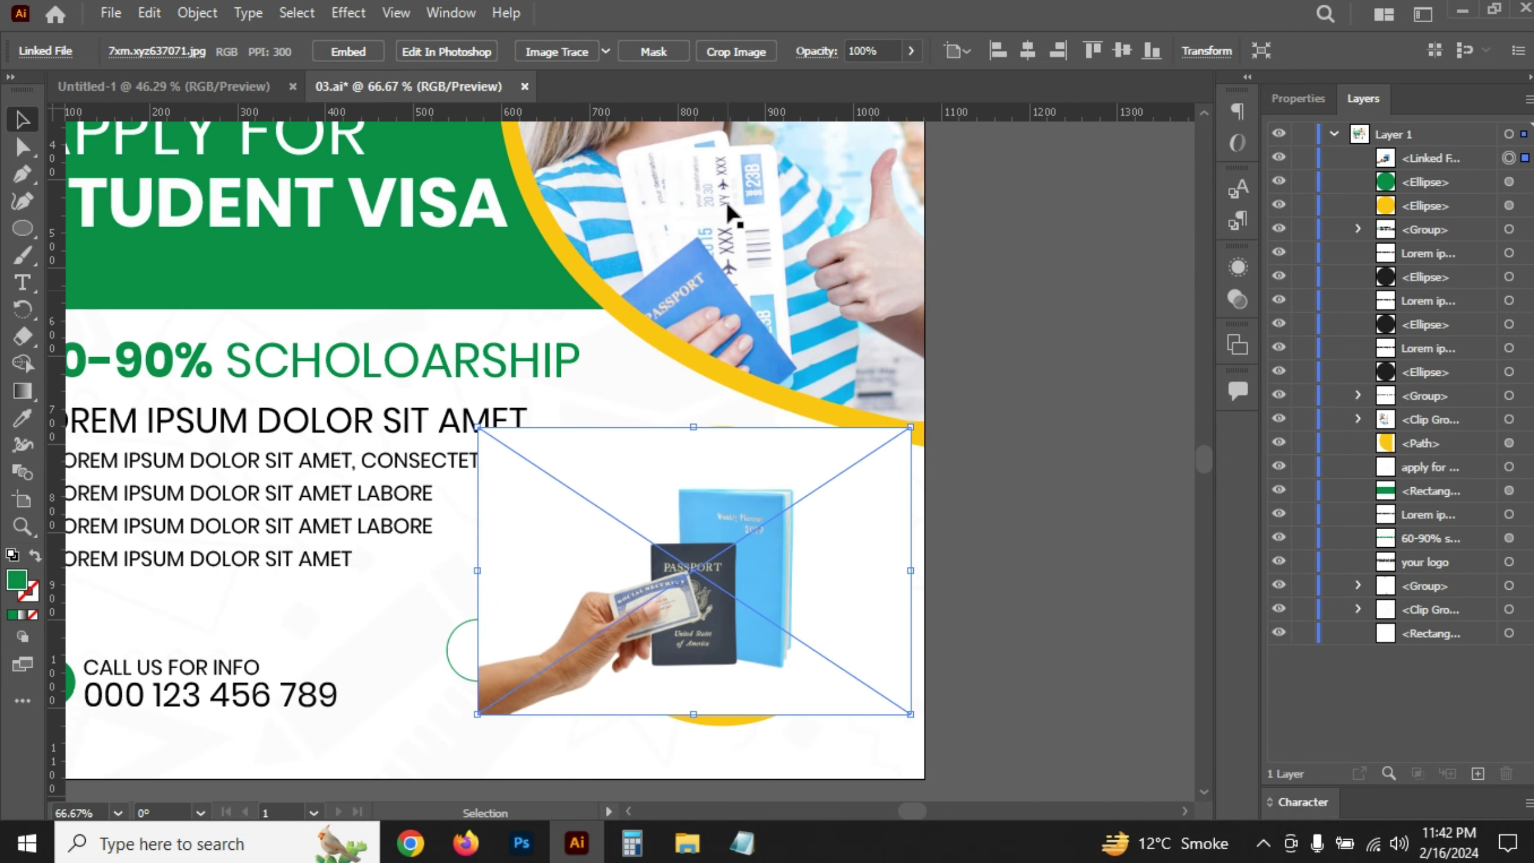
pyautogui.click(866, 48)
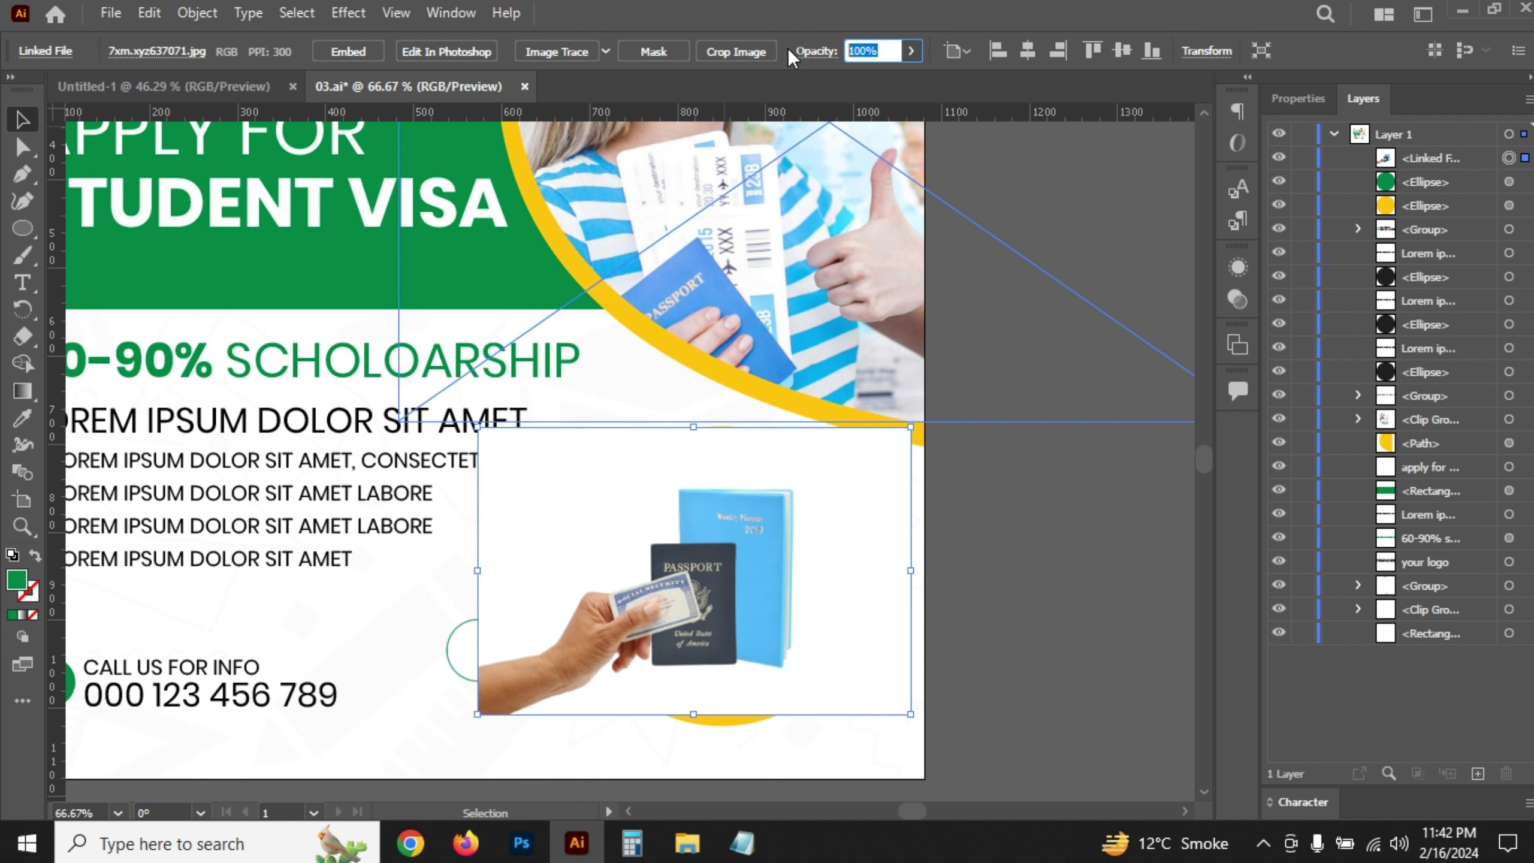
pyautogui.write('50')
pyautogui.press('Return')
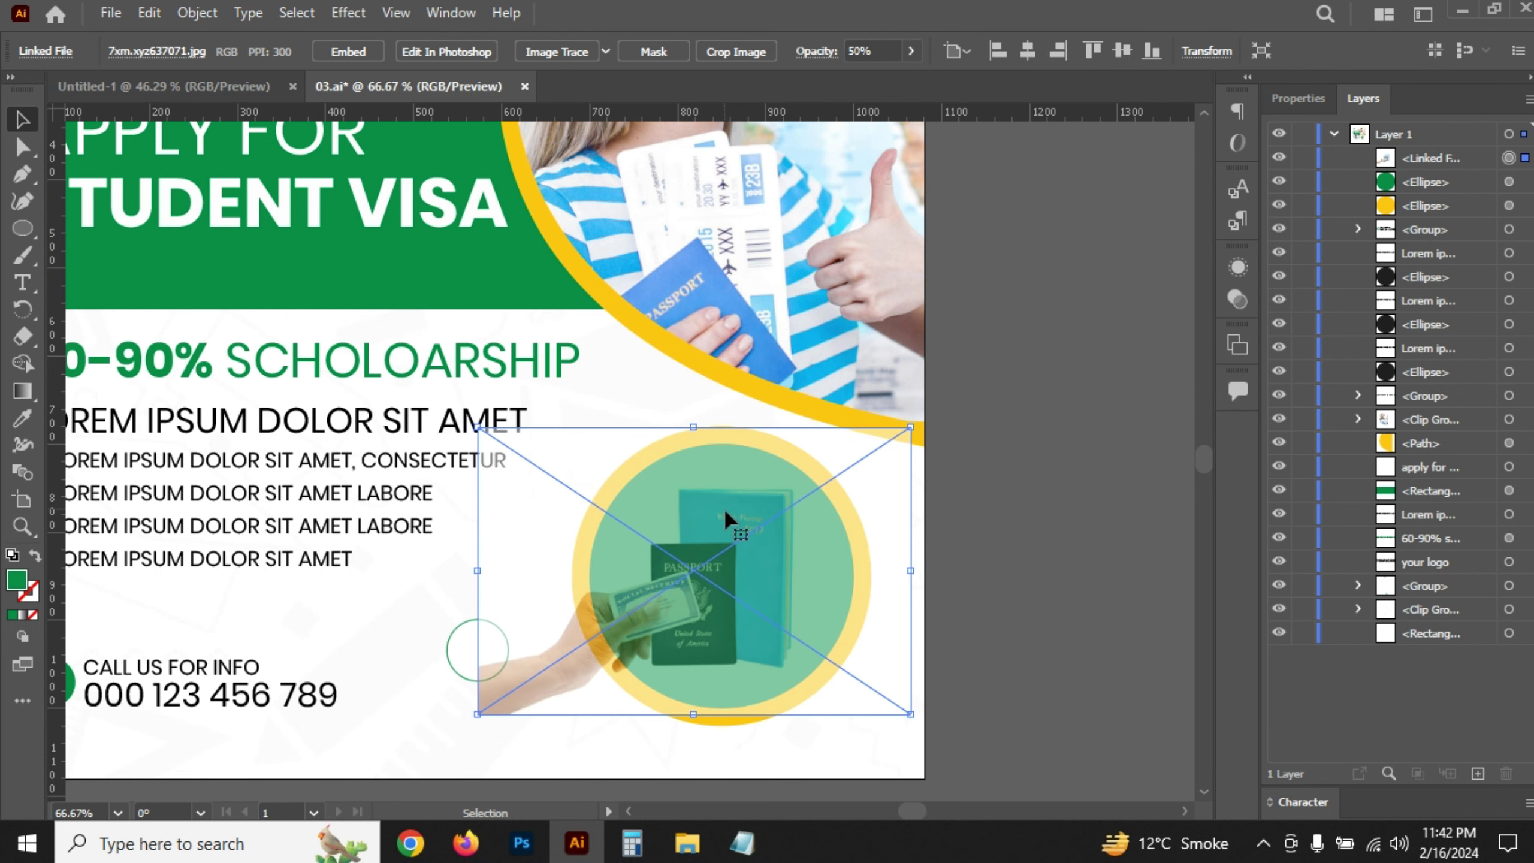
pyautogui.hotkey('shift', 'Right')
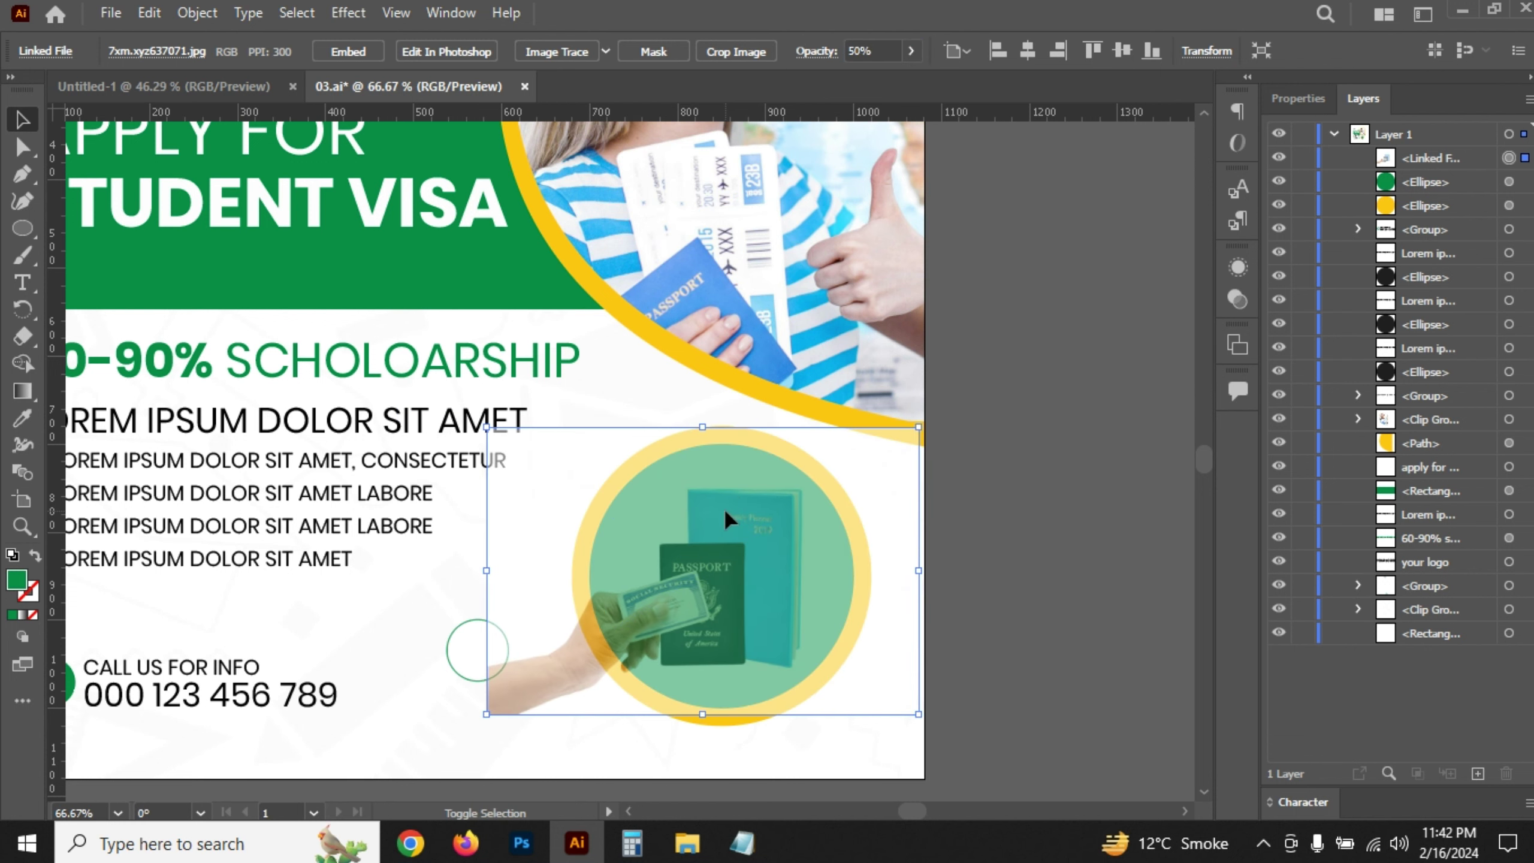
pyautogui.hotkey('shift', 'Right')
pyautogui.hotkey('shift', 'Right')
pyautogui.hotkey('shift', 'Left')
pyautogui.hotkey('shift', 'Left')
pyautogui.hotkey('shift', 'Left')
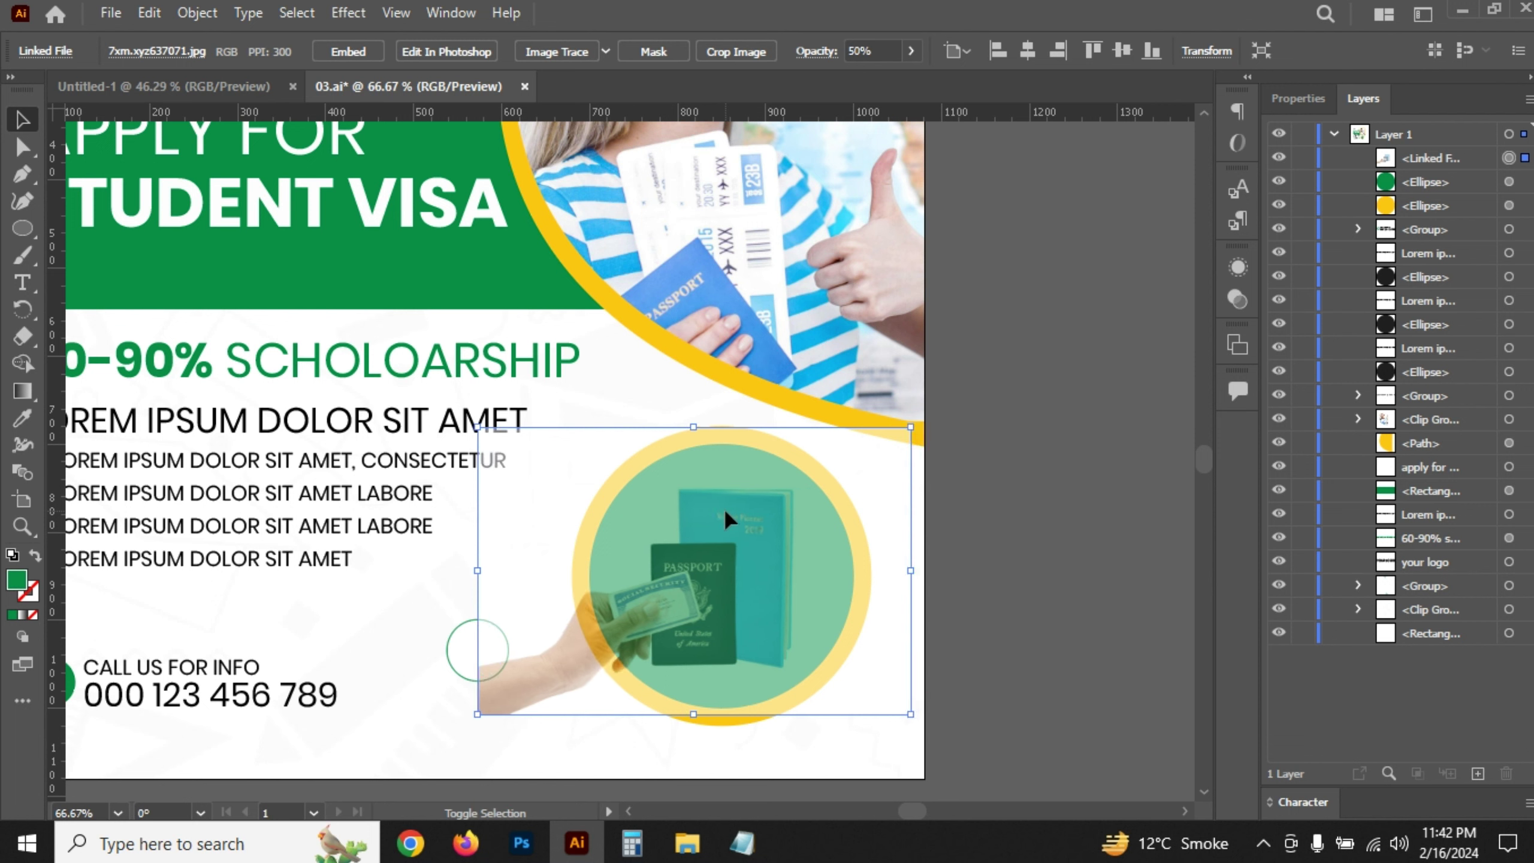
# - Shrink the passport photo slightly, nudge it right, and restore it to 100% opacity
pyautogui.moveTo(690, 425); pyautogui.dragTo(693, 433)
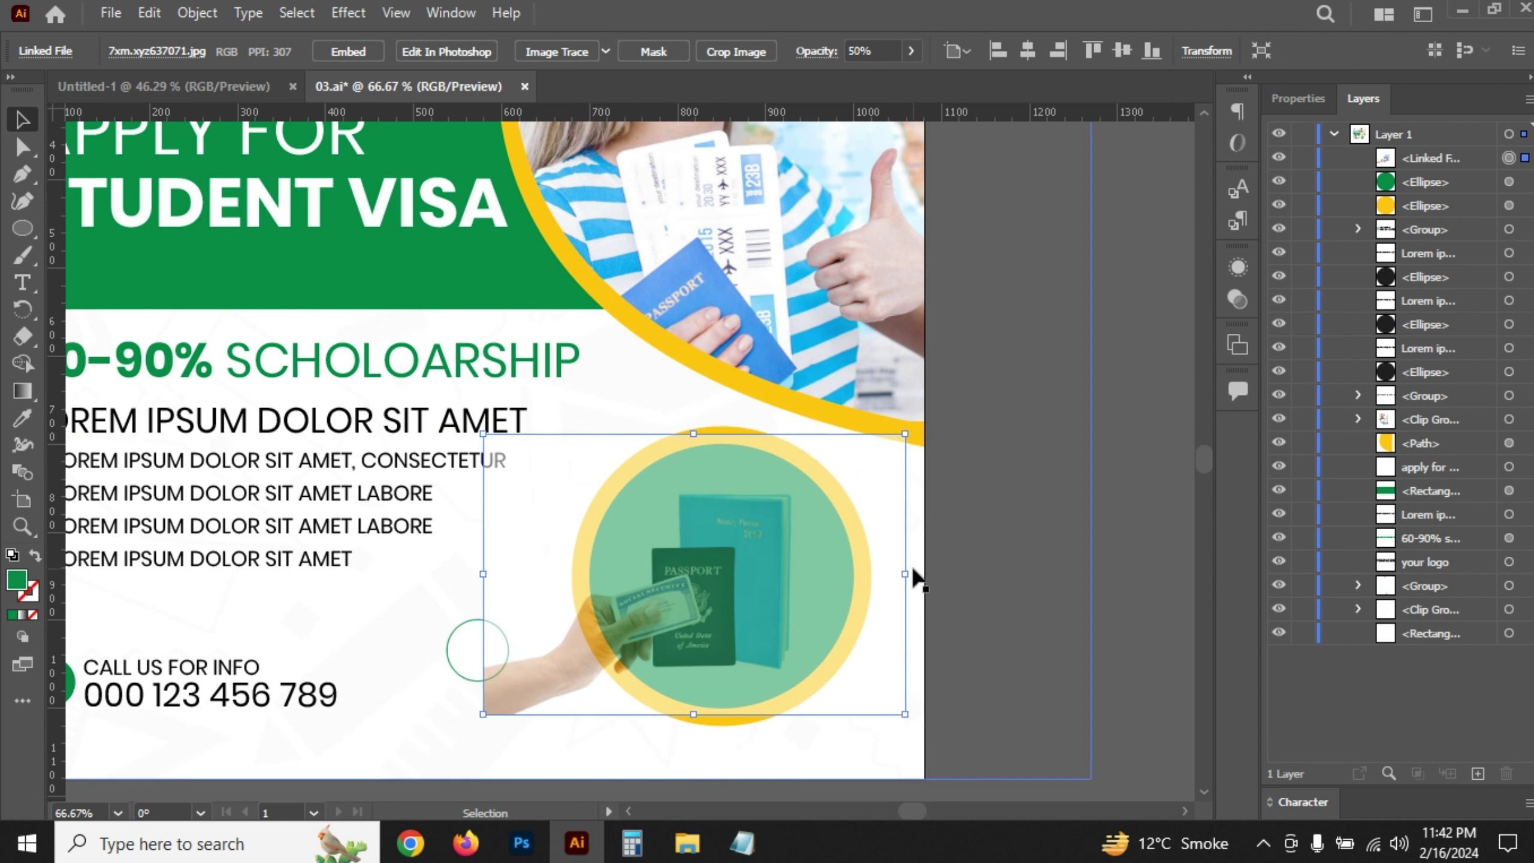
pyautogui.hotkey('shift', 'Right')
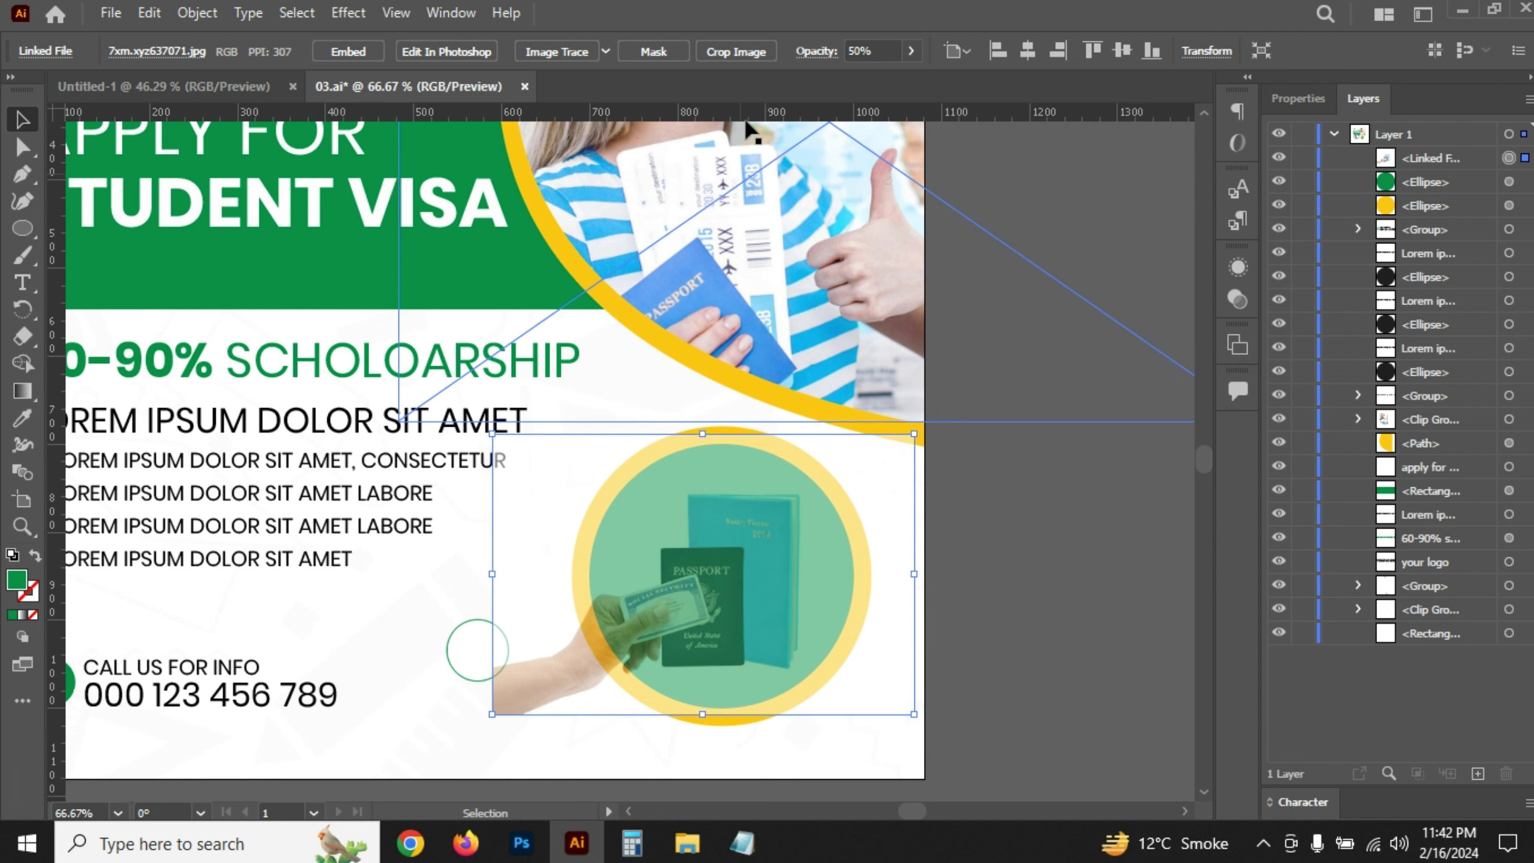
pyautogui.click(882, 57)
pyautogui.write('1')
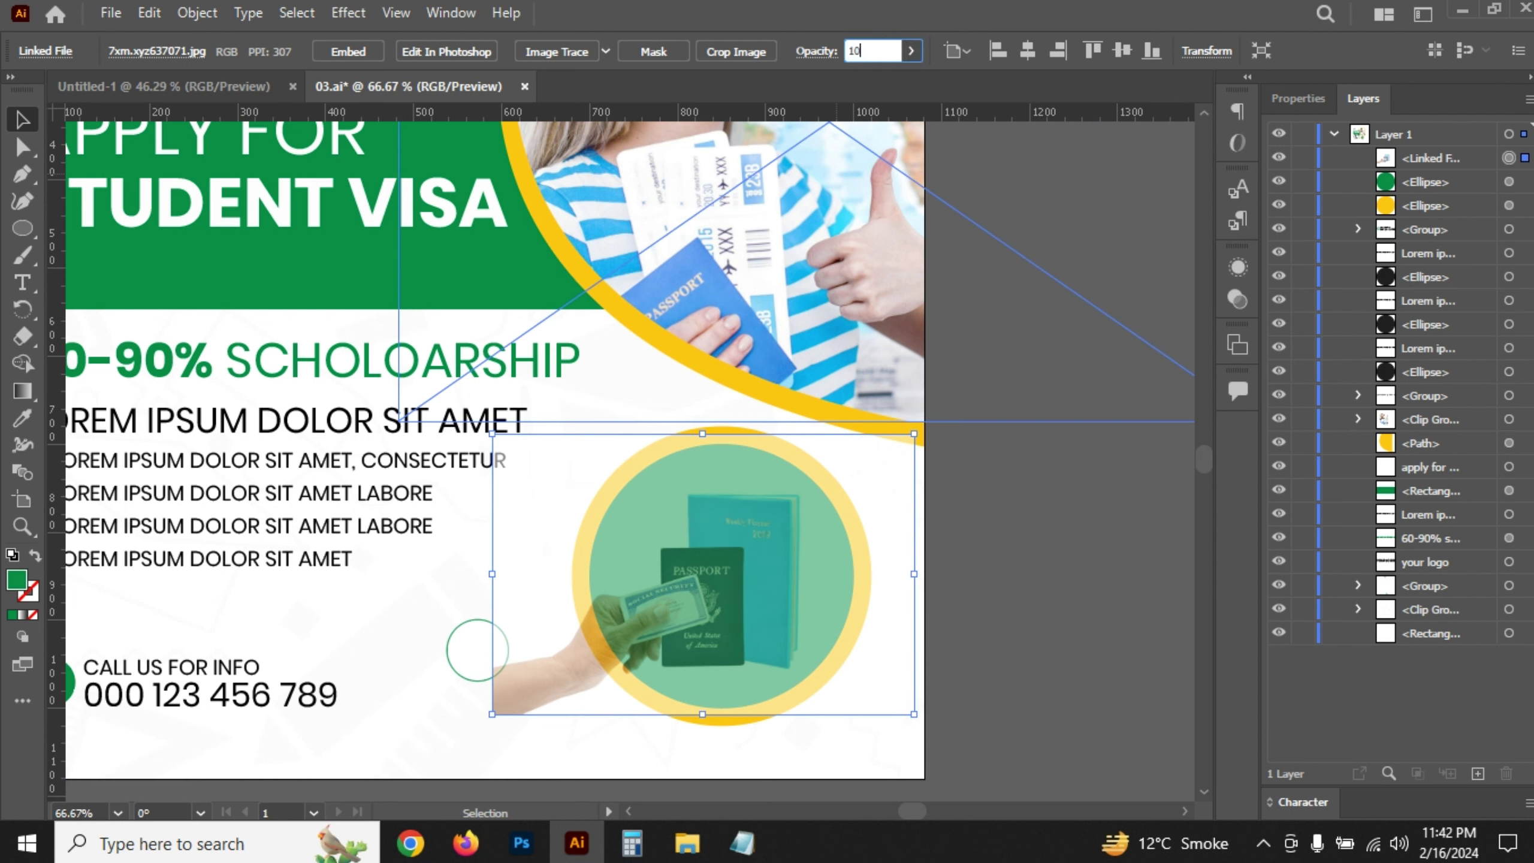
pyautogui.write('0')
pyautogui.press('Return')
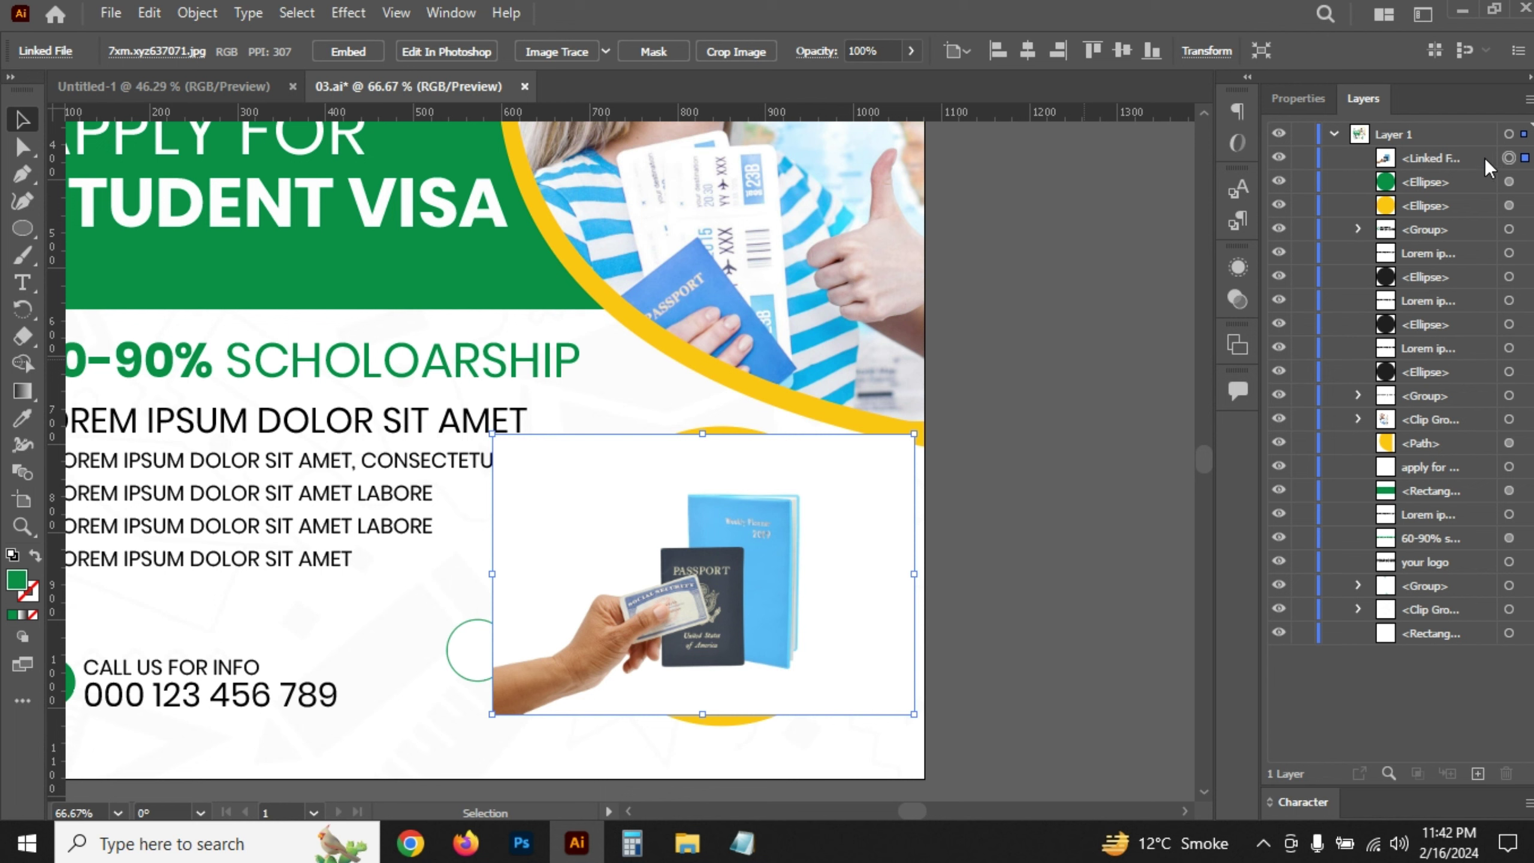
# - Stack the photo beneath the circle and clip it inside with Make Clipping Mask
pyautogui.moveTo(1489, 168); pyautogui.dragTo(1460, 200)
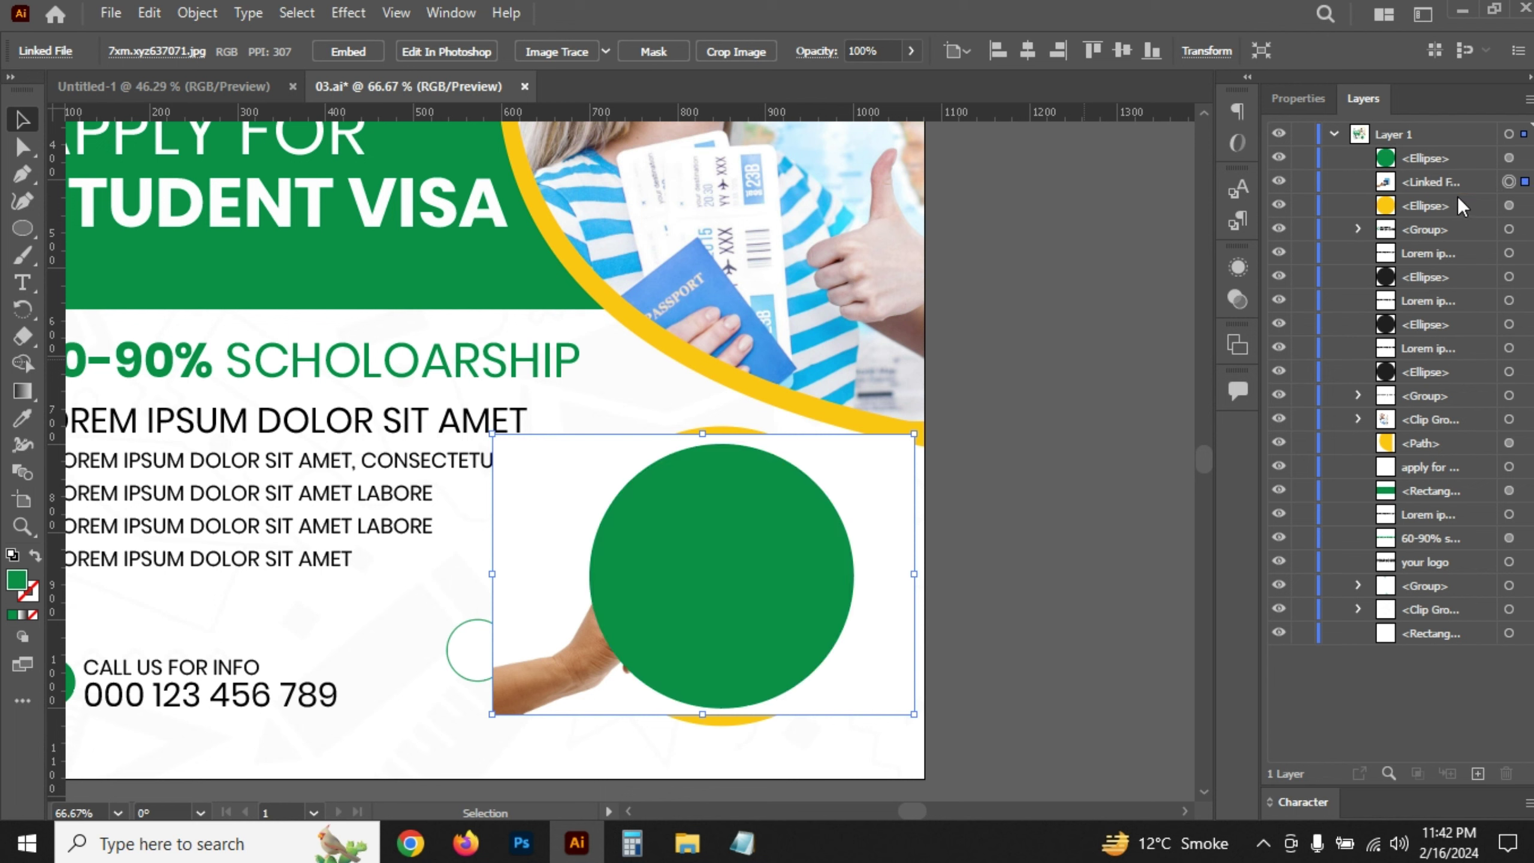
pyautogui.keyDown('shift'); pyautogui.click(698, 481); pyautogui.keyUp('shift')
pyautogui.rightClick(699, 481)
pyautogui.click(810, 308)
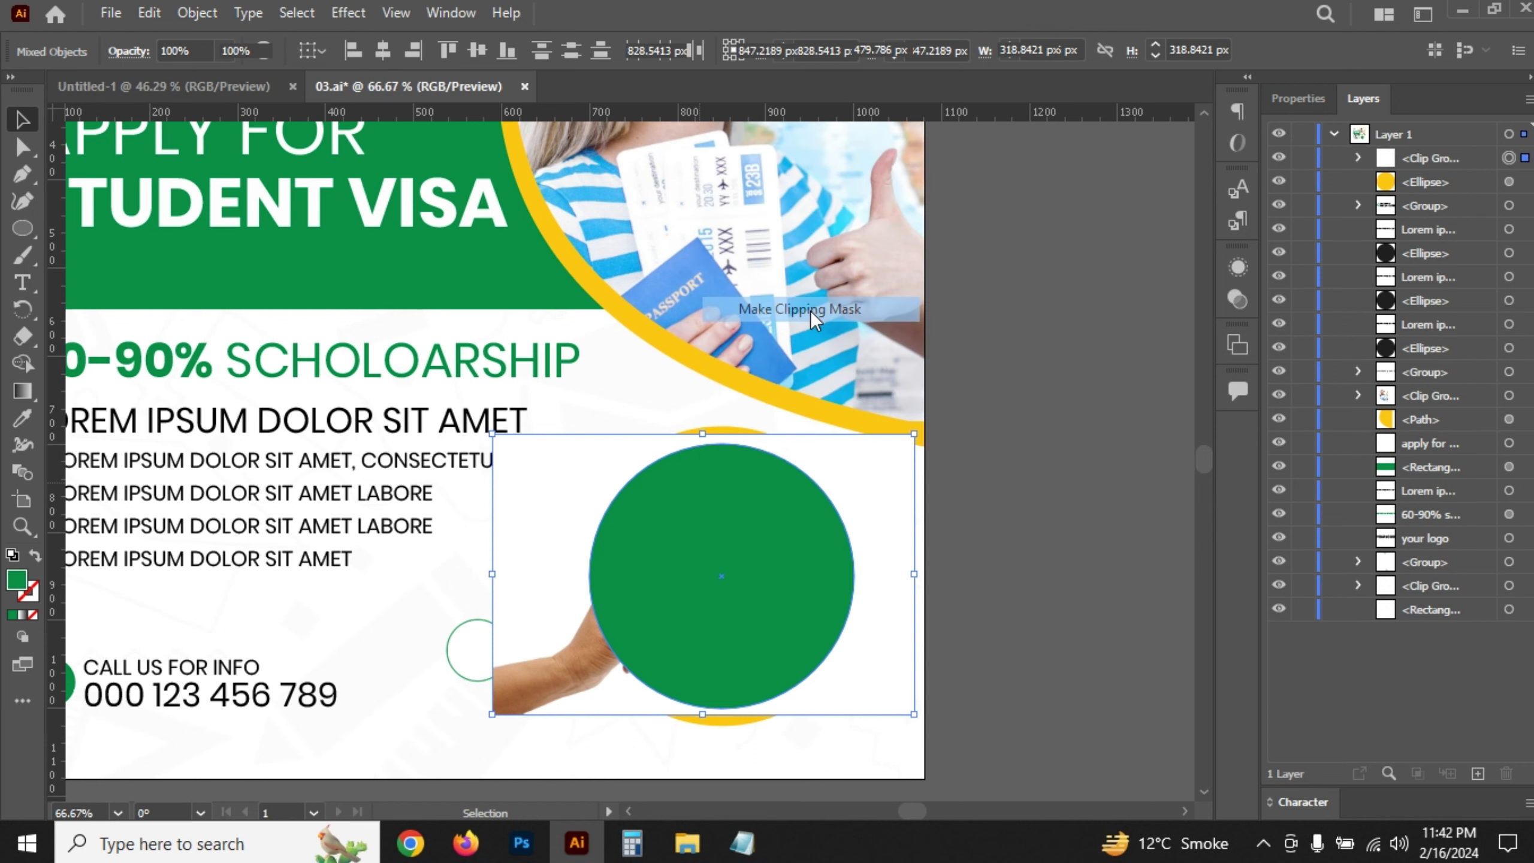
pyautogui.click(998, 458)
pyautogui.hotkey('ctrl', '-')
pyautogui.hotkey('ctrl', '-')
pyautogui.moveTo(998, 458)
pyautogui.mouseDown()
pyautogui.moveTo(941, 472)
pyautogui.moveTo(947, 415)
pyautogui.mouseUp()
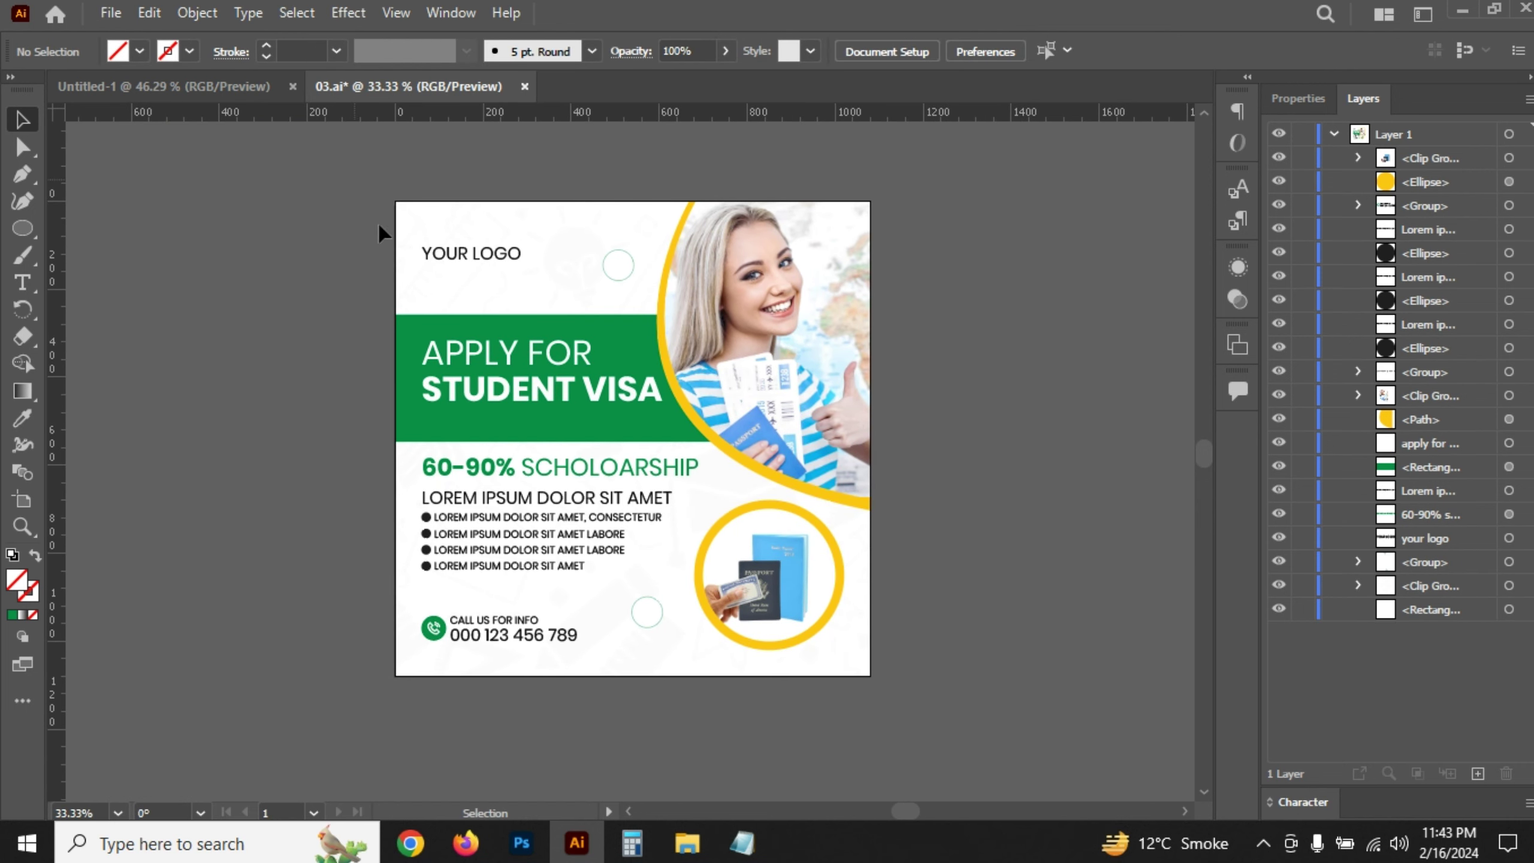
# - Group all the poster artwork and add a second artboard beside it
pyautogui.hotkey('ctrl', 'a')
pyautogui.hotkey('ctrl', 'g')
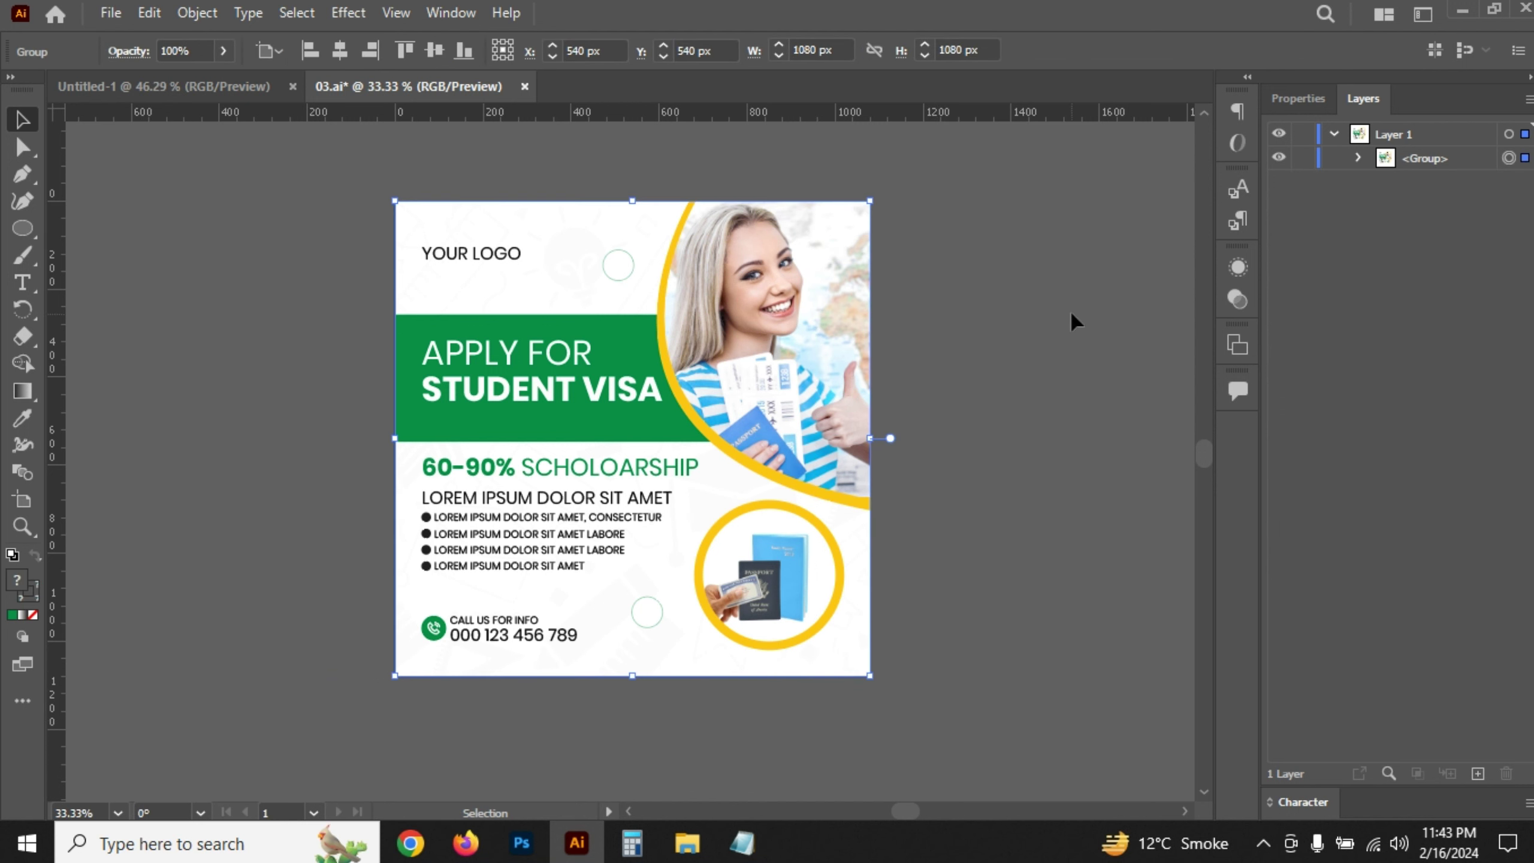
pyautogui.click(1071, 309)
pyautogui.click(1298, 98)
pyautogui.click(1423, 270)
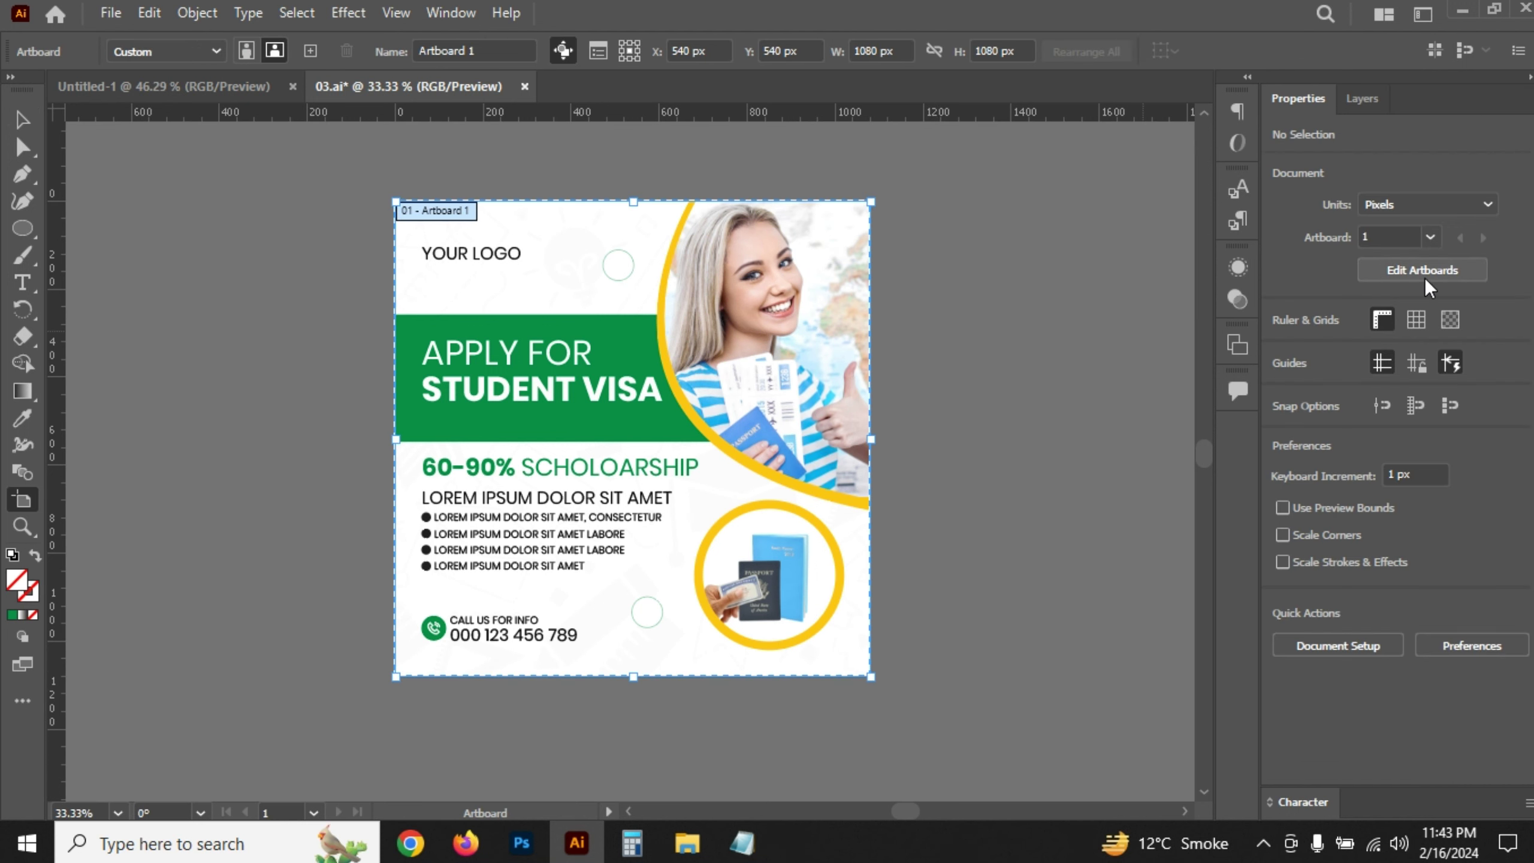
pyautogui.click(1465, 329)
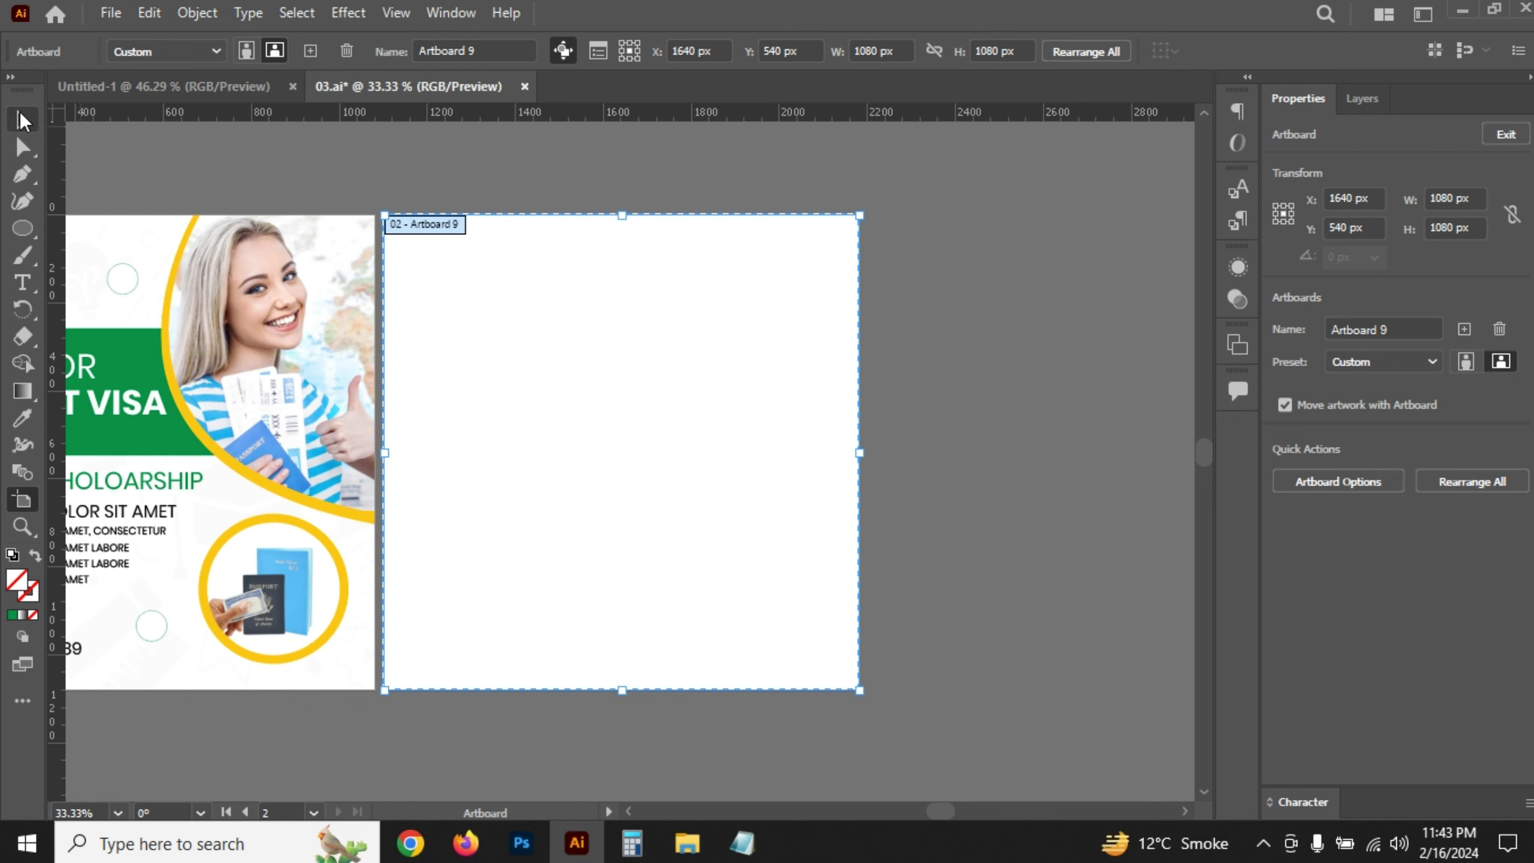
pyautogui.click(23, 119)
# - Copy the grouped poster onto the new artboard and centre it there
pyautogui.click(273, 271)
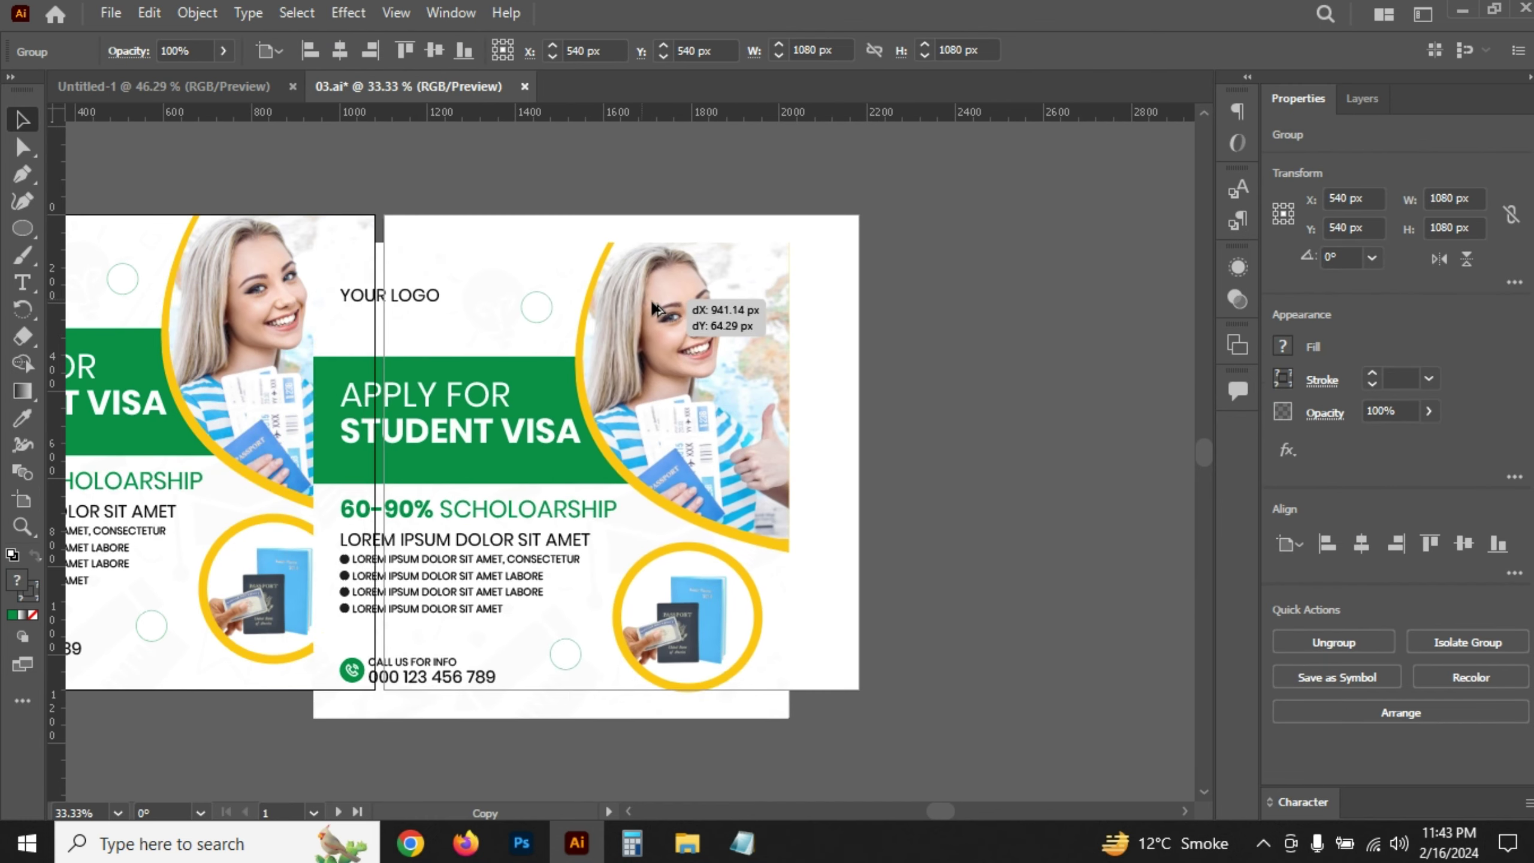
pyautogui.keyDown('alt'); pyautogui.moveTo(370, 298); pyautogui.dragTo(794, 329); pyautogui.keyUp('alt')
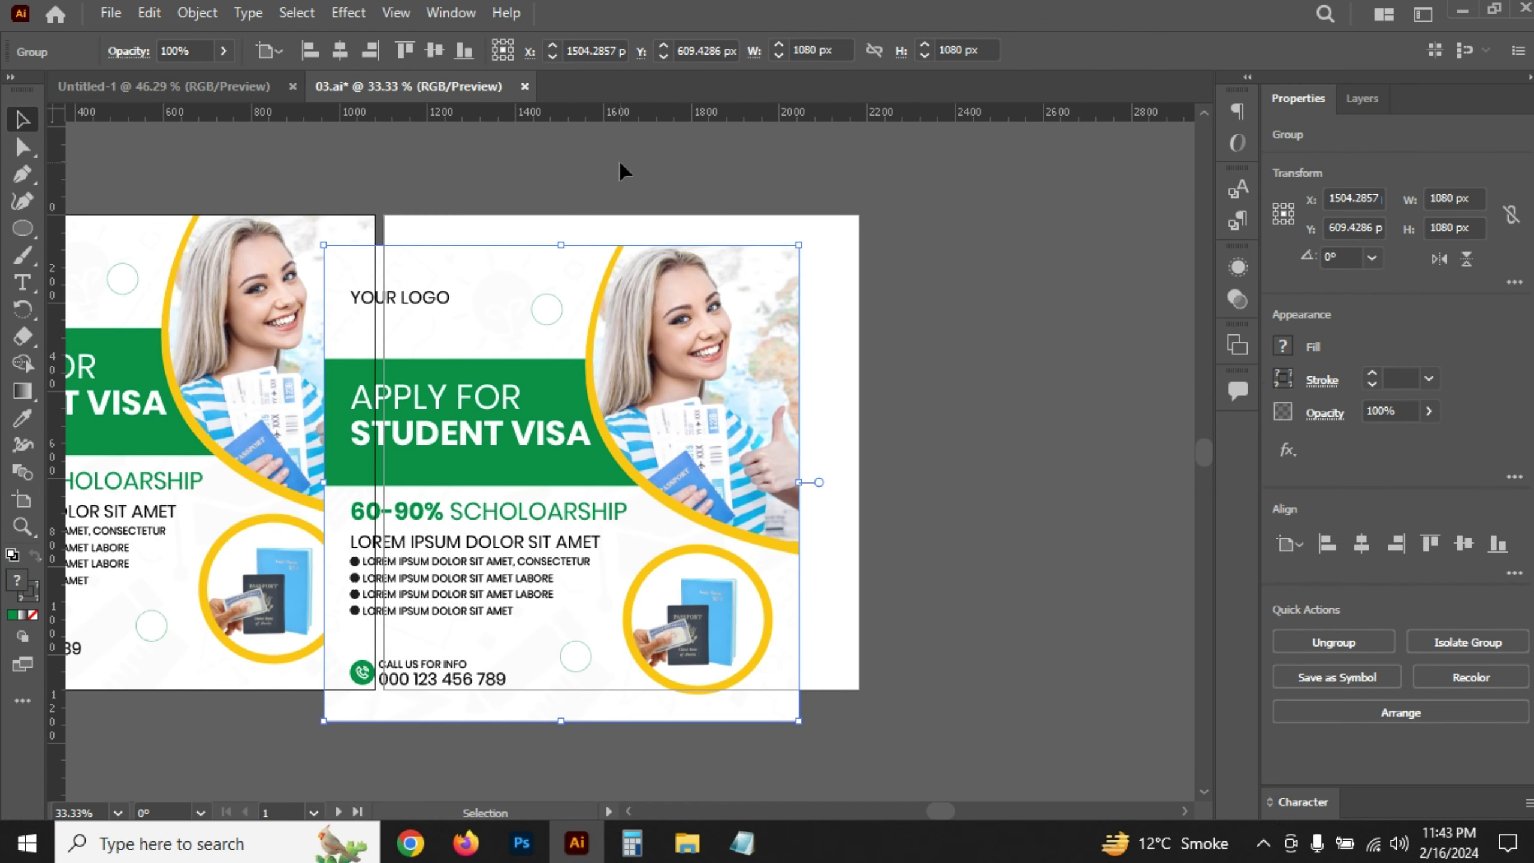
pyautogui.click(1362, 544)
pyautogui.click(1464, 543)
# - Ungroup the copied poster on the second artboard
pyautogui.keyDown('alt'); pyautogui.scroll(-1, 466, 314); pyautogui.keyUp('alt')
pyautogui.moveTo(465, 314); pyautogui.dragTo(667, 367)
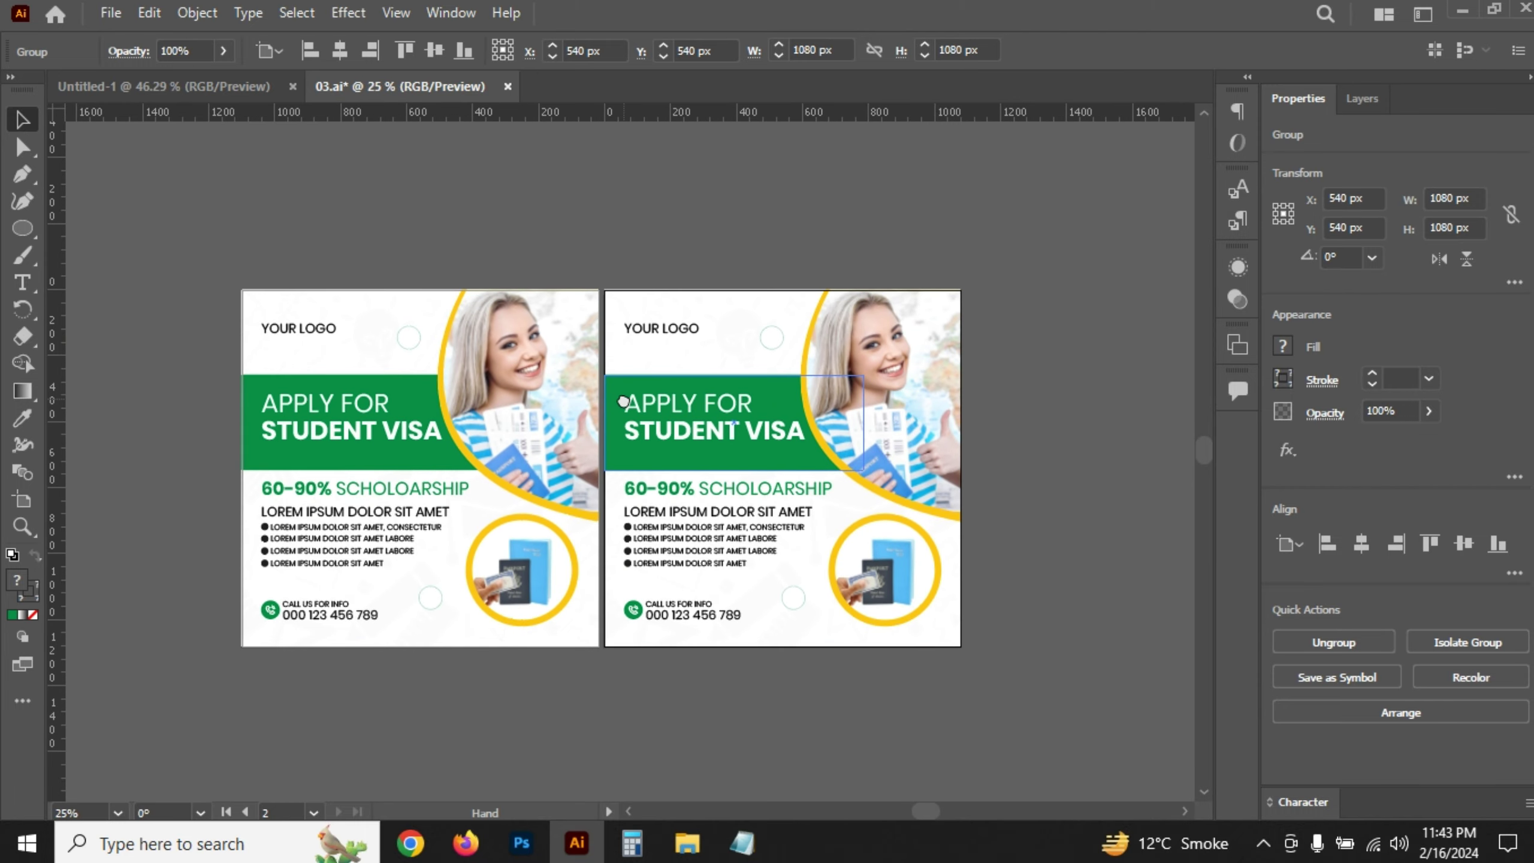
pyautogui.rightClick(751, 387)
pyautogui.click(861, 580)
# - Turn the right post's green banner yellow using the ring's colour
pyautogui.click(1103, 531)
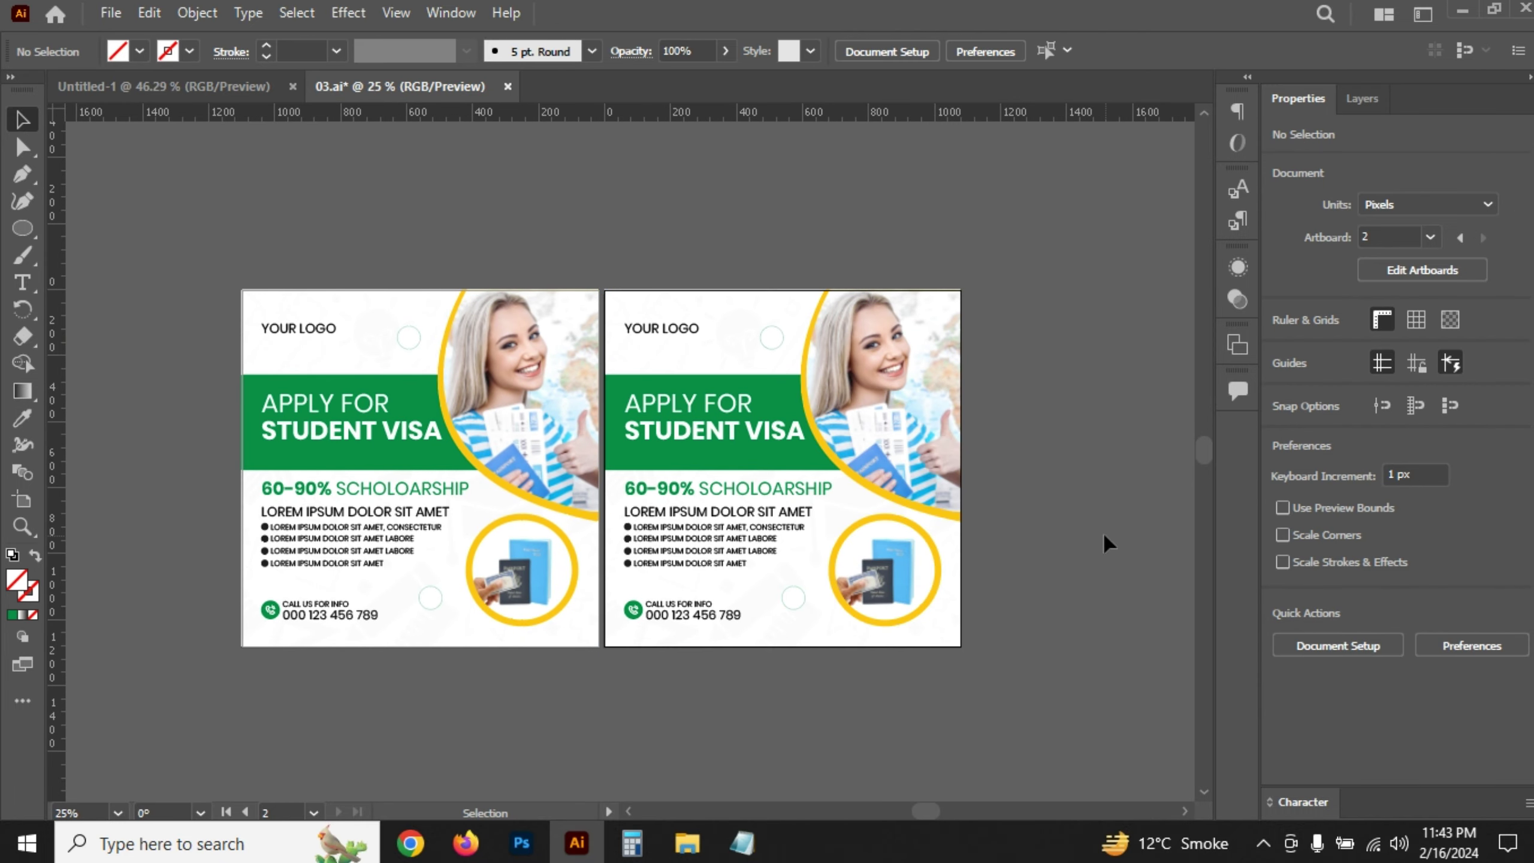
pyautogui.click(791, 471)
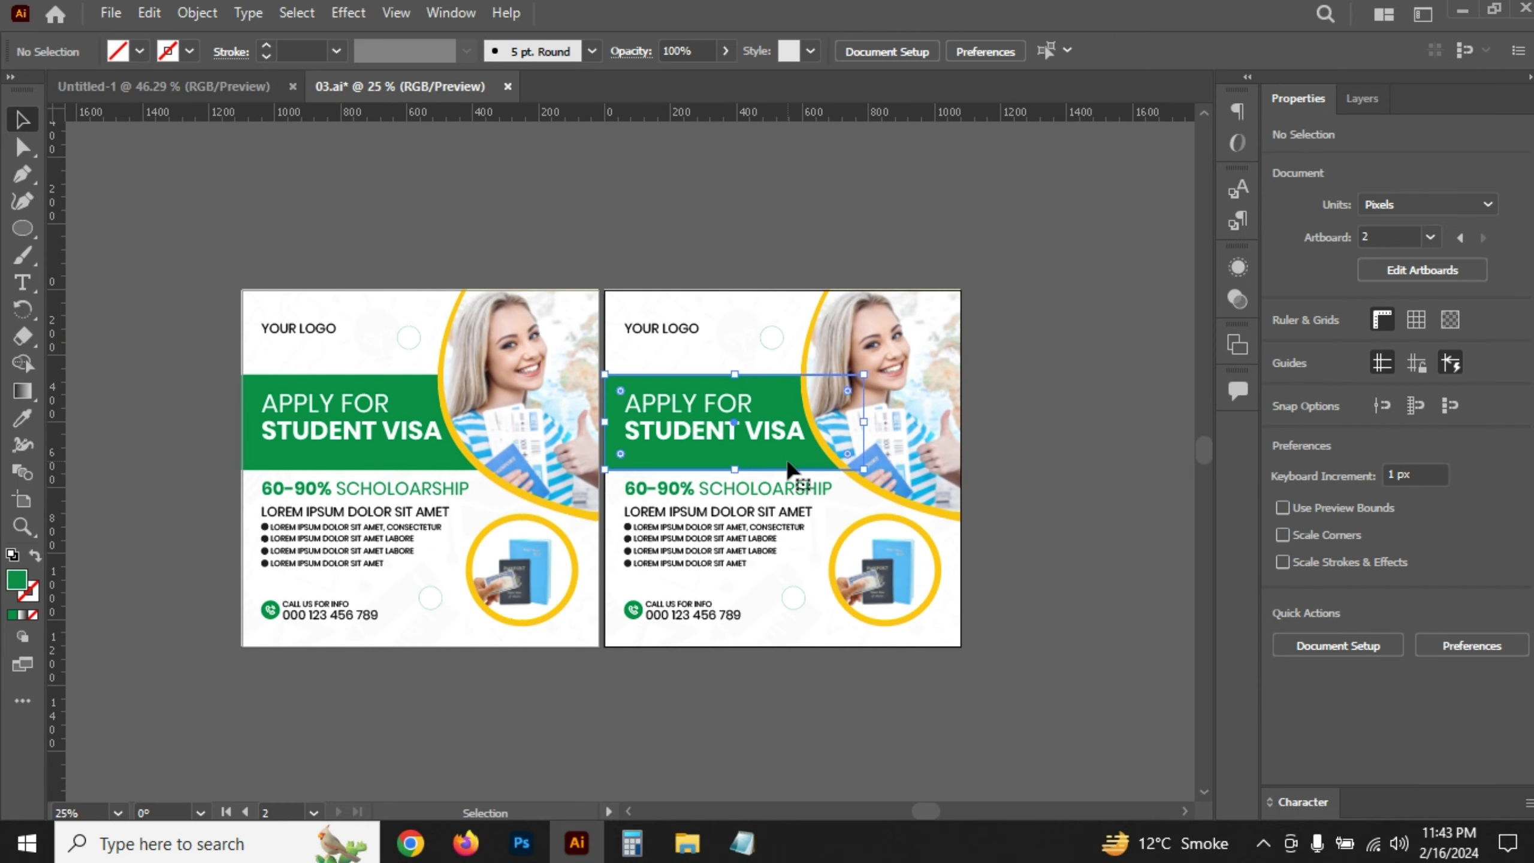
pyautogui.press('i')
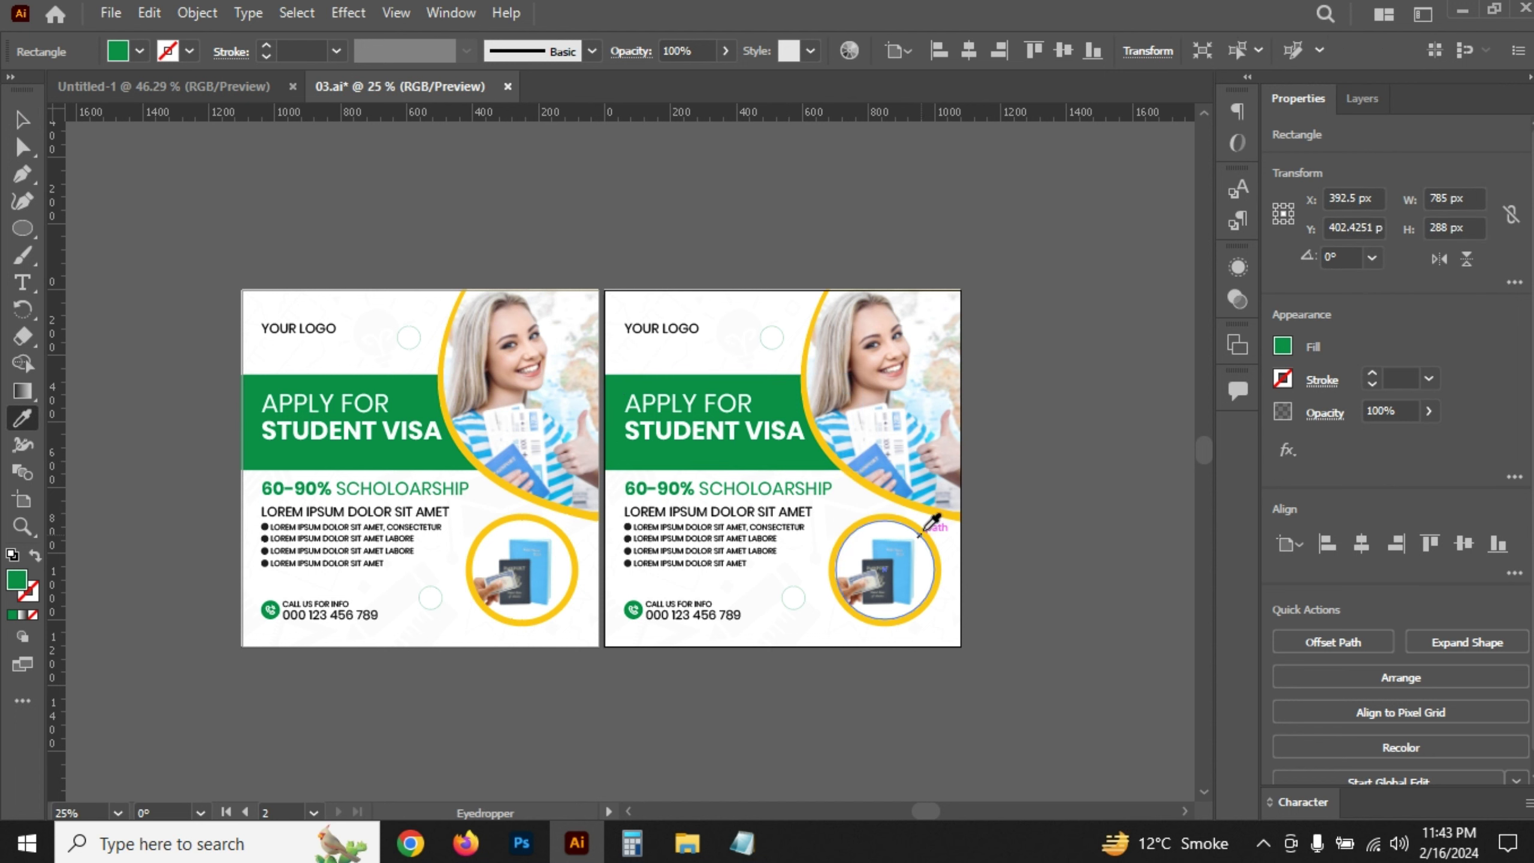
pyautogui.click(930, 504)
pyautogui.click(24, 97)
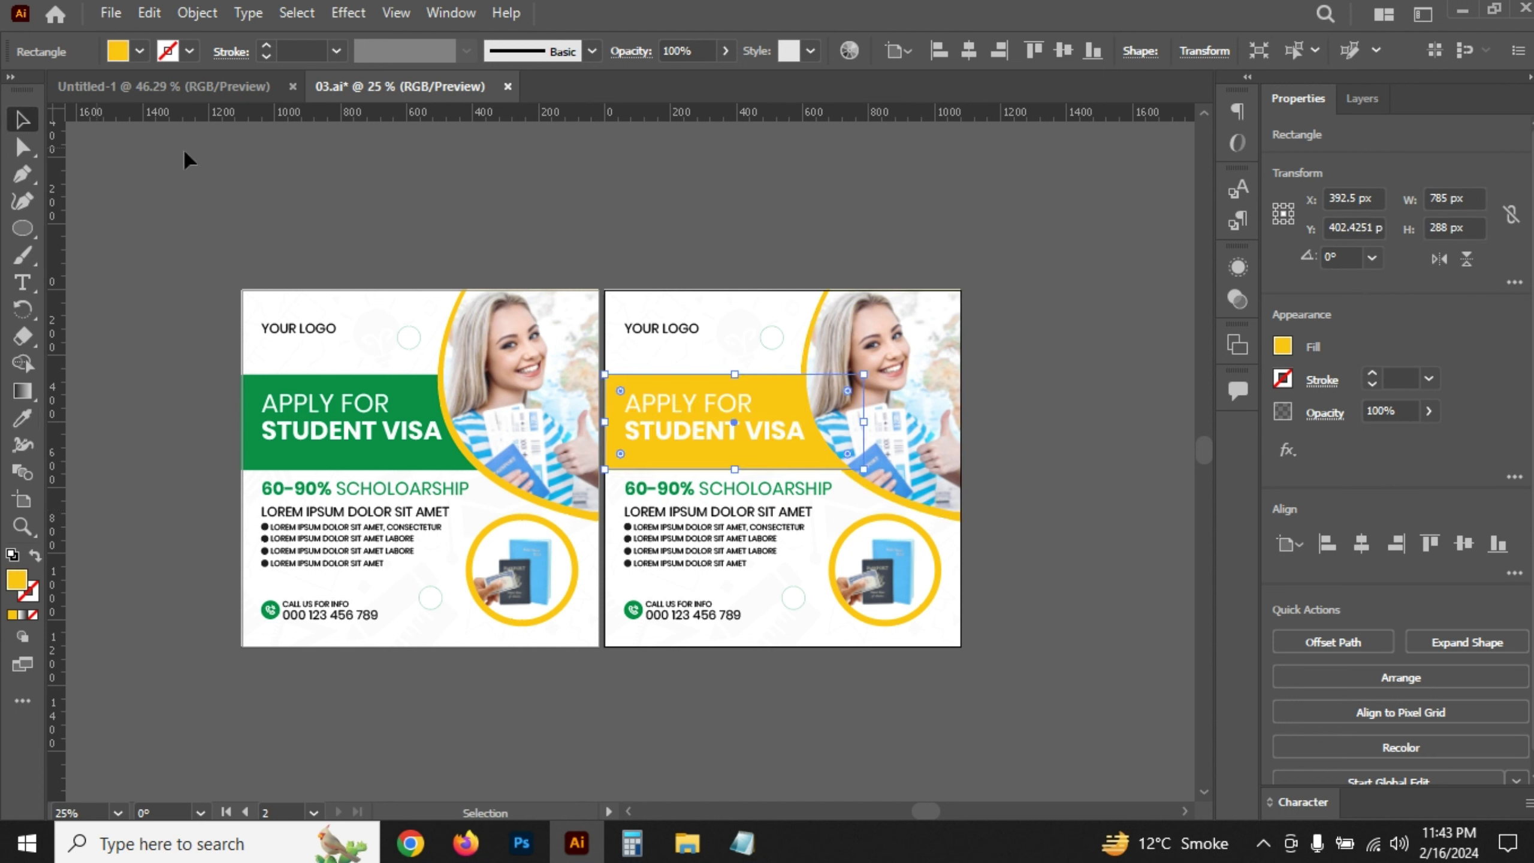
pyautogui.click(185, 154)
# - Make the arc around the right post's photo the left post's green
pyautogui.click(810, 335)
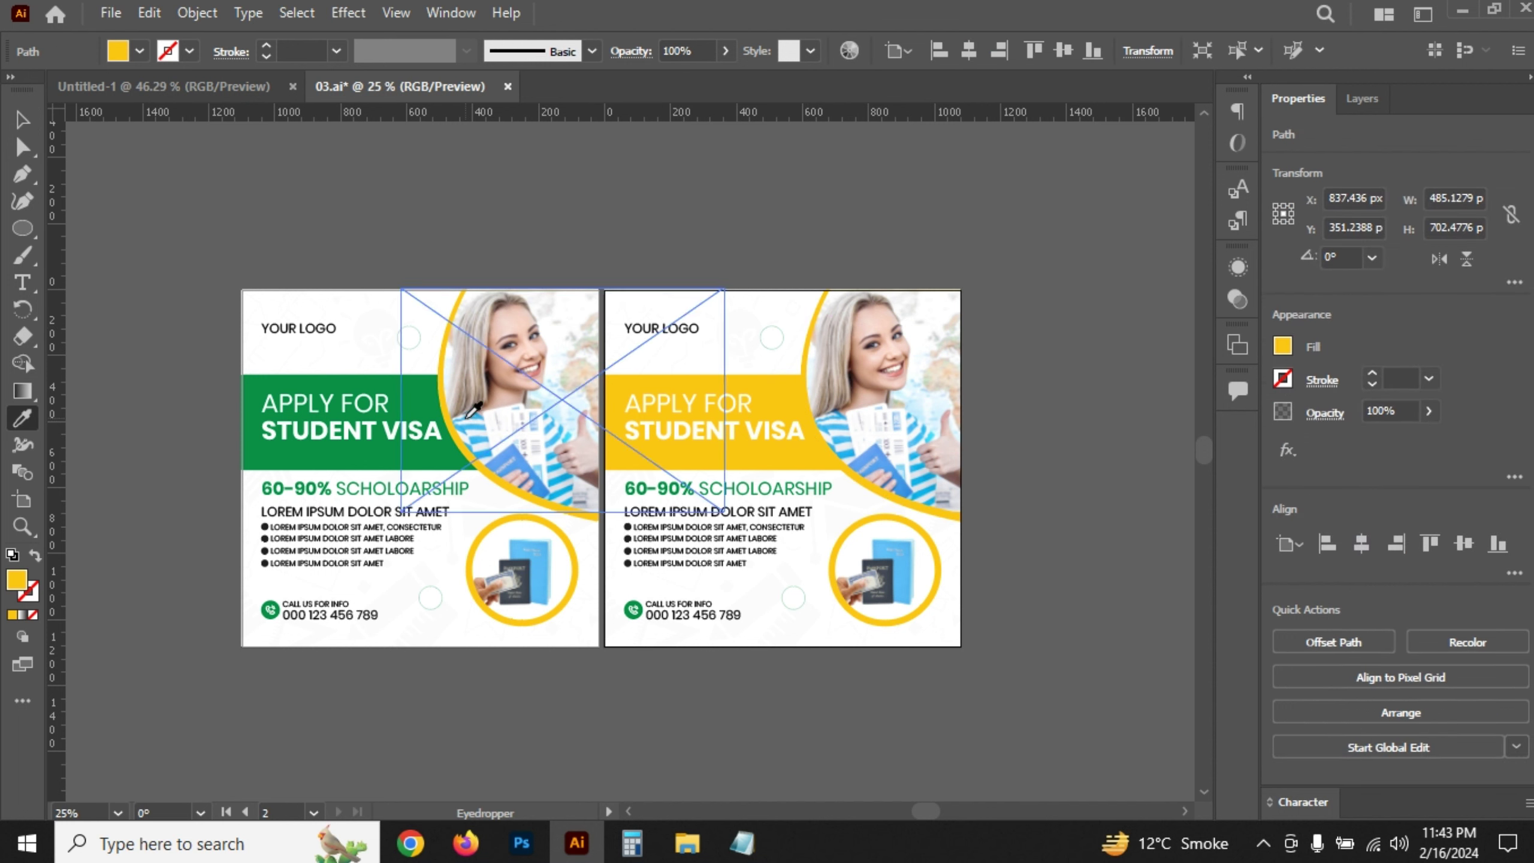
pyautogui.press('i')
pyautogui.click(338, 423)
pyautogui.press('v')
pyautogui.click(230, 160)
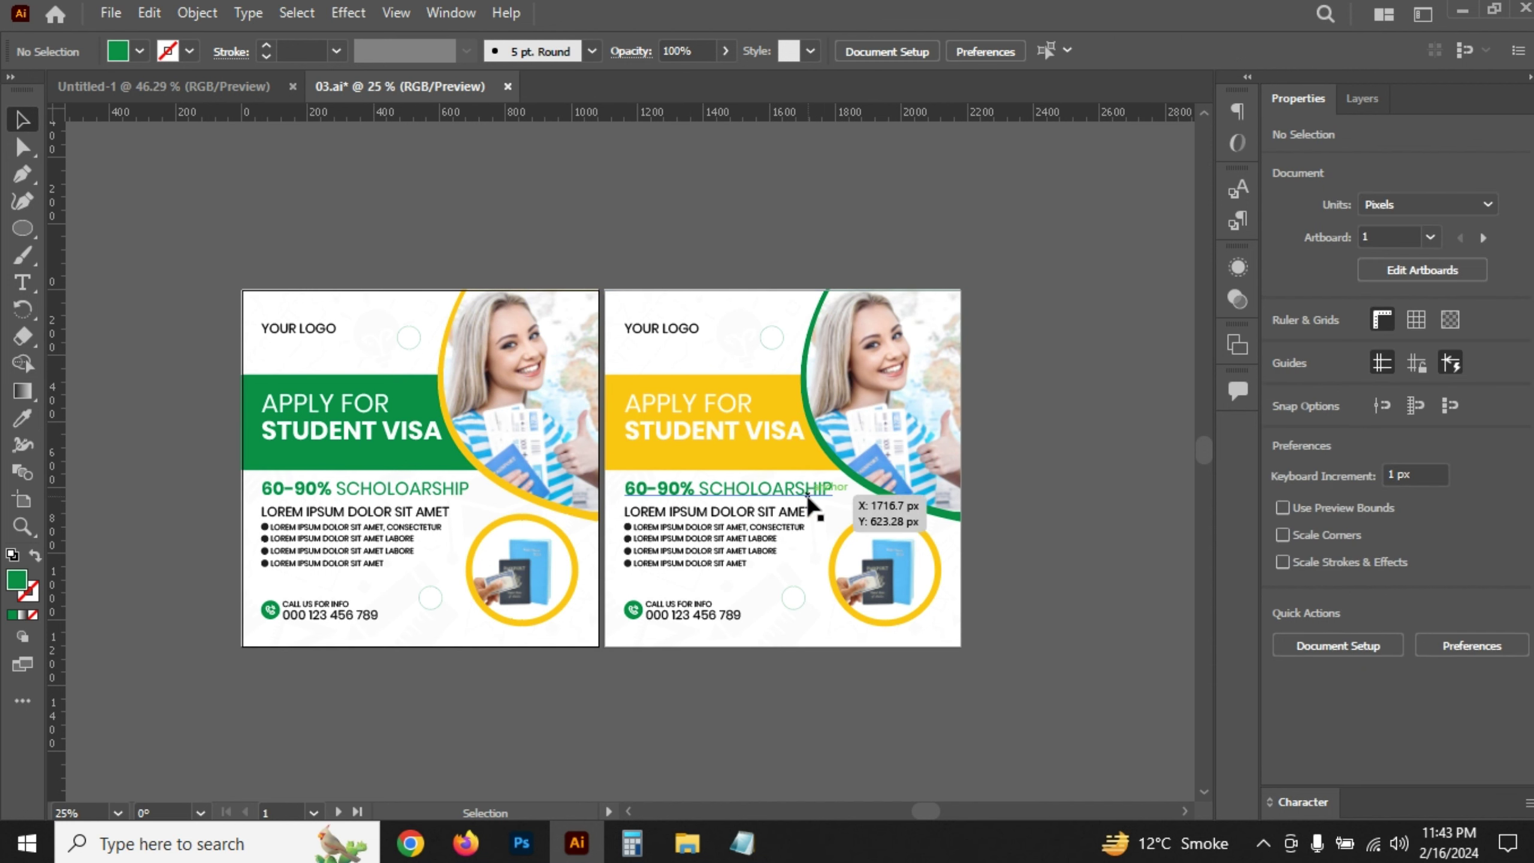
# - Try green on the right post's ring, then revert it to the banner's yellow
pyautogui.click(865, 625)
pyautogui.press('i')
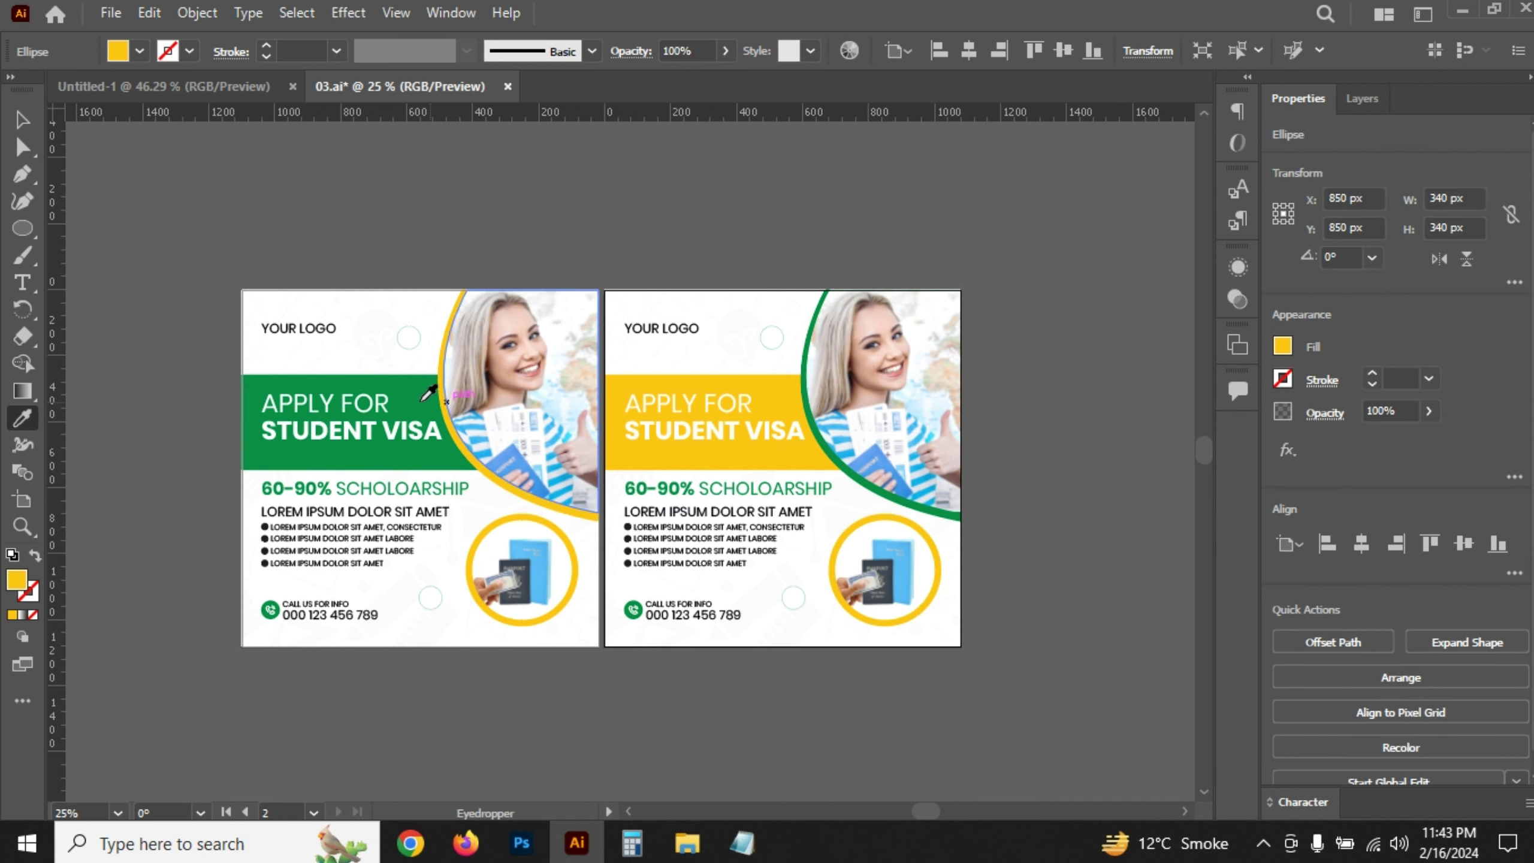
pyautogui.click(415, 393)
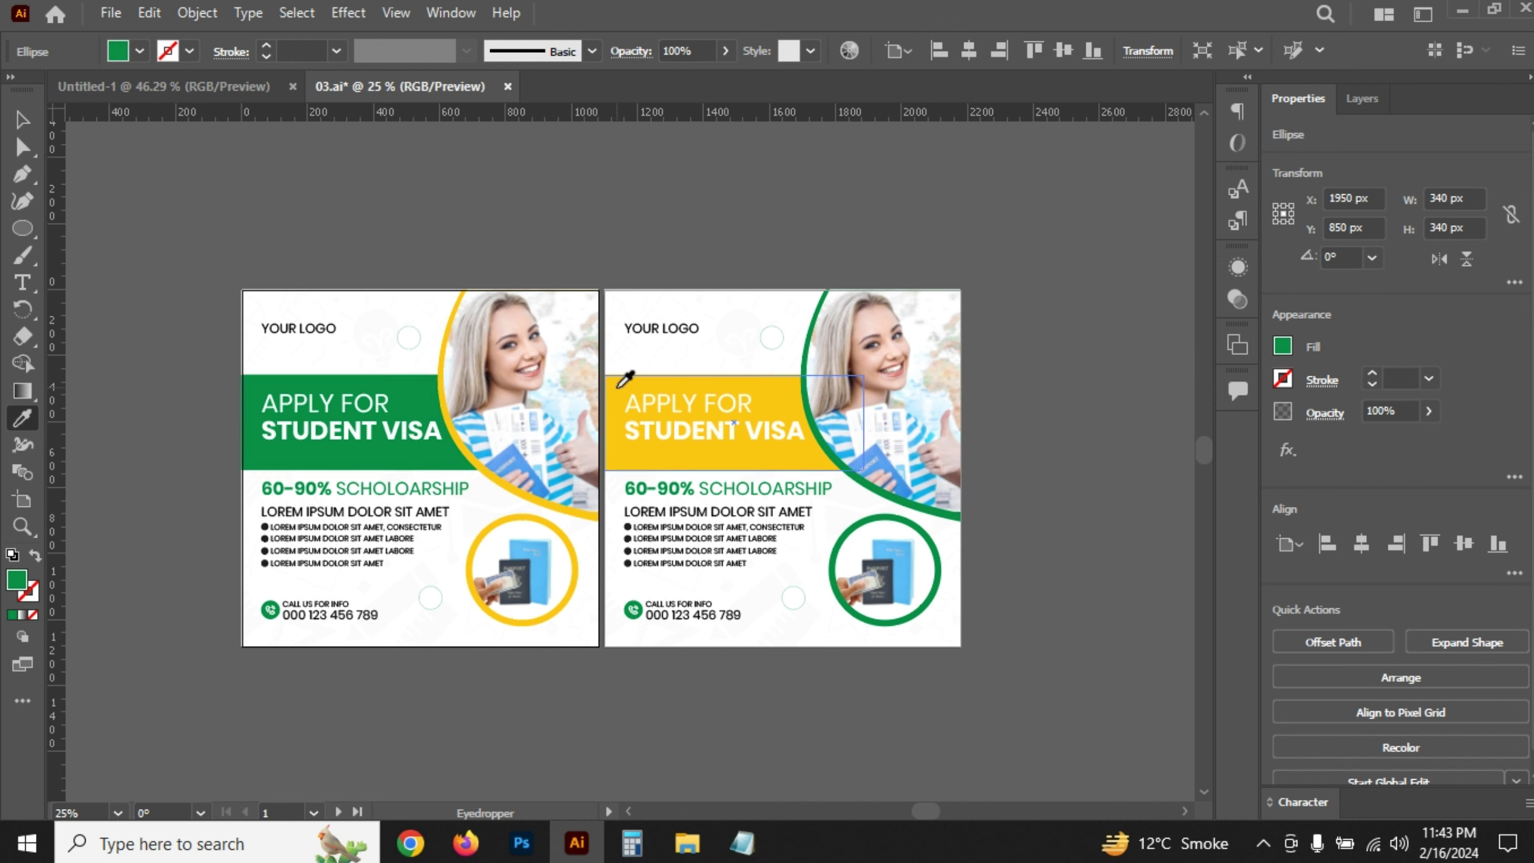
pyautogui.click(626, 380)
pyautogui.press('v')
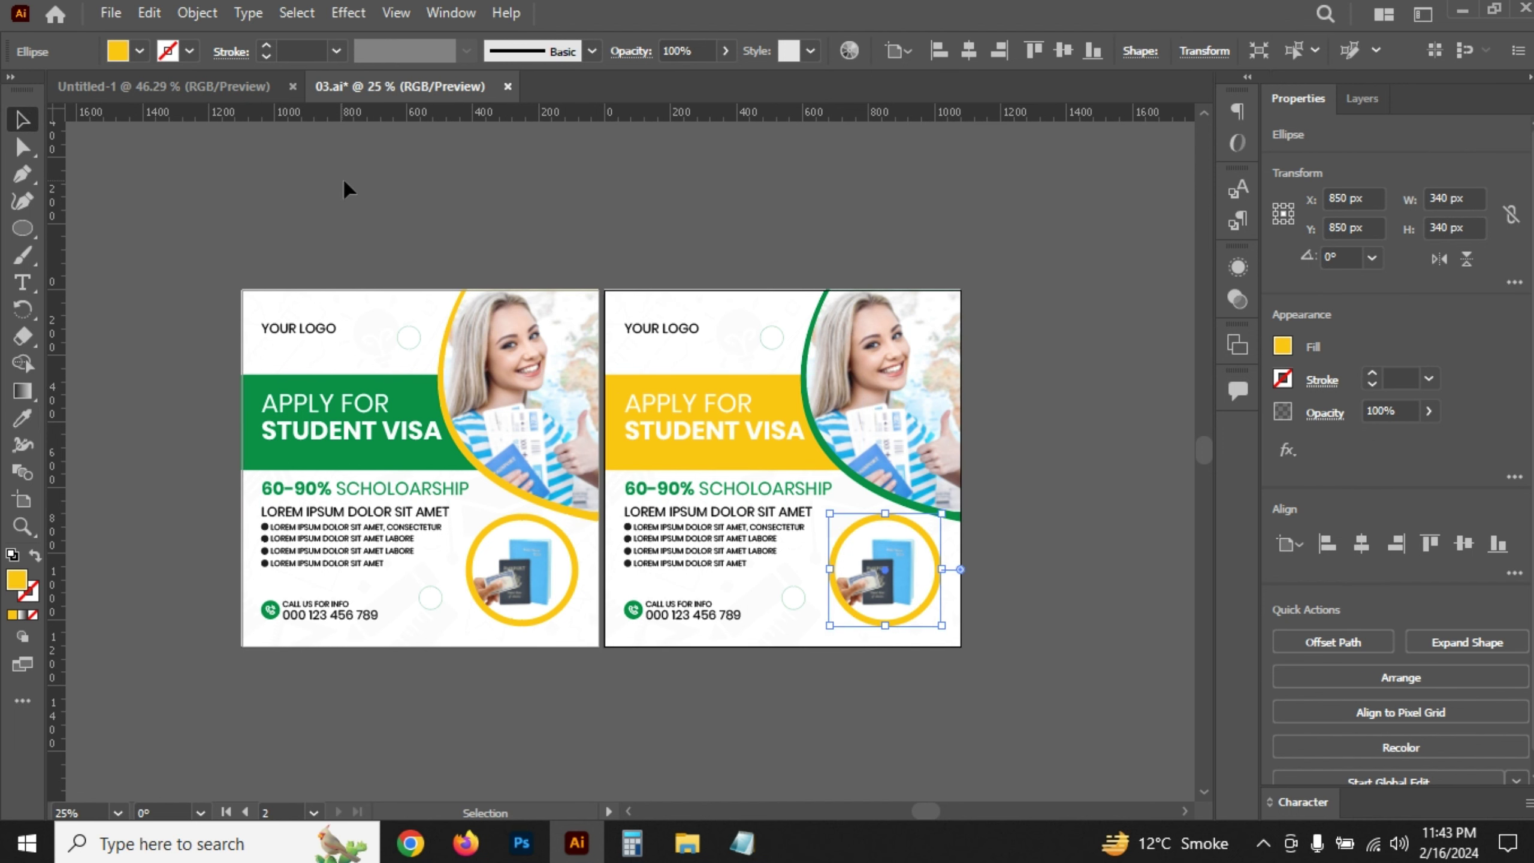
pyautogui.click(347, 189)
# - Colour the 60-90% SCHOLOARSHIP text on the right post with the banner's yellow
pyautogui.rightClick(628, 606)
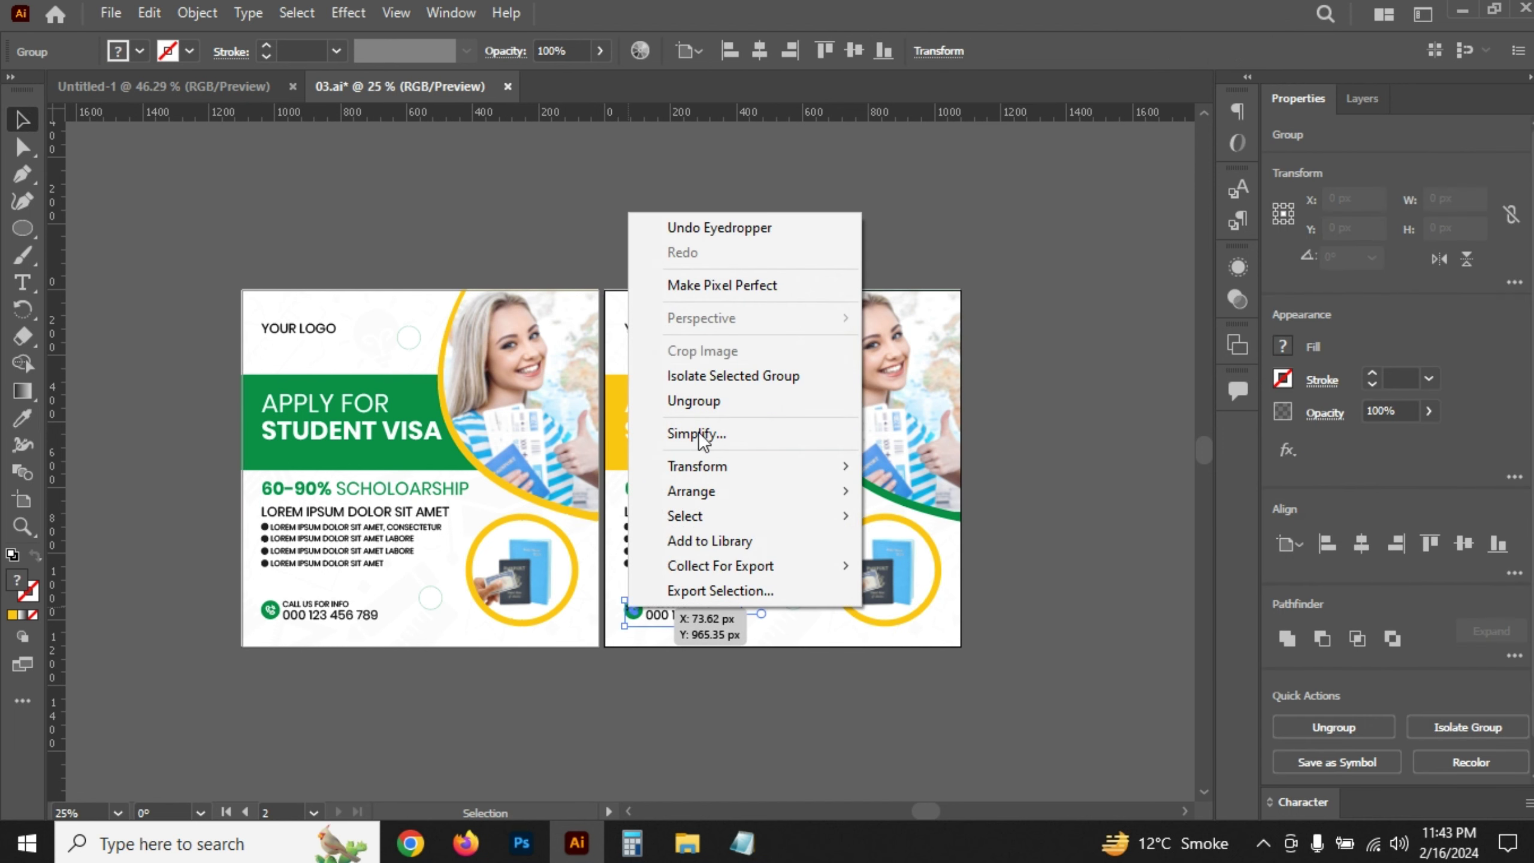
pyautogui.rightClick(634, 612)
pyautogui.click(587, 233)
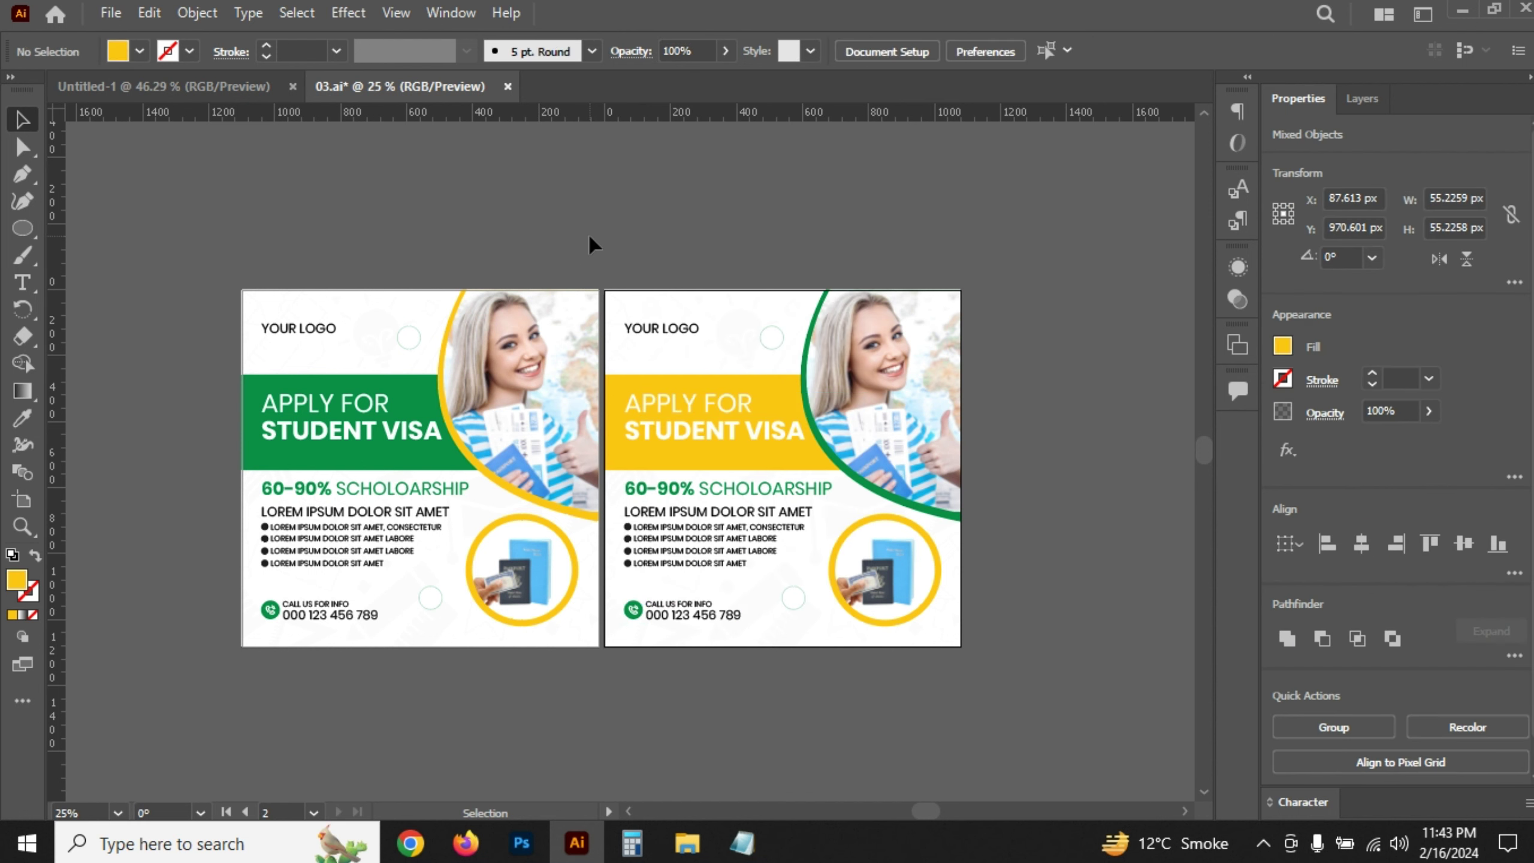
pyautogui.click(785, 490)
pyautogui.press('i')
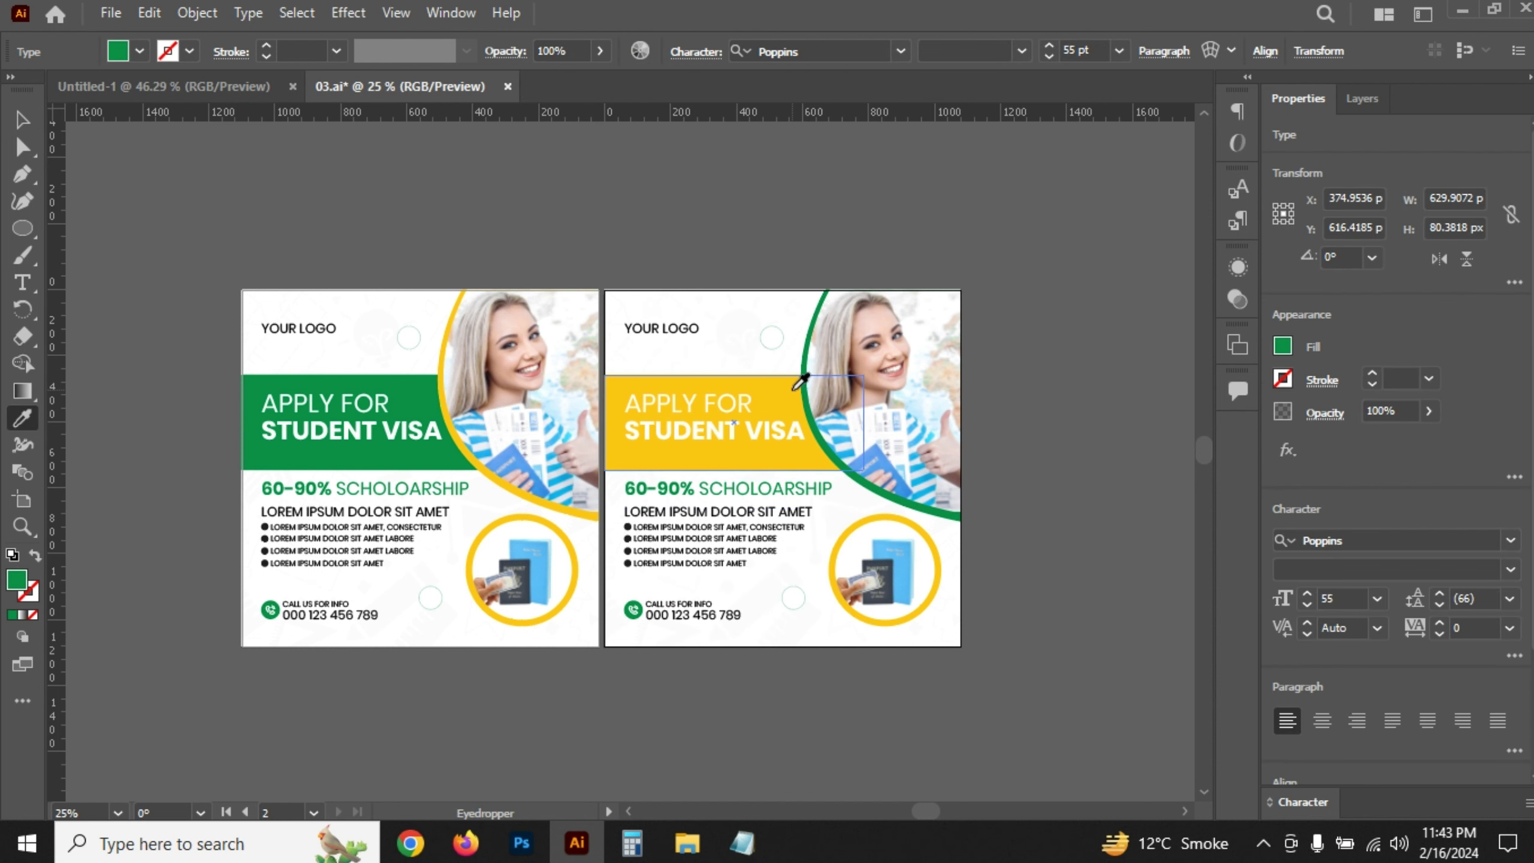
pyautogui.click(795, 388)
# - Make the circle behind the right post's phone icon yellow
pyautogui.press('v')
pyautogui.click(302, 242)
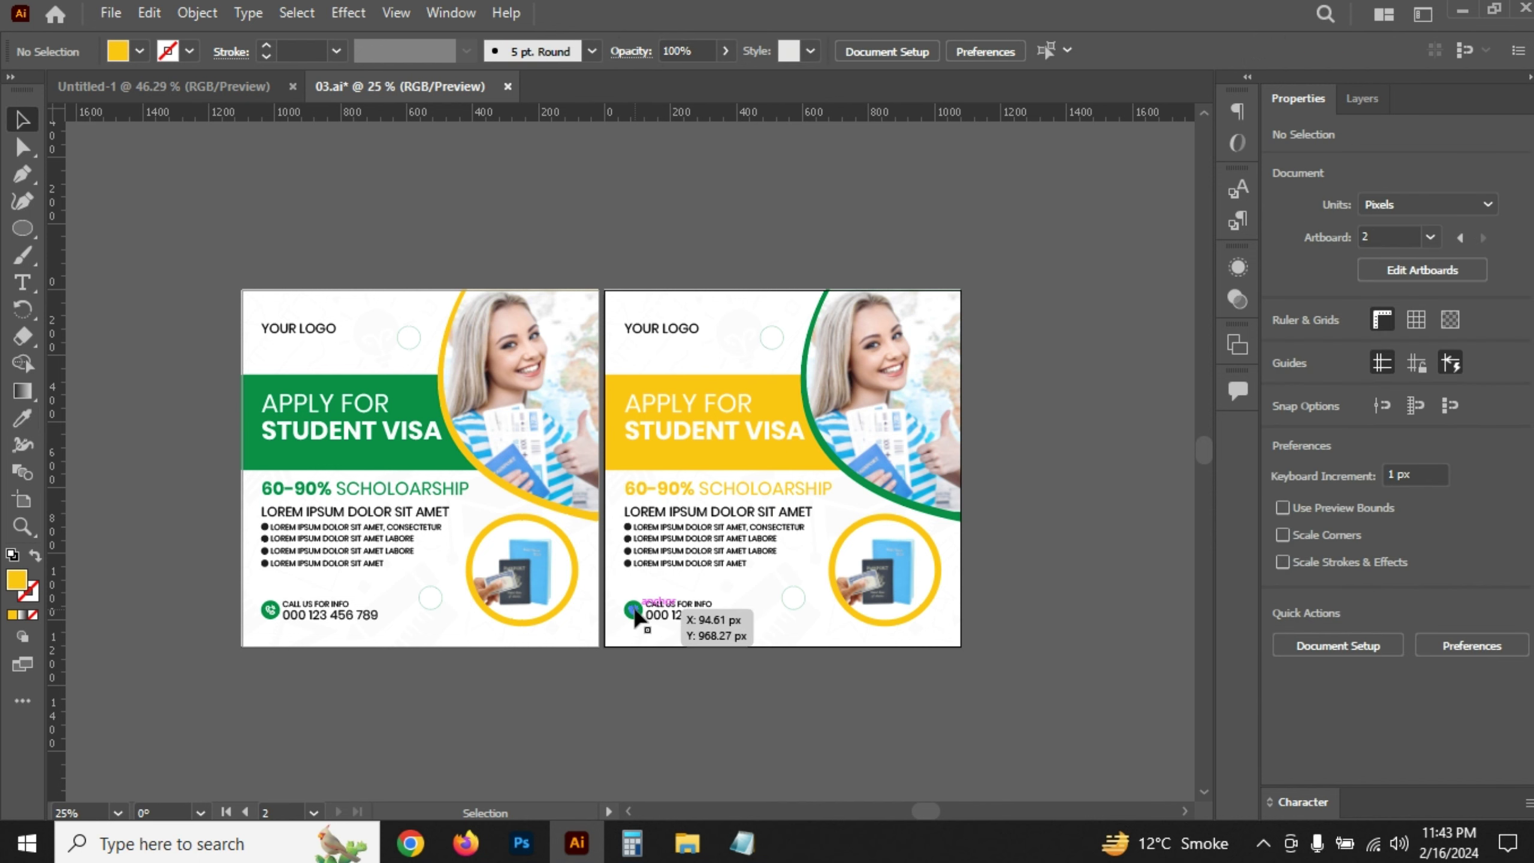
pyautogui.click(634, 610)
pyautogui.scroll(5, 634, 617)
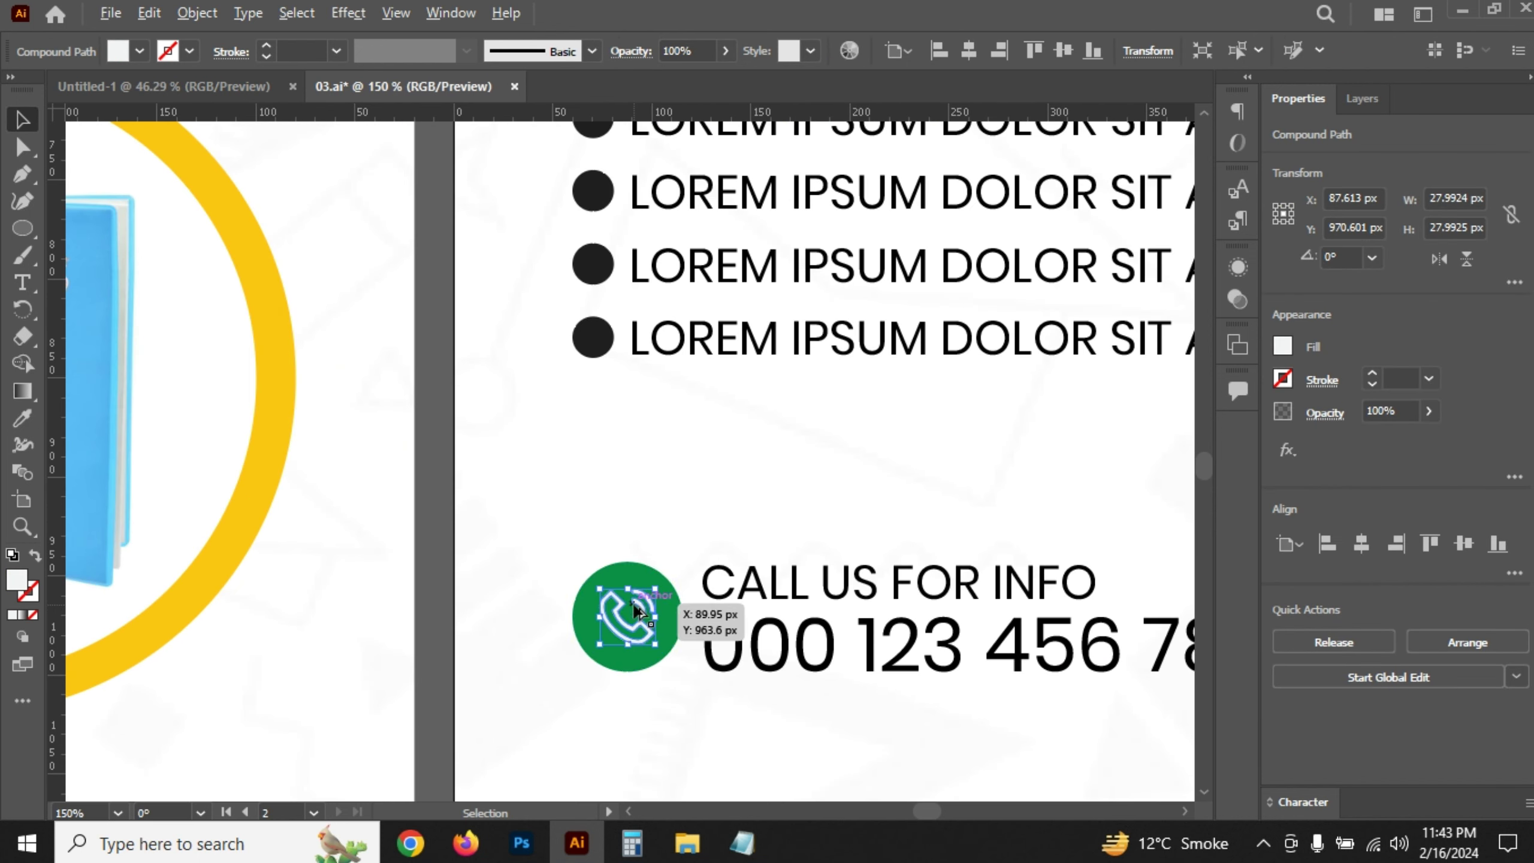
pyautogui.click(611, 665)
pyautogui.press('i')
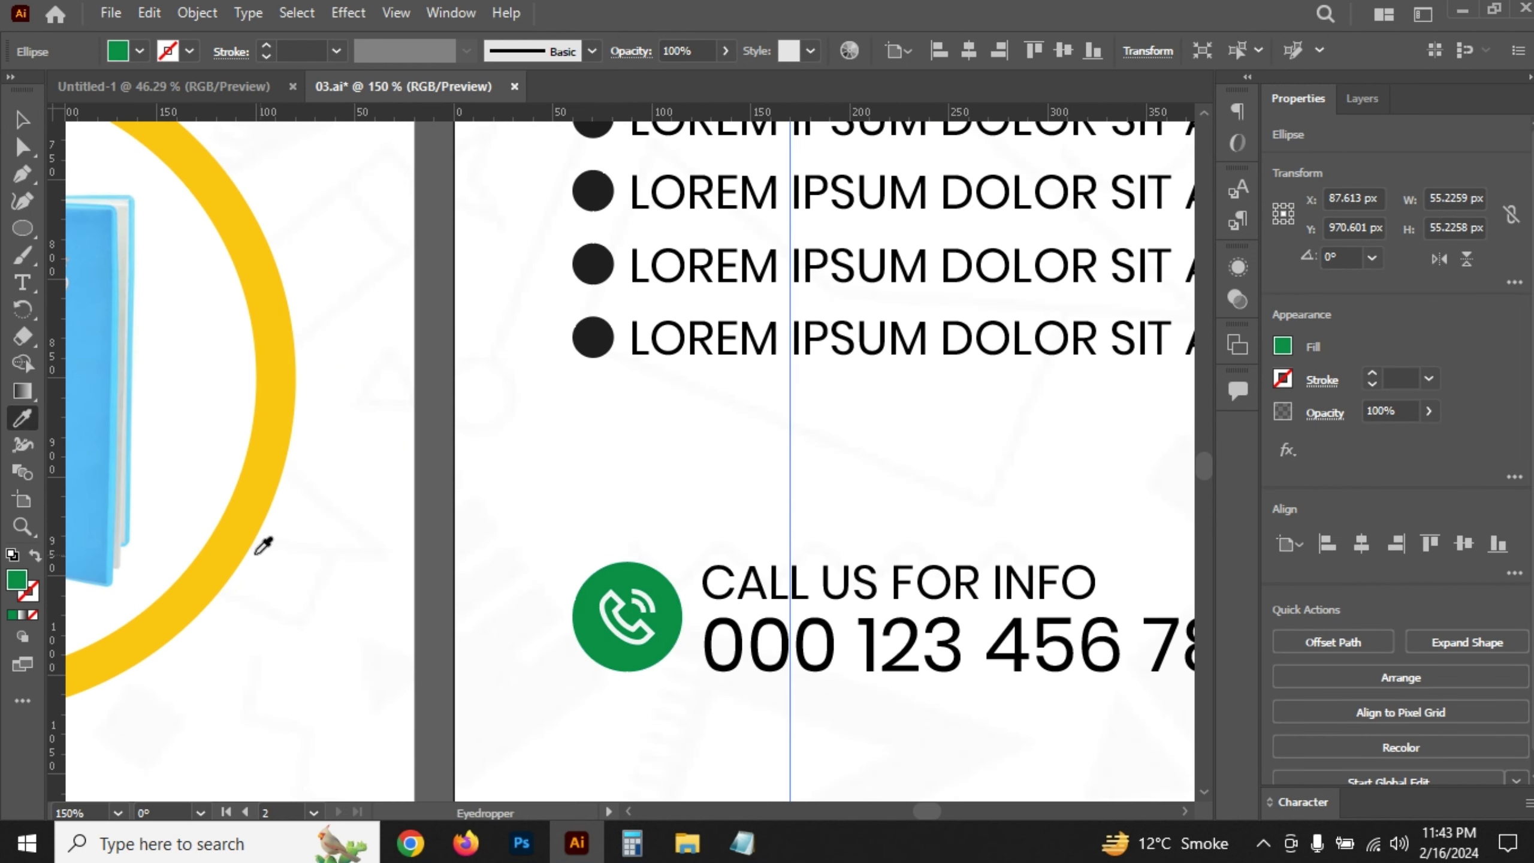
pyautogui.click(250, 535)
pyautogui.press('v')
# - Check the right banner's yellow fill value, ffc510
pyautogui.scroll(-5, 426, 285)
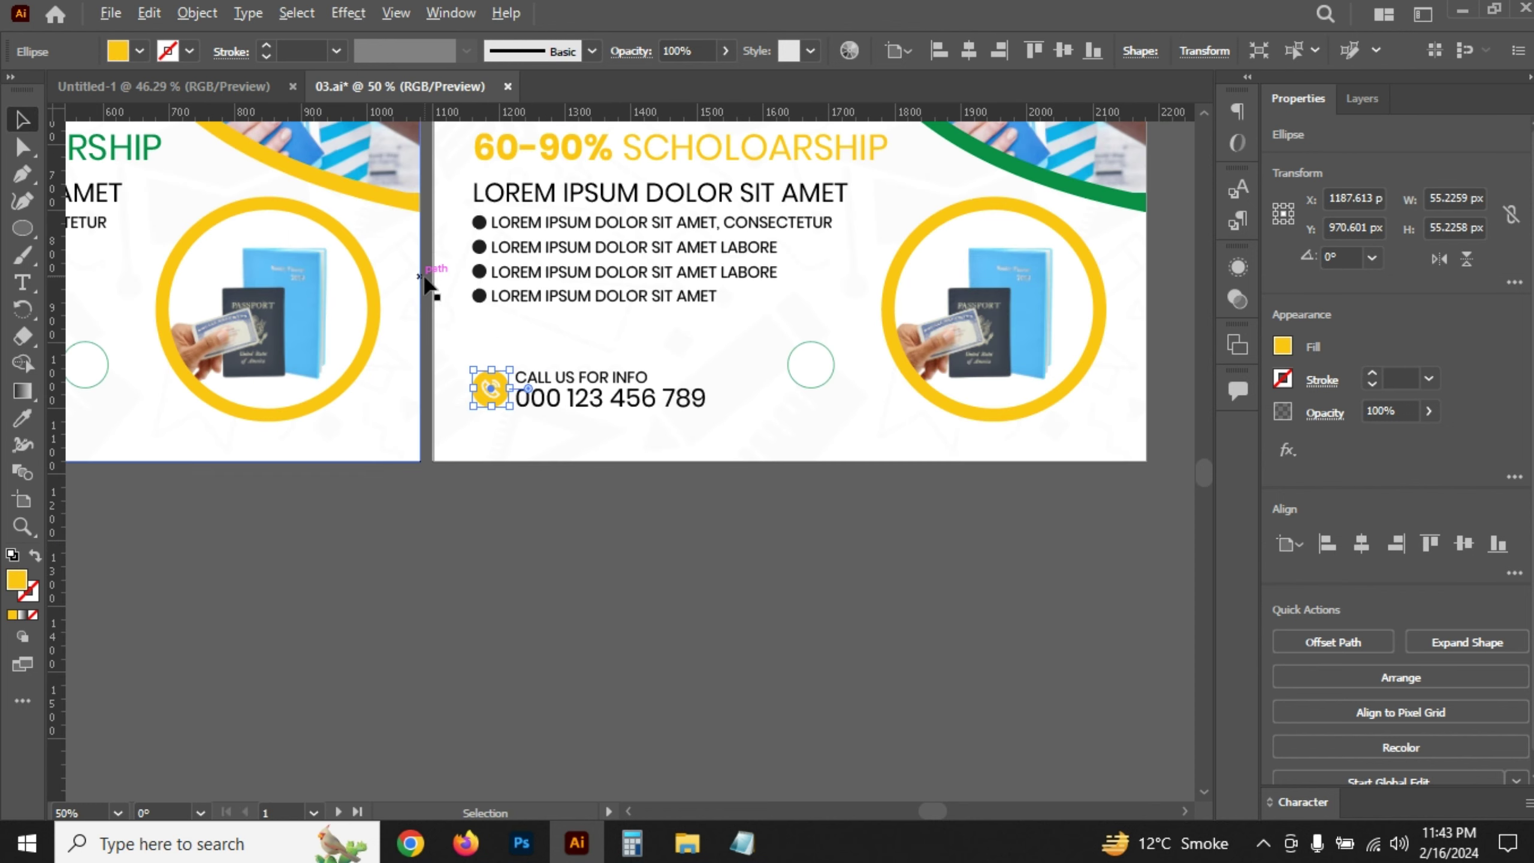
pyautogui.scroll(1, 675, 428)
pyautogui.scroll(3, 681, 298)
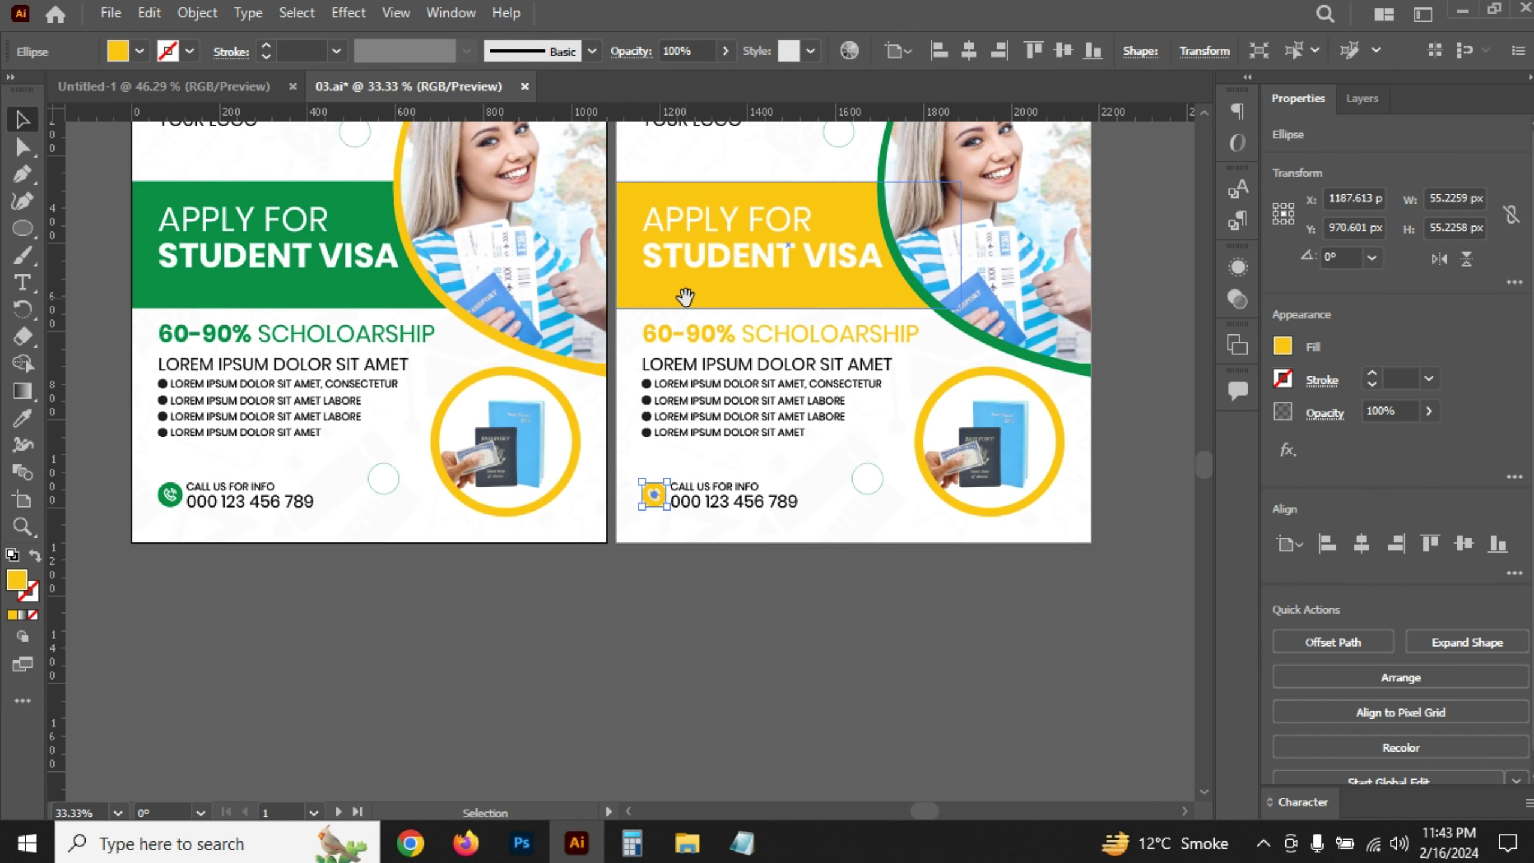
pyautogui.hscroll(-1, 682, 297)
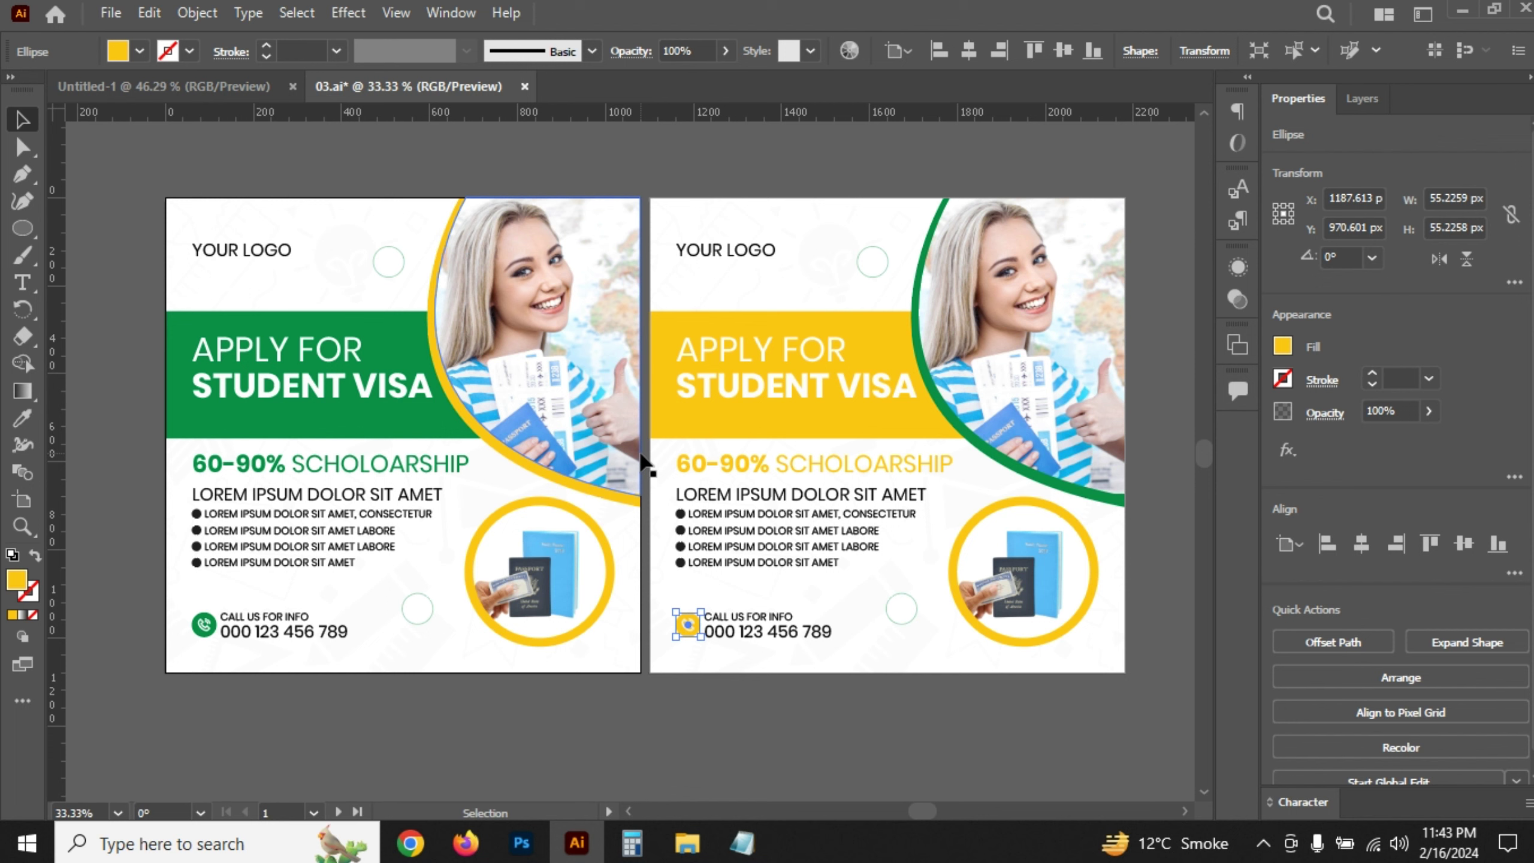
pyautogui.click(880, 266)
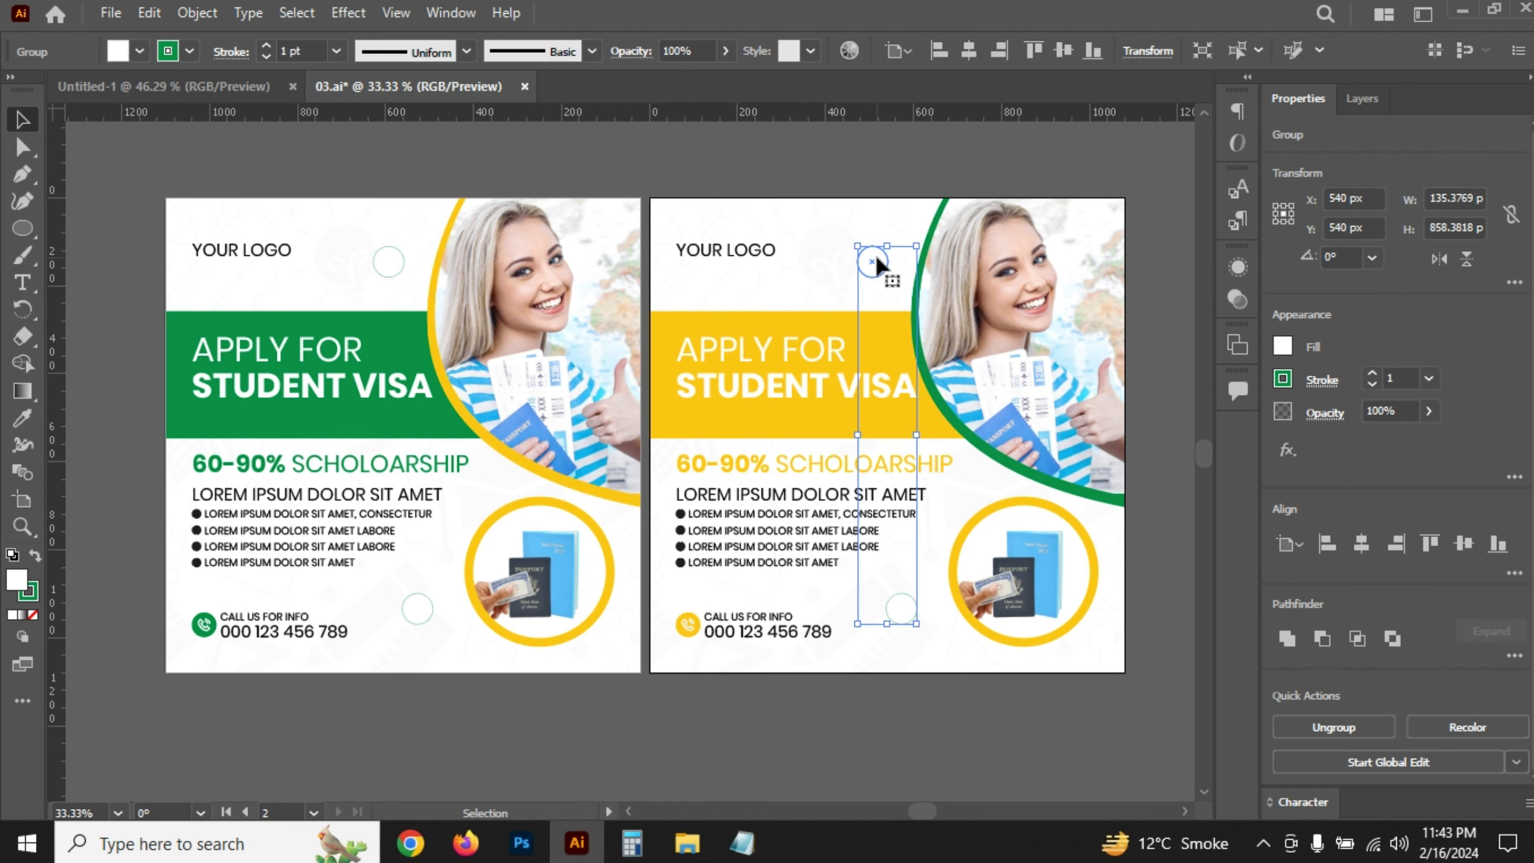
pyautogui.click(695, 432)
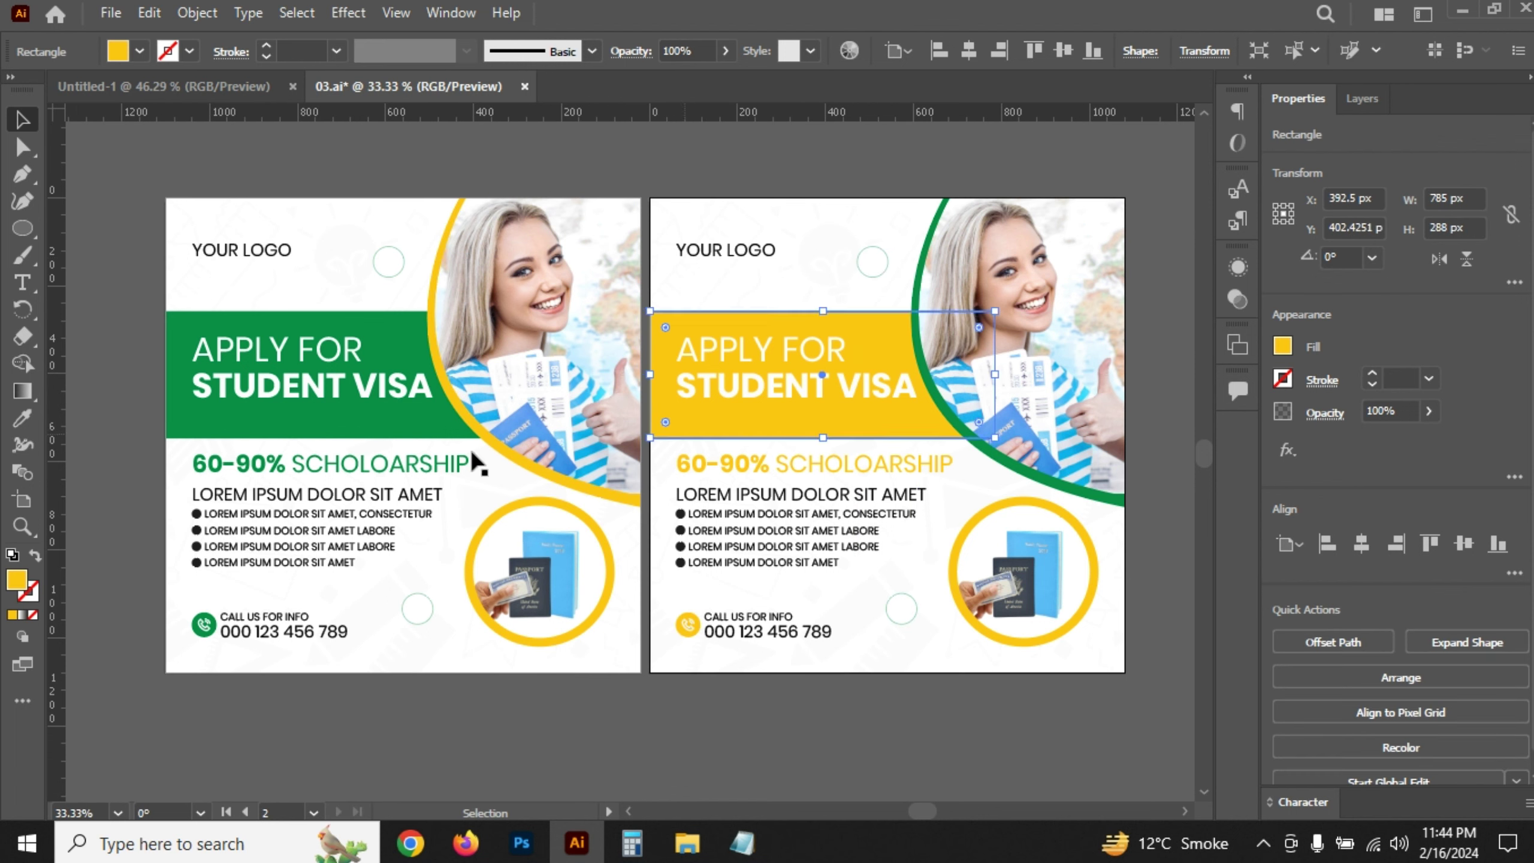
pyautogui.doubleClick(18, 581)
pyautogui.click(1007, 278)
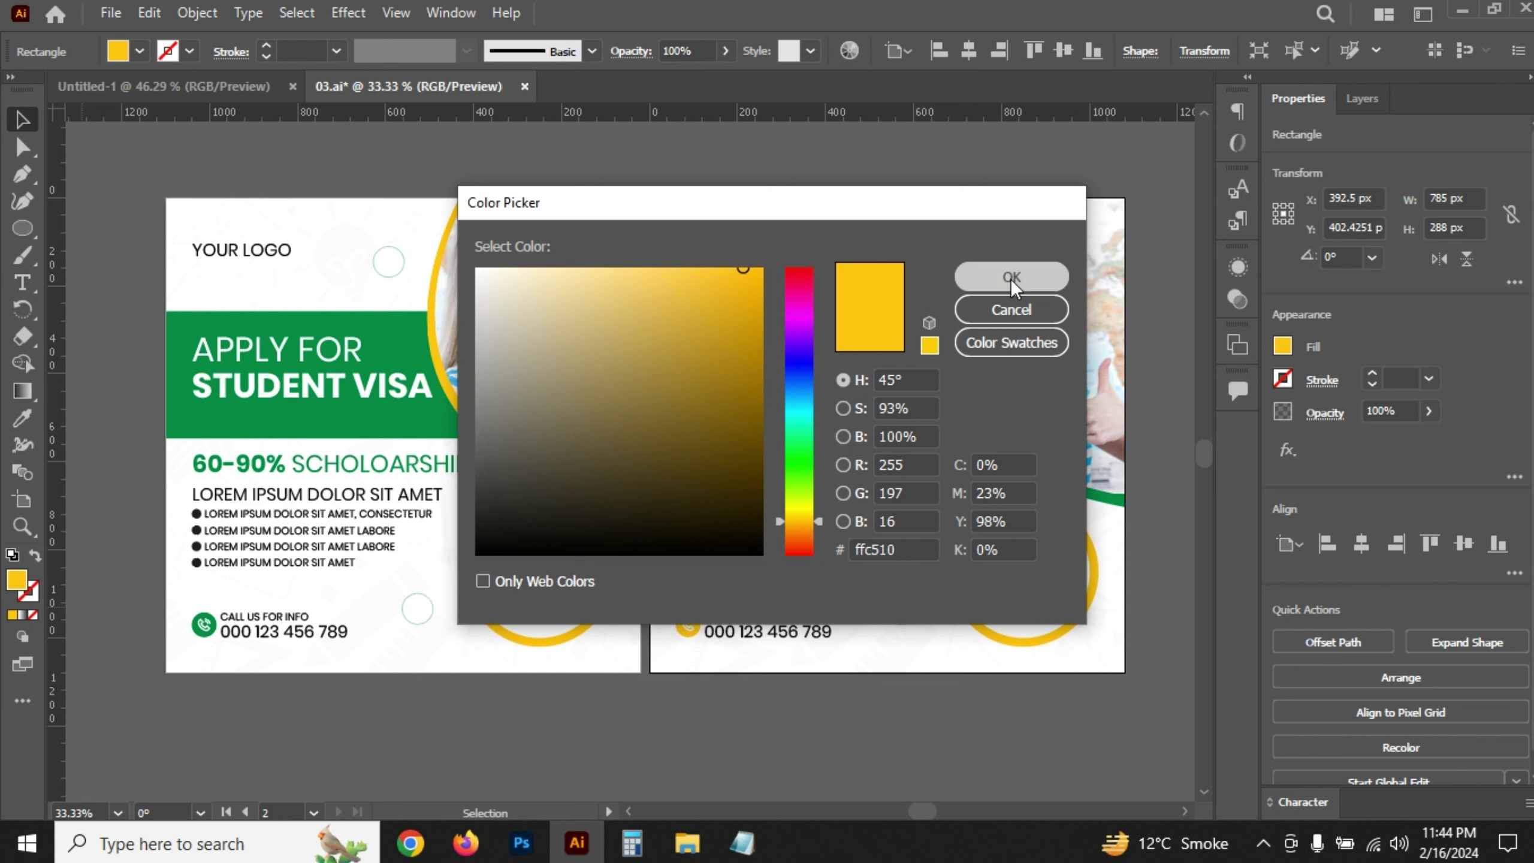
# - Set the small outline circles group's stroke to #ffc510
pyautogui.click(908, 307)
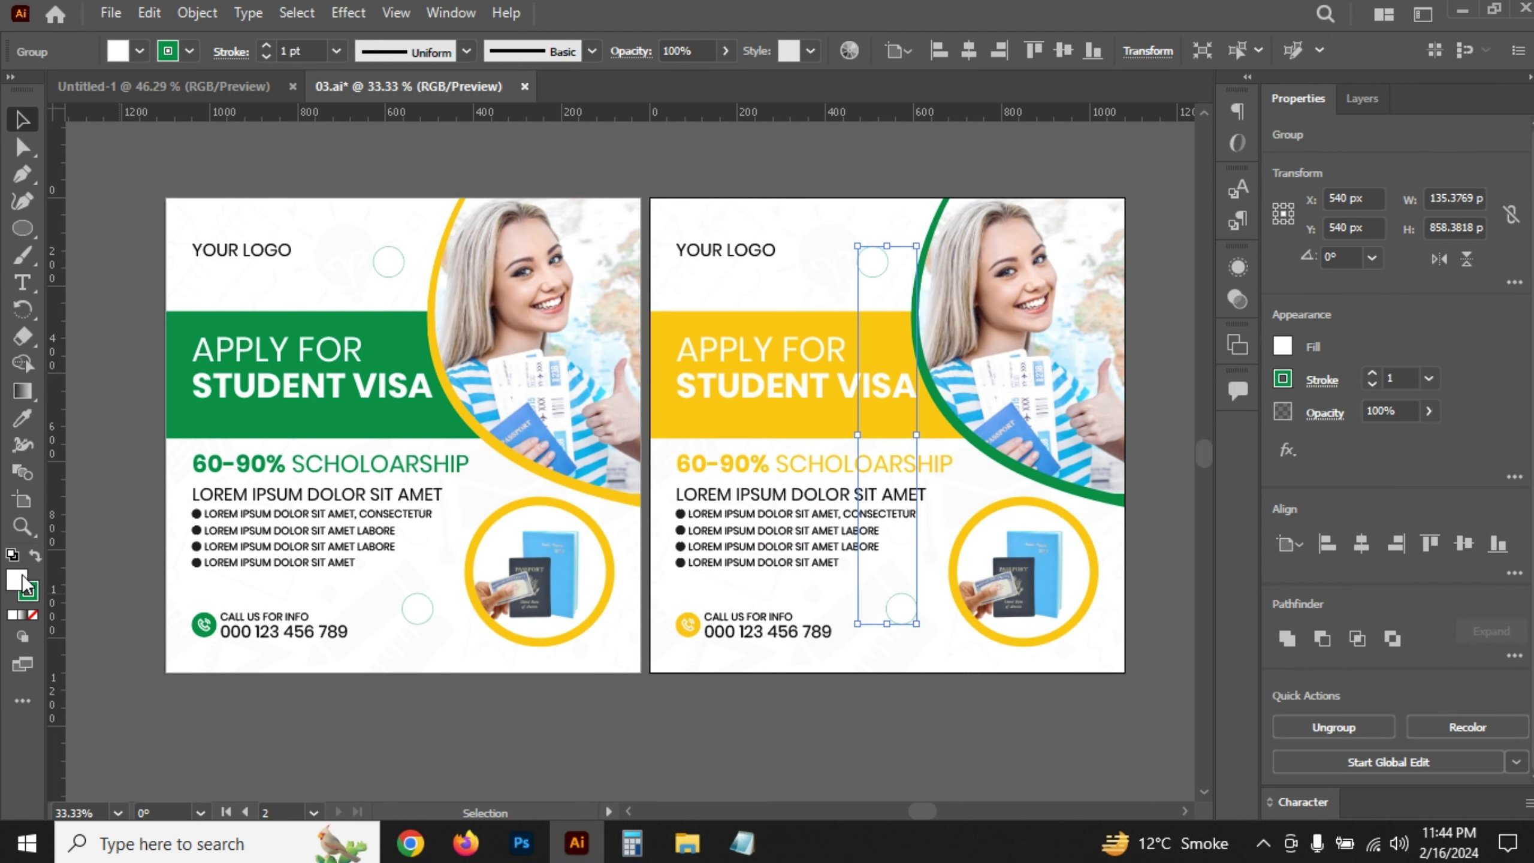
pyautogui.click(35, 598)
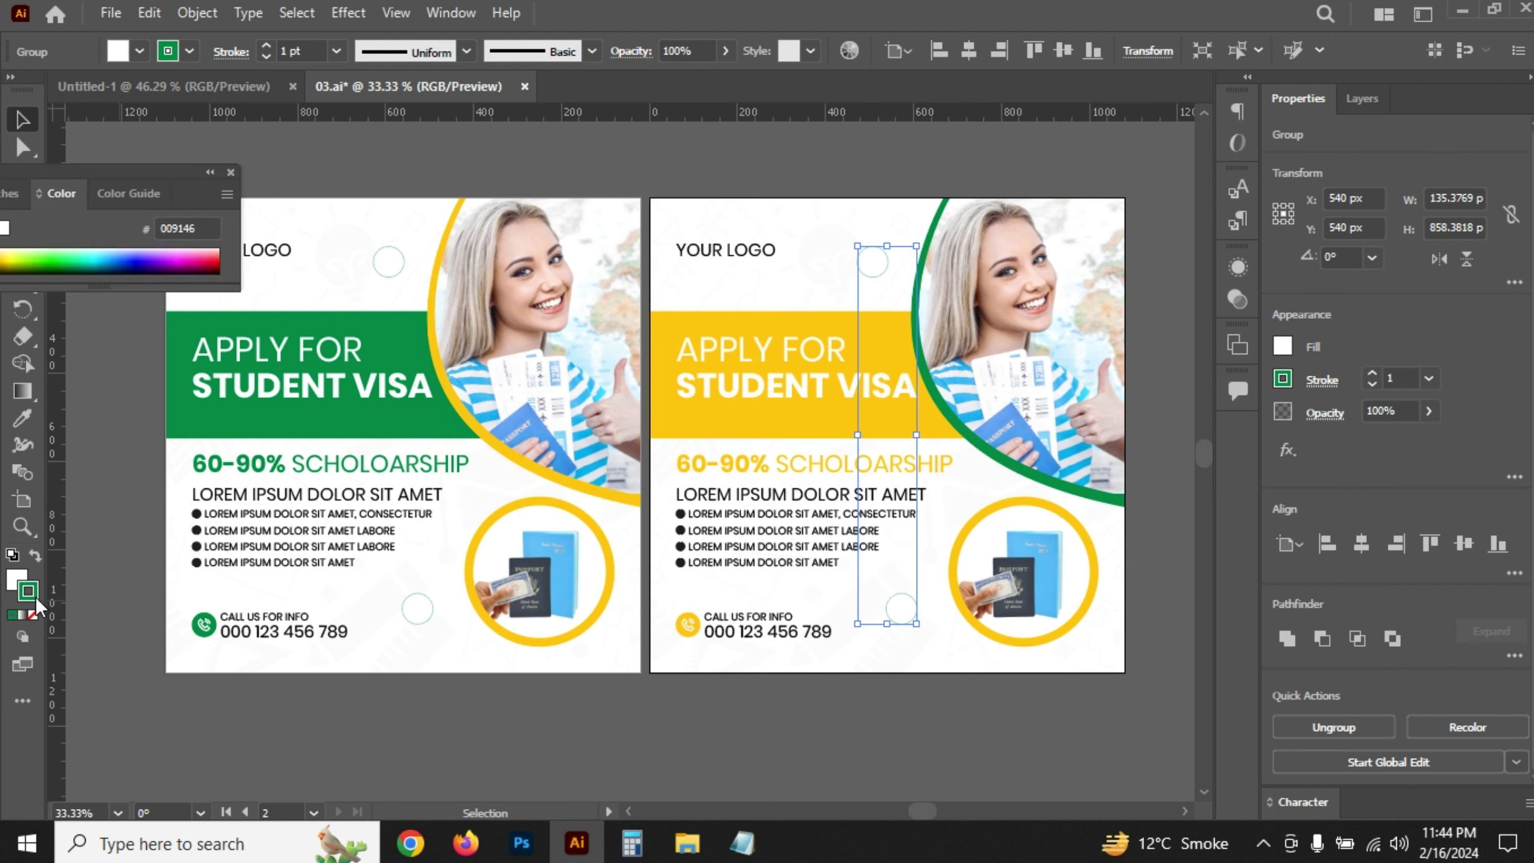
pyautogui.doubleClick(35, 599)
pyautogui.write('ffc510')
pyautogui.press('Return')
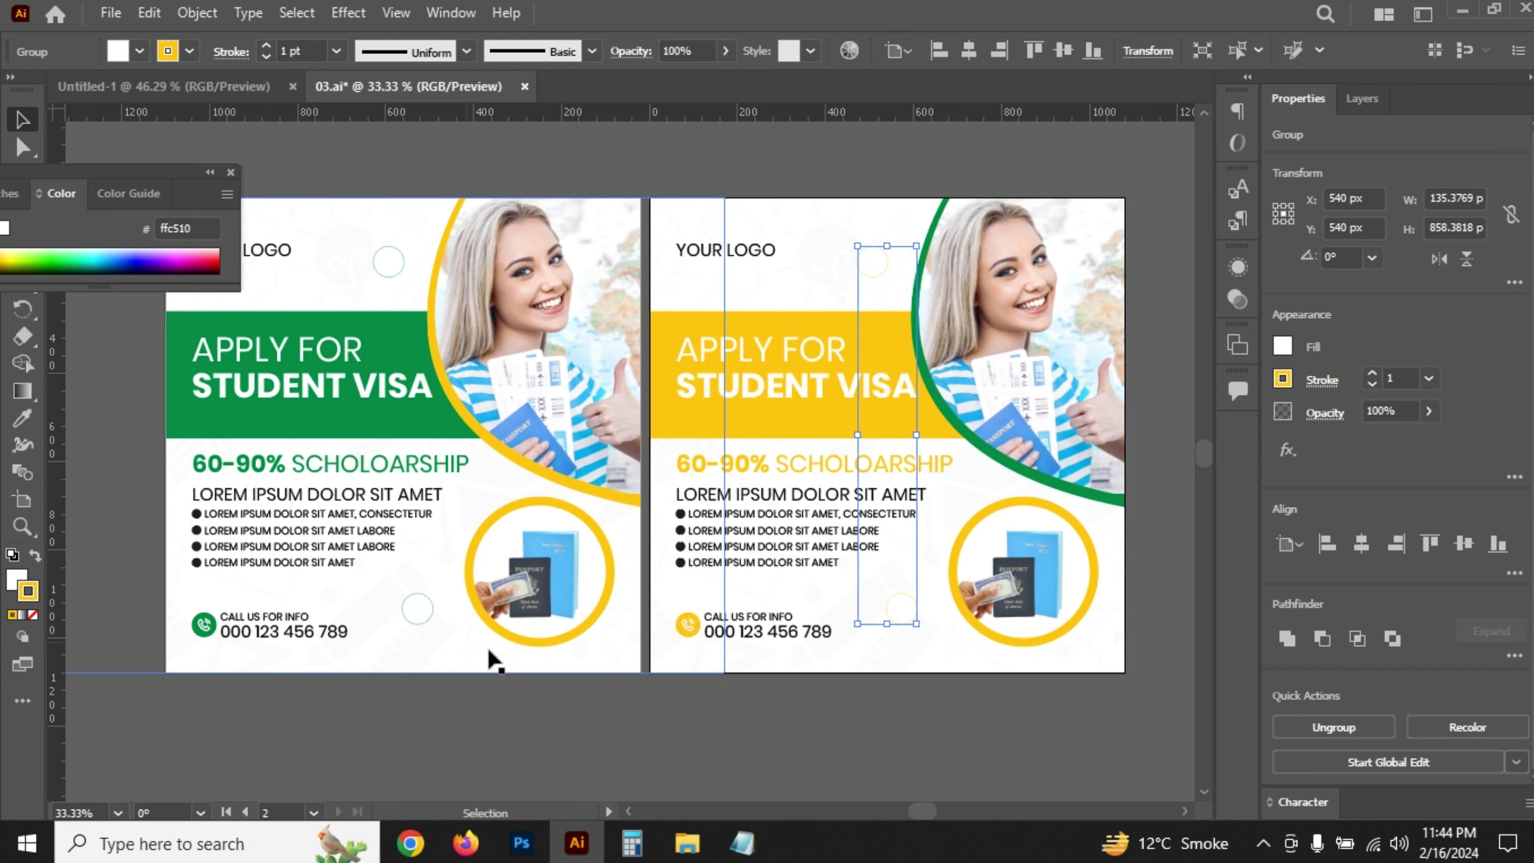
pyautogui.click(821, 732)
pyautogui.click(230, 173)
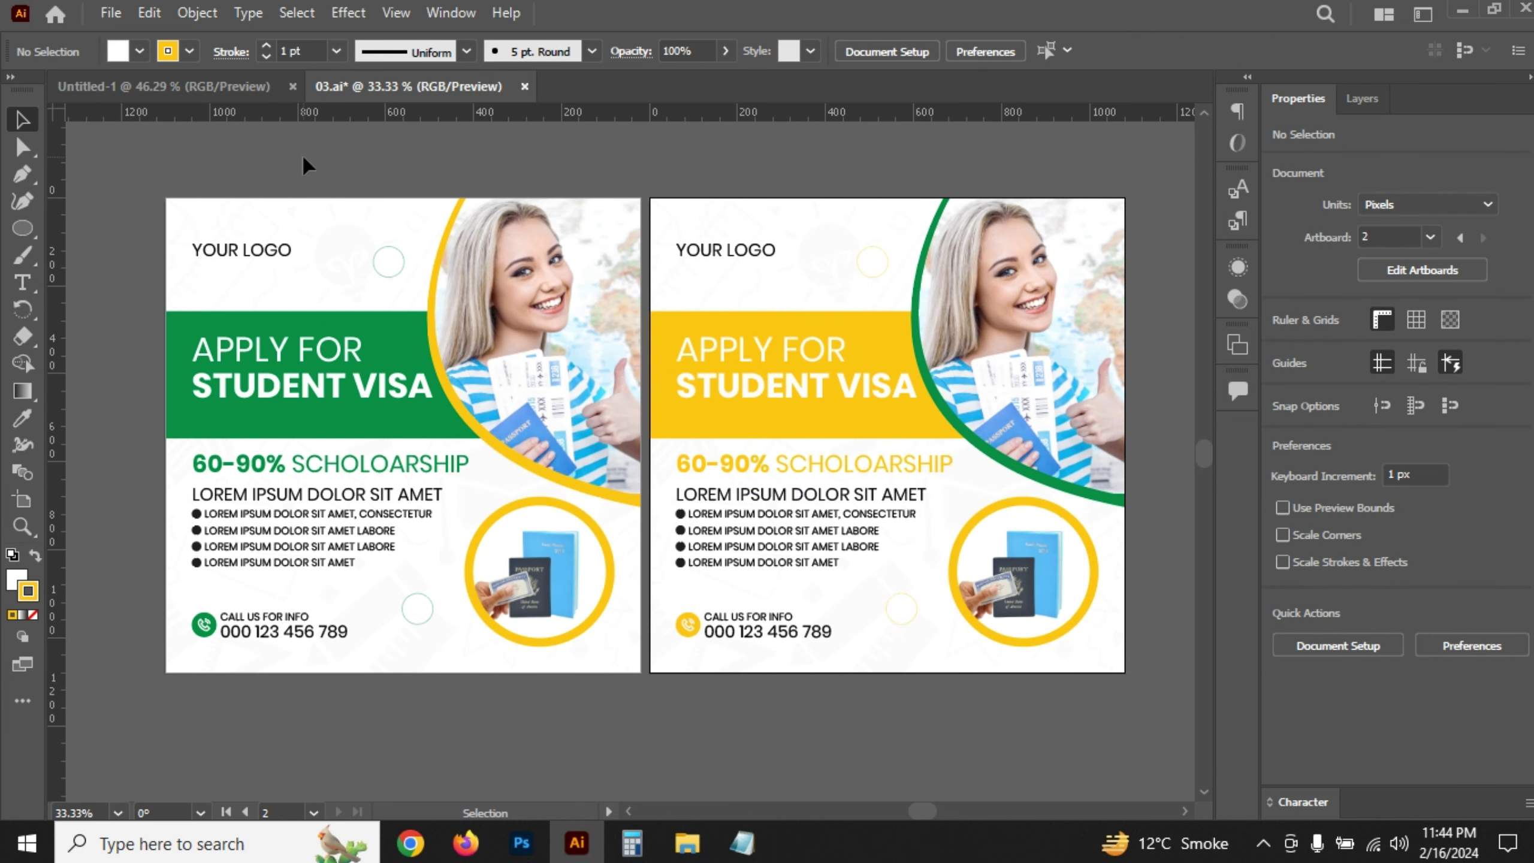
# - Export both artboards as PNGs via Export for Screens, replacing Artboard 1.png
pyautogui.click(109, 12)
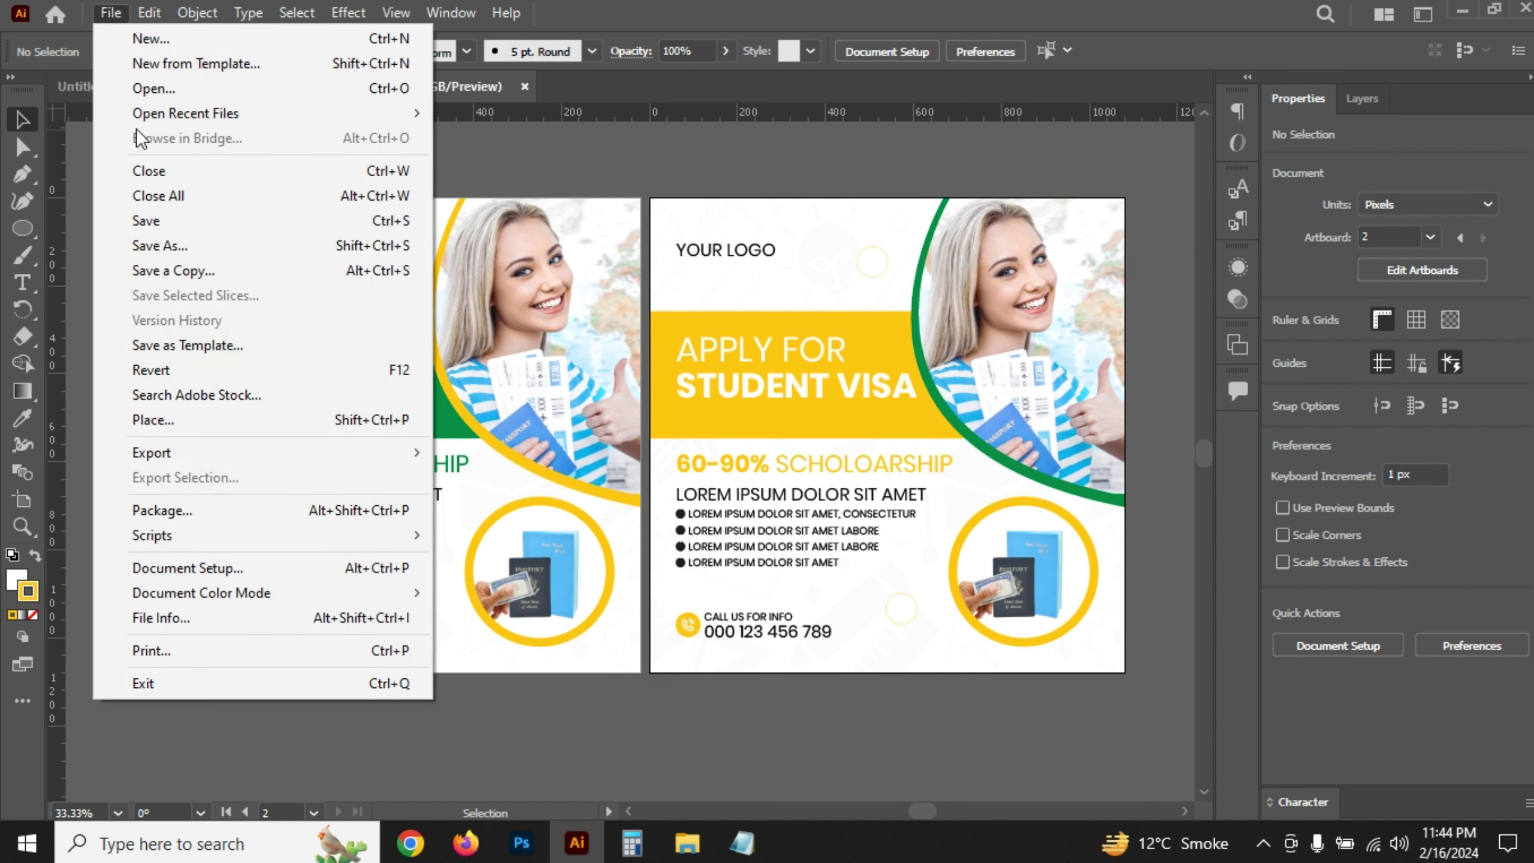
pyautogui.moveTo(152, 454)
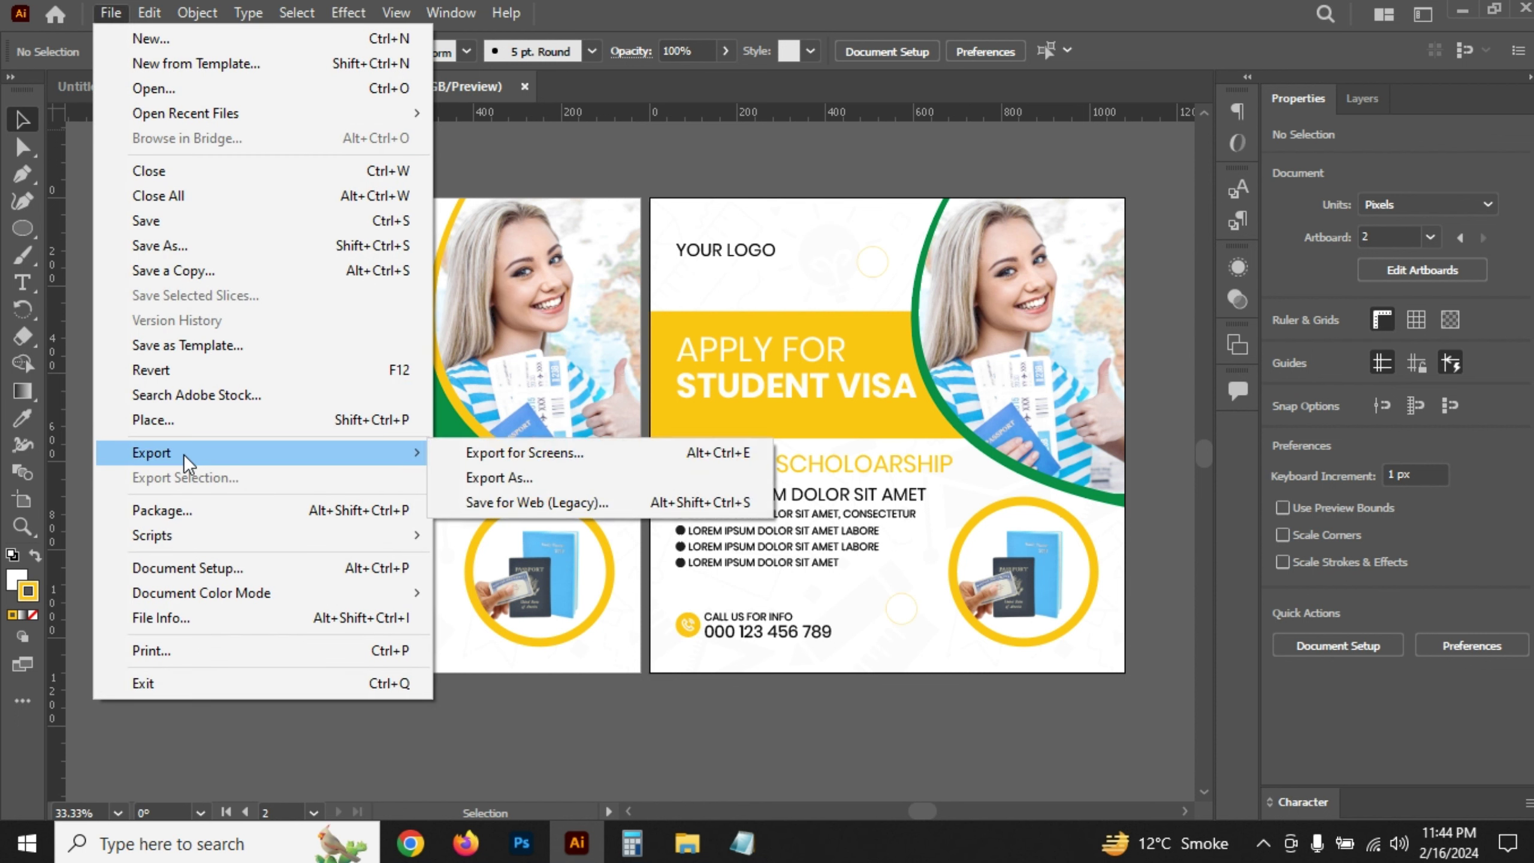
pyautogui.click(524, 453)
pyautogui.click(1050, 638)
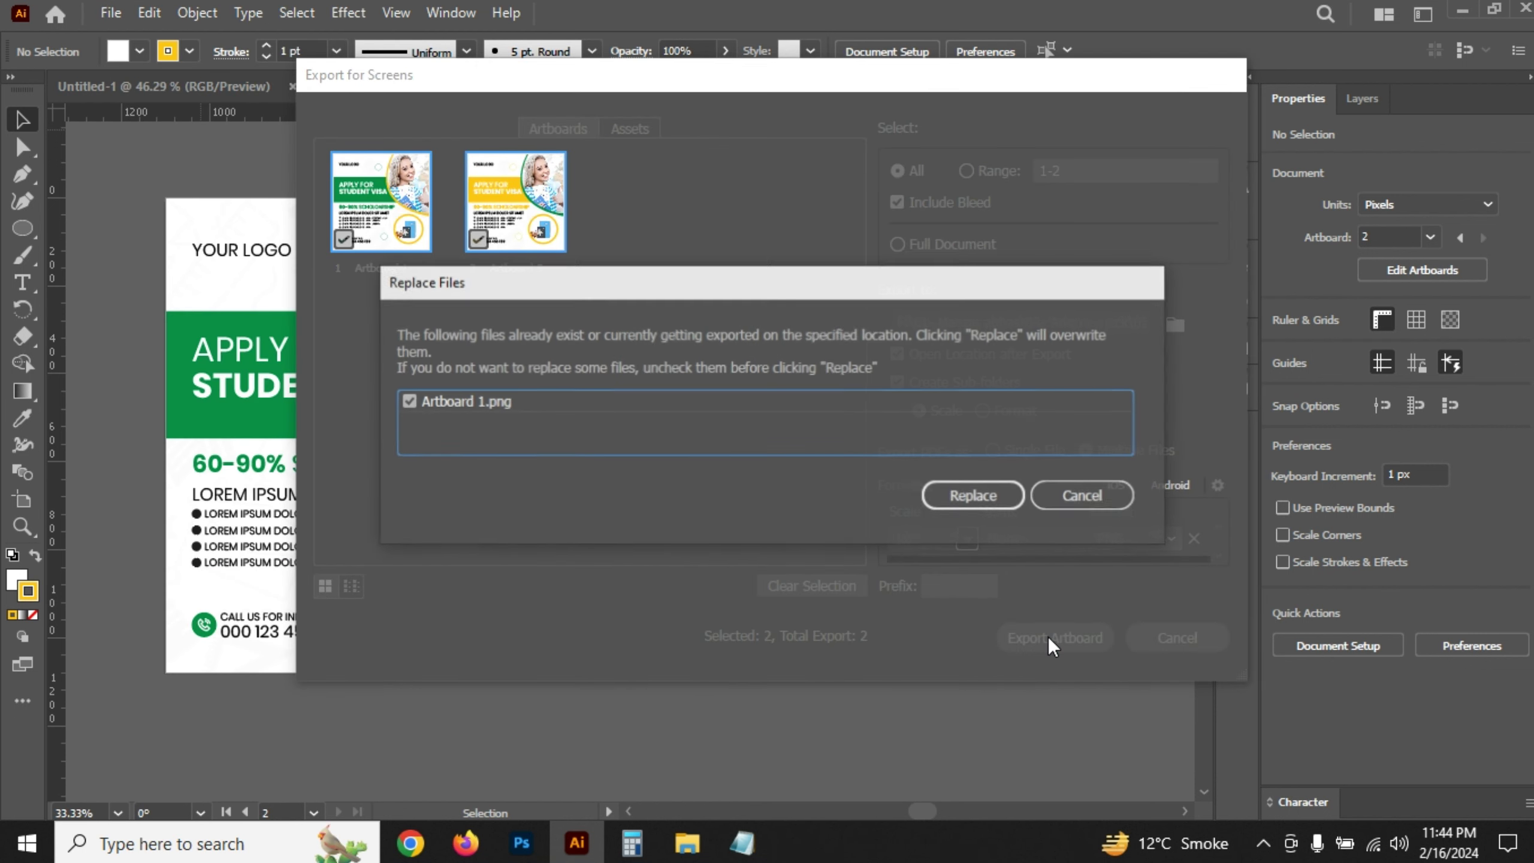
pyautogui.click(986, 499)
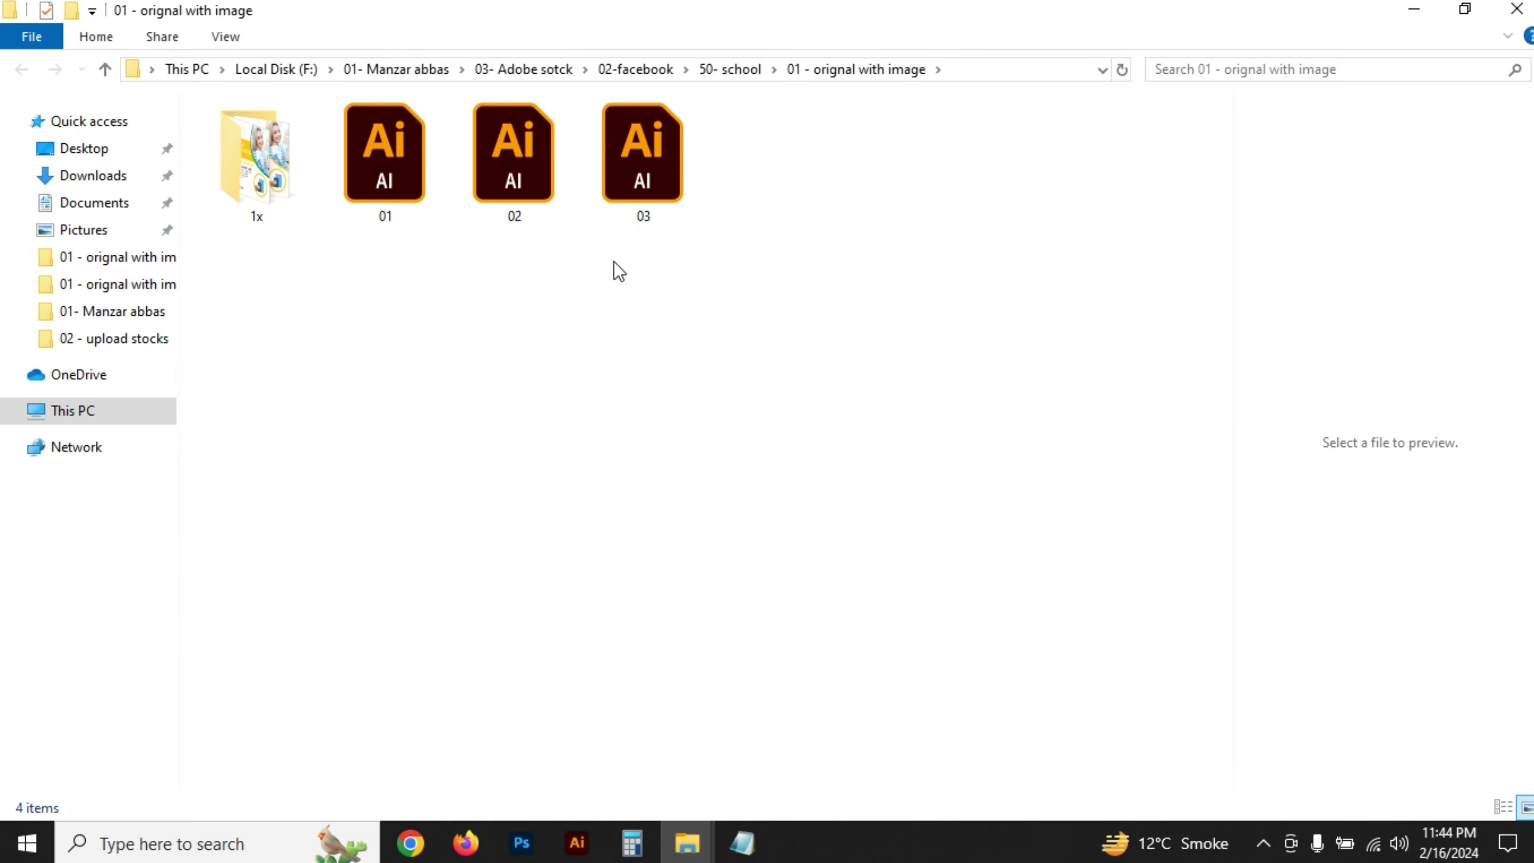
# - Open the 1x export folder and view Artboard 1.png, then the yellow Artboard 9.png
pyautogui.click(284, 148)
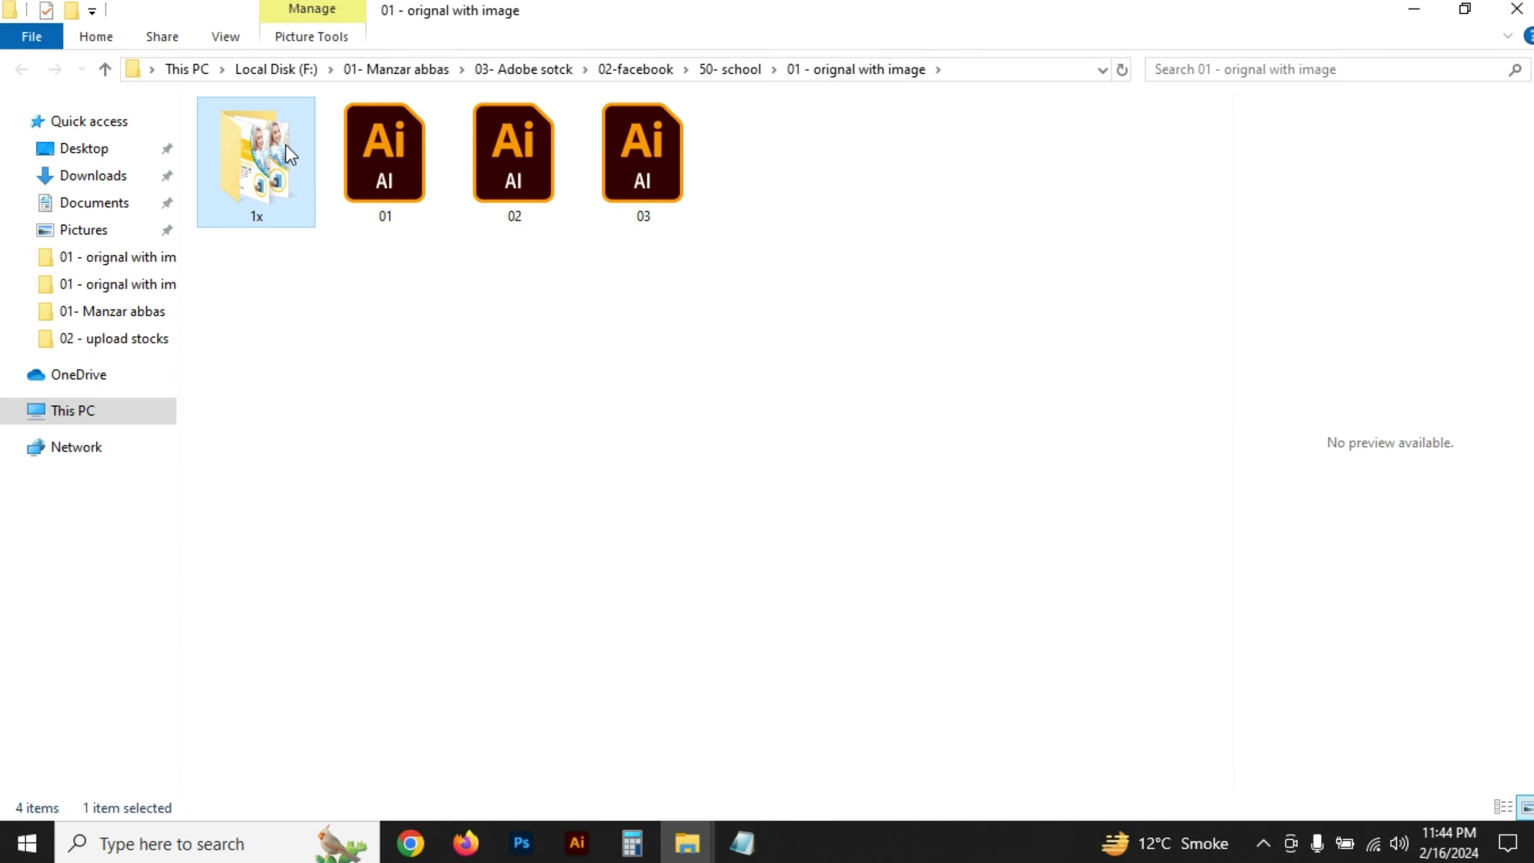
pyautogui.doubleClick(286, 148)
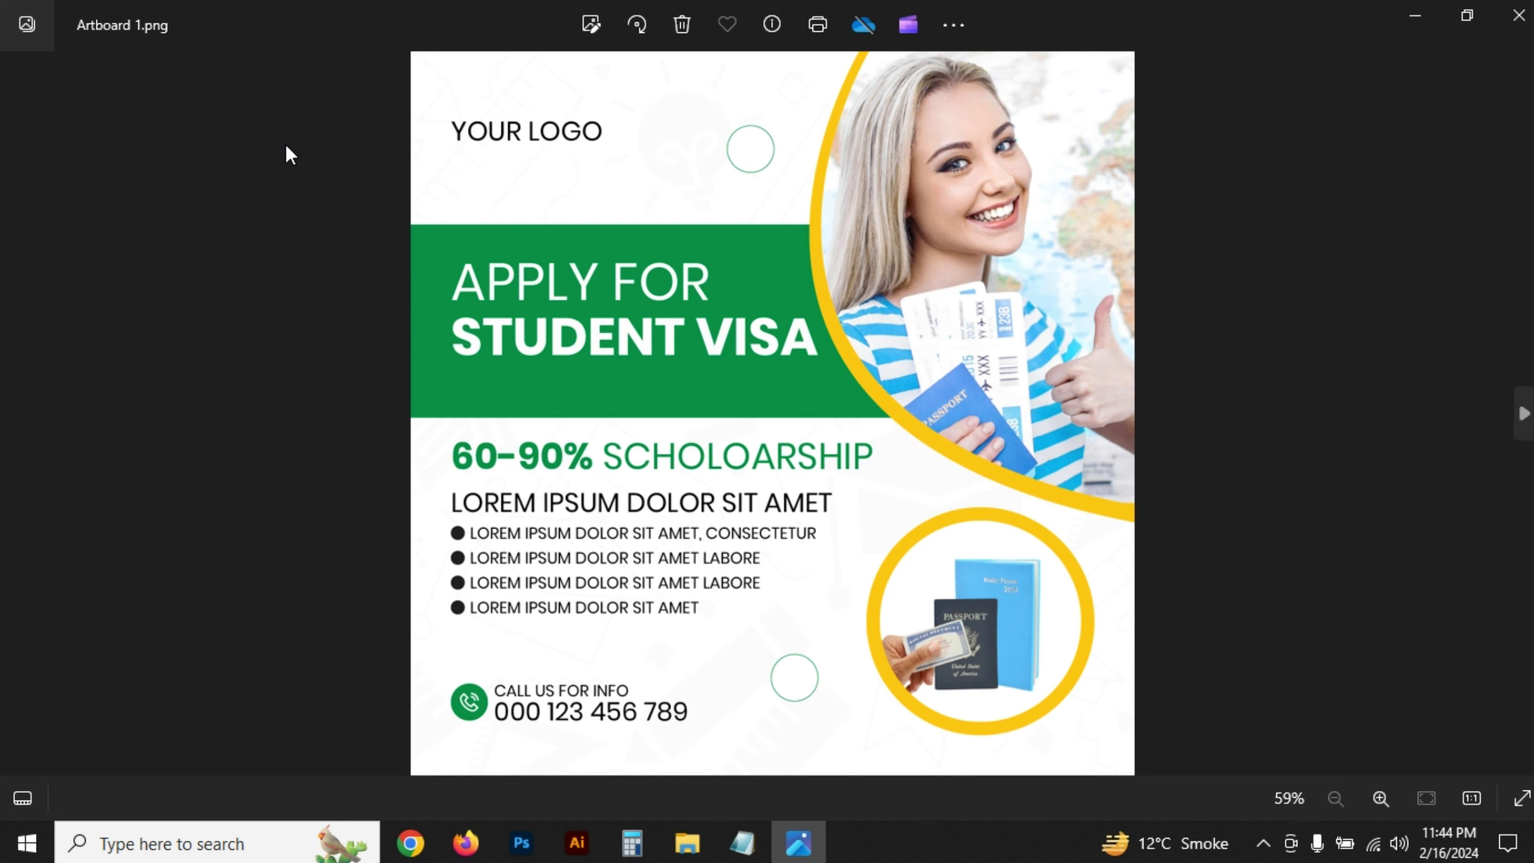
pyautogui.press('Right')
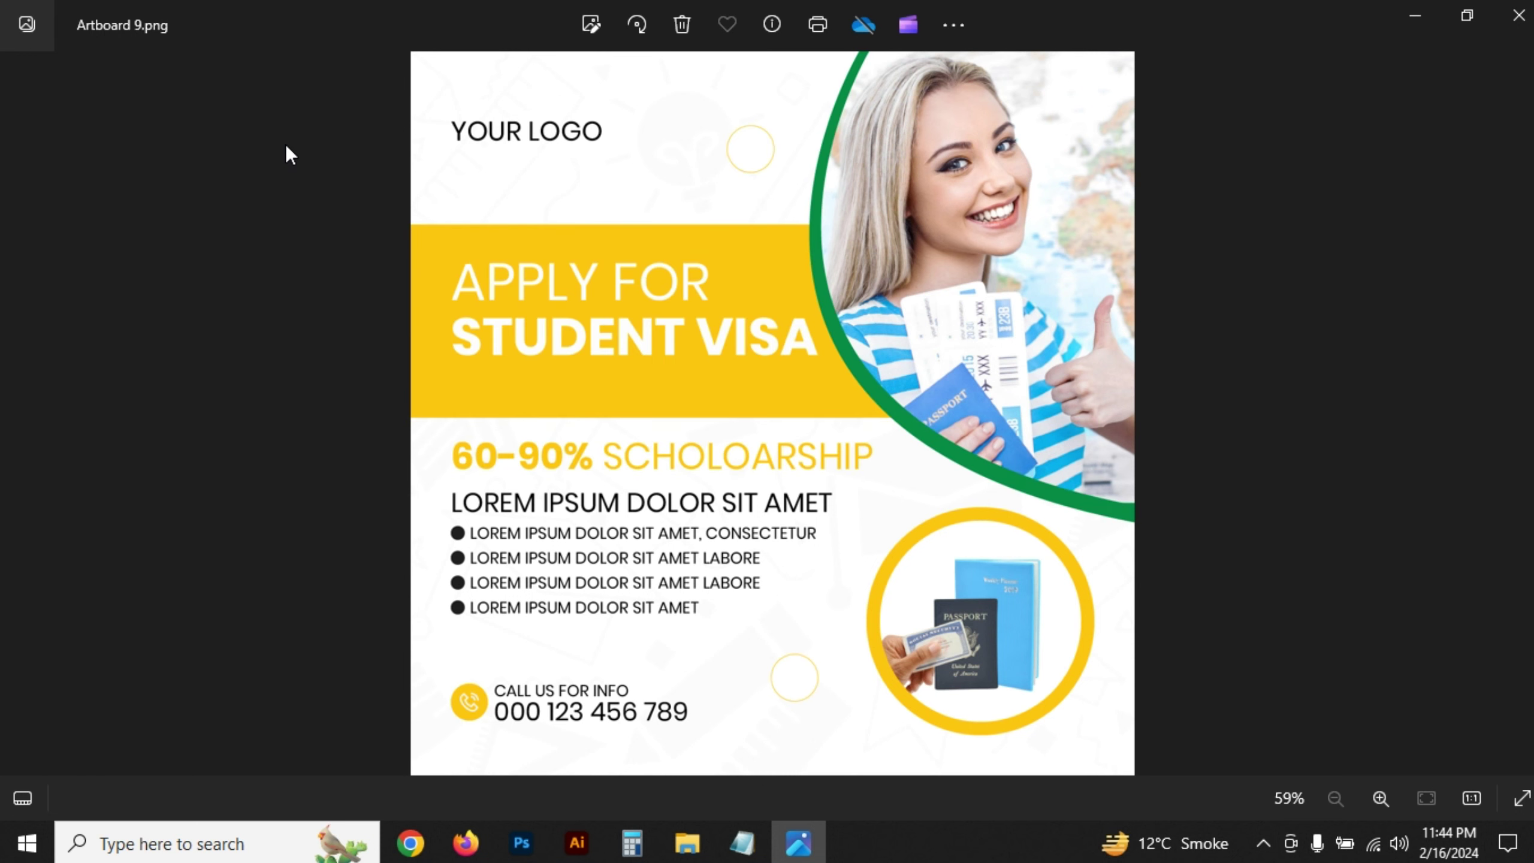